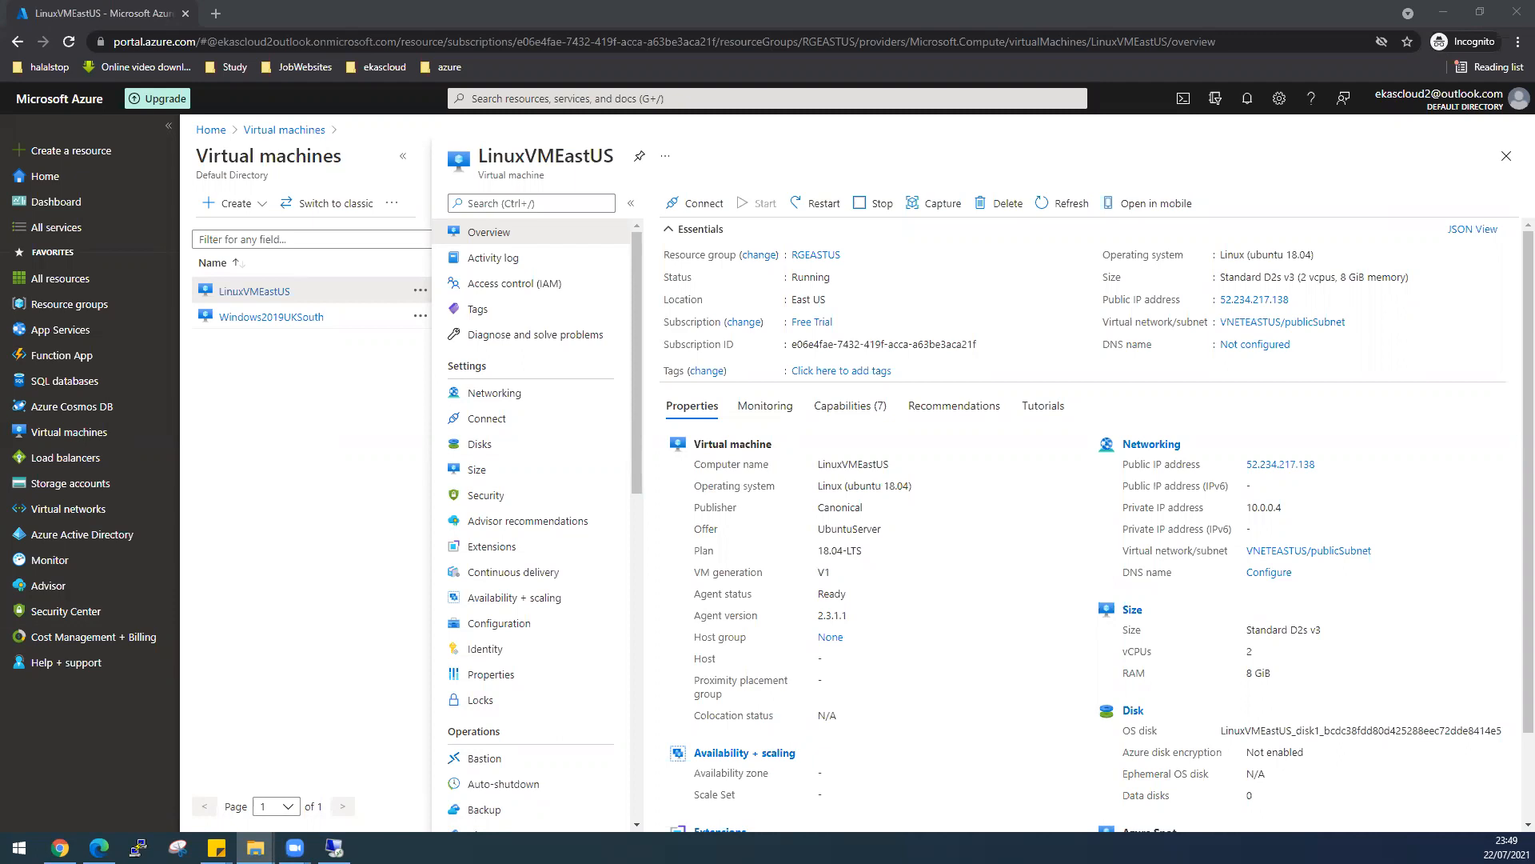
# - Review the network diagrams in the lab PDF, then move it aside to reveal the portal
pyautogui.click(99, 848)
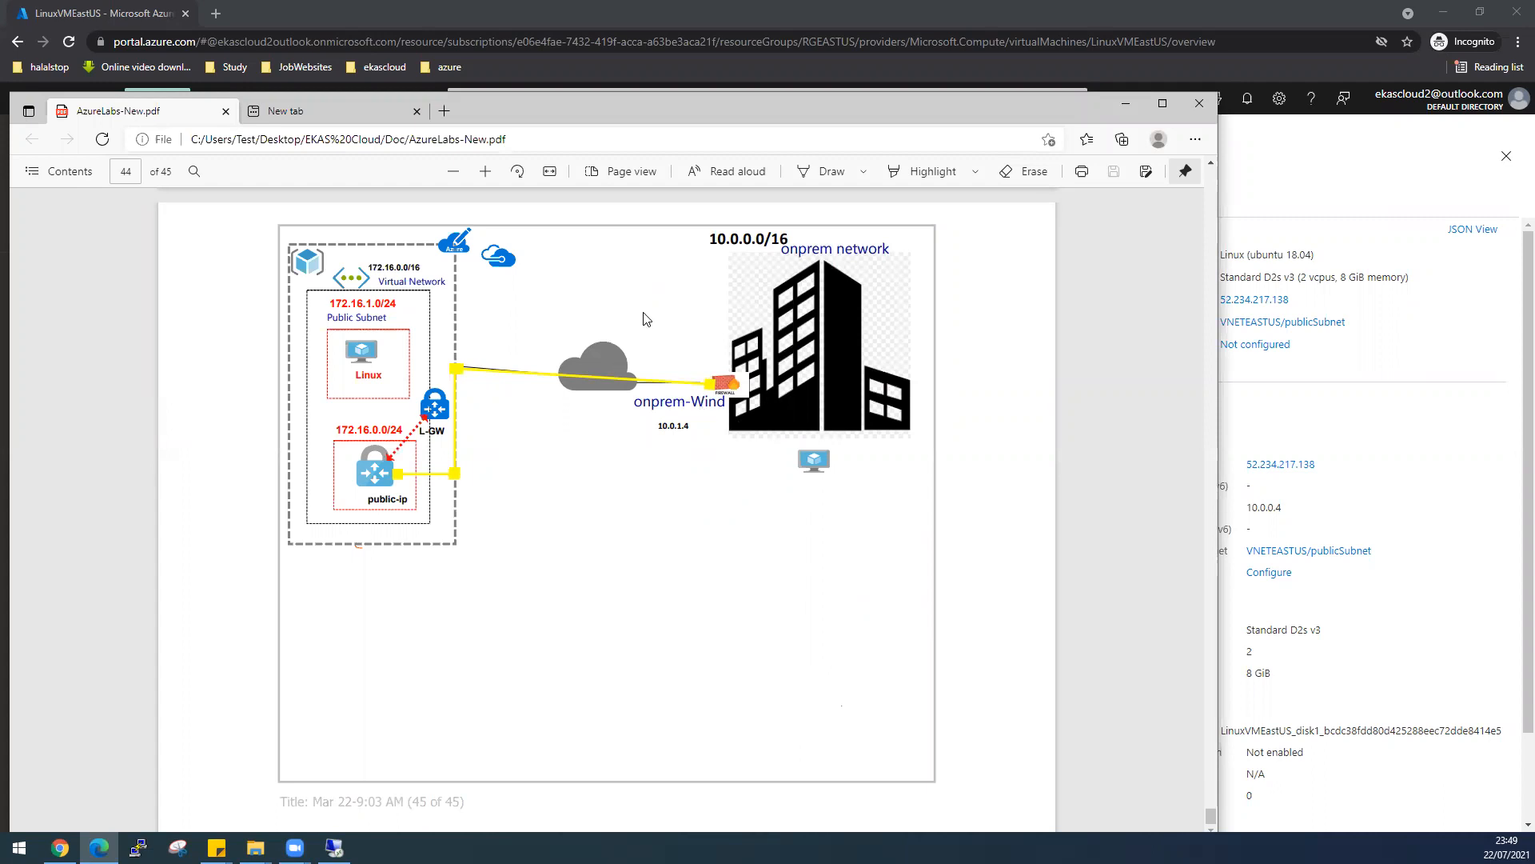
pyautogui.scroll(4, 718, 500)
pyautogui.scroll(15, 718, 501)
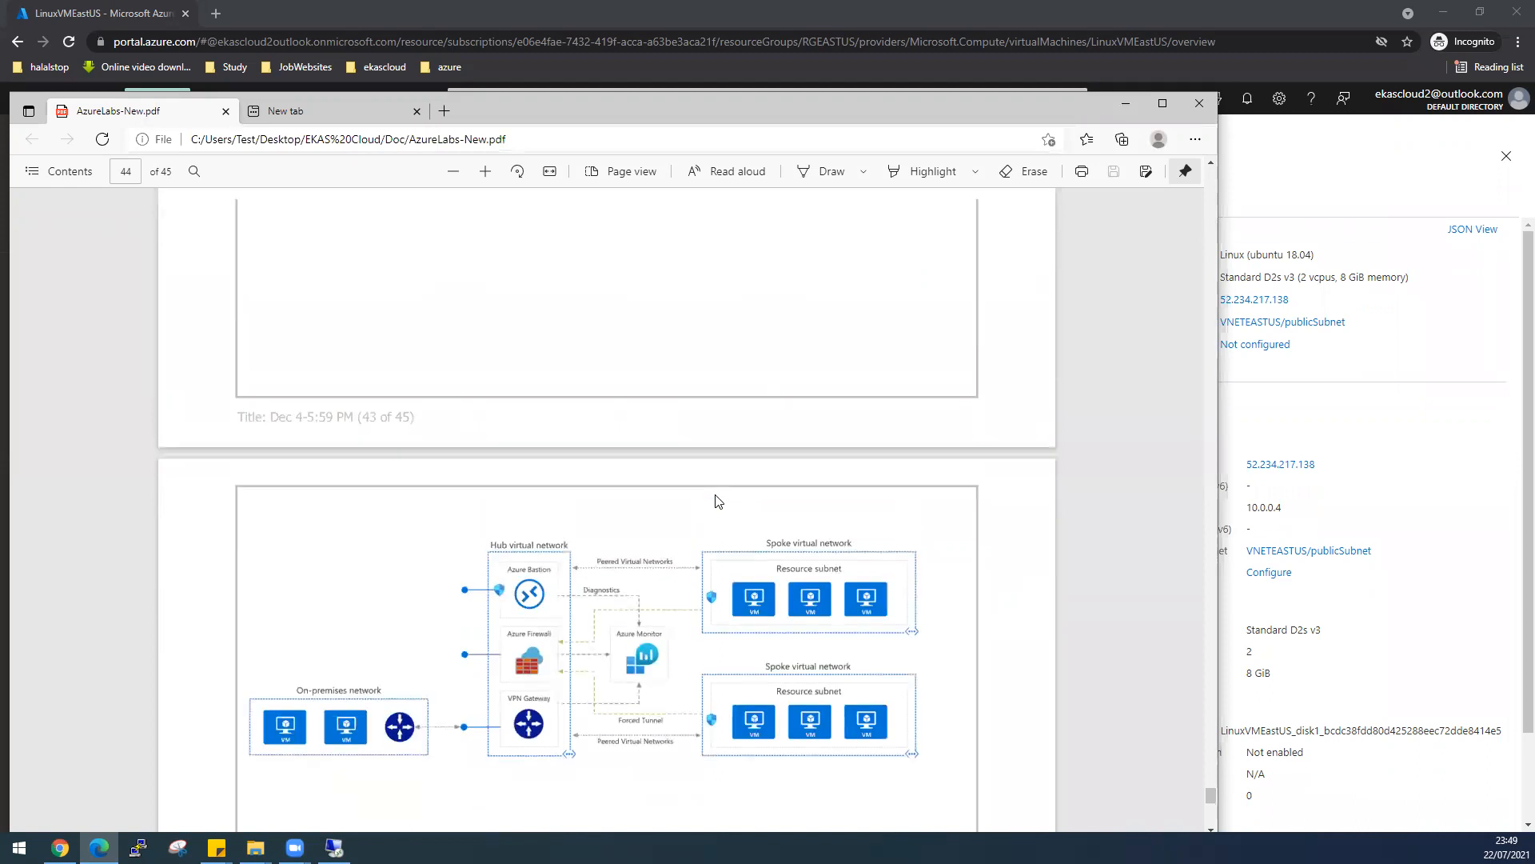
pyautogui.scroll(1, 718, 502)
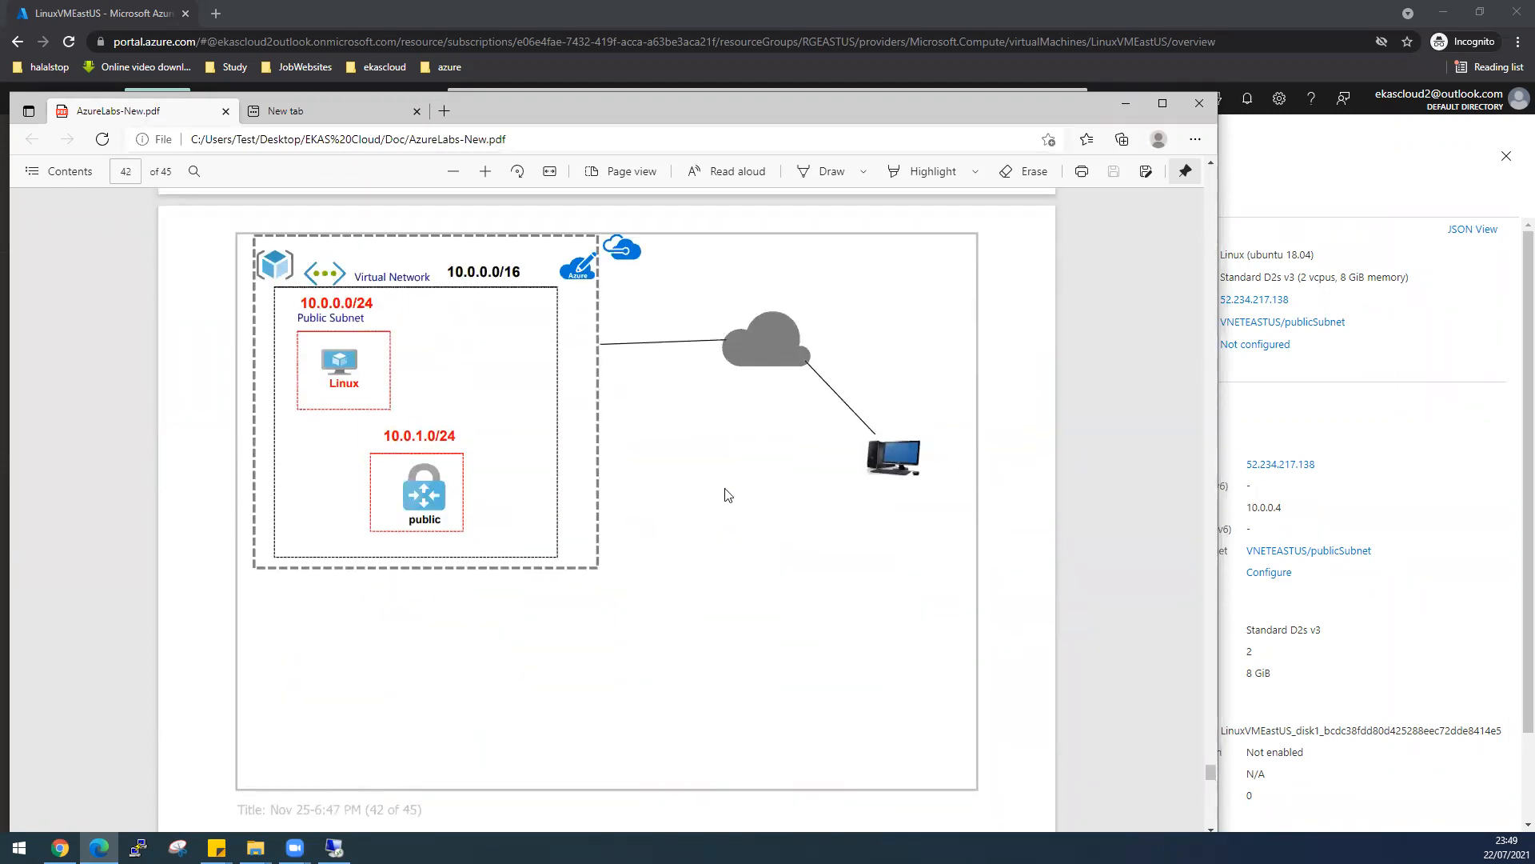
pyautogui.scroll(-1, 832, 640)
pyautogui.scroll(-20, 832, 639)
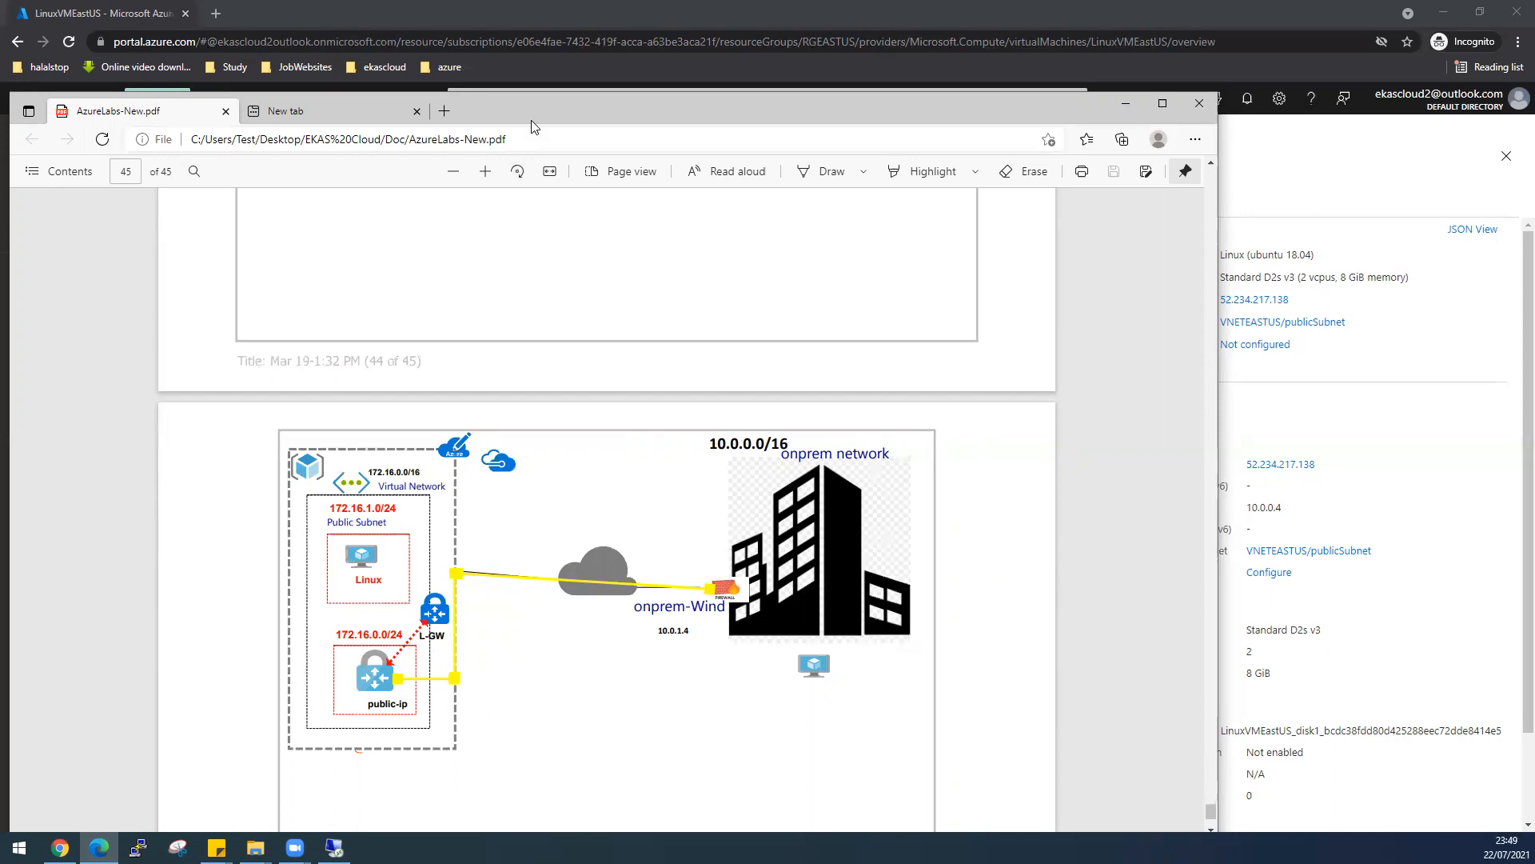
pyautogui.moveTo(533, 111); pyautogui.dragTo(0, 199)
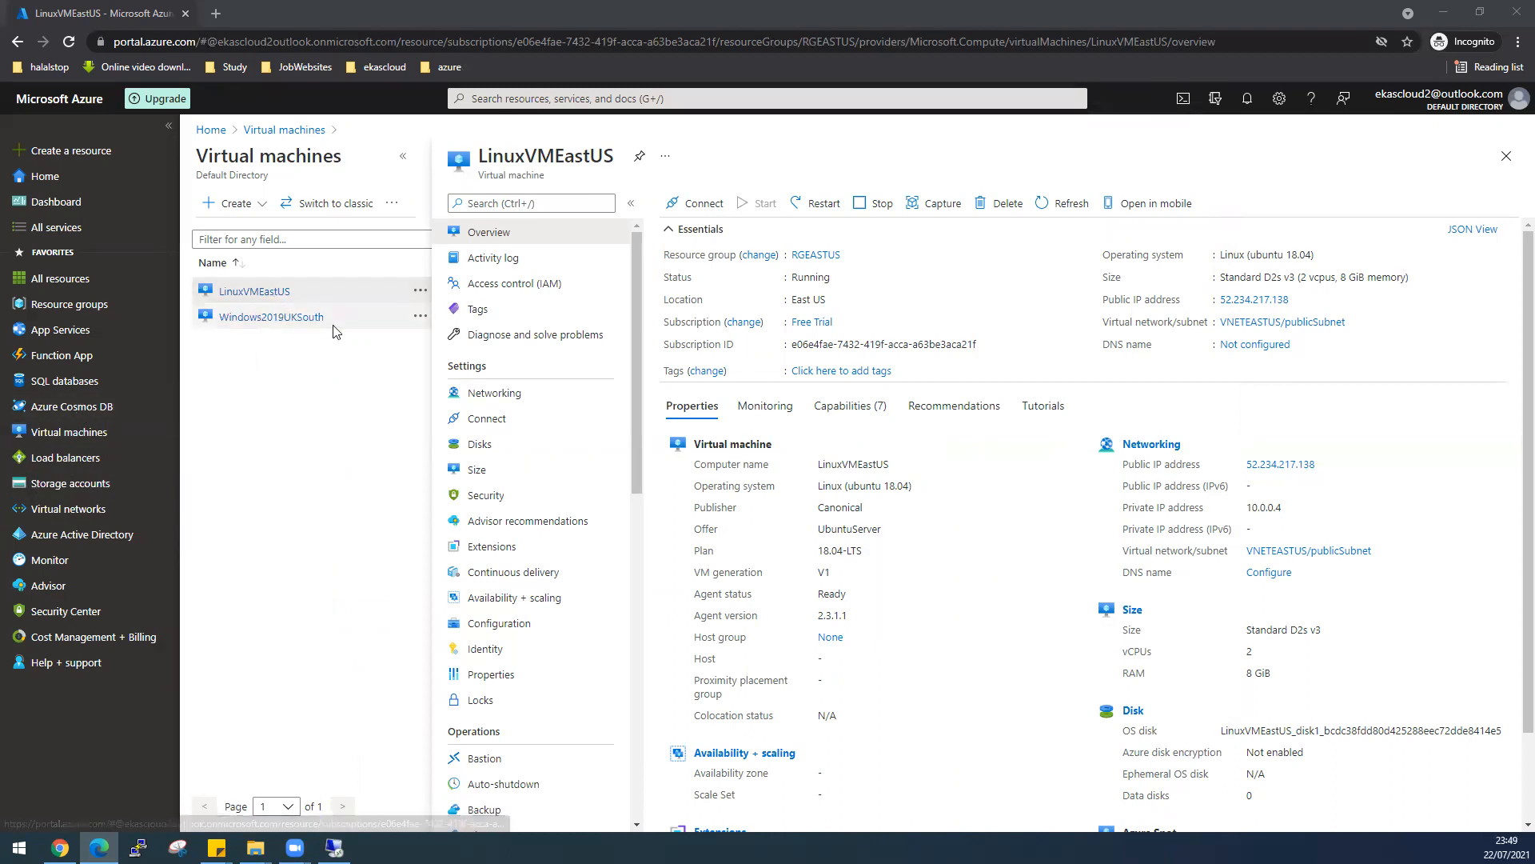
# - Close the running ping Command Prompt on the remote server and minimise the session
pyautogui.moveTo(80, 407)
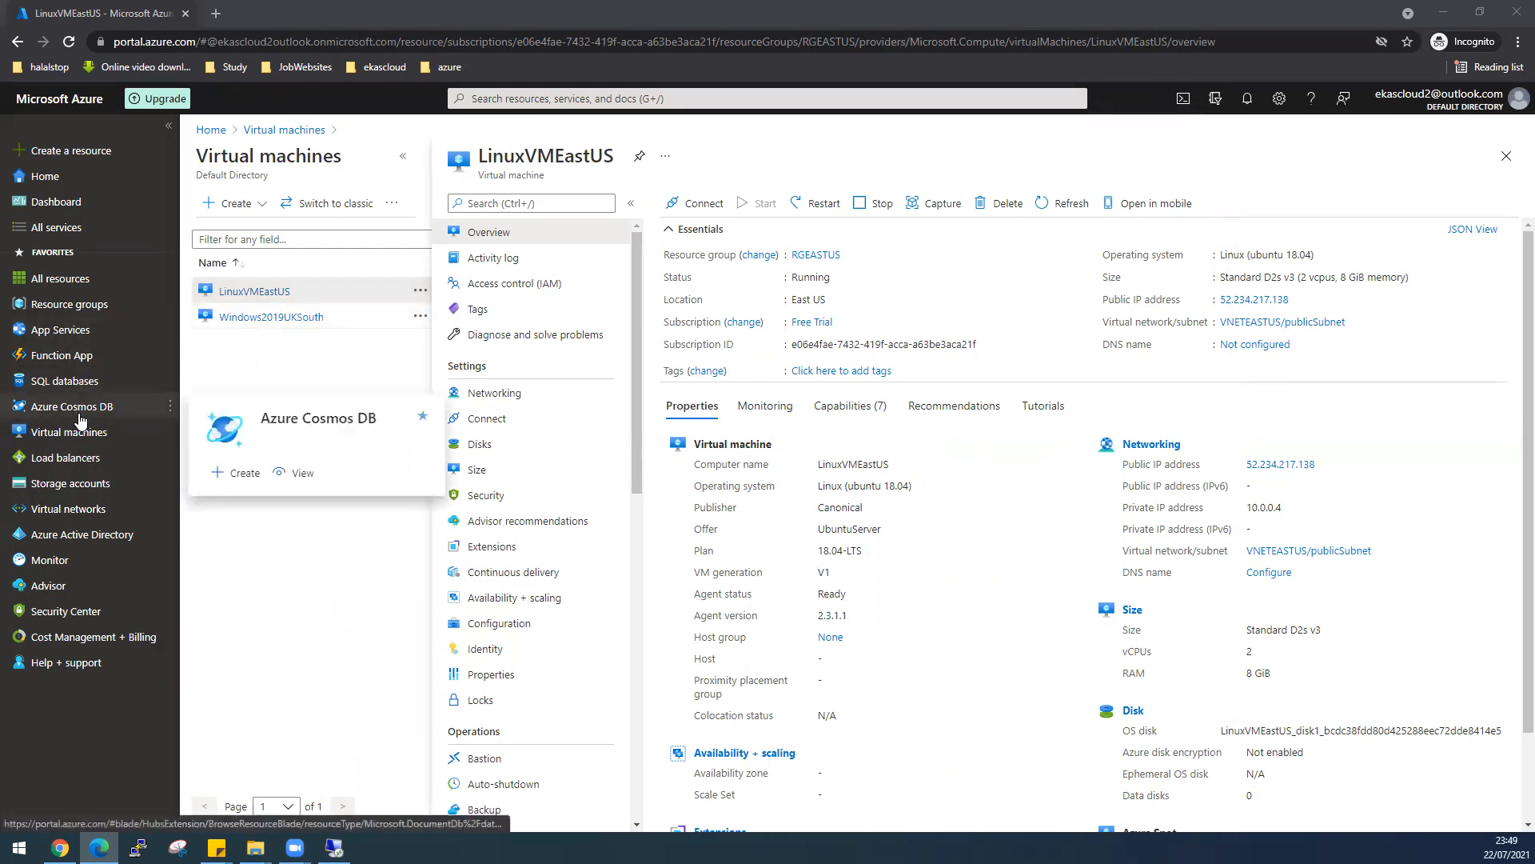
pyautogui.click(335, 847)
pyautogui.click(425, 475)
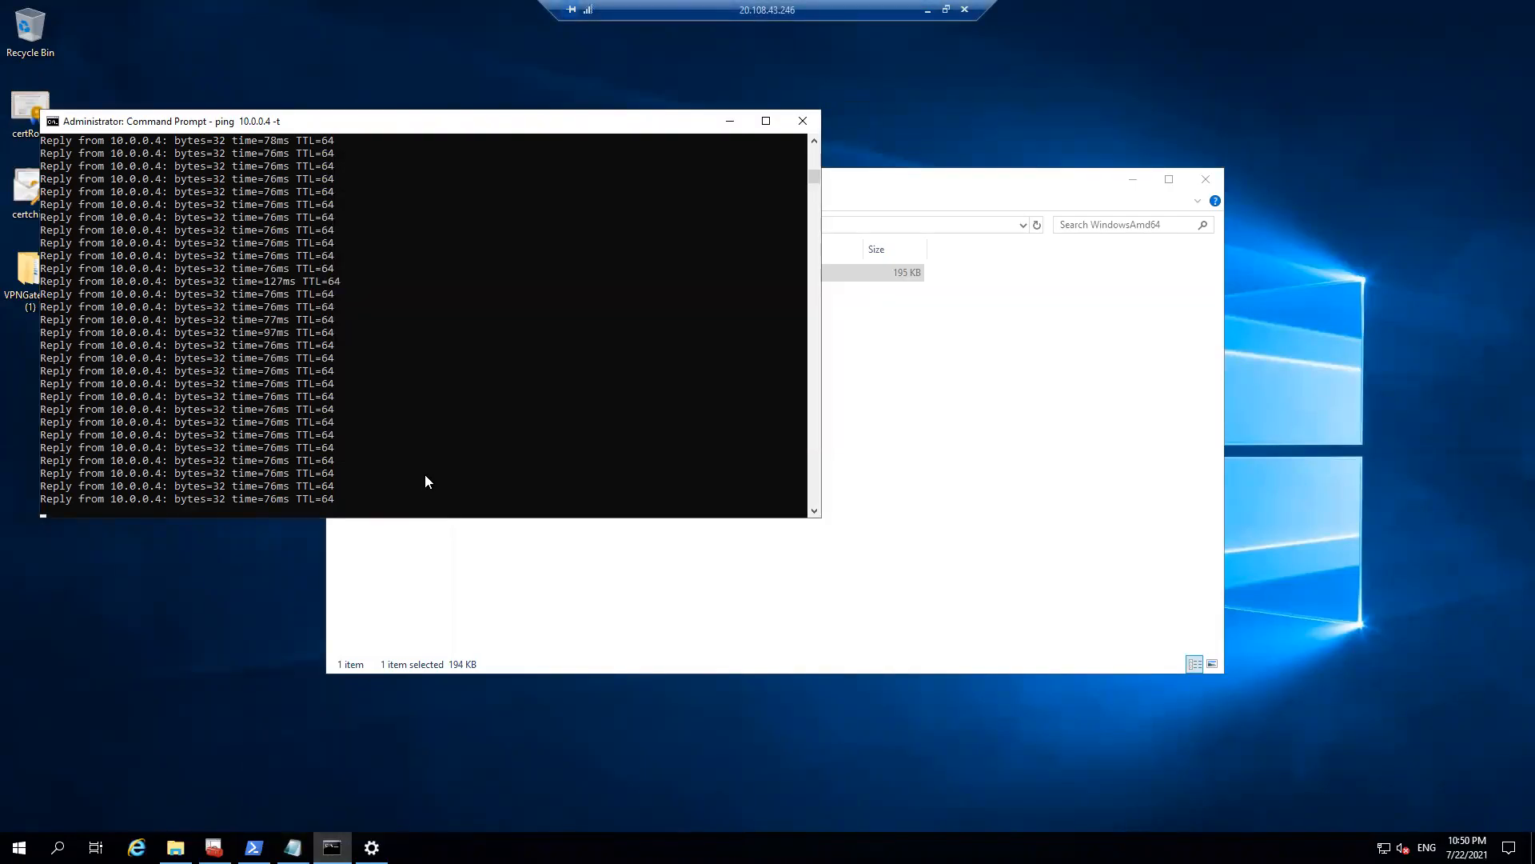
pyautogui.click(802, 120)
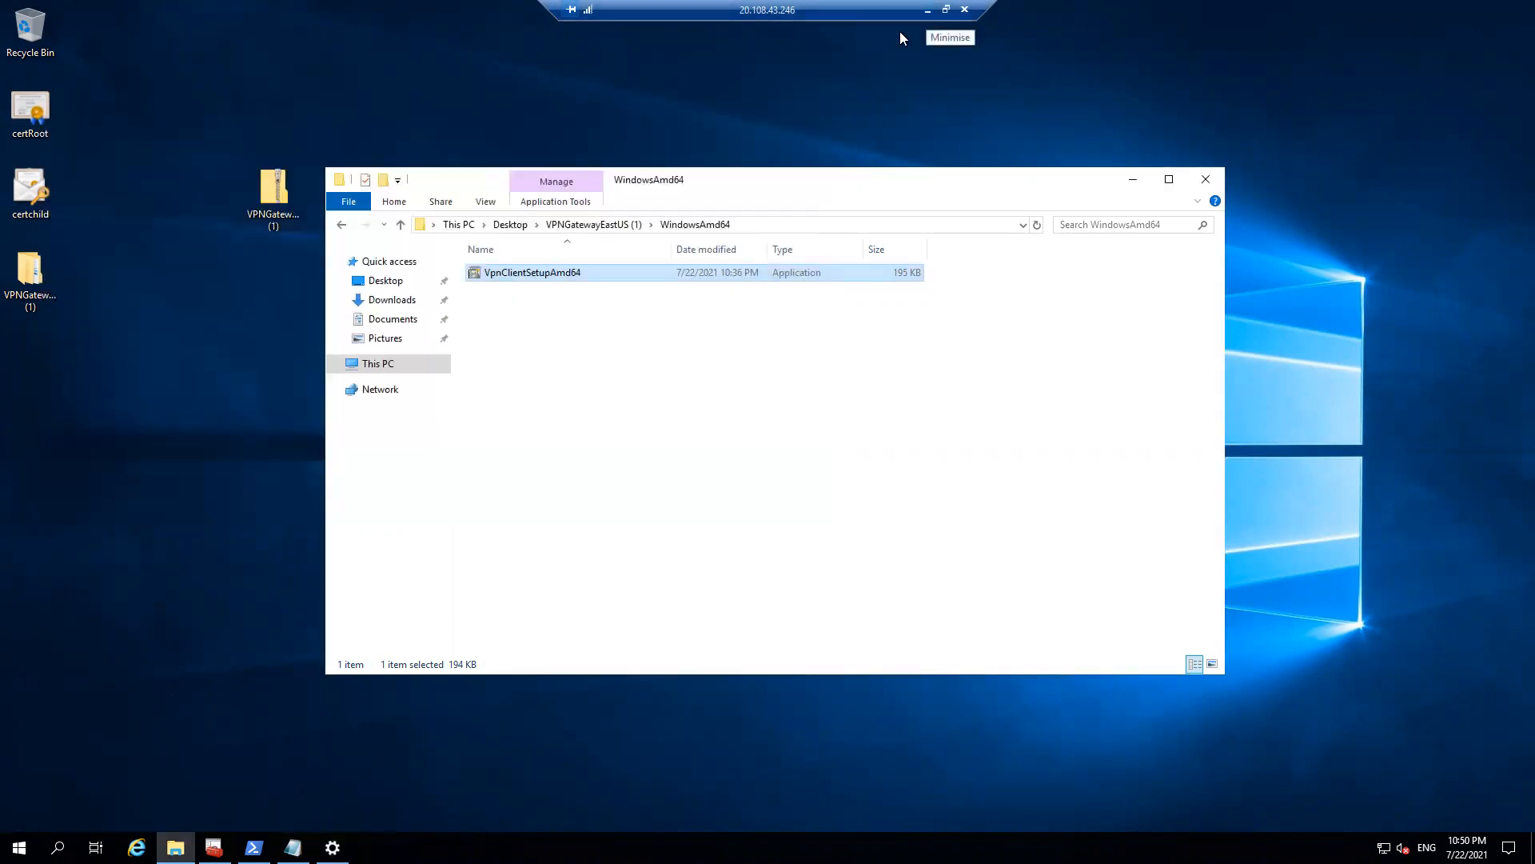
pyautogui.click(927, 10)
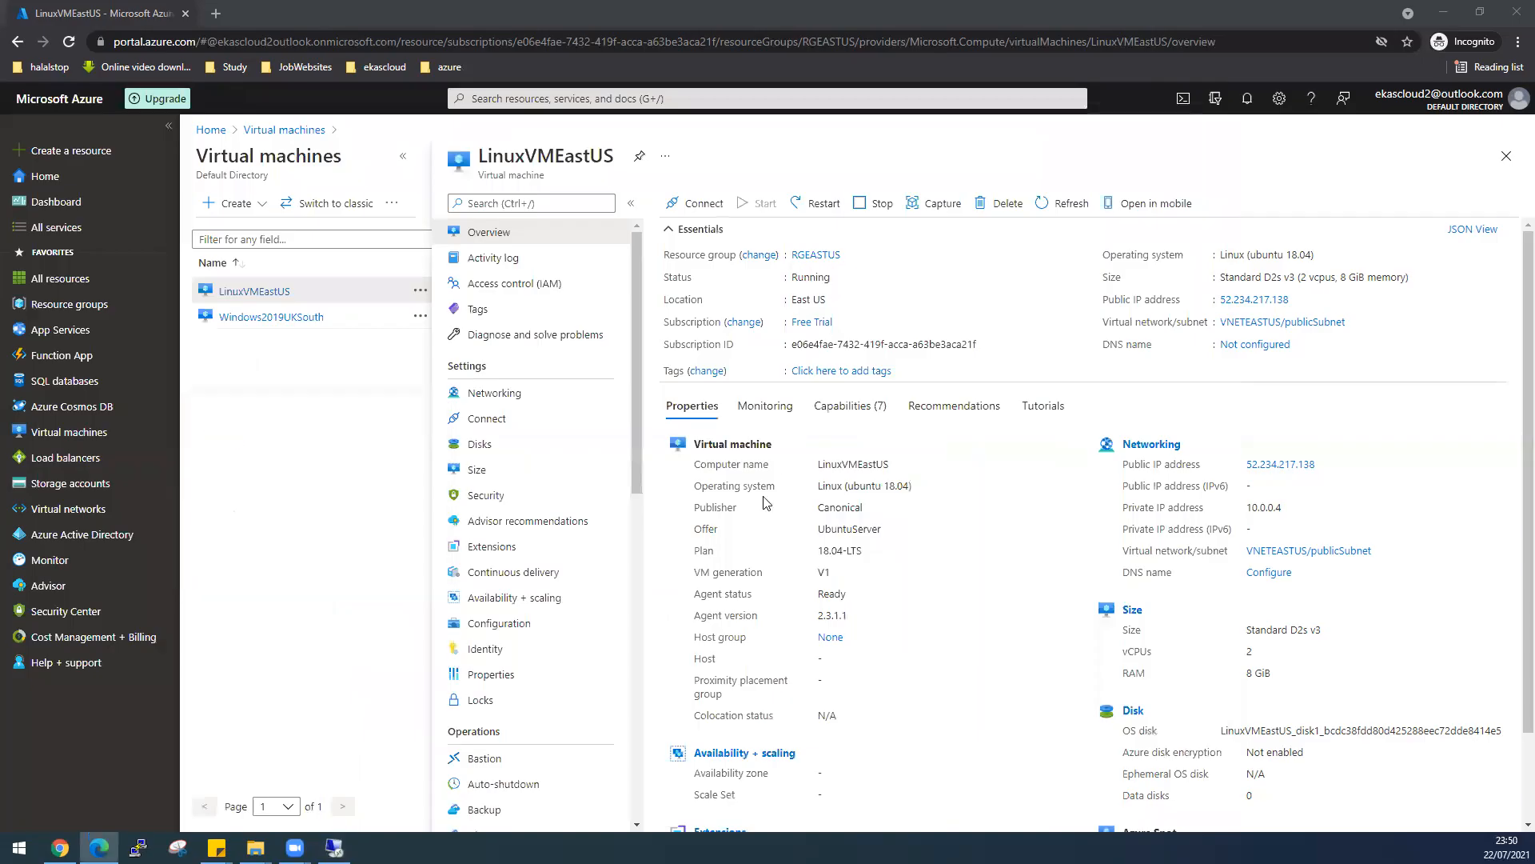
pyautogui.click(79, 307)
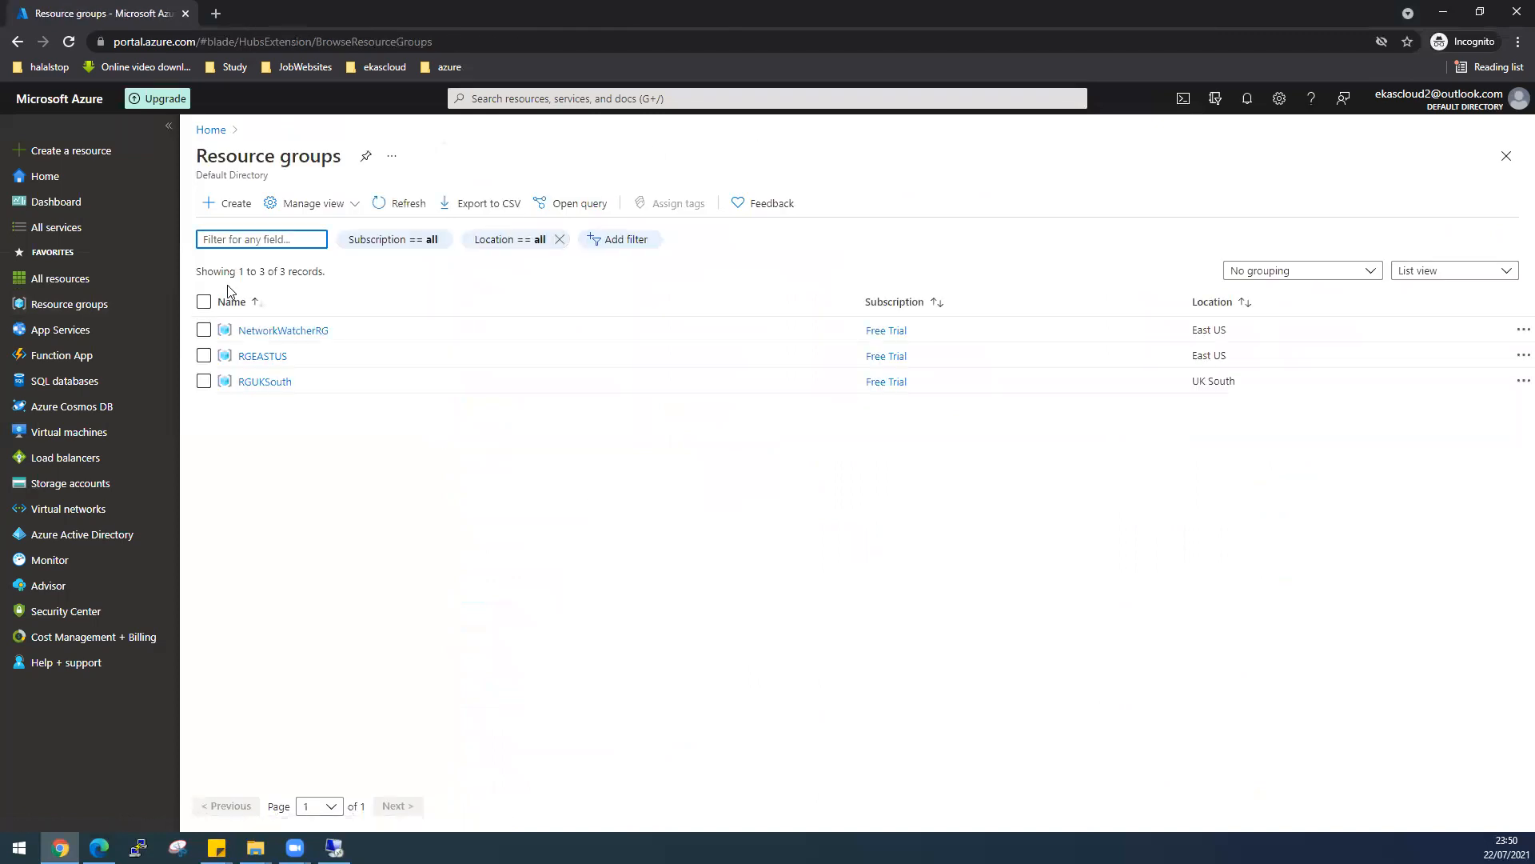
# - Create the RGNorthEU resource group in North Europe via Review + create
pyautogui.click(226, 205)
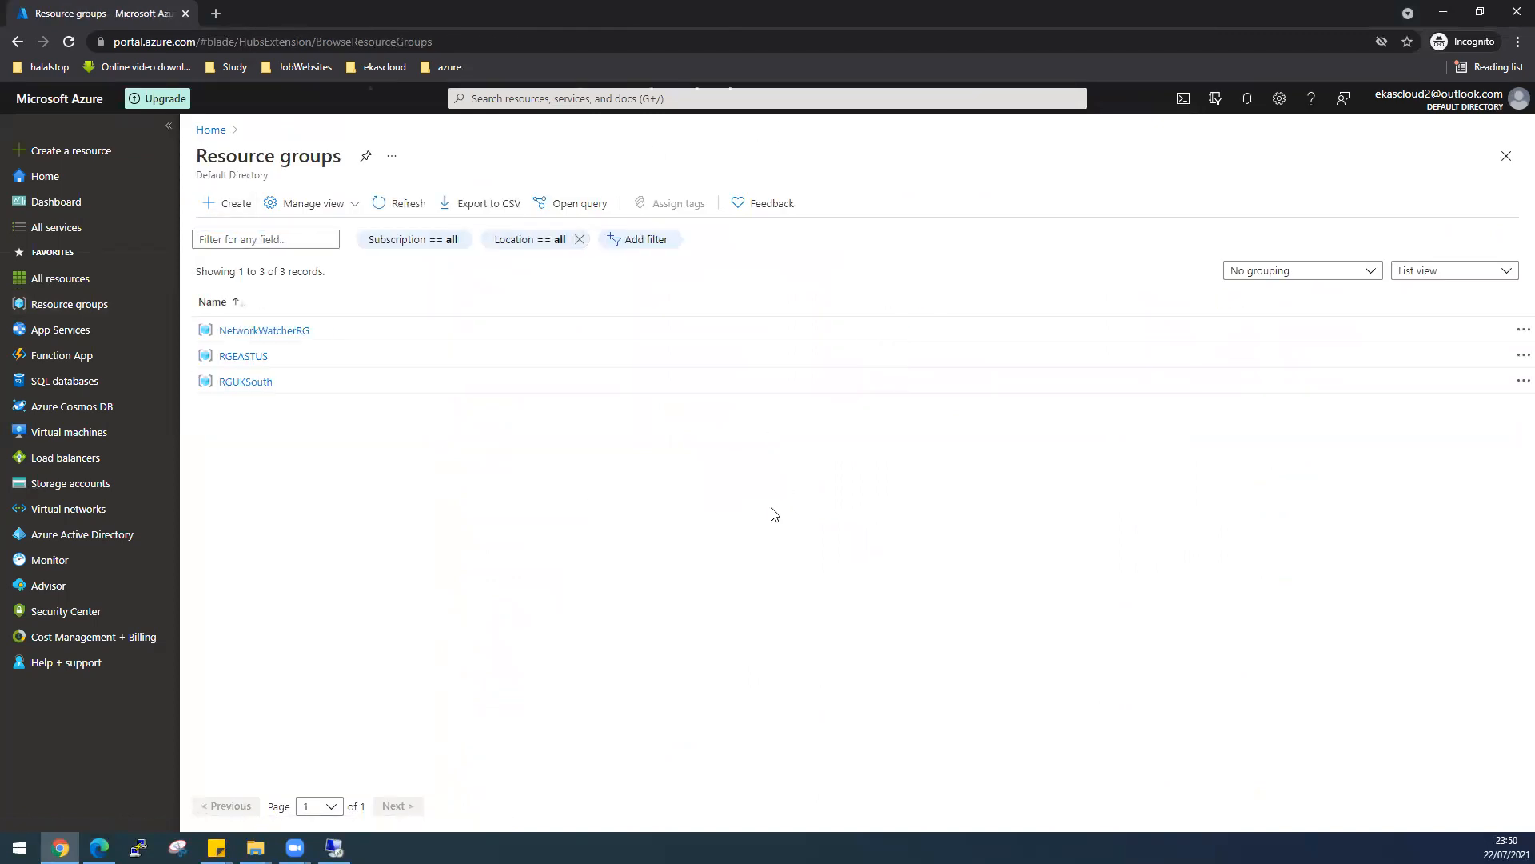
pyautogui.click(724, 424)
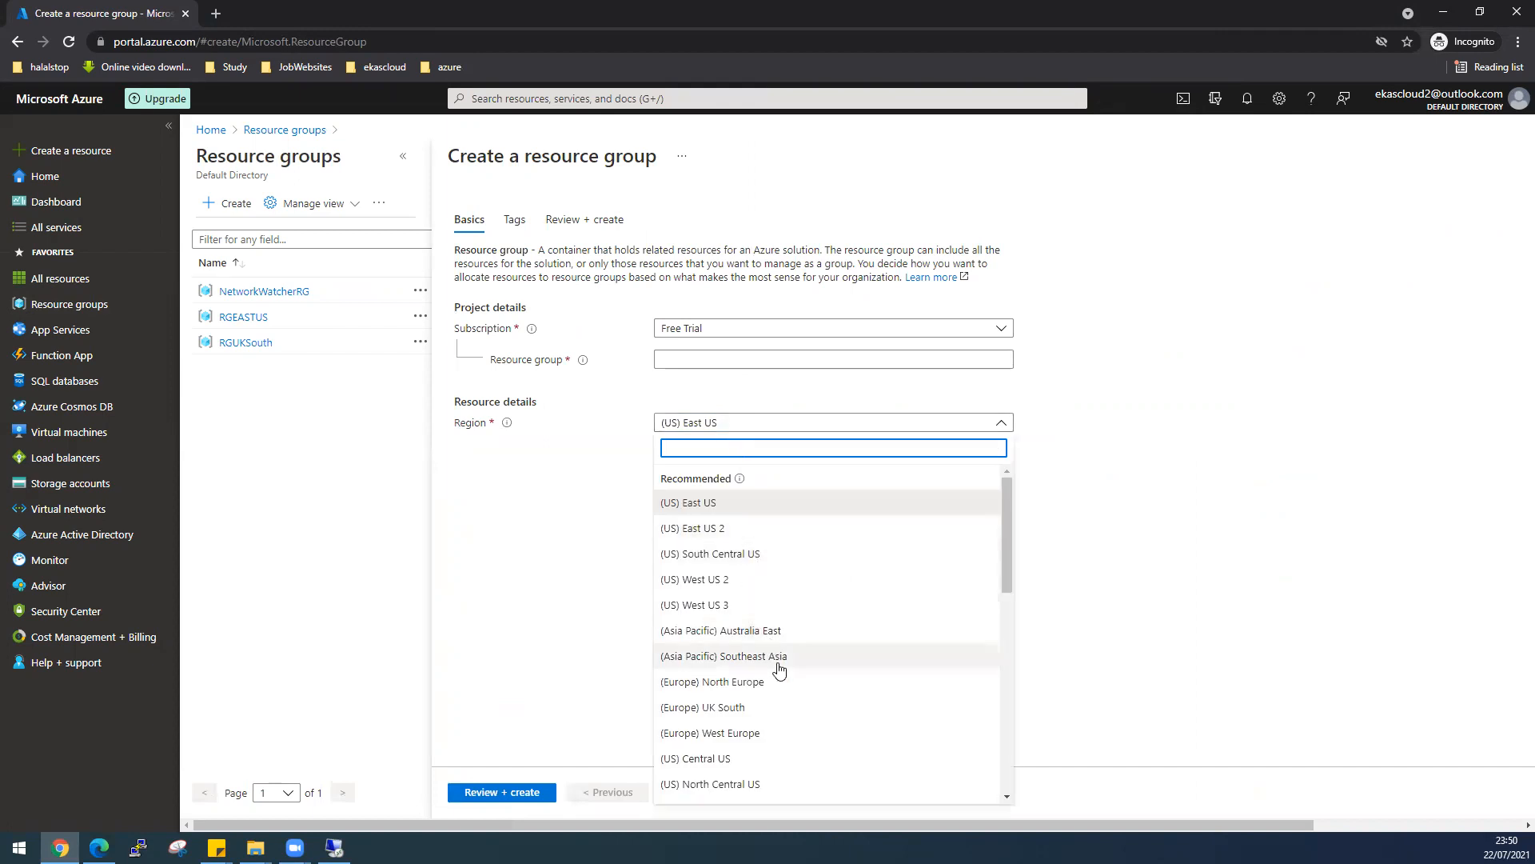
pyautogui.click(781, 682)
pyautogui.click(704, 361)
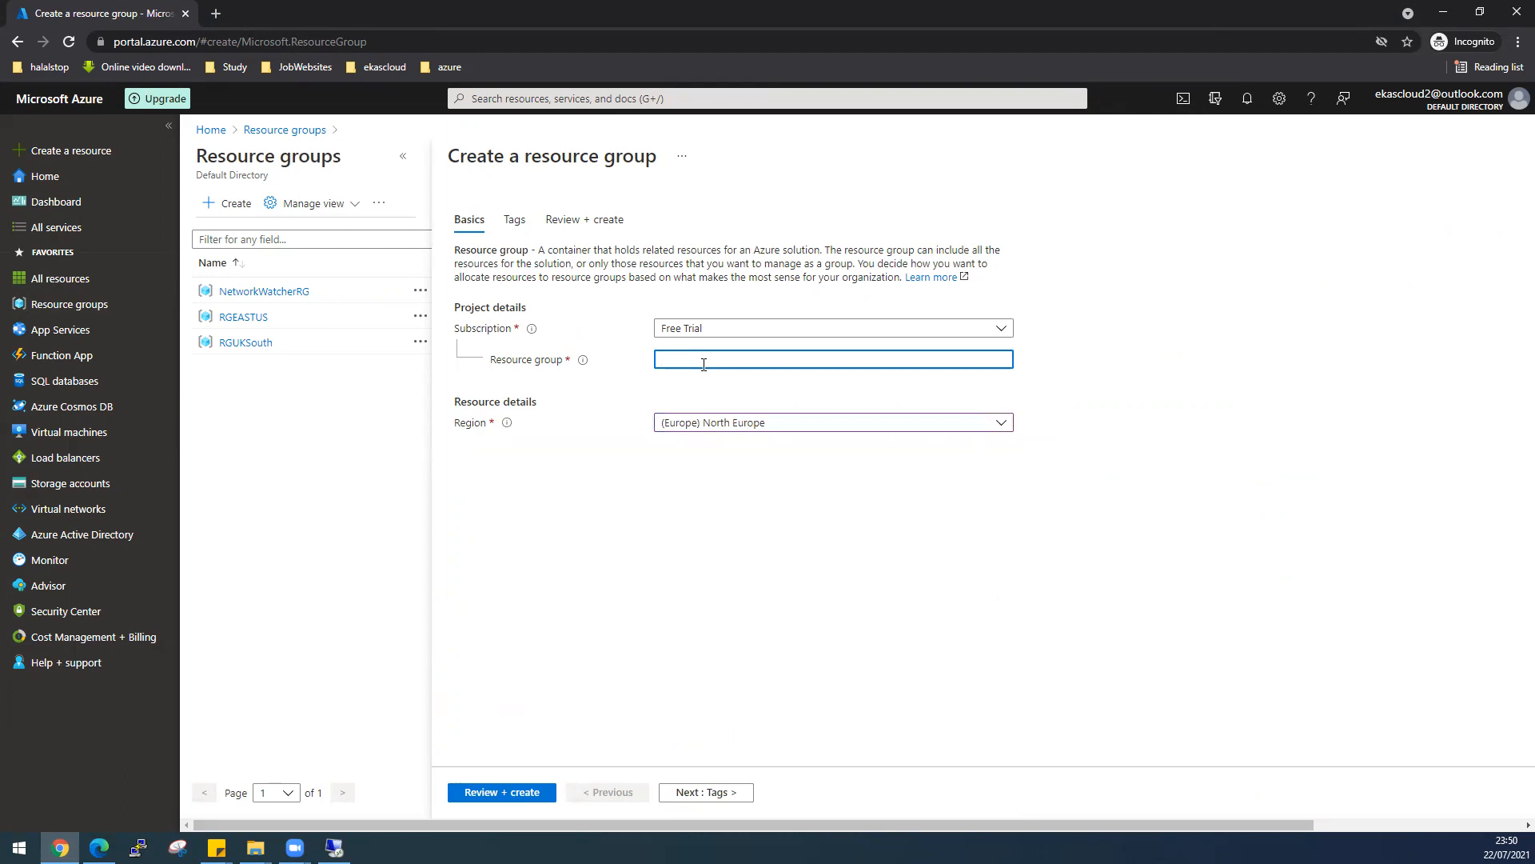
pyautogui.write('RGNorthEU')
pyautogui.click(484, 793)
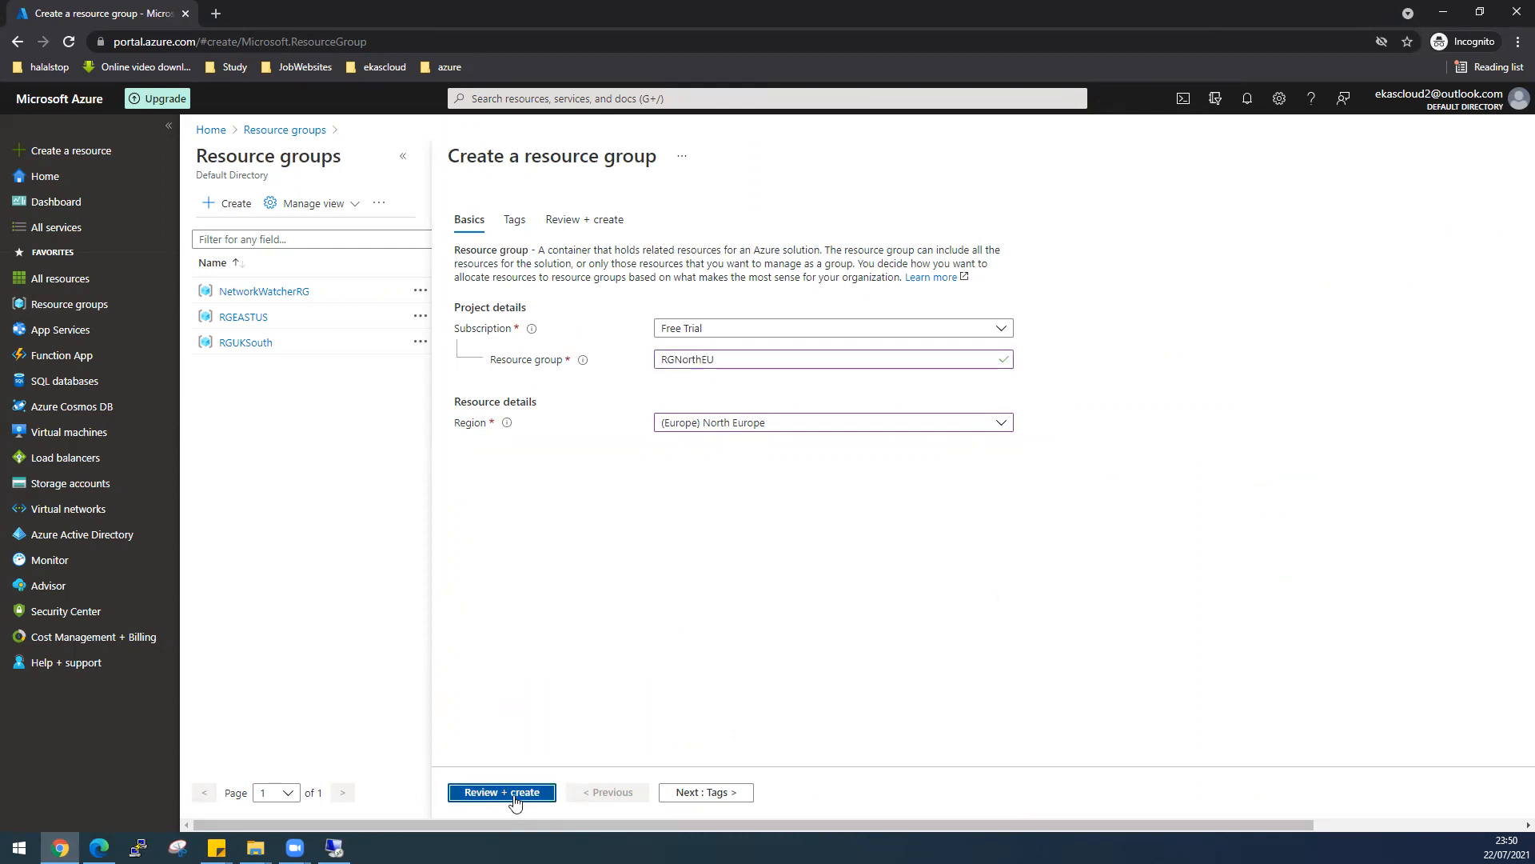
pyautogui.click(477, 796)
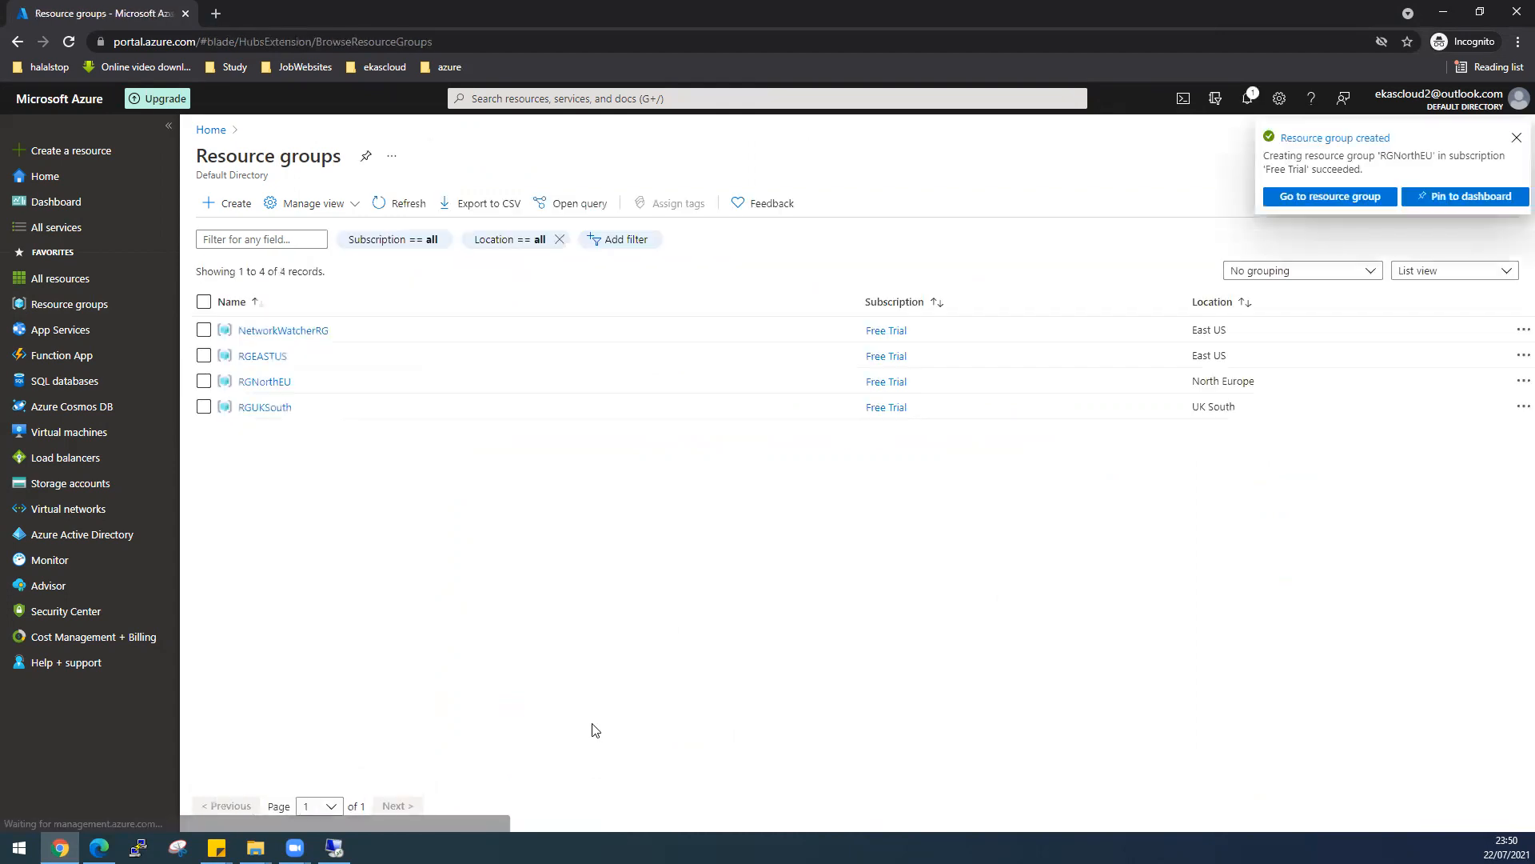
pyautogui.moveTo(49, 516)
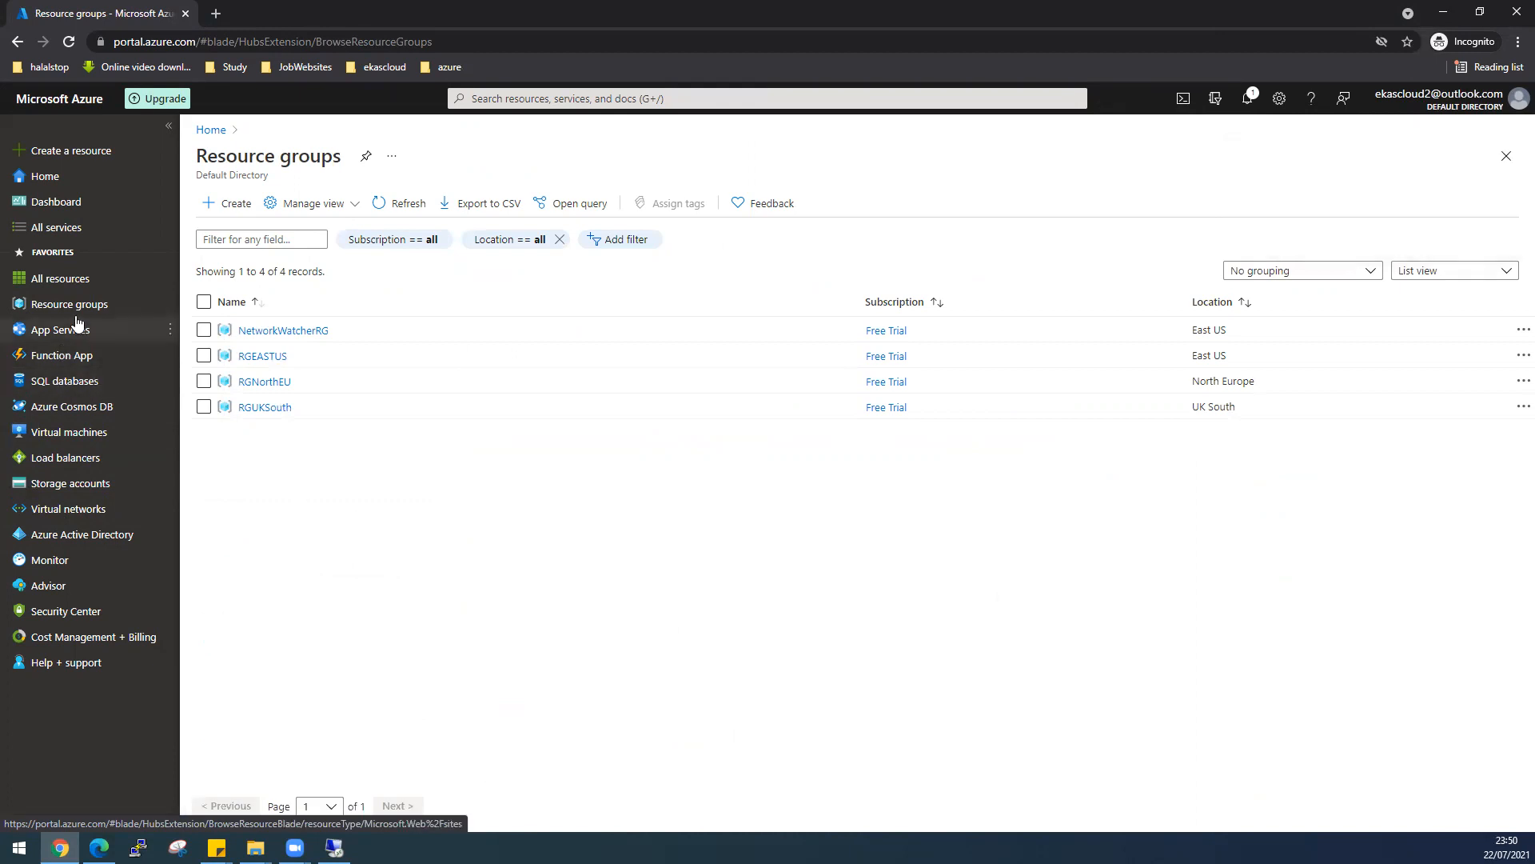
pyautogui.moveTo(77, 321)
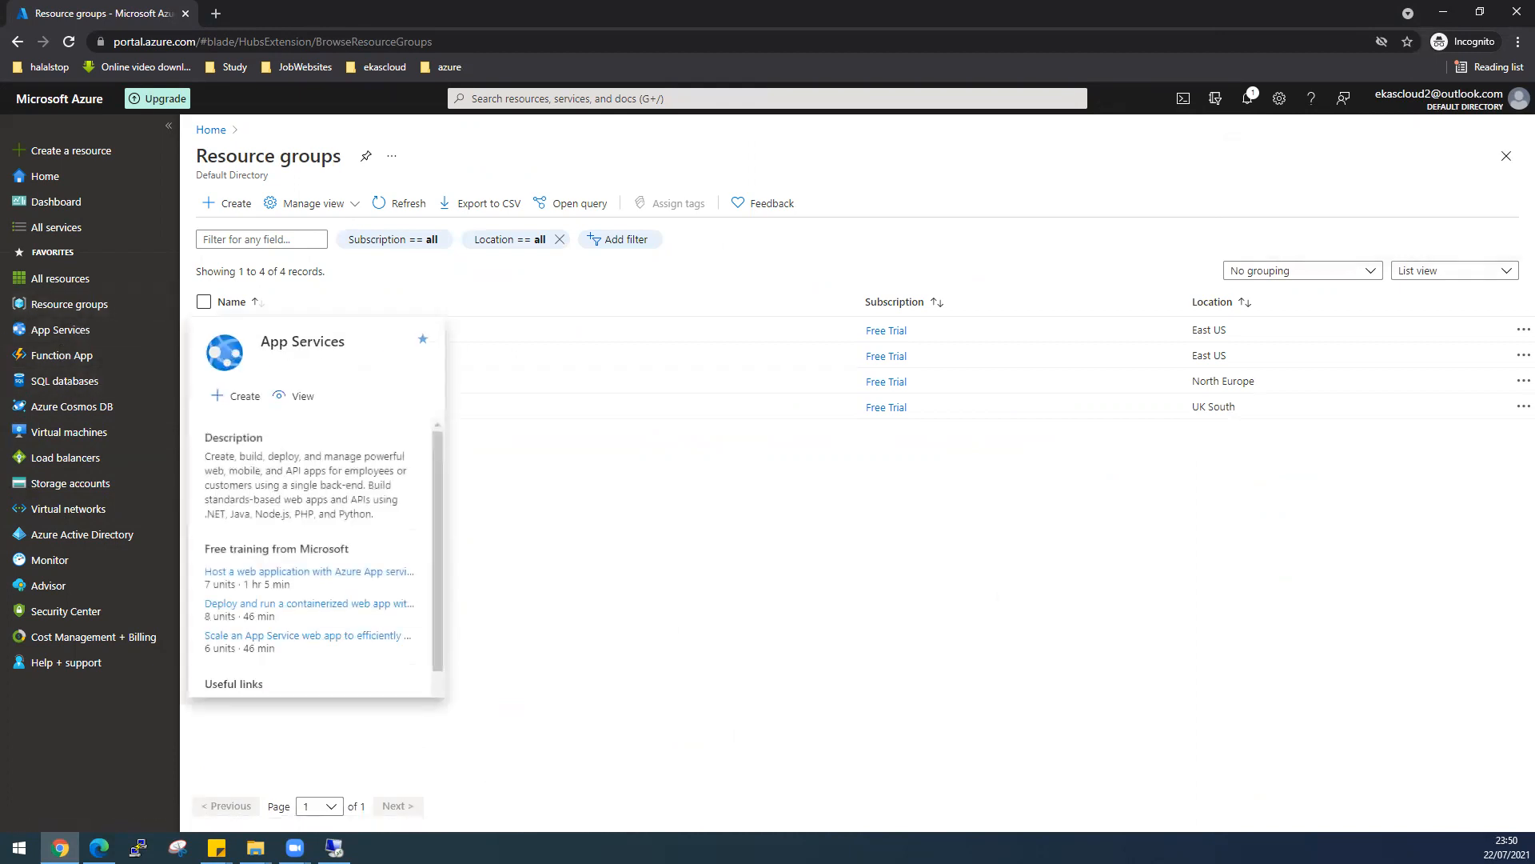
pyautogui.hotkey('alt', 'Tab')
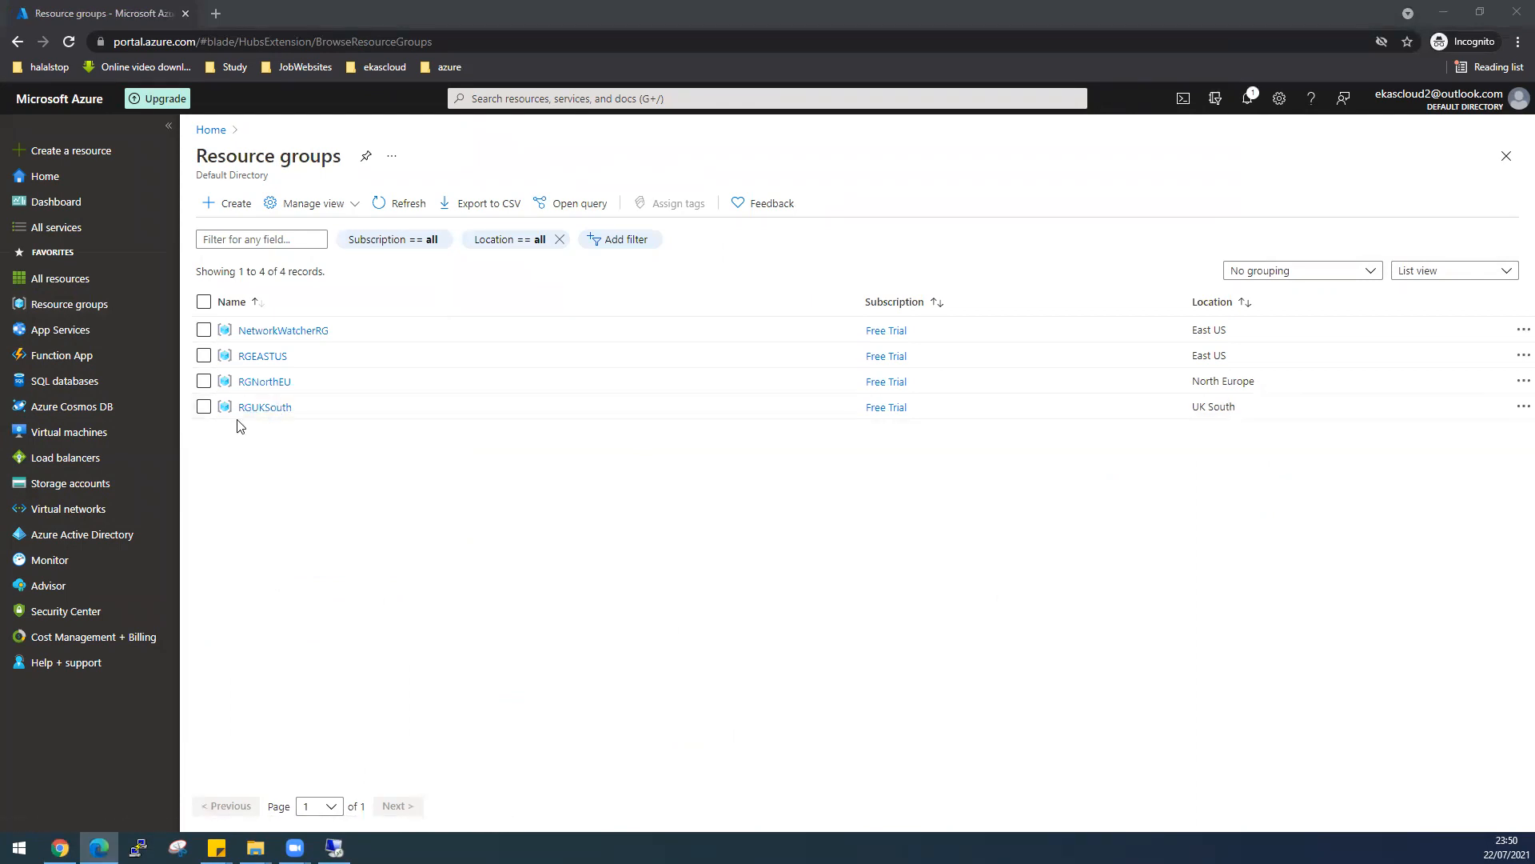
# - Start a VM named Windows2012R2NorthEU in RGNorthEU using the Windows Server 2012 R2 Datacenter Gen2 image
pyautogui.click(103, 433)
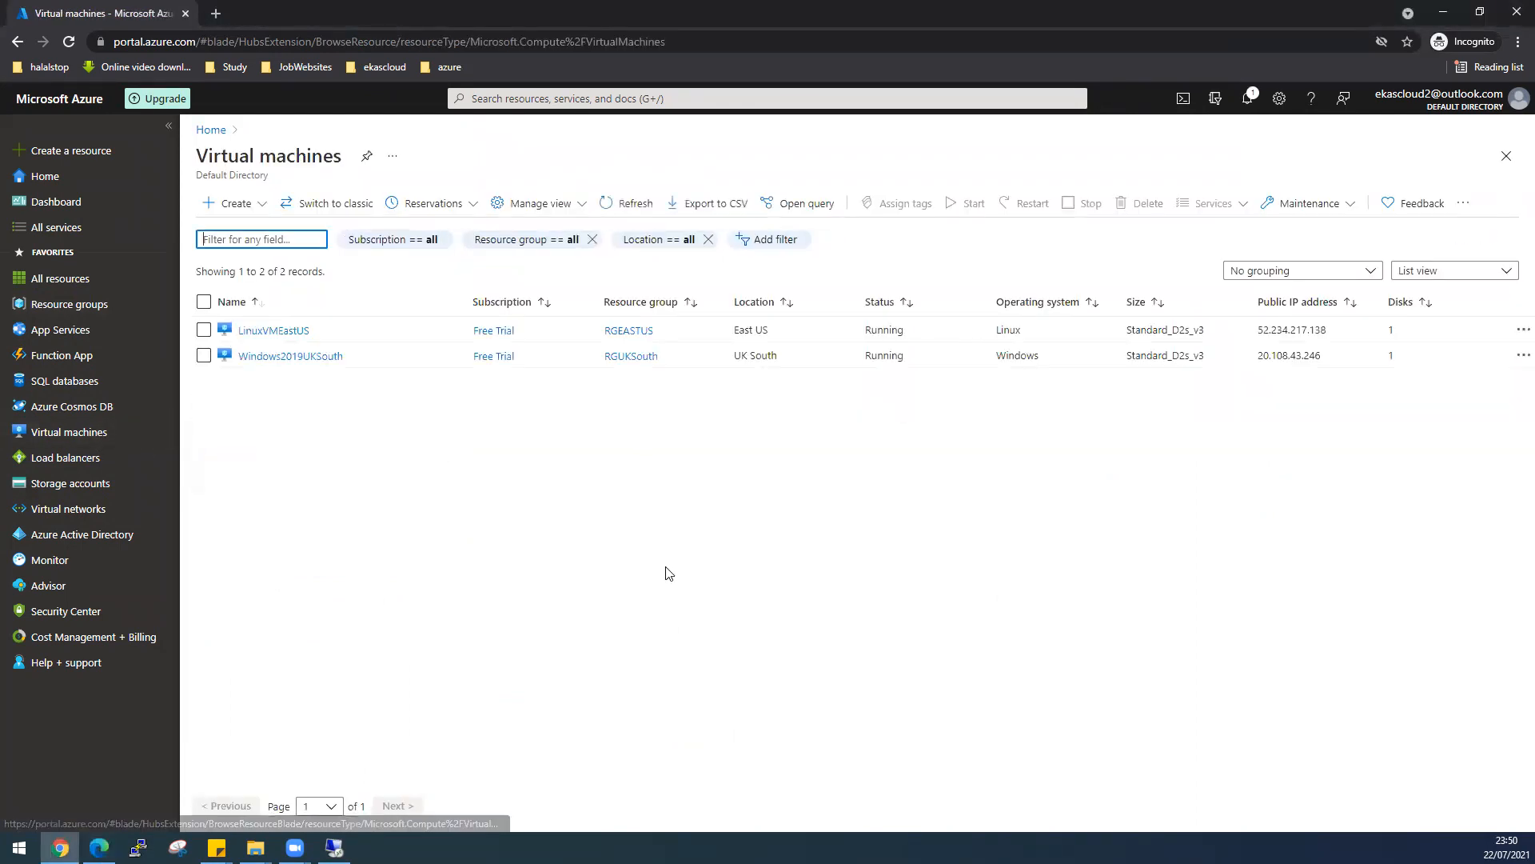
pyautogui.click(258, 205)
pyautogui.click(254, 230)
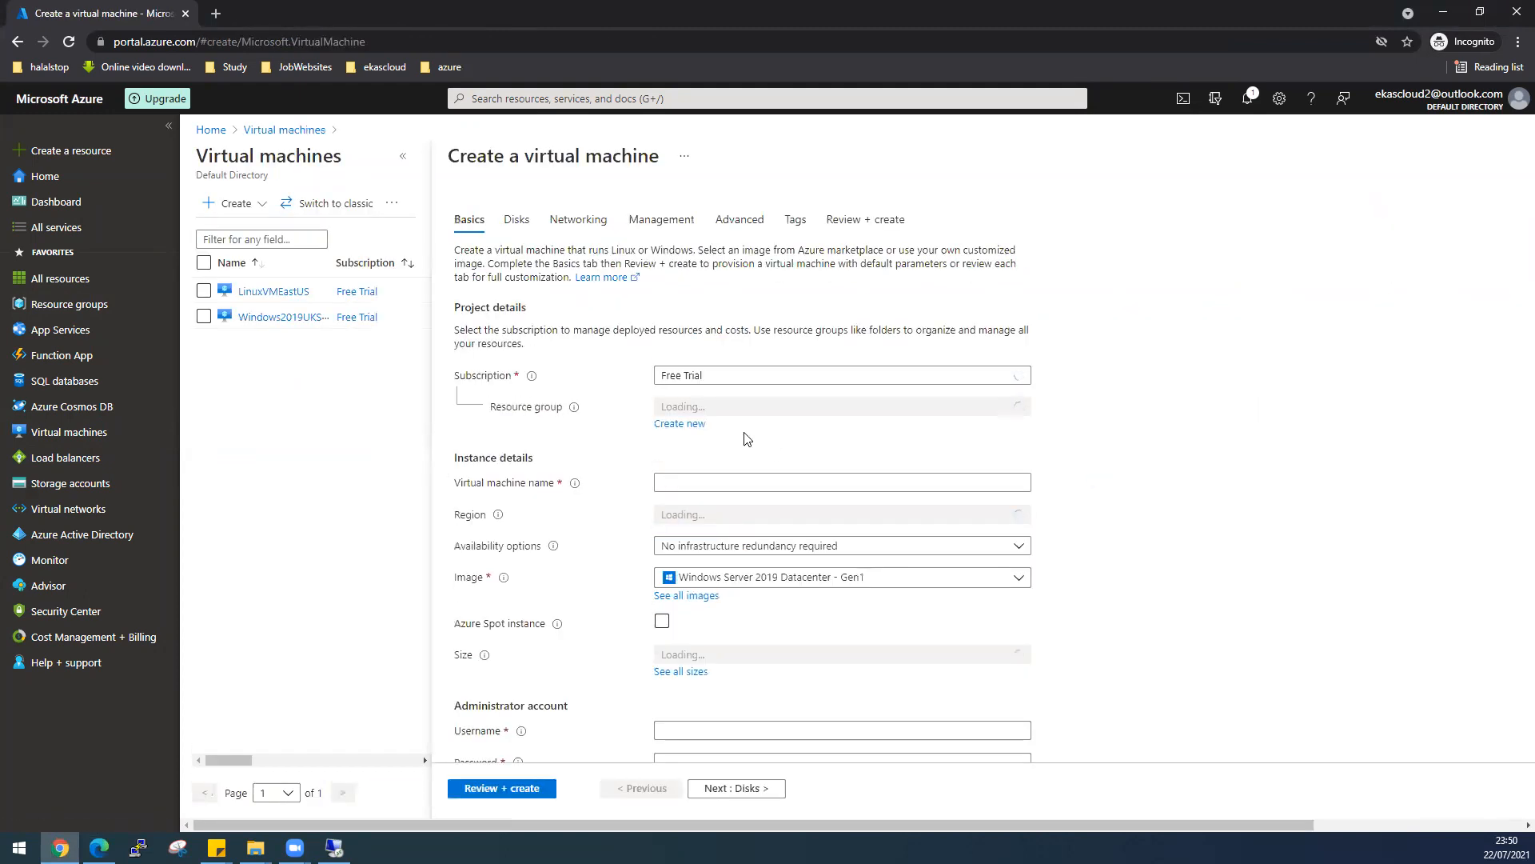
pyautogui.click(716, 408)
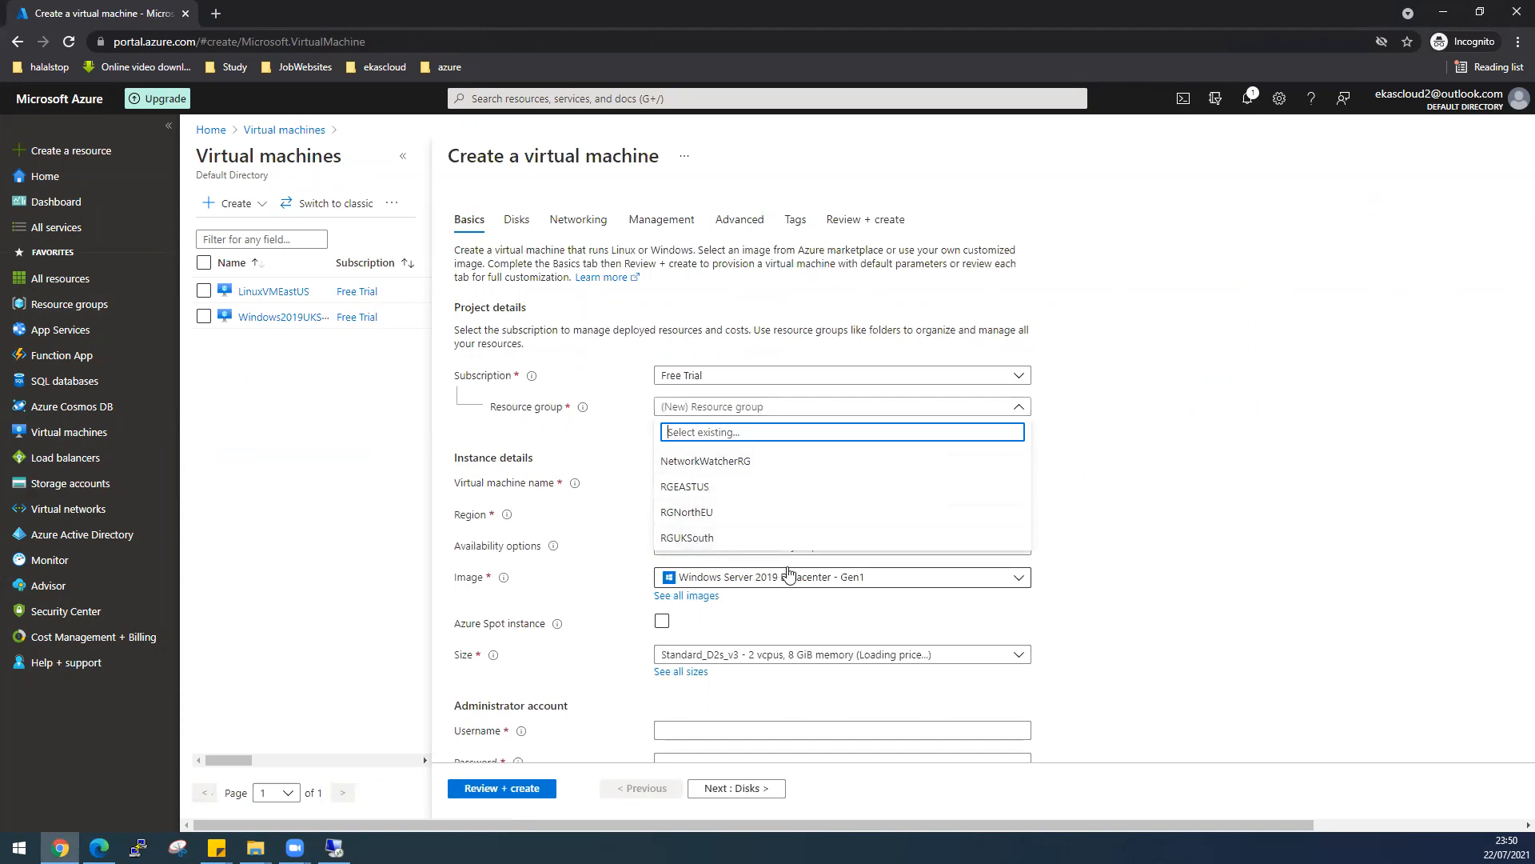
pyautogui.click(731, 515)
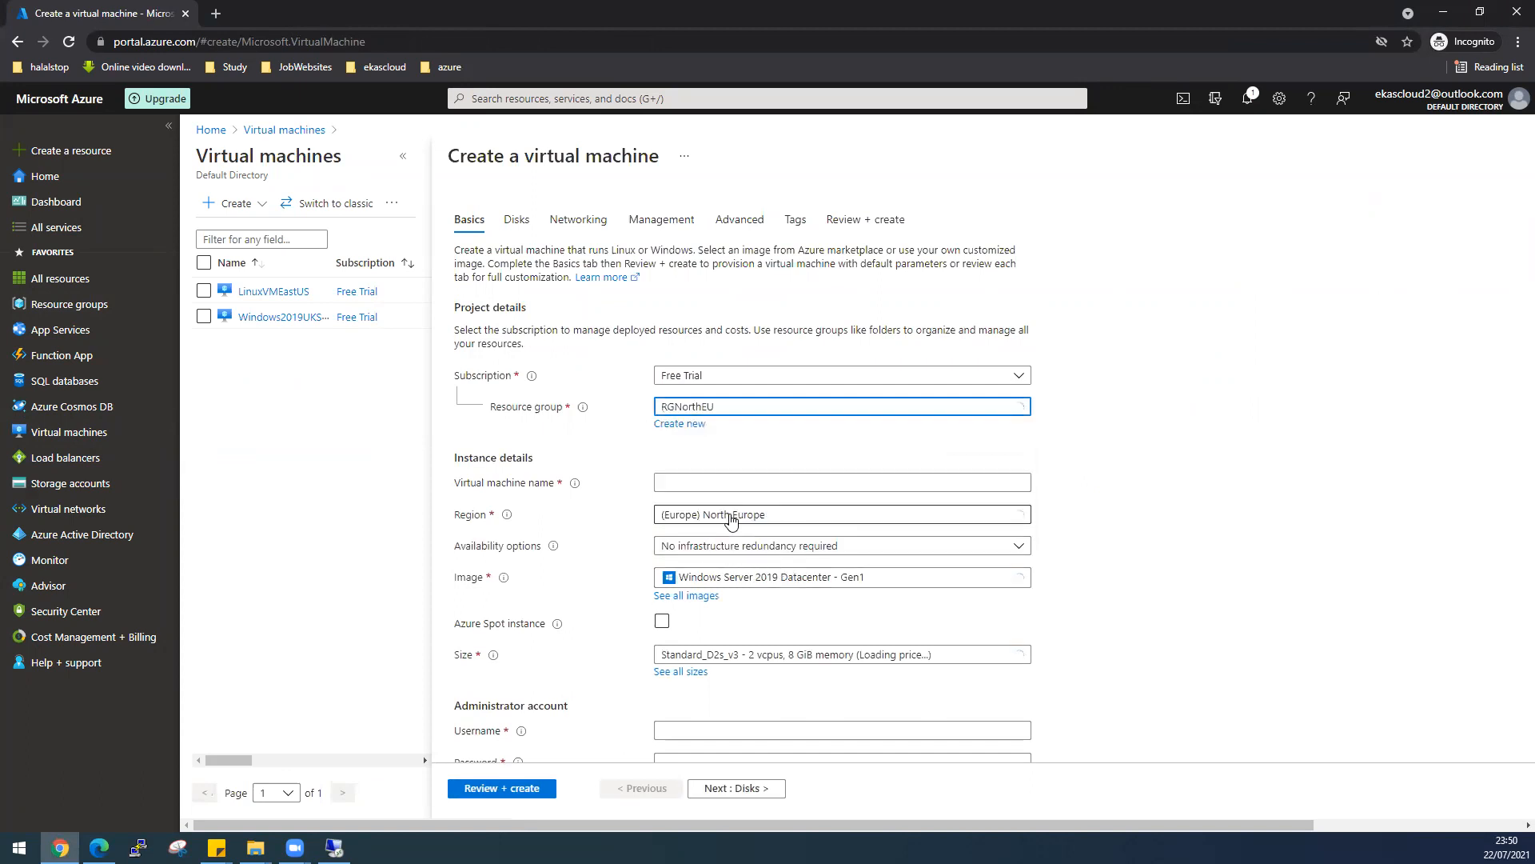
pyautogui.click(704, 481)
pyautogui.write('w')
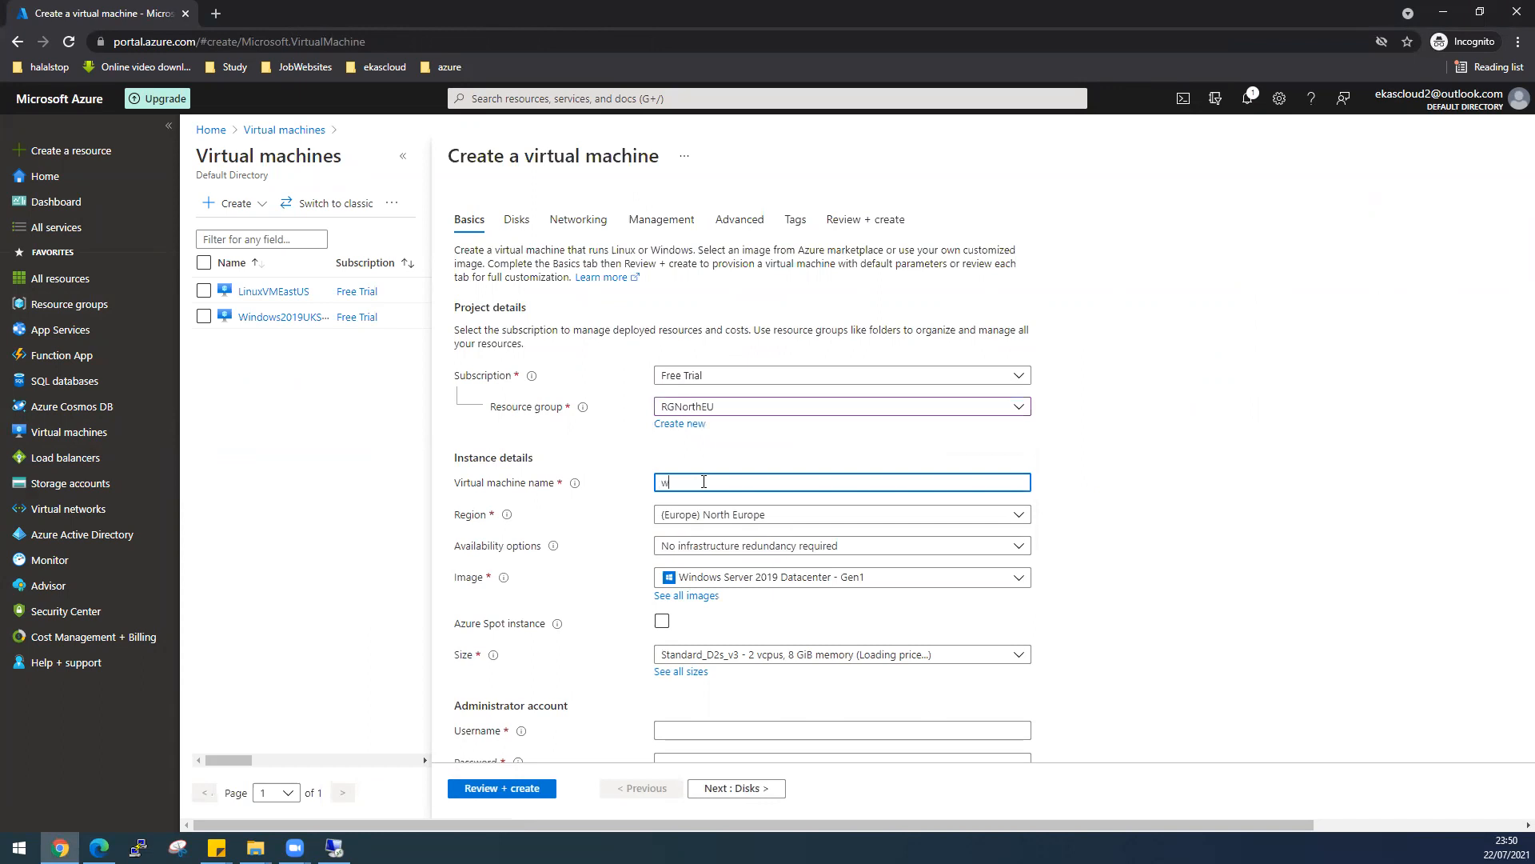
pyautogui.press('BackSpace')
pyautogui.write('Windows2012')
pyautogui.click(871, 581)
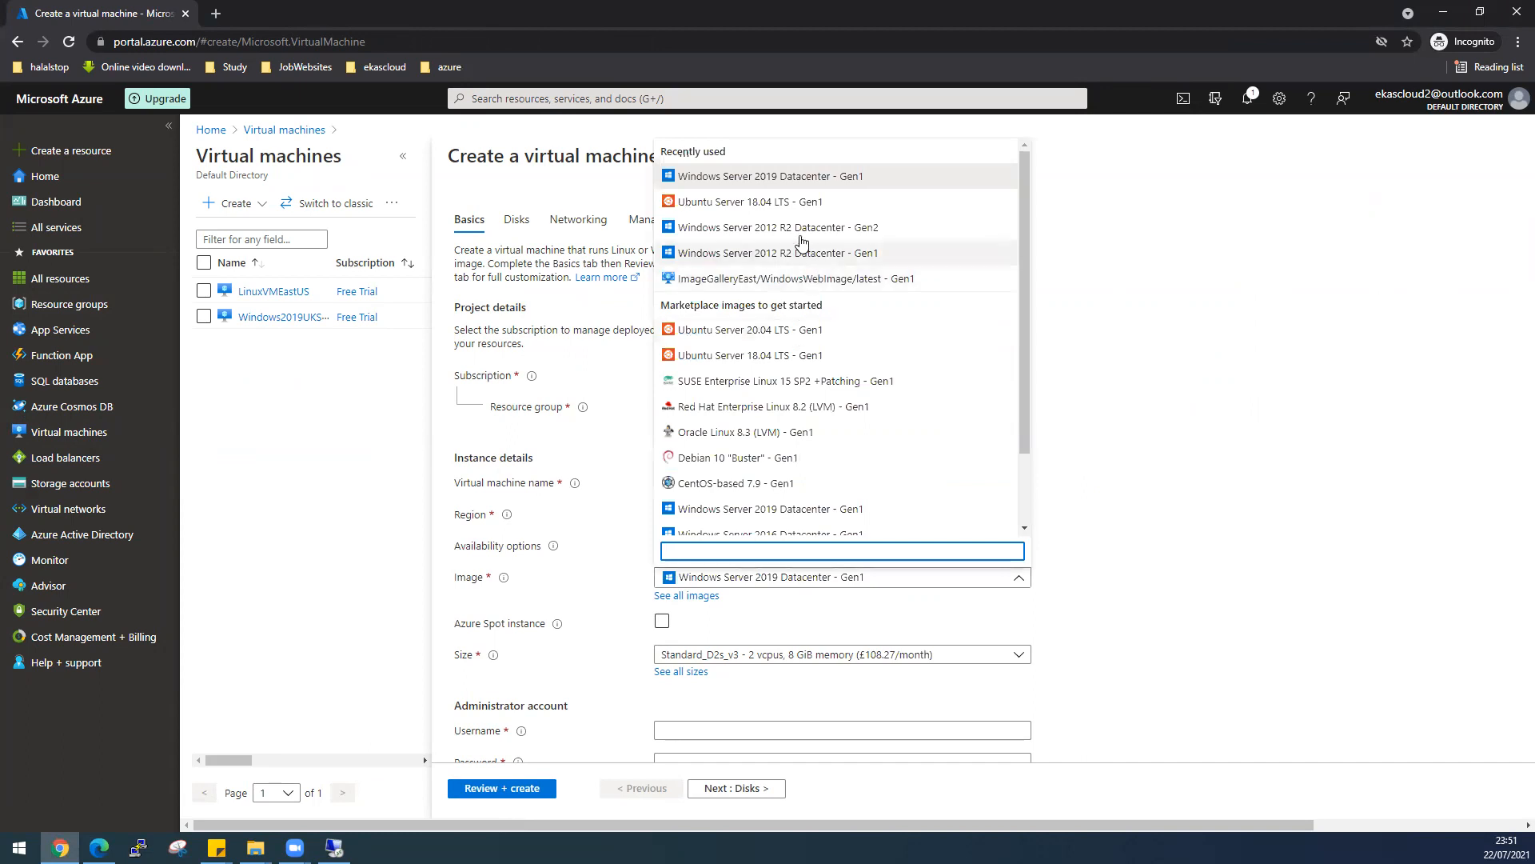
pyautogui.click(941, 234)
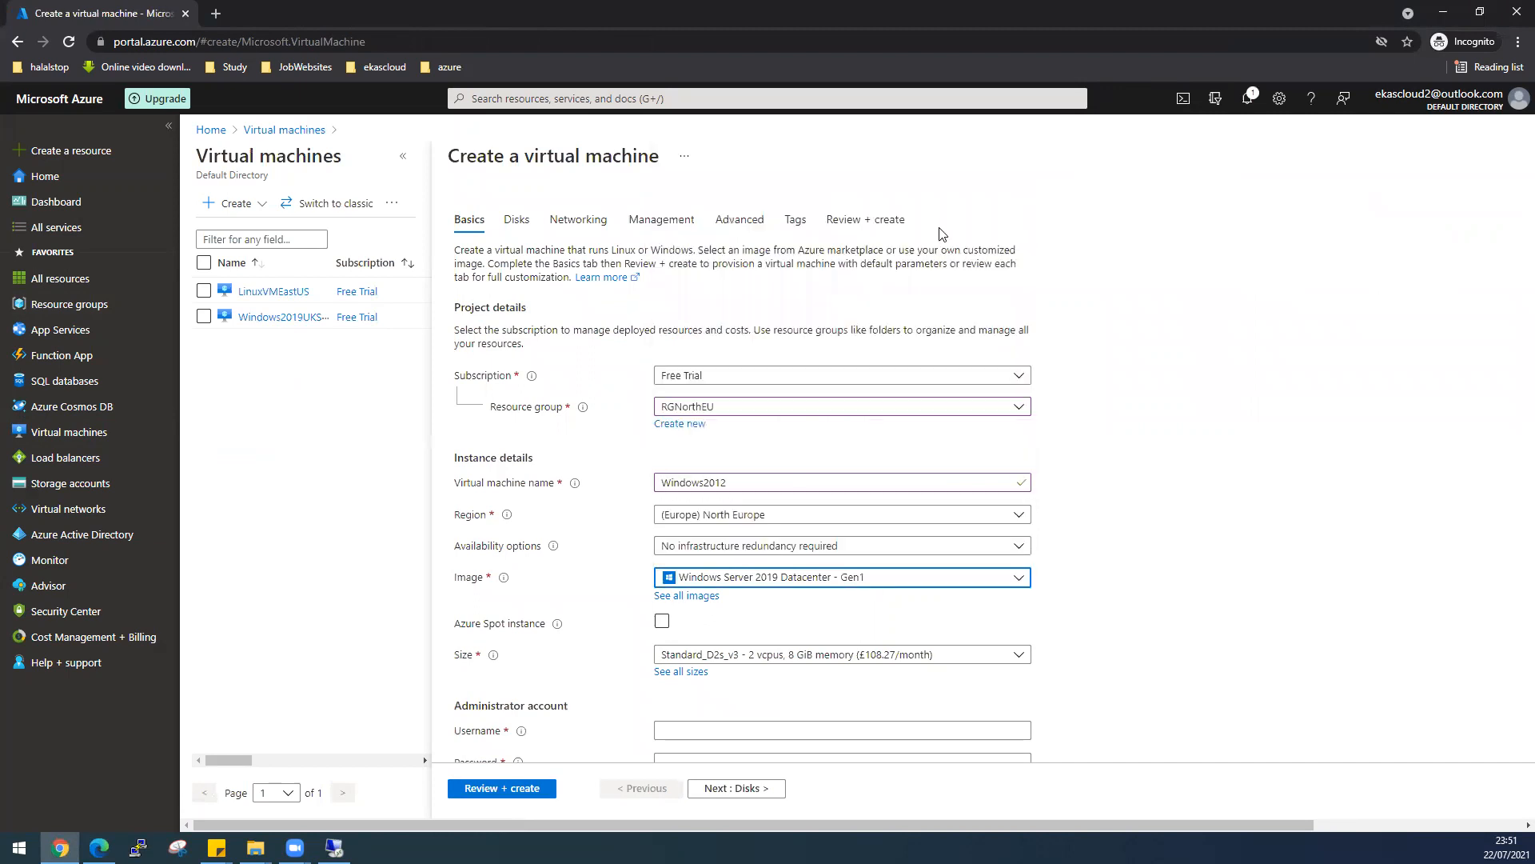
pyautogui.click(745, 486)
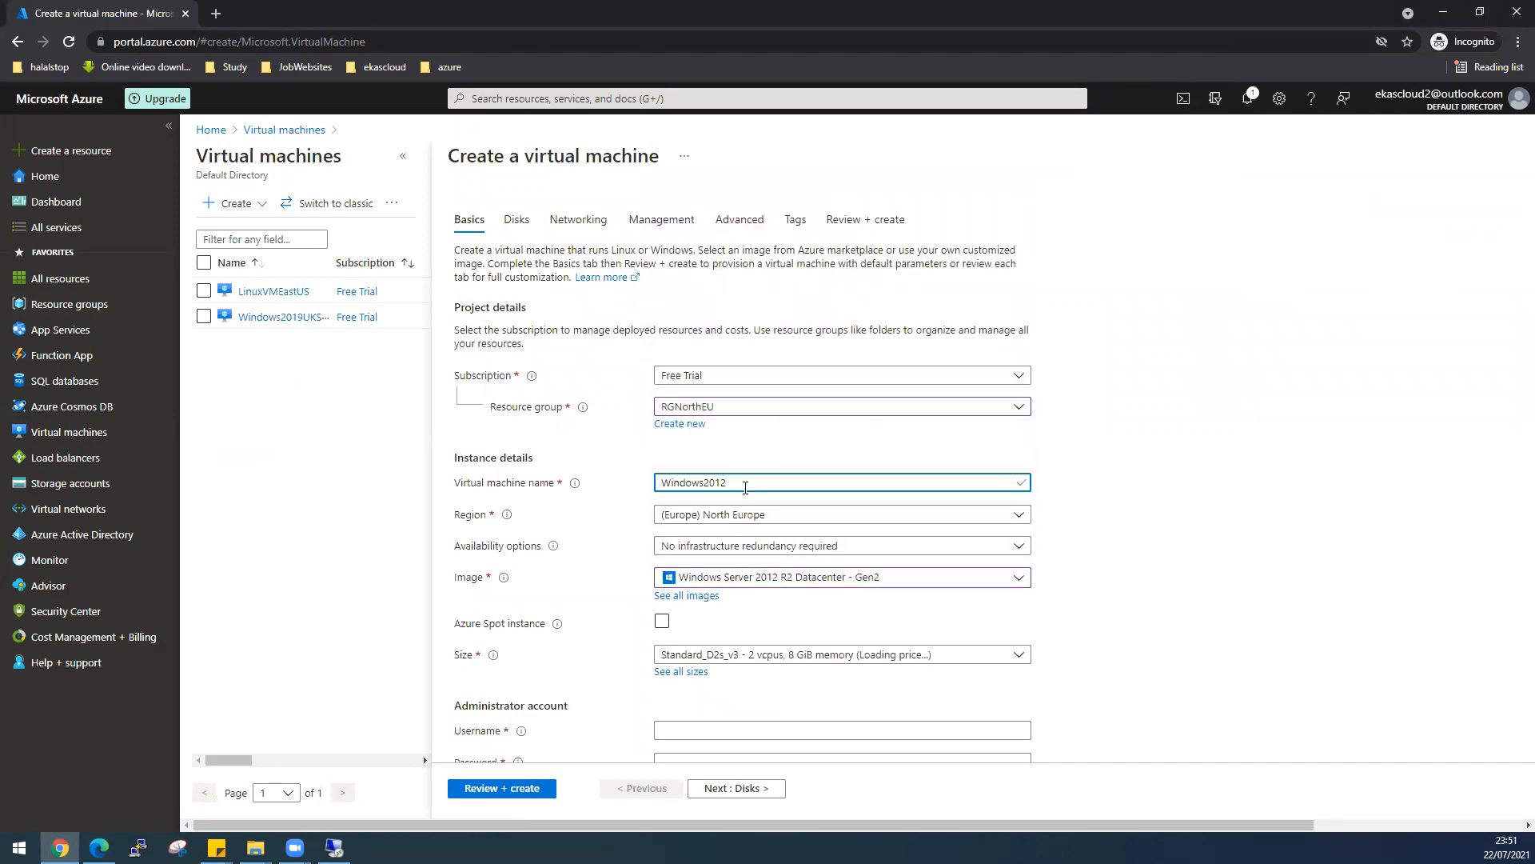
pyautogui.write('Windows2012R2NorthEU')
# - Enter the VM administrator username and password
pyautogui.scroll(-1, 883, 679)
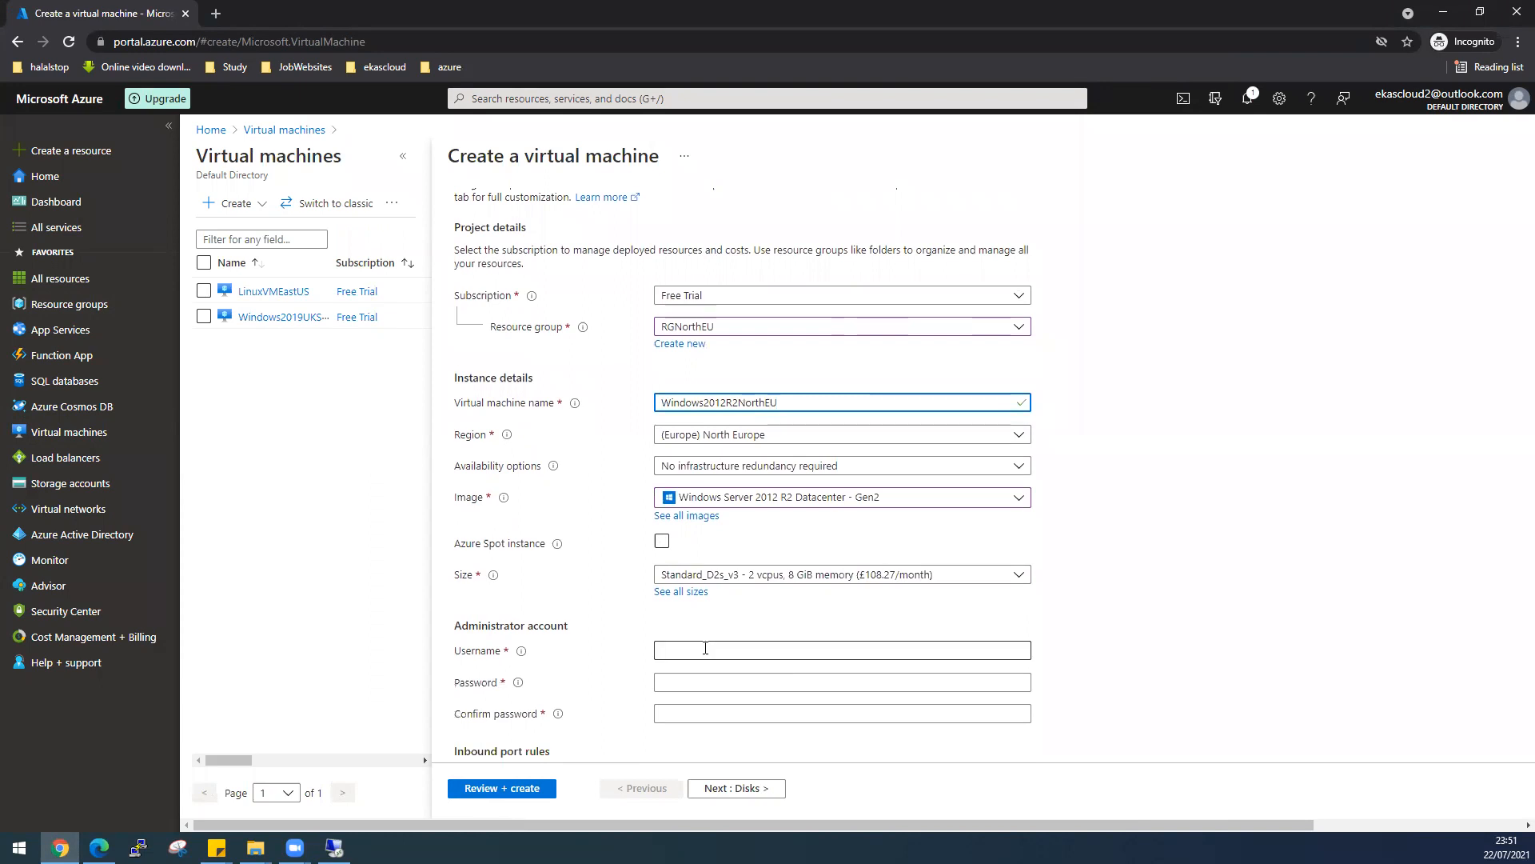
pyautogui.click(706, 648)
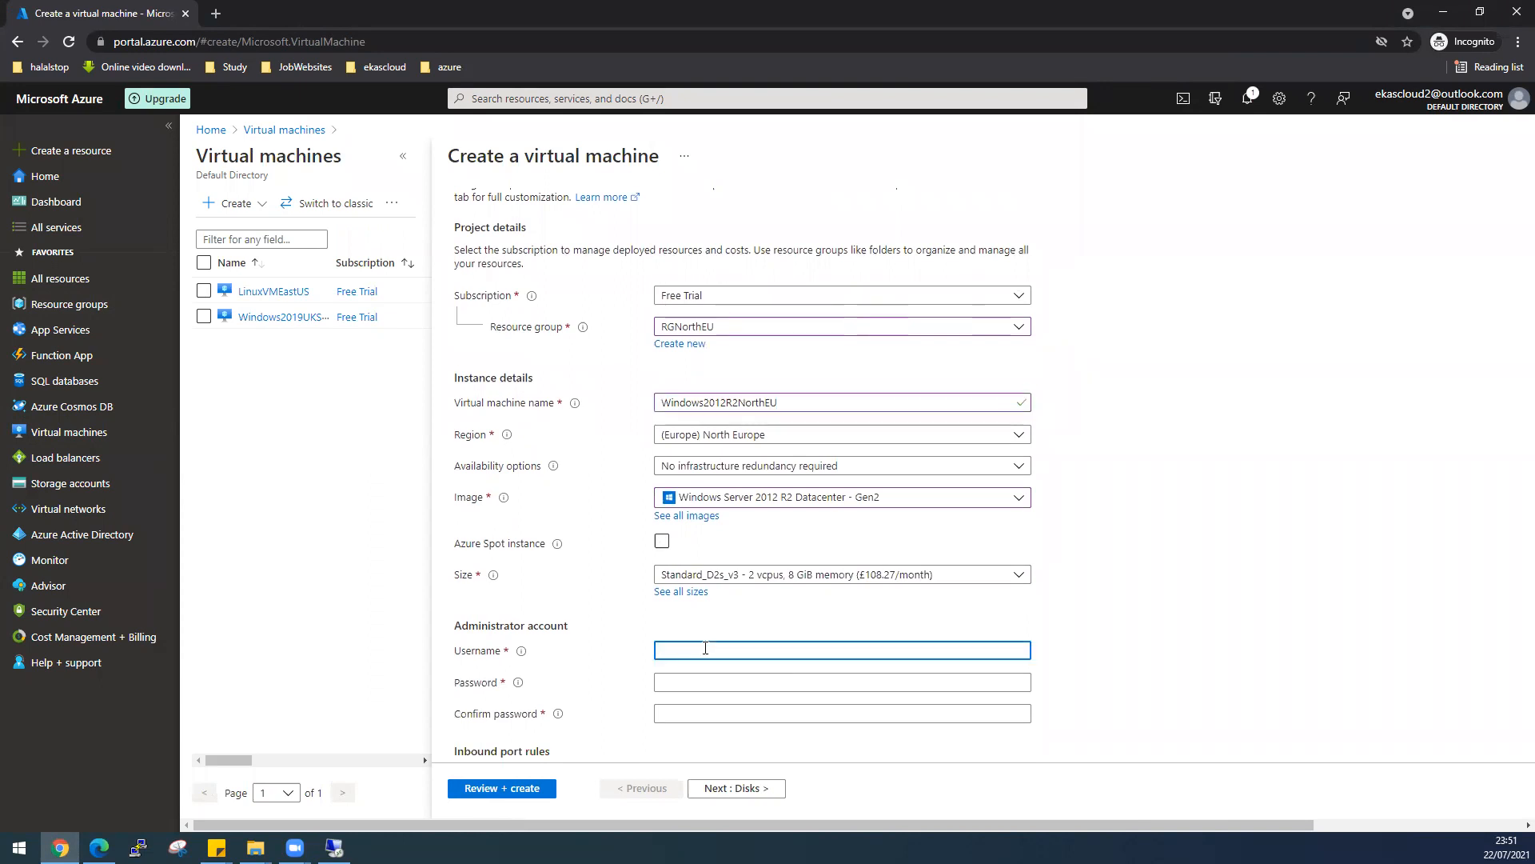
pyautogui.write('desktop')
pyautogui.press('Tab')
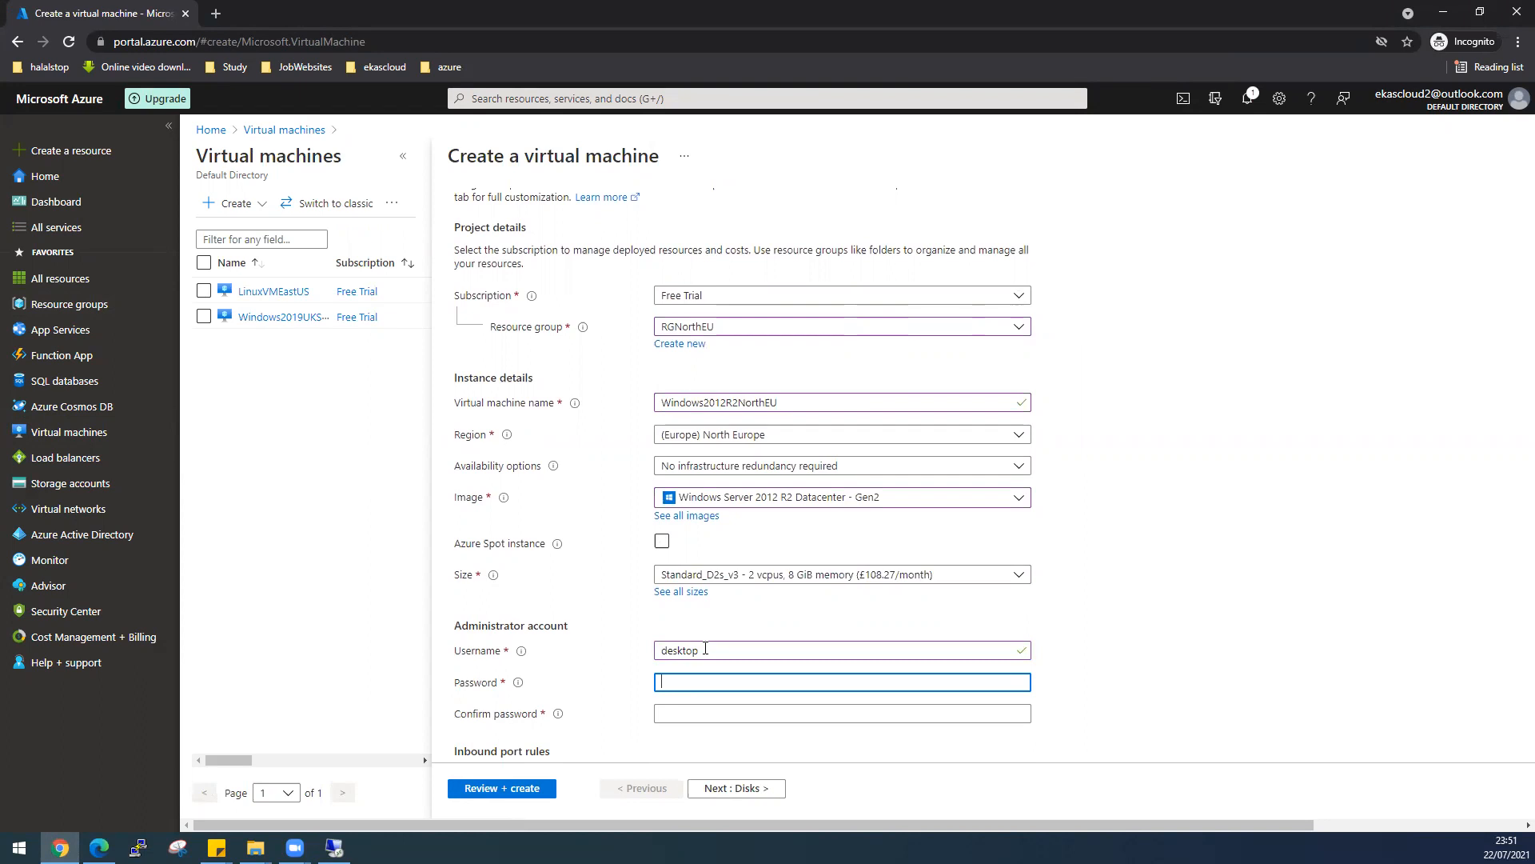
pyautogui.write('**********')
pyautogui.press('Tab')
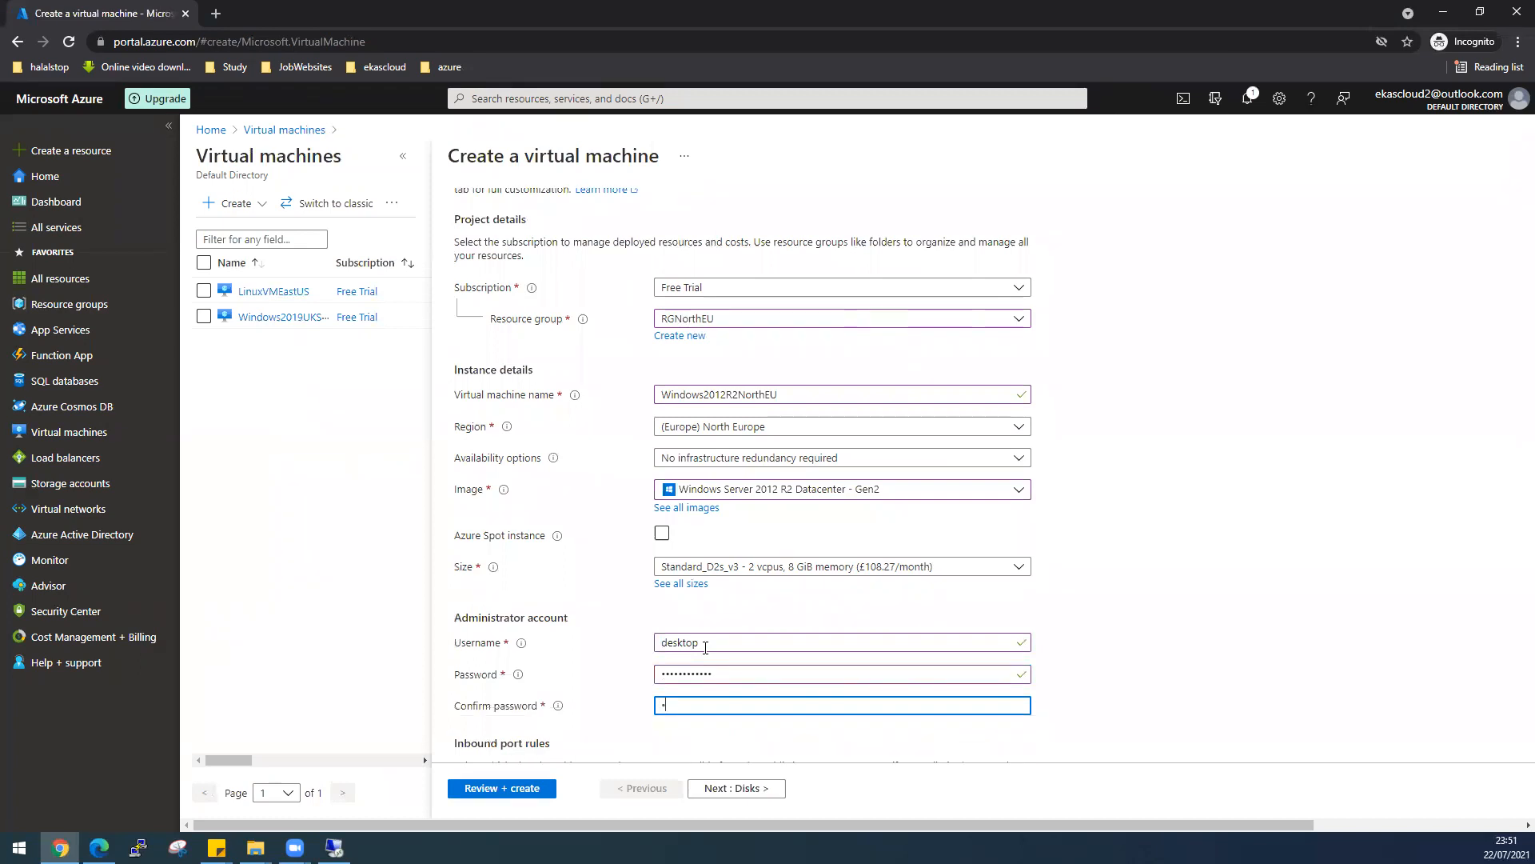
pyautogui.write('**********')
# - Allow HTTP (80), HTTPS (443) and SSH (22) as inbound ports
pyautogui.scroll(-3, 1004, 664)
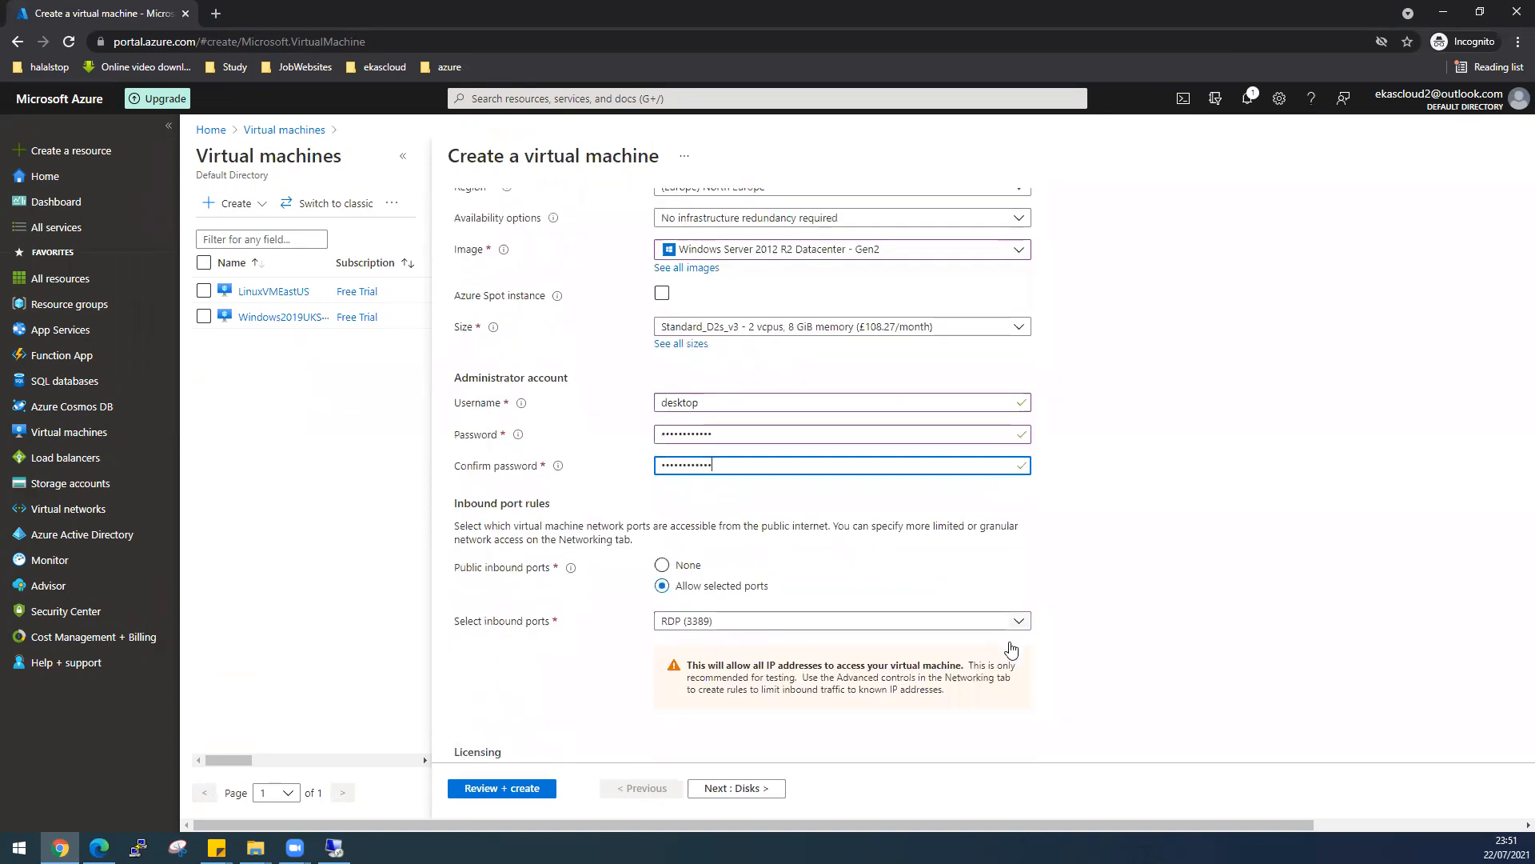
pyautogui.click(756, 623)
pyautogui.click(703, 524)
pyautogui.click(714, 547)
pyautogui.click(708, 573)
# - Apply an existing Windows Server license and confirm eligibility for it
pyautogui.scroll(-2, 1072, 716)
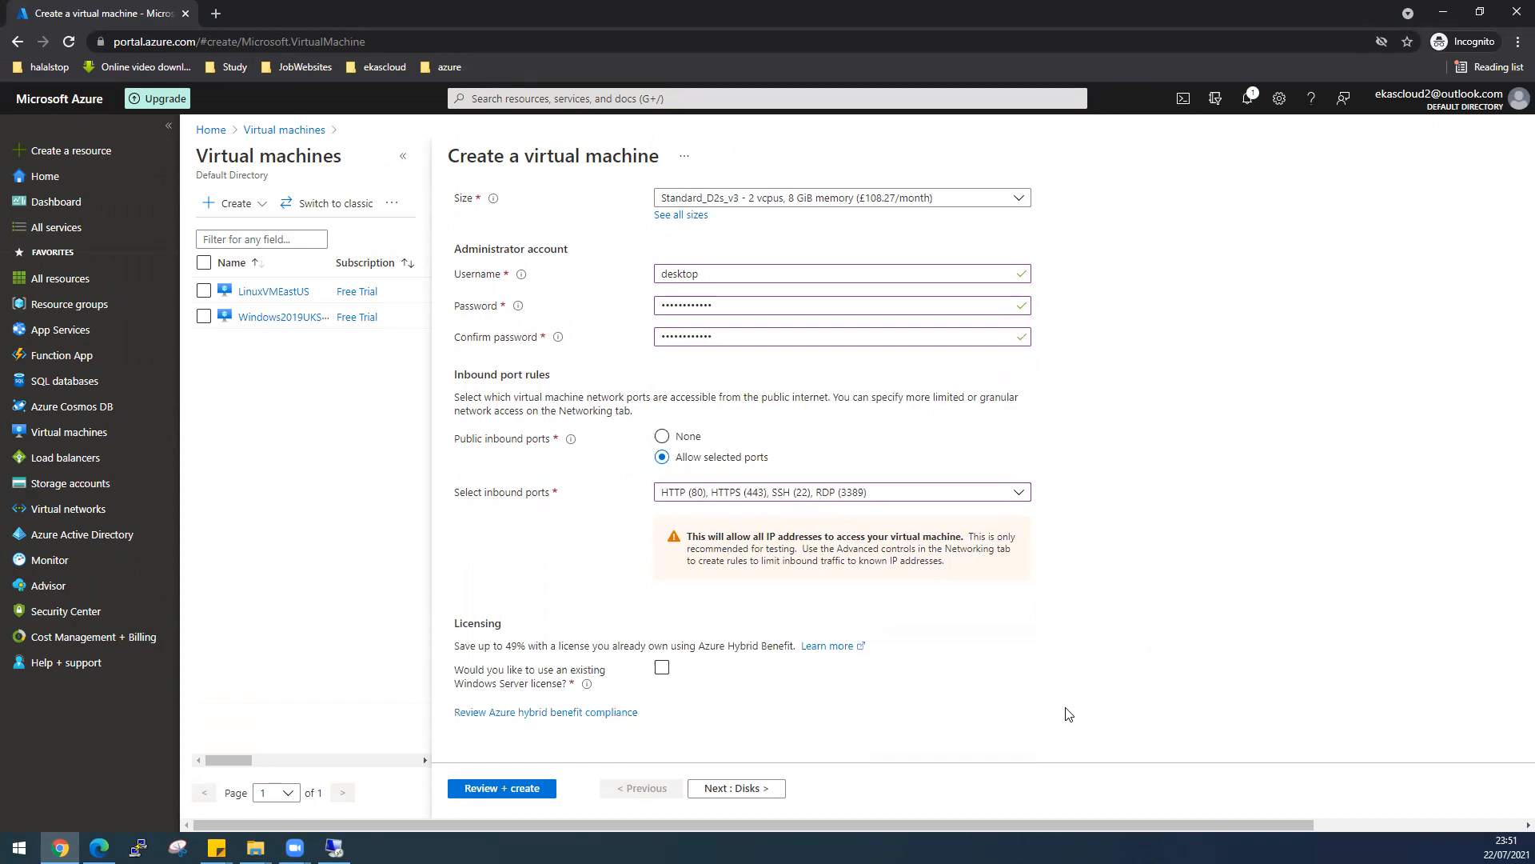
pyautogui.click(662, 667)
pyautogui.click(514, 714)
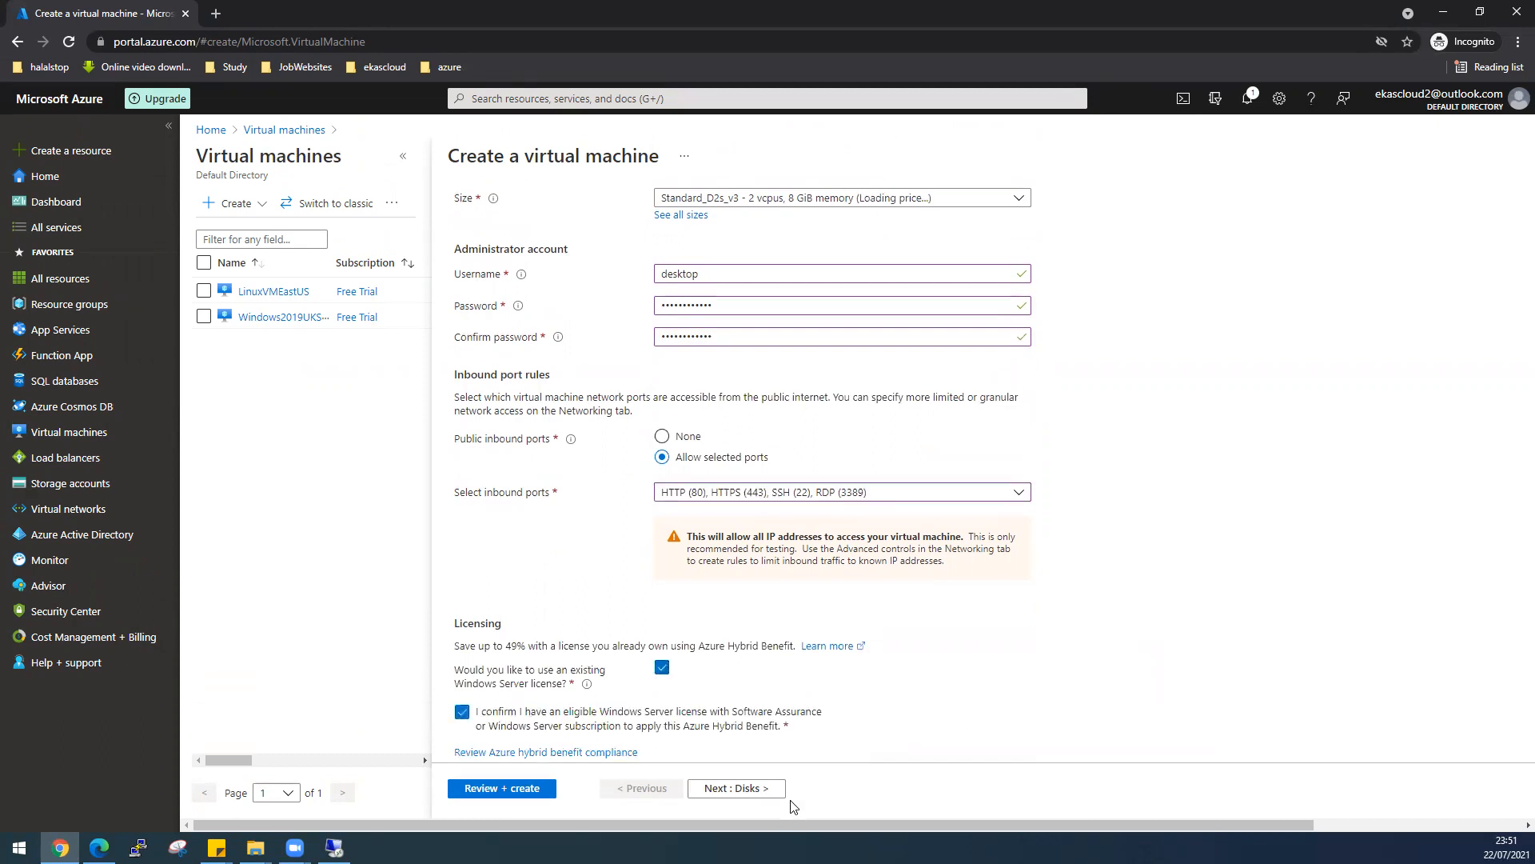
# - Skip Disks and Networking, disable boot diagnostics, then review and create the VM
pyautogui.click(714, 789)
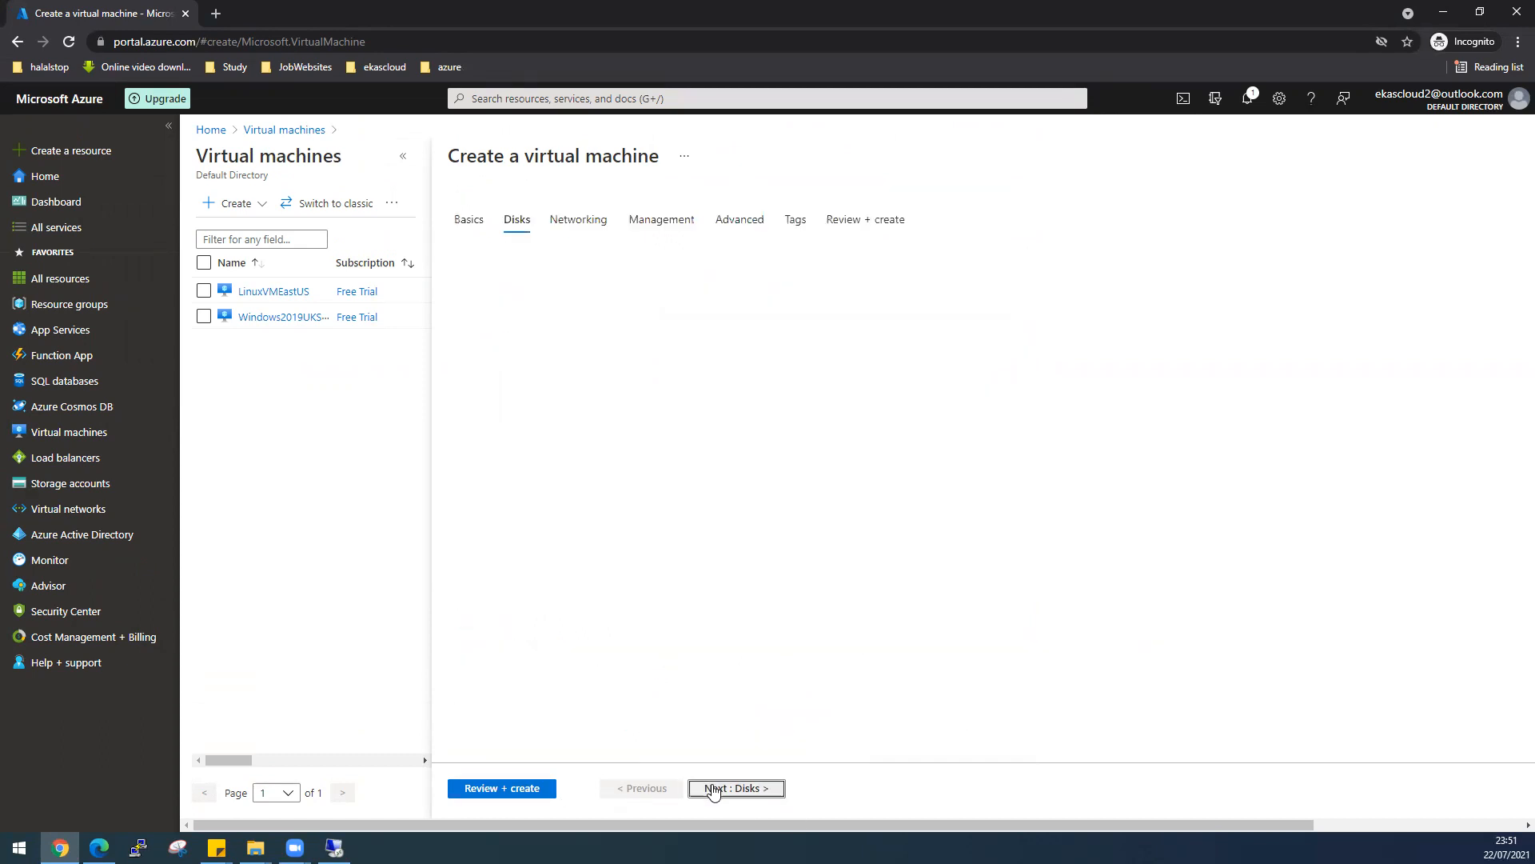
pyautogui.click(714, 789)
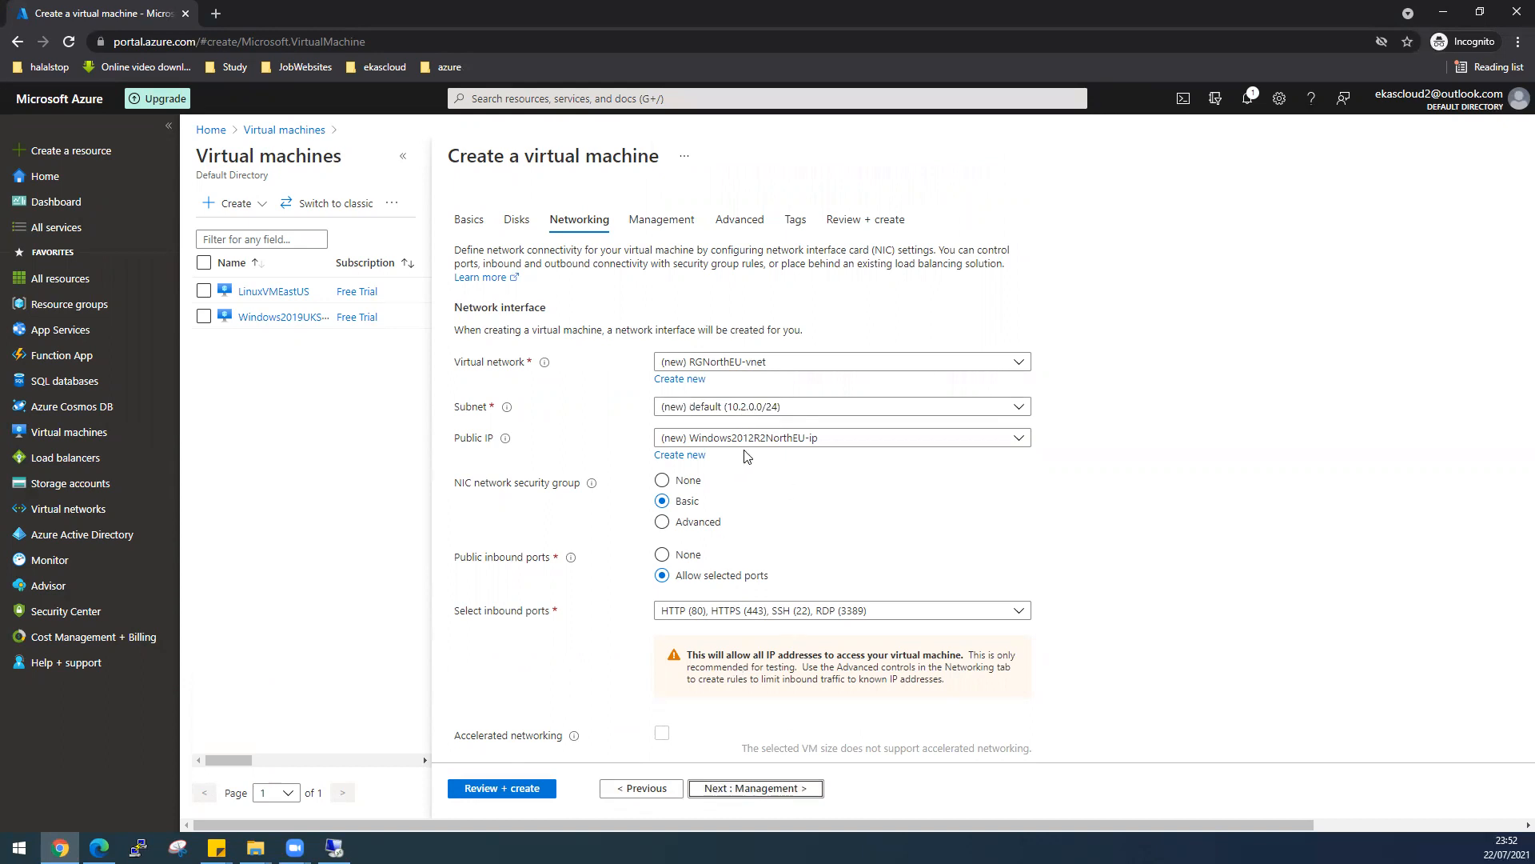
pyautogui.click(771, 789)
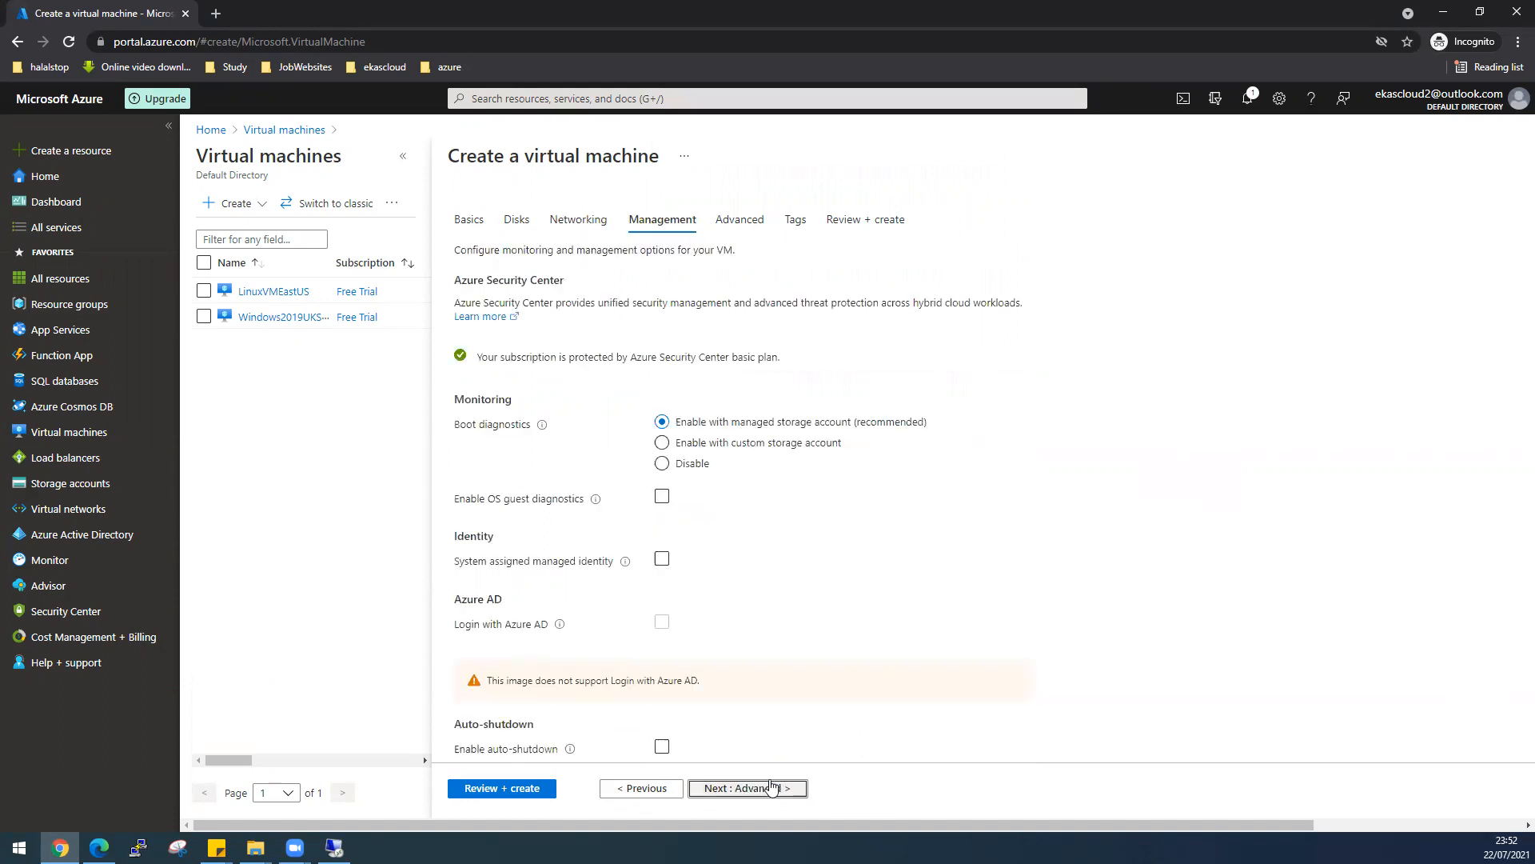
pyautogui.click(668, 471)
pyautogui.click(758, 794)
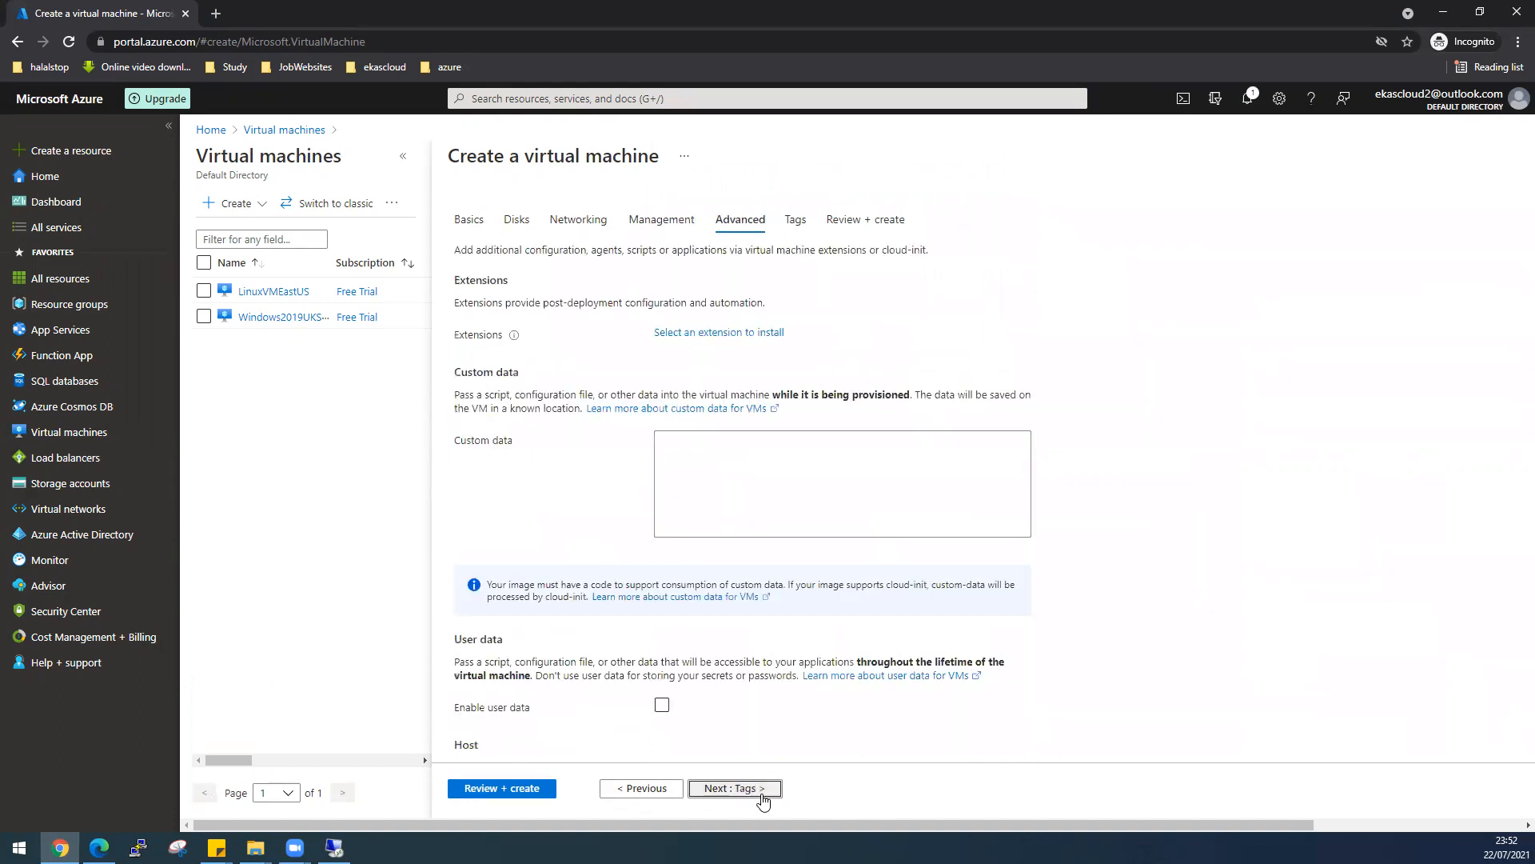
pyautogui.click(755, 790)
pyautogui.click(527, 790)
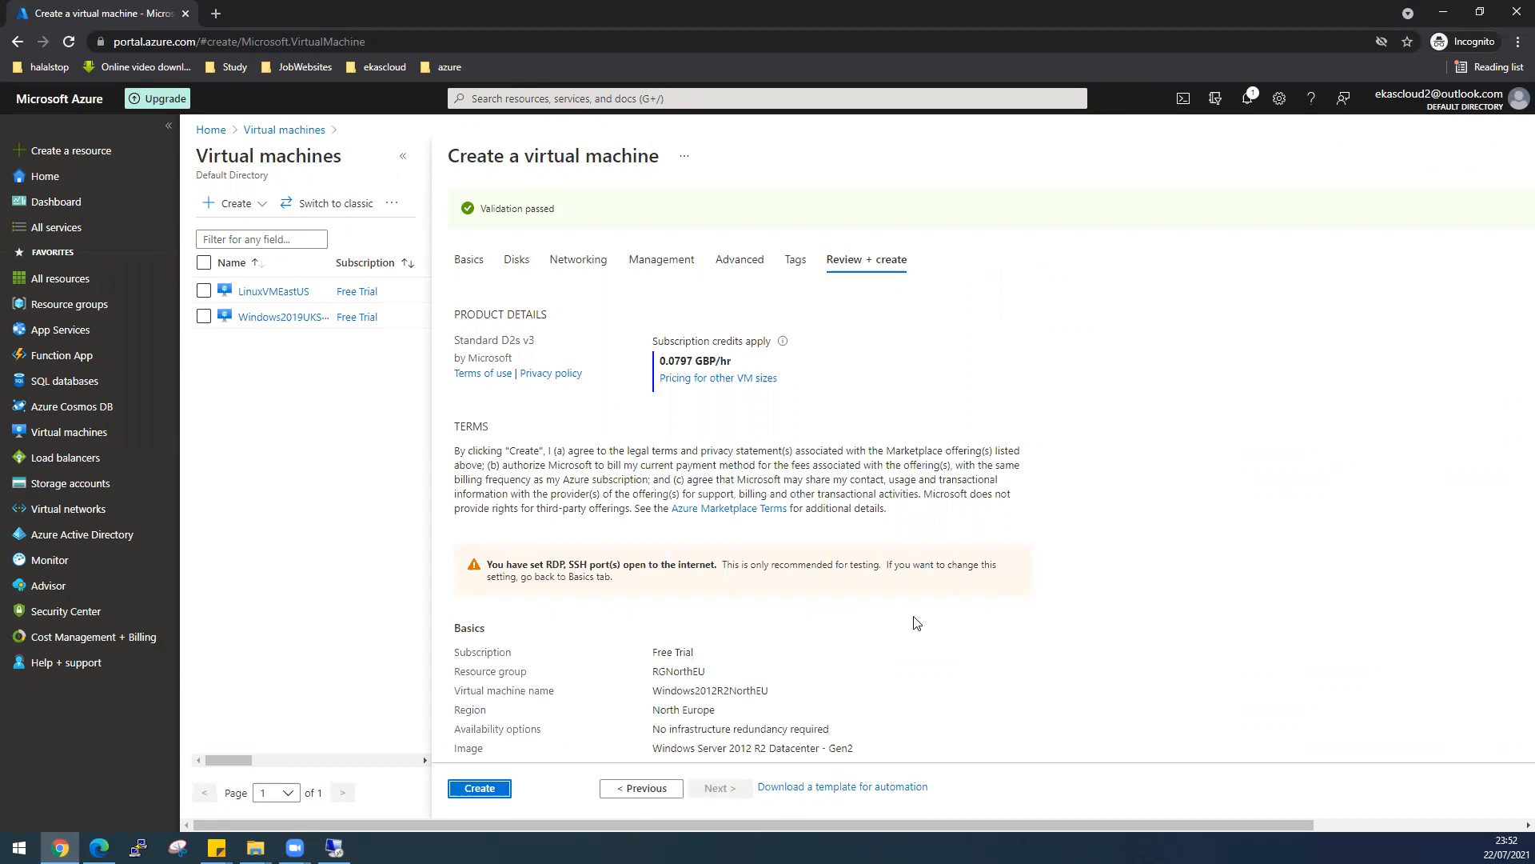
pyautogui.click(482, 792)
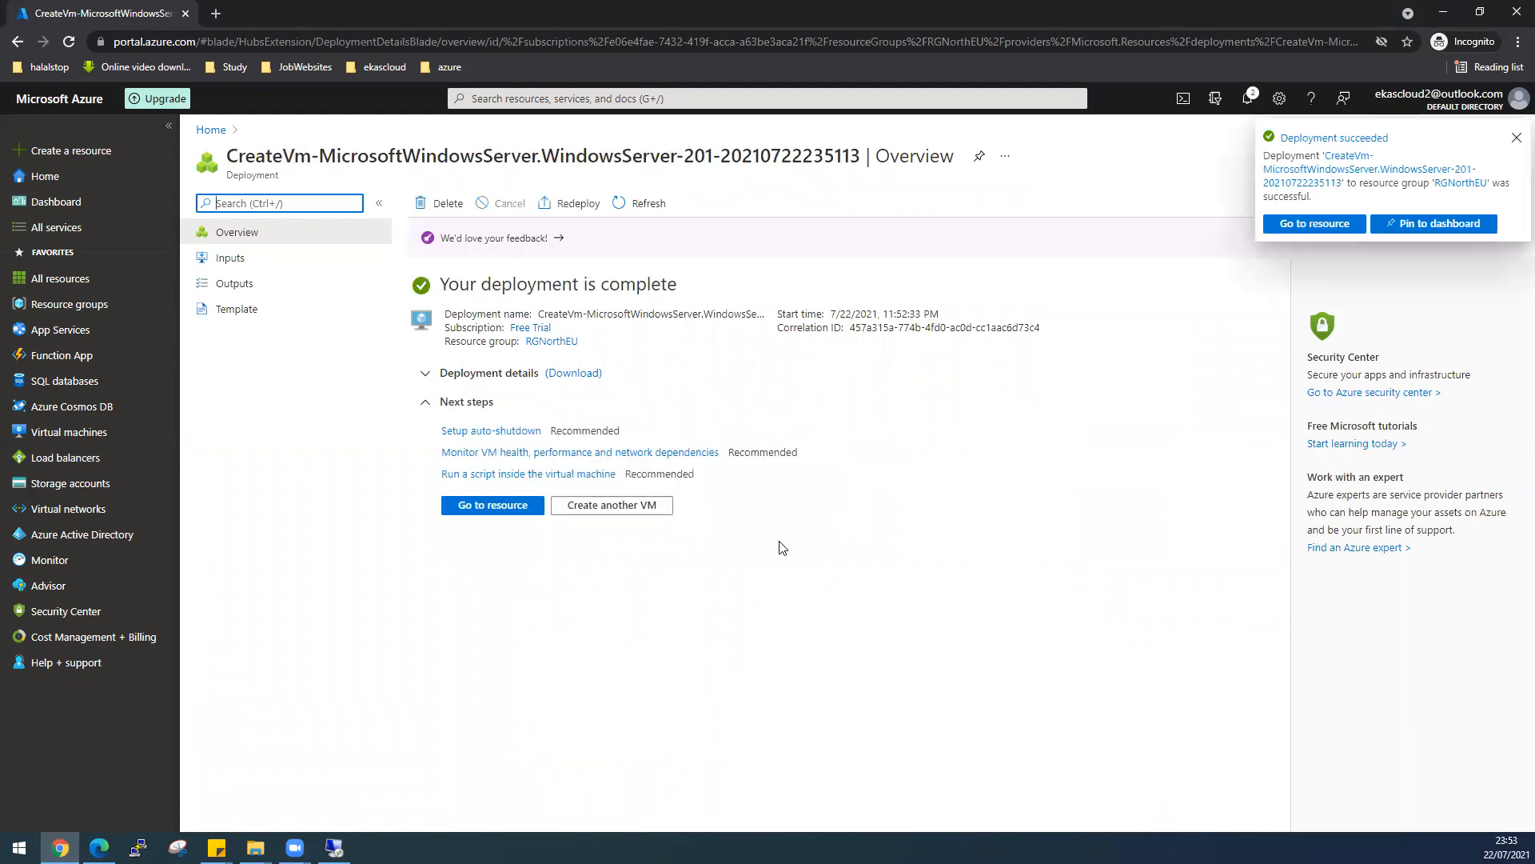
# - Open the deployed VM's overview and copy its public IP 40.85.84.243
pyautogui.click(1292, 231)
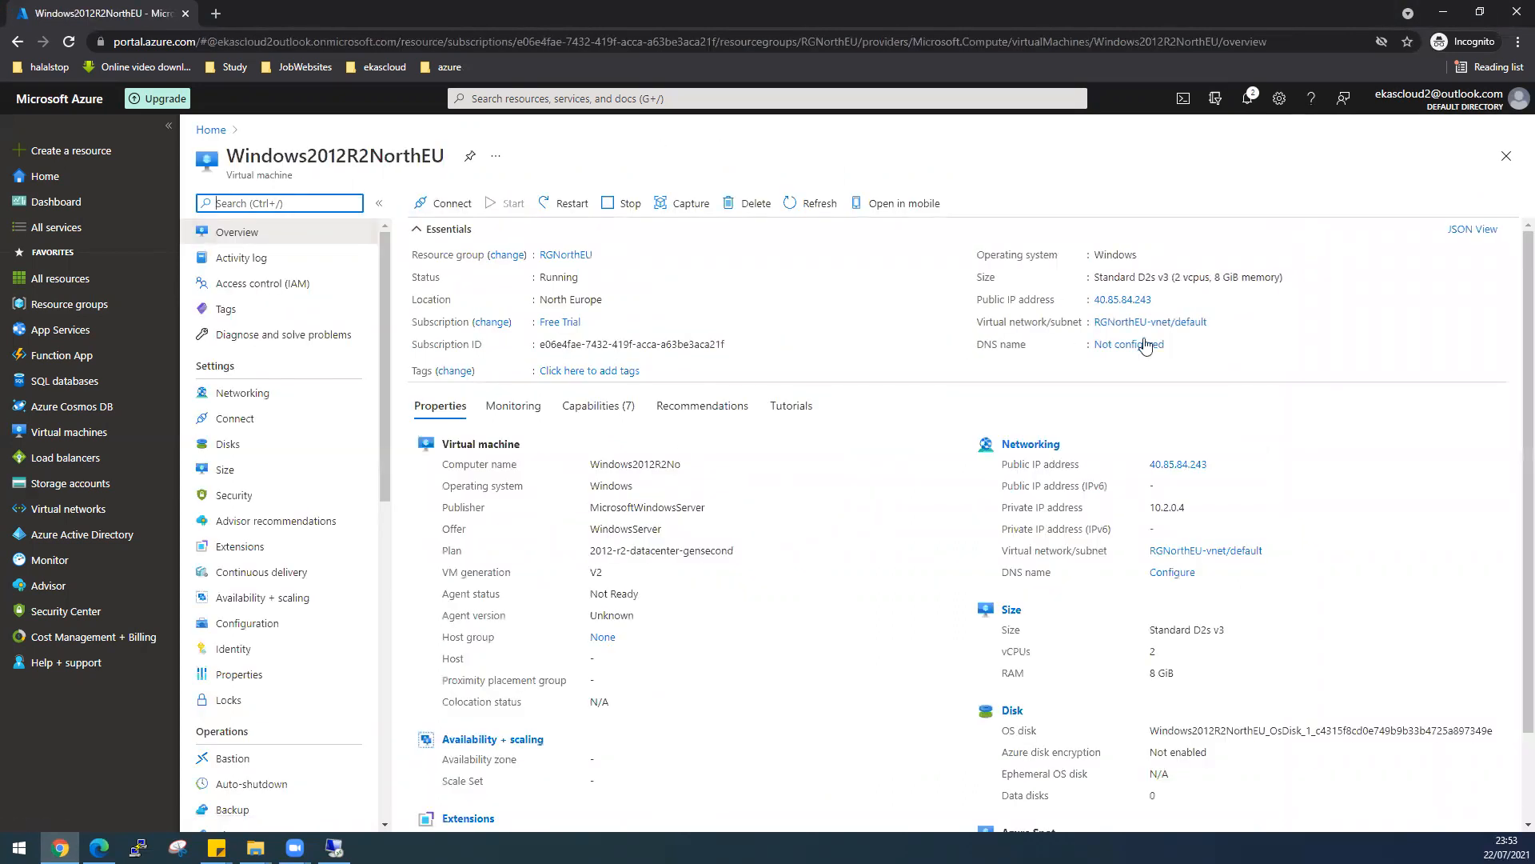
pyautogui.click(1160, 301)
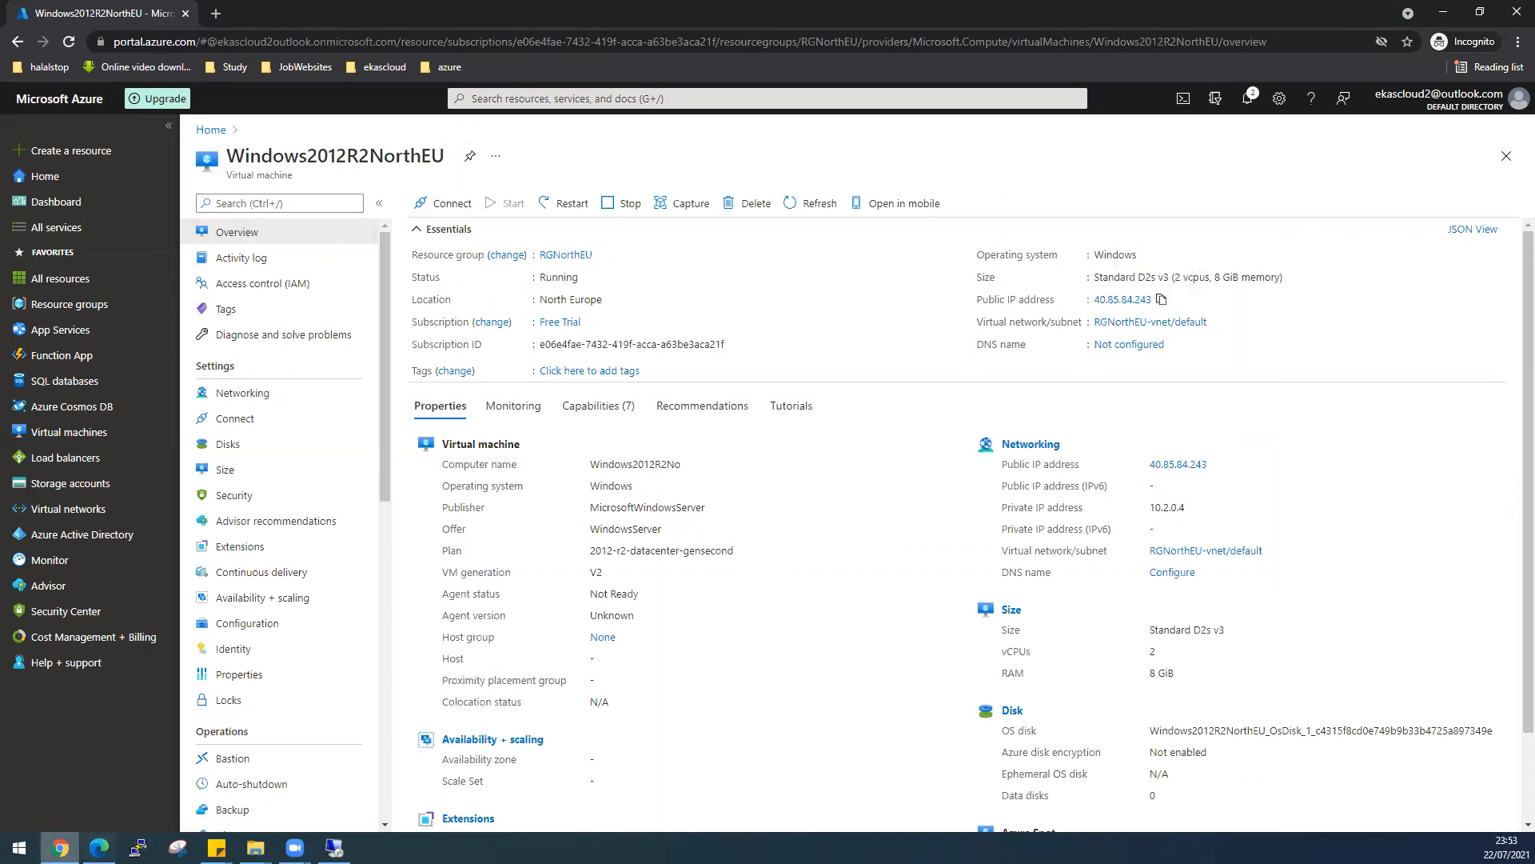
pyautogui.click(19, 847)
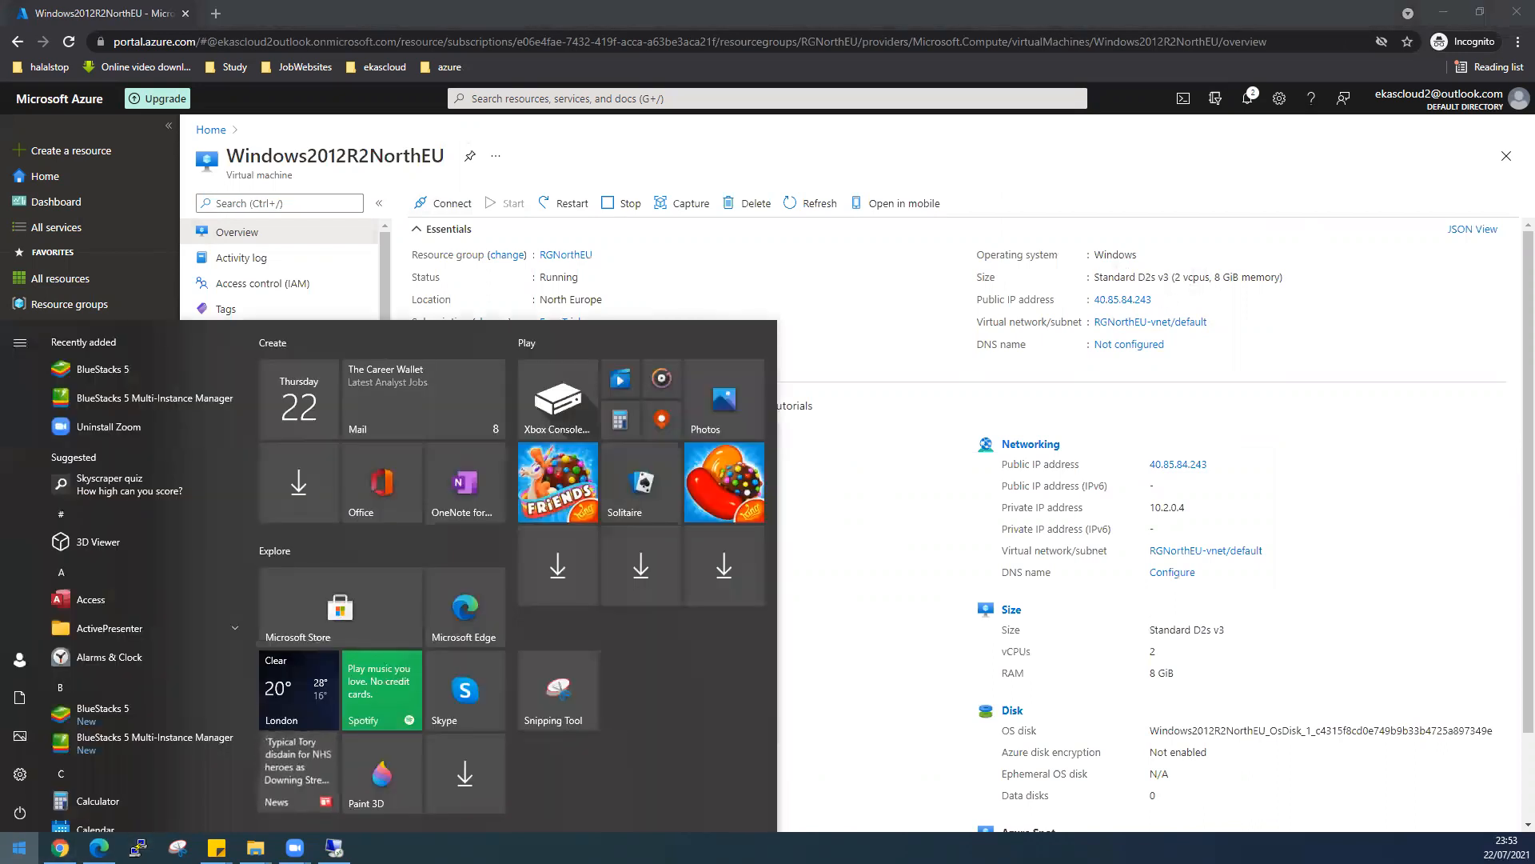
# - Launch Remote Desktop Connection and connect to 40.85.84.243
pyautogui.write('rdp')
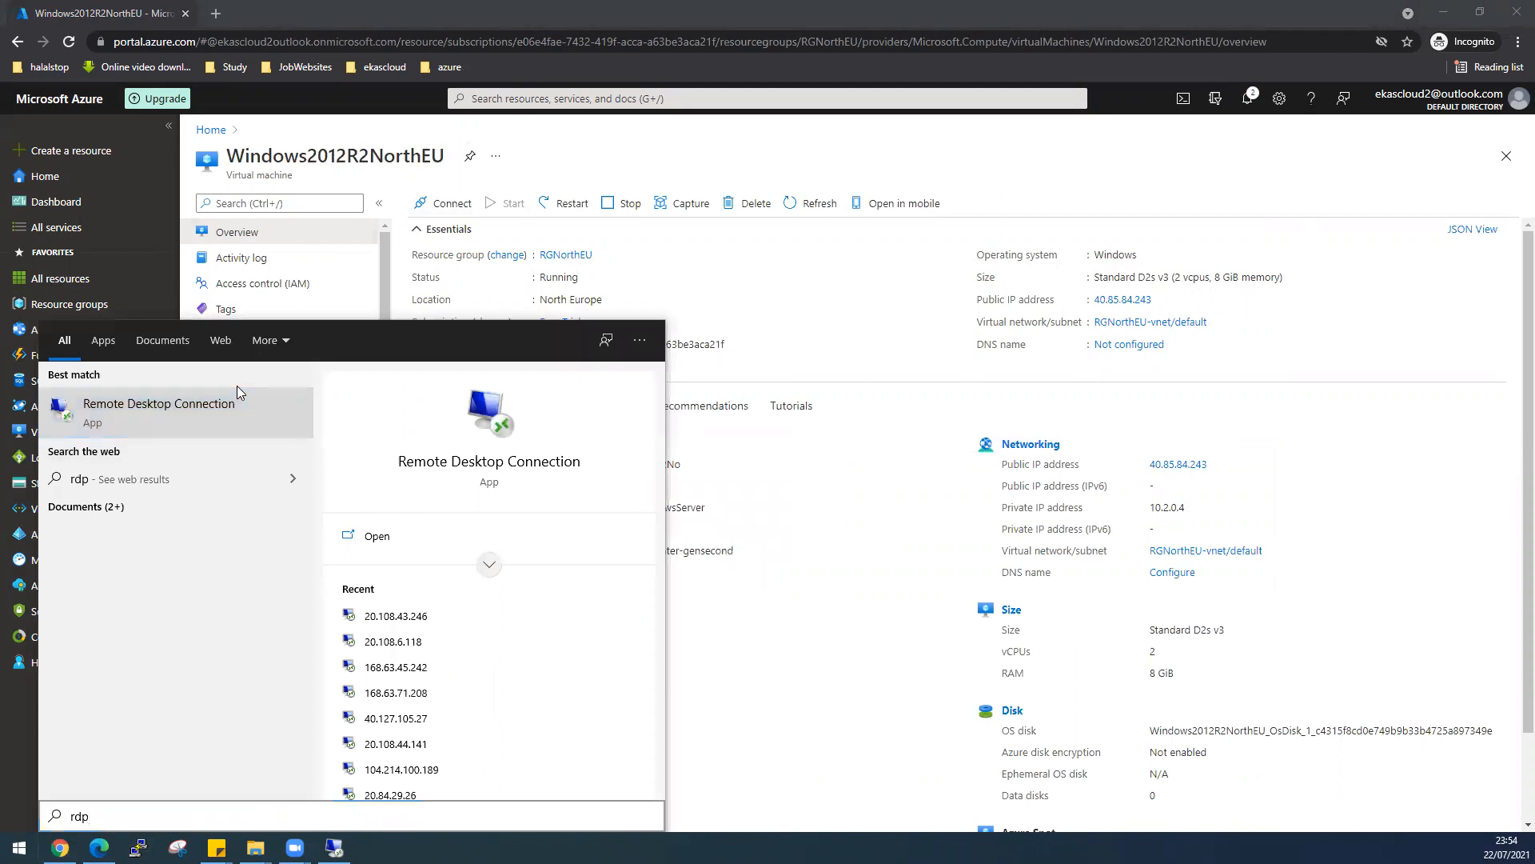
pyautogui.click(236, 387)
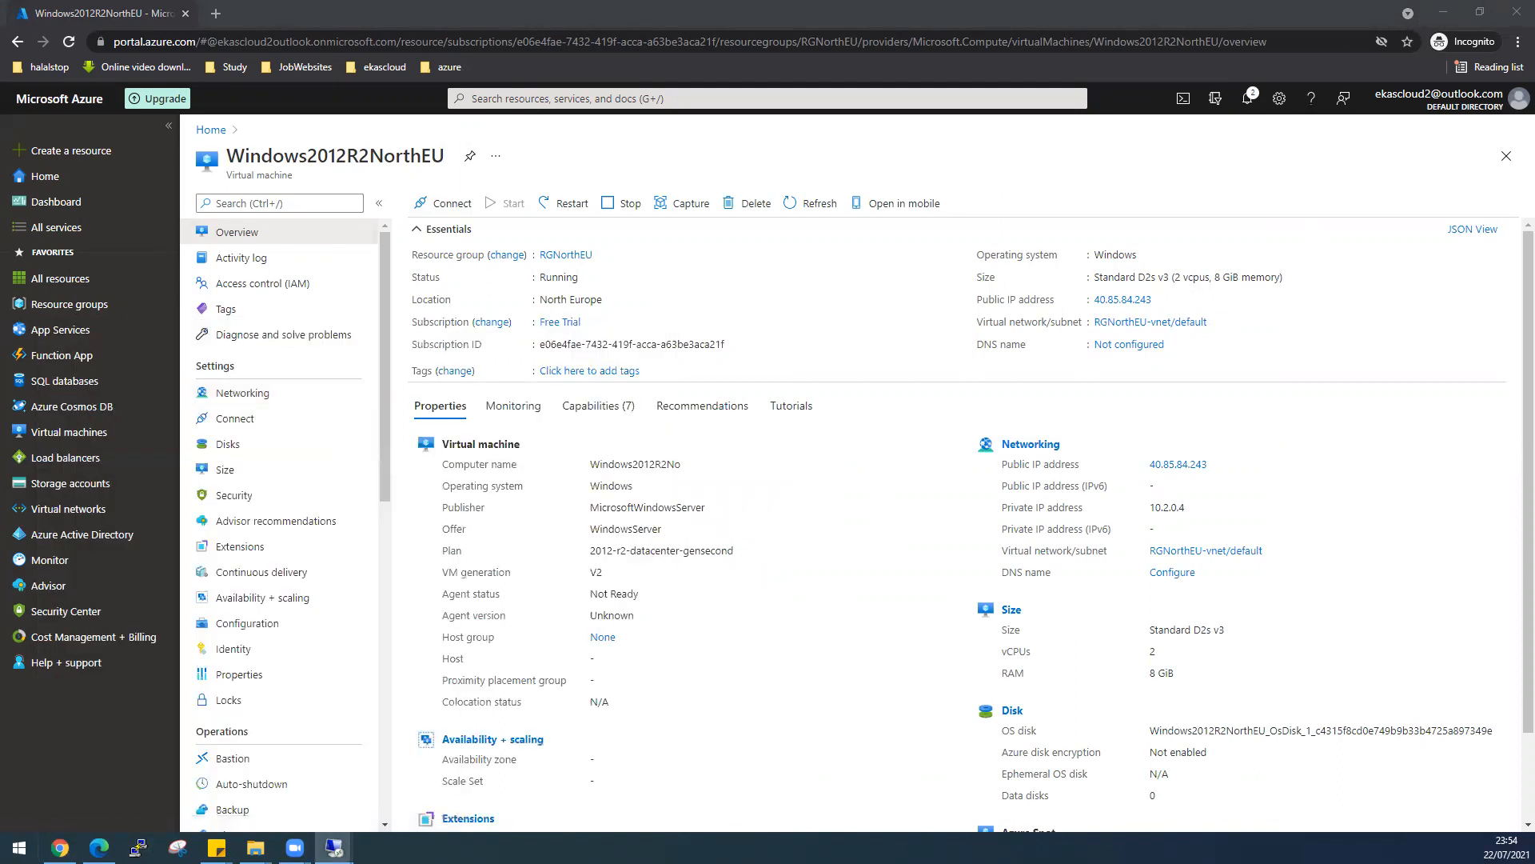
pyautogui.hotkey('ctrl', 'v')
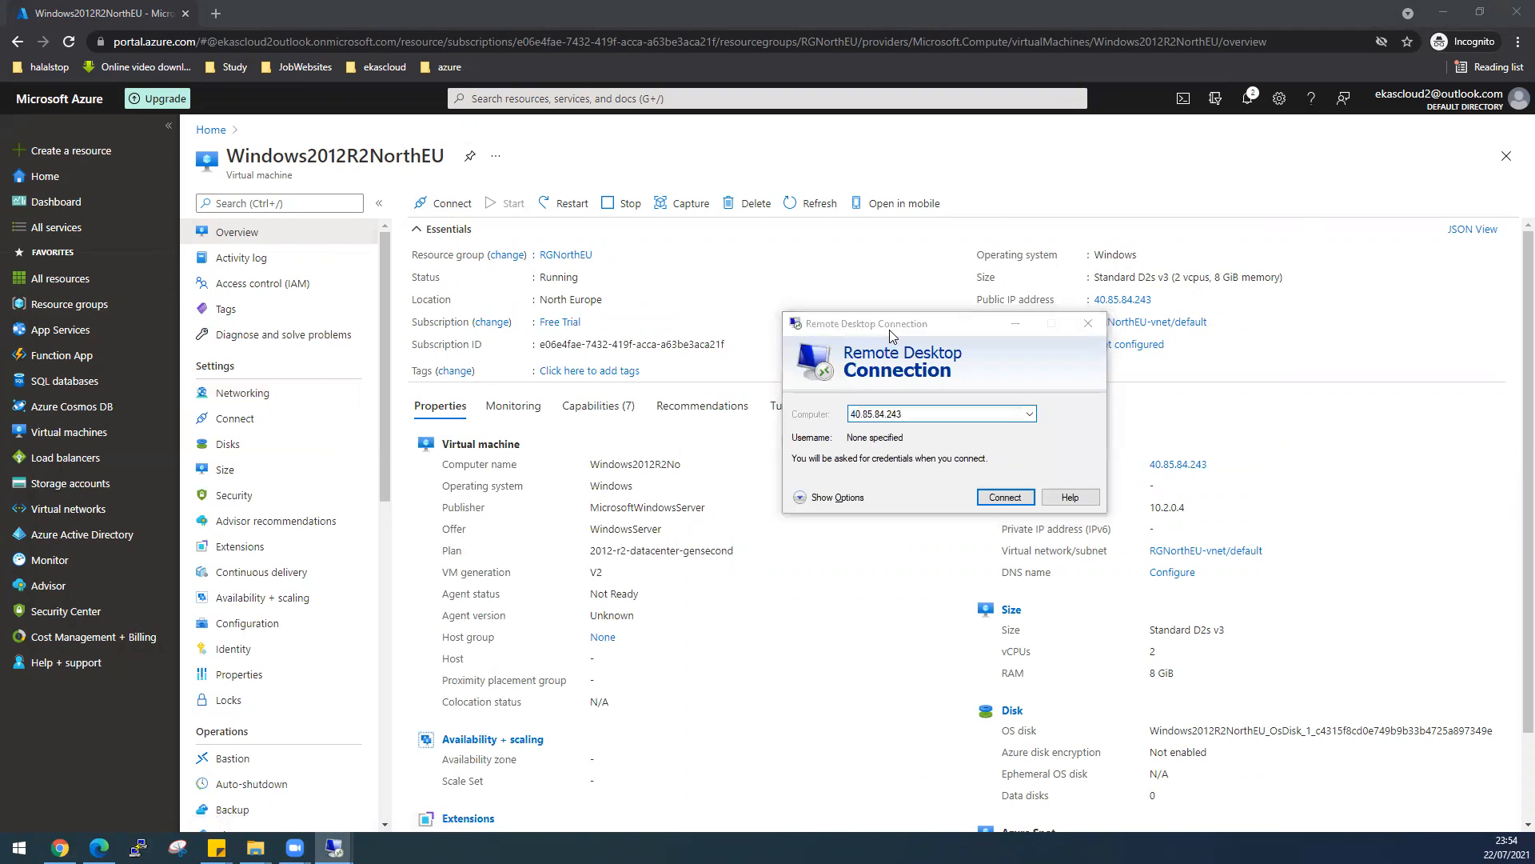
pyautogui.press('Return')
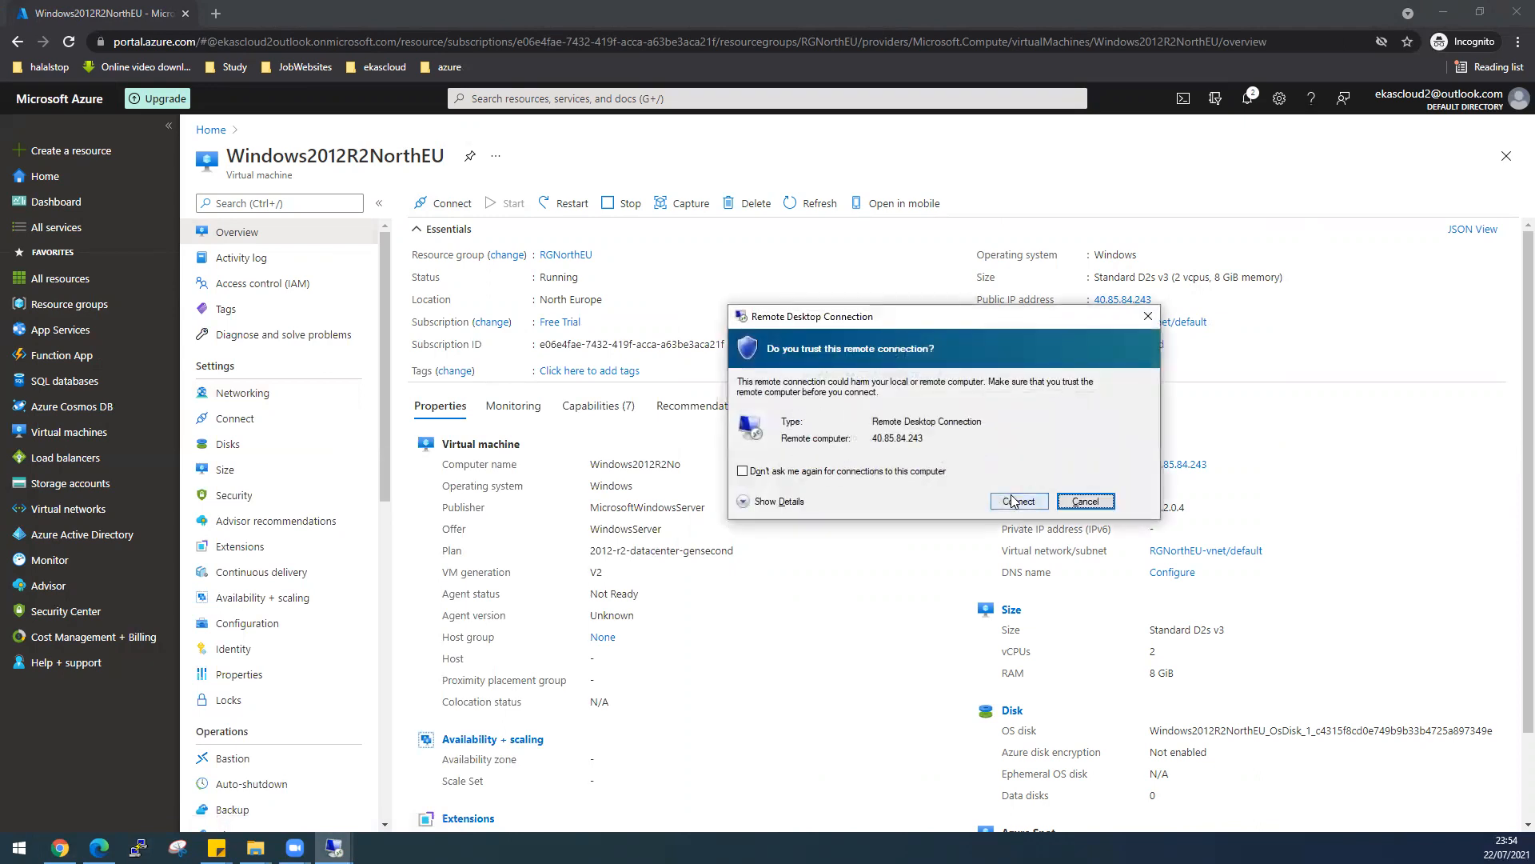
pyautogui.click(1013, 500)
# - Sign in with the administrator credentials, accept the certificate, and minimise the session
pyautogui.write('desktop')
pyautogui.press('Tab')
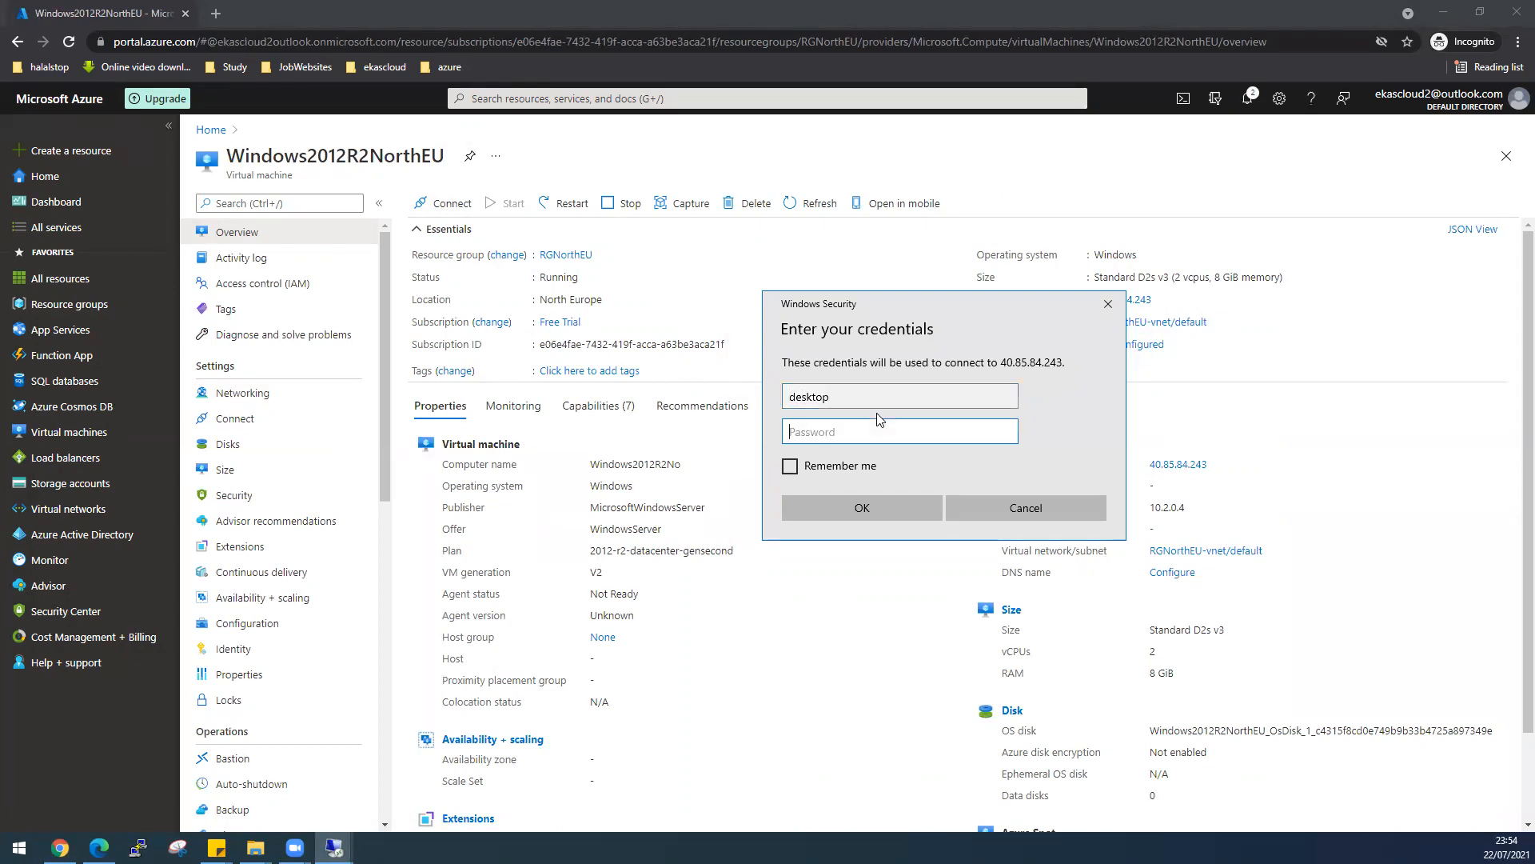
pyautogui.write('••••••••••••')
pyautogui.press('Return')
pyautogui.click(994, 549)
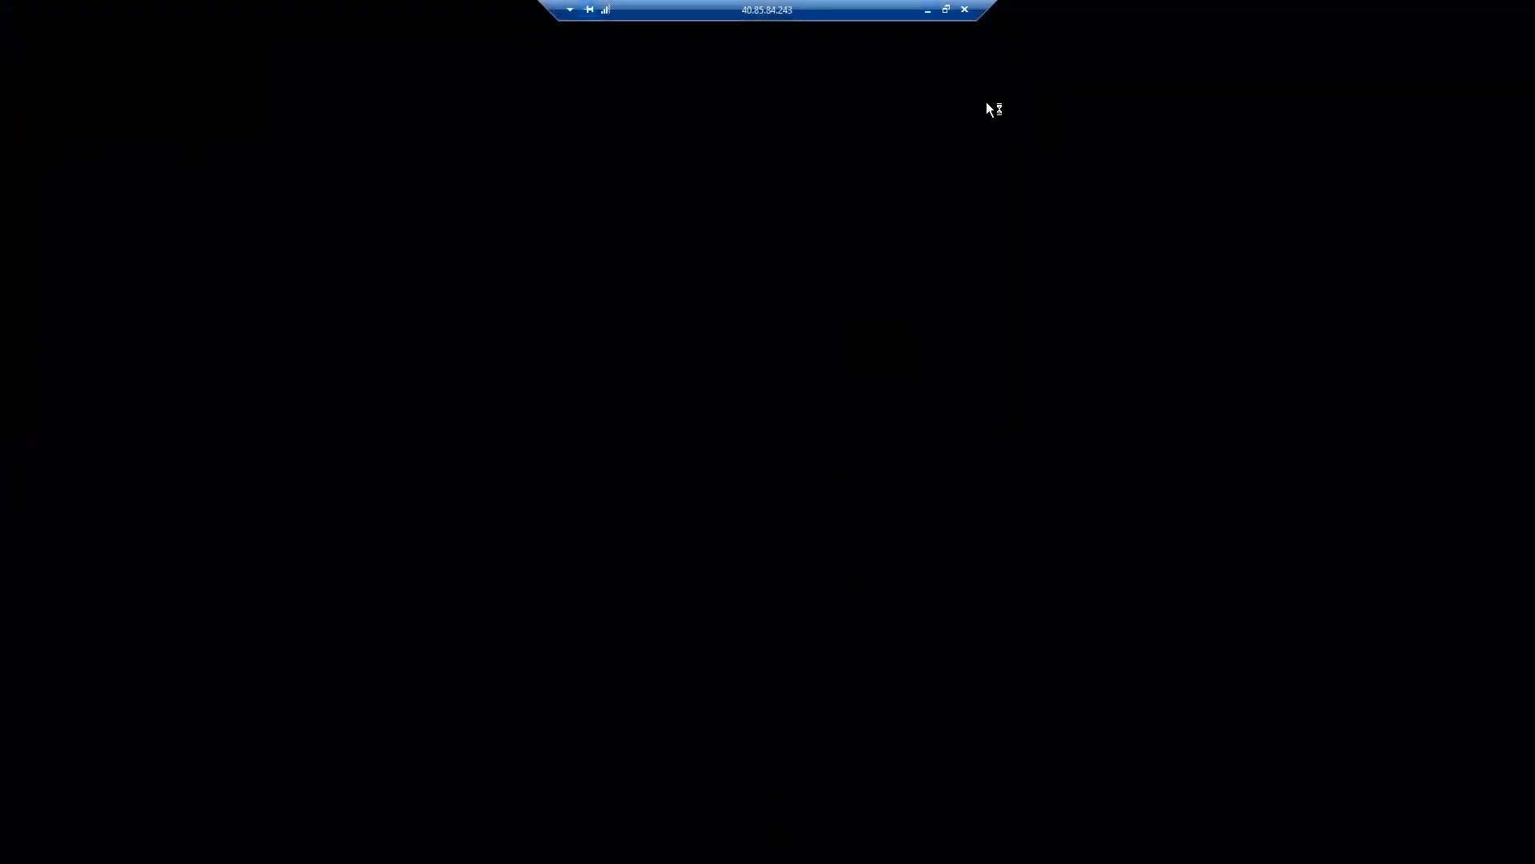
pyautogui.click(928, 10)
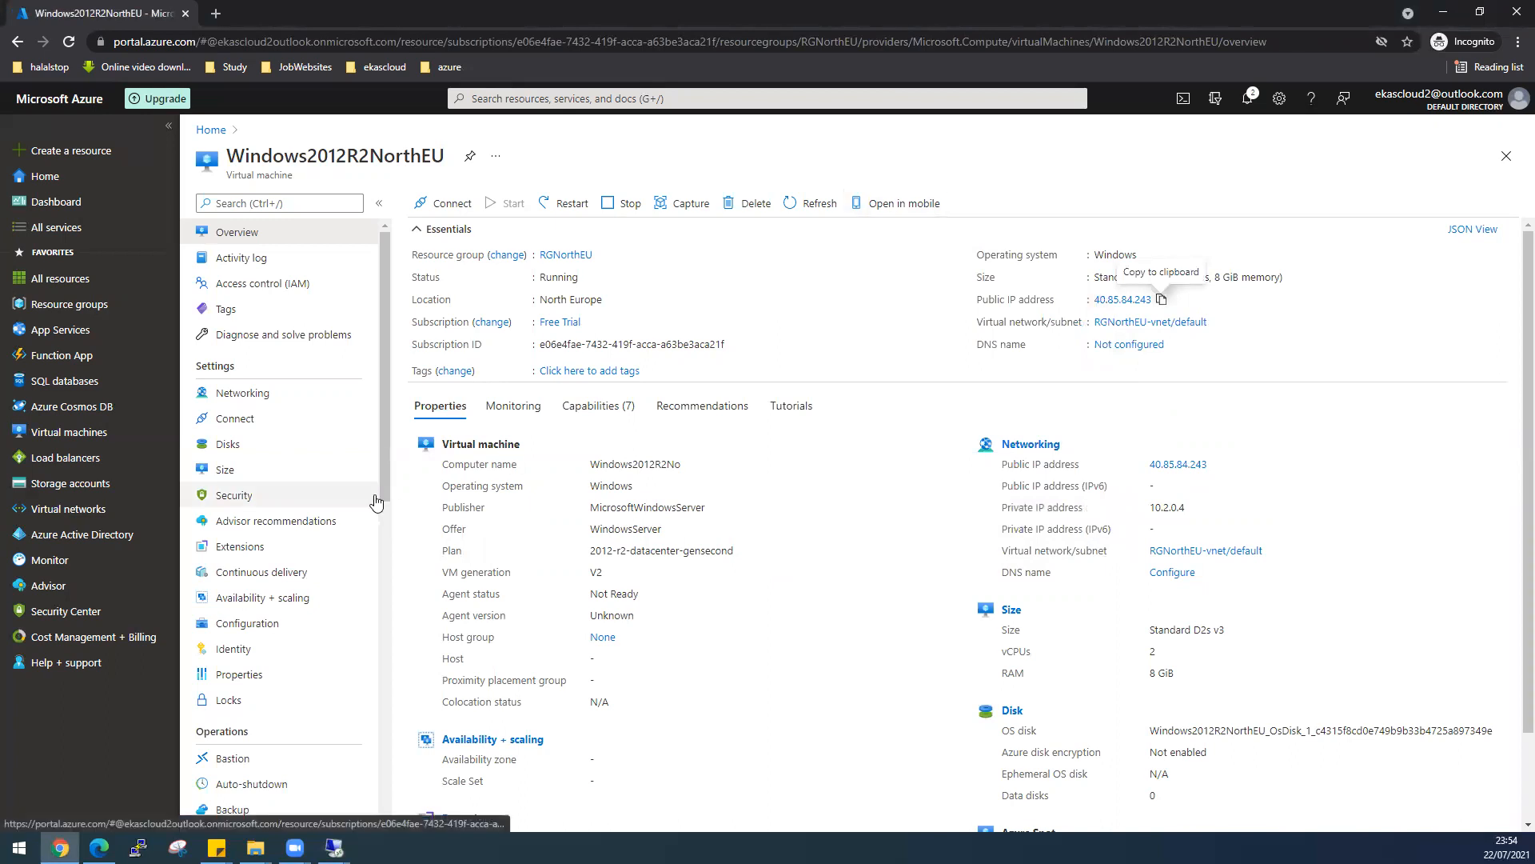
# - Use the portal search to open the empty Local network gateways page
pyautogui.click(480, 100)
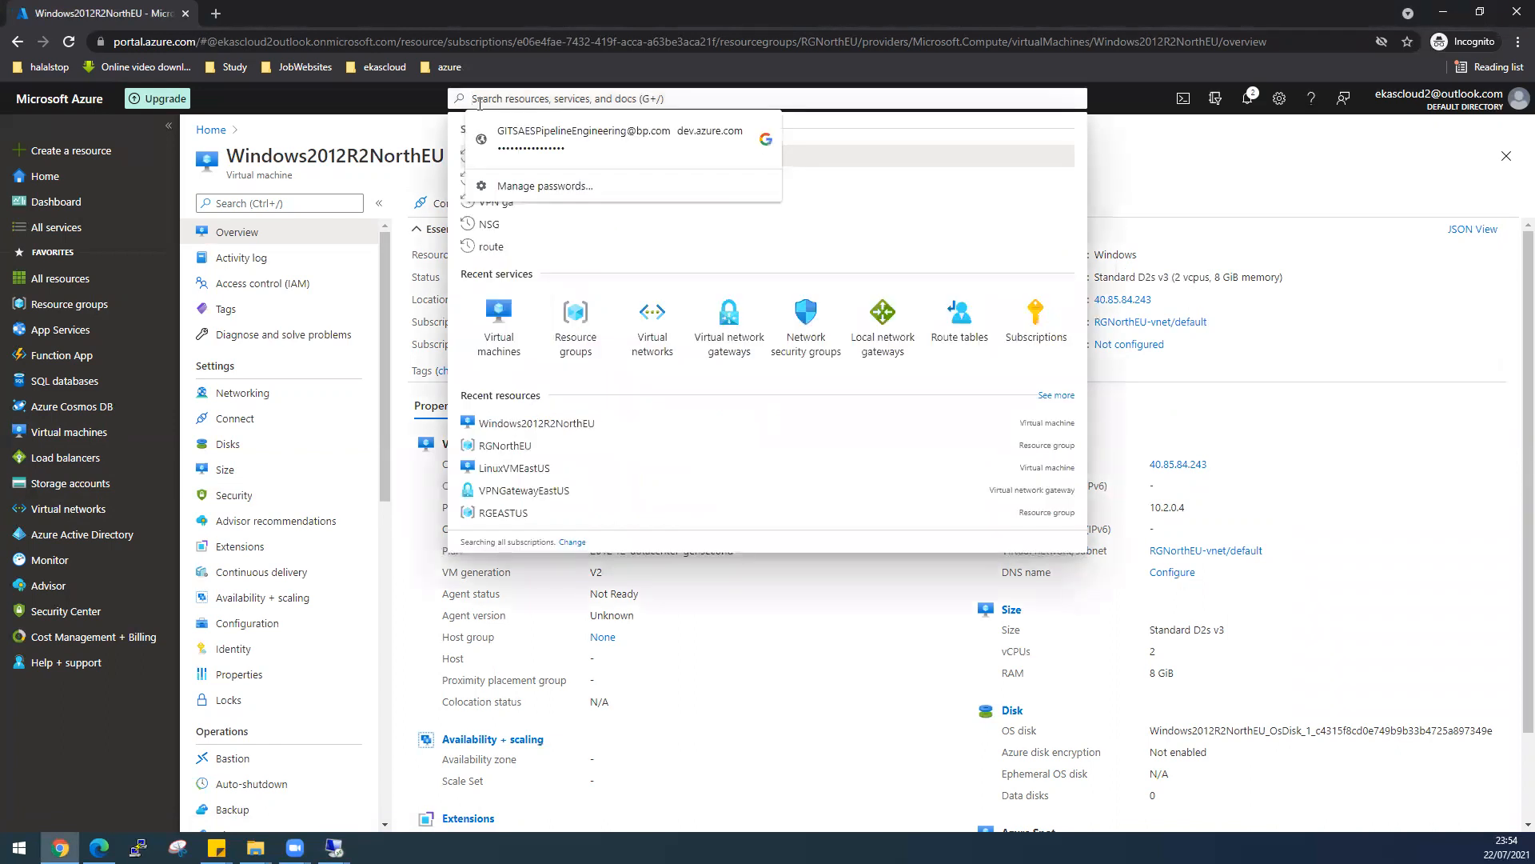
pyautogui.write('L')
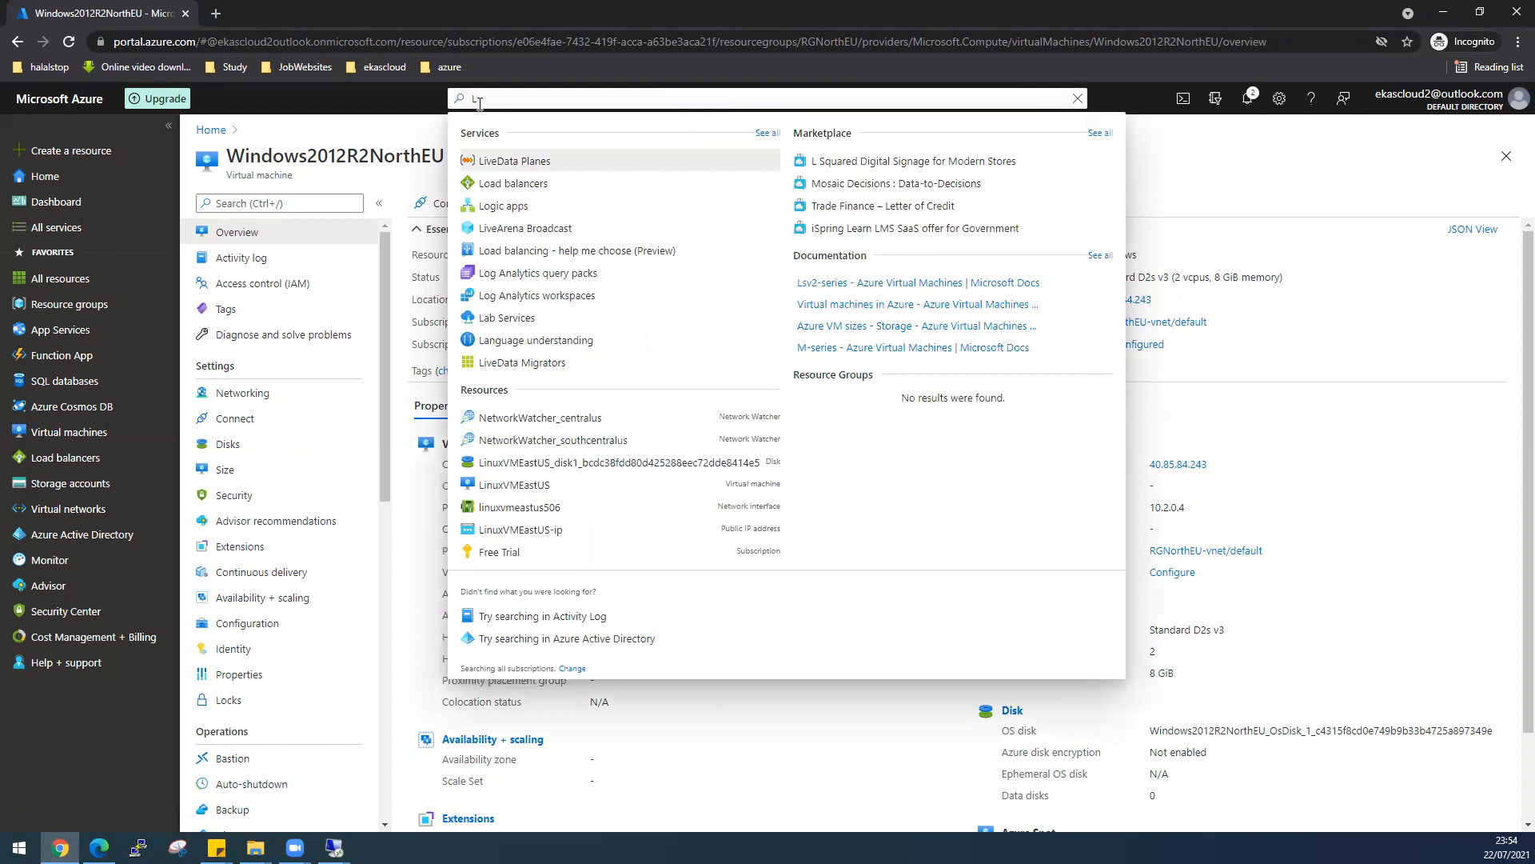
pyautogui.write('g')
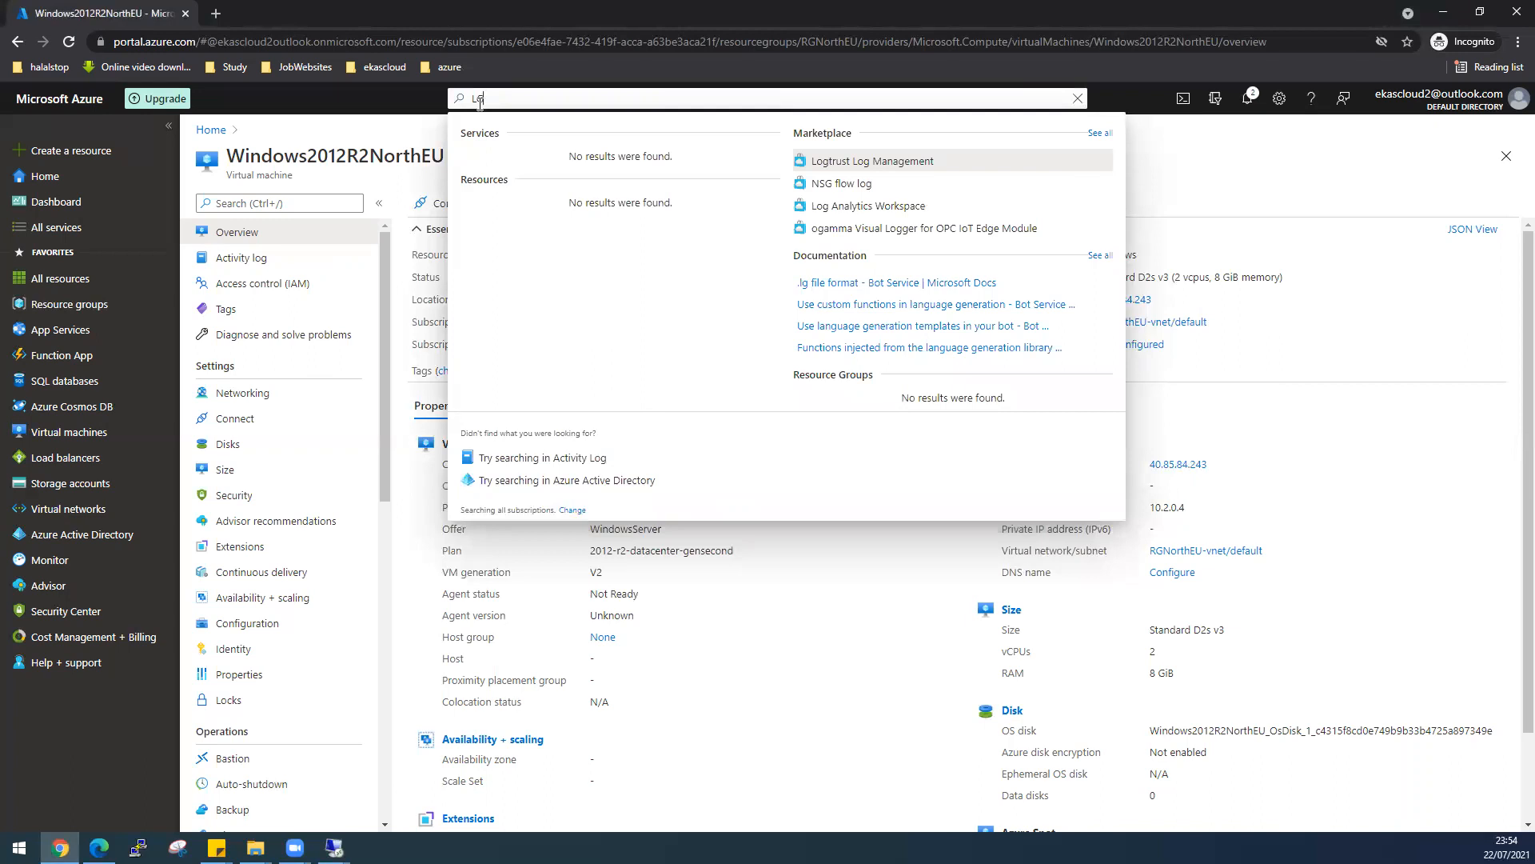
pyautogui.write('W')
pyautogui.press('BackSpace')
pyautogui.press('BackSpace')
pyautogui.press('BackSpace')
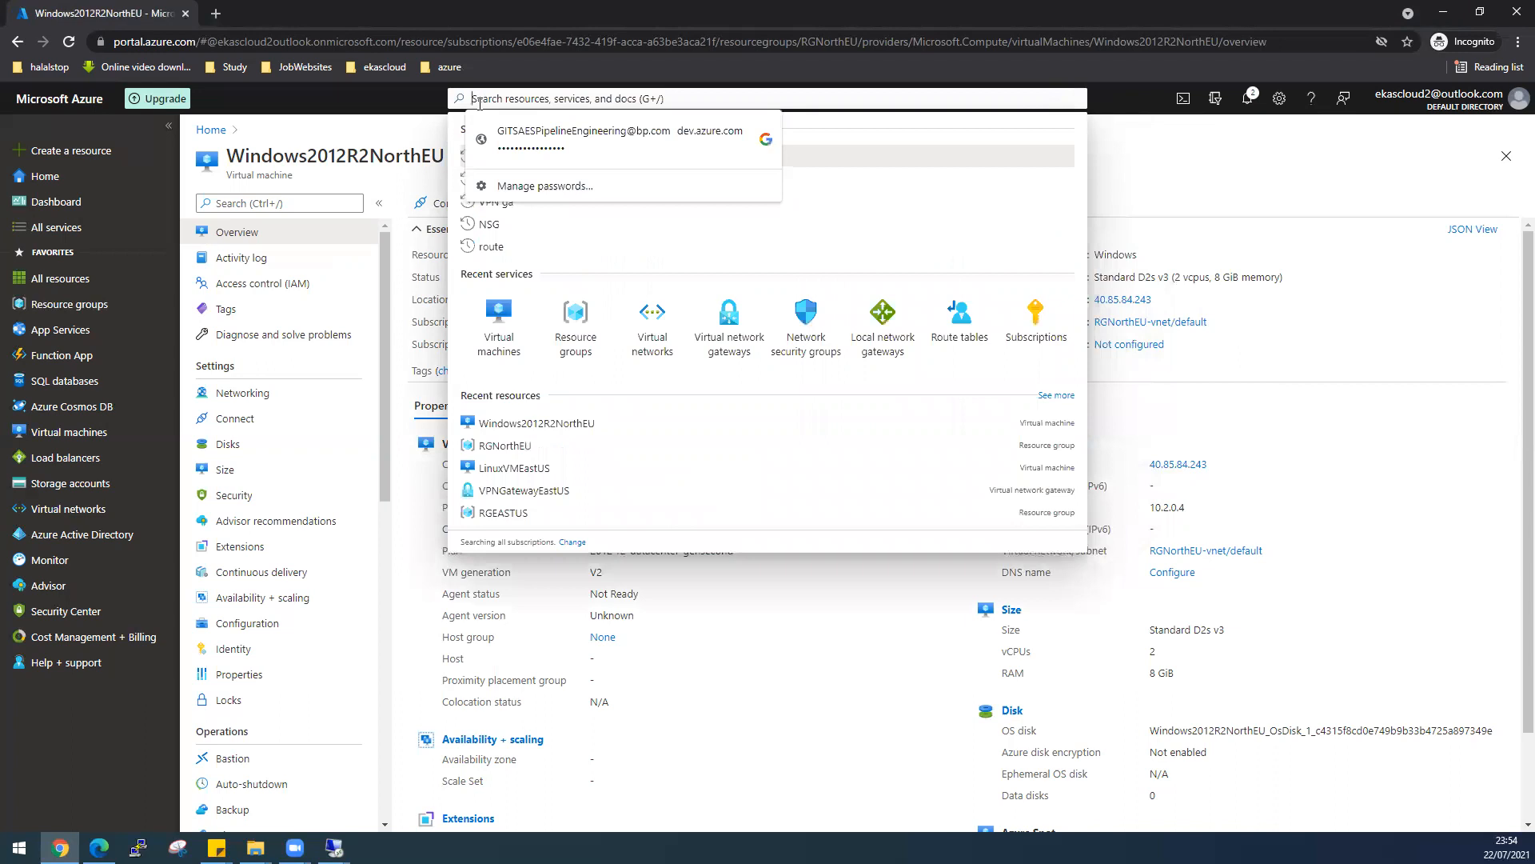
pyautogui.click(878, 342)
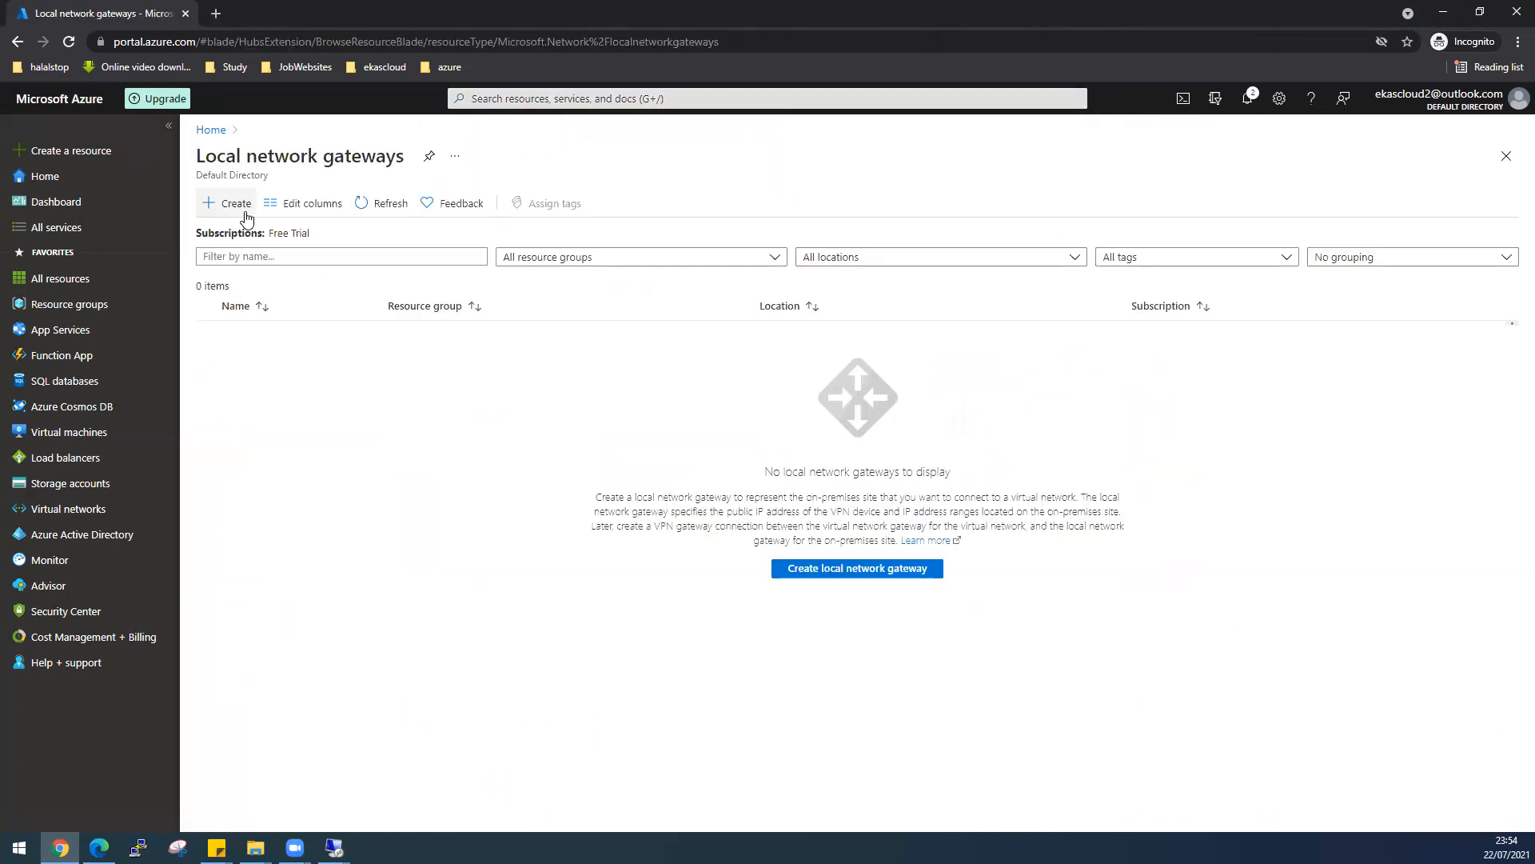
# - Begin a local network gateway named LGNew, check the PDF diagram, then duplicate the portal tab
pyautogui.click(239, 205)
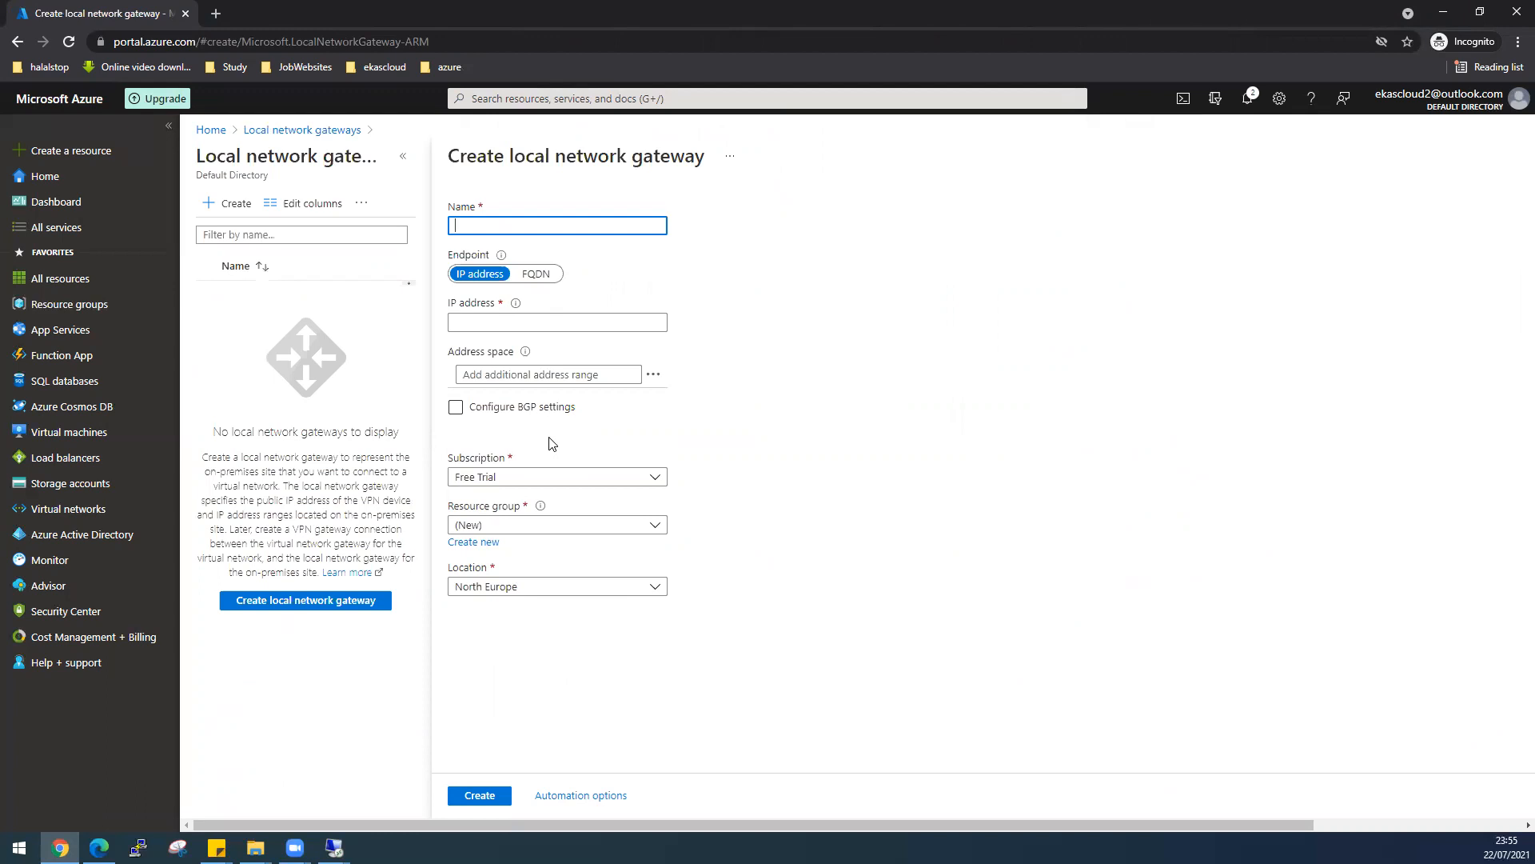
pyautogui.write('LGNew')
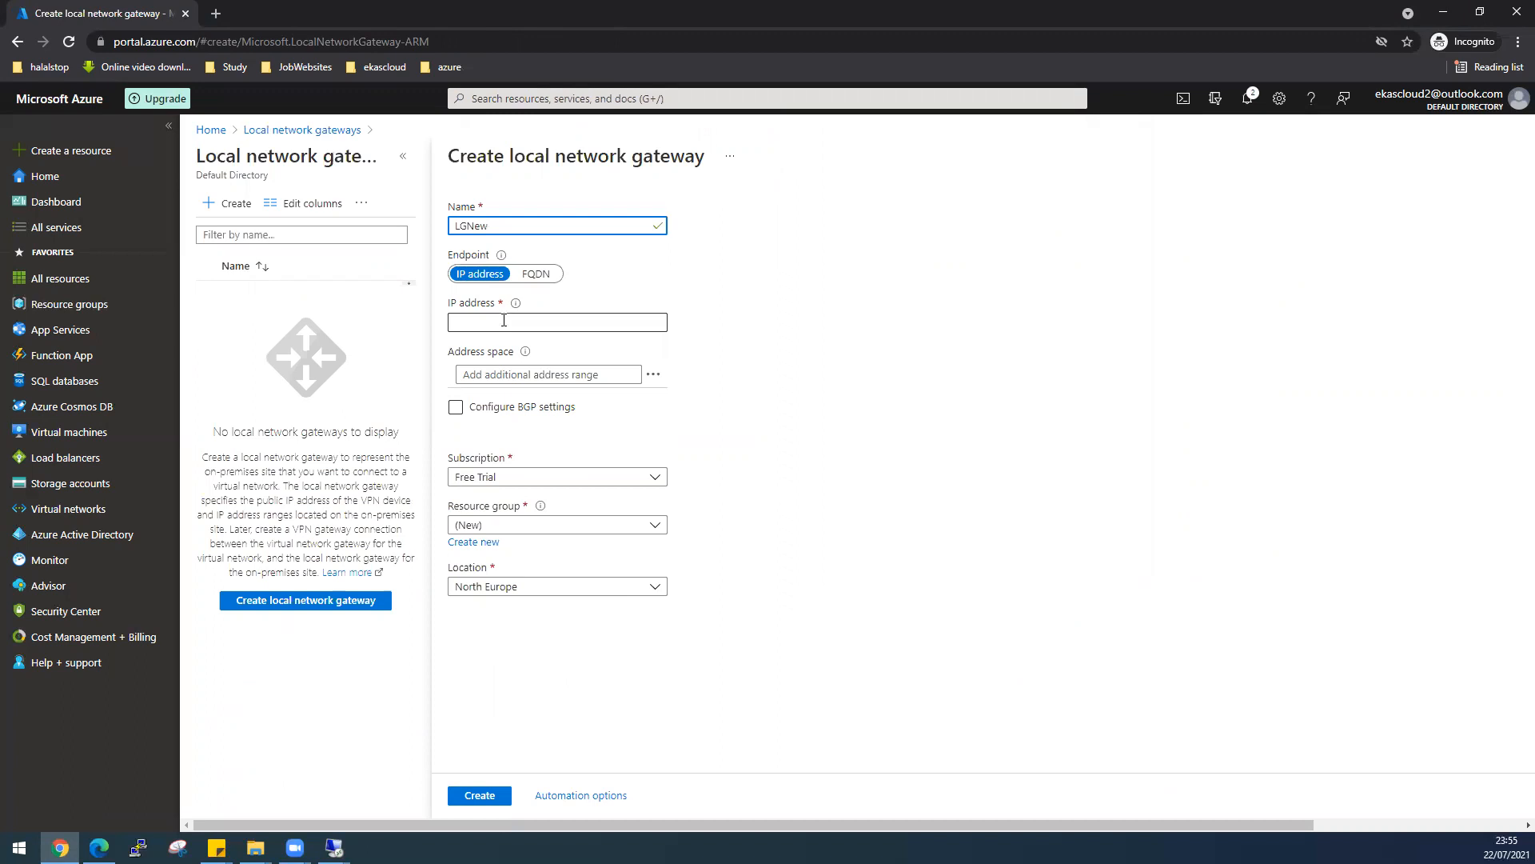
pyautogui.moveTo(515, 306)
pyautogui.hotkey('alt', 'Tab')
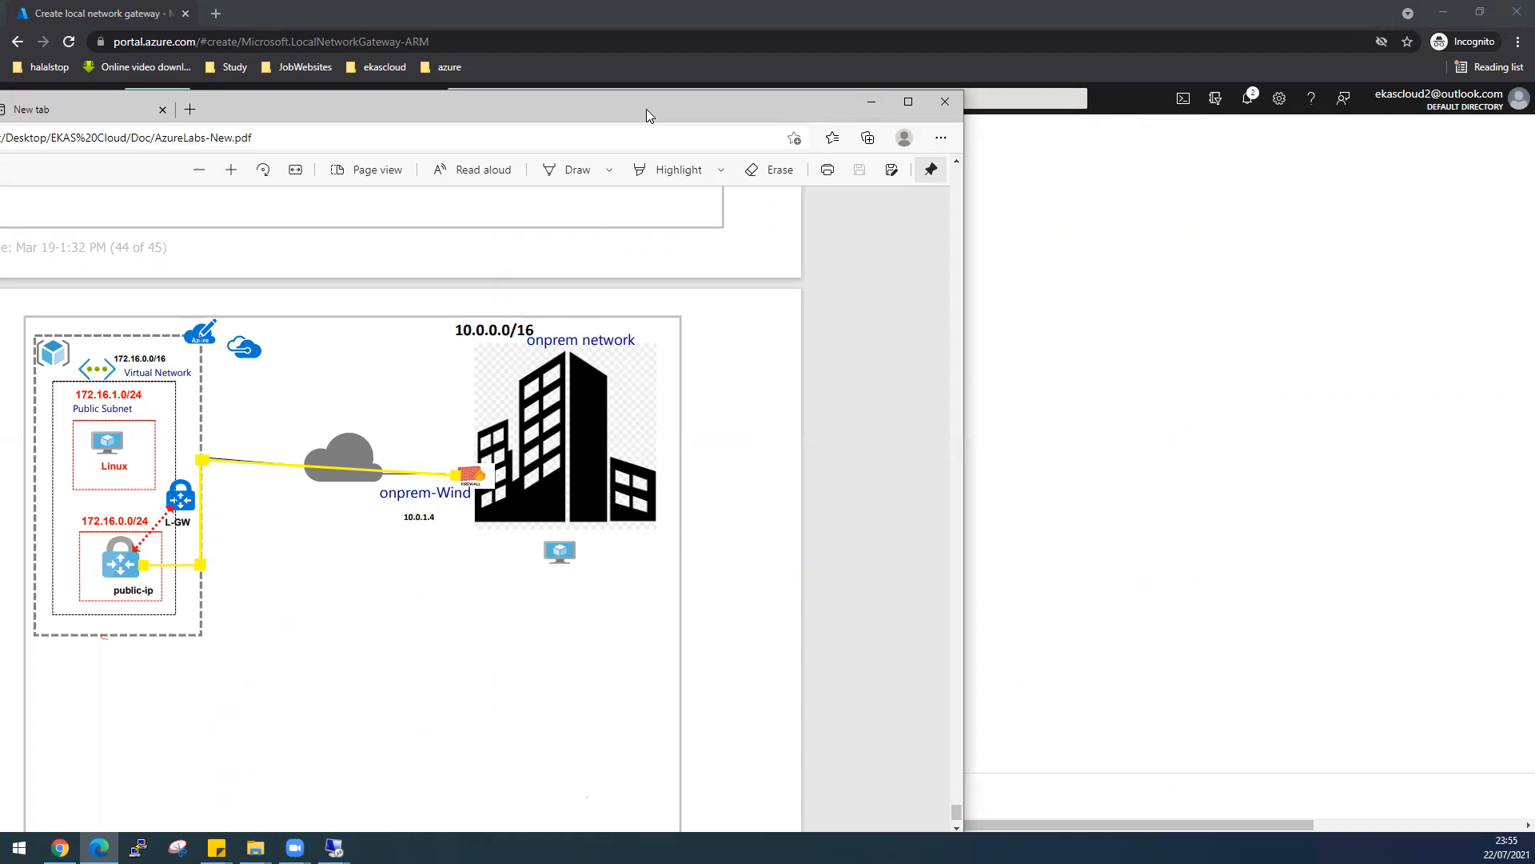
pyautogui.hotkey('alt', 'Tab')
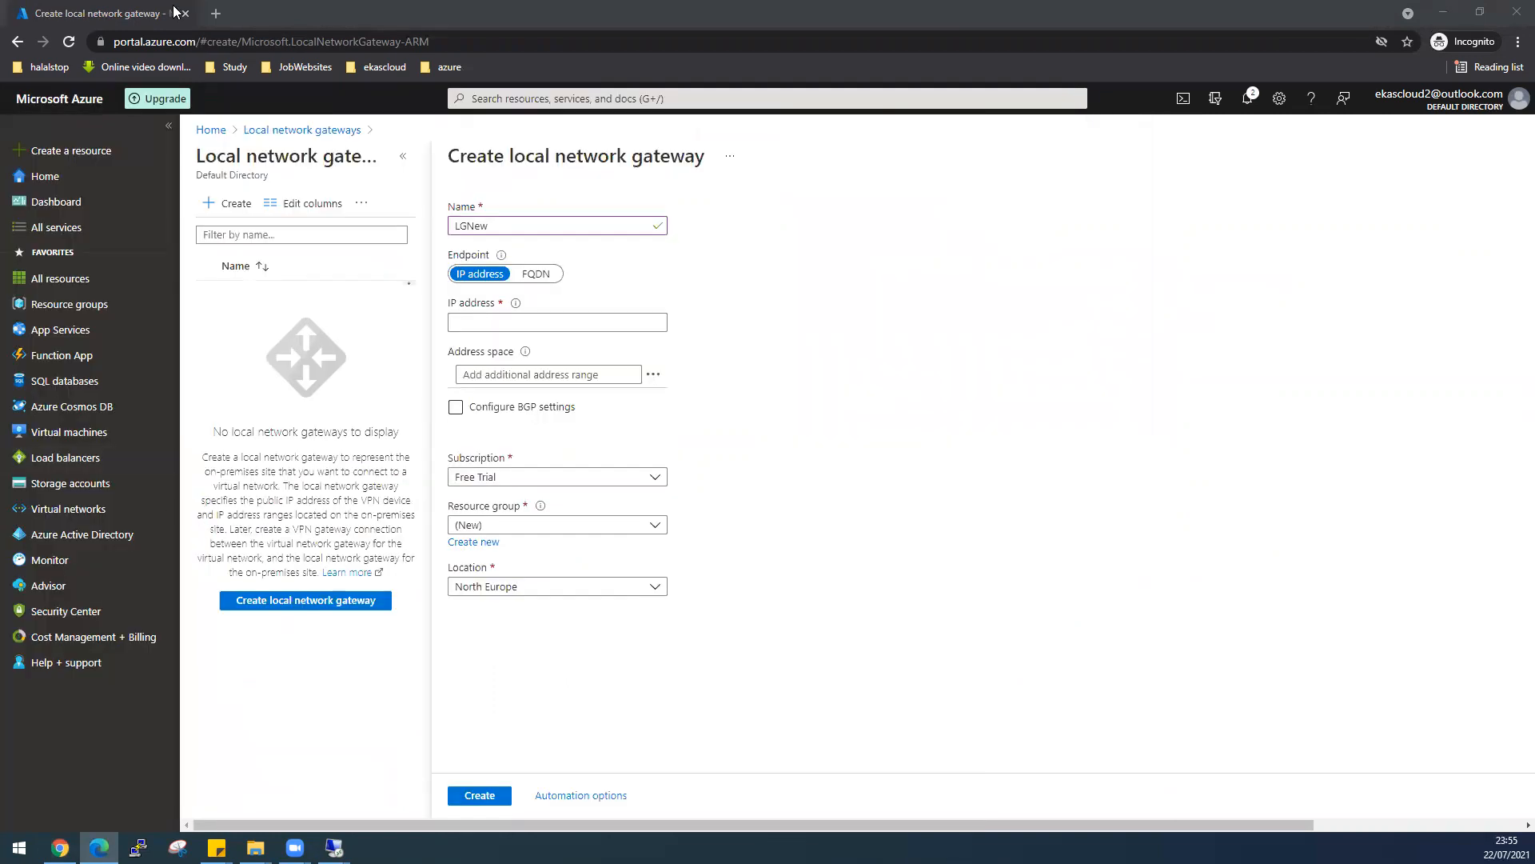
pyautogui.rightClick(141, 13)
pyautogui.click(204, 130)
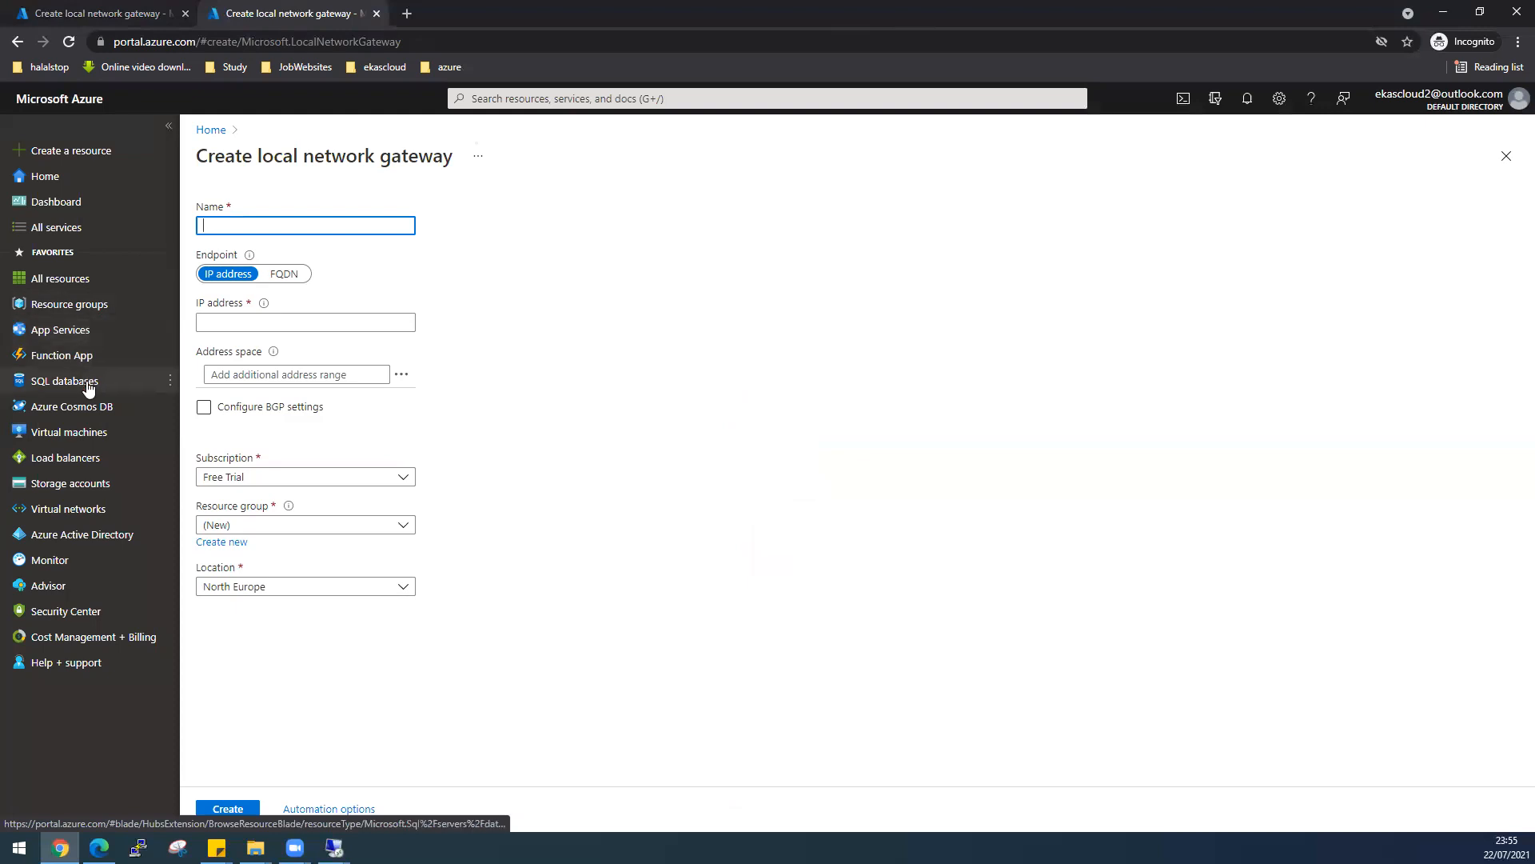
# - Open the Windows2012R2NorthEU VM details in the second portal tab
pyautogui.click(80, 435)
pyautogui.click(840, 137)
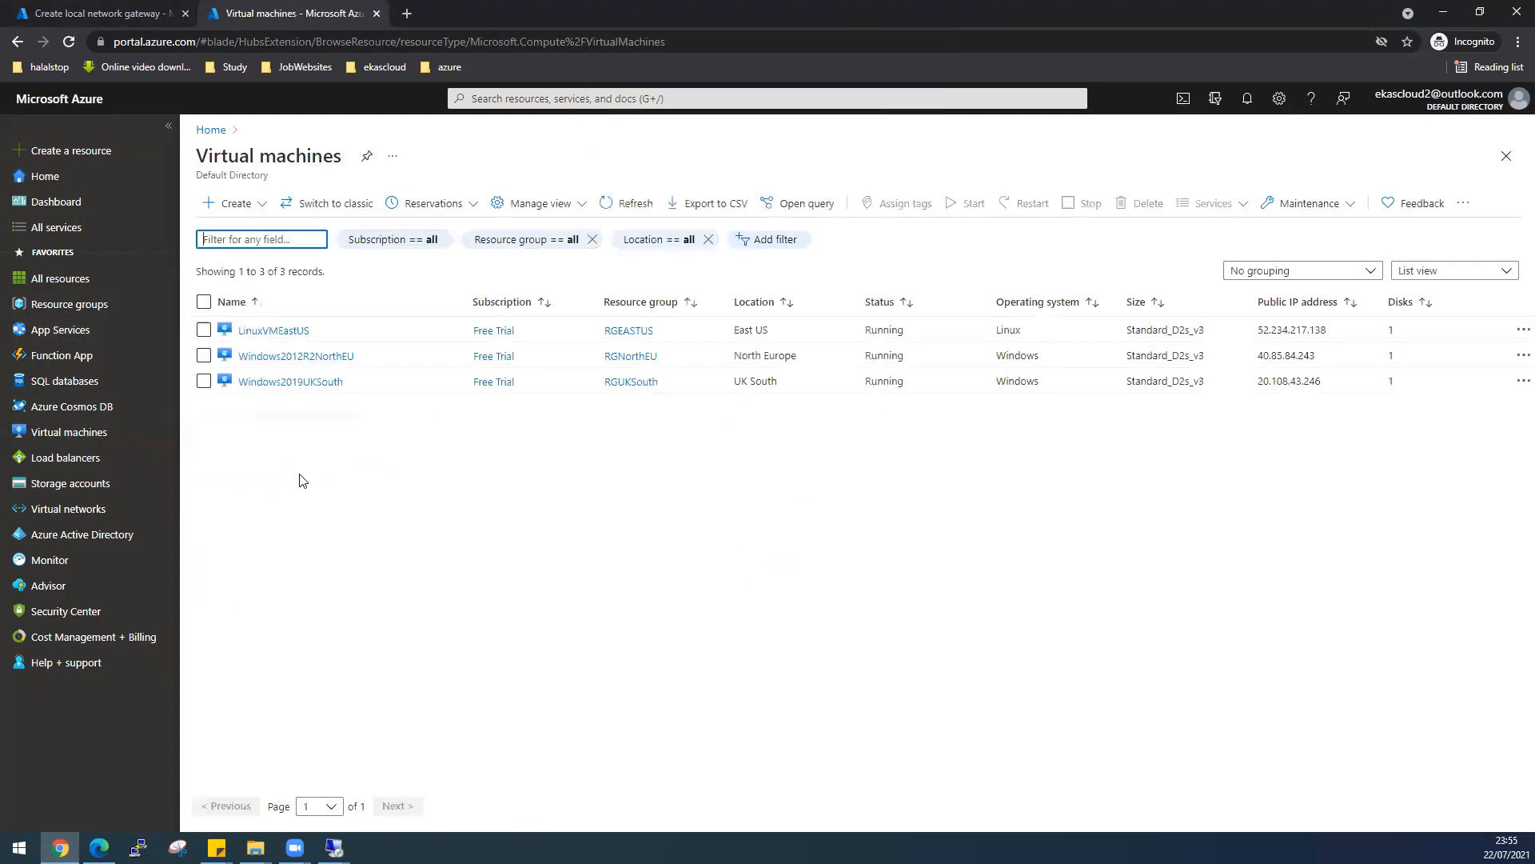
pyautogui.click(344, 358)
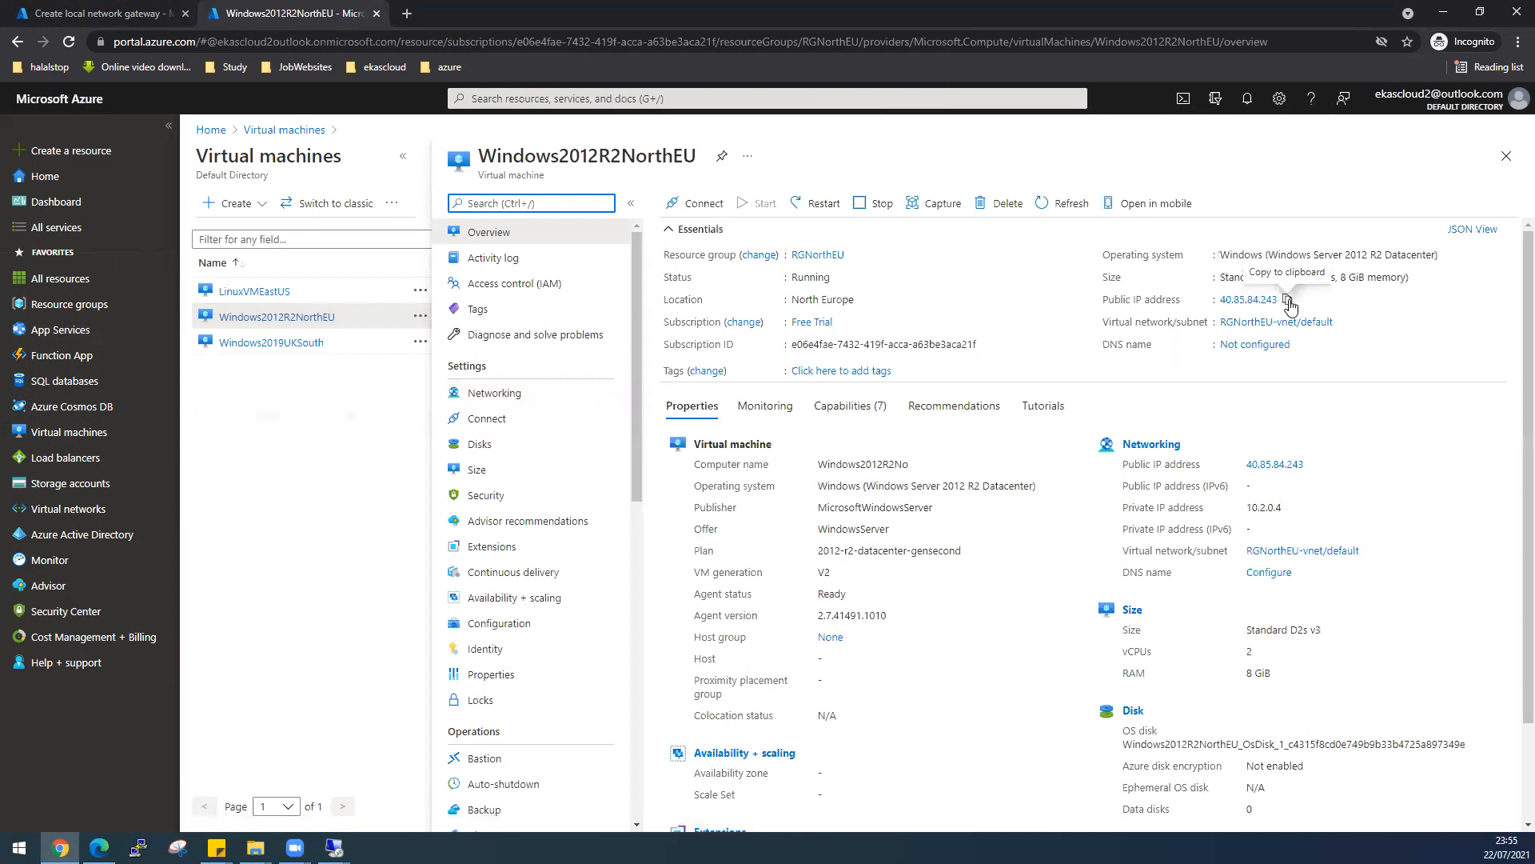
# - Paste 40.85.84.243 as the LGNew gateway's IP address
pyautogui.click(108, 13)
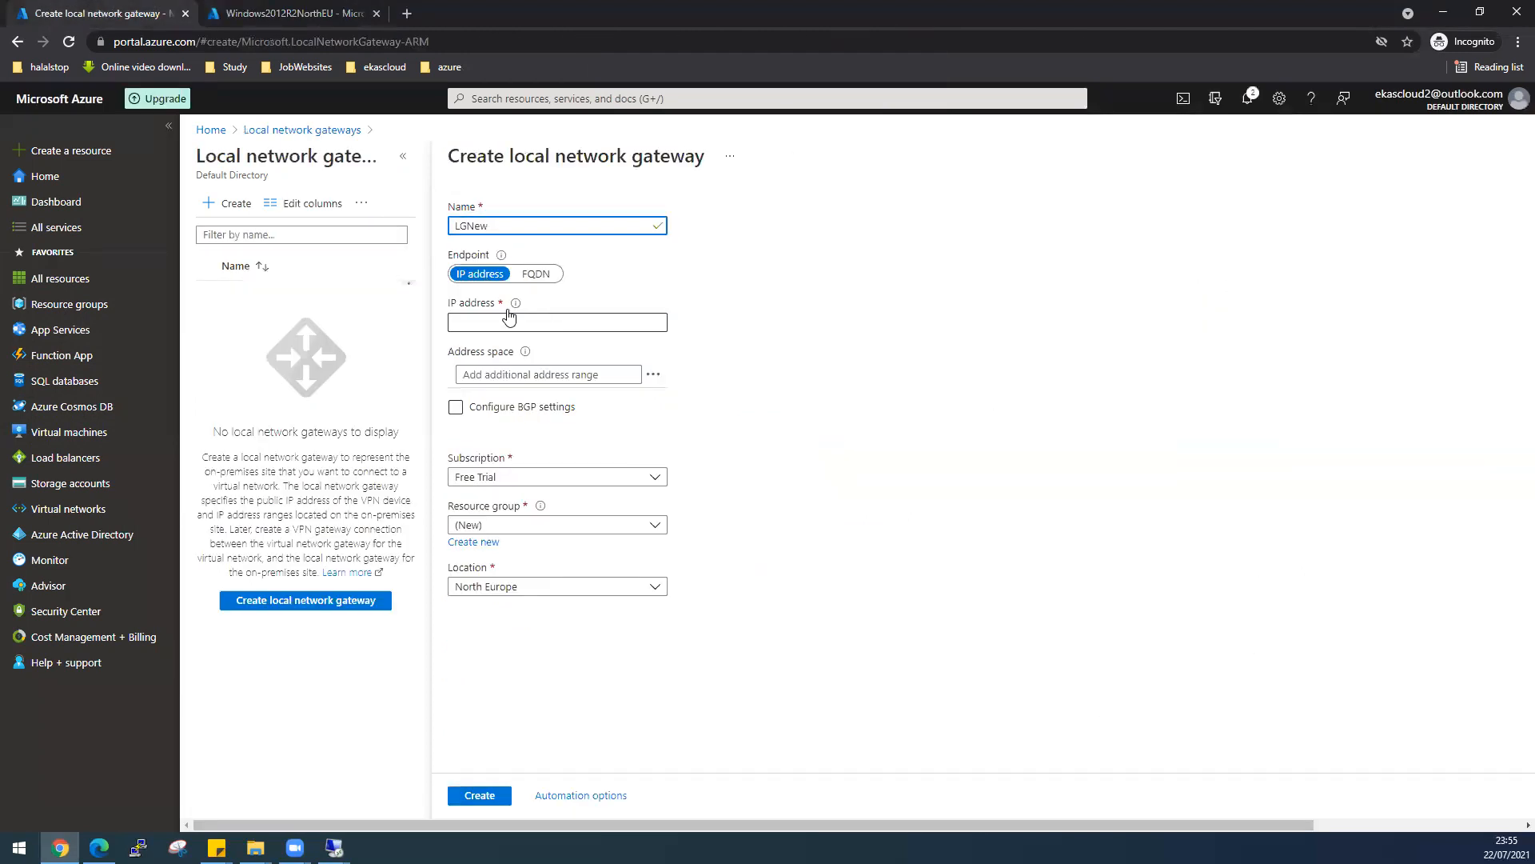
pyautogui.moveTo(501, 256)
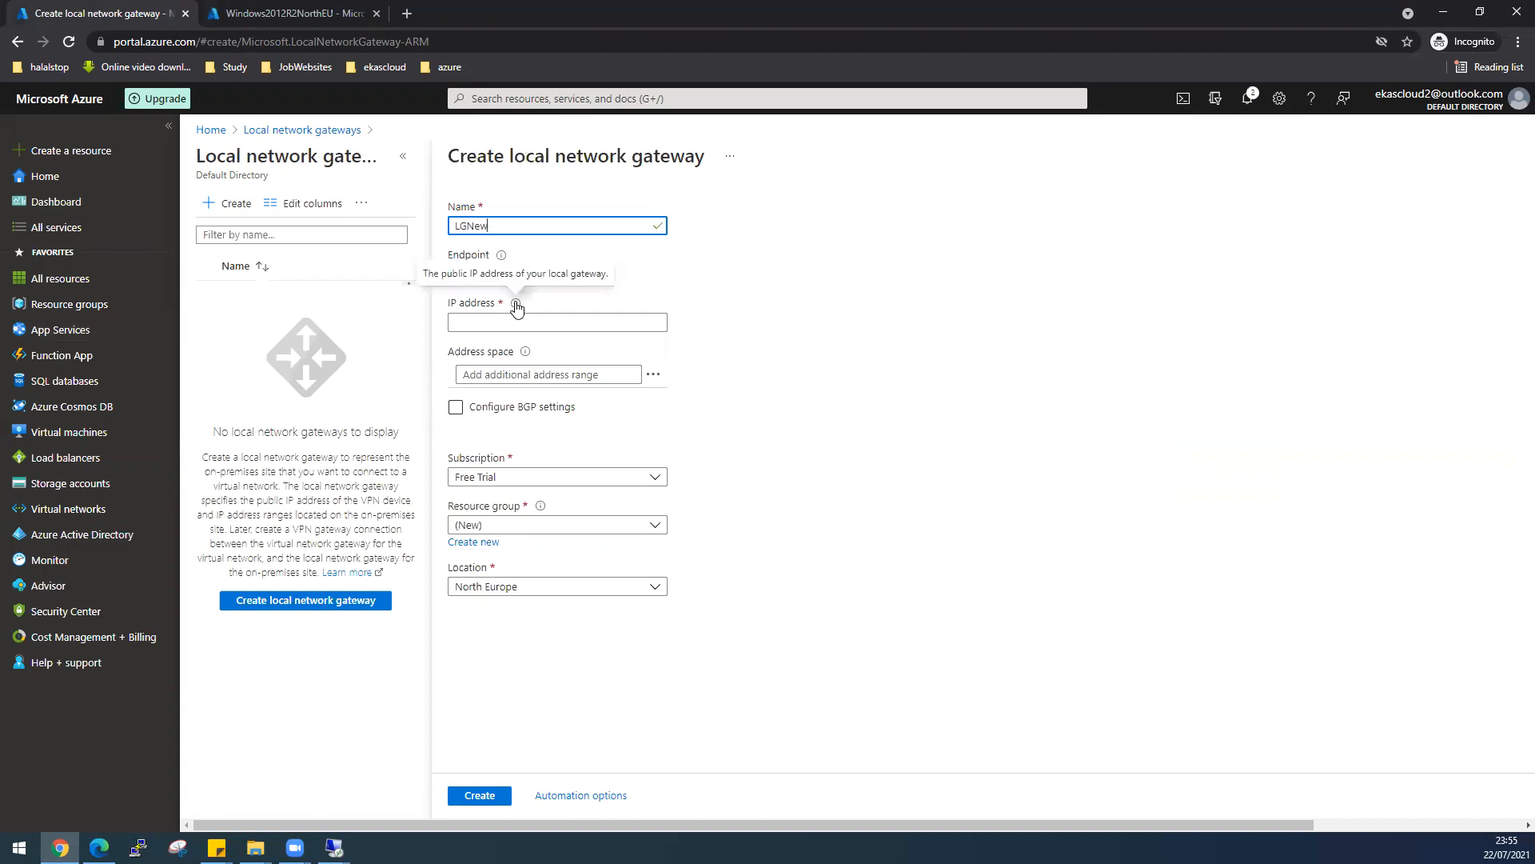
pyautogui.click(504, 321)
pyautogui.rightClick(504, 321)
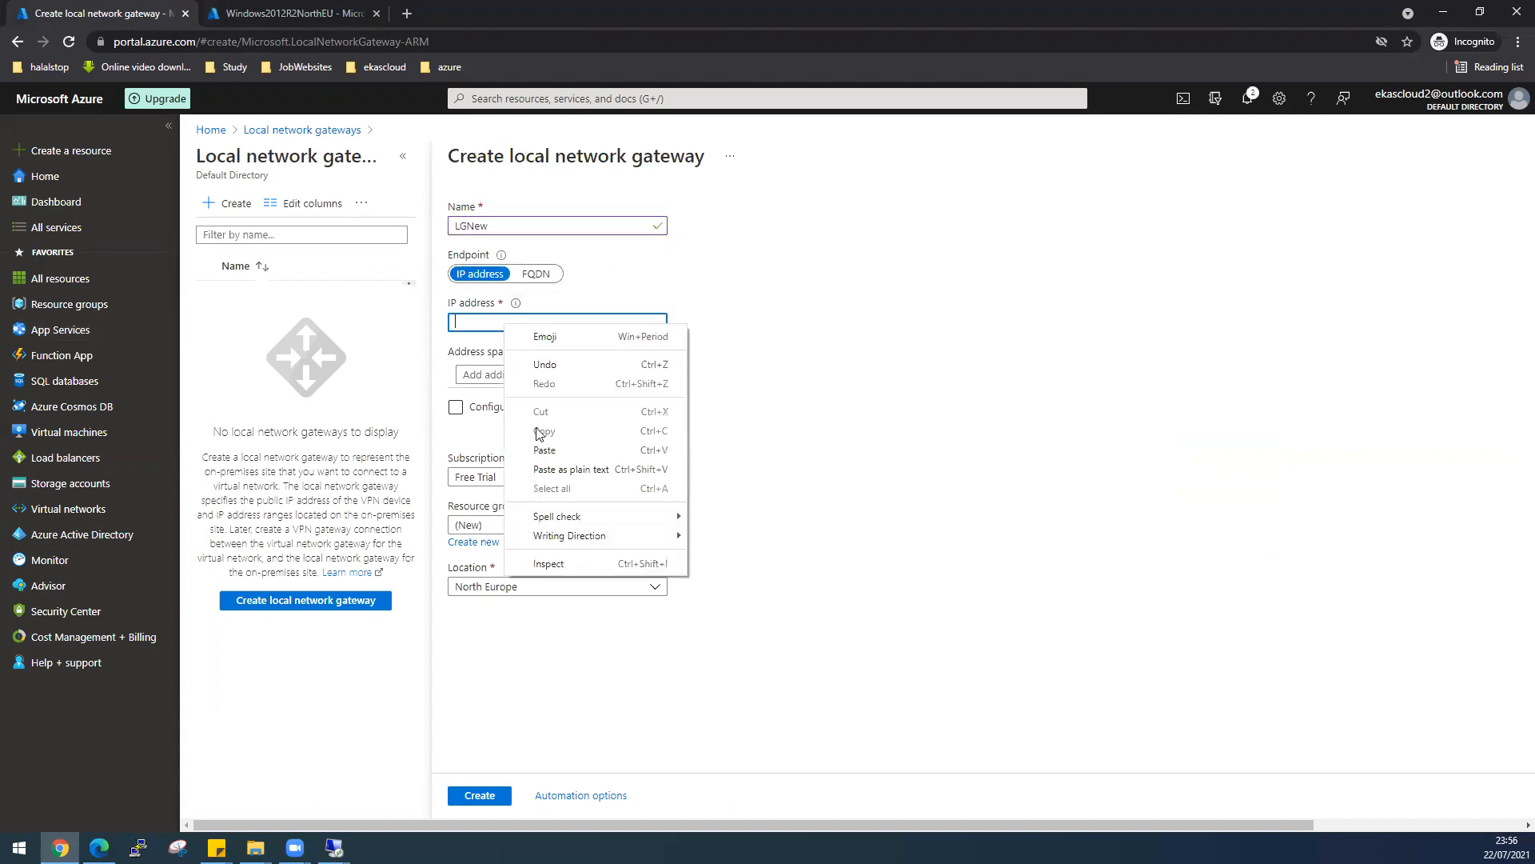
pyautogui.click(541, 447)
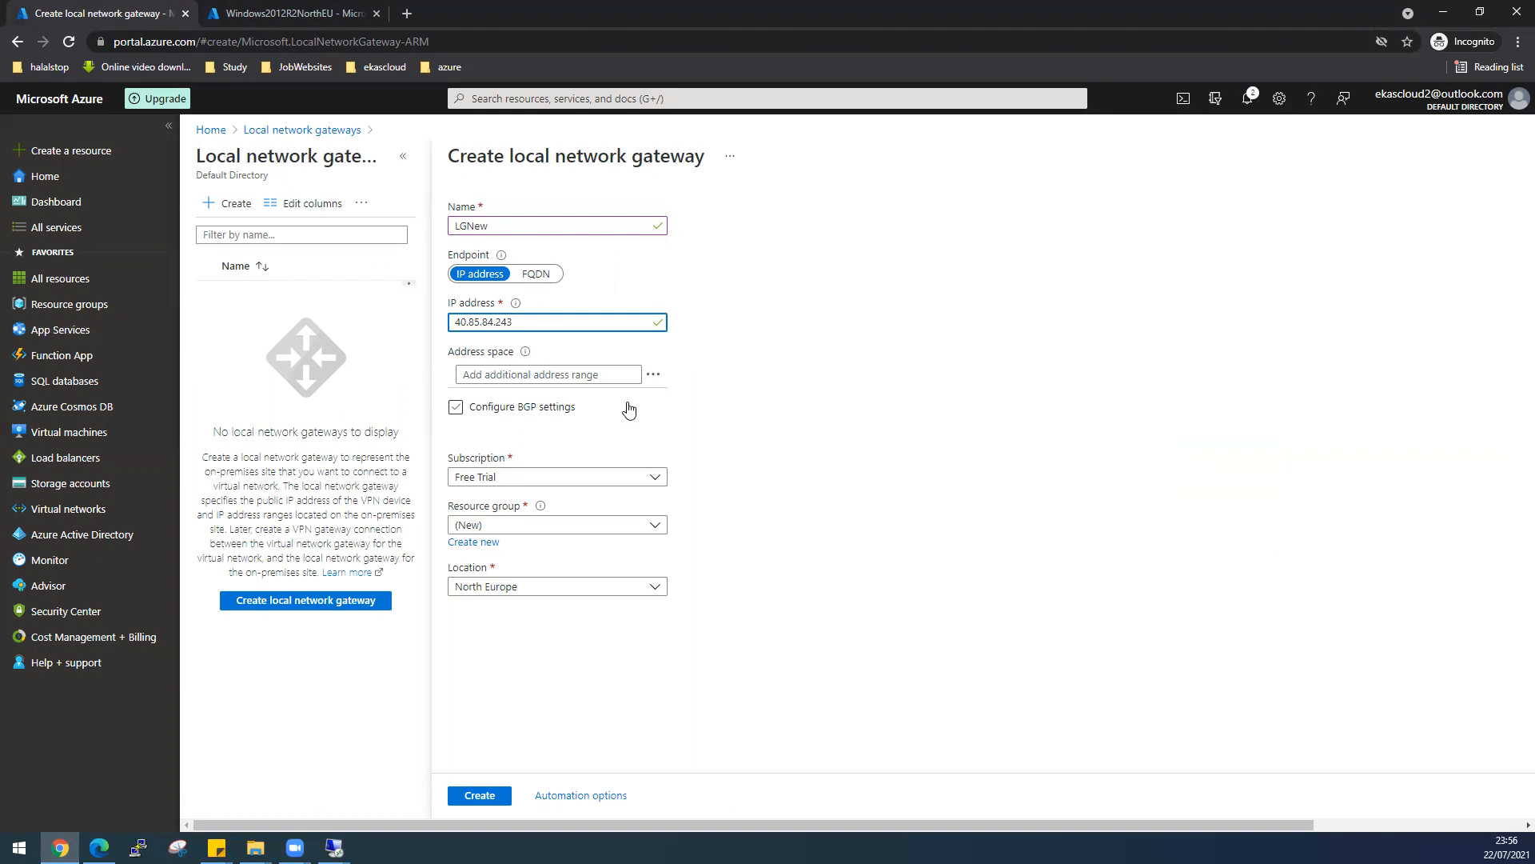
pyautogui.click(640, 376)
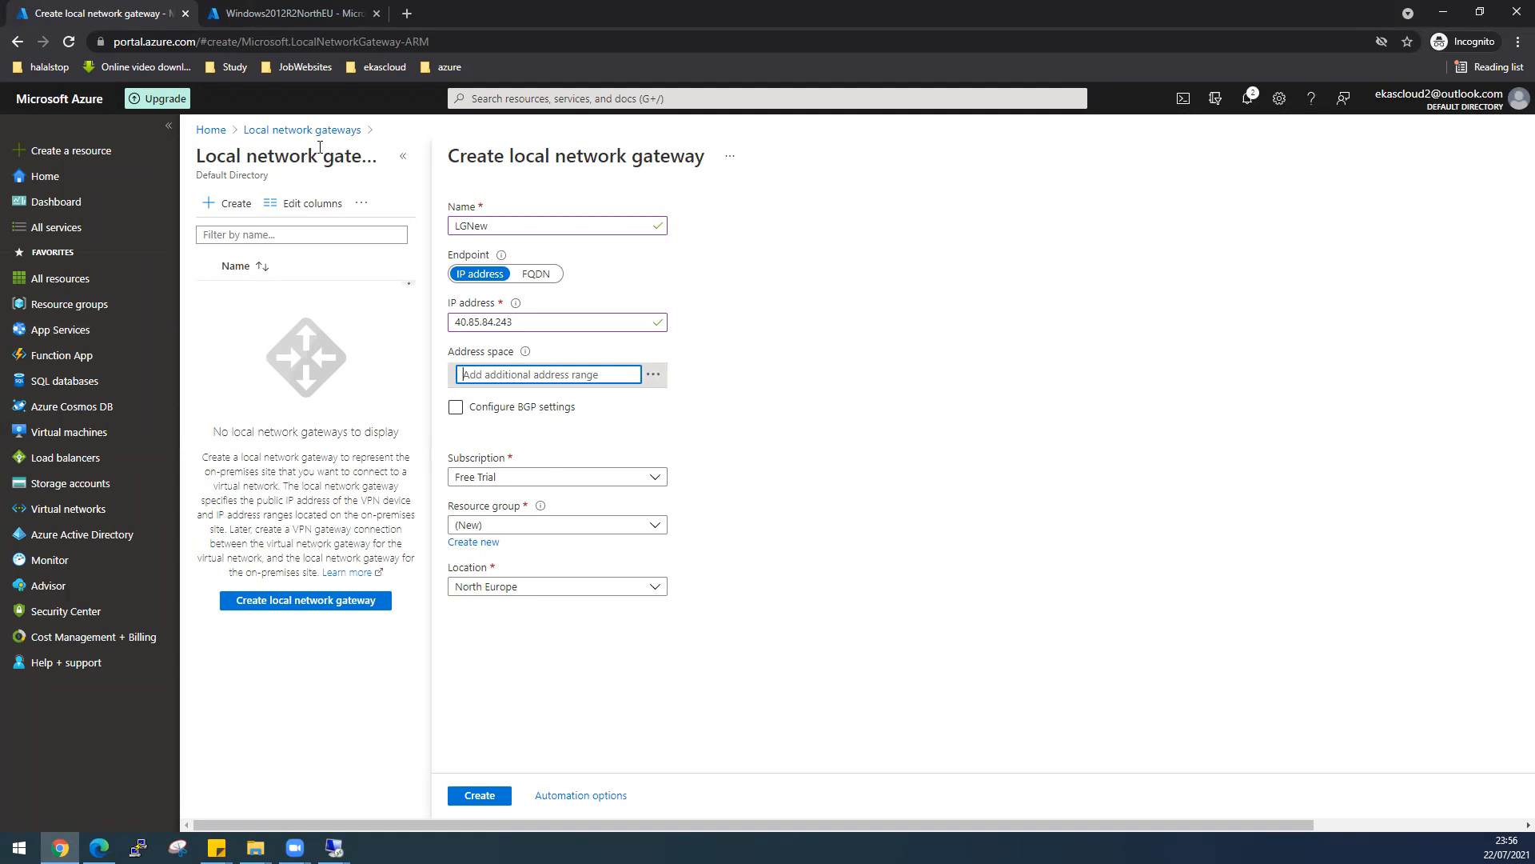
pyautogui.click(251, 11)
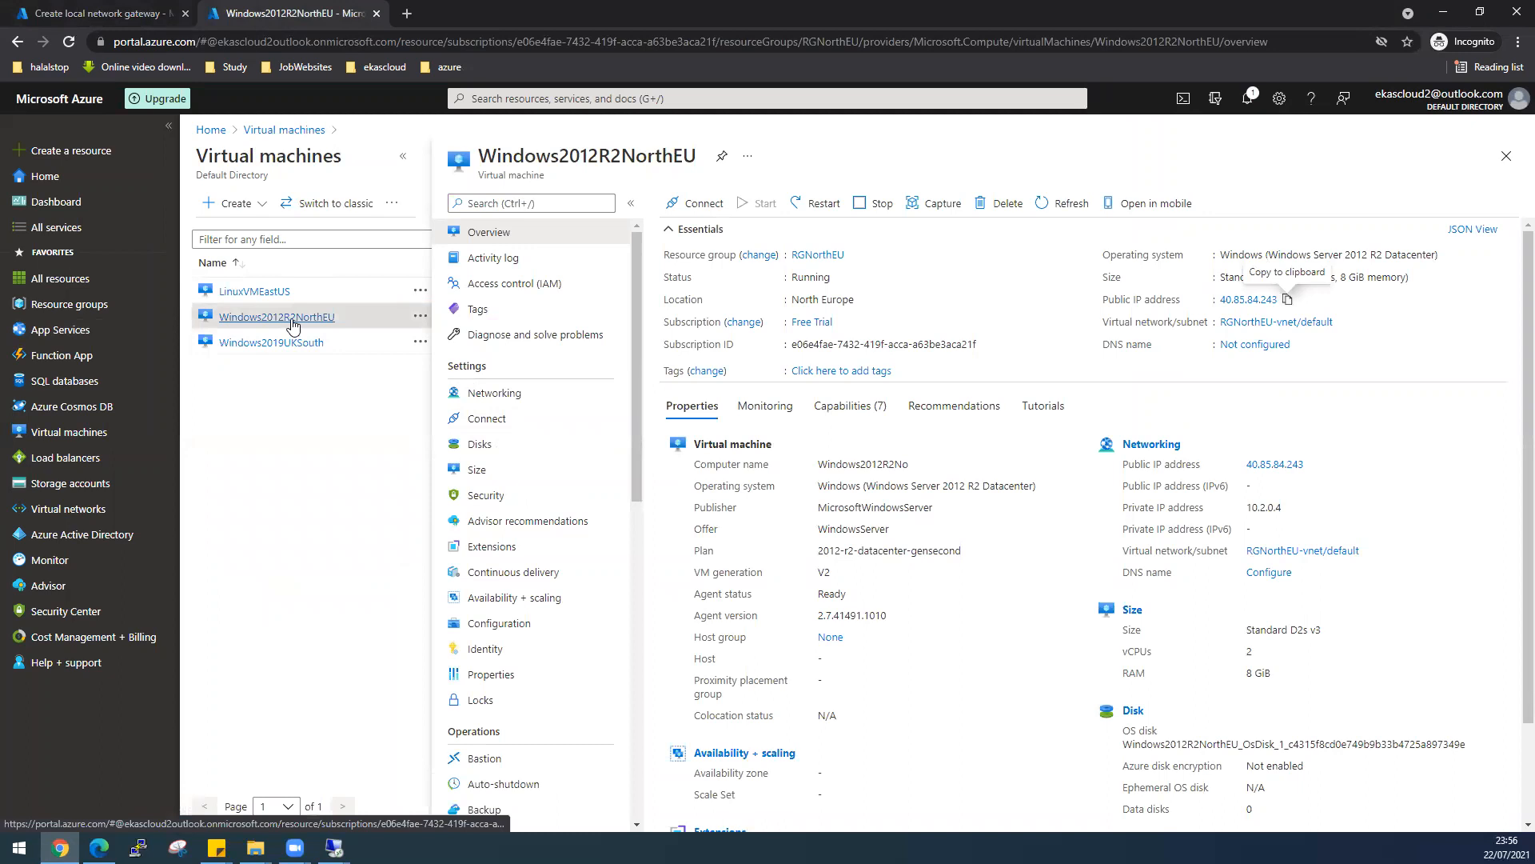
# - Copy 10.2.0.0/16 from RGNorthEU-vnet's address space into the gateway's Address space field
pyautogui.click(96, 510)
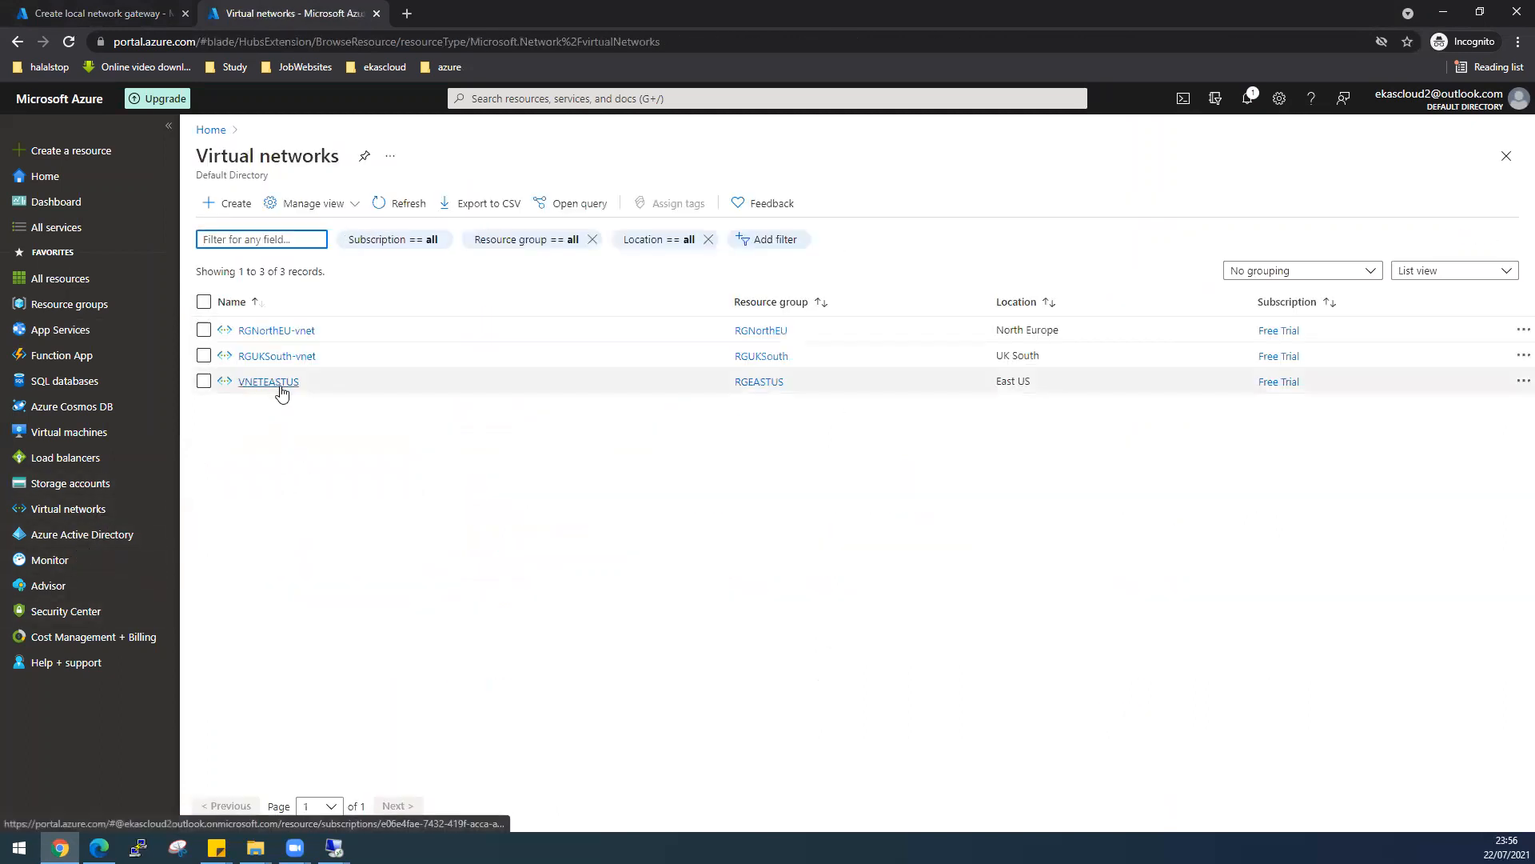
pyautogui.click(291, 336)
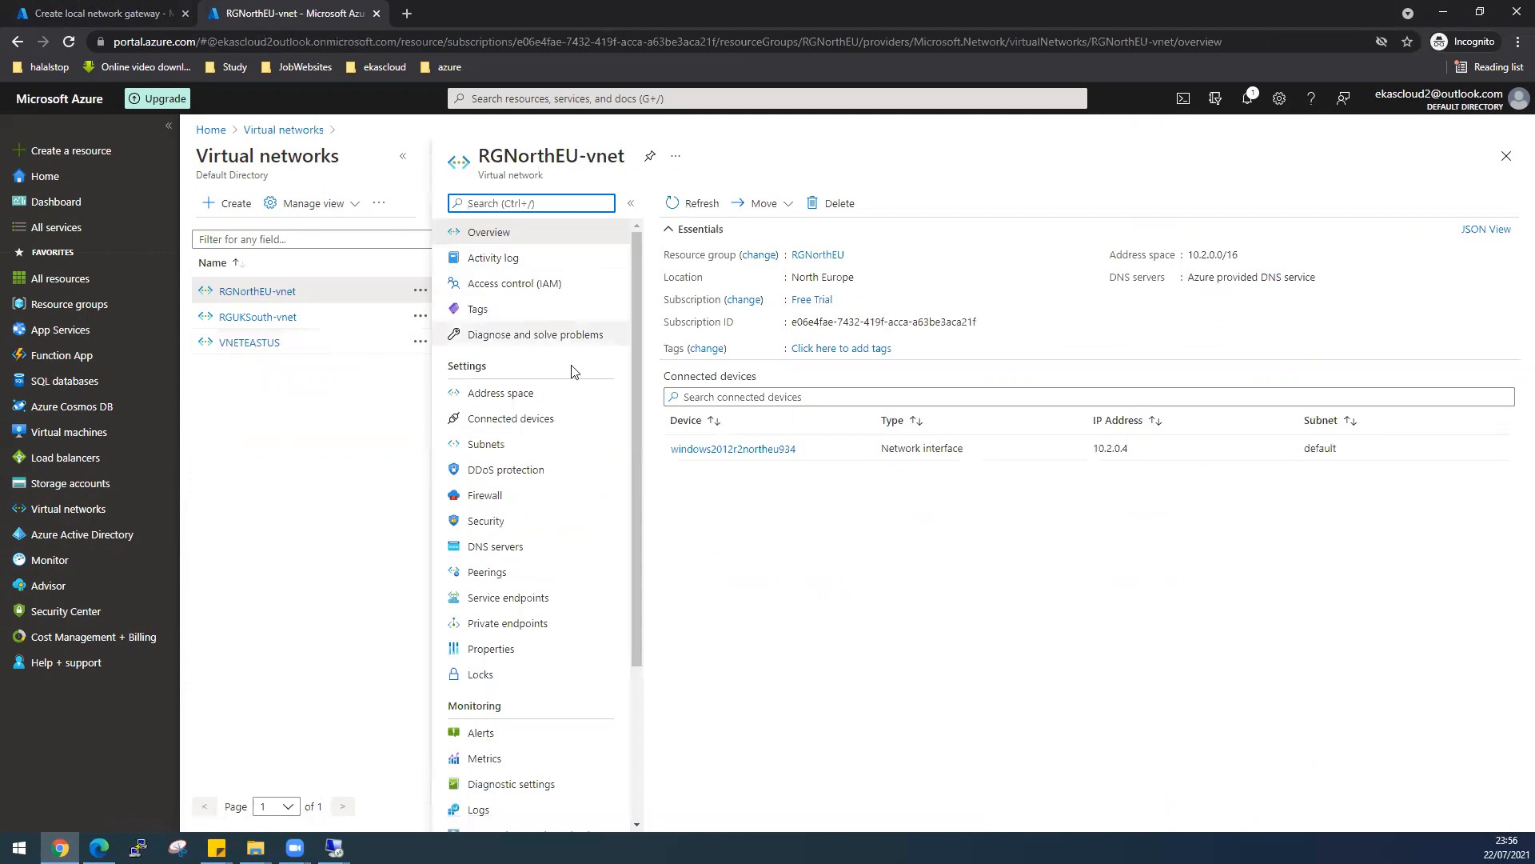
pyautogui.click(521, 396)
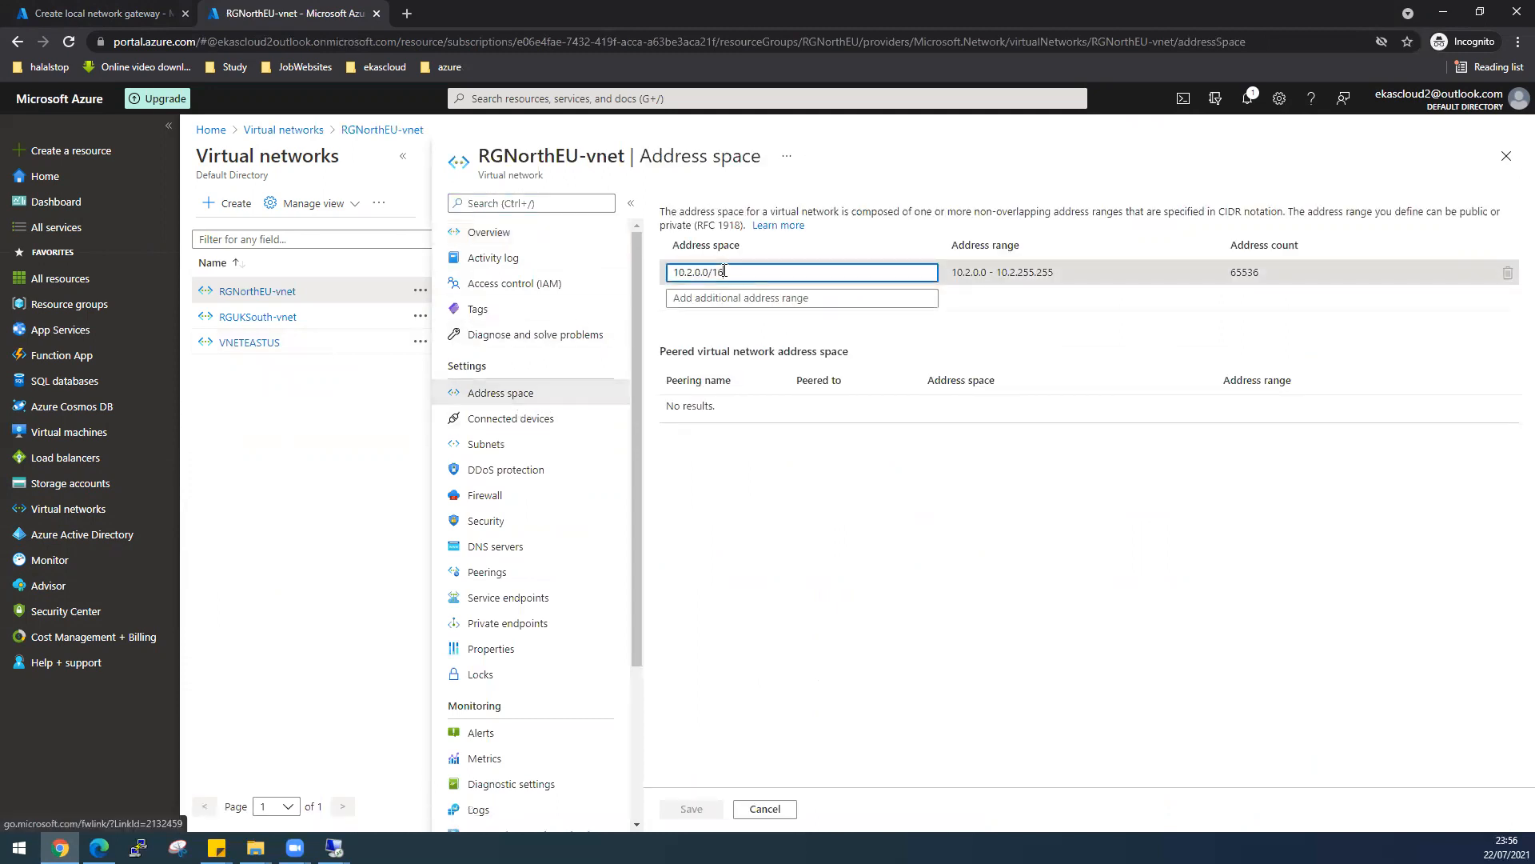
pyautogui.moveTo(743, 272); pyautogui.dragTo(685, 272)
pyautogui.rightClick(685, 273)
pyautogui.click(731, 330)
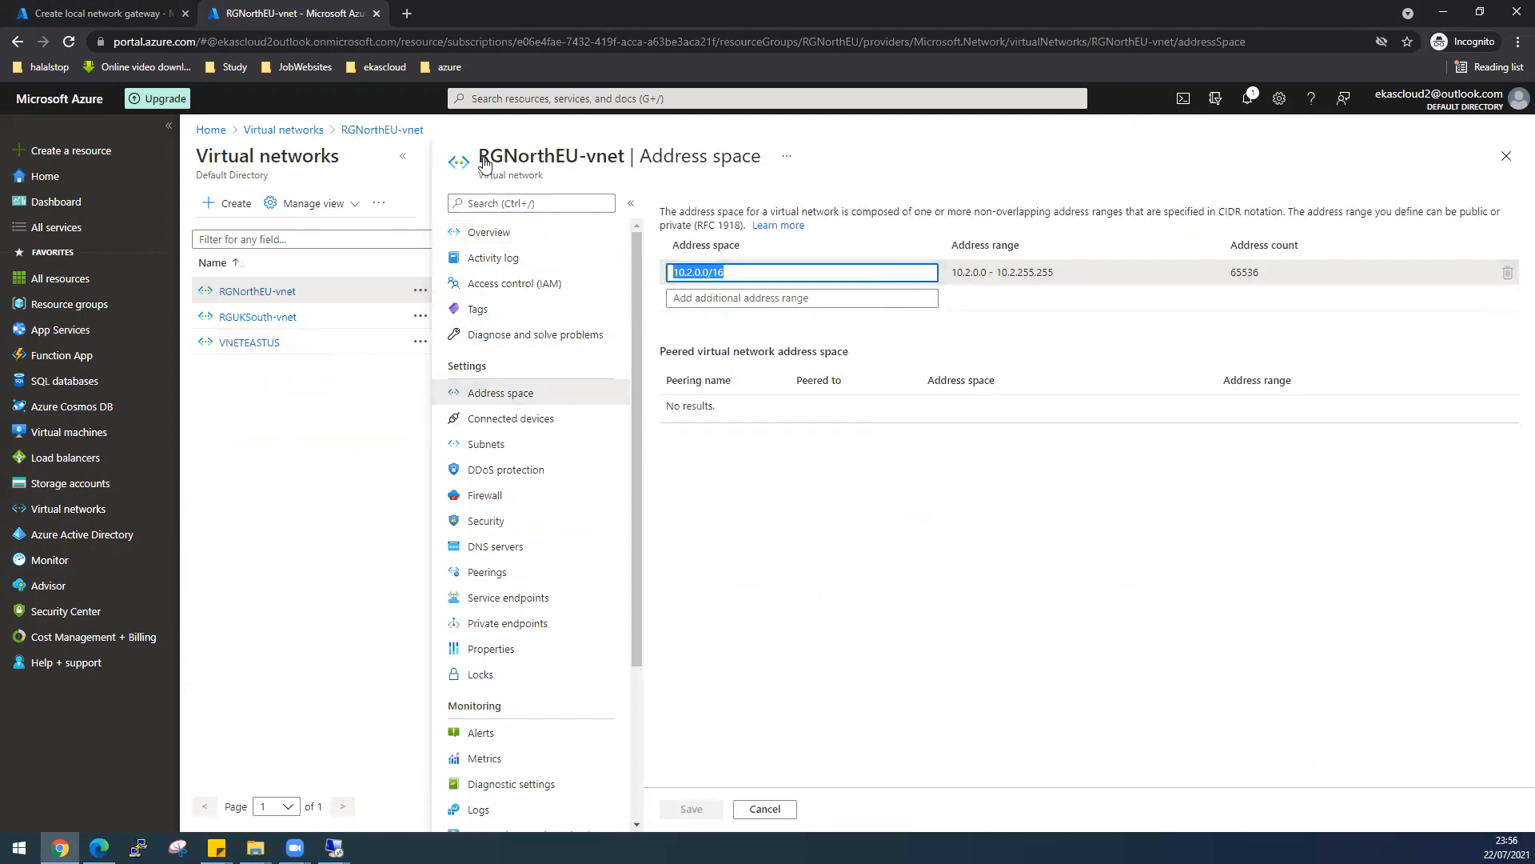
pyautogui.click(104, 13)
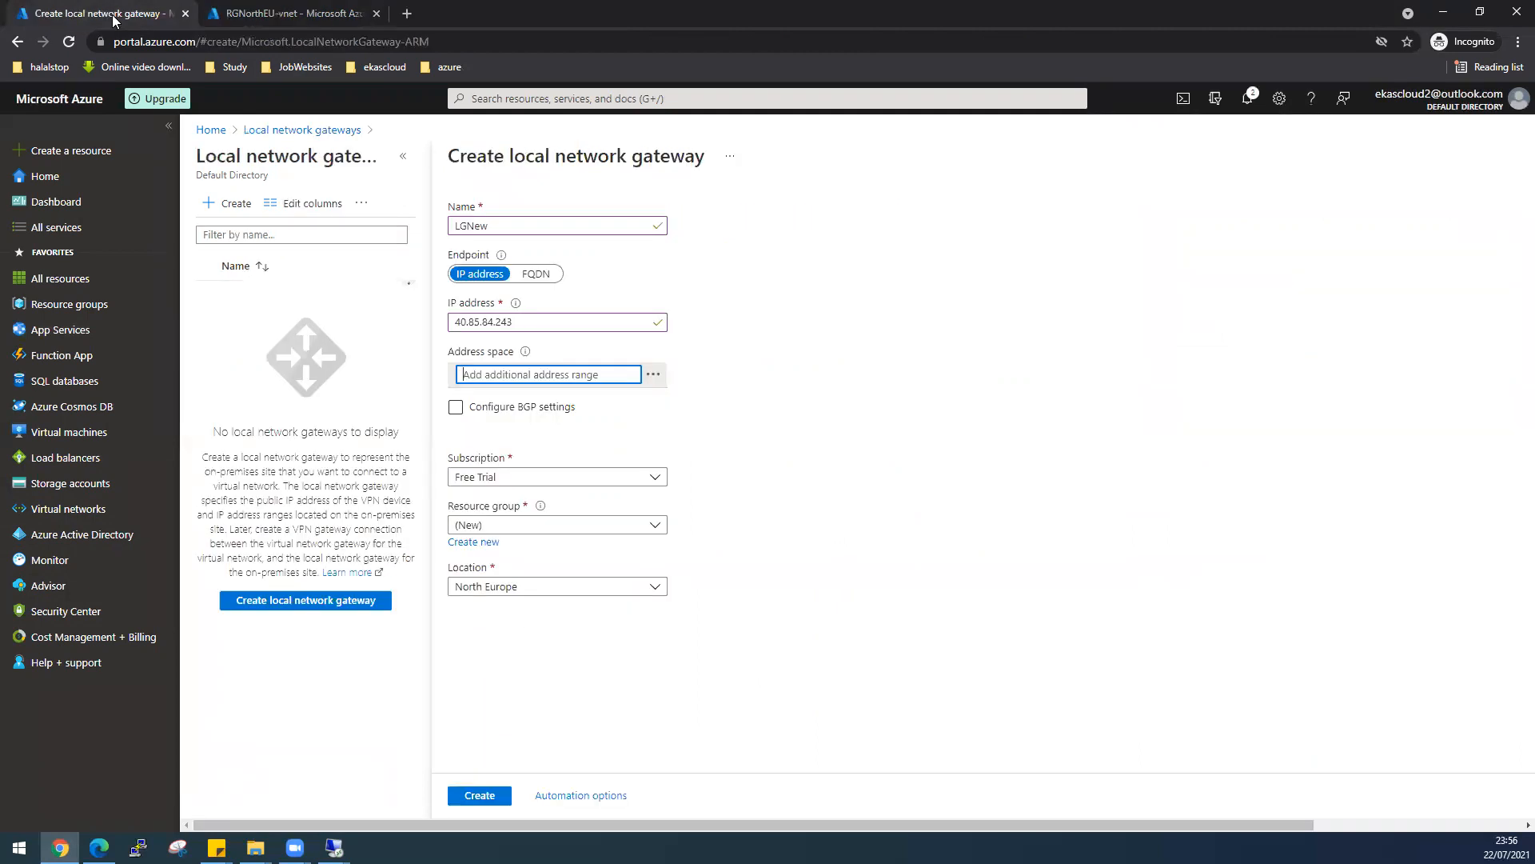
pyautogui.rightClick(539, 373)
pyautogui.click(579, 499)
pyautogui.click(658, 534)
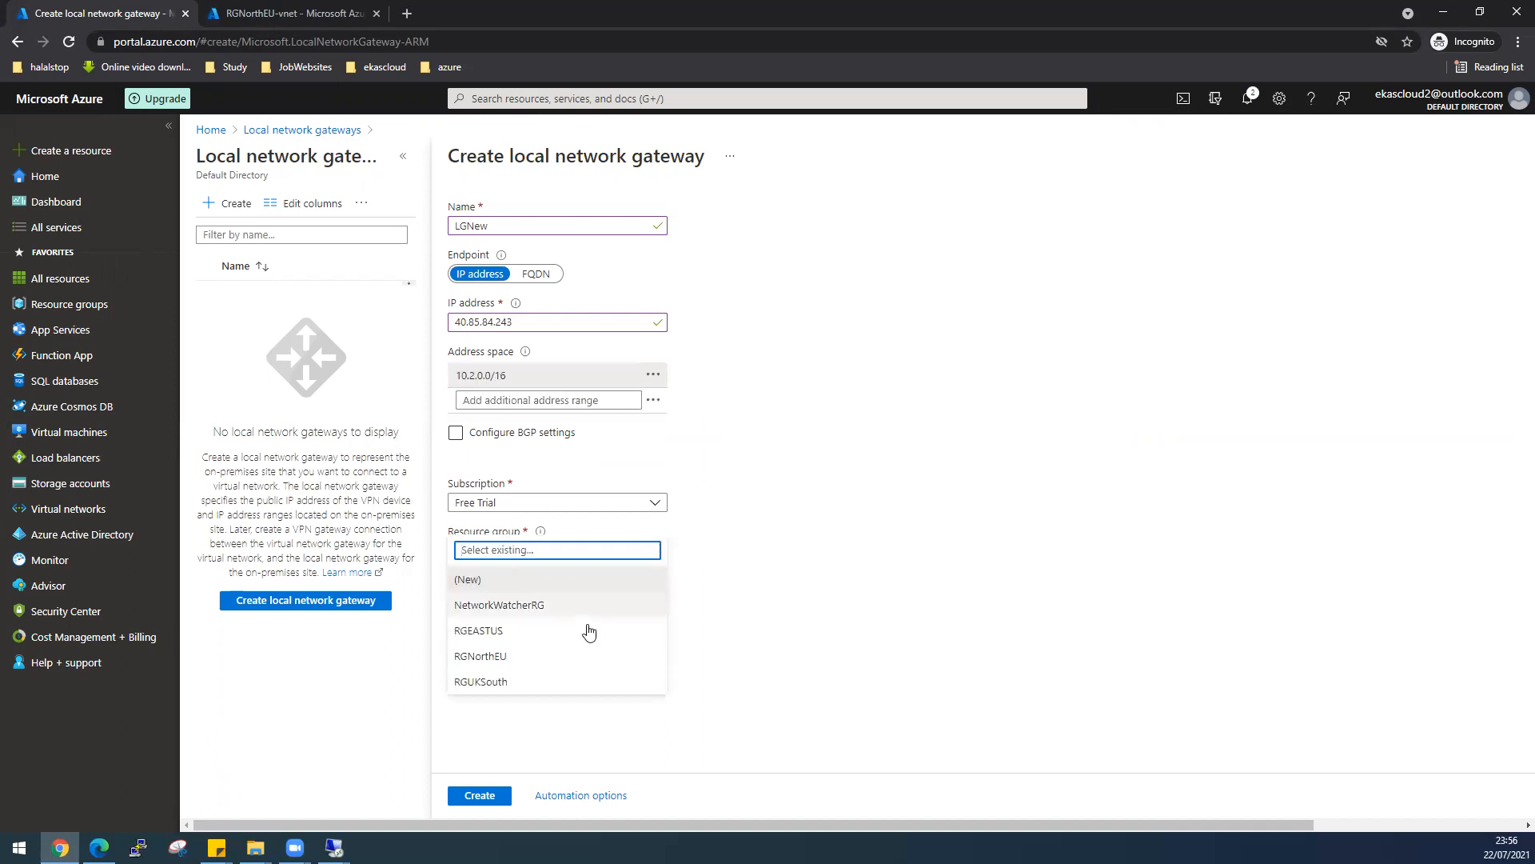
# - Put the LGNew gateway in resource group RGNorthEU with location East US
pyautogui.click(509, 655)
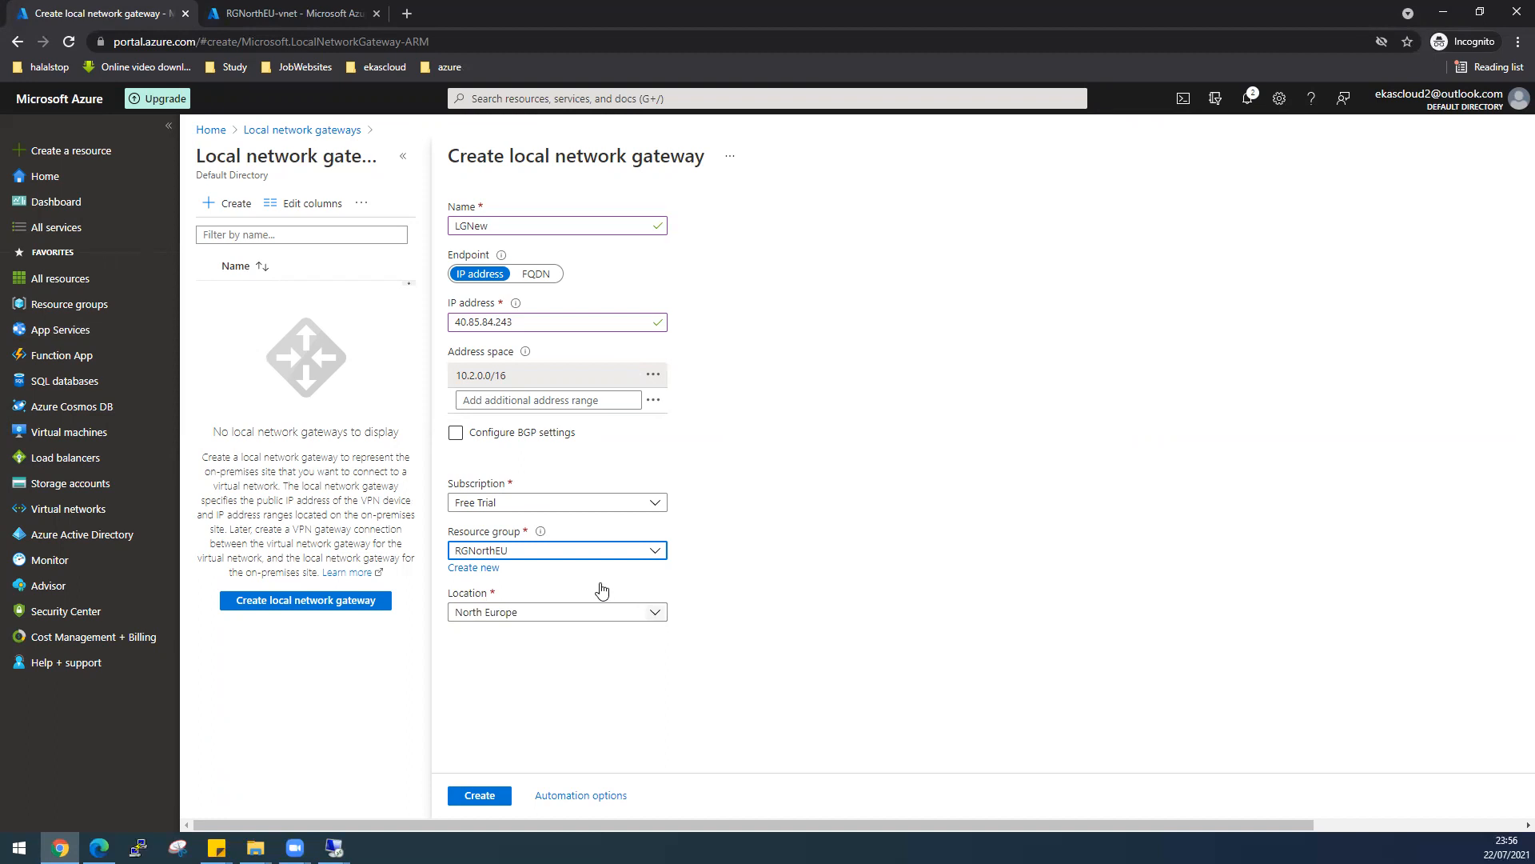
pyautogui.hotkey('alt', 'Tab')
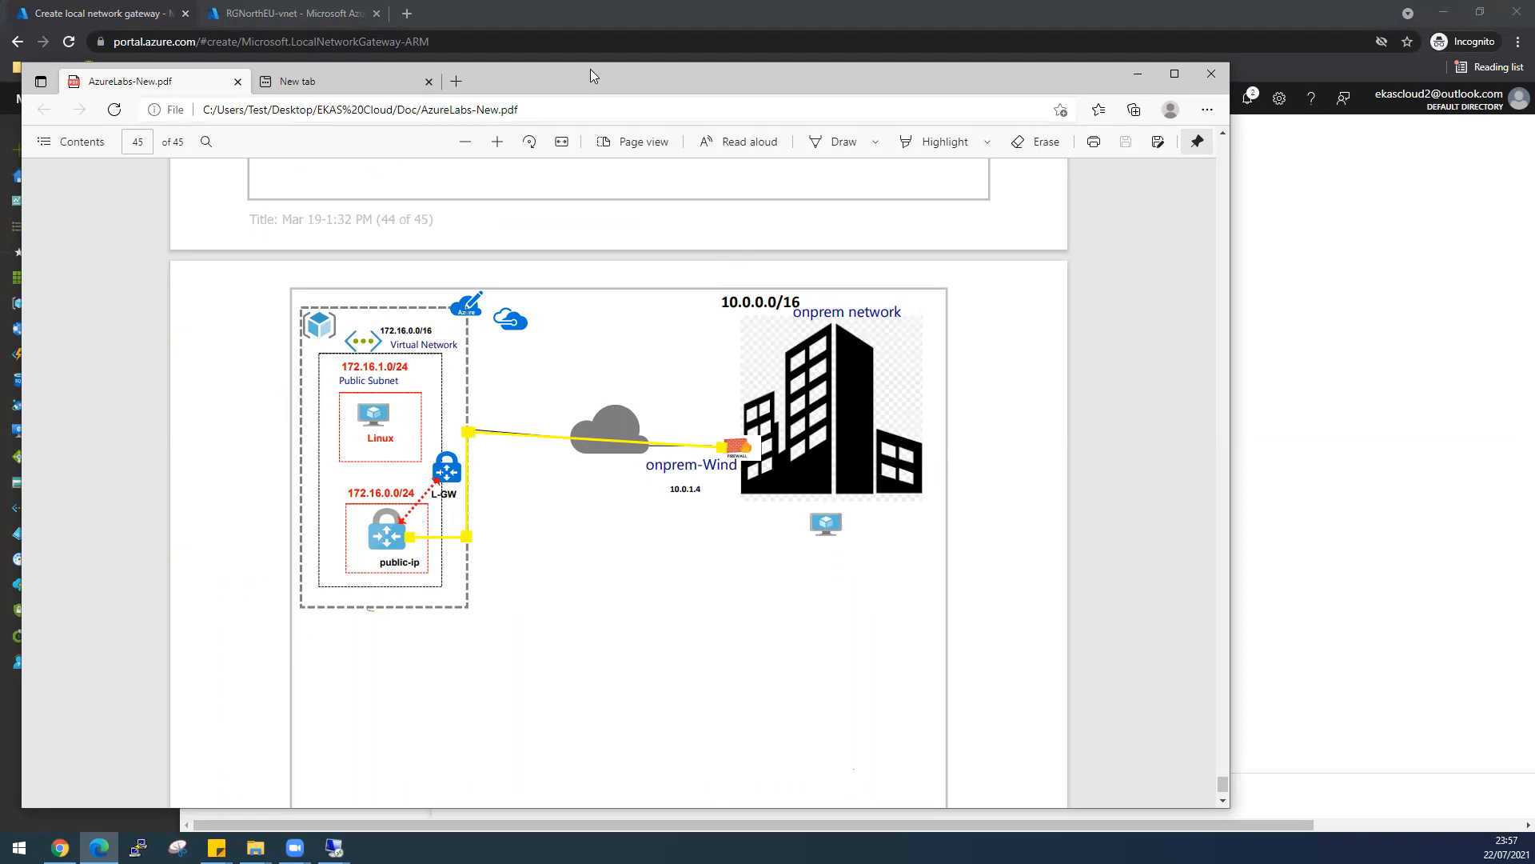
pyautogui.hotkey('alt', 'Tab')
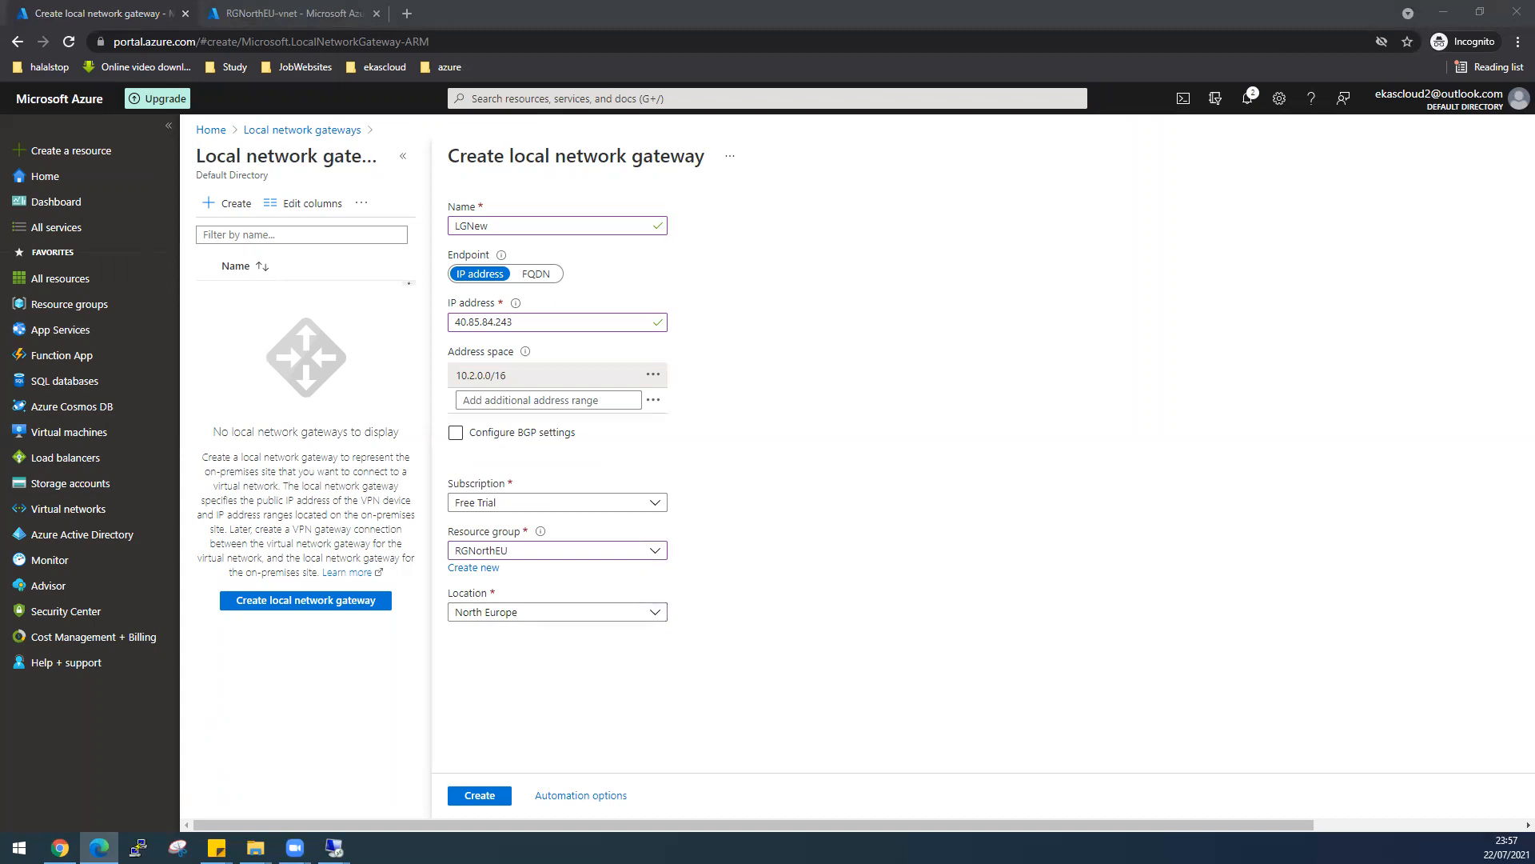
pyautogui.hotkey('alt', 'Tab')
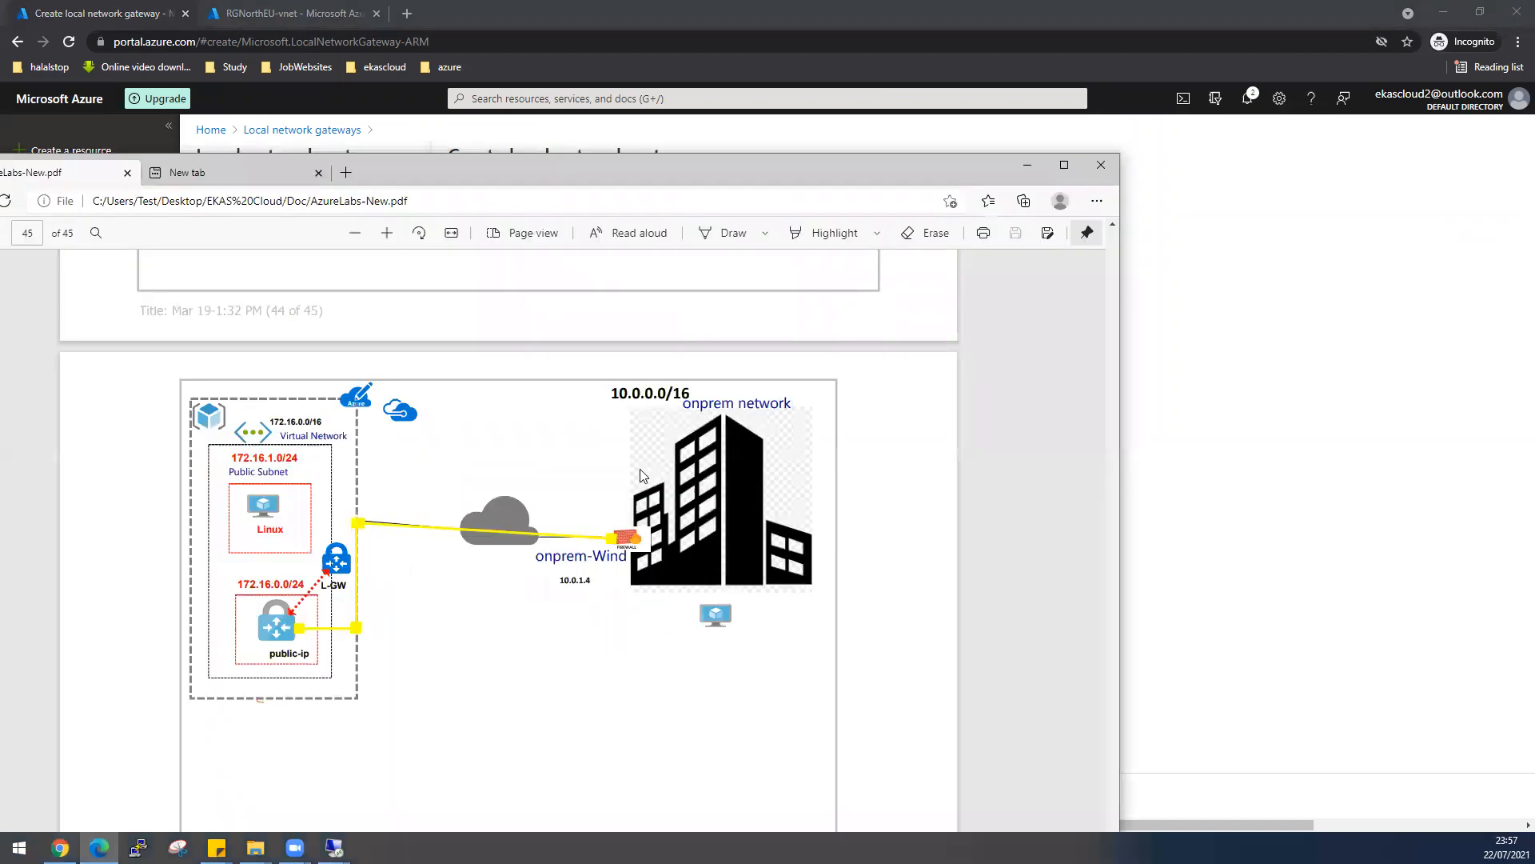
pyautogui.hotkey('alt', 'Tab')
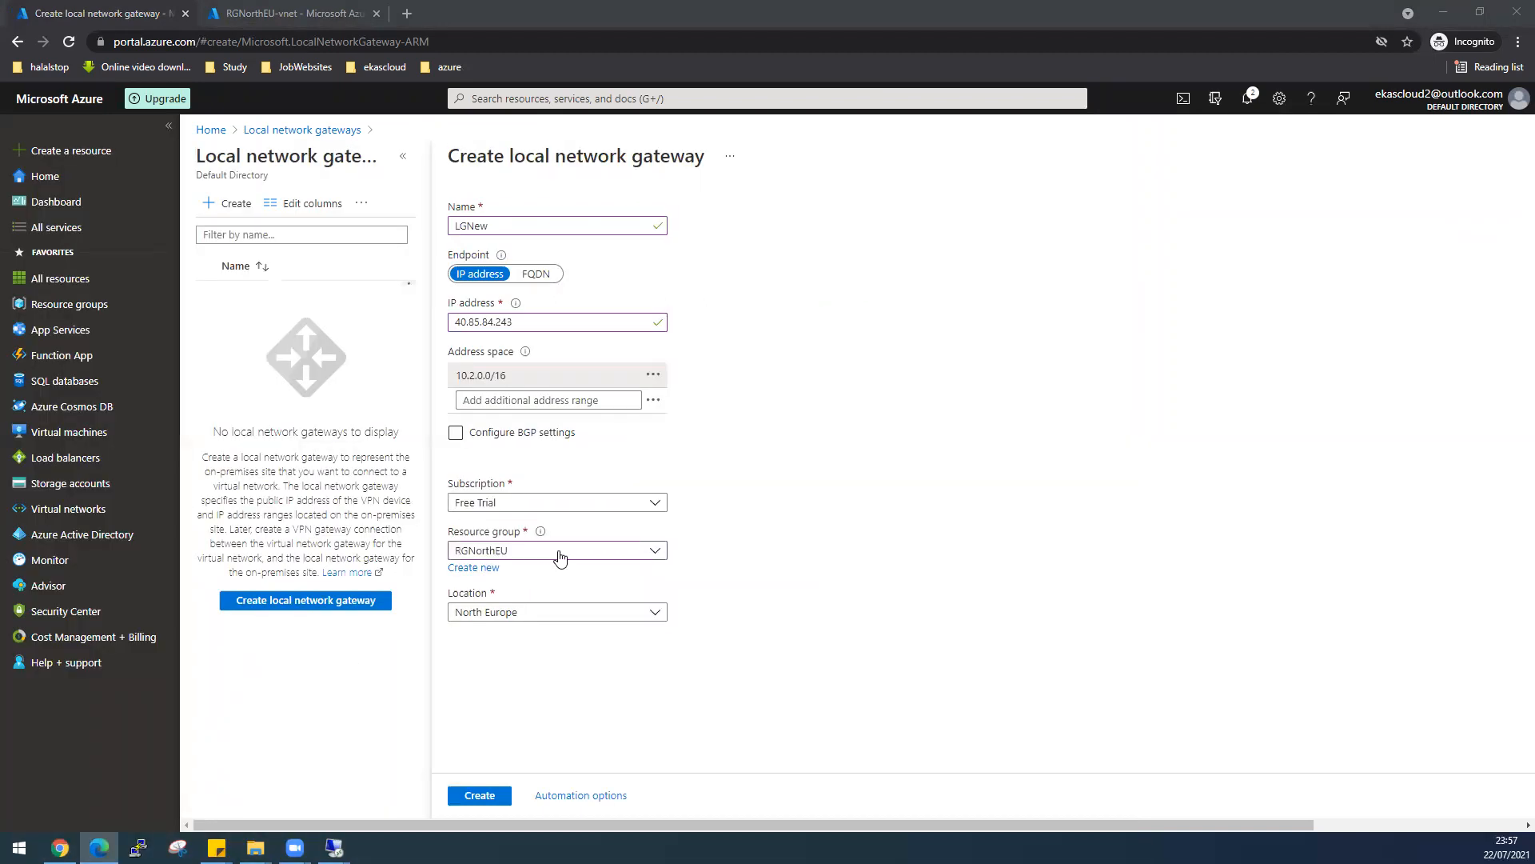
pyautogui.click(659, 612)
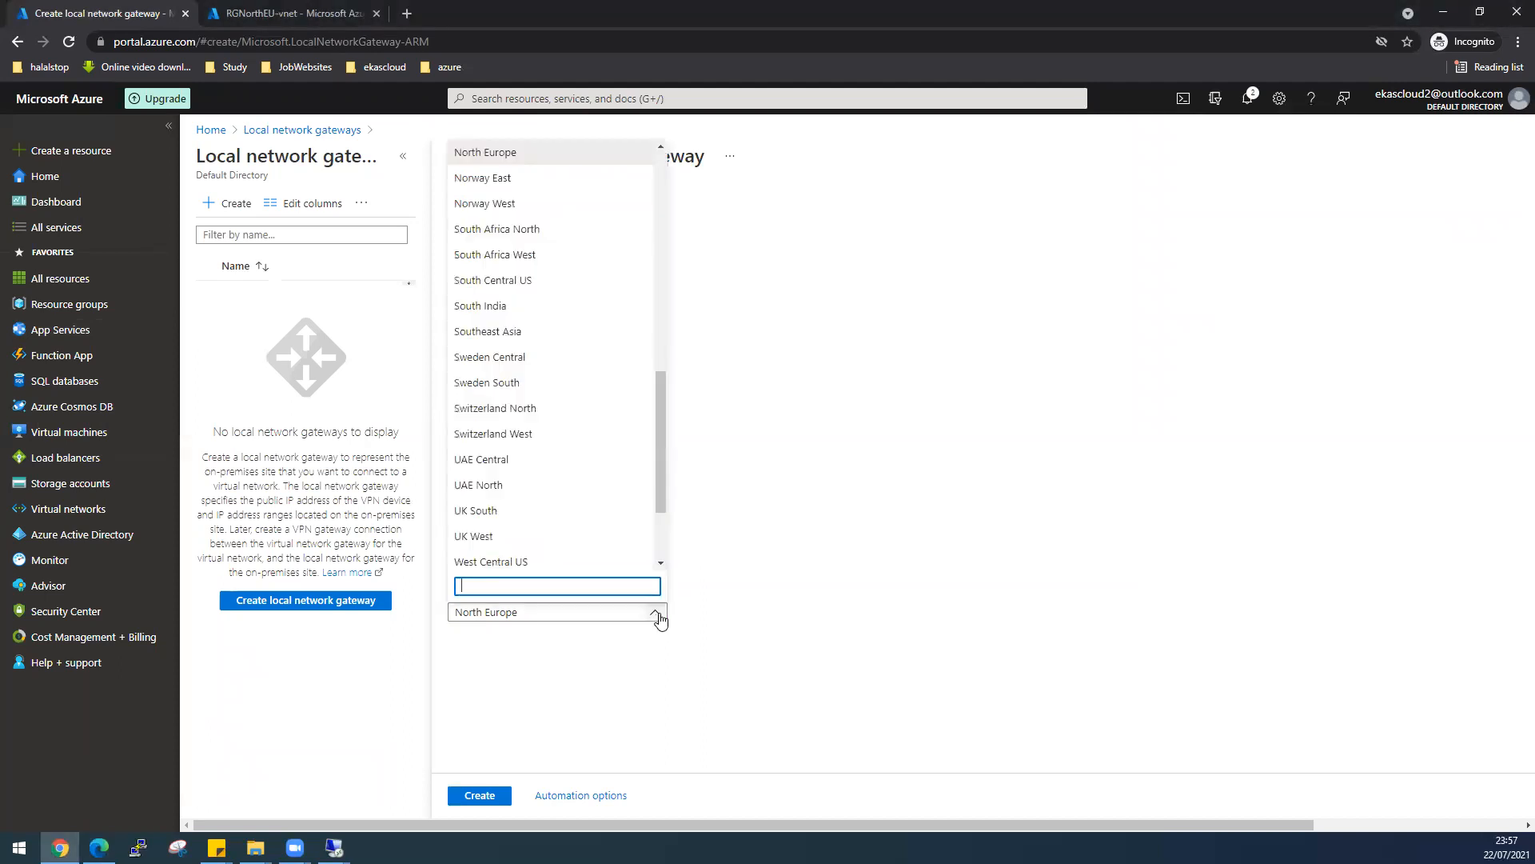
pyautogui.write('east')
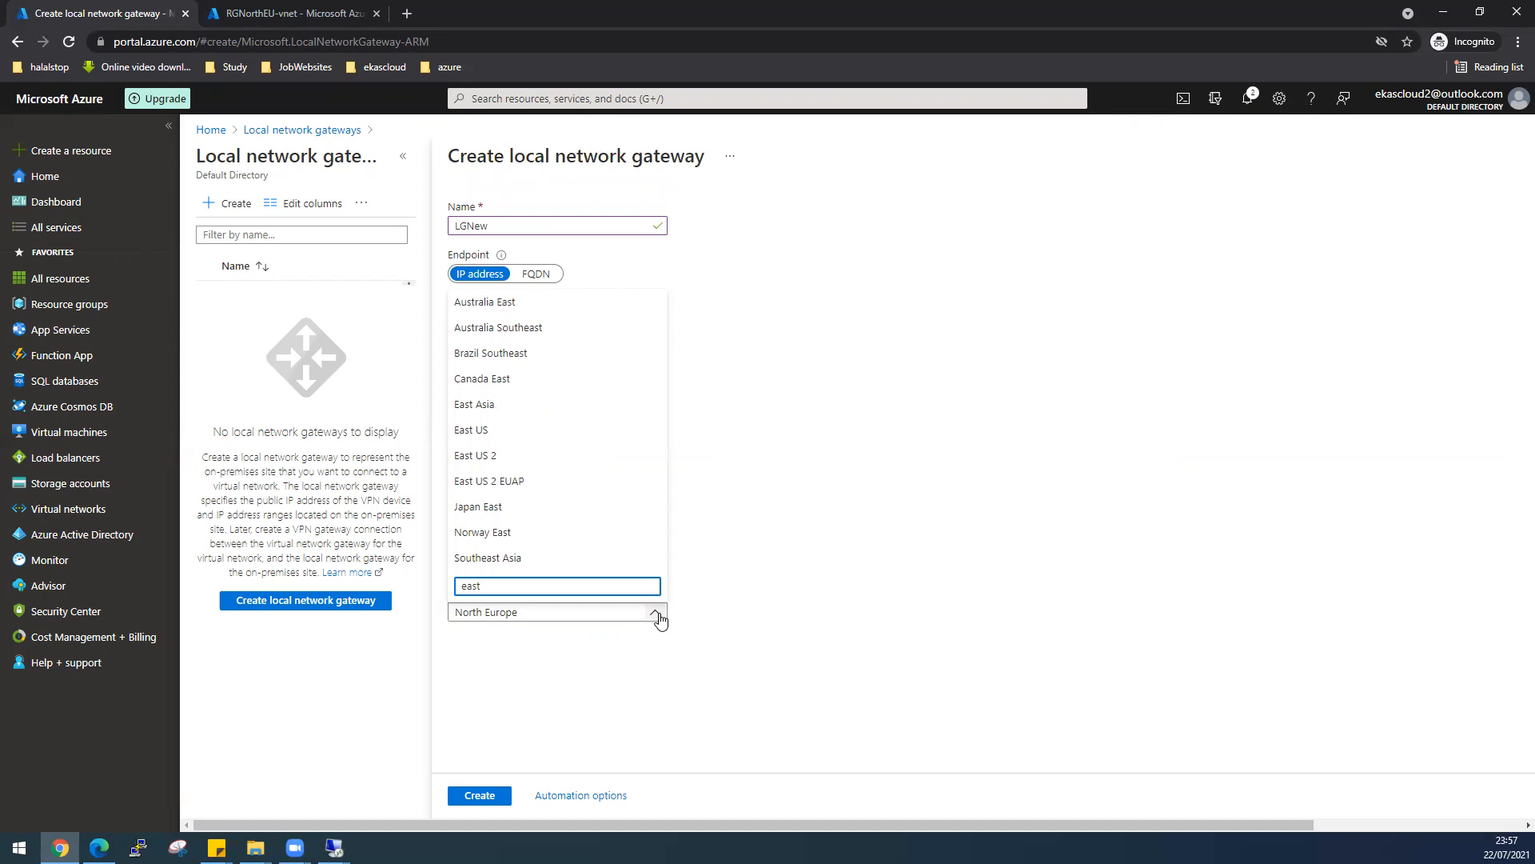
pyautogui.write(' us')
pyautogui.click(589, 507)
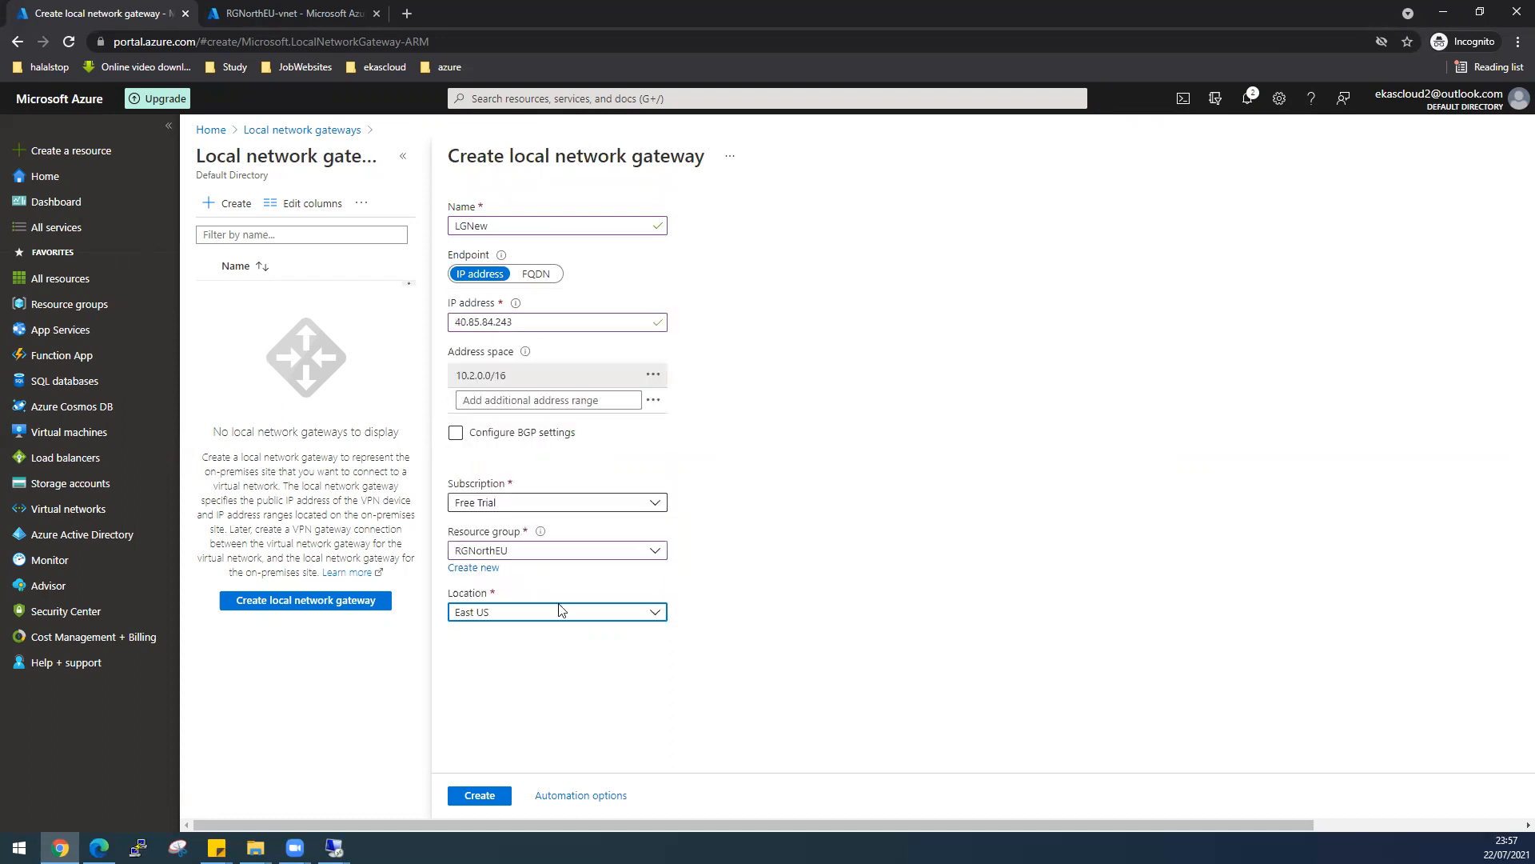
# - Submit the LGNew gateway for creation, then switch to the 40.85.84.243 remote desktop session
pyautogui.click(481, 796)
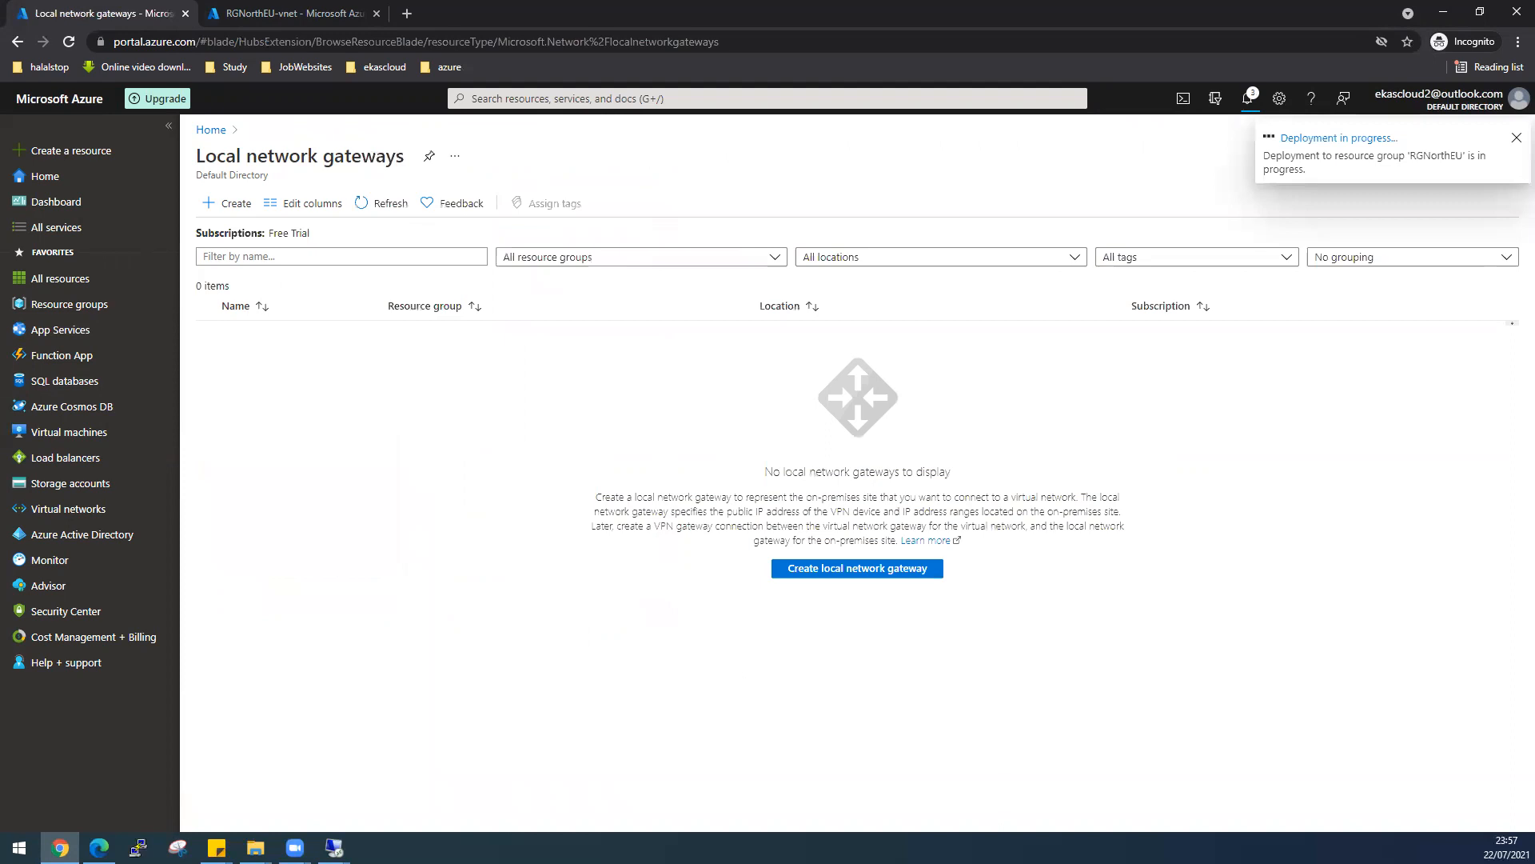
pyautogui.hotkey('alt', 'Tab')
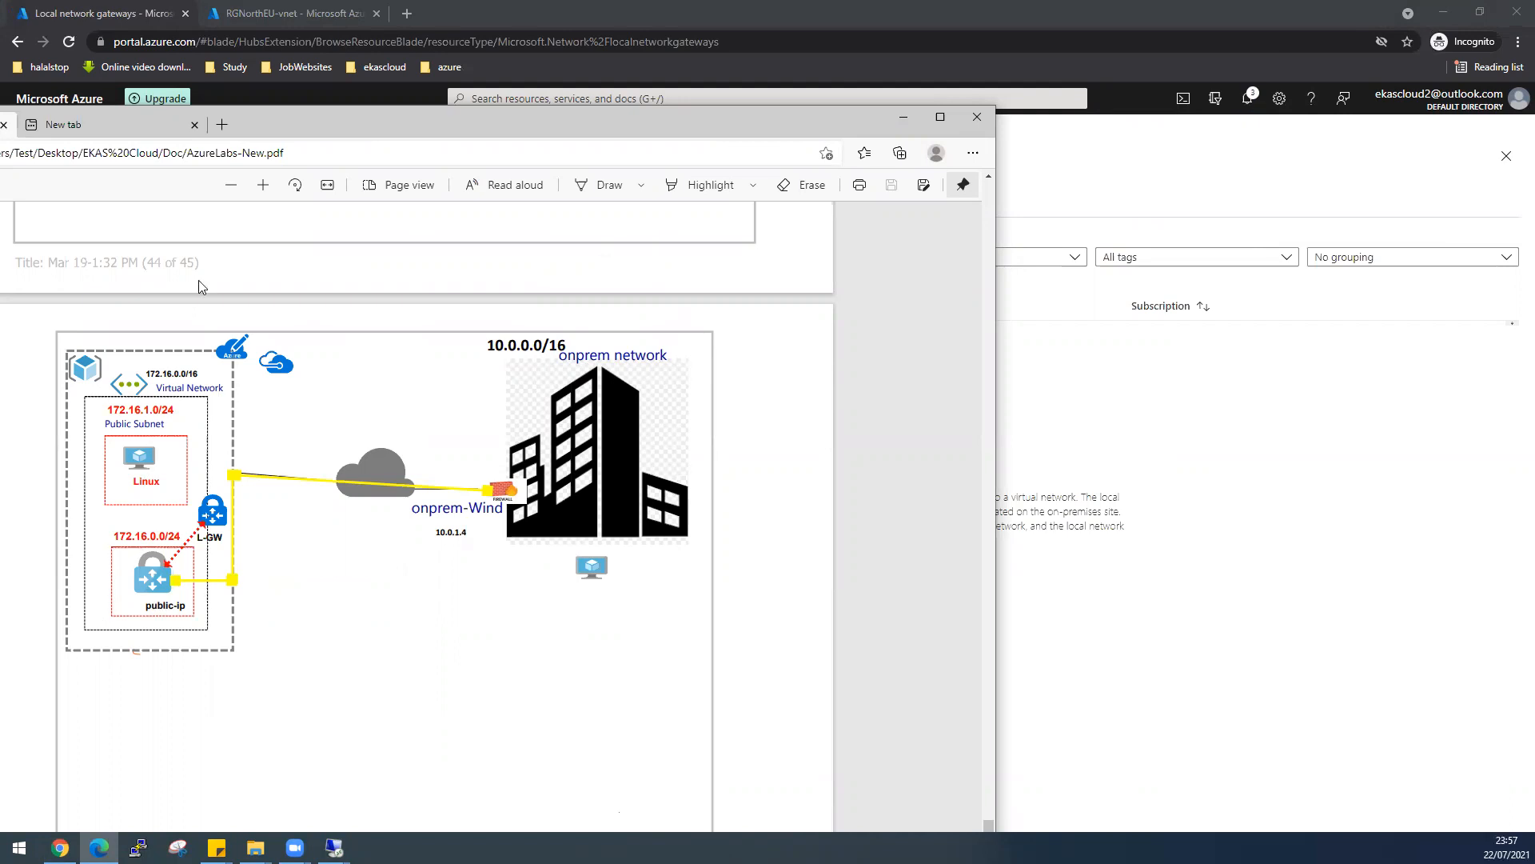
pyautogui.moveTo(271, 123); pyautogui.dragTo(0, 123)
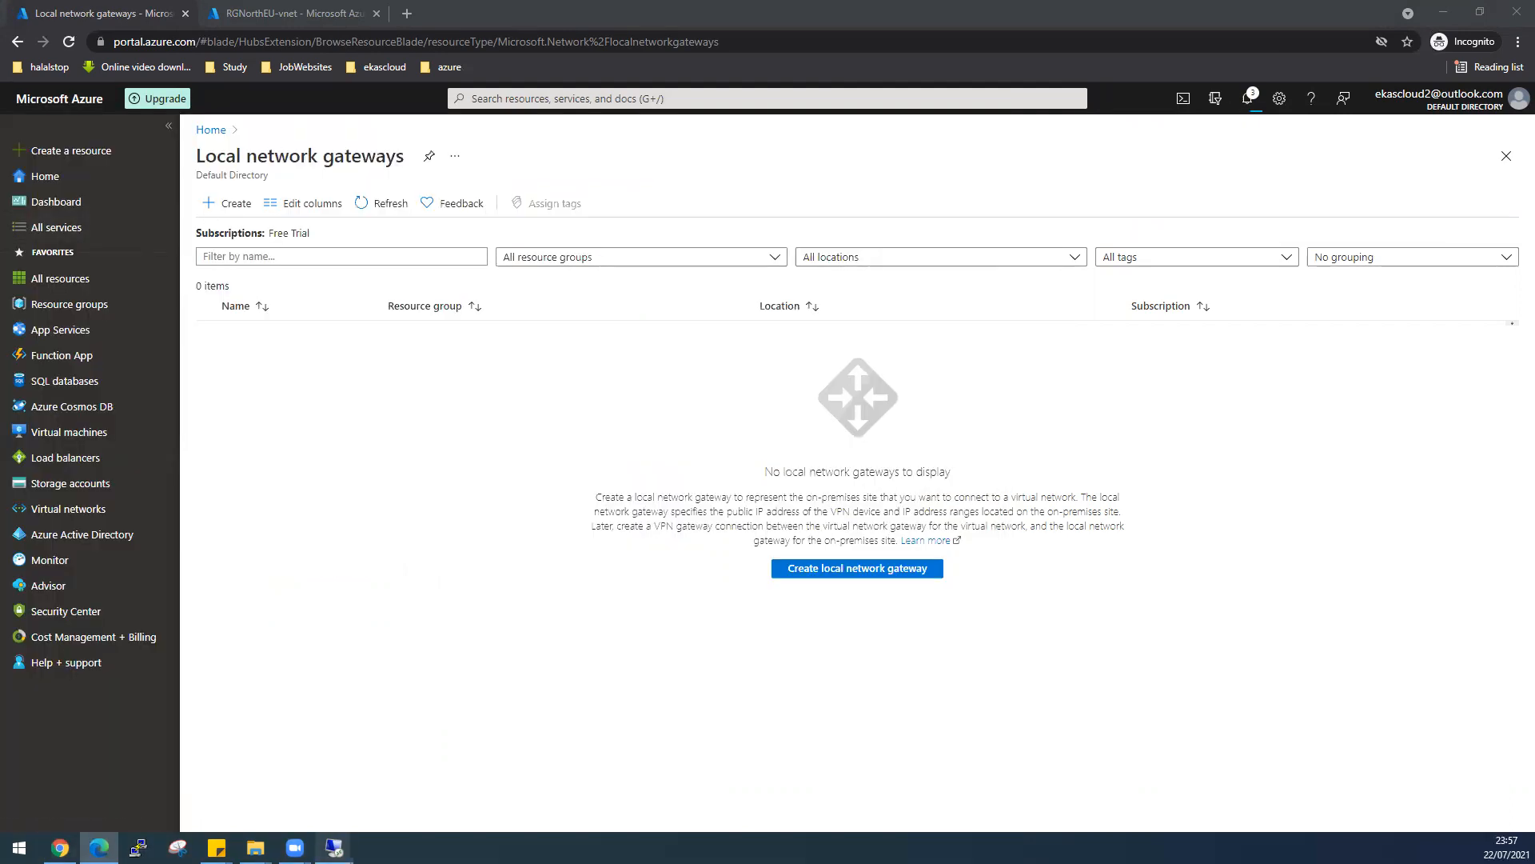
pyautogui.moveTo(334, 848)
pyautogui.click(411, 785)
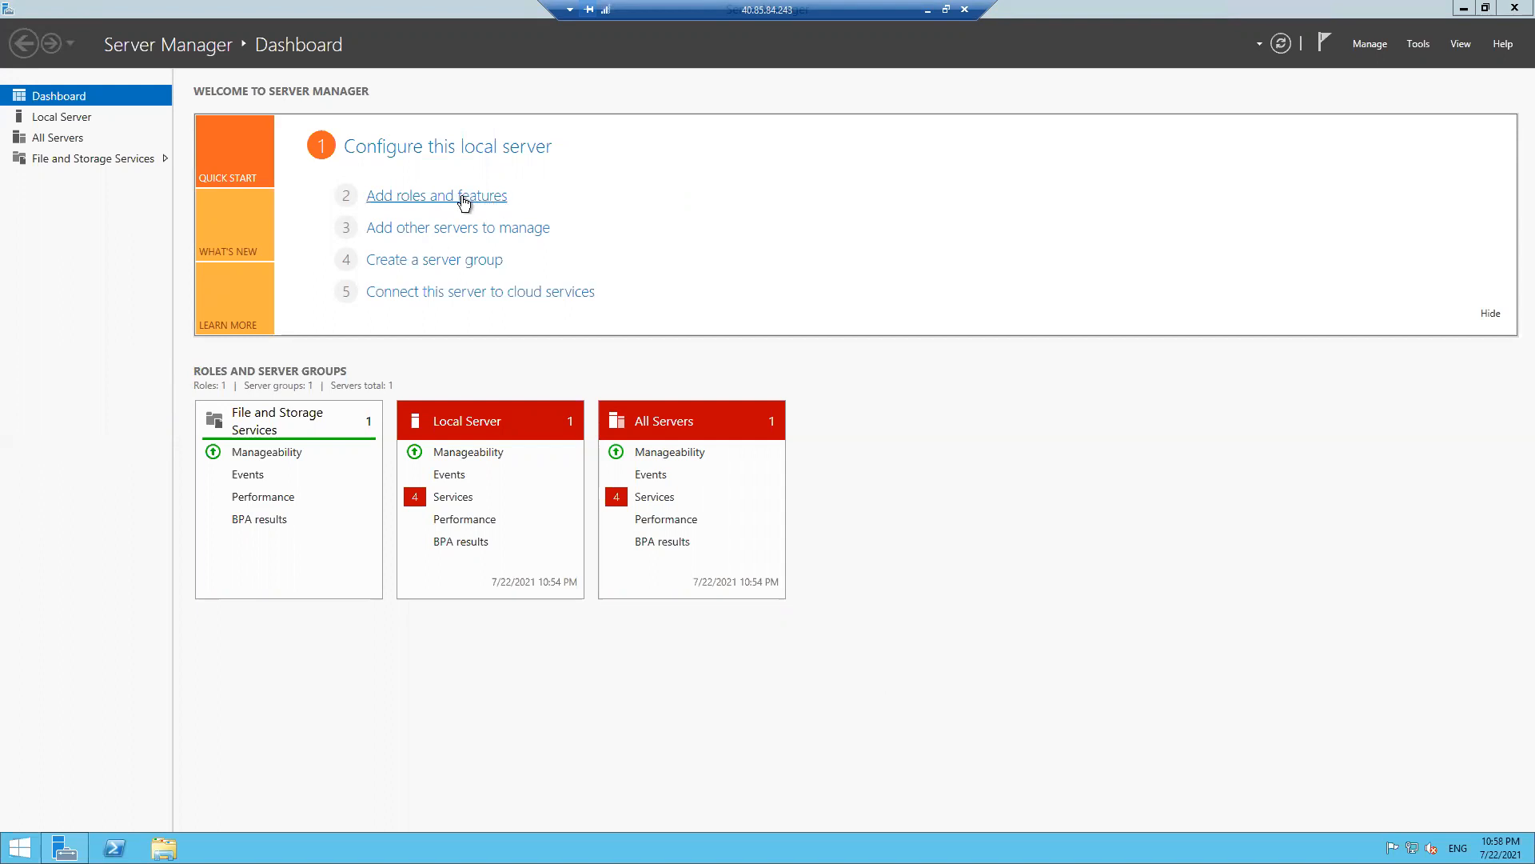
# - Start a role-based installation on Windows2012R2No and select the Remote Access server role
pyautogui.click(464, 198)
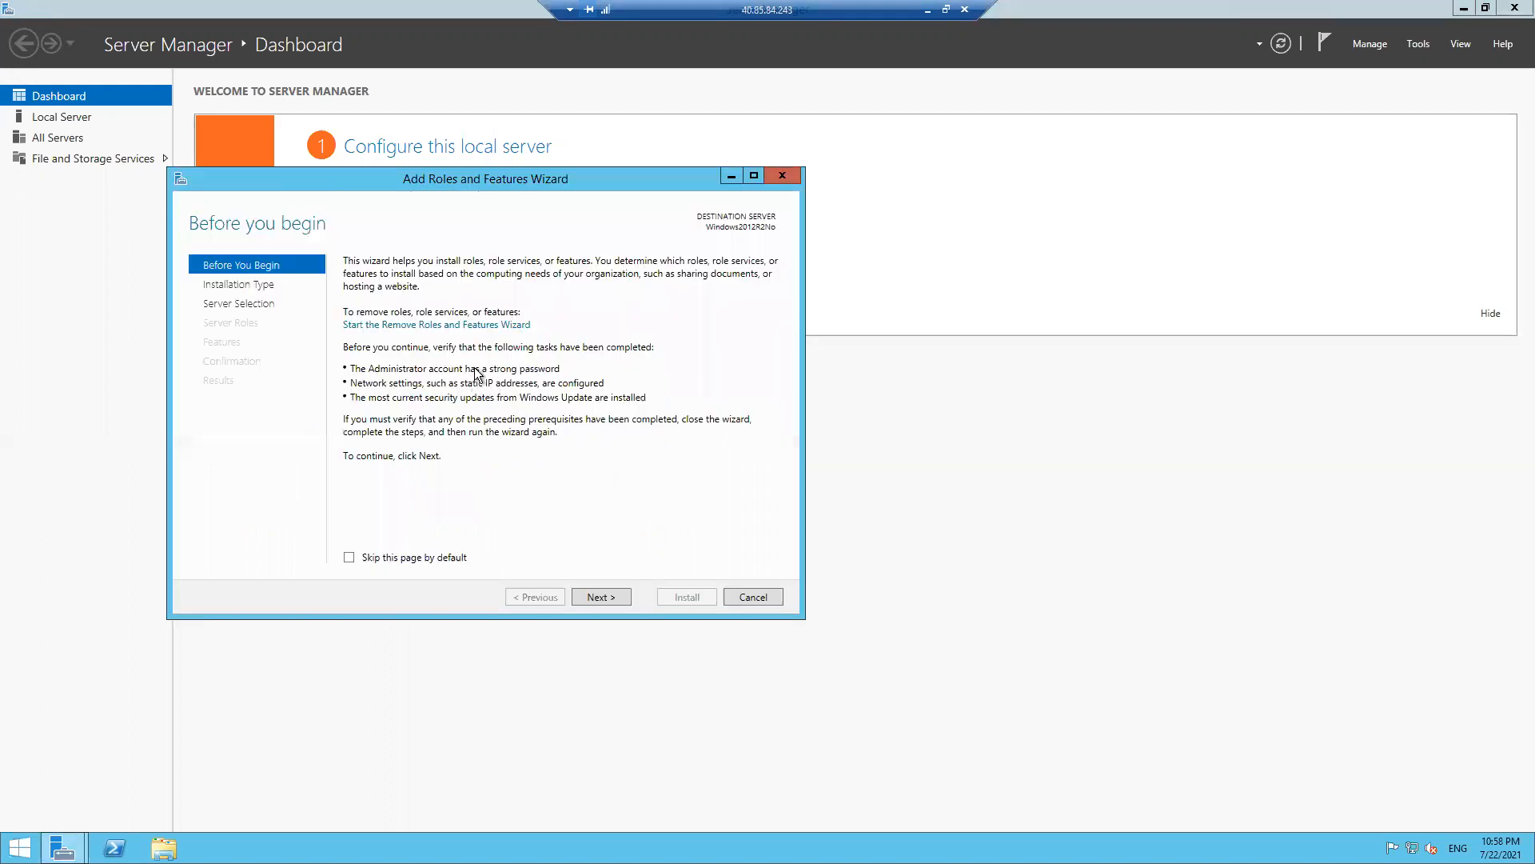
pyautogui.click(592, 598)
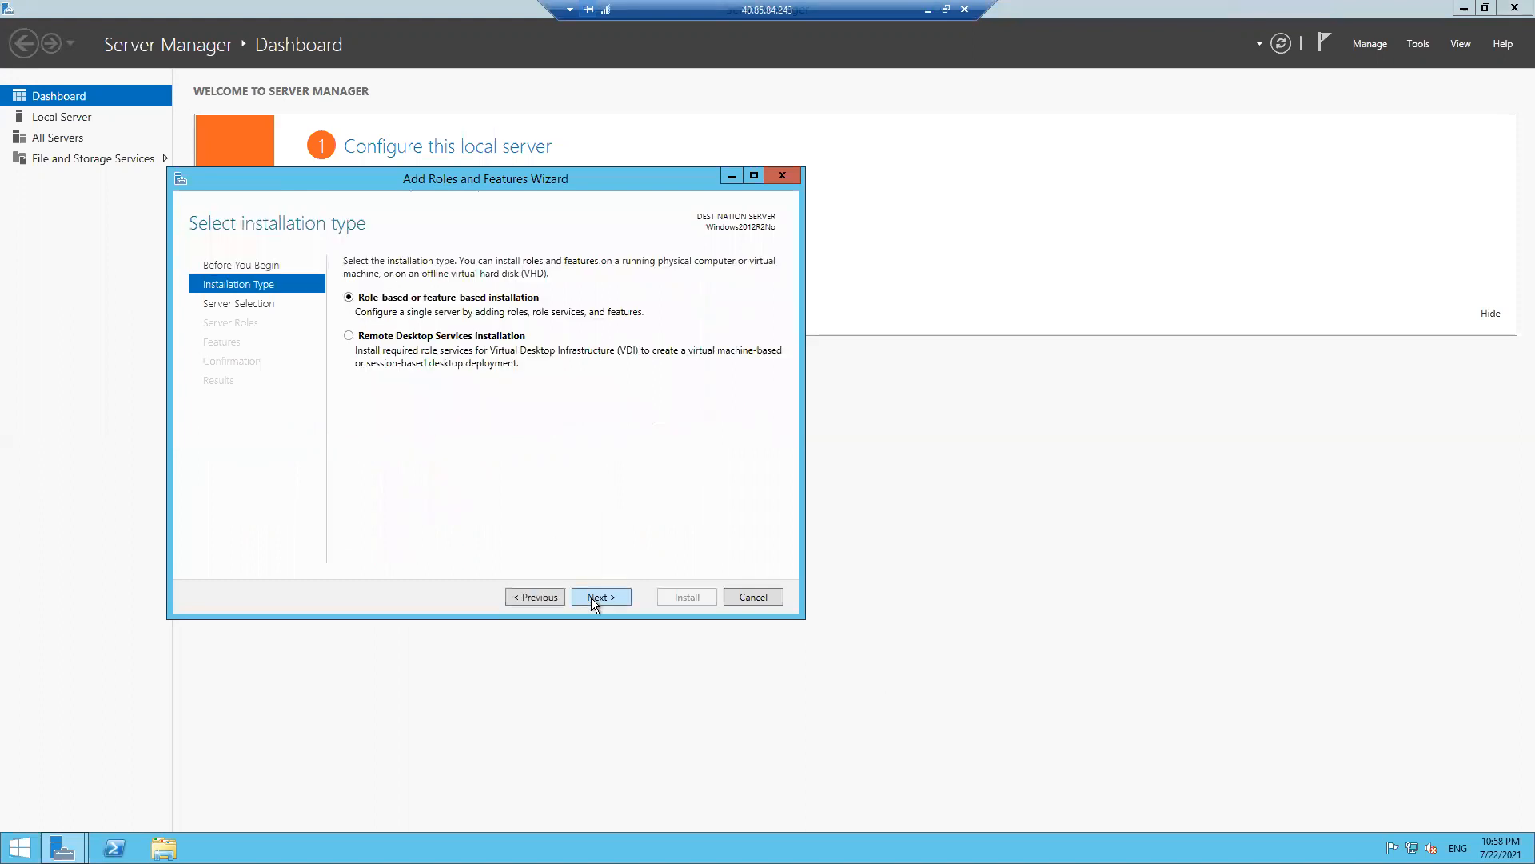
pyautogui.click(592, 598)
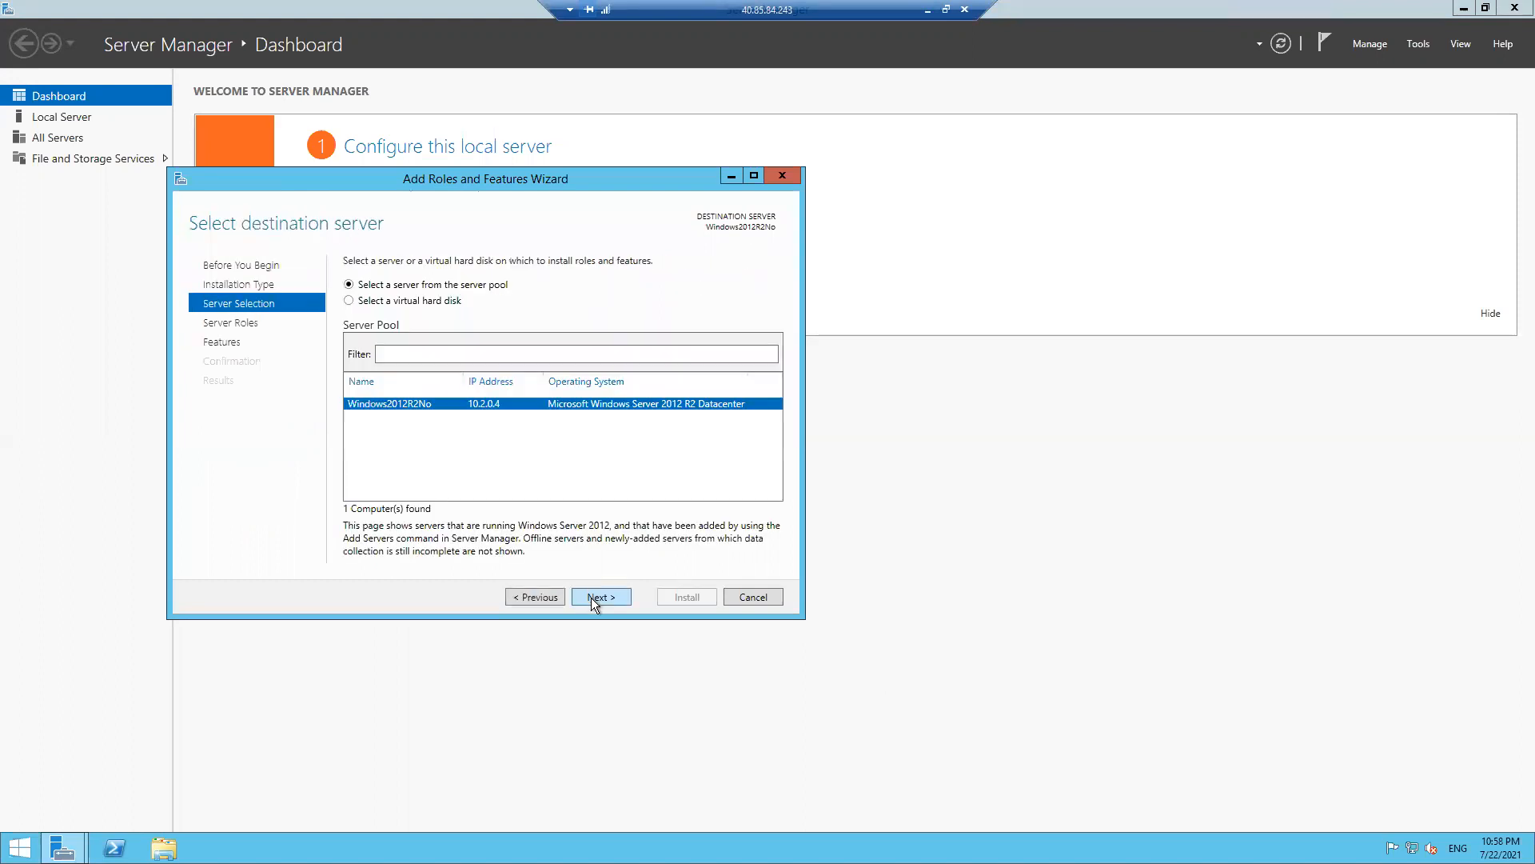
pyautogui.click(592, 597)
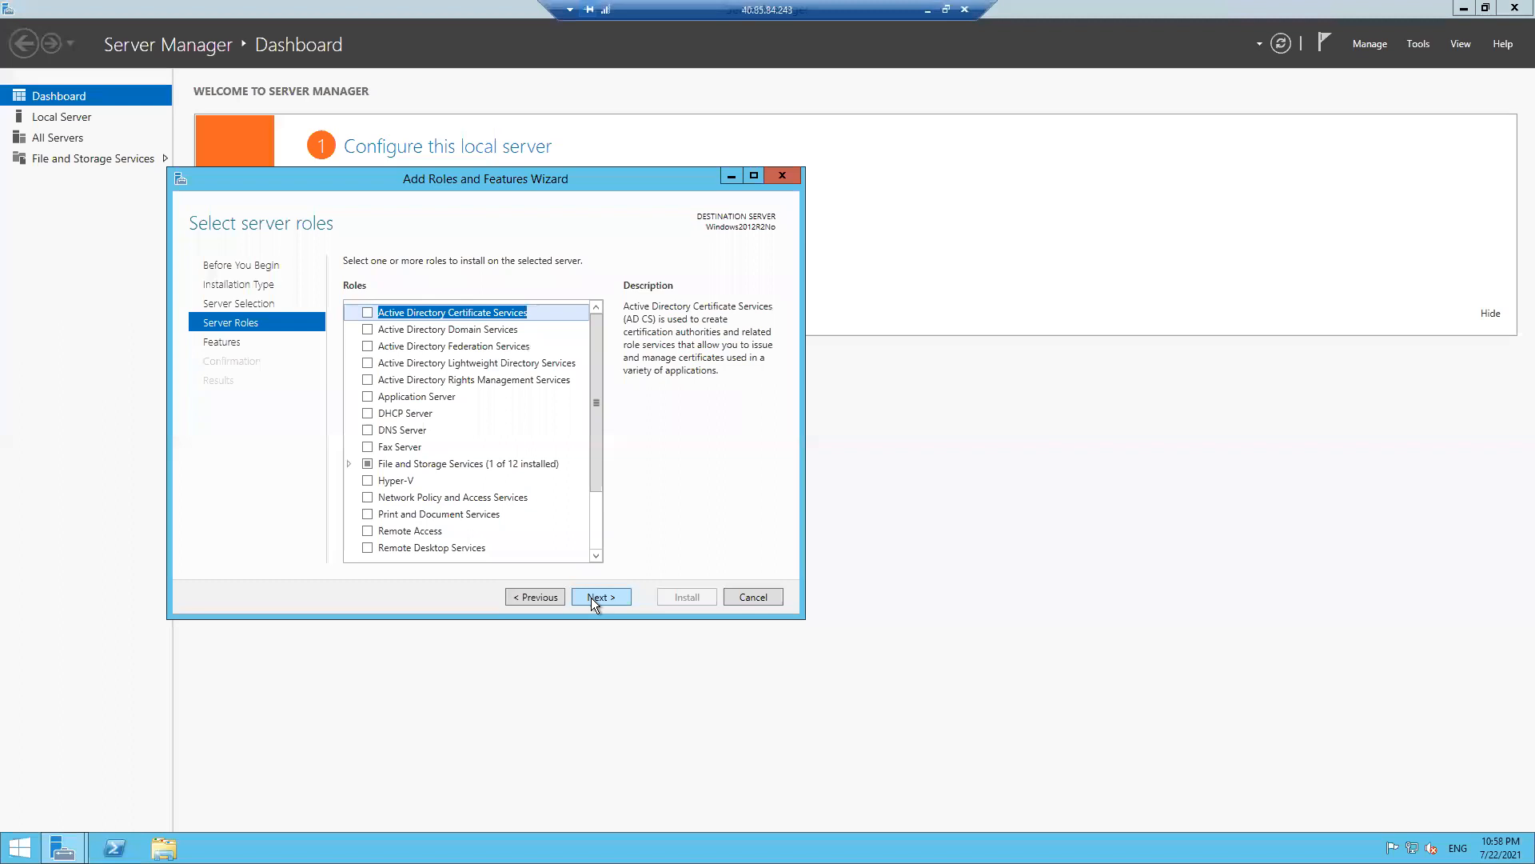
pyautogui.click(367, 531)
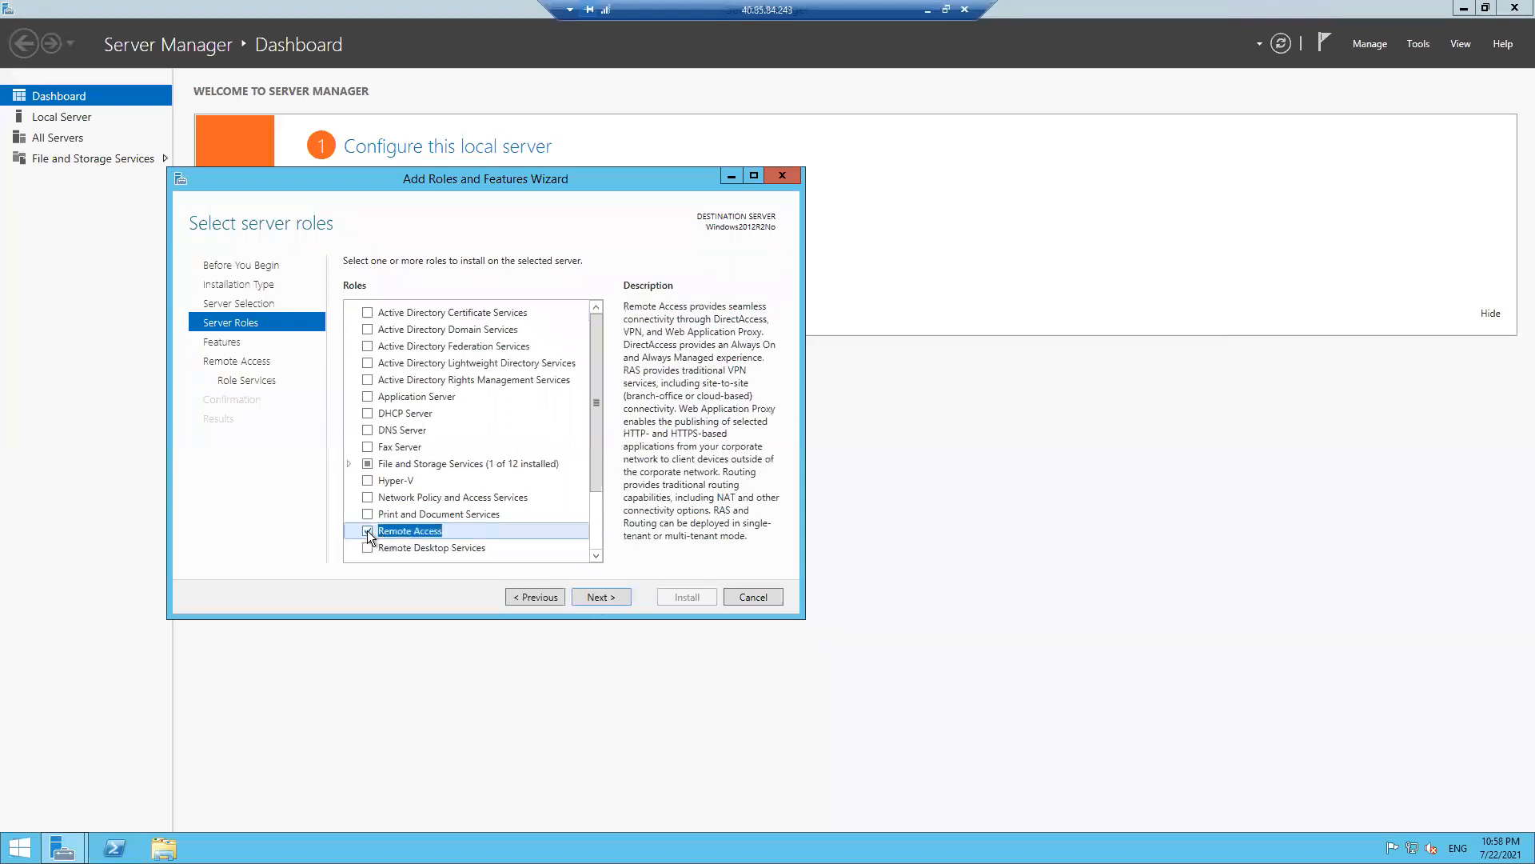
pyautogui.click(601, 596)
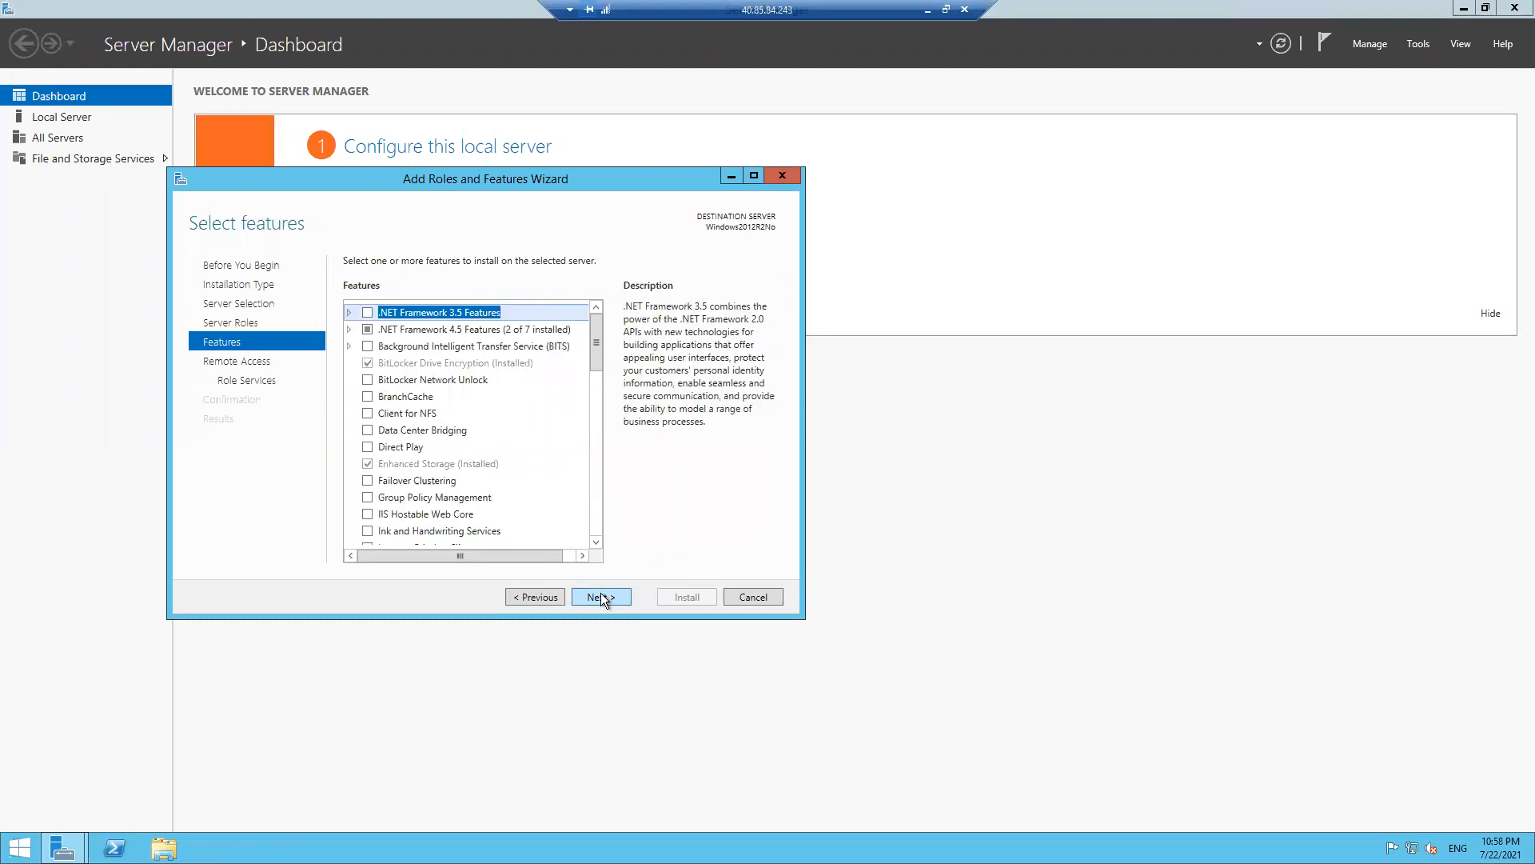
# - Include DirectAccess and VPN (RAS) and Routing with required features, accept IIS defaults, and install
pyautogui.moveTo(597, 337)
pyautogui.mouseDown()
pyautogui.moveTo(597, 522)
pyautogui.moveTo(570, 300)
pyautogui.moveTo(594, 343)
pyautogui.mouseUp()
pyautogui.click(599, 599)
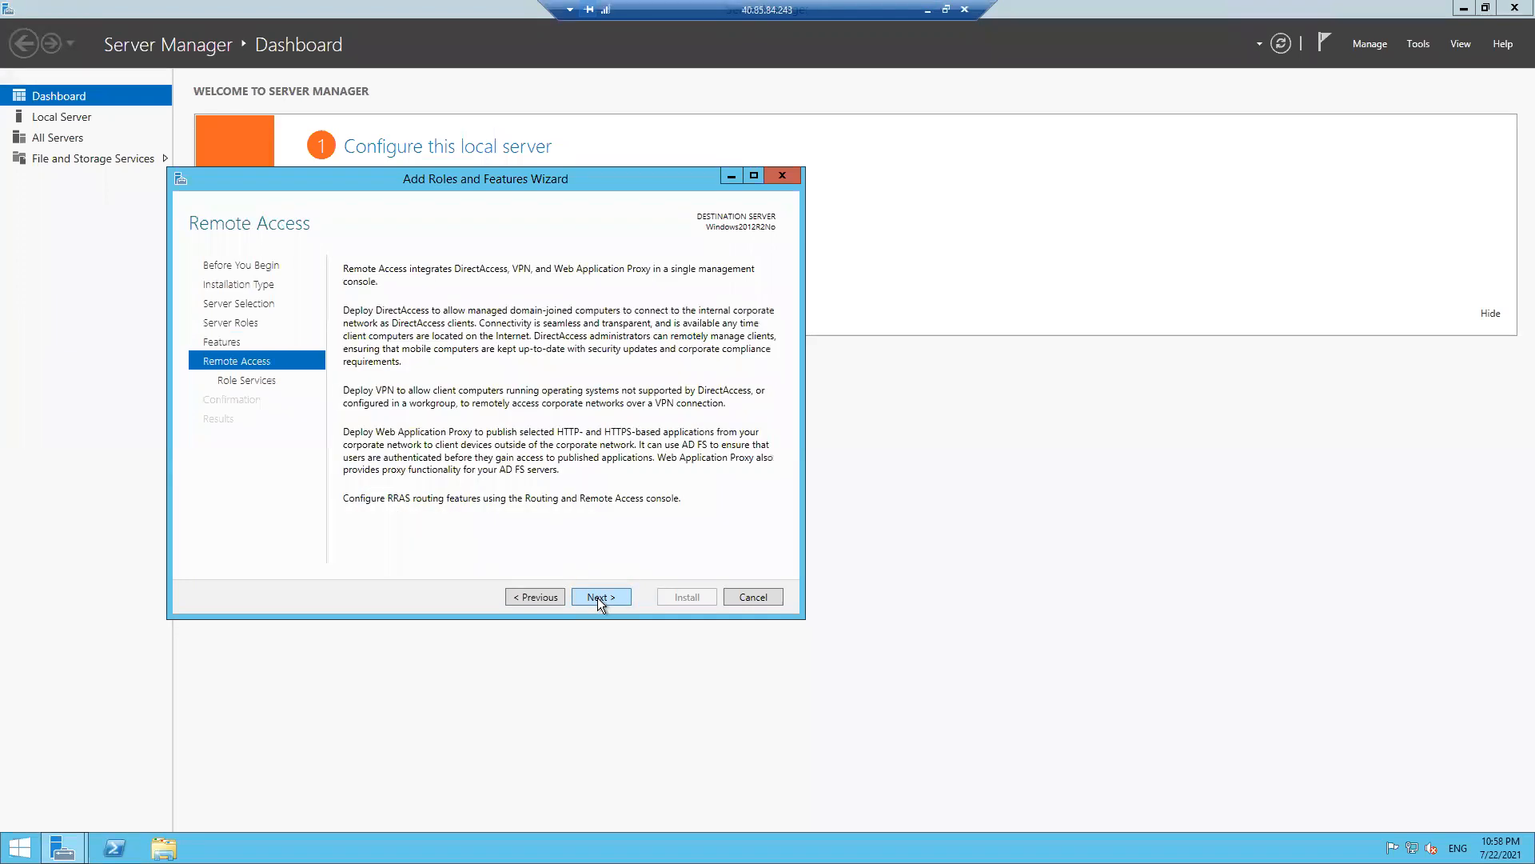
pyautogui.click(599, 597)
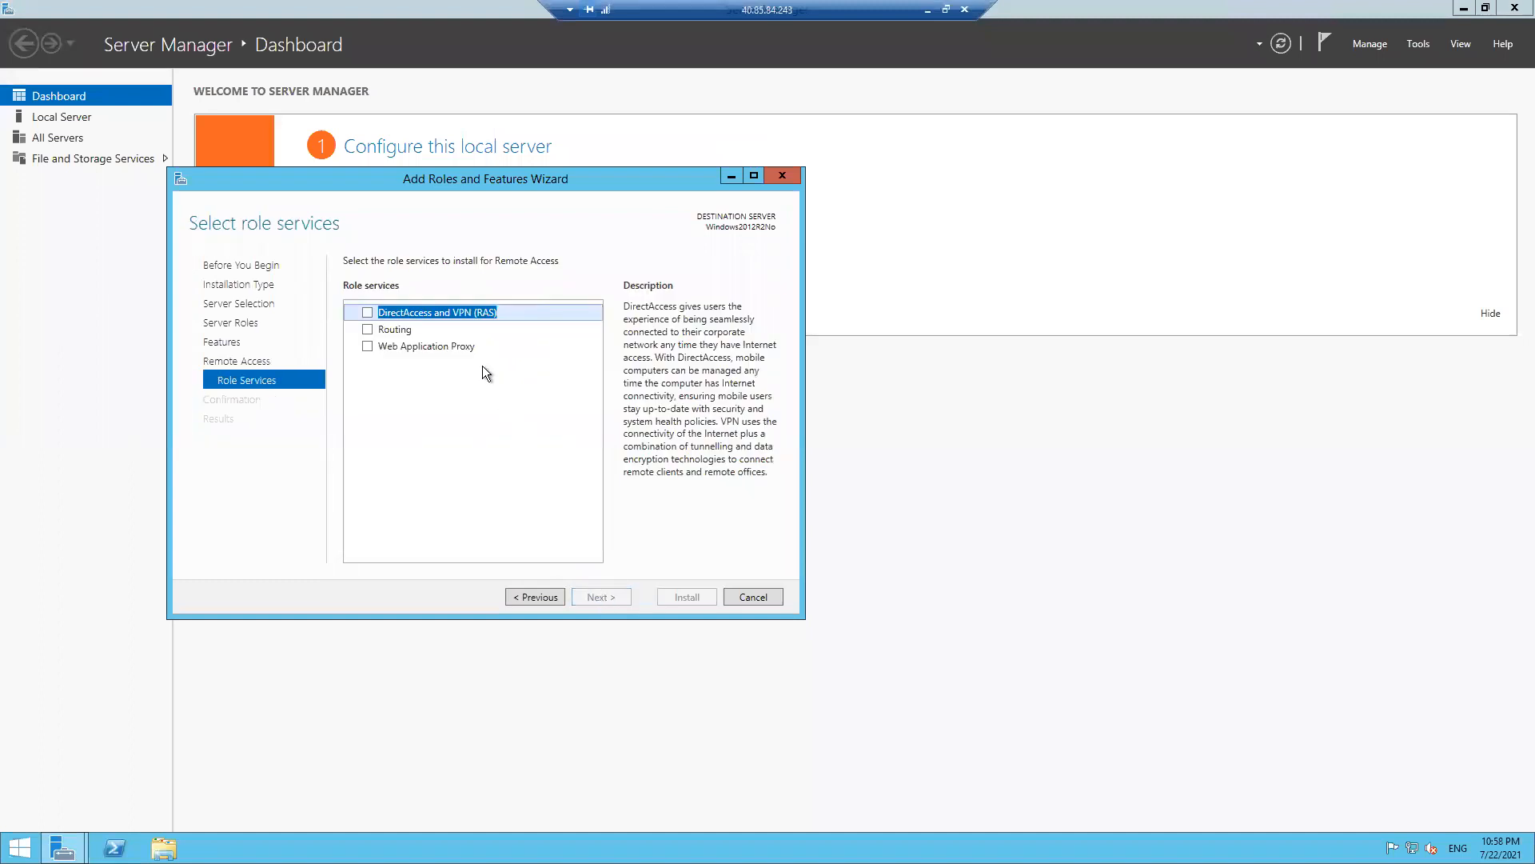
pyautogui.click(366, 311)
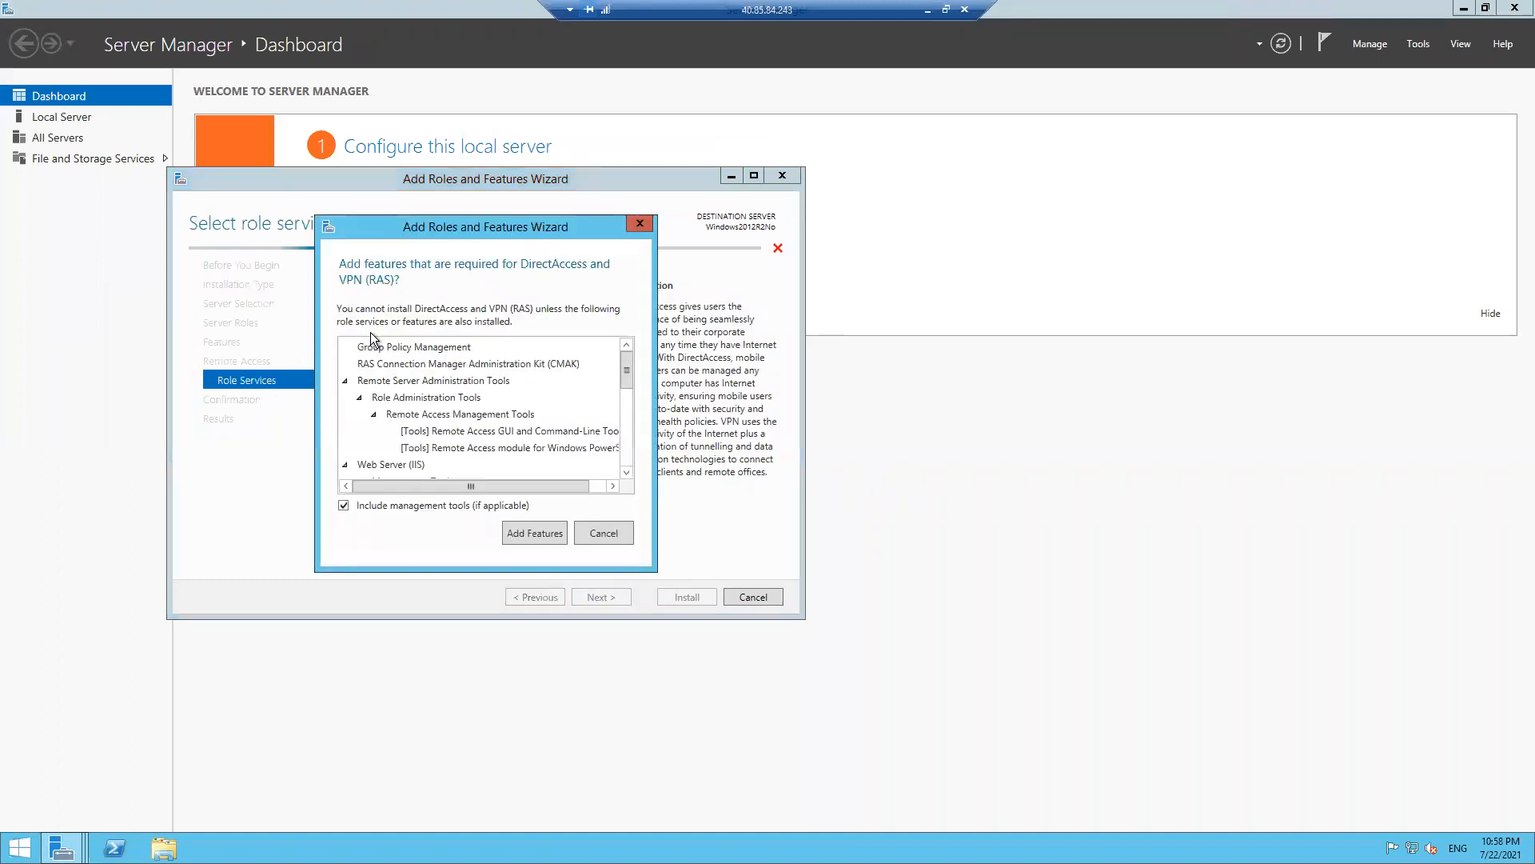
pyautogui.click(534, 531)
pyautogui.click(368, 328)
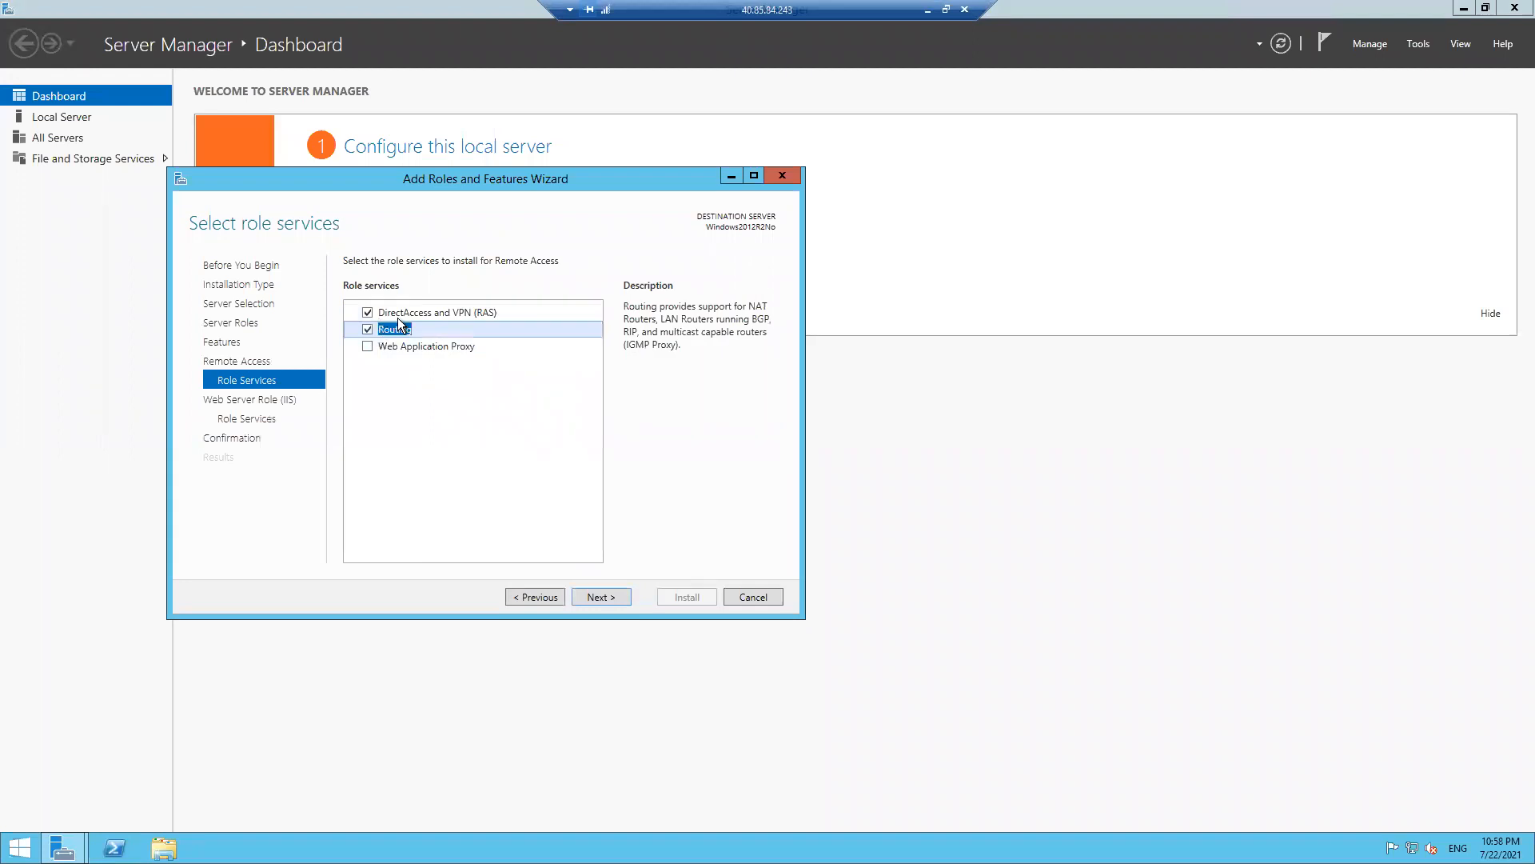
pyautogui.click(611, 597)
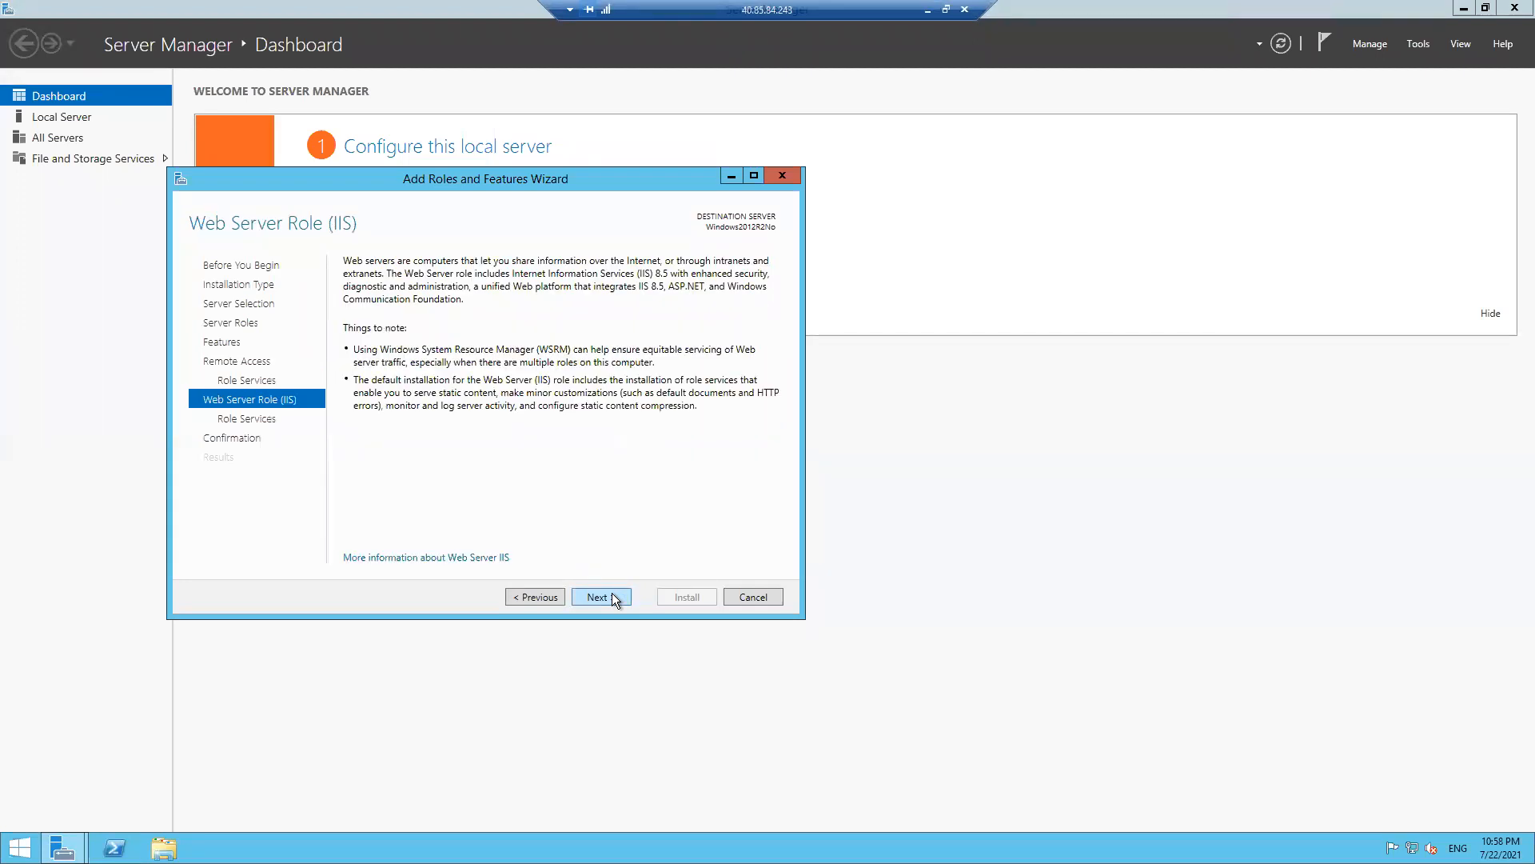
pyautogui.click(612, 598)
pyautogui.click(612, 597)
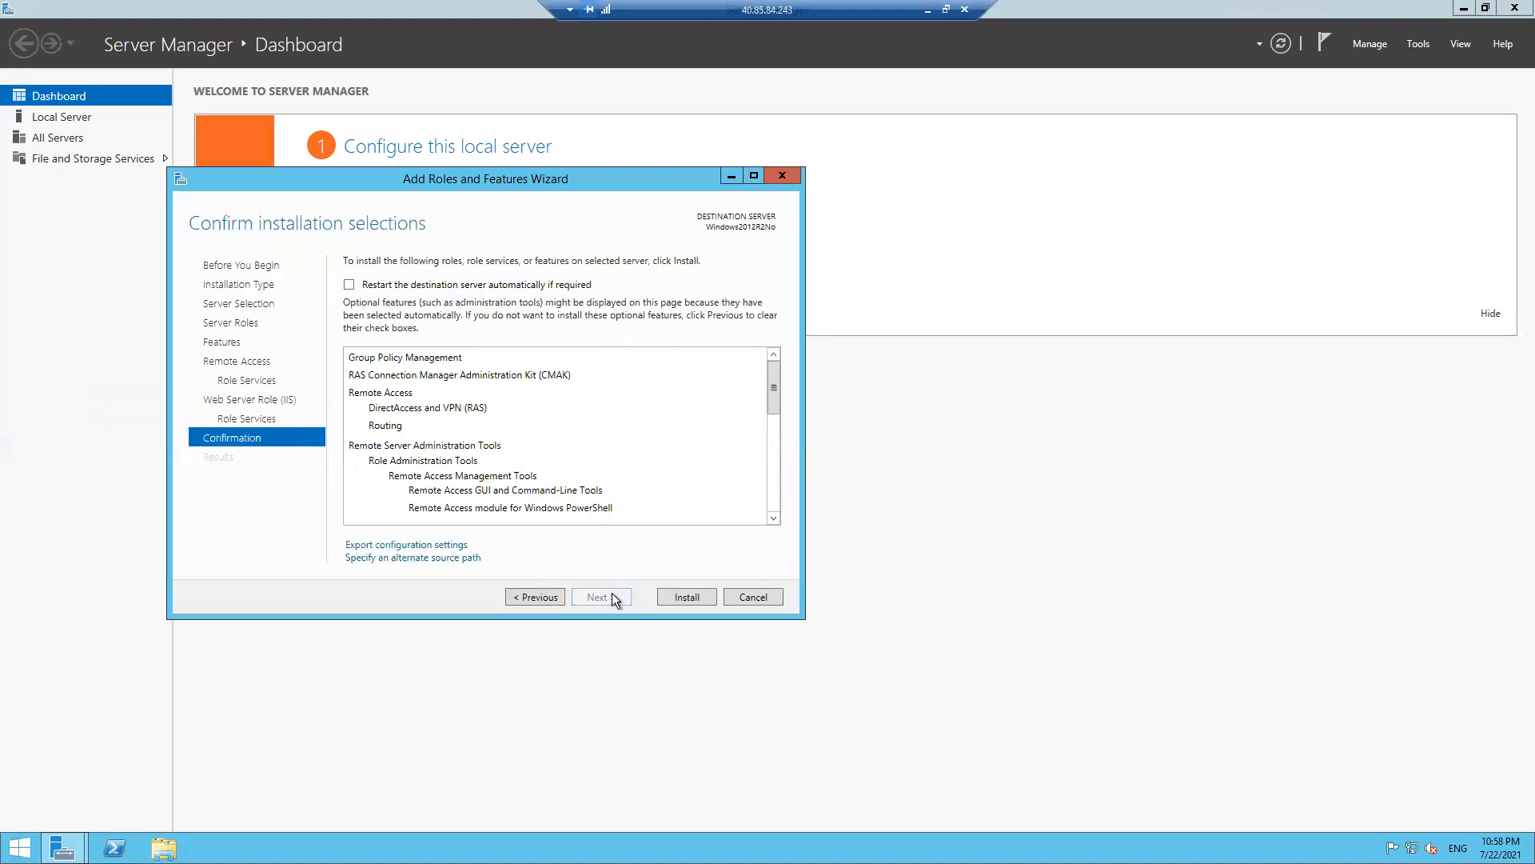
pyautogui.click(687, 598)
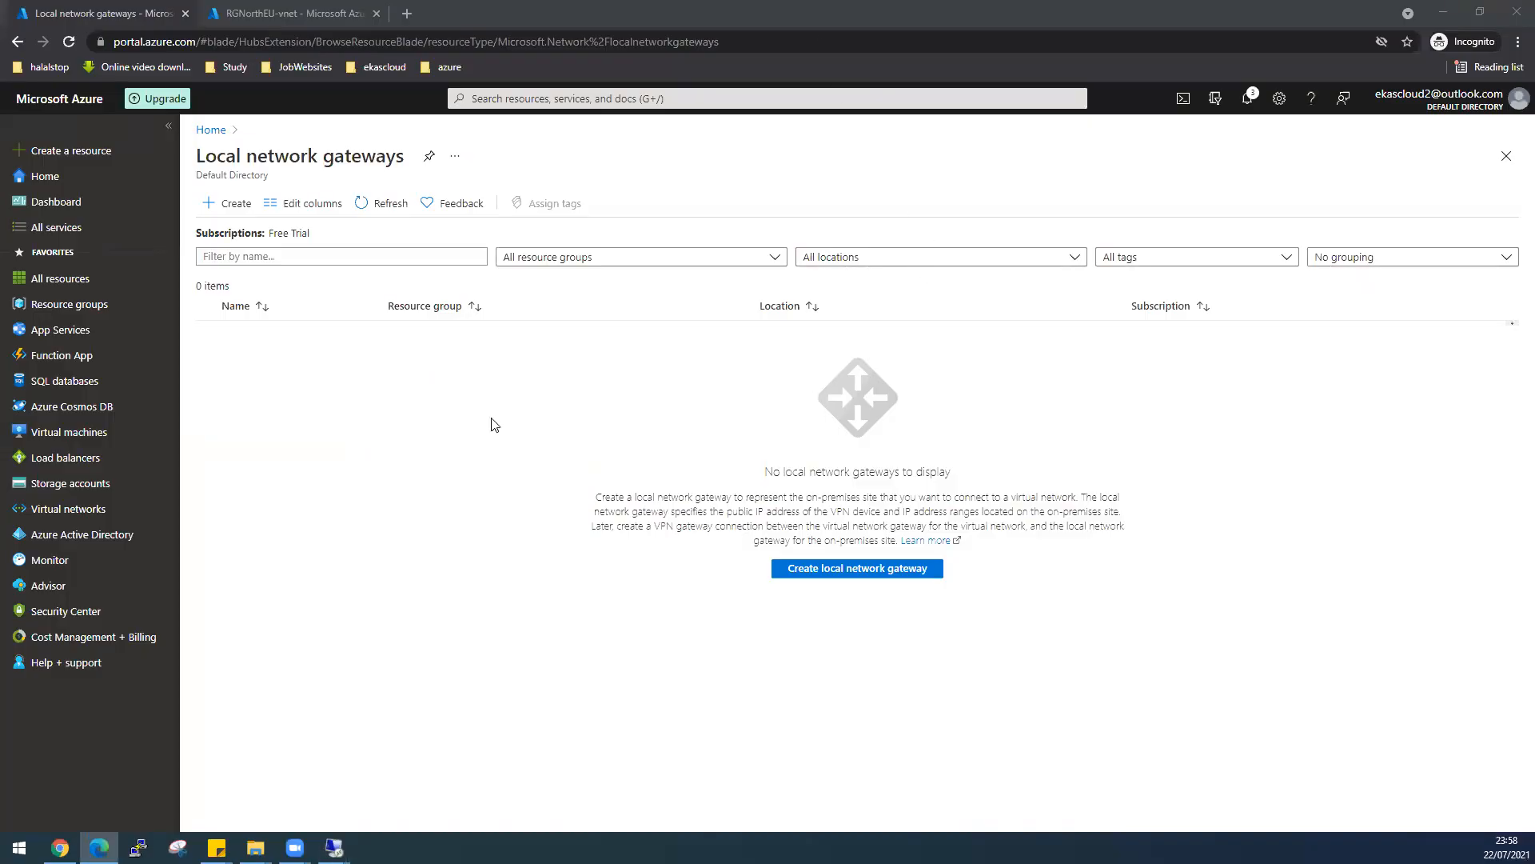
# - Refresh the local network gateways list until LGNew appears in RGNorthEU, East US
pyautogui.click(390, 204)
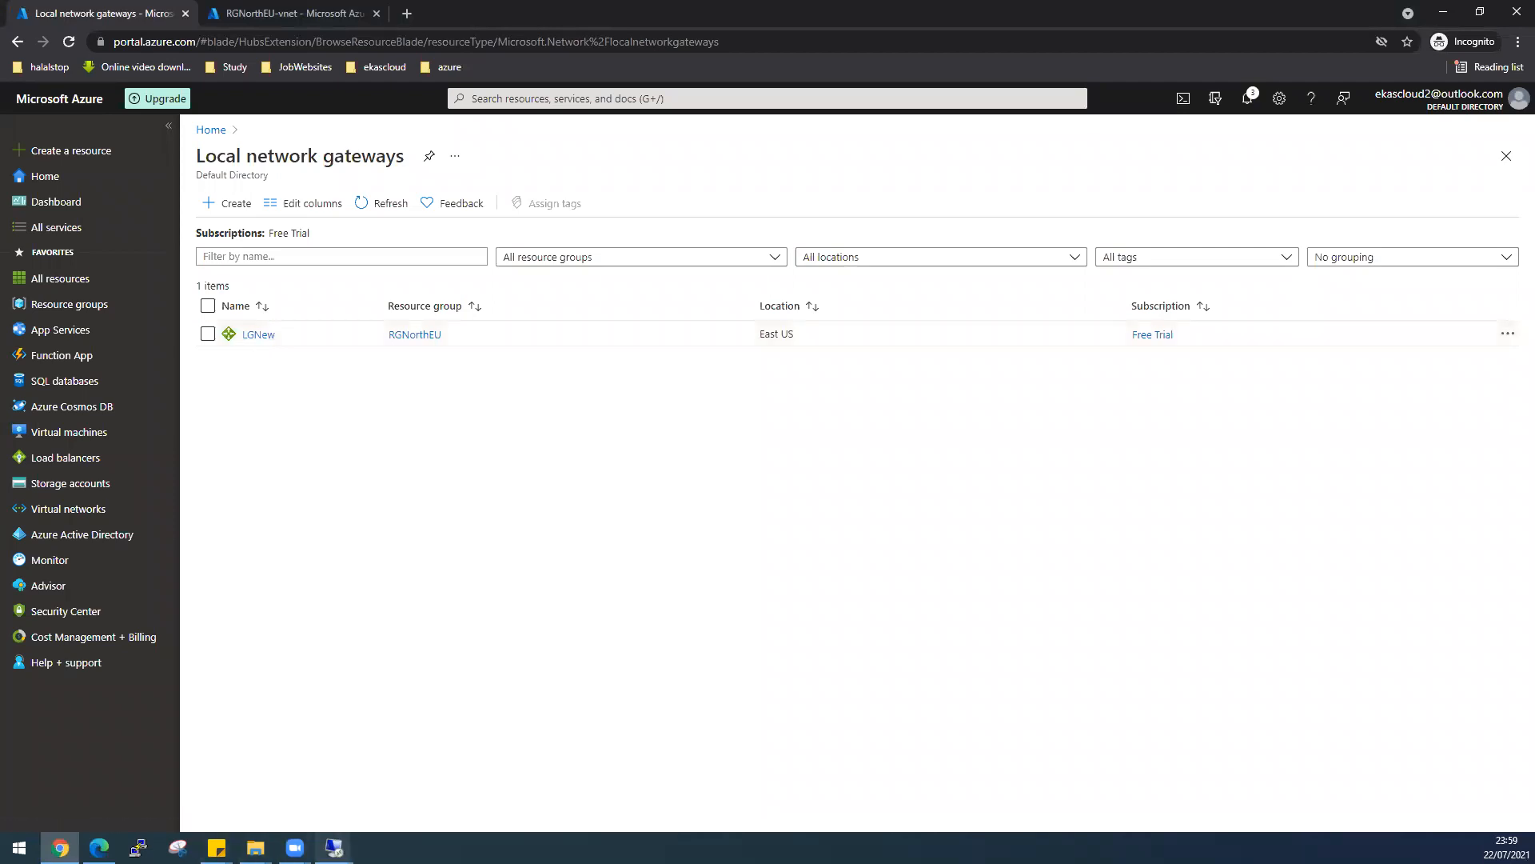
pyautogui.click(334, 848)
pyautogui.click(400, 793)
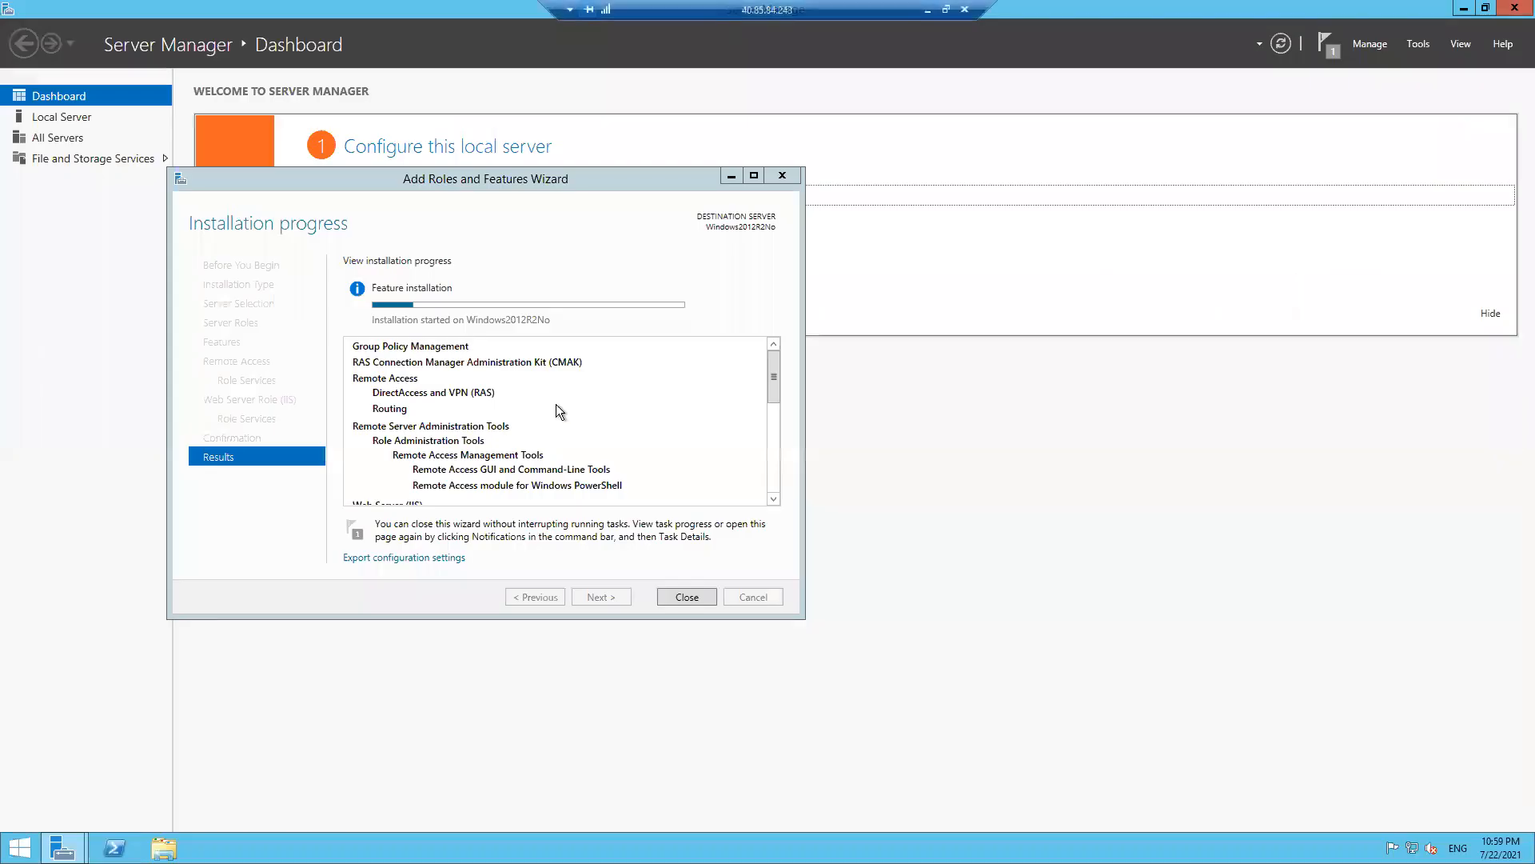
pyautogui.click(928, 9)
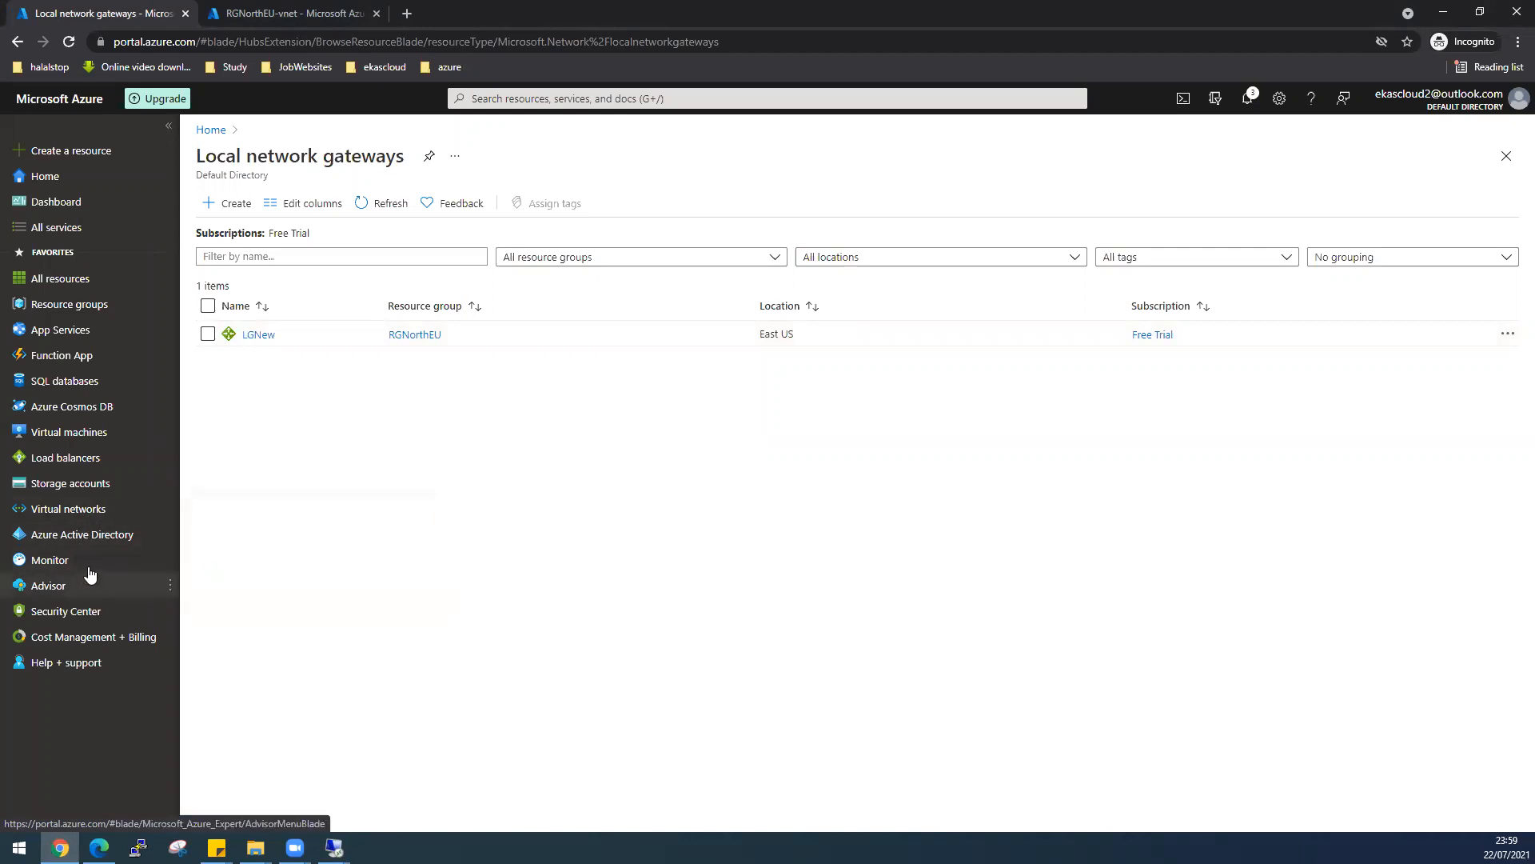
pyautogui.hotkey('alt', 'Tab')
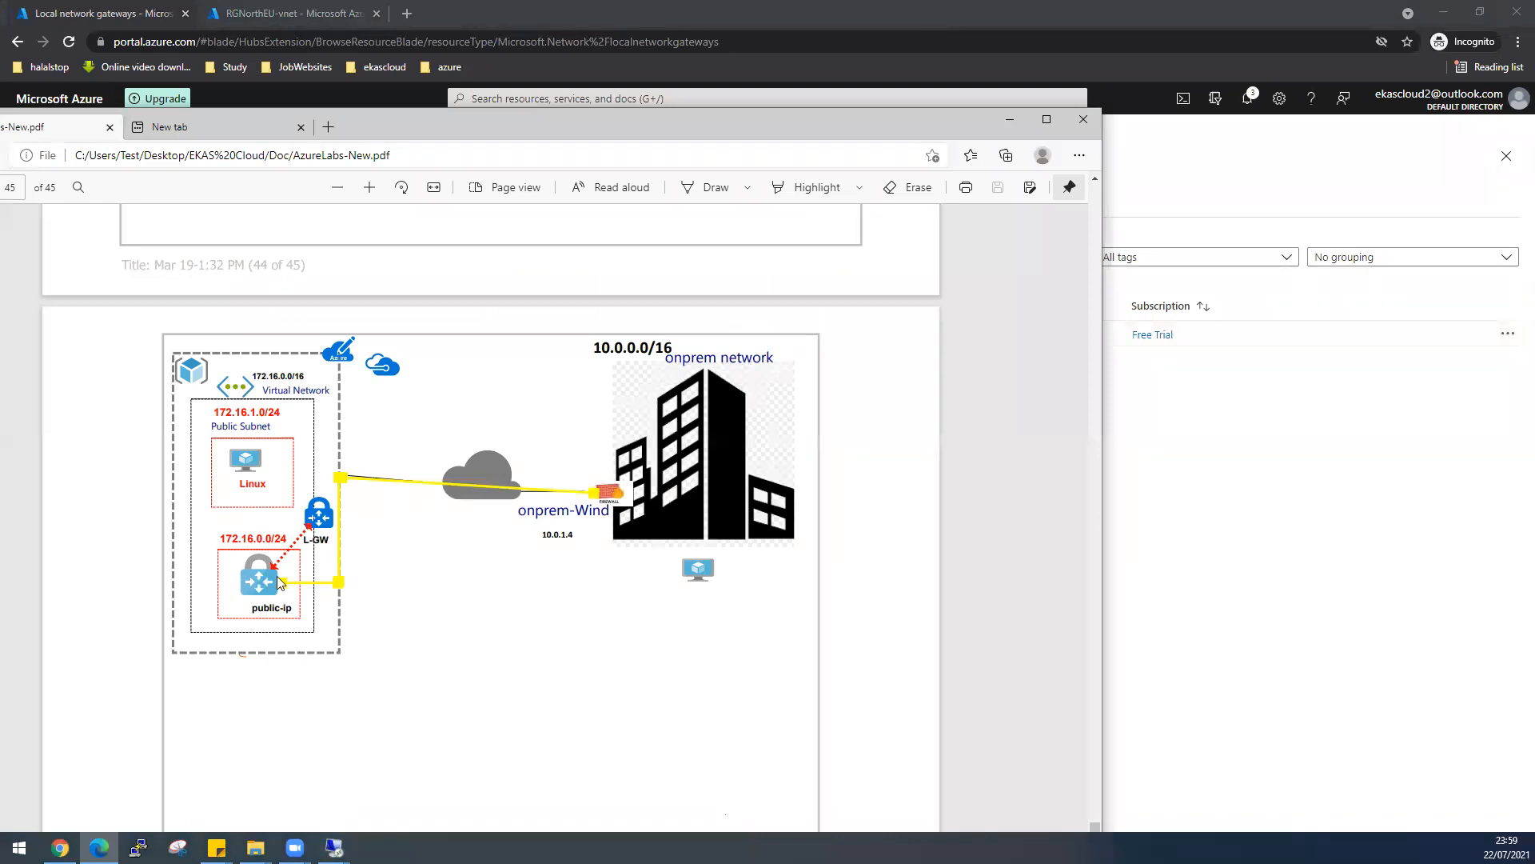
pyautogui.doubleClick(869, 131)
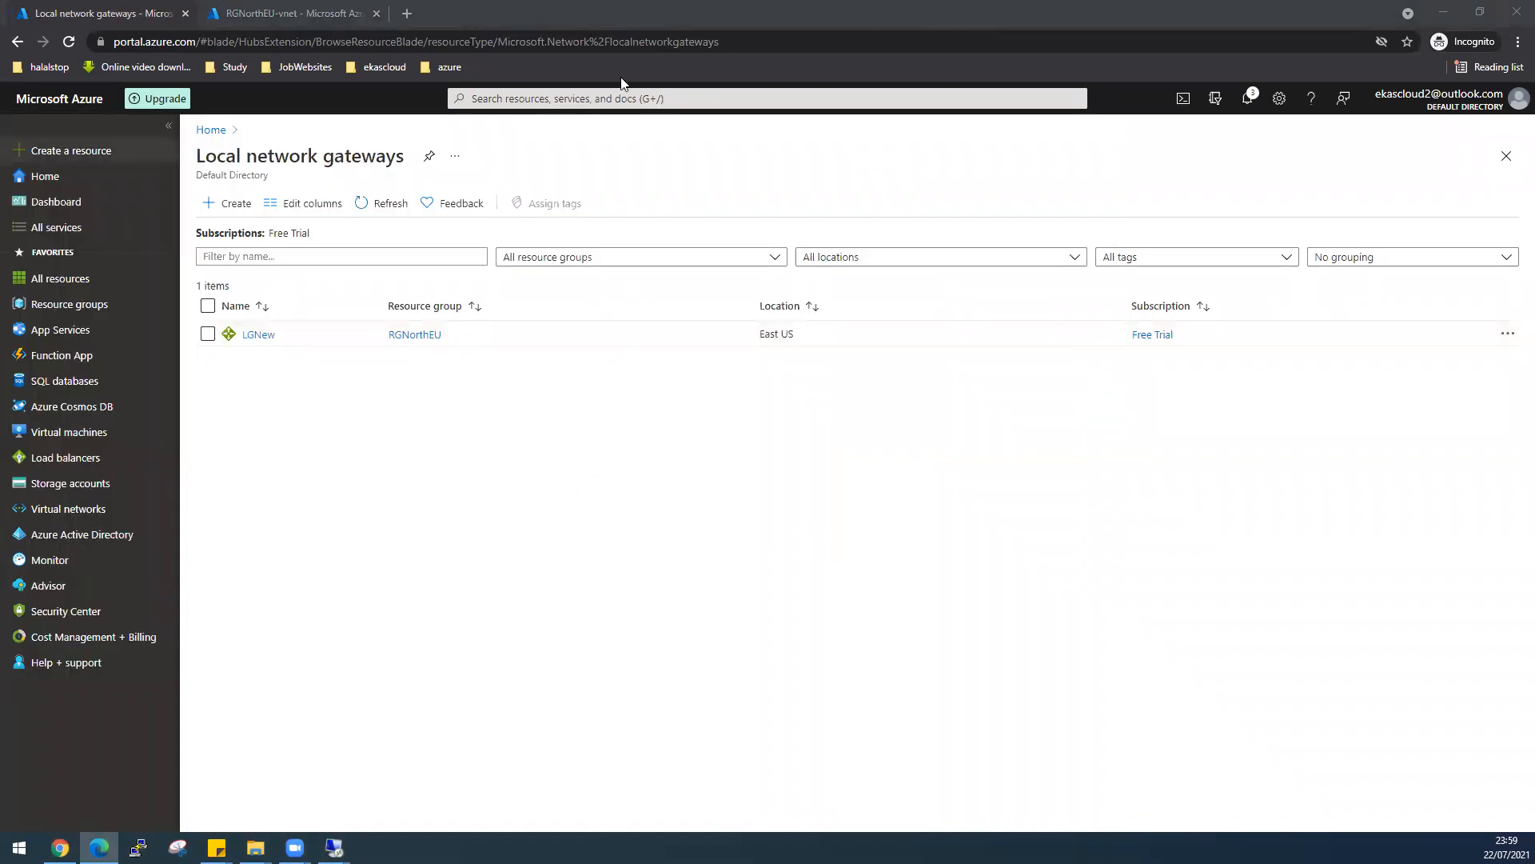
pyautogui.click(592, 95)
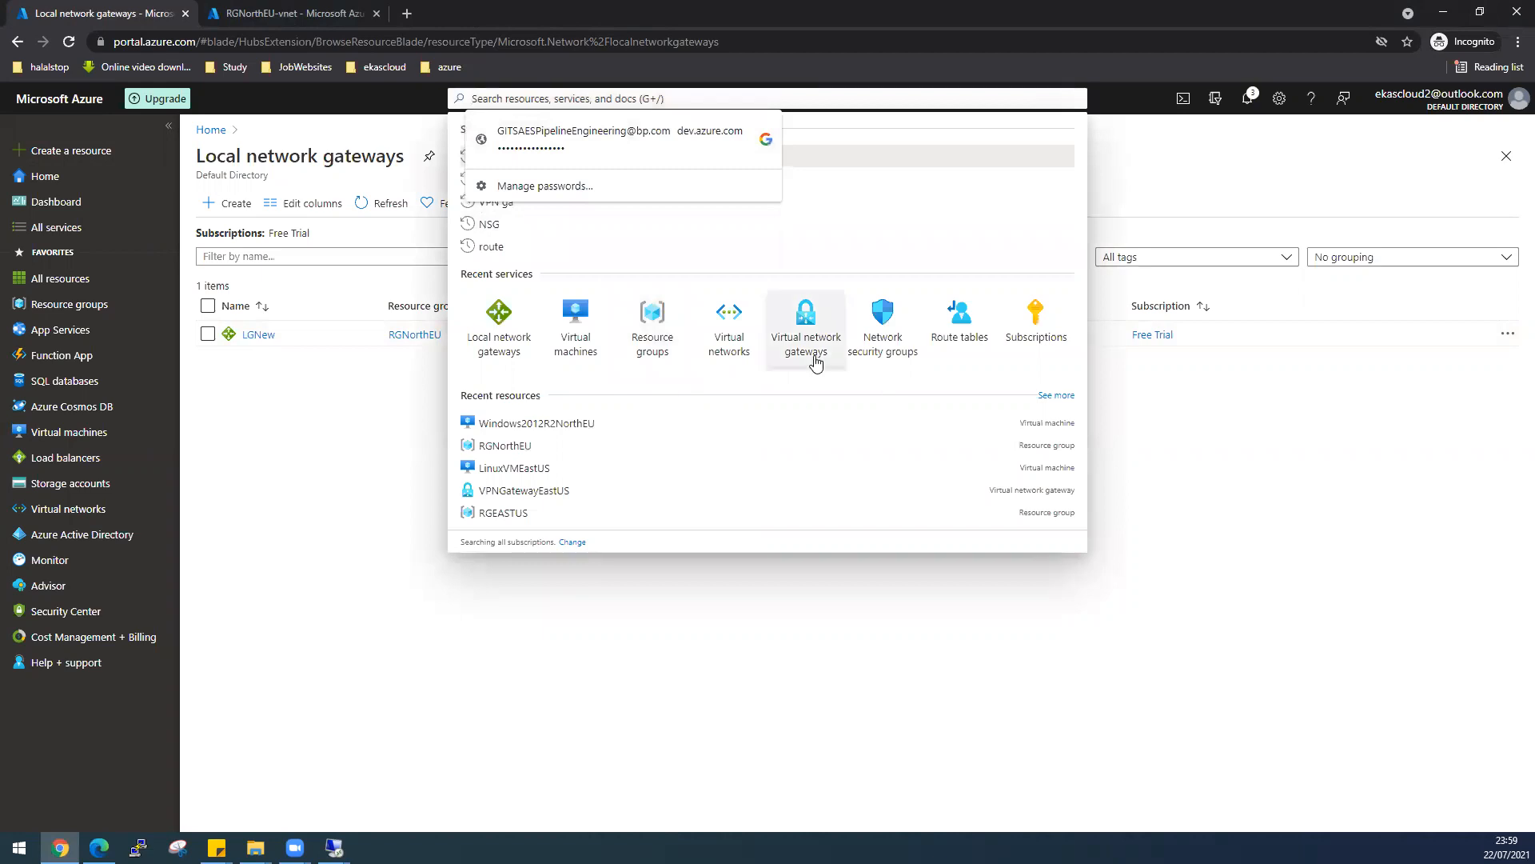
# - Open the VPNGatewayEastUS gateway's Connections page and add a new connection
pyautogui.click(815, 360)
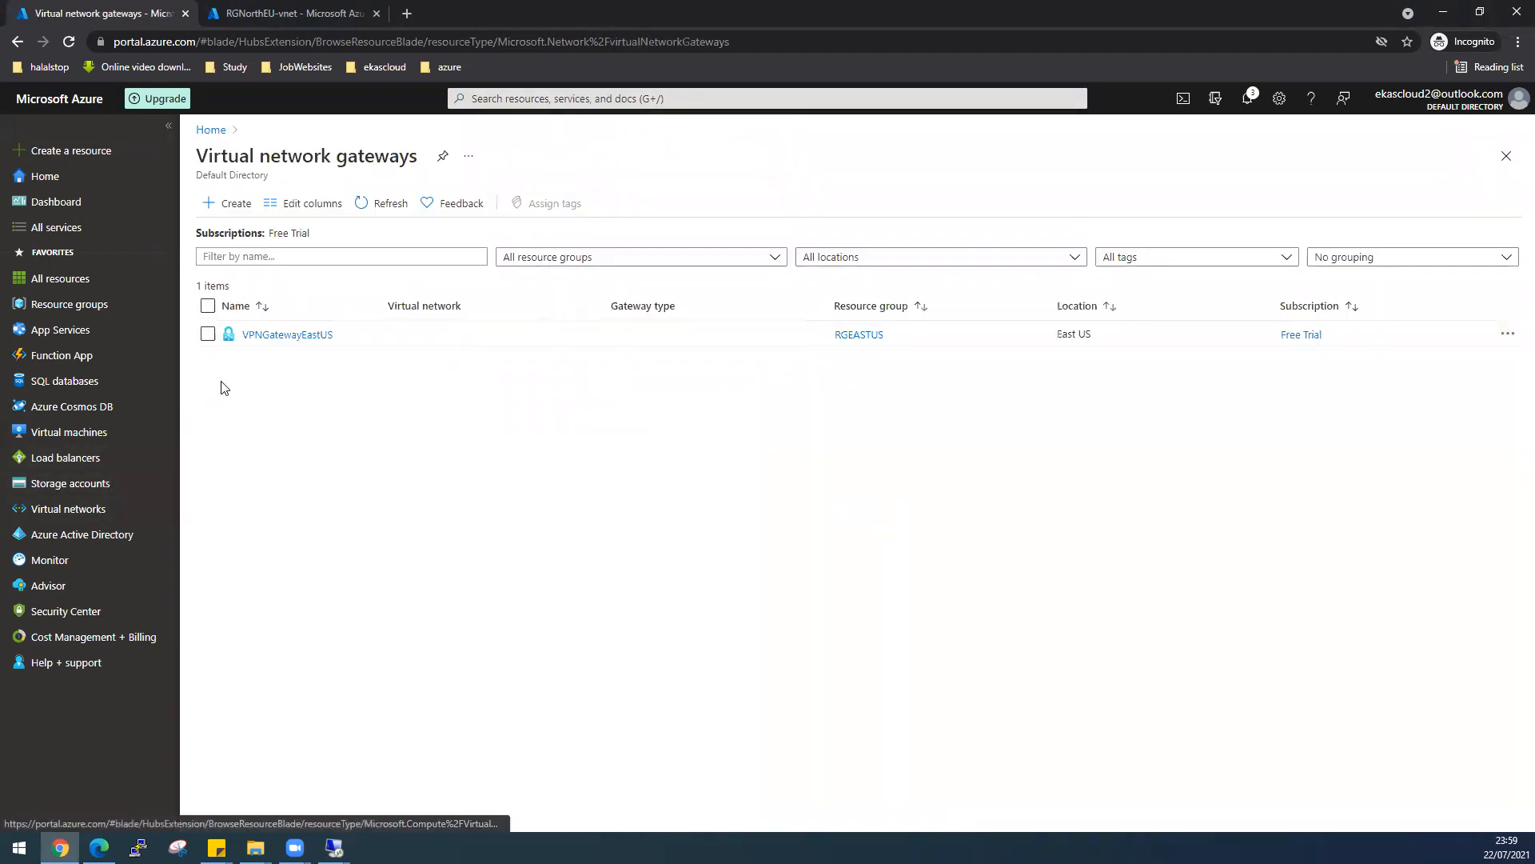
pyautogui.click(266, 336)
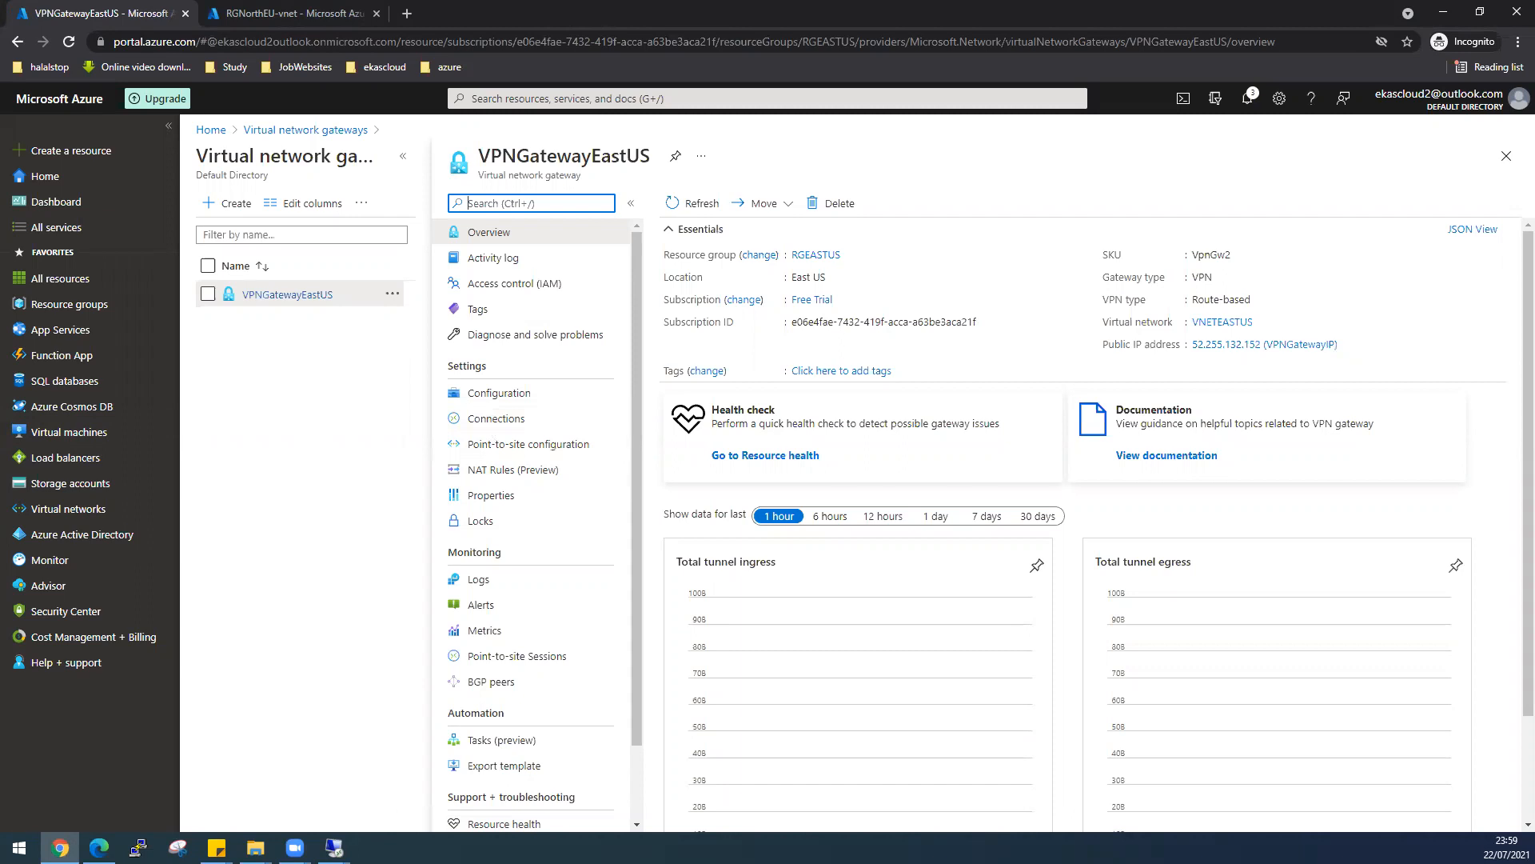
pyautogui.click(606, 420)
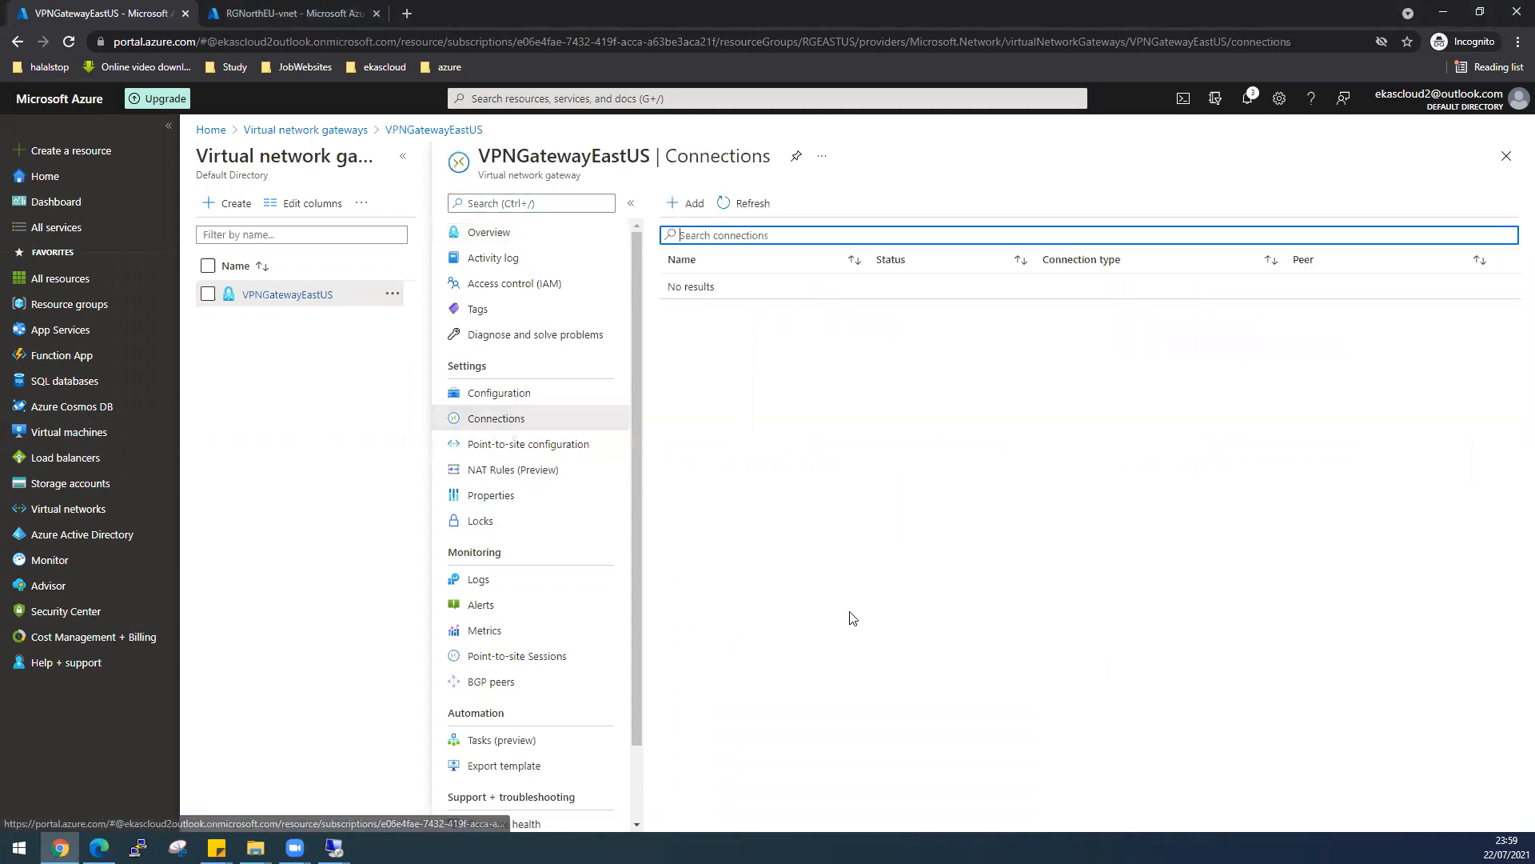
pyautogui.click(693, 204)
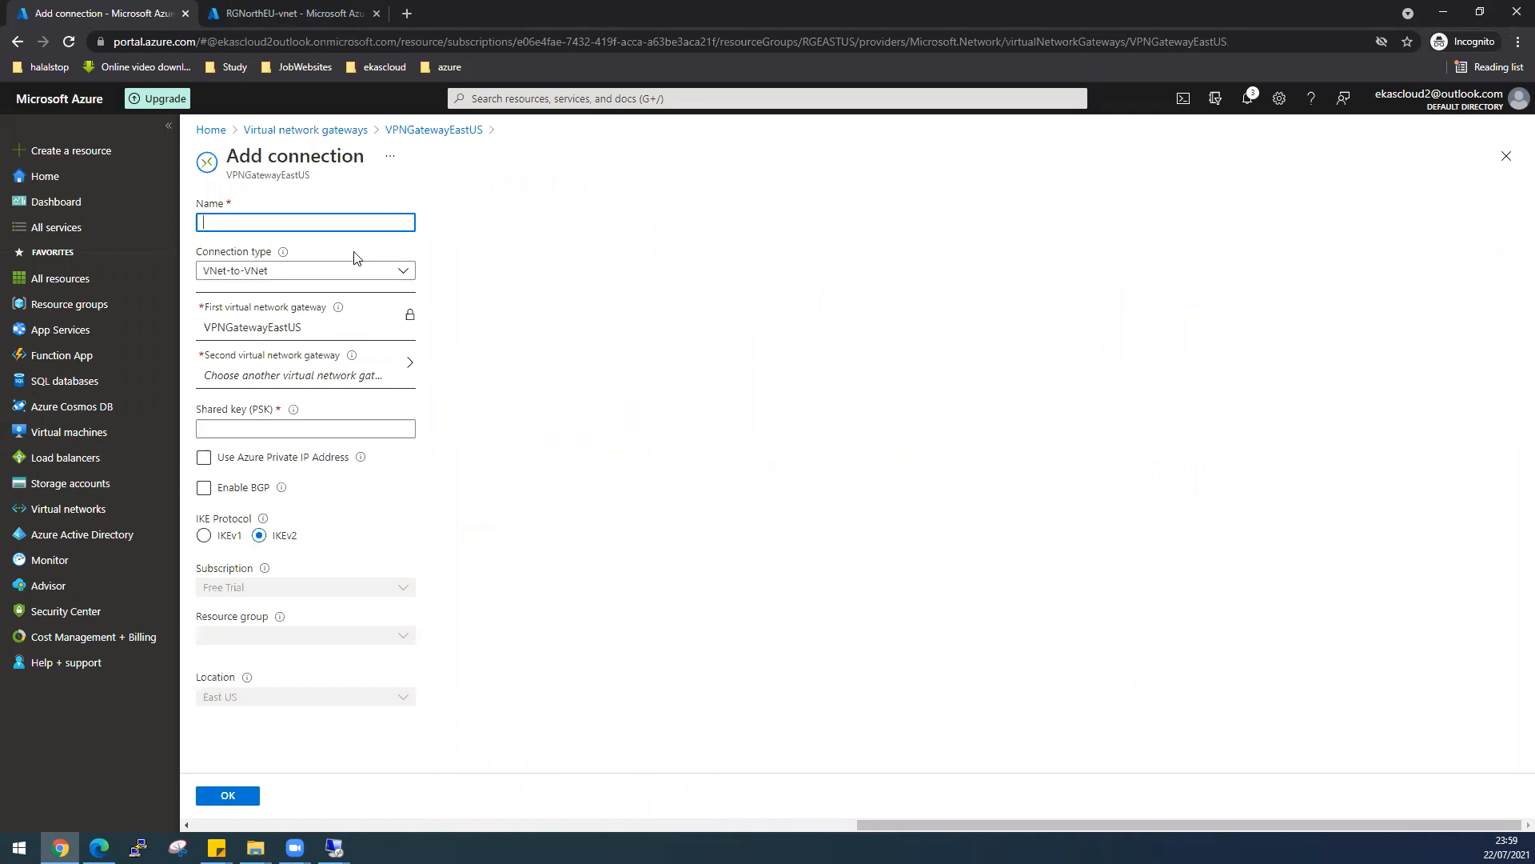
# - Create the Site-to-site (IPsec) connection Azure-to-Onprem to LGNew, entering the shared key
pyautogui.write('Azure-to-Onprem')
pyautogui.click(224, 272)
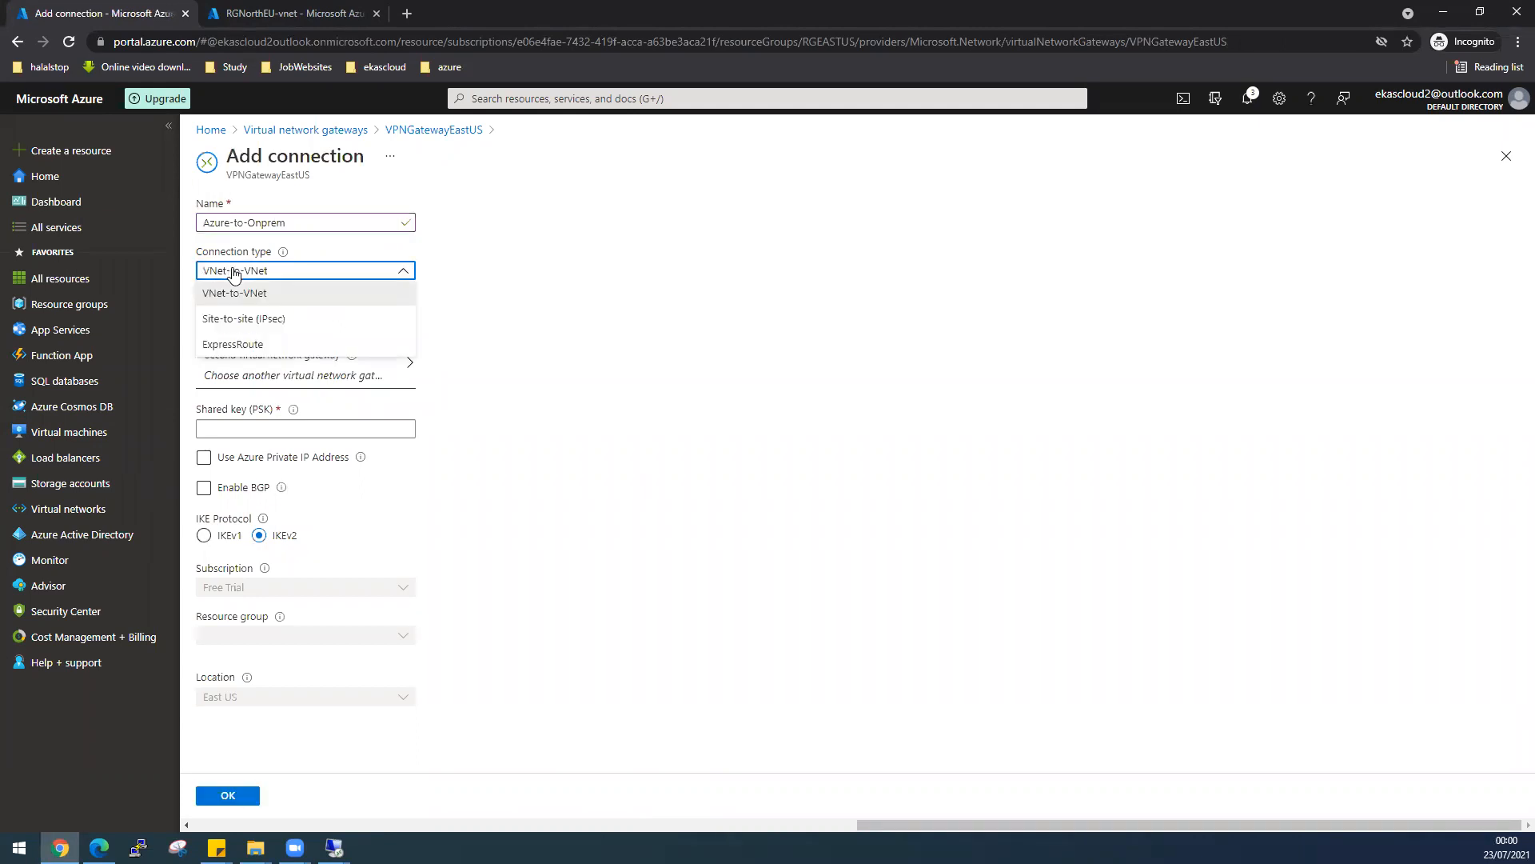
pyautogui.click(249, 321)
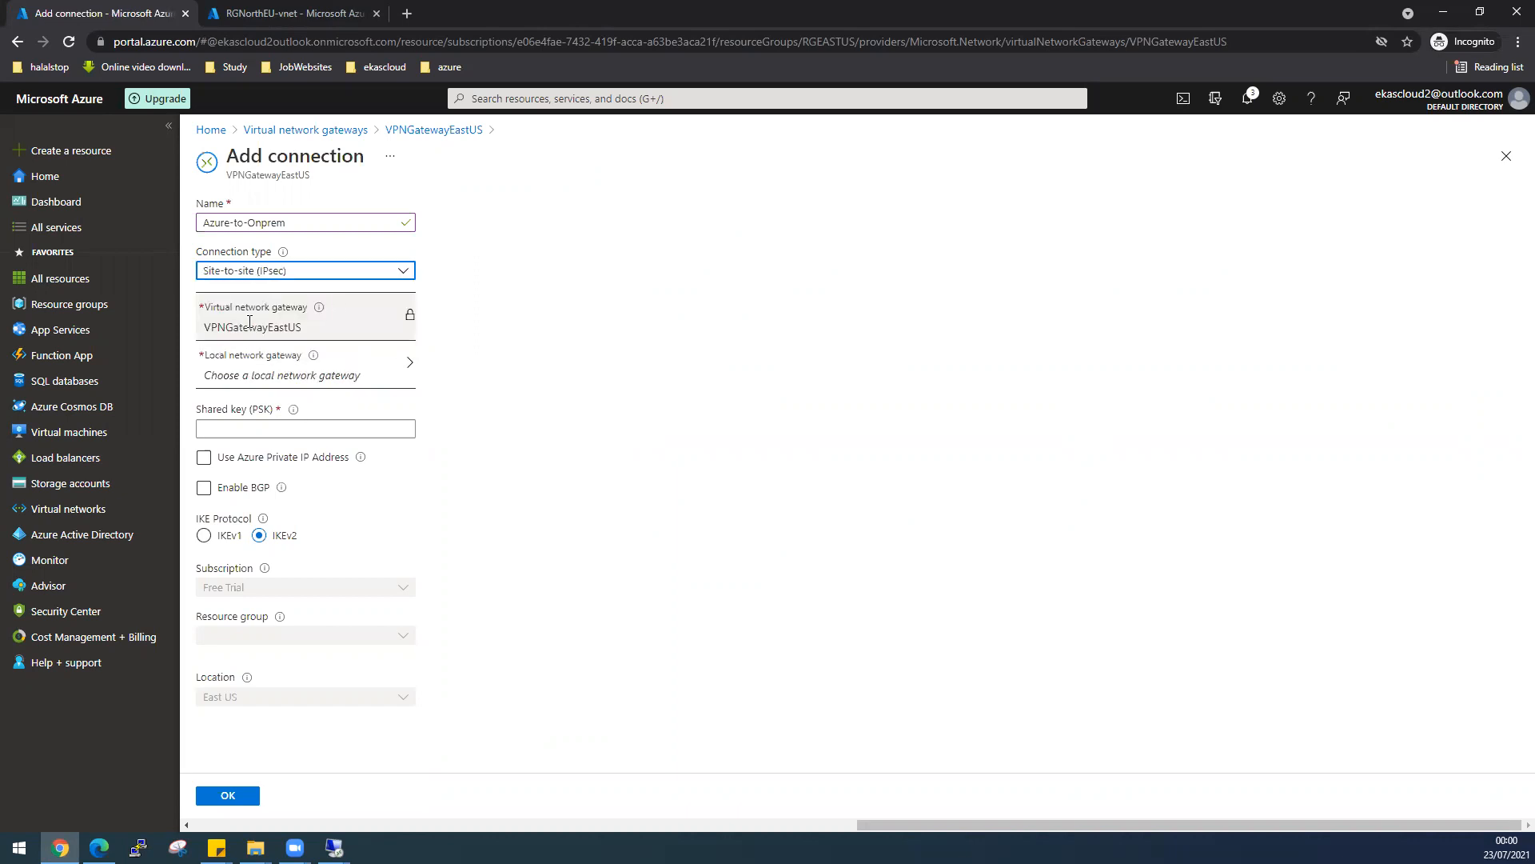
pyautogui.click(336, 376)
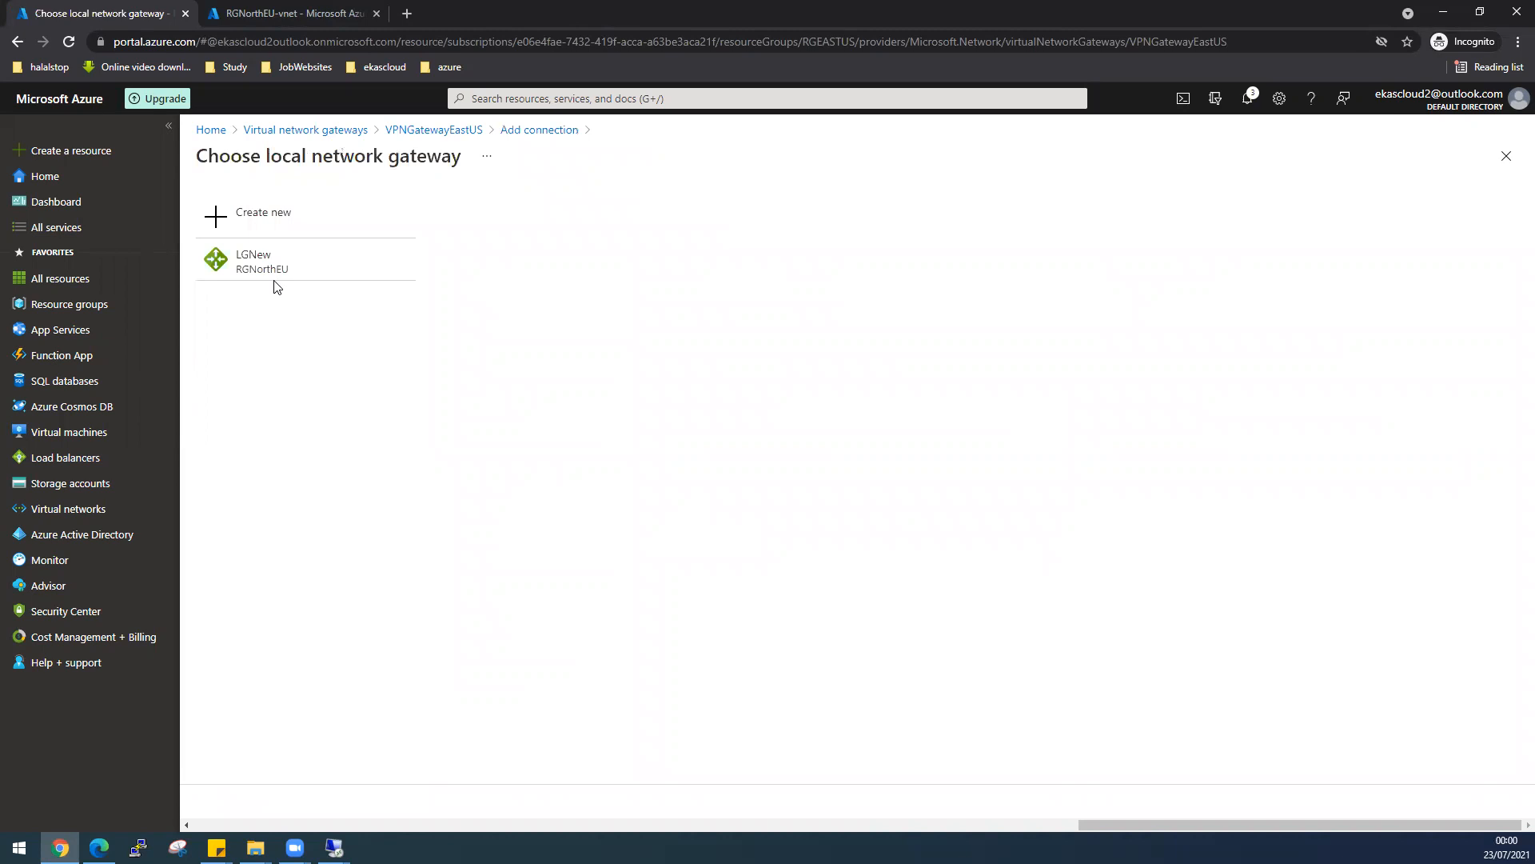
pyautogui.click(264, 260)
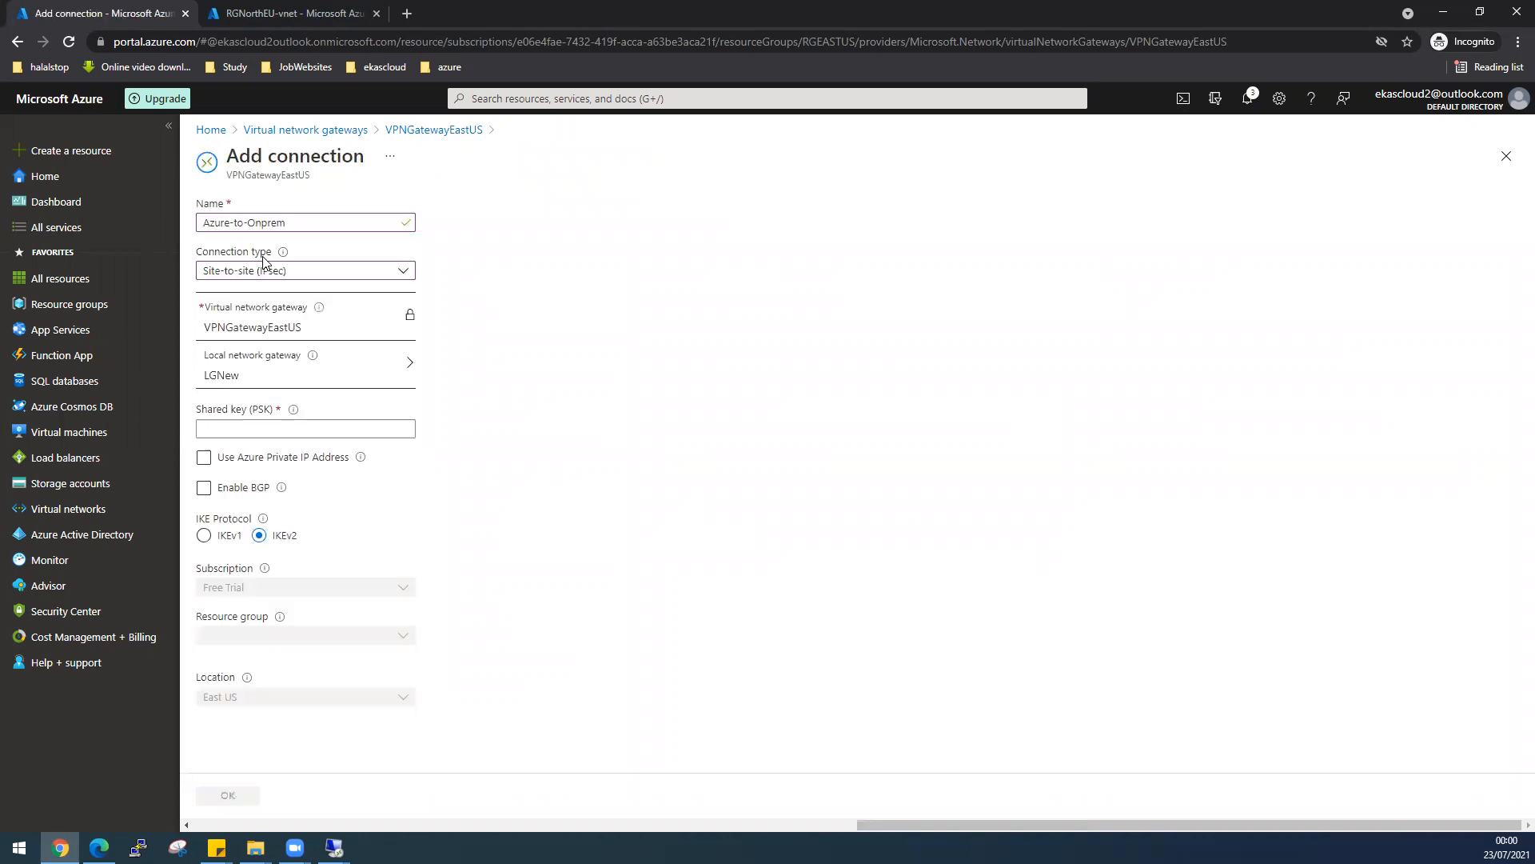
pyautogui.click(307, 428)
pyautogui.write('1234')
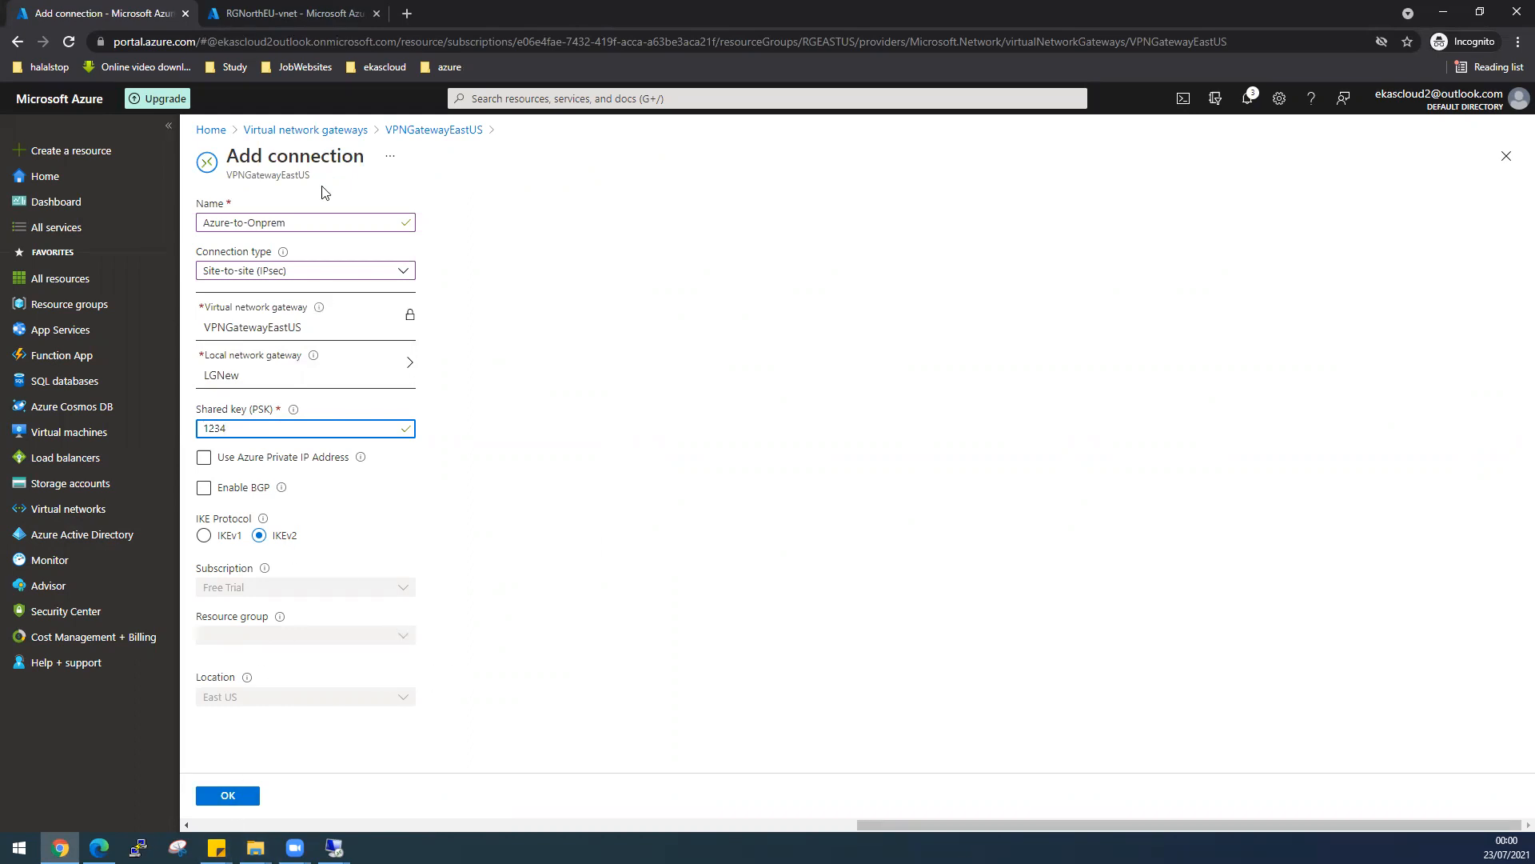
pyautogui.click(240, 795)
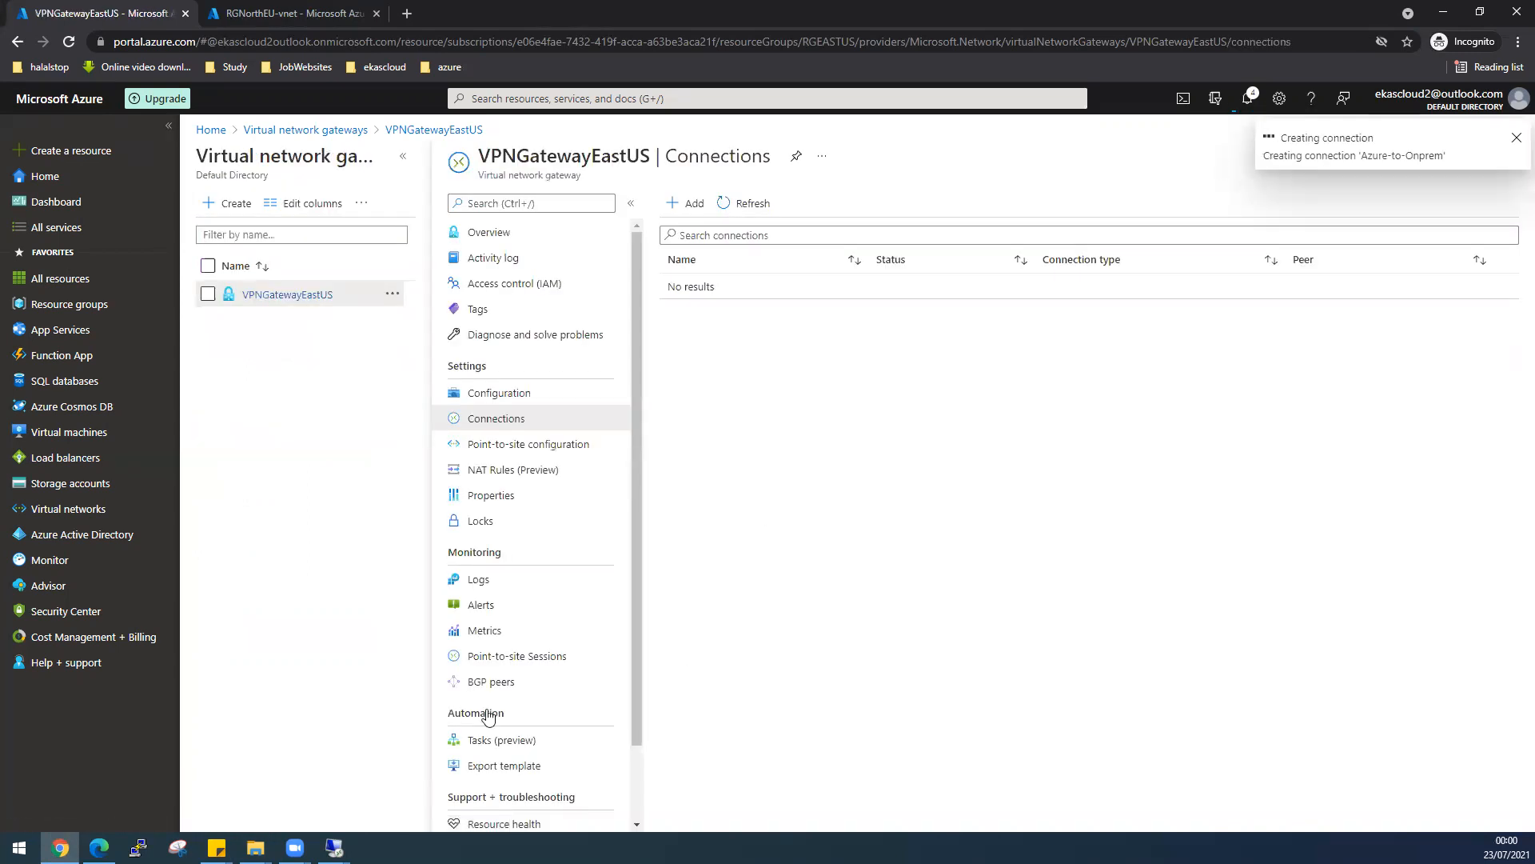
pyautogui.moveTo(334, 848)
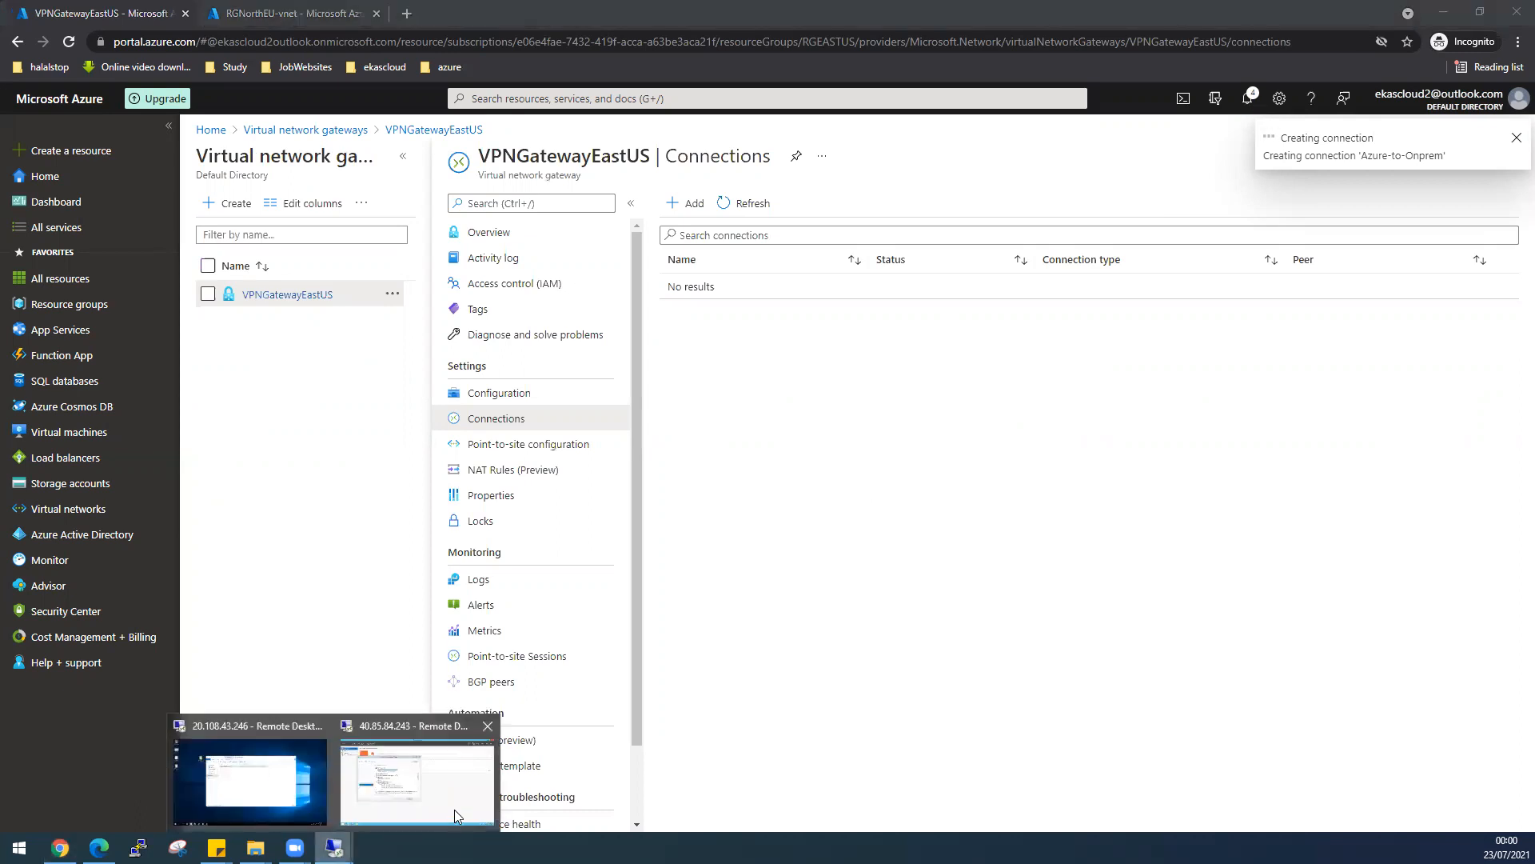
# - Close the finished role installation wizard on the on-prem server's remote session
pyautogui.click(452, 787)
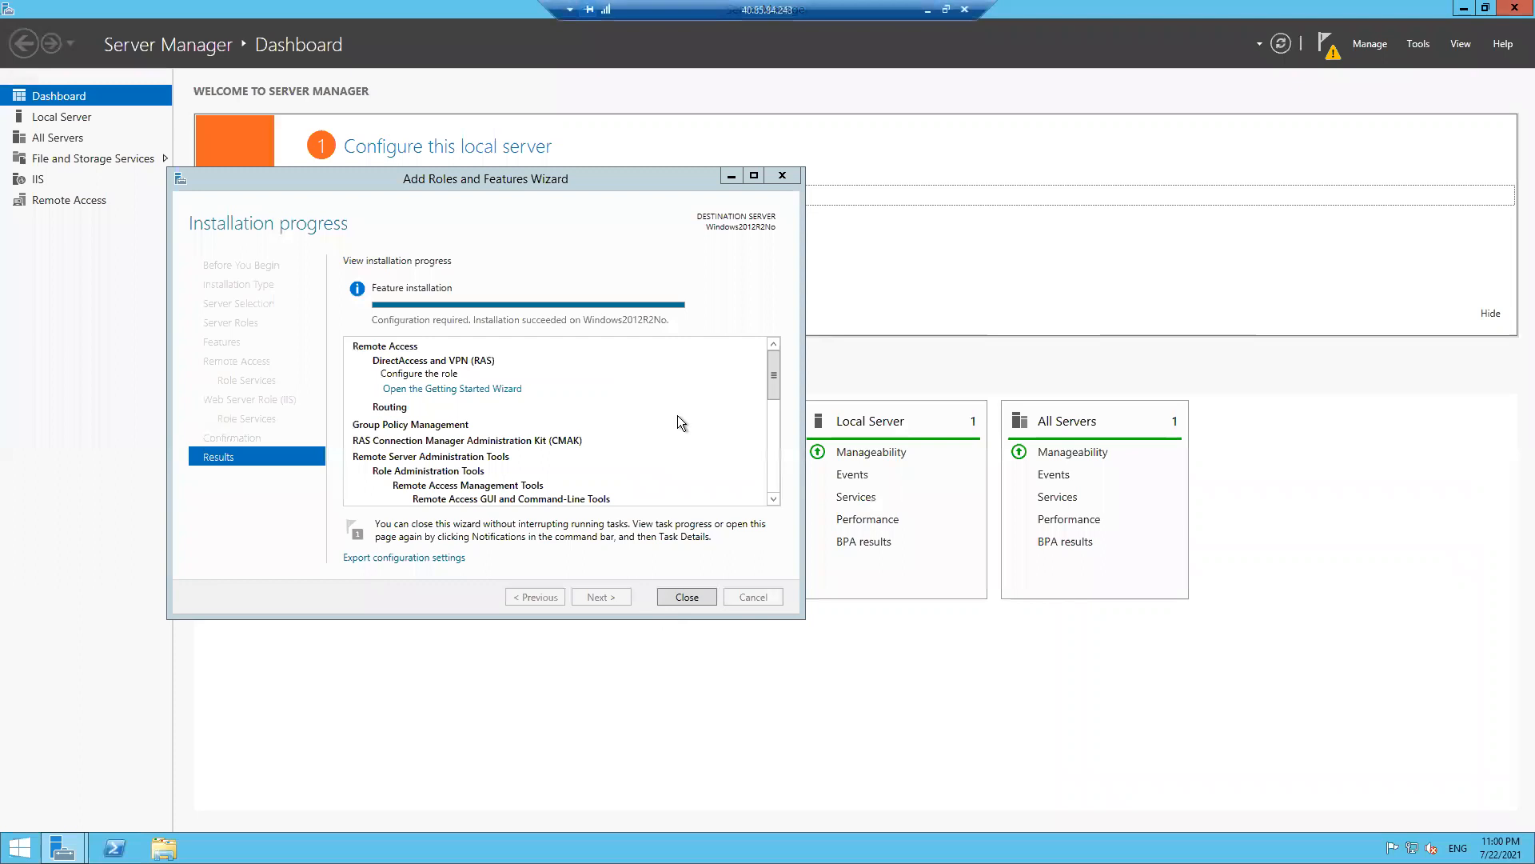
pyautogui.click(688, 598)
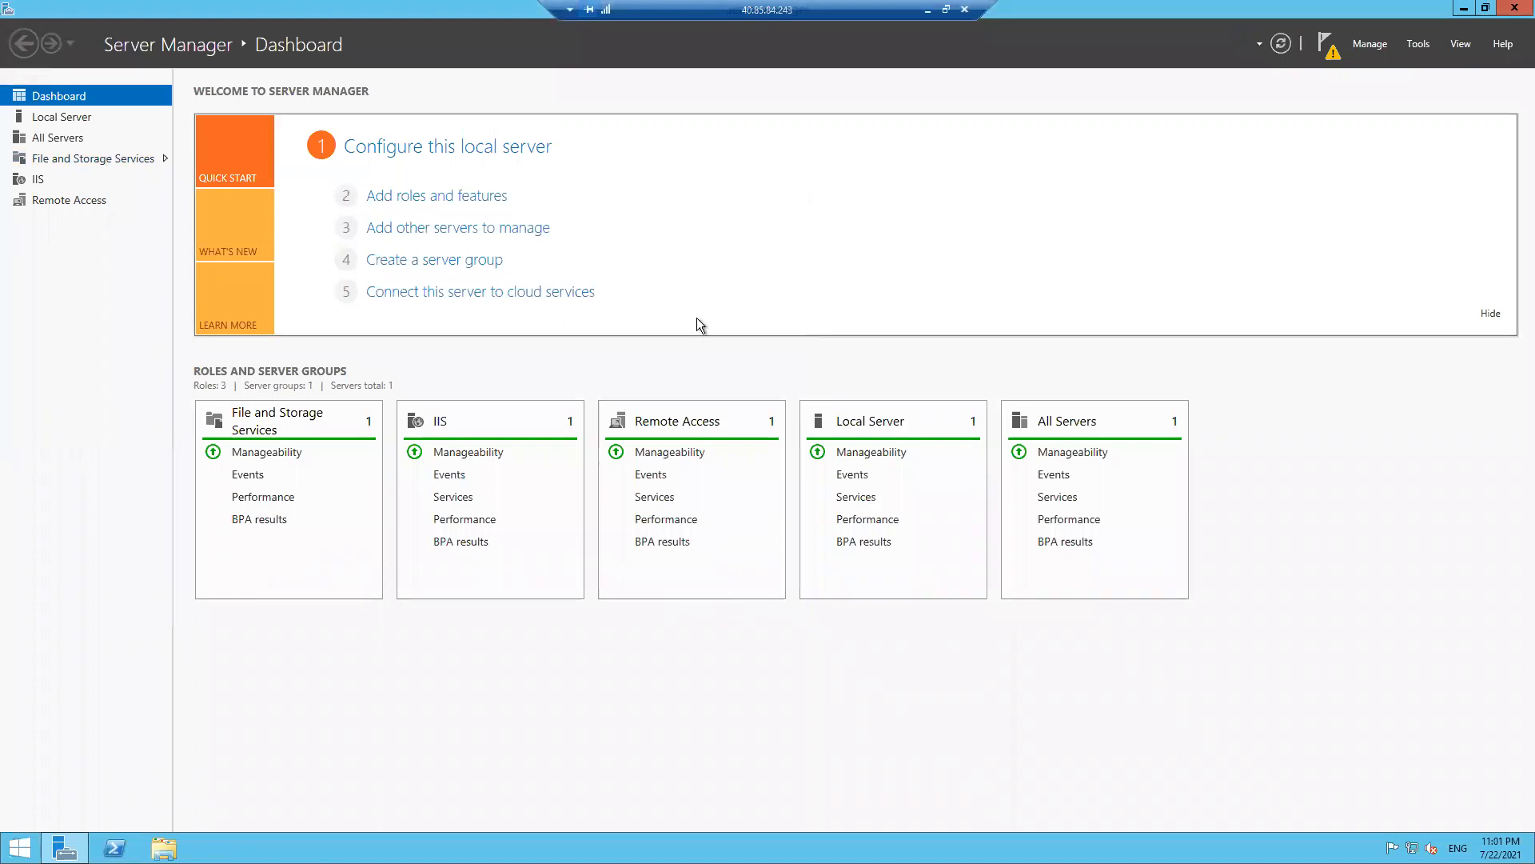
pyautogui.click(1423, 47)
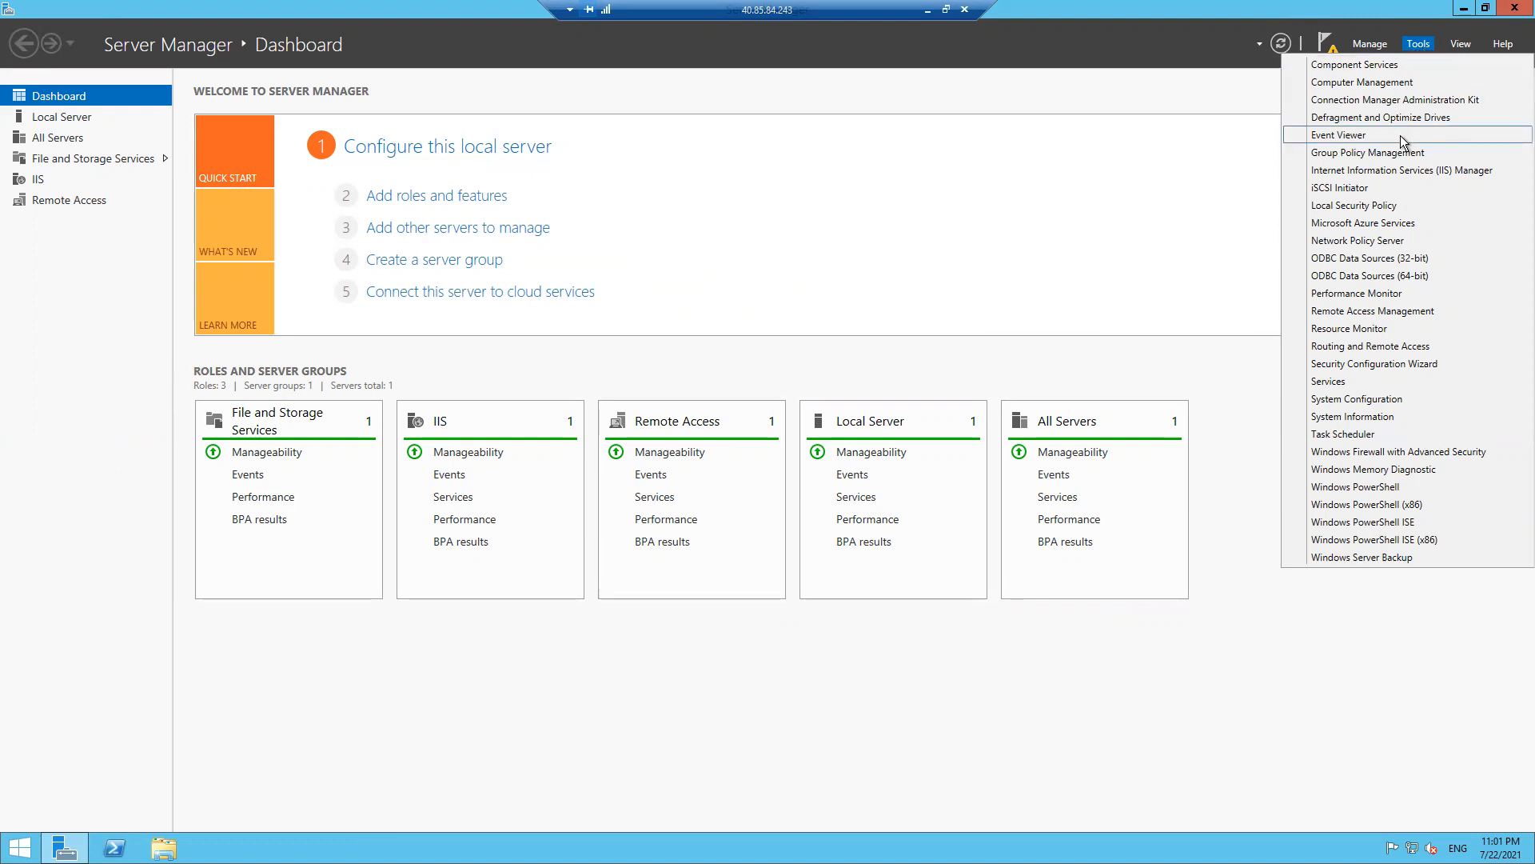
# - Launch Routing and Remote Access and bring up the Windows2012R2No (local) server's actions
pyautogui.click(1379, 347)
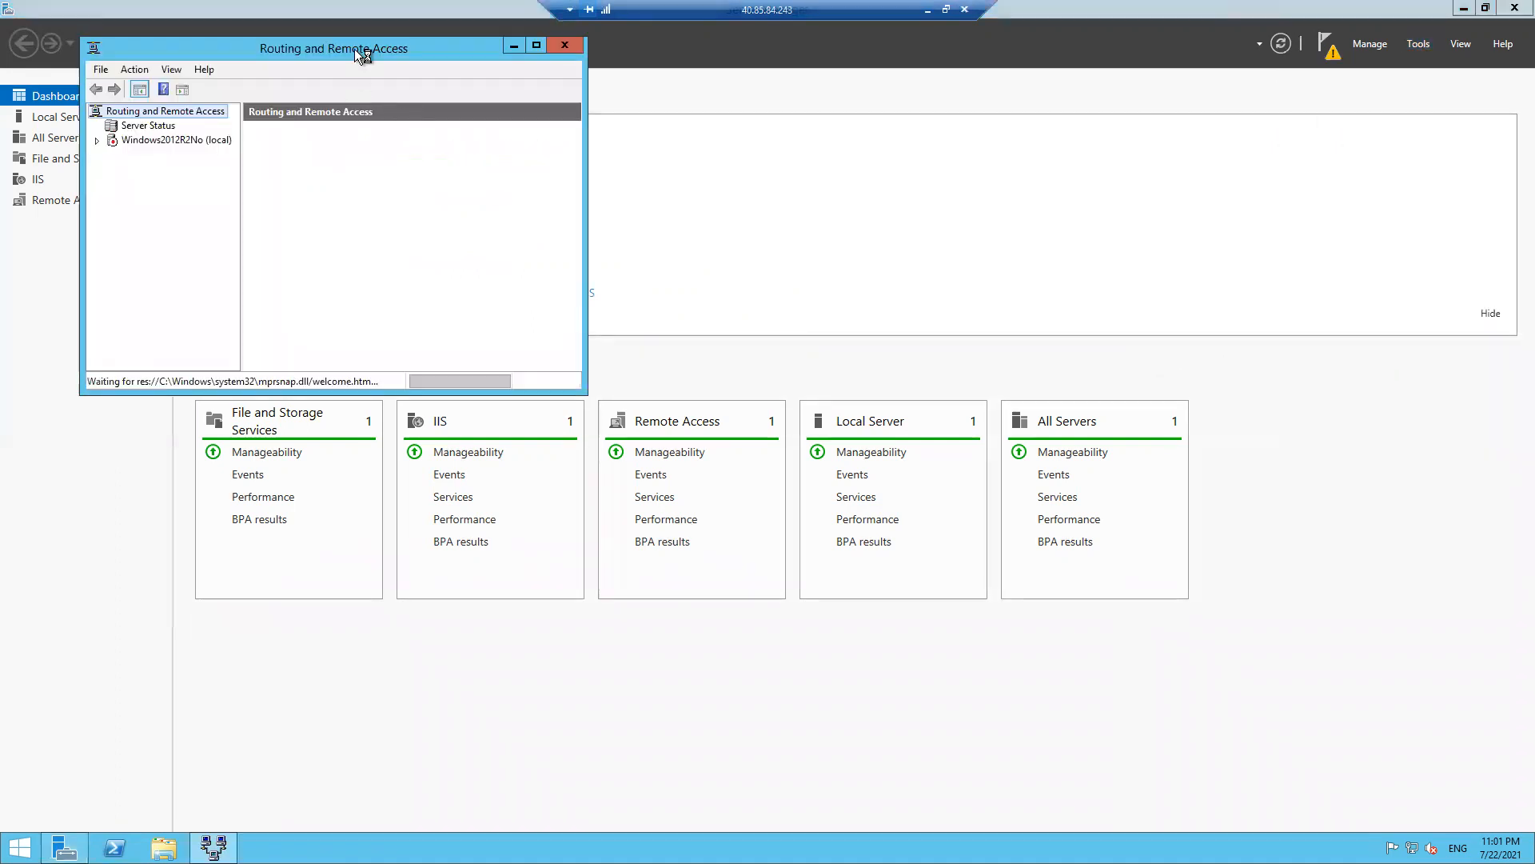
pyautogui.moveTo(360, 50); pyautogui.dragTo(533, 272)
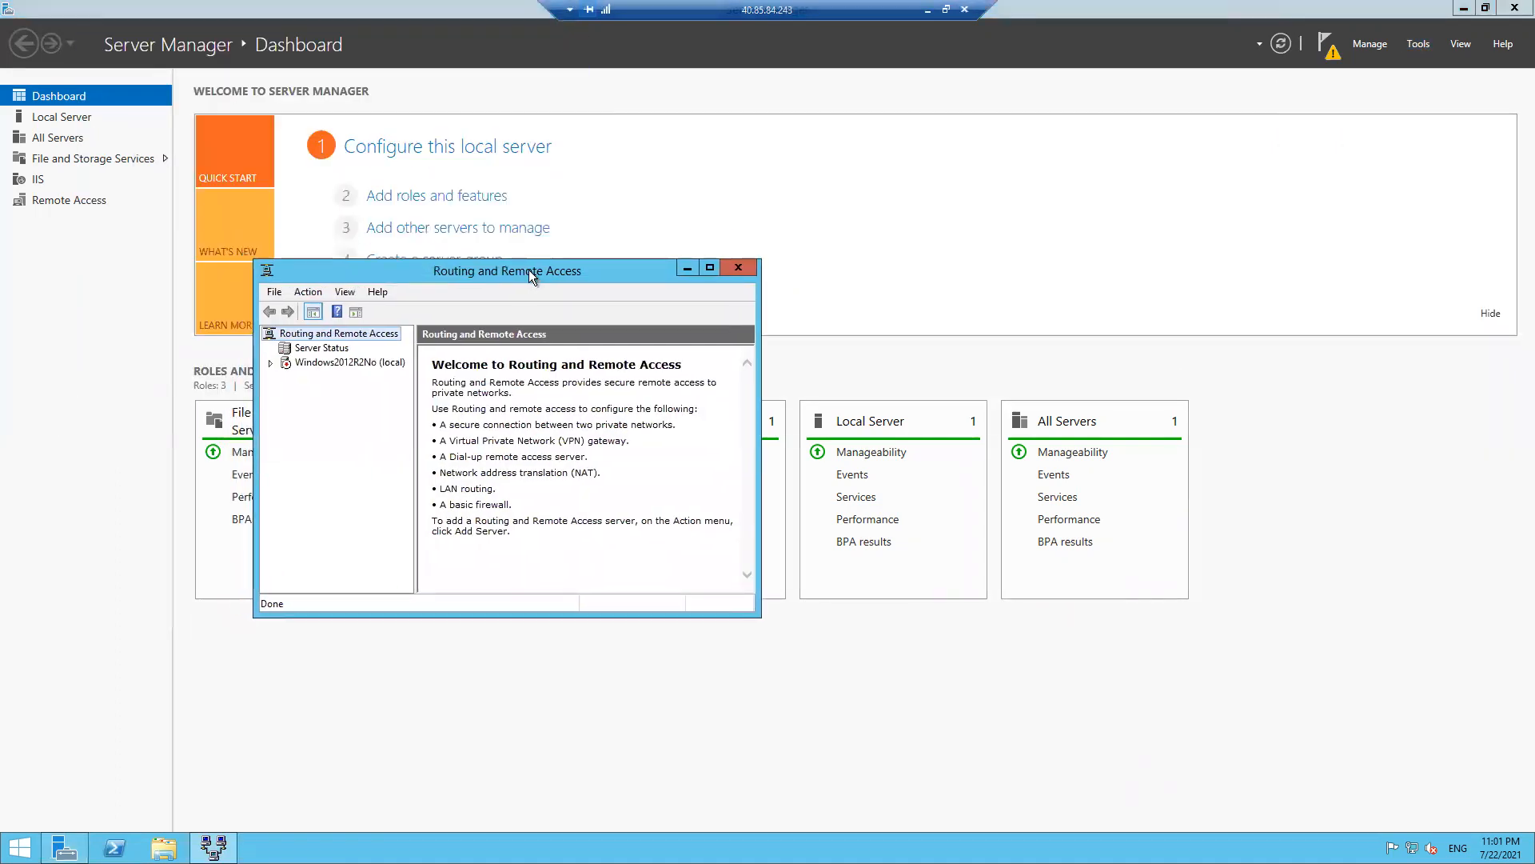
pyautogui.rightClick(335, 338)
pyautogui.rightClick(310, 350)
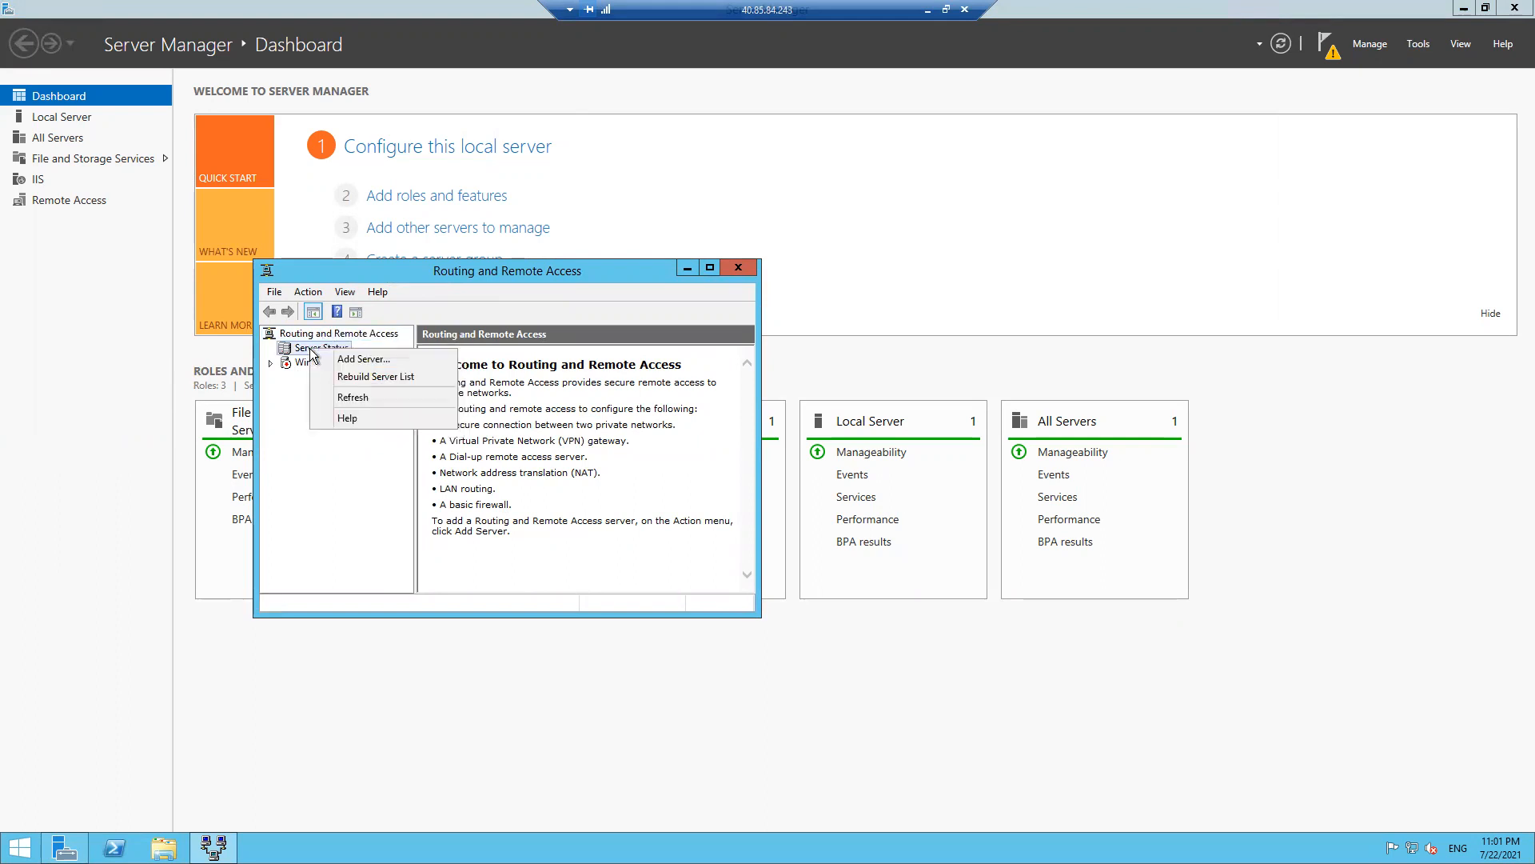
pyautogui.click(363, 359)
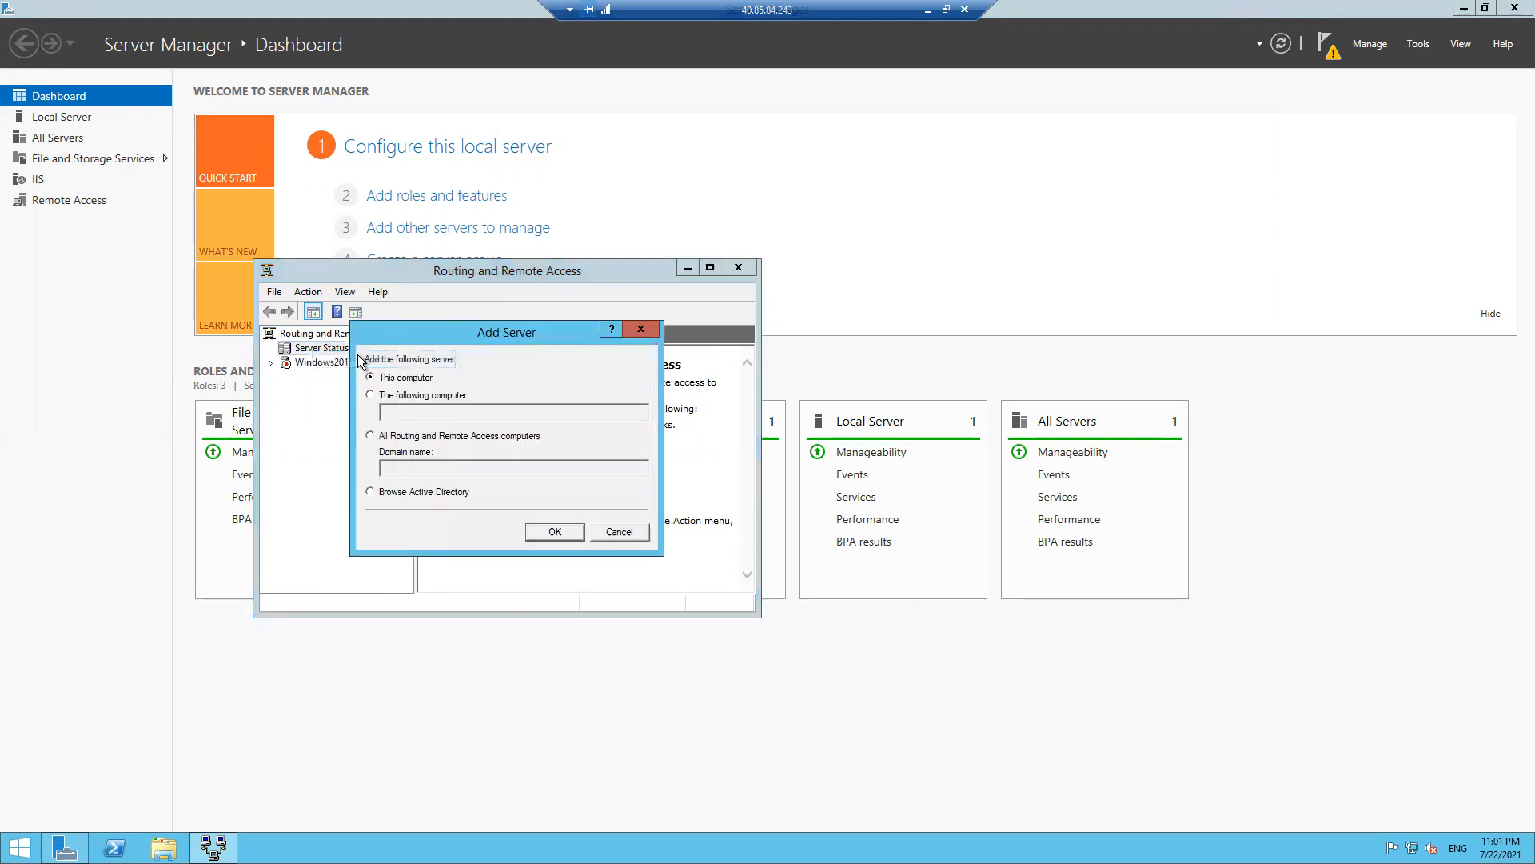
pyautogui.click(400, 397)
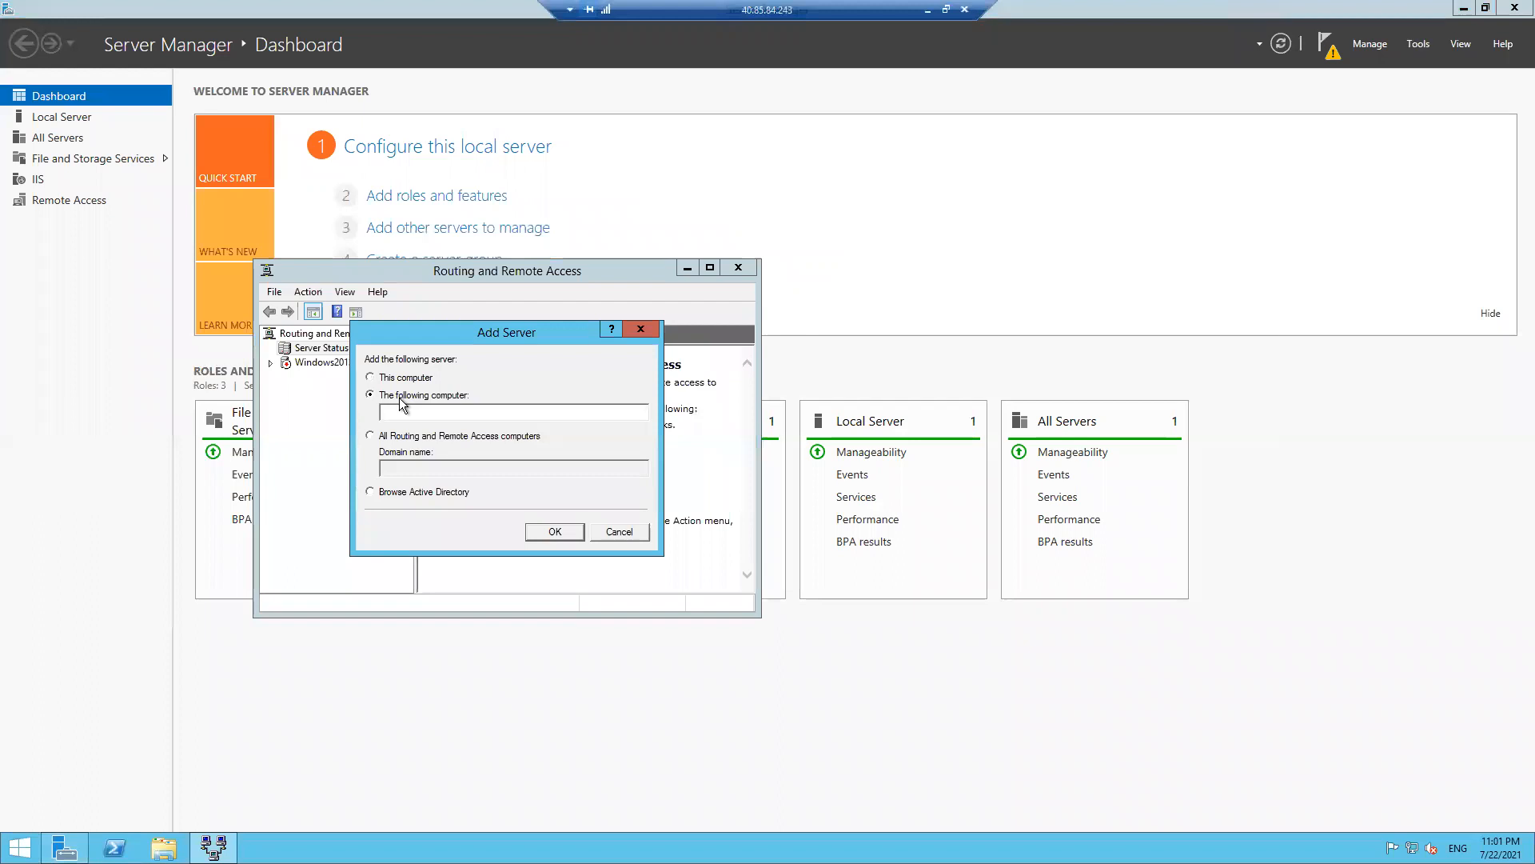
pyautogui.click(641, 330)
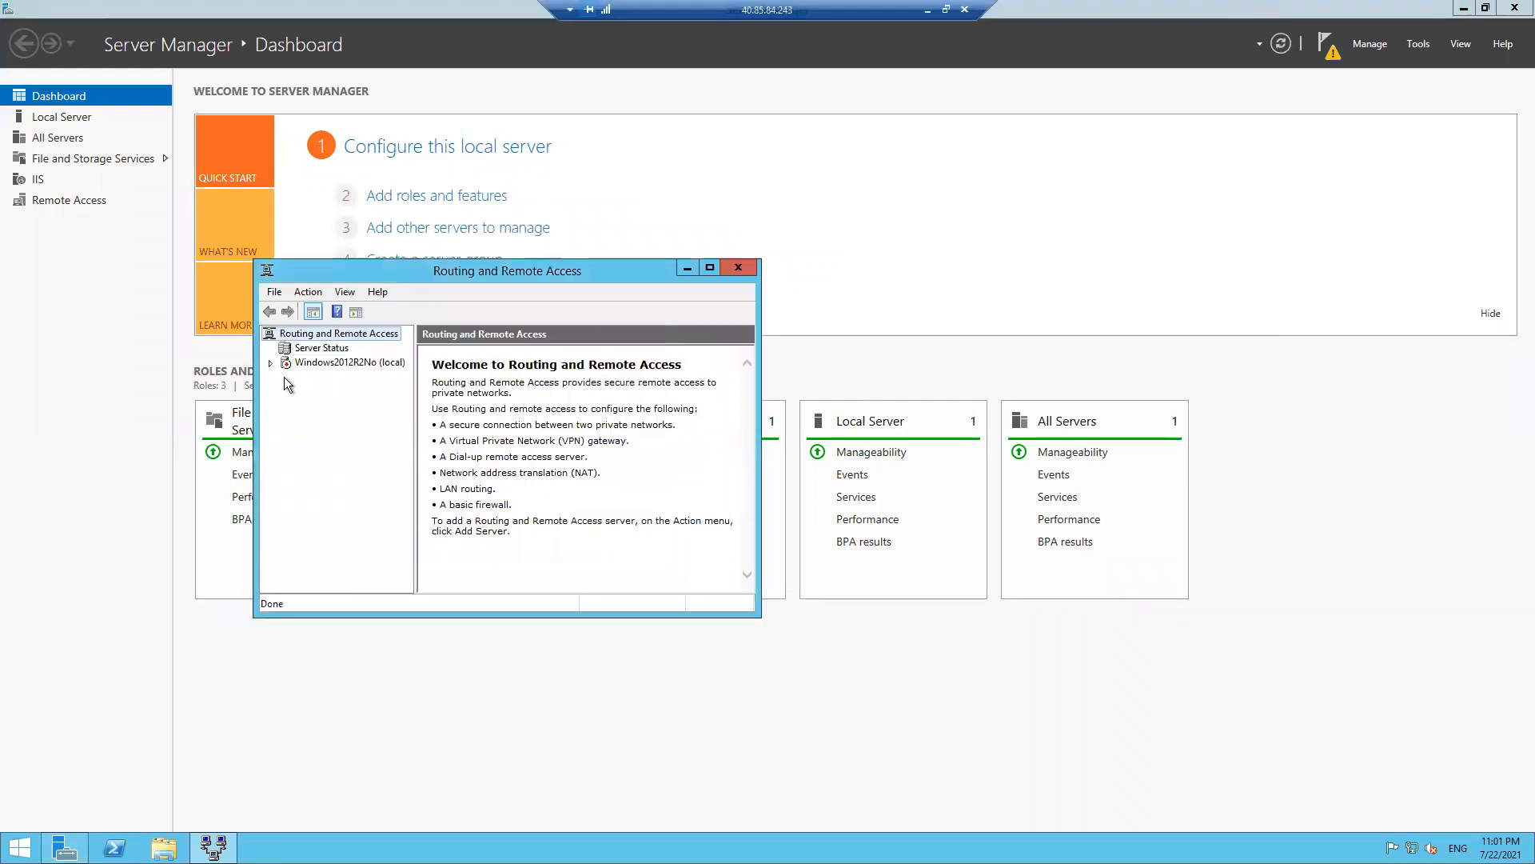
pyautogui.rightClick(338, 361)
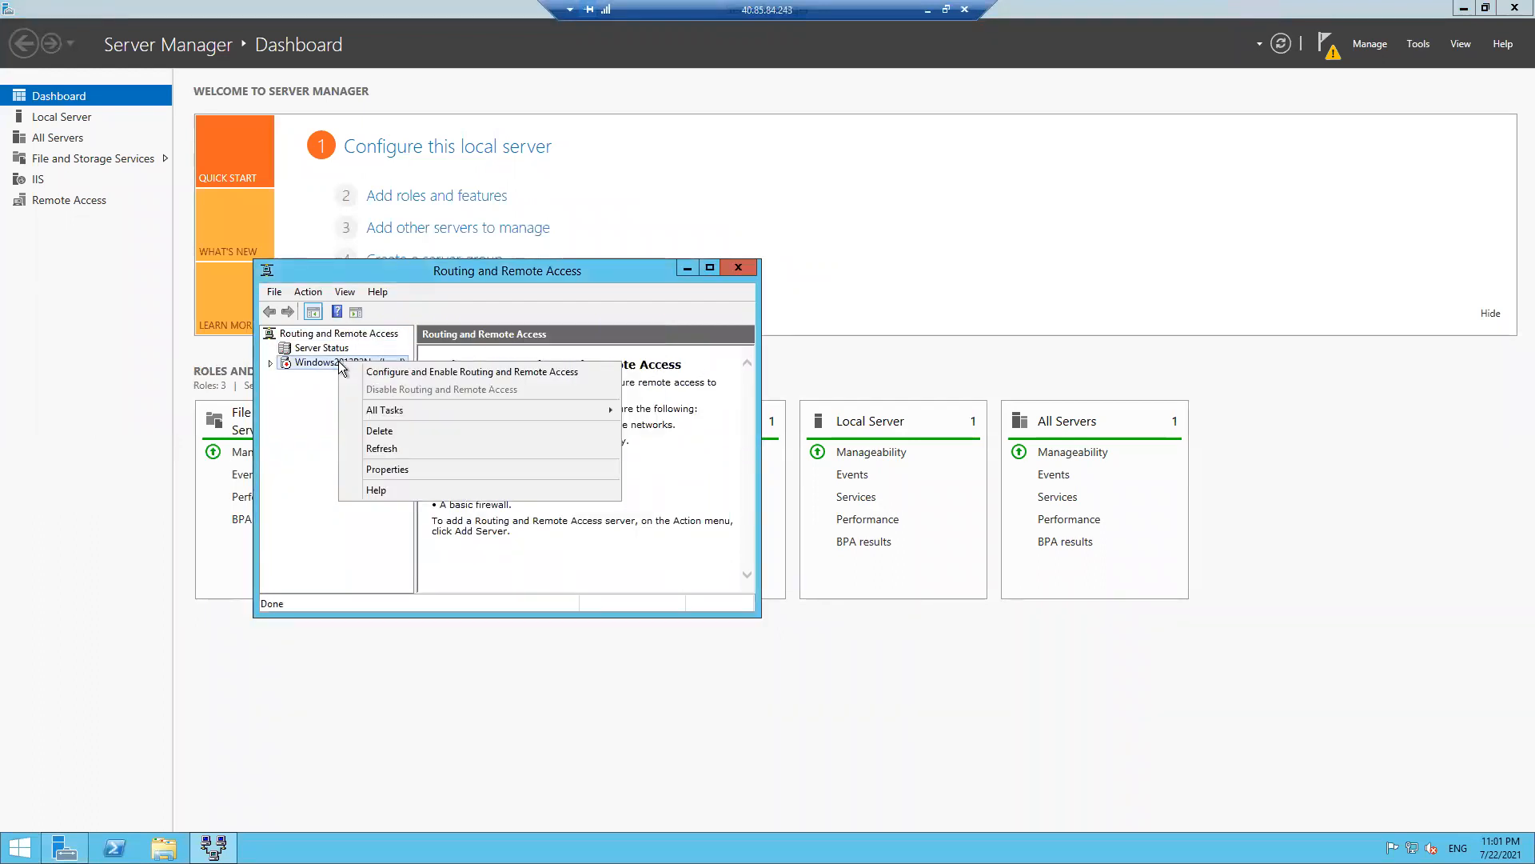
# - Configure a secure connection between two private networks with demand-dial and automatic IP assignment
pyautogui.click(532, 375)
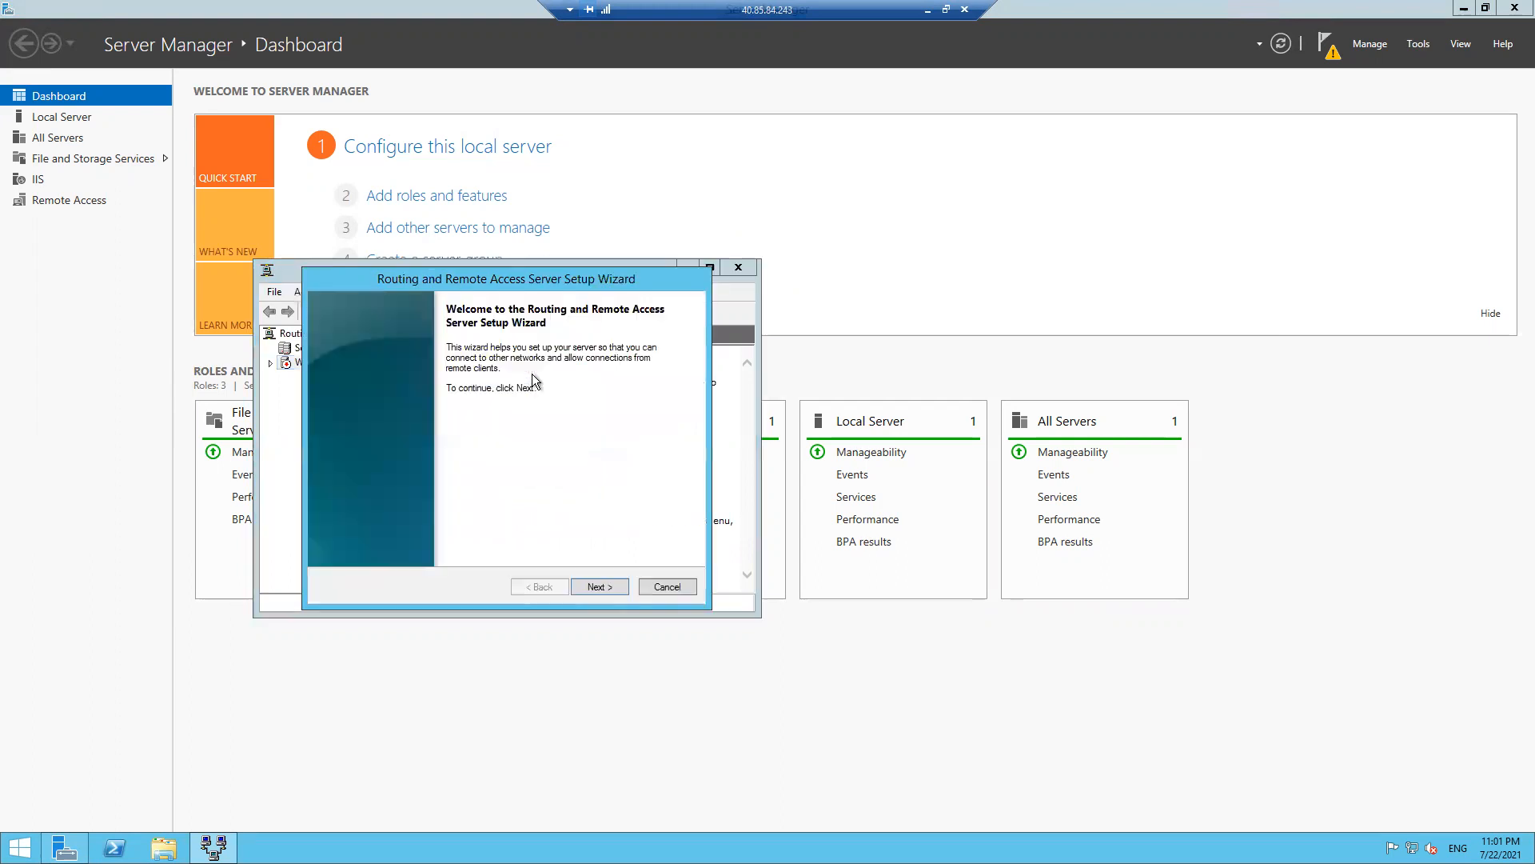
pyautogui.click(599, 586)
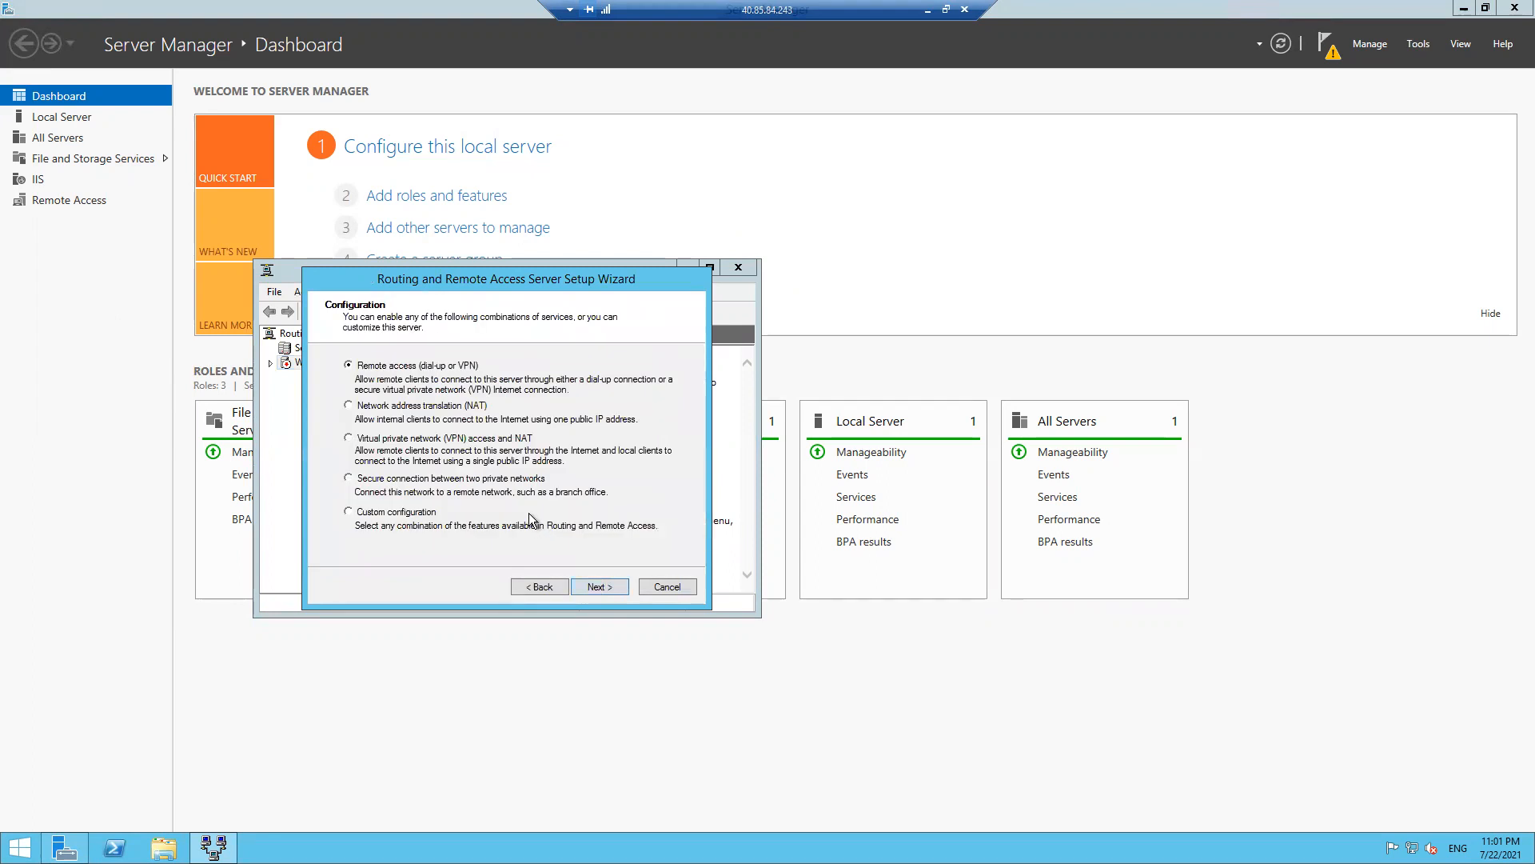
pyautogui.click(458, 485)
pyautogui.click(599, 588)
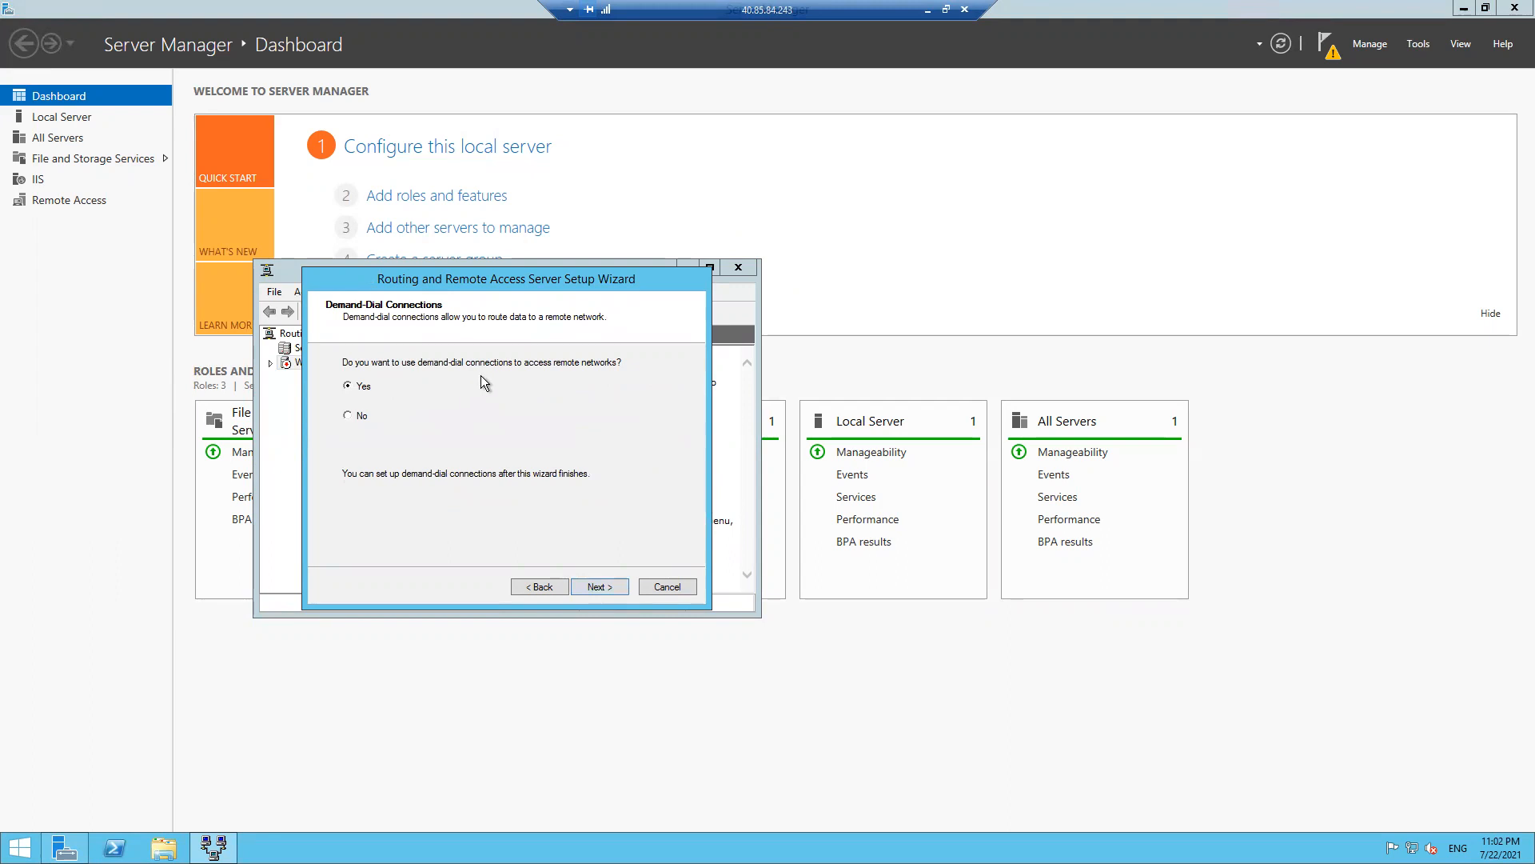
pyautogui.click(607, 587)
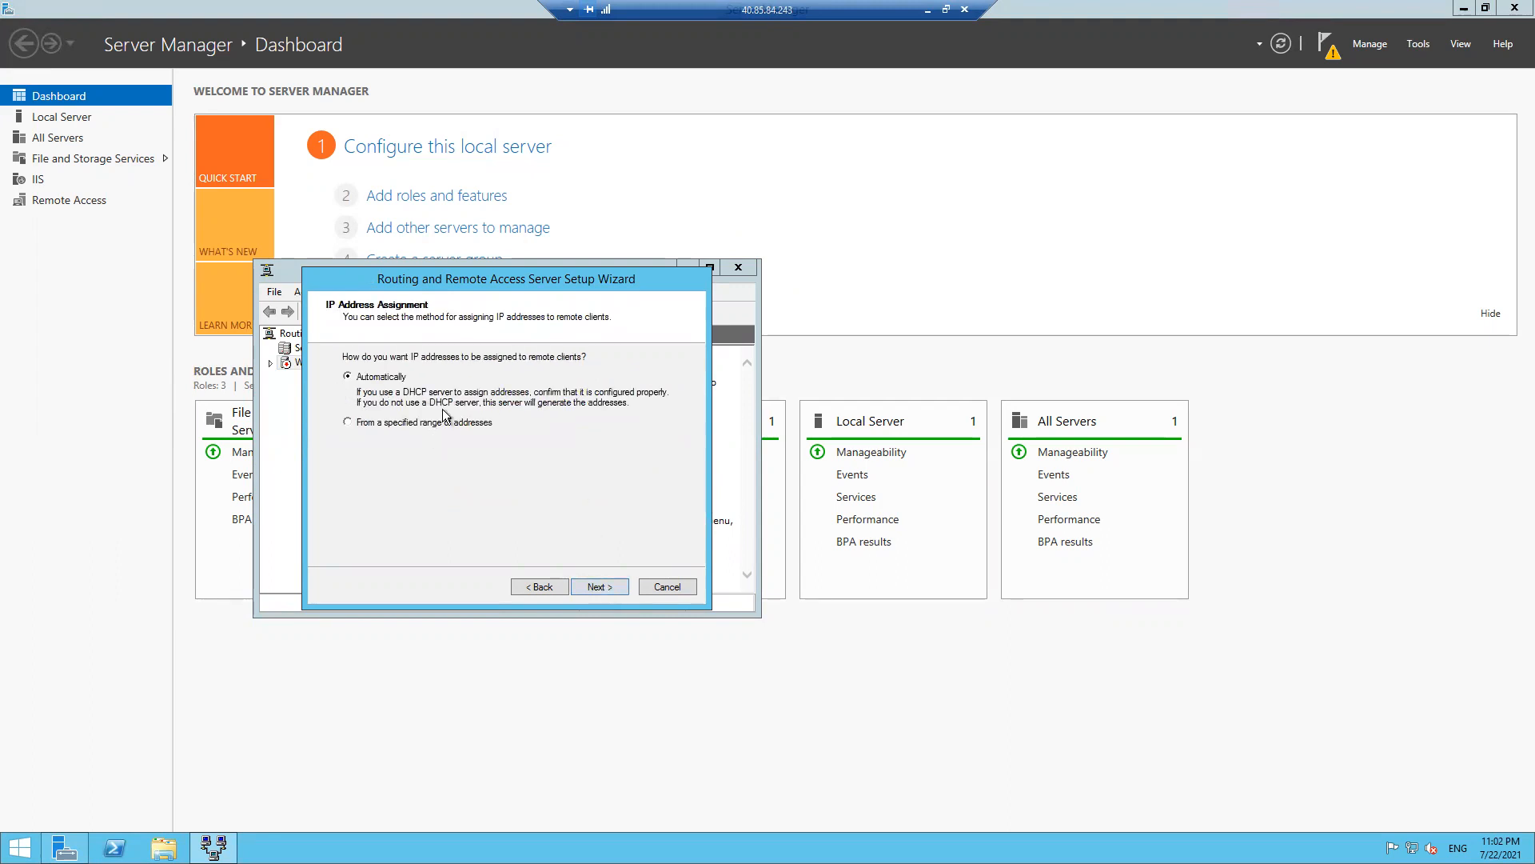
pyautogui.click(602, 586)
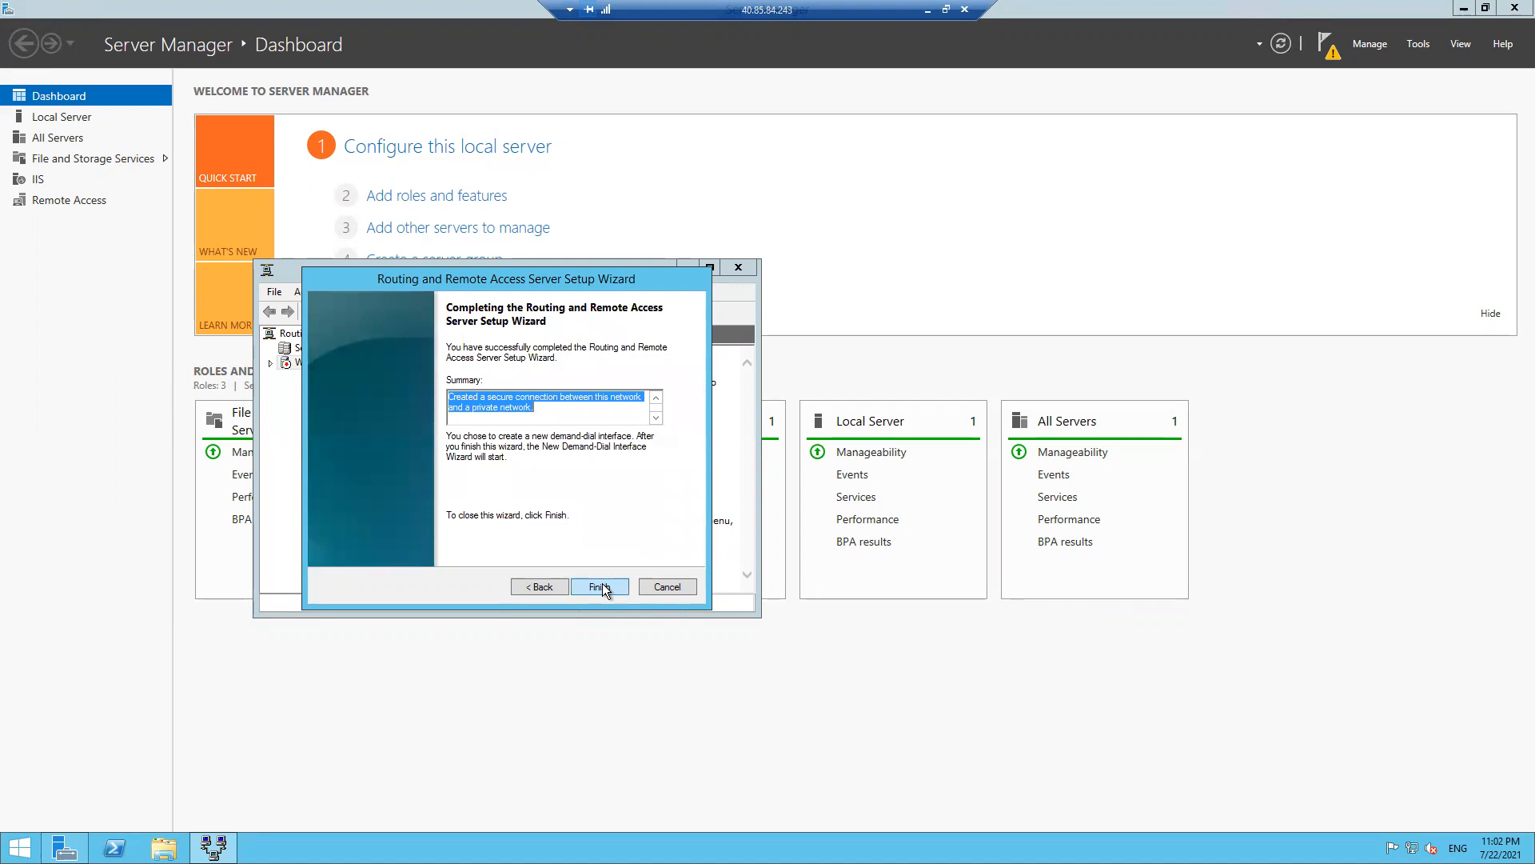
pyautogui.click(600, 587)
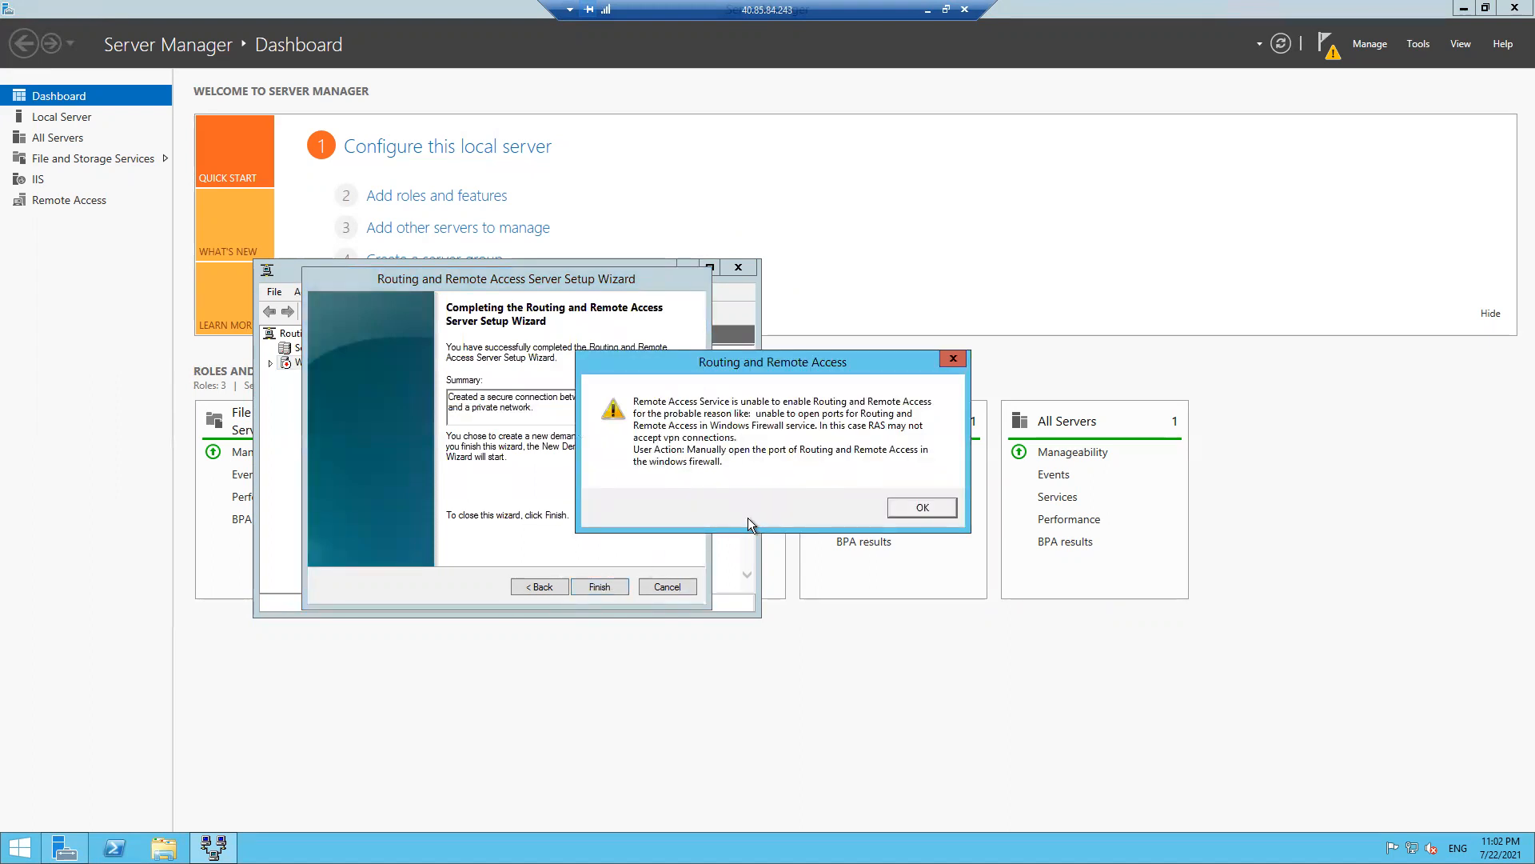
# - Dismiss the firewall warning and define demand-dial interface Remote Router as an IKEv2 VPN
pyautogui.click(923, 508)
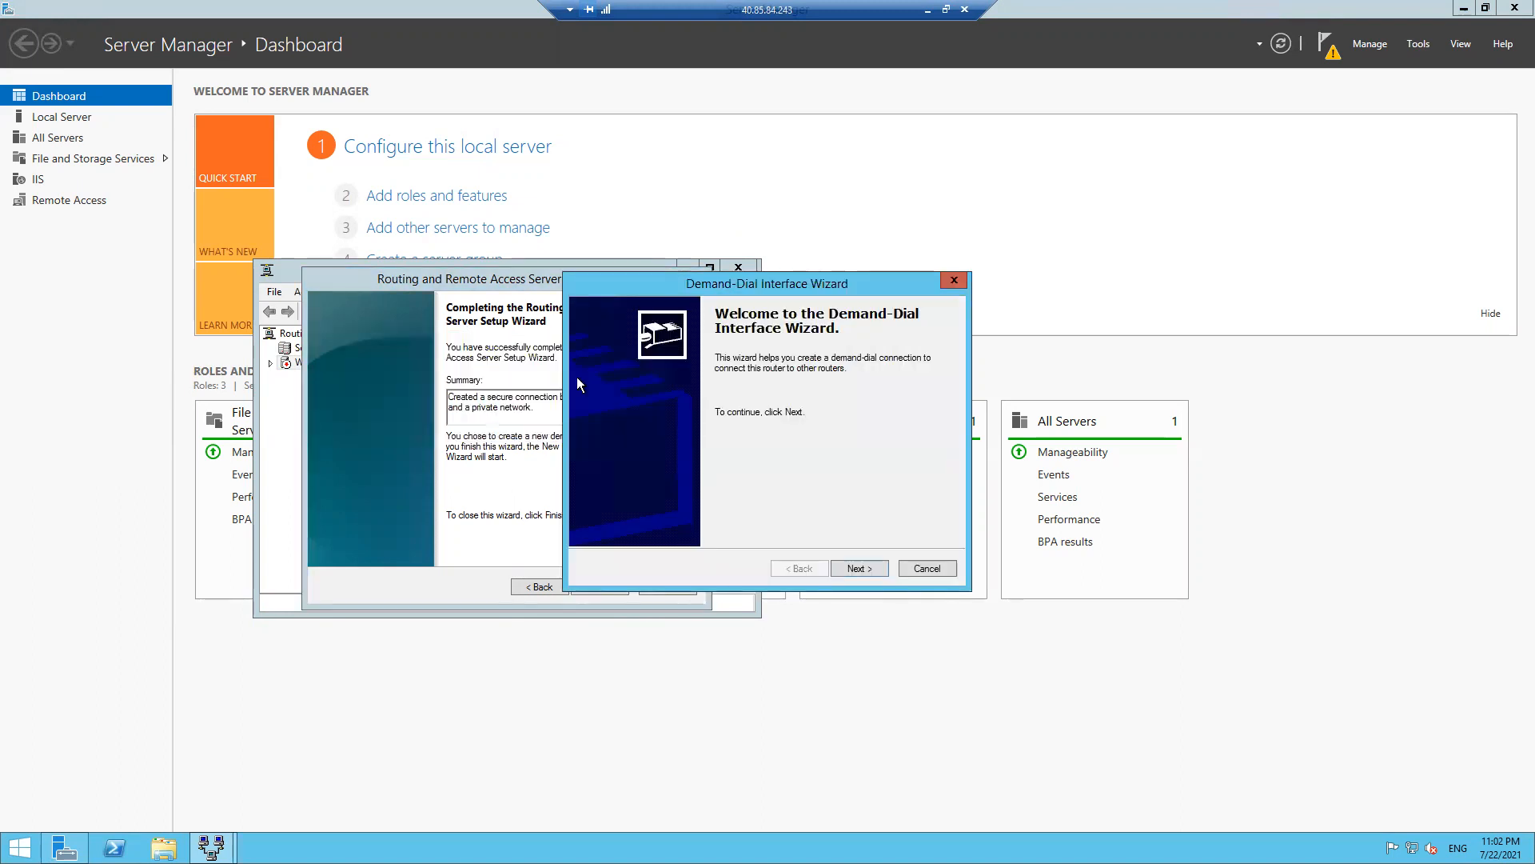
pyautogui.click(871, 564)
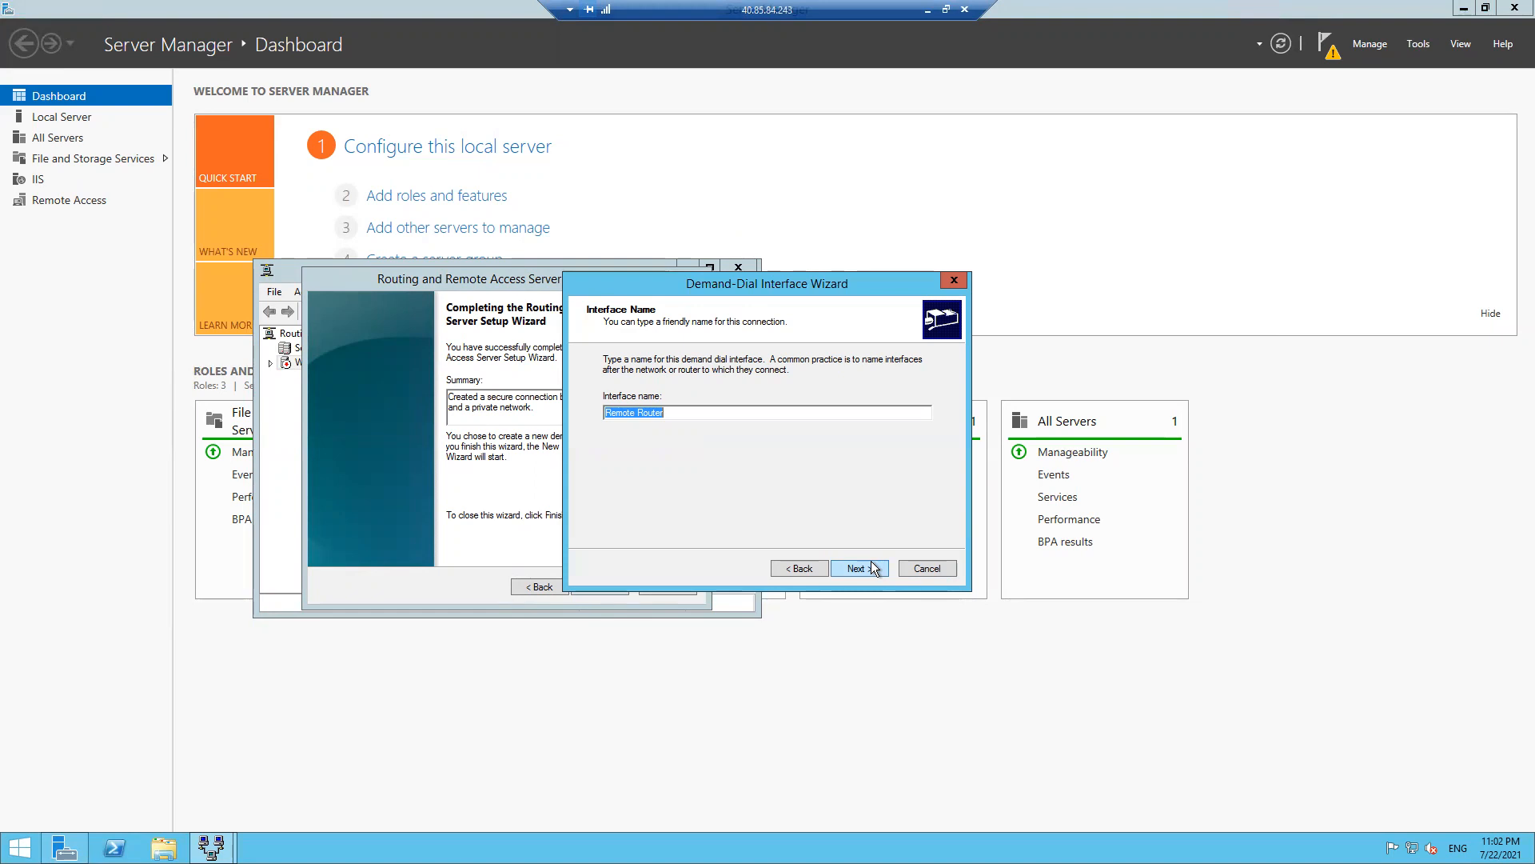
pyautogui.click(871, 568)
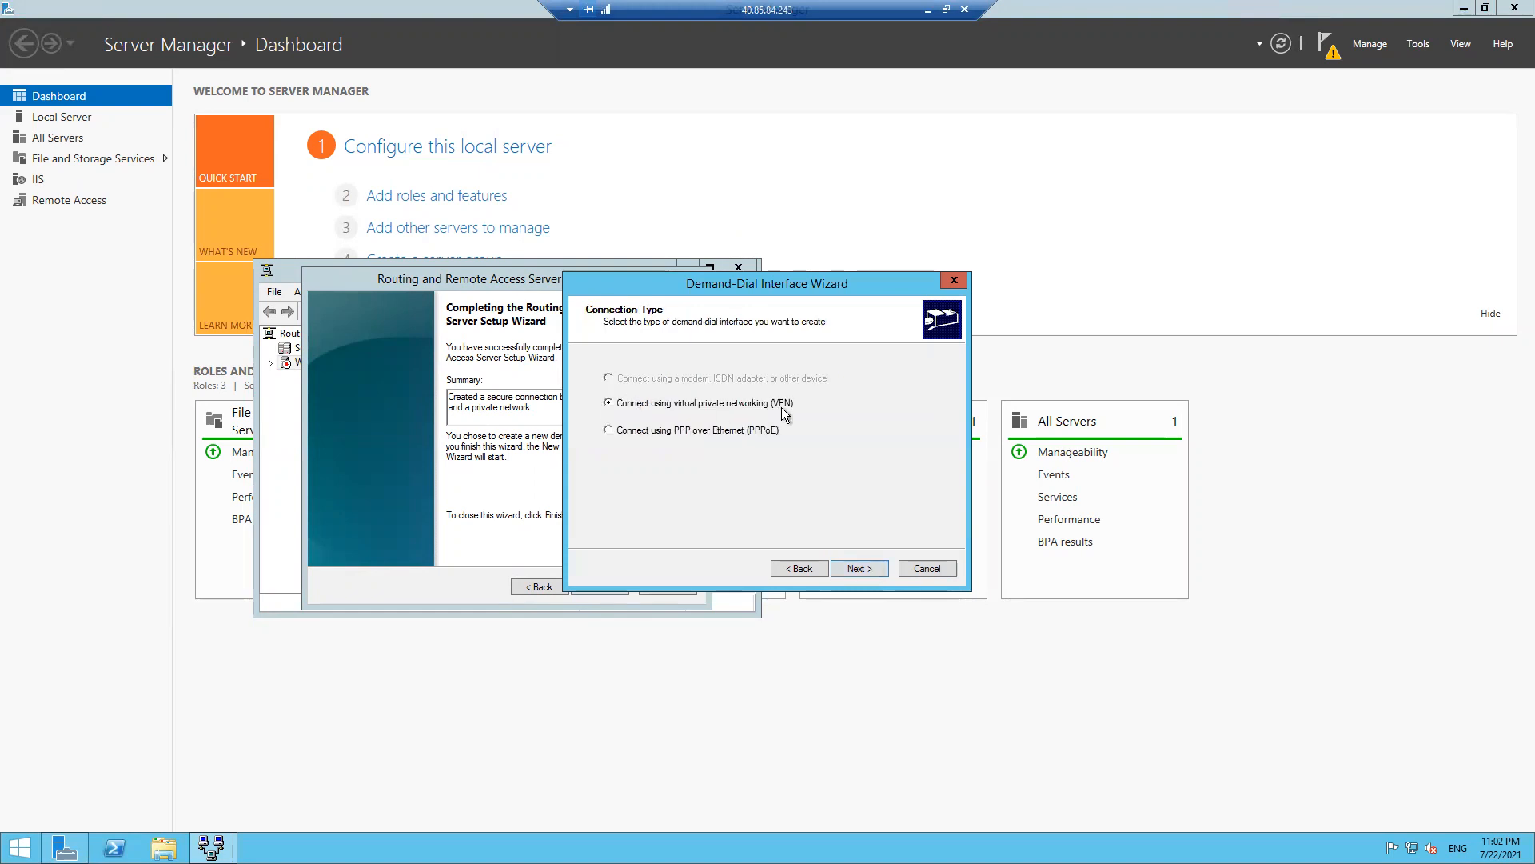
pyautogui.click(862, 568)
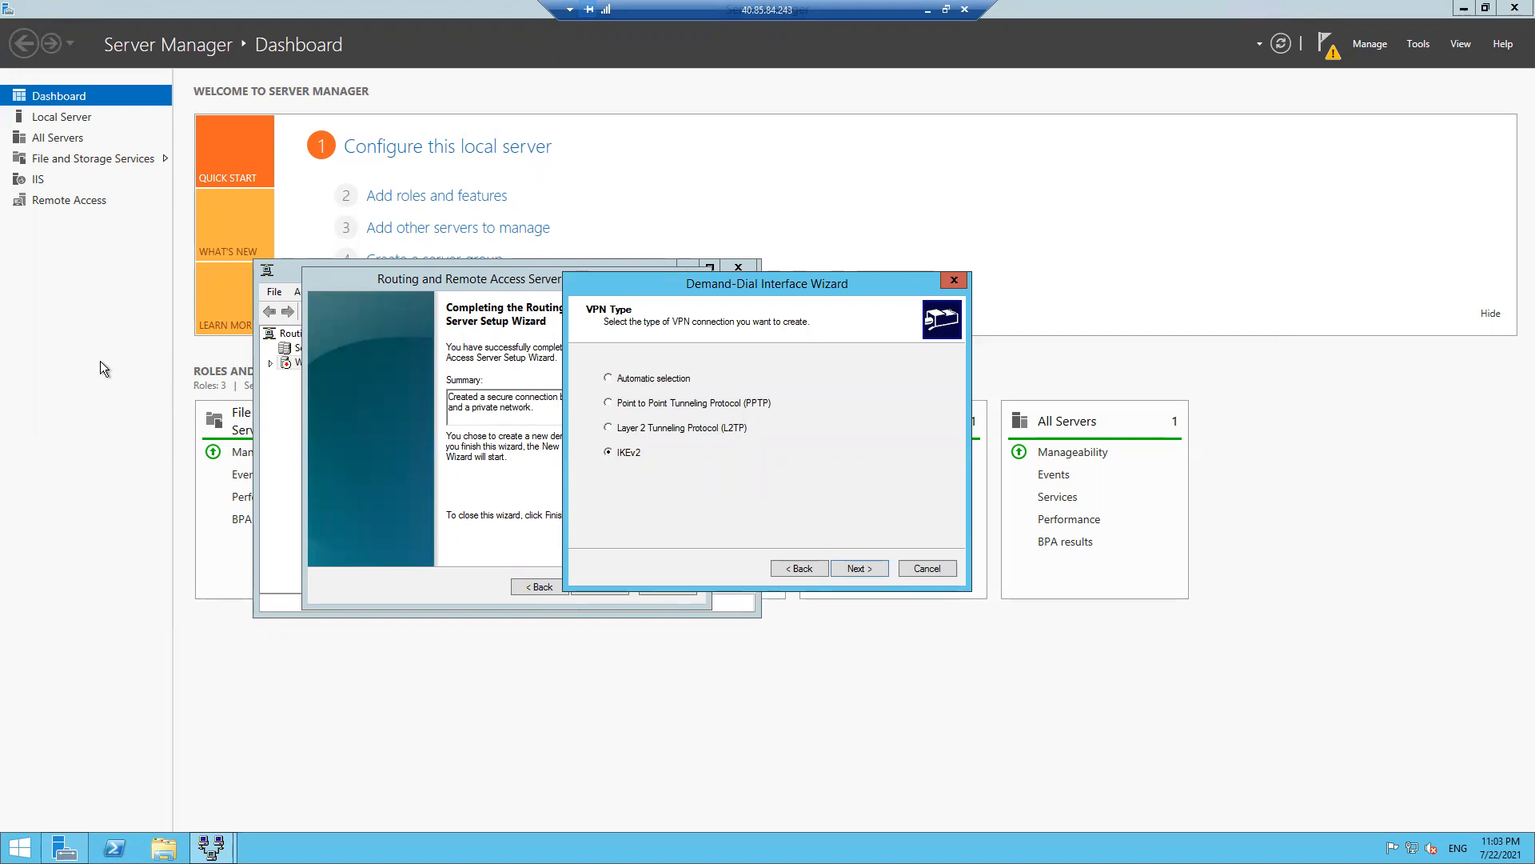
pyautogui.click(876, 569)
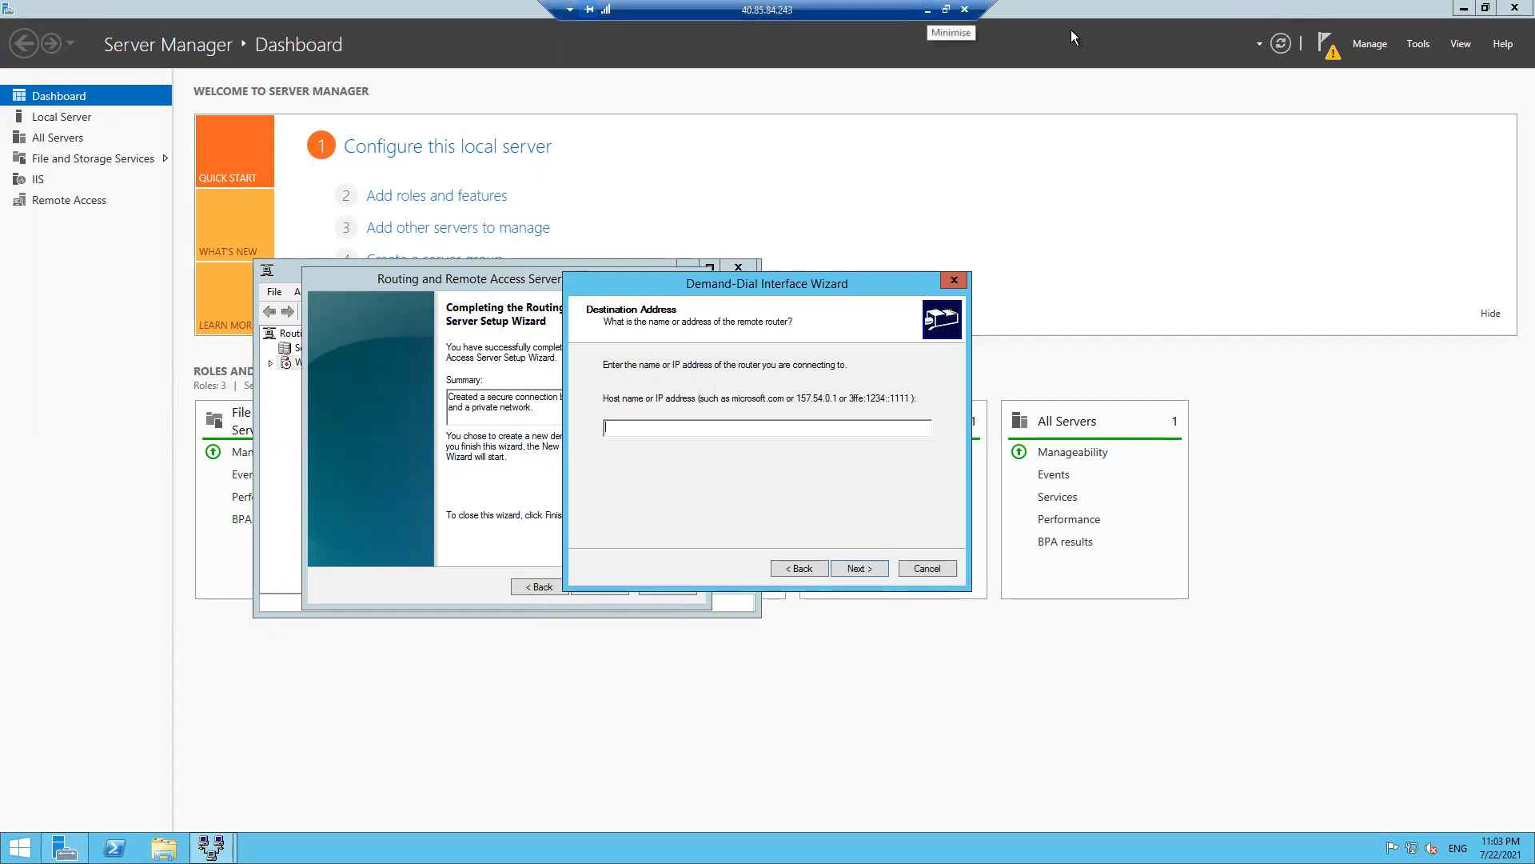
# - Copy VPNGatewayEastUS's public IP 52.255.132.152 from its Overview, then return to the server's wizard
pyautogui.click(928, 10)
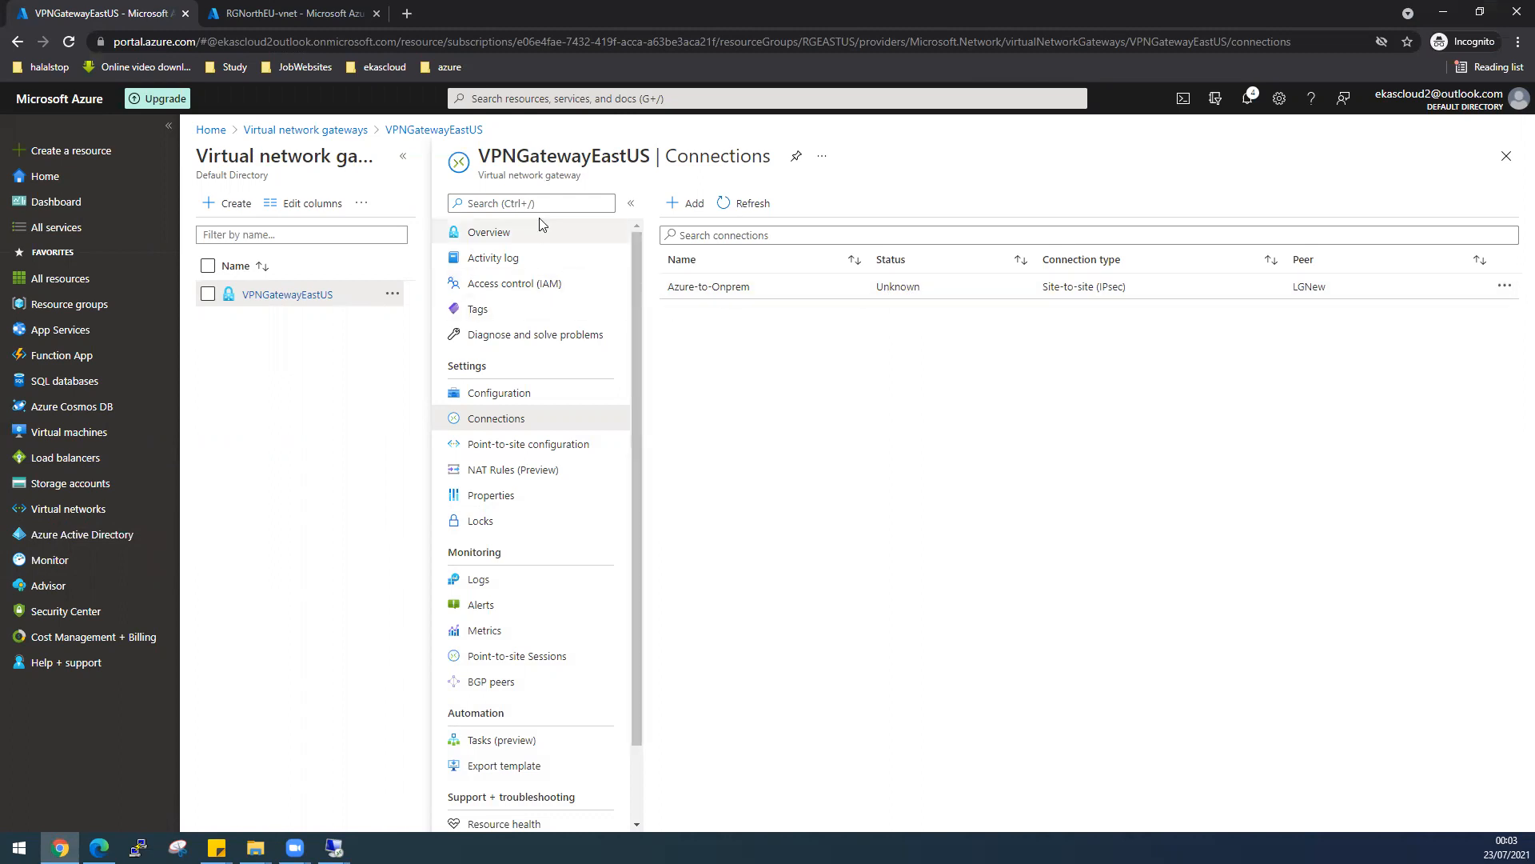
pyautogui.click(318, 297)
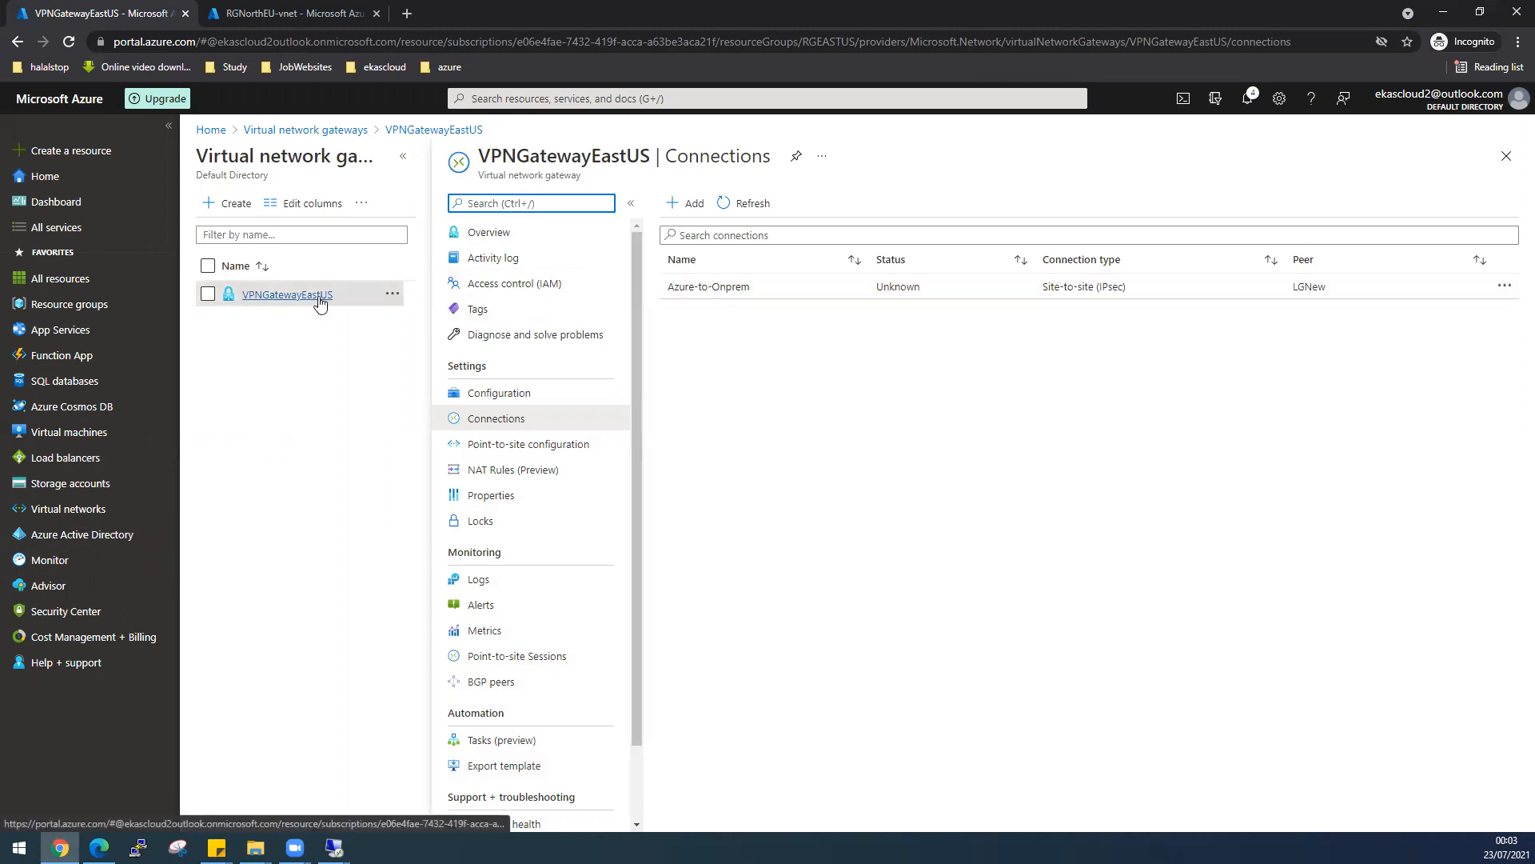
pyautogui.click(489, 233)
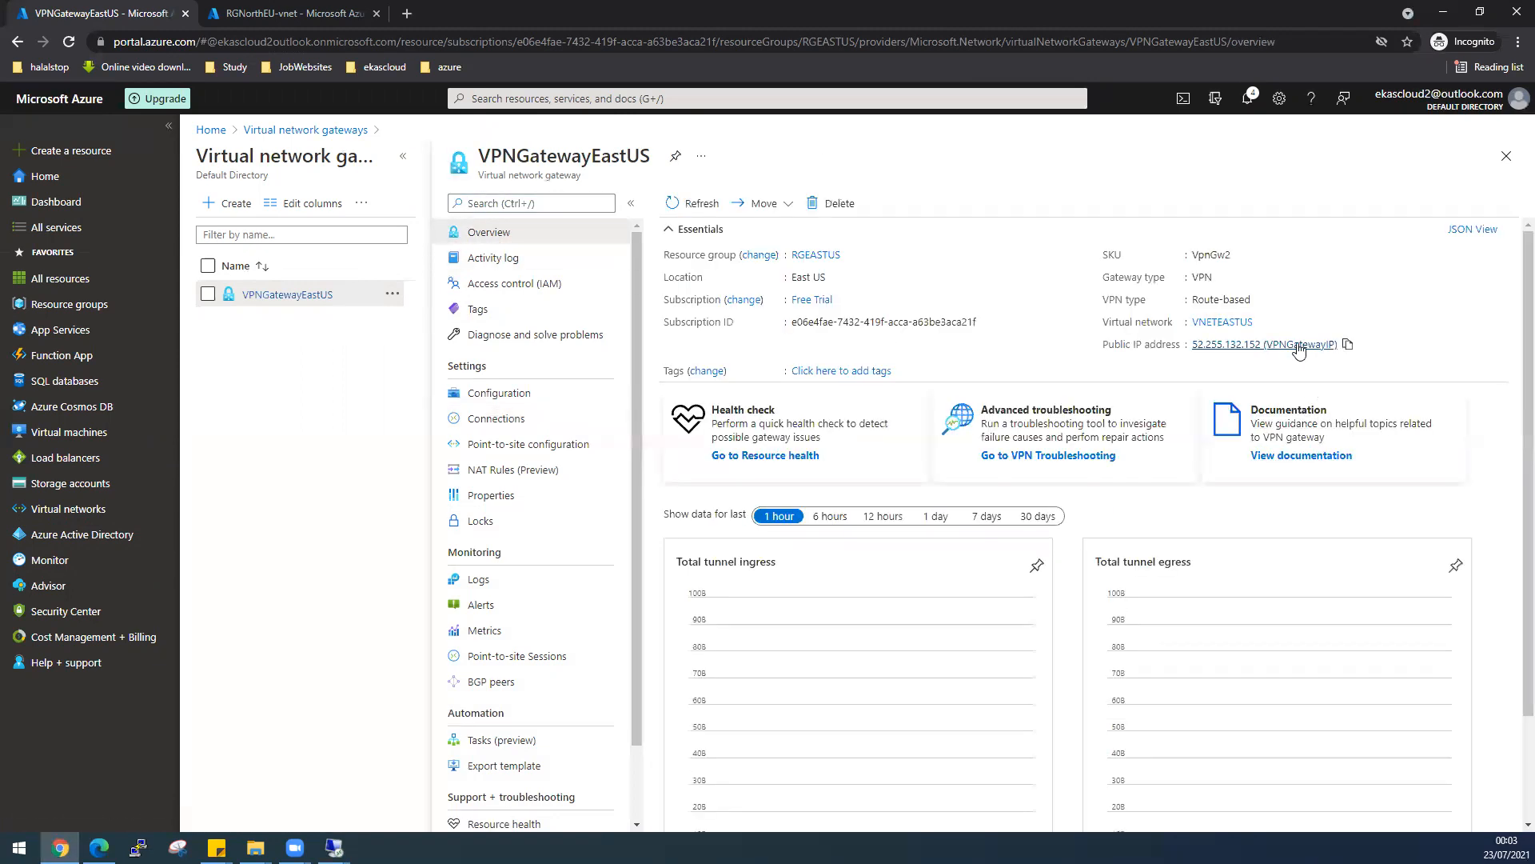
pyautogui.click(1347, 344)
pyautogui.moveTo(334, 848)
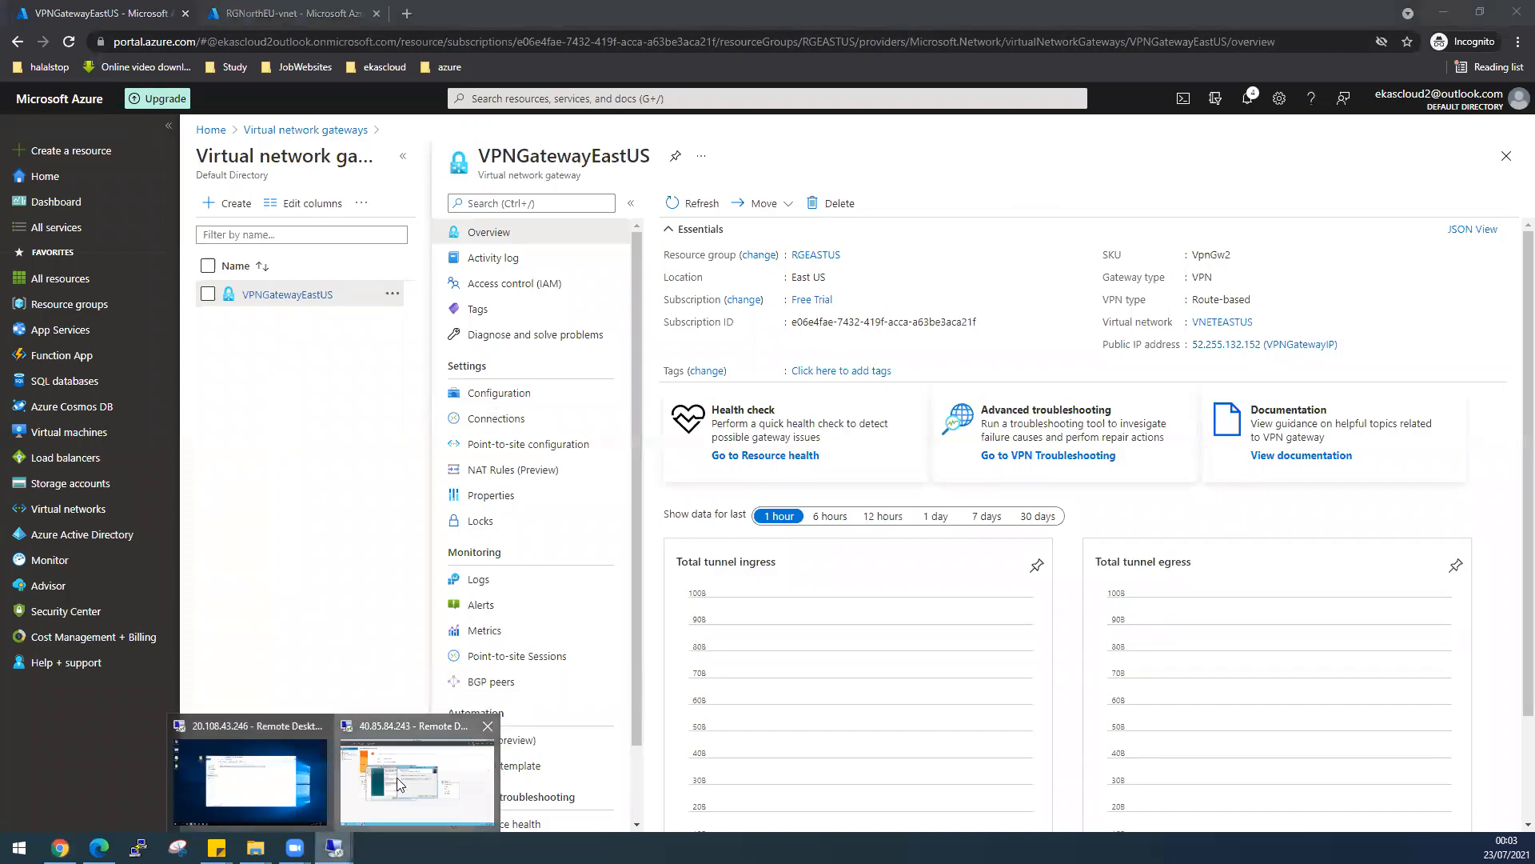
pyautogui.click(272, 768)
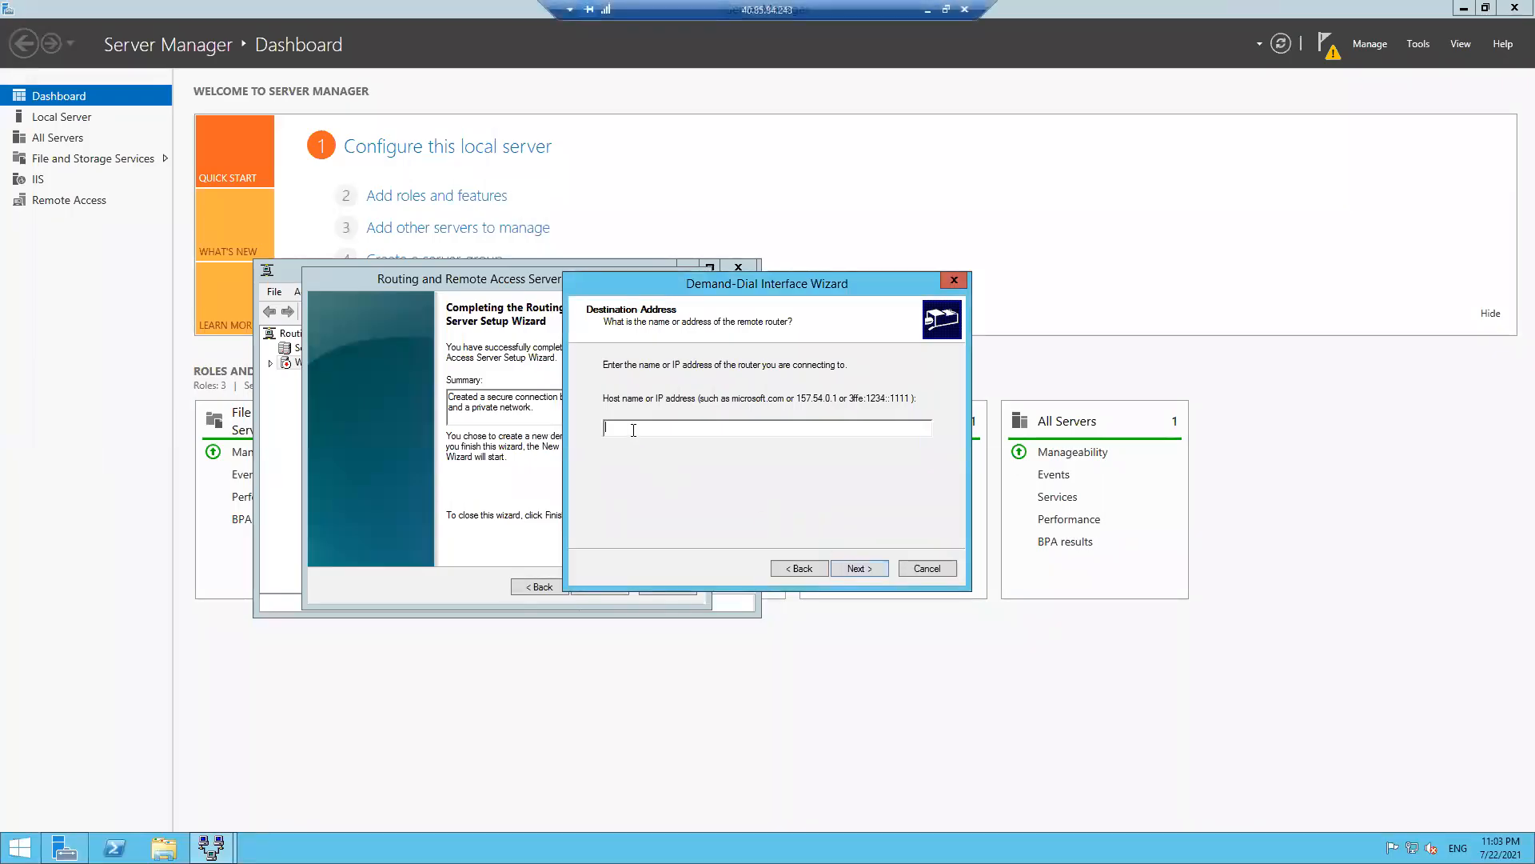
# - Set destination 52.255.132.152, route IP packets, skip static routes and credentials, and finish the wizard
pyautogui.hotkey('ctrl', 'v')
pyautogui.press('BackSpace')
pyautogui.press('BackSpace')
pyautogui.press('BackSpace')
pyautogui.press('BackSpace')
pyautogui.press('BackSpace')
pyautogui.press('BackSpace')
pyautogui.press('BackSpace')
pyautogui.press('BackSpace')
pyautogui.press('BackSpace')
pyautogui.press('BackSpace')
pyautogui.press('BackSpace')
pyautogui.press('BackSpace')
pyautogui.press('BackSpace')
pyautogui.press('BackSpace')
pyautogui.press('BackSpace')
pyautogui.click(866, 568)
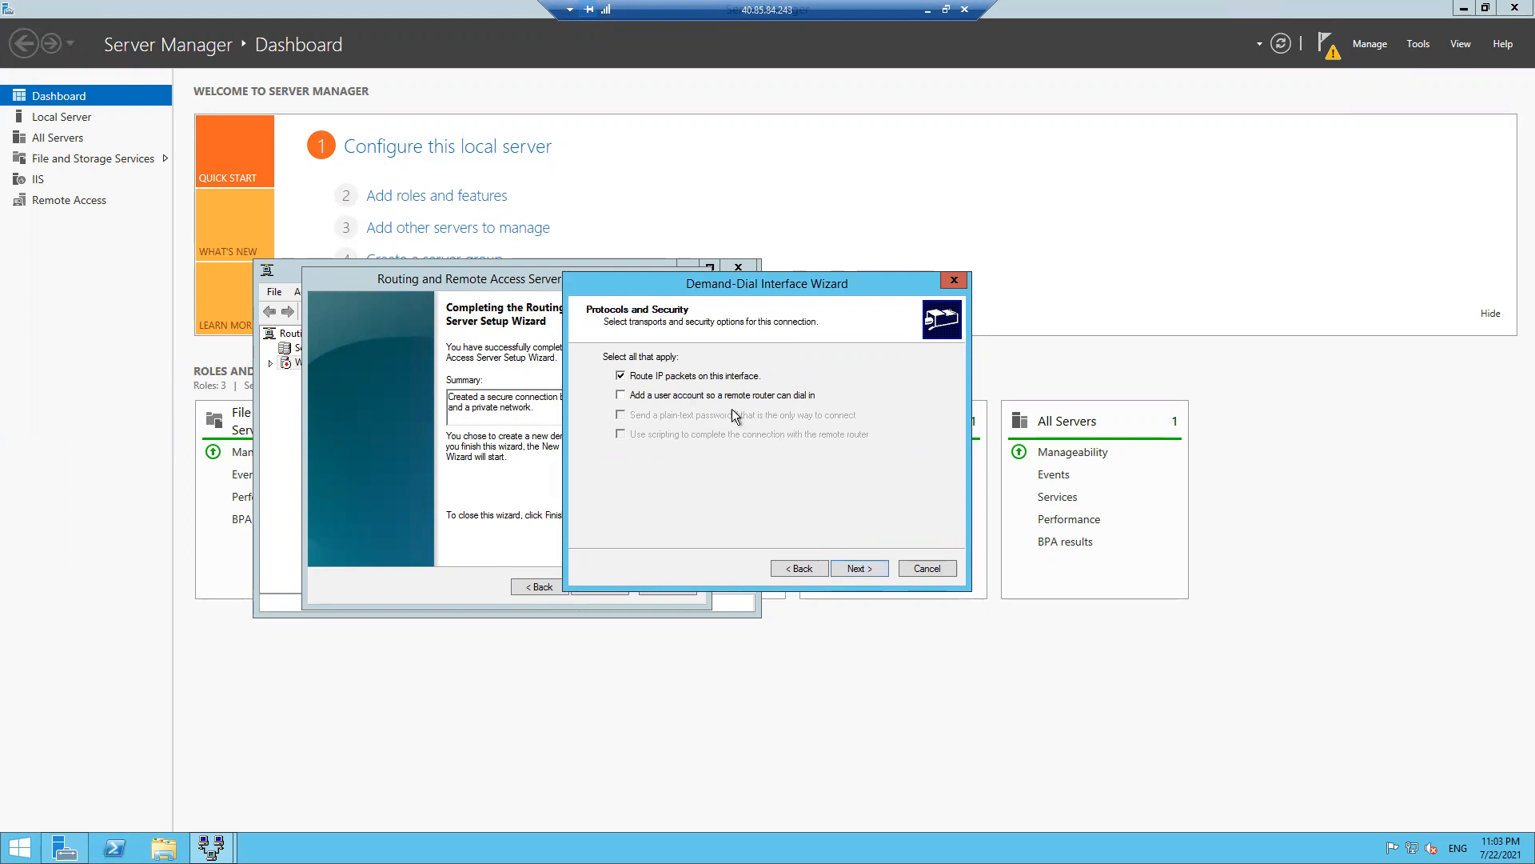
pyautogui.click(860, 567)
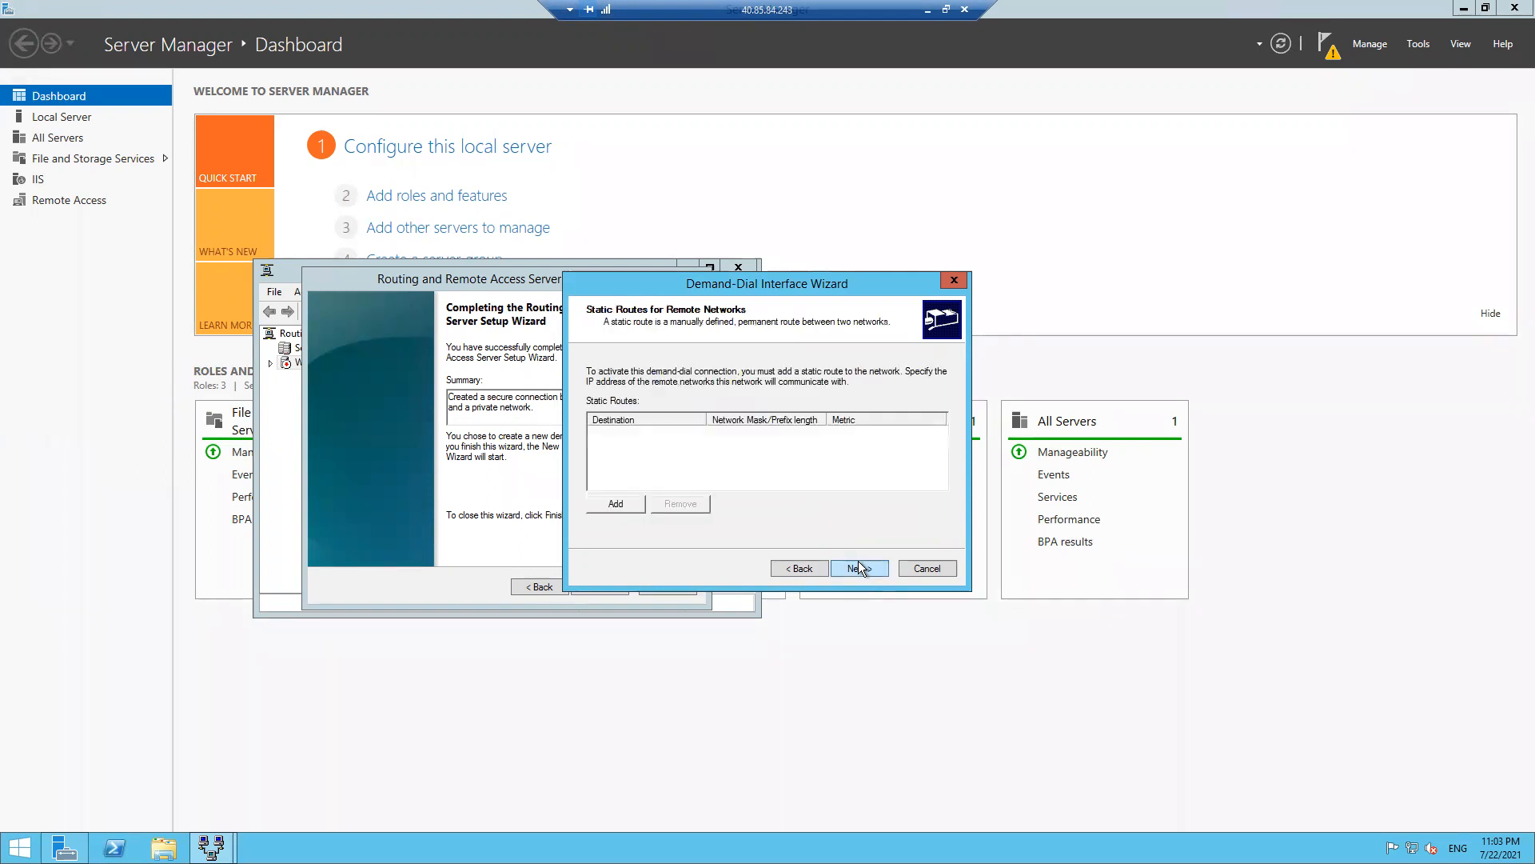
pyautogui.click(857, 565)
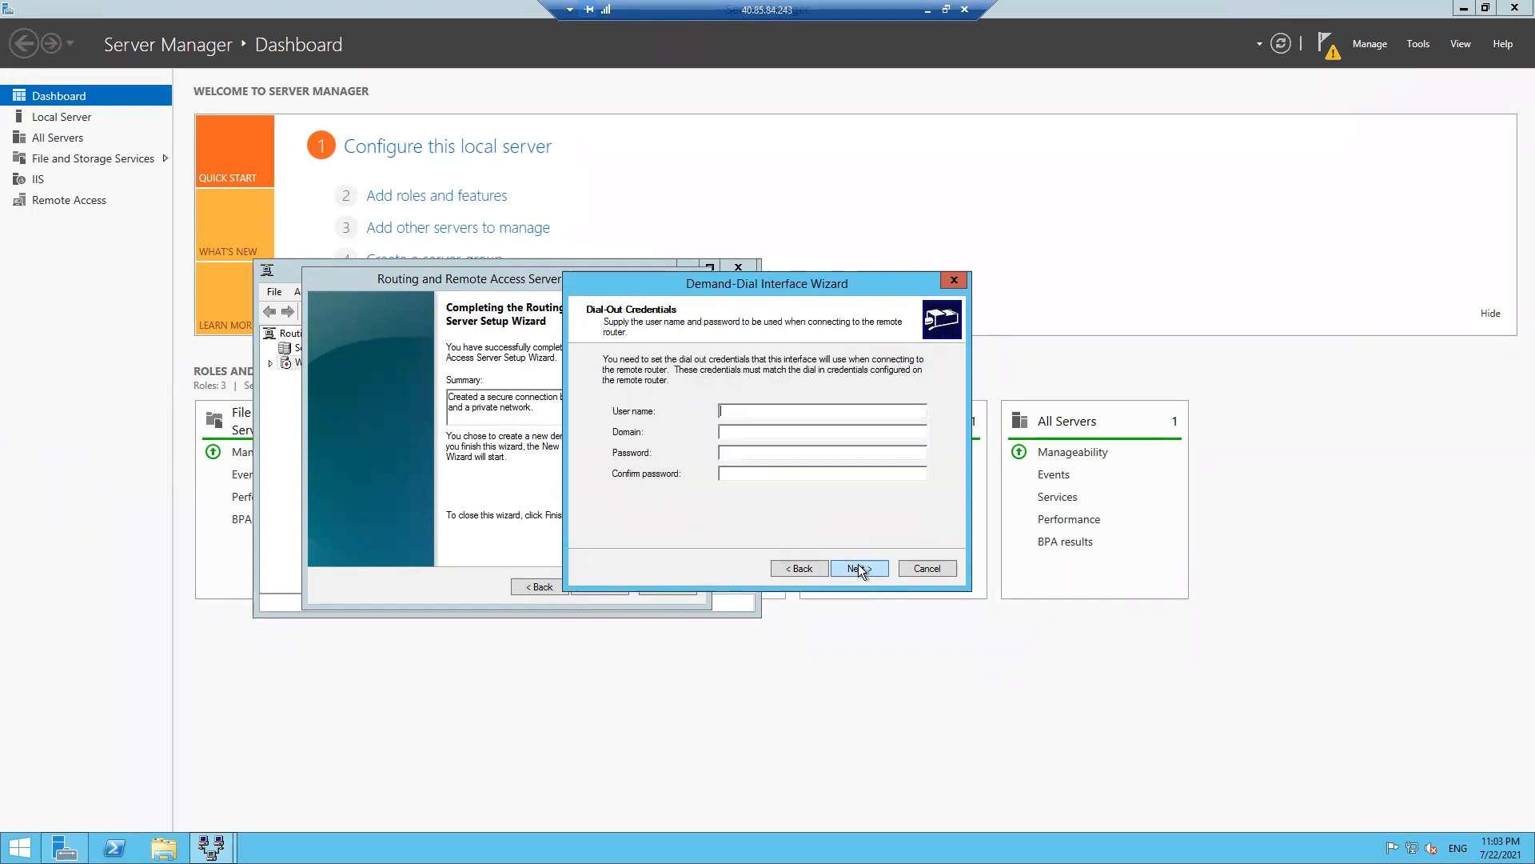
pyautogui.click(857, 567)
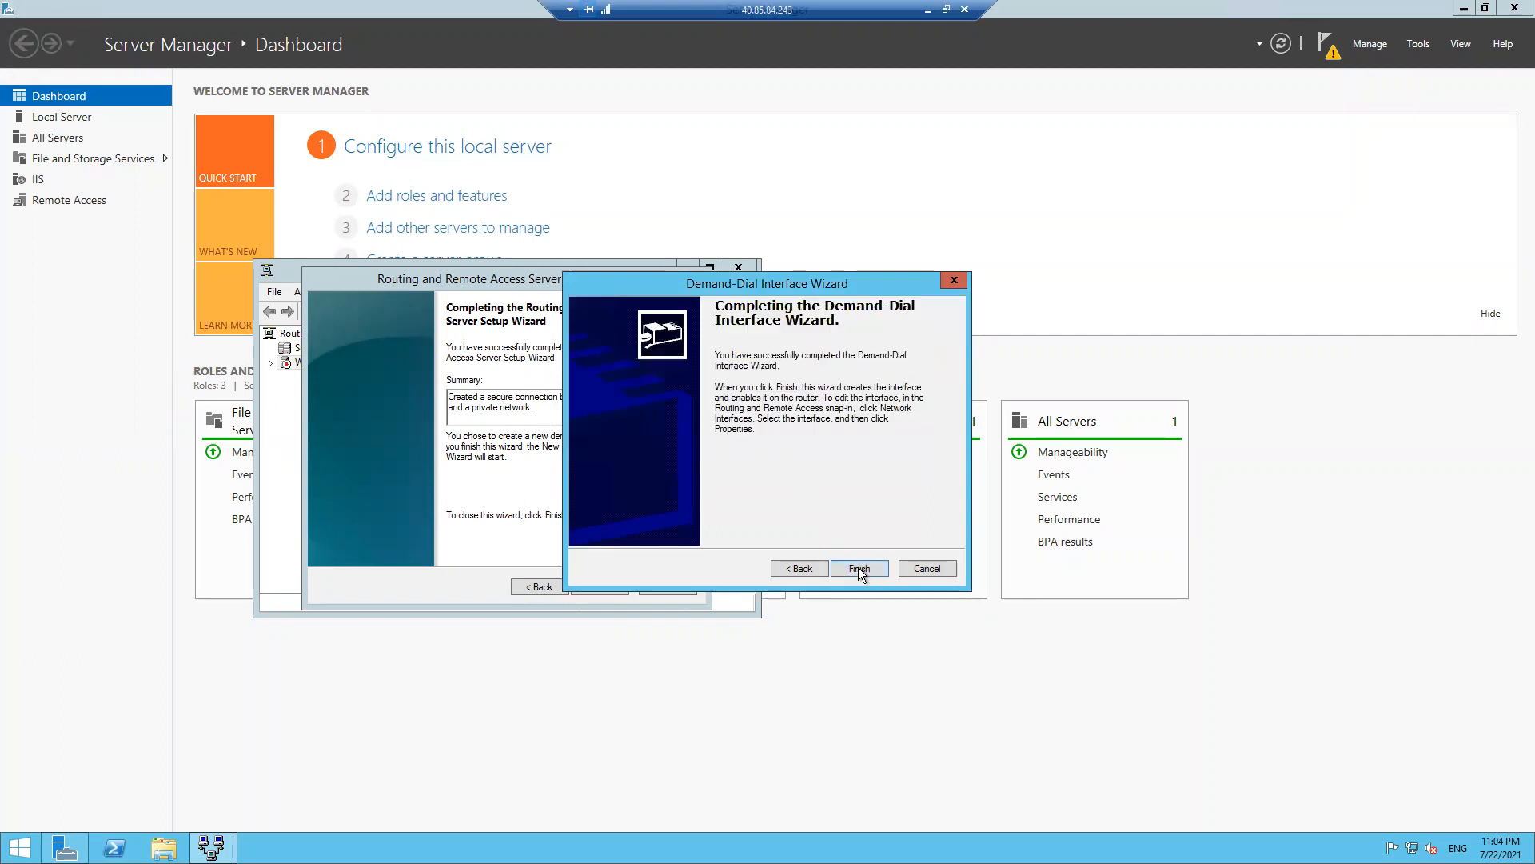
pyautogui.click(857, 567)
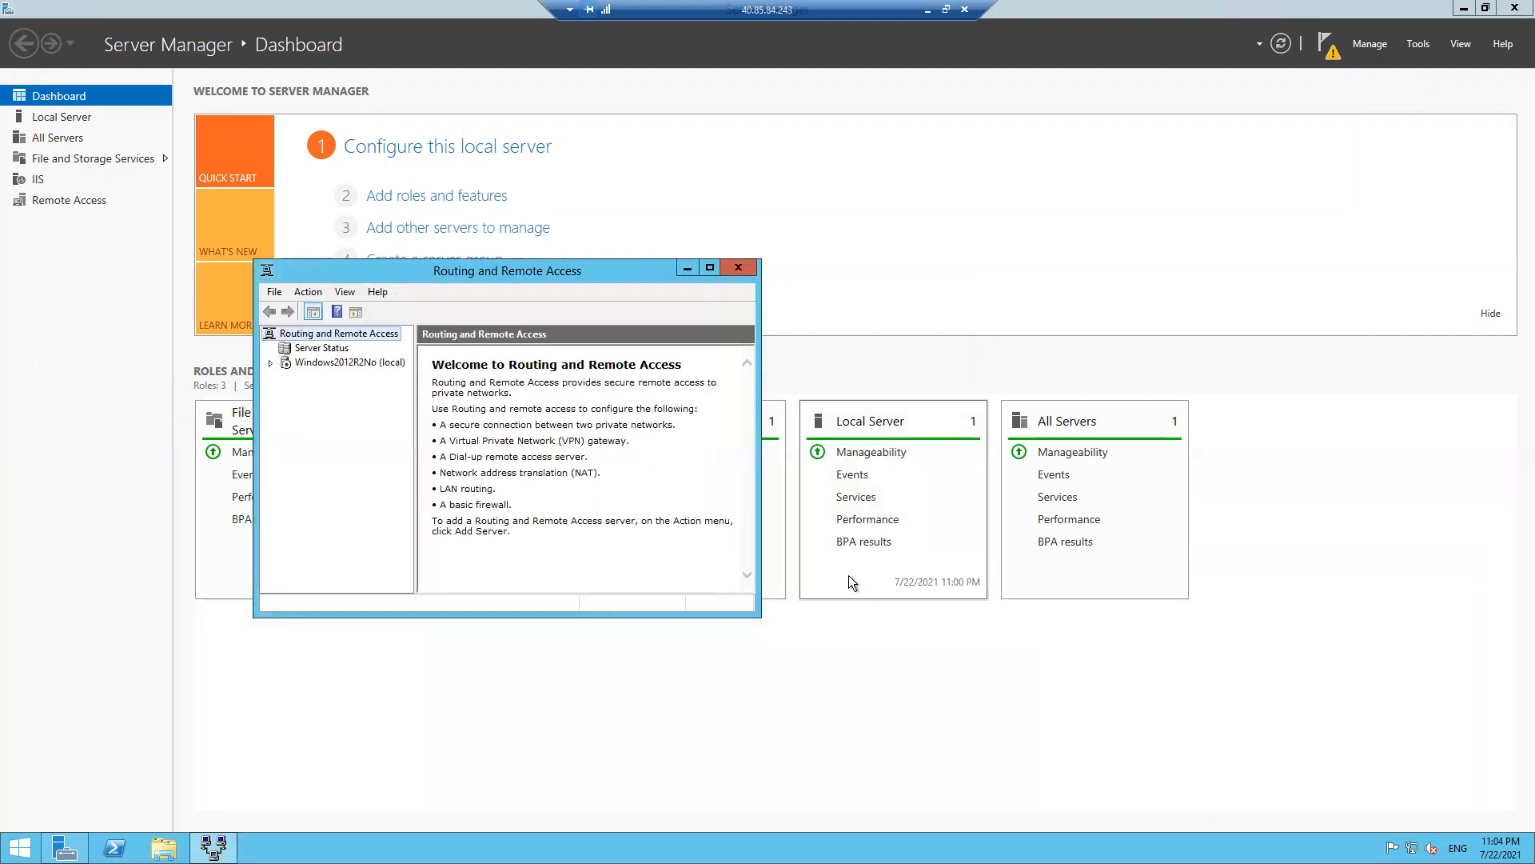
# - Expand the local server's IPv4 routing and show its Static Routes list
pyautogui.click(343, 364)
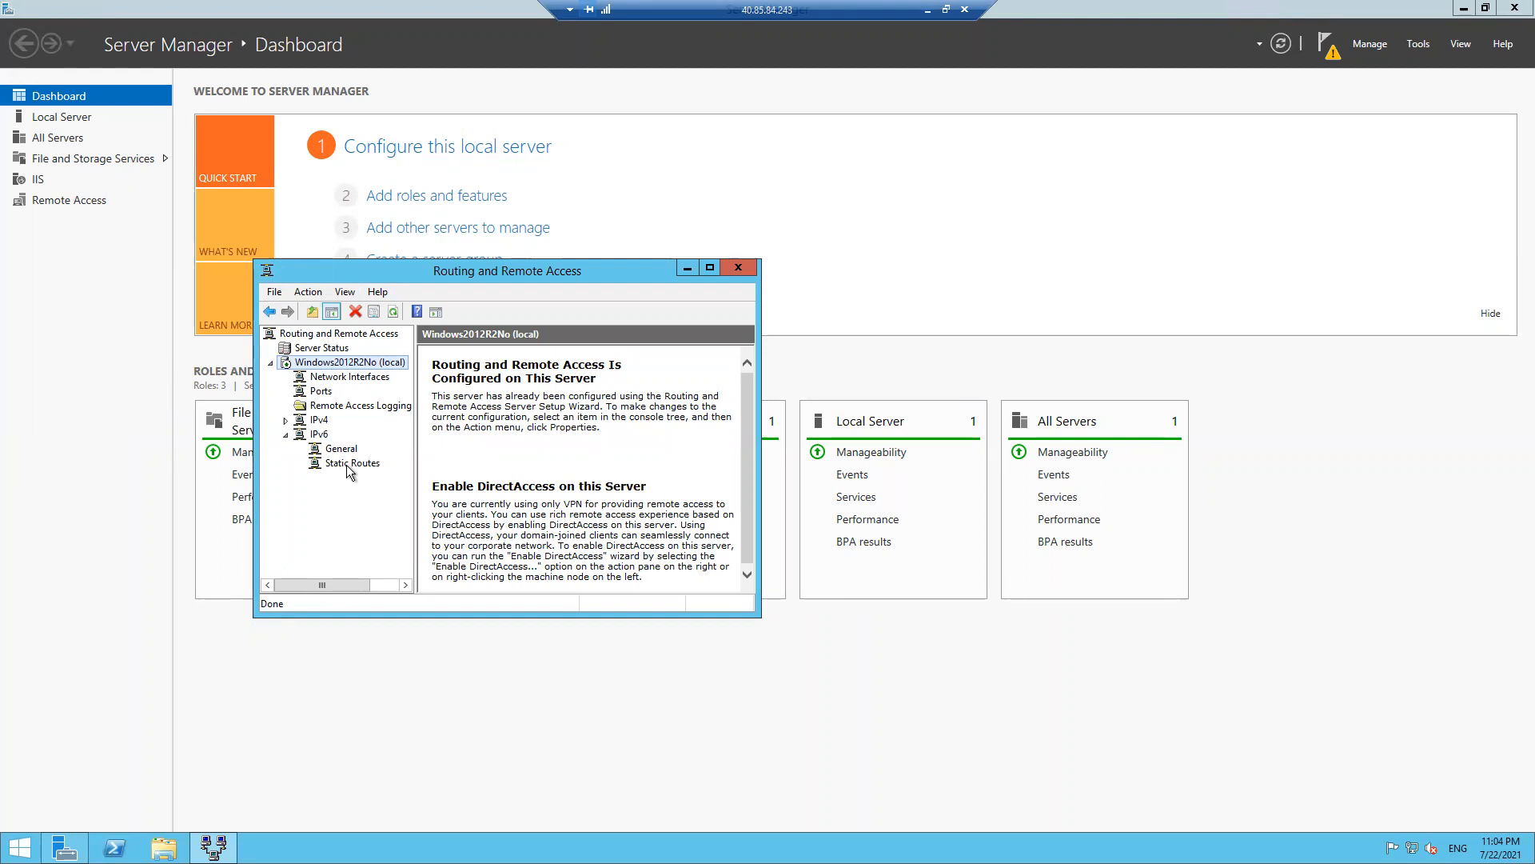
pyautogui.click(286, 435)
pyautogui.click(286, 420)
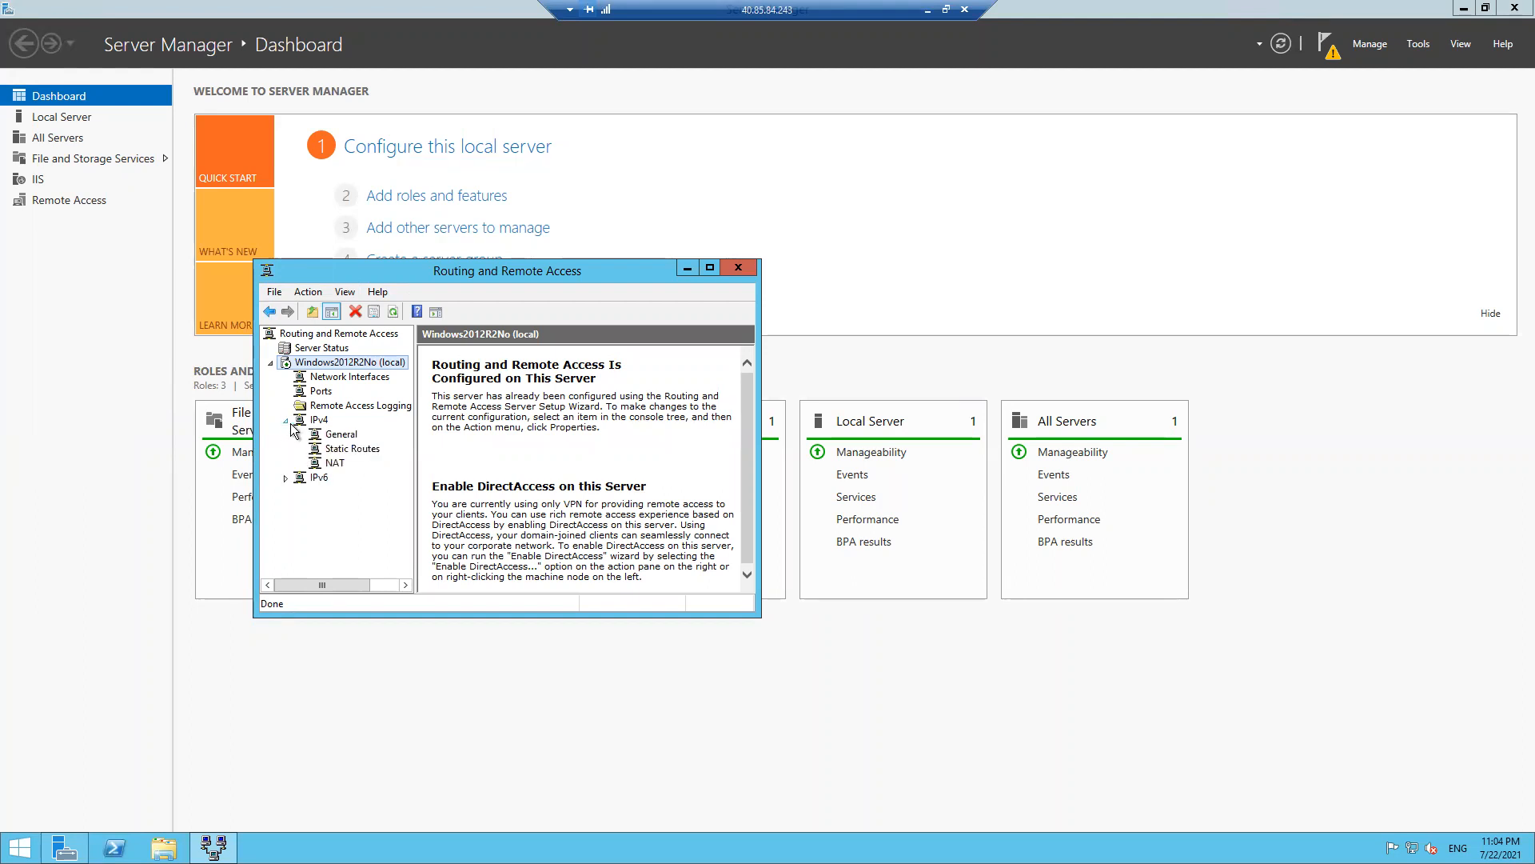
pyautogui.click(360, 448)
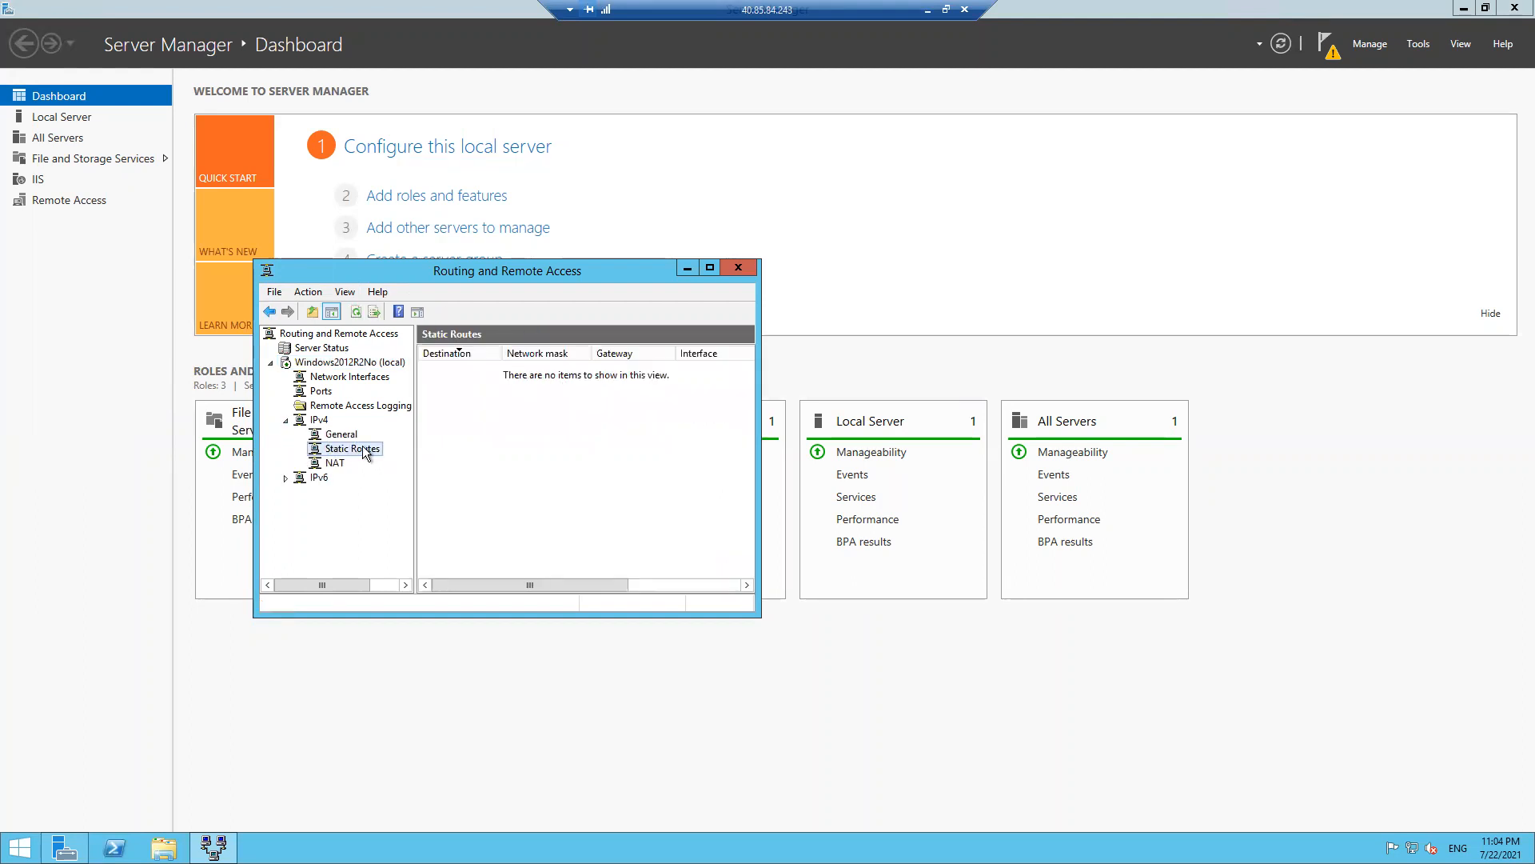
# - Start a new static route using the Remote Router interface and move to Destination
pyautogui.rightClick(365, 452)
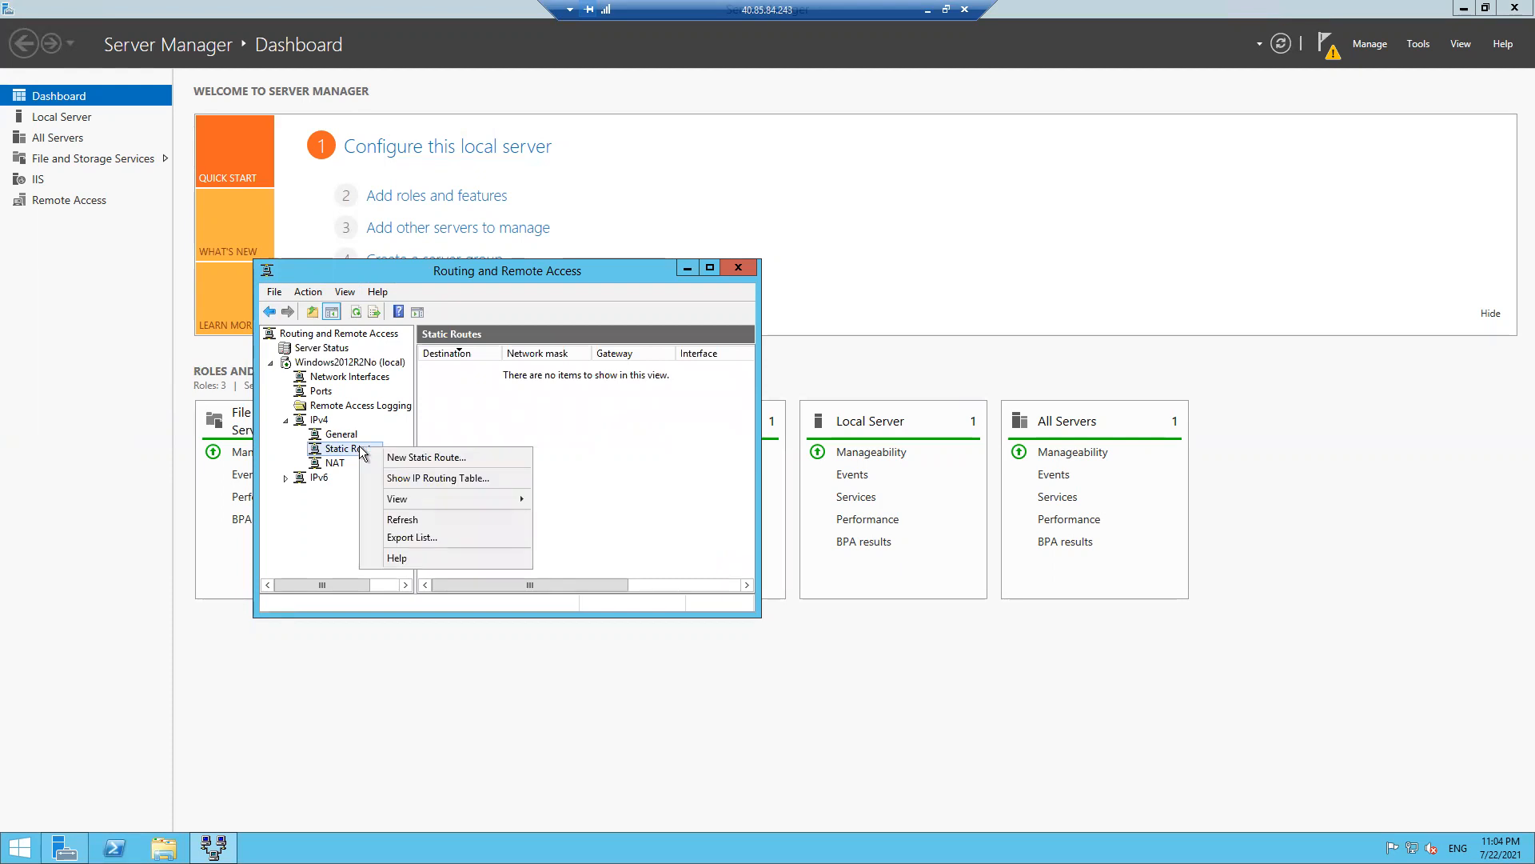
pyautogui.click(409, 459)
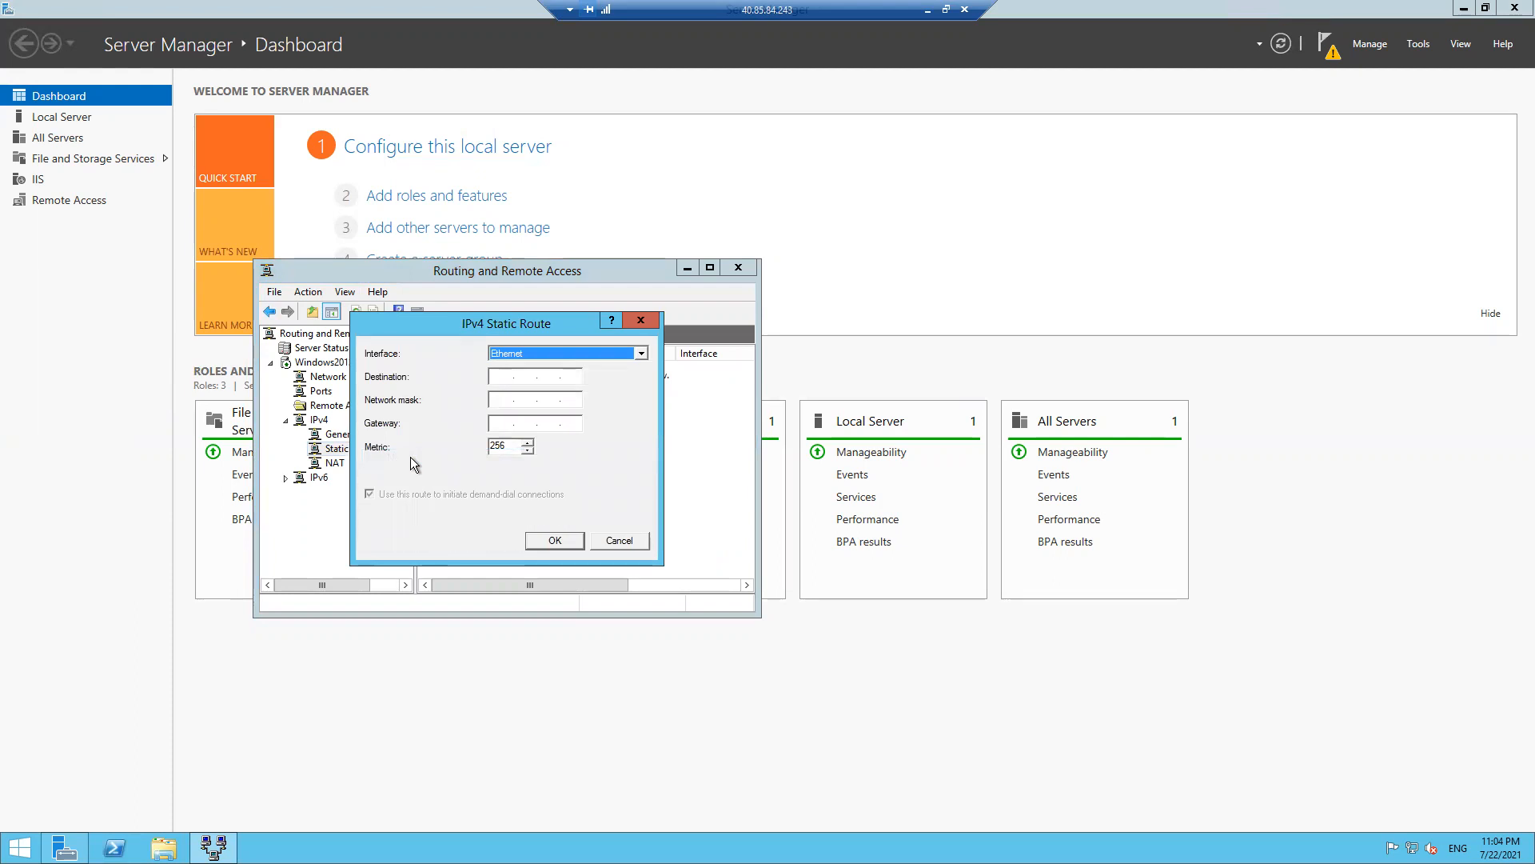
pyautogui.click(638, 353)
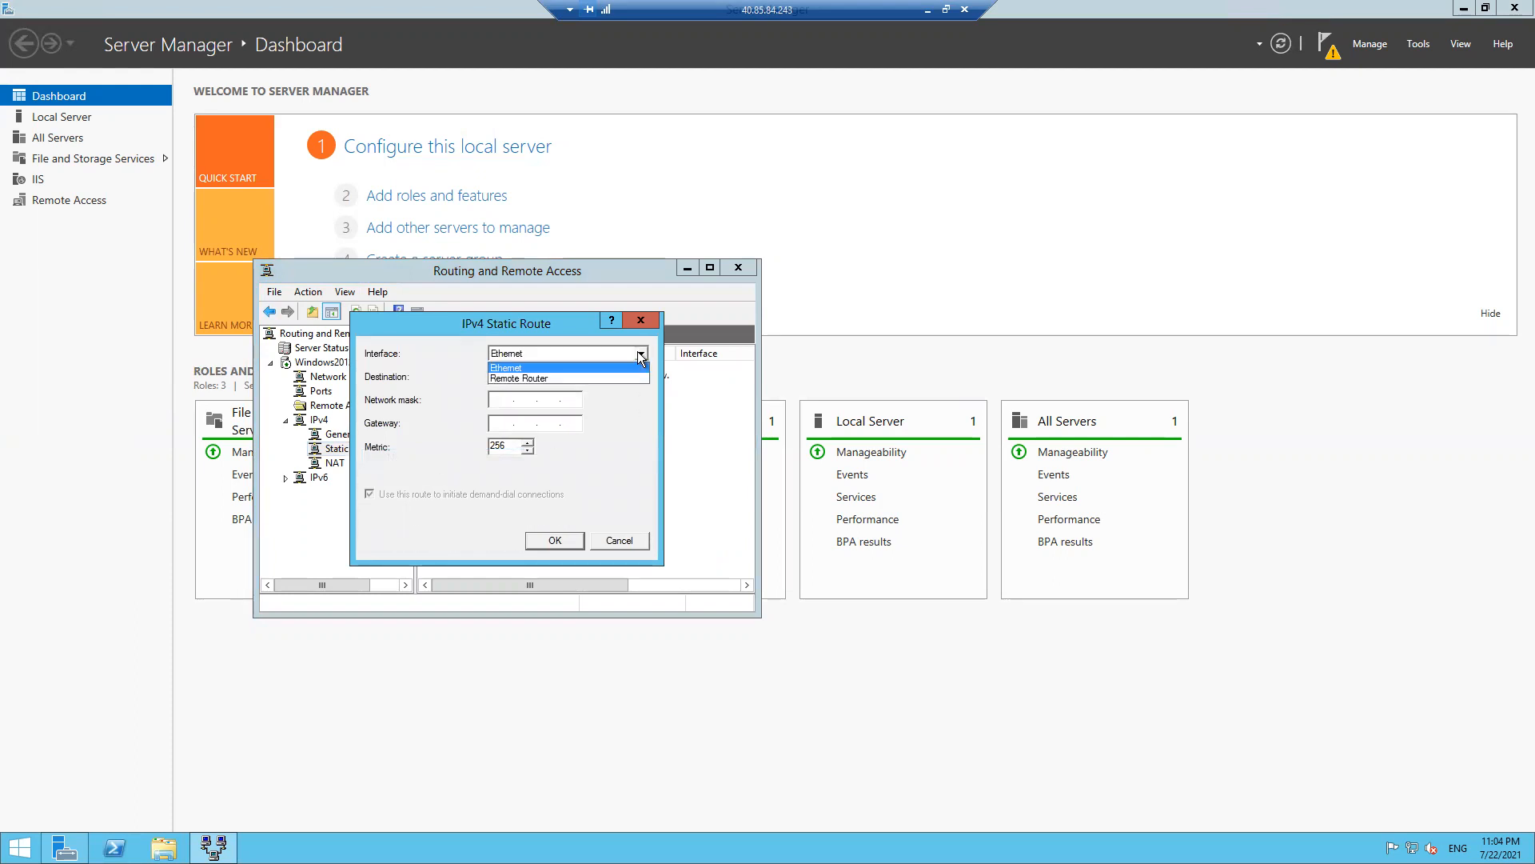
pyautogui.click(526, 379)
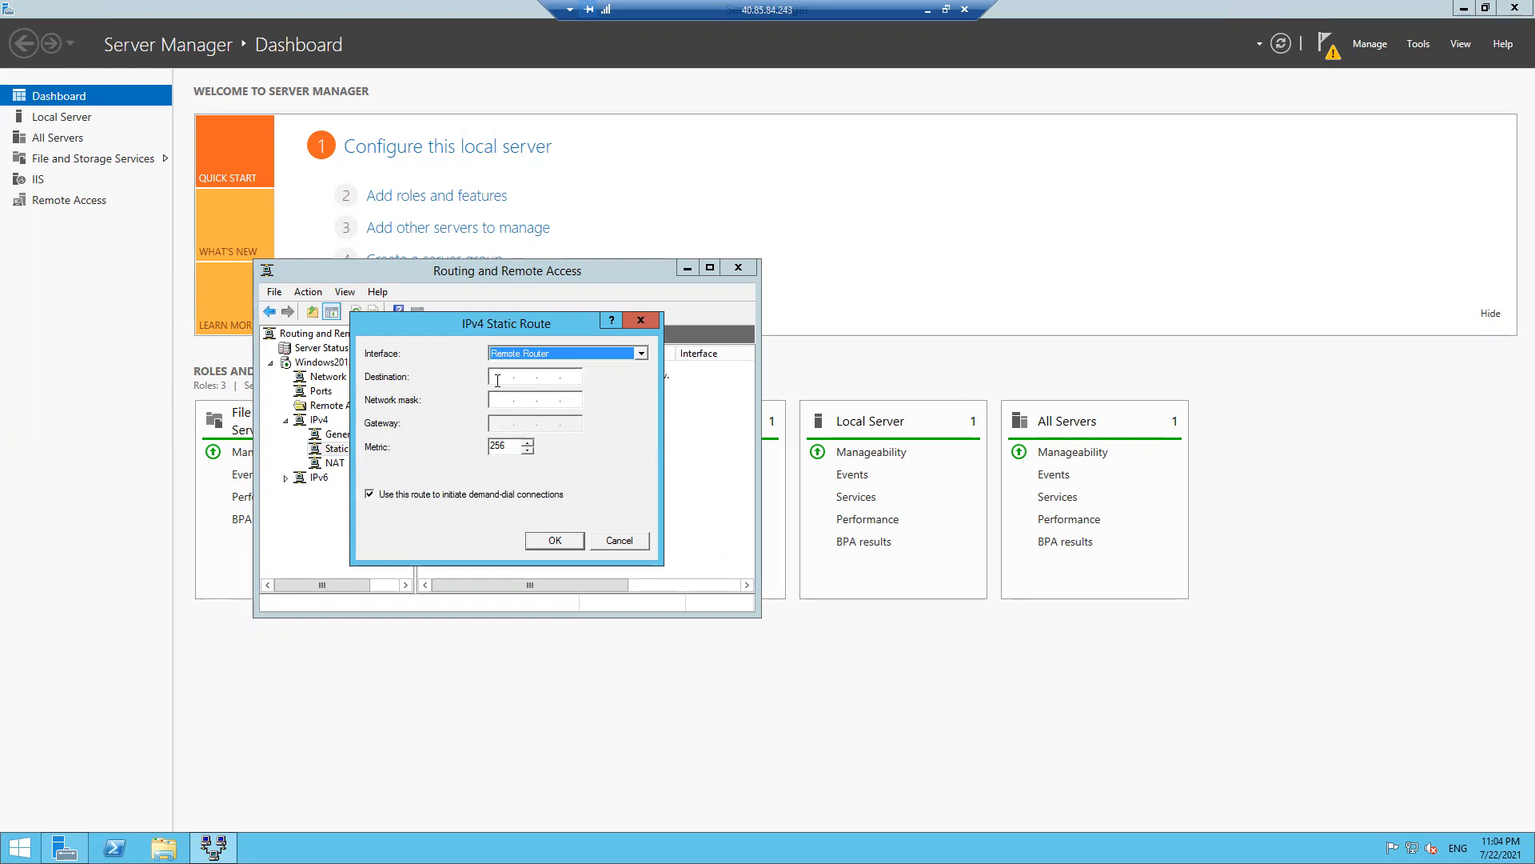
pyautogui.click(497, 381)
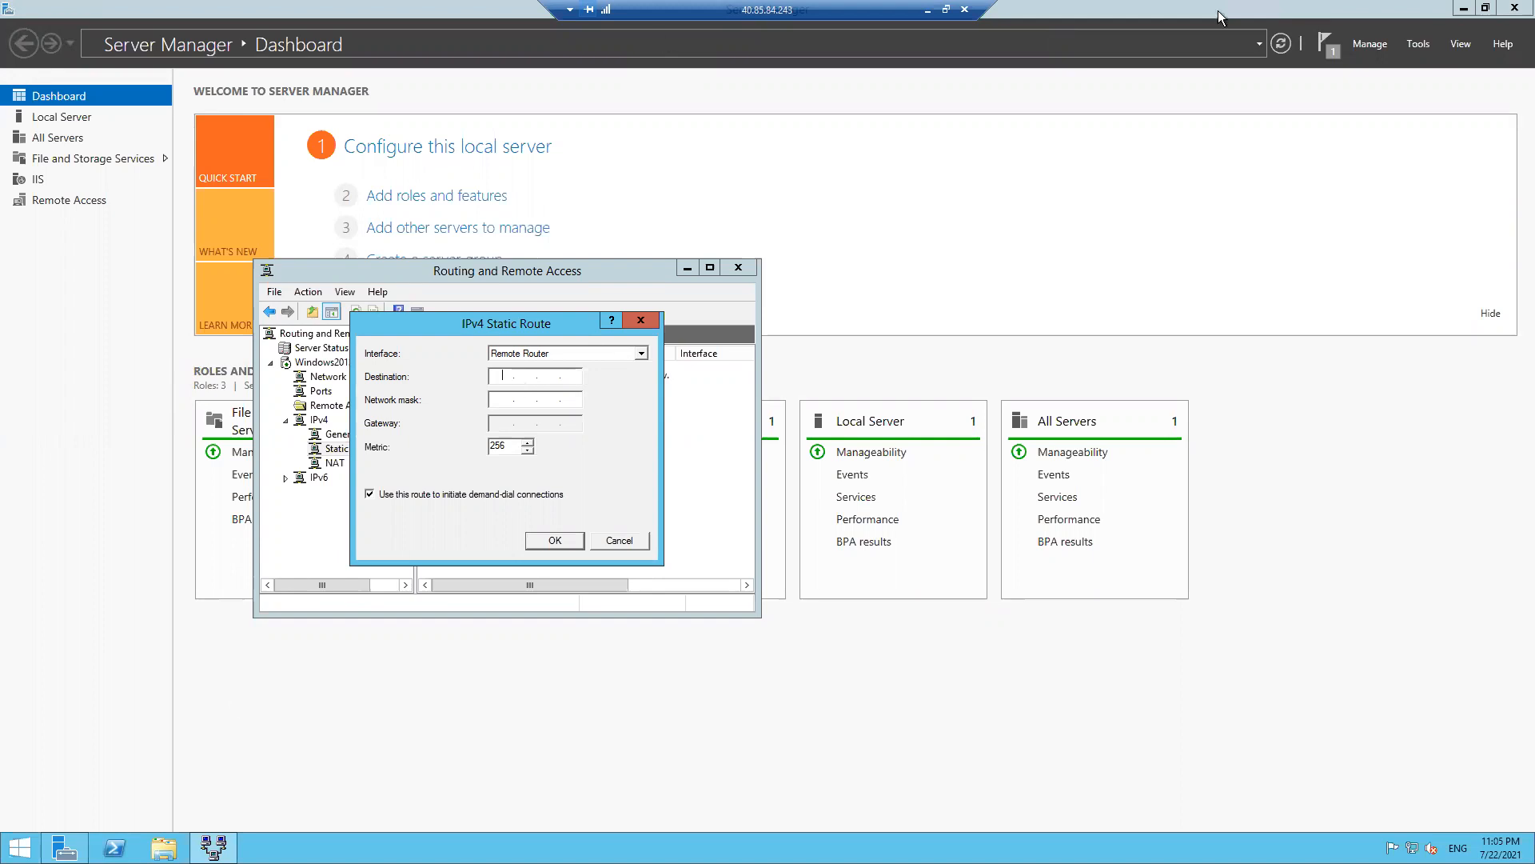
# - Select VNETEASTUS's address space 10.0.0.0/16, then switch back to the on-premises server session
pyautogui.click(927, 10)
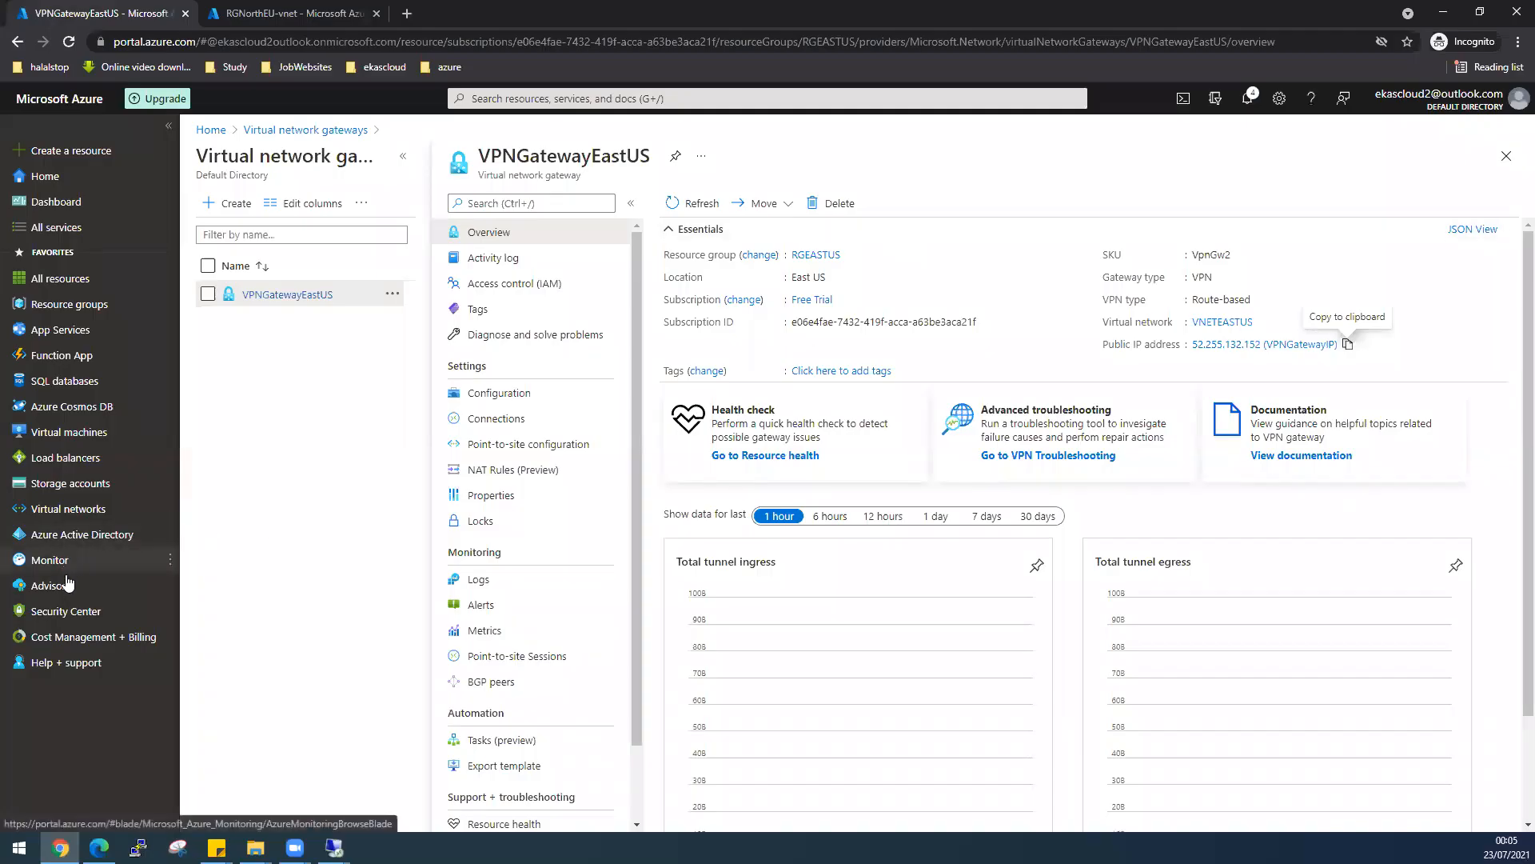
pyautogui.click(71, 508)
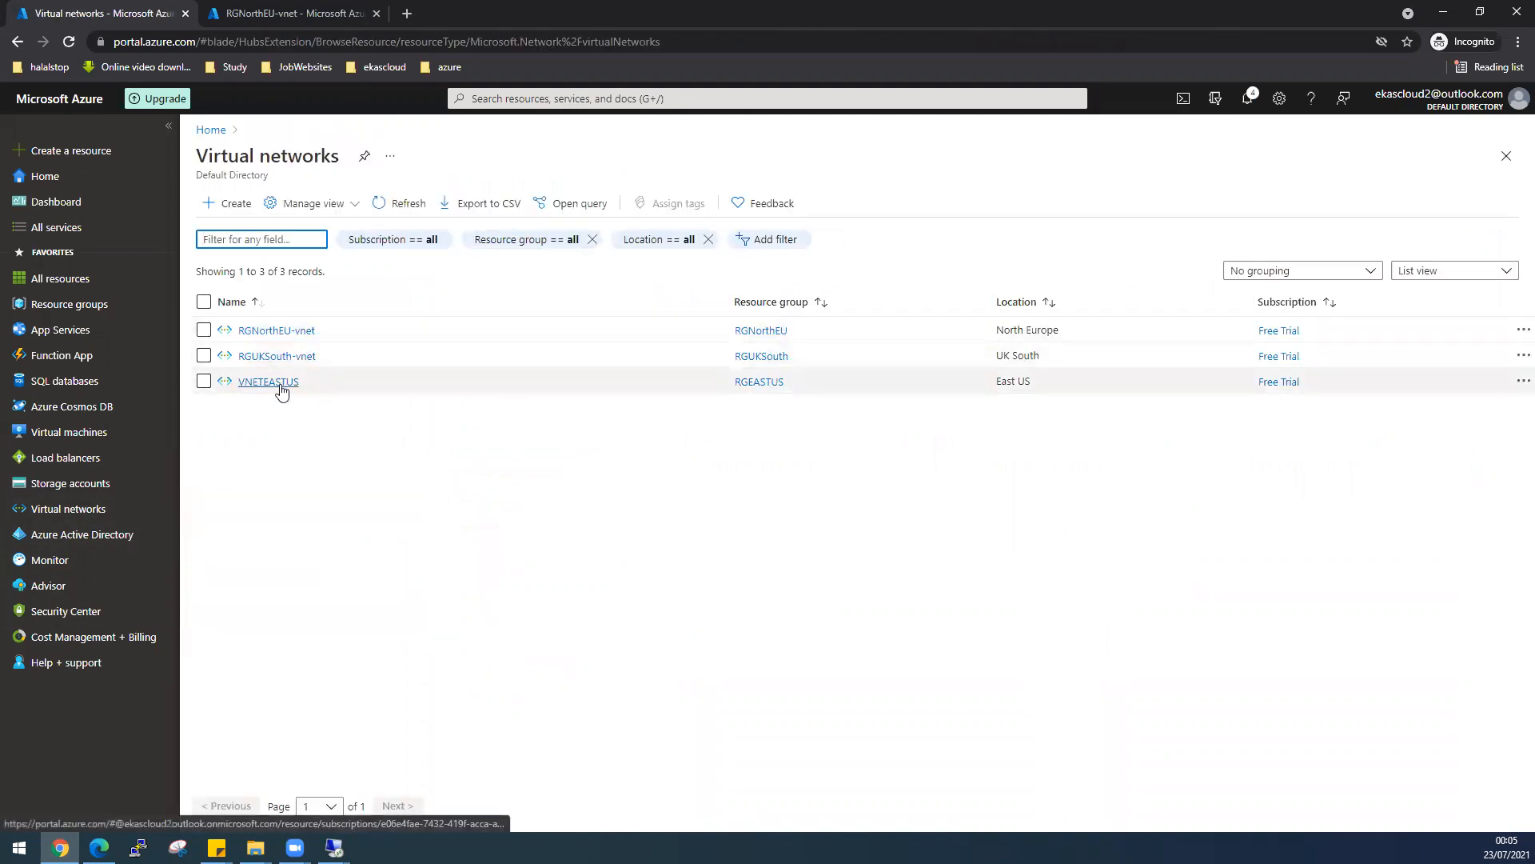
pyautogui.click(280, 385)
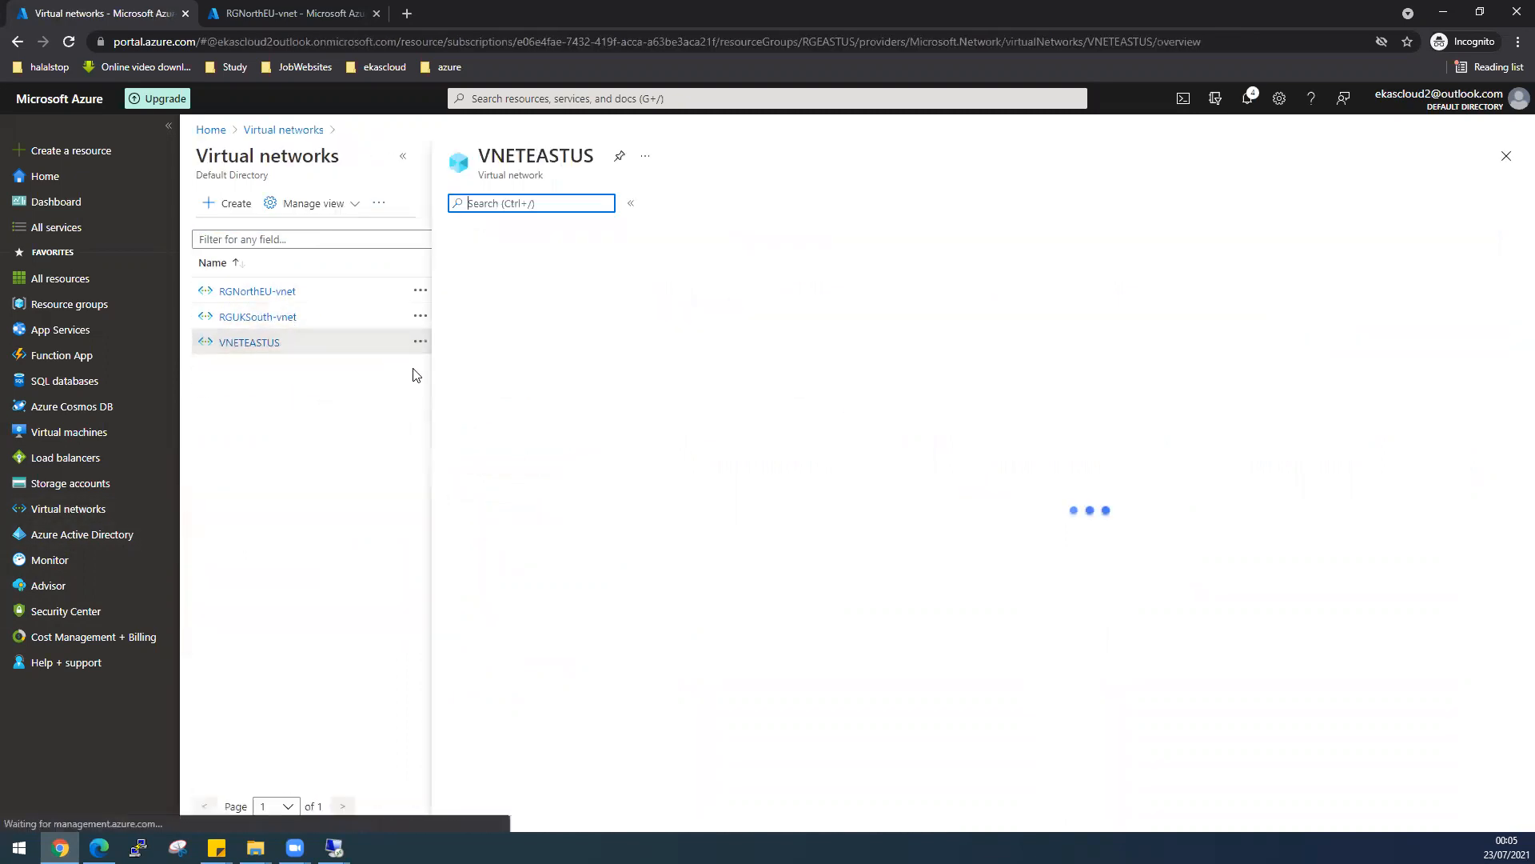
pyautogui.click(489, 393)
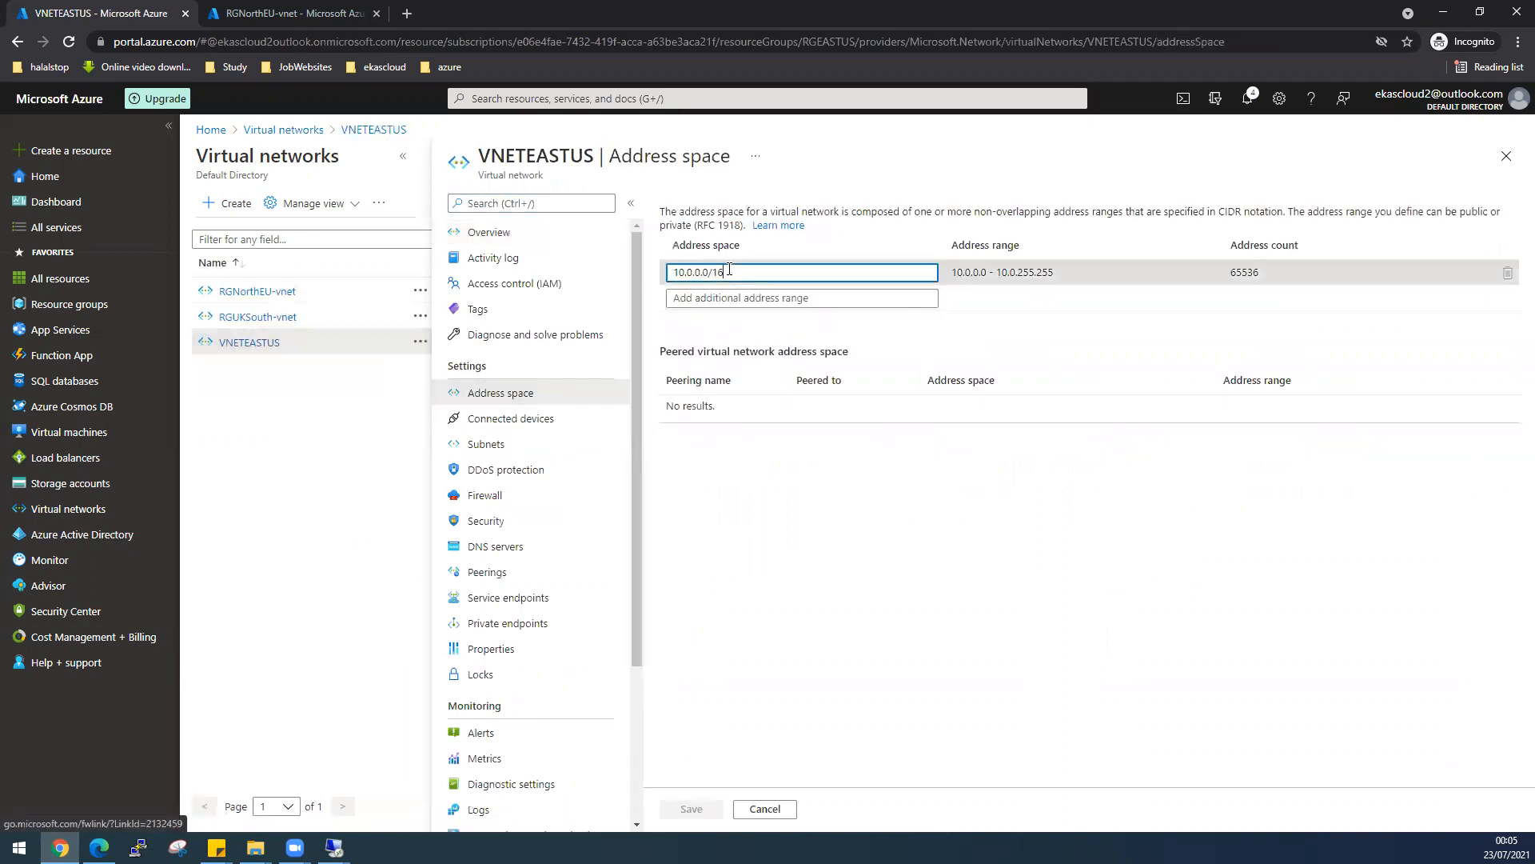
pyautogui.moveTo(741, 272); pyautogui.dragTo(637, 269)
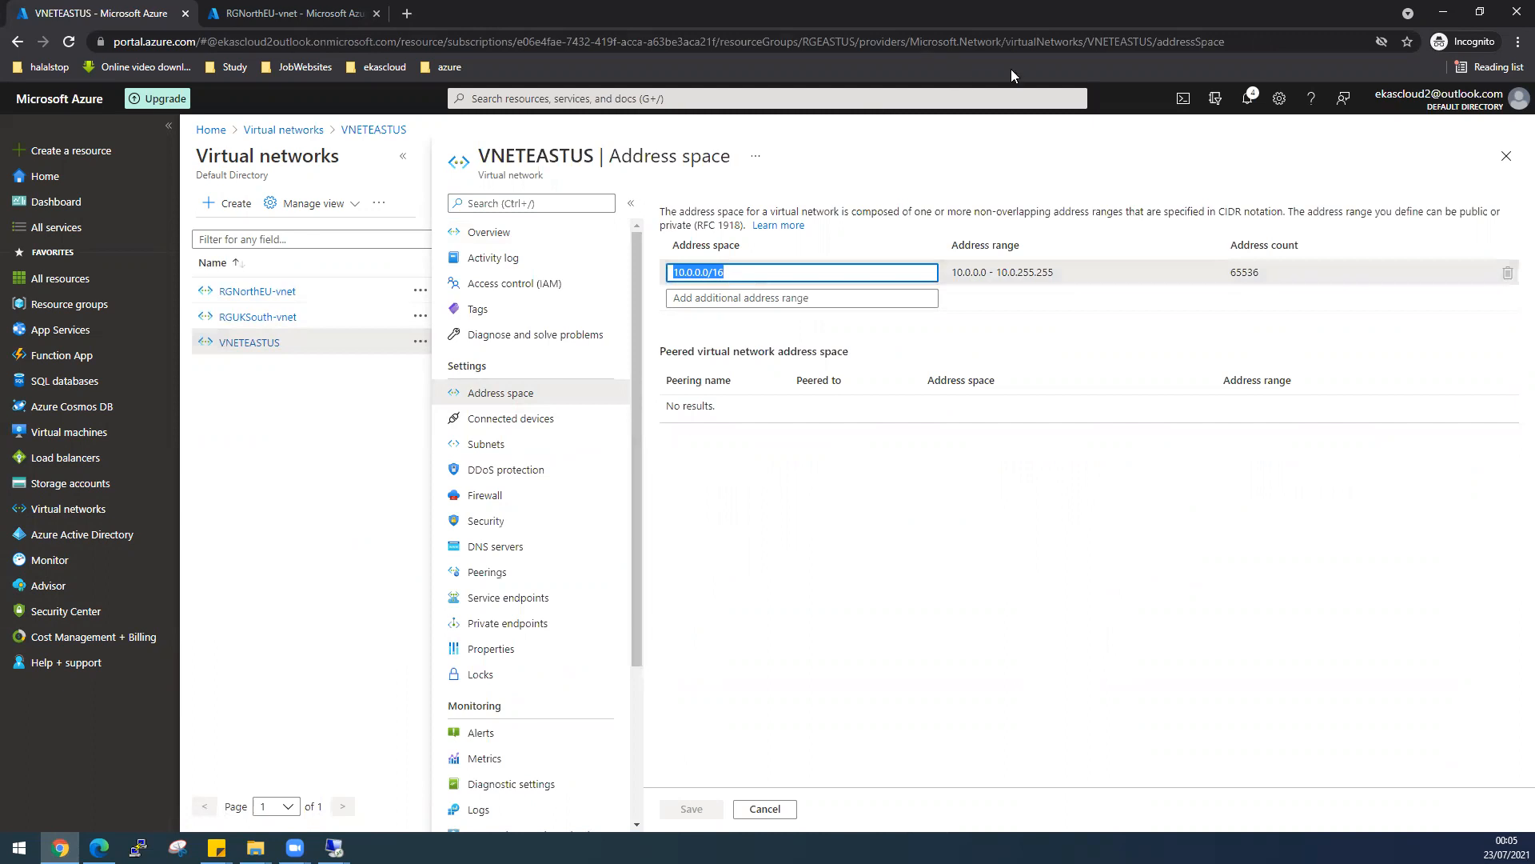
pyautogui.click(335, 847)
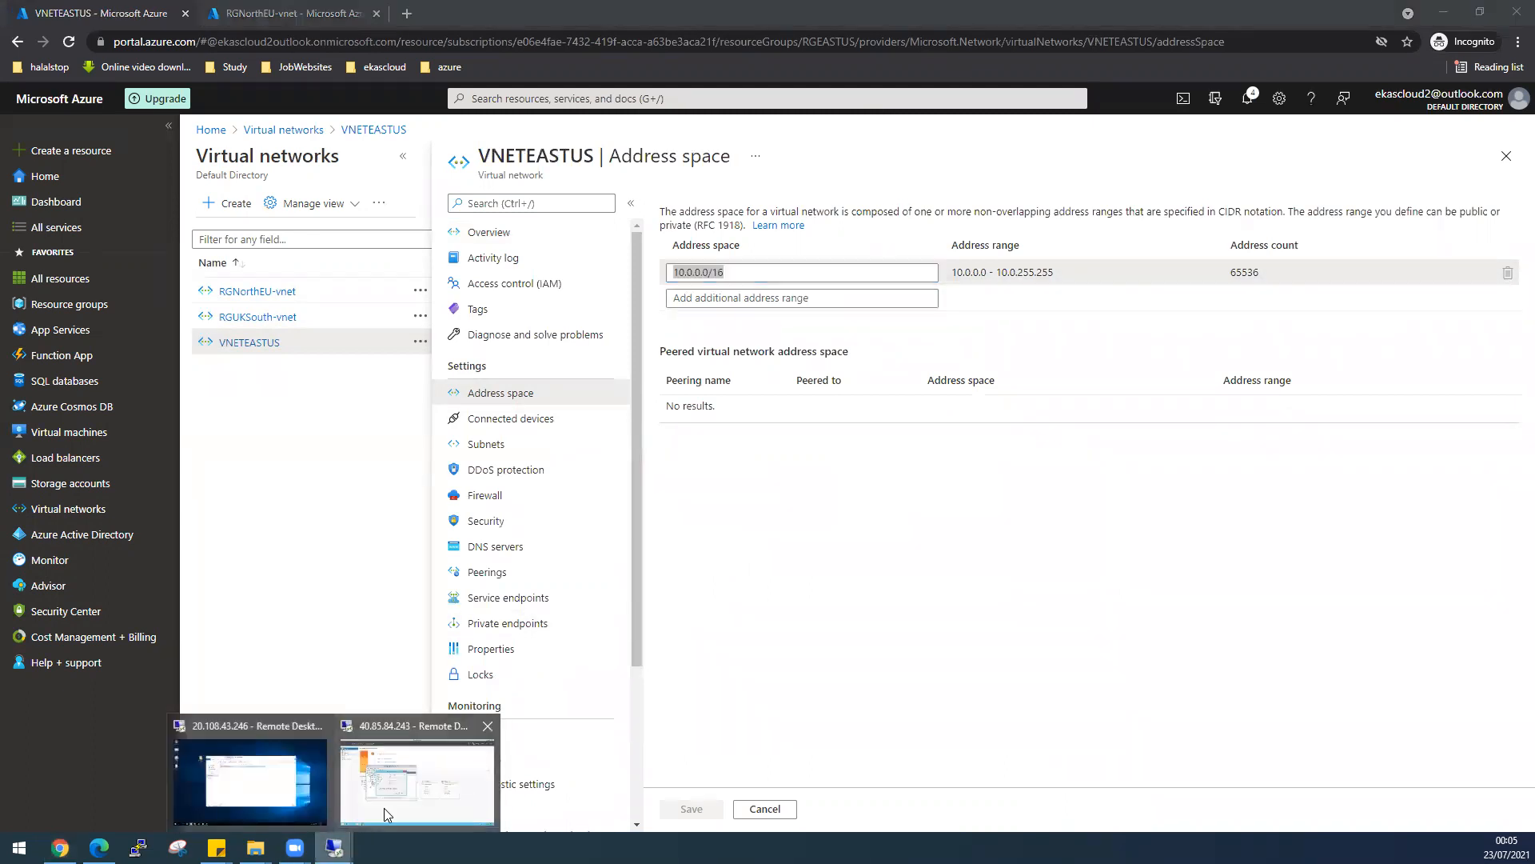
pyautogui.click(384, 808)
# - Enter destination 10.0.0.0 with mask 255.255.0.0 and save the static route
pyautogui.write('10.')
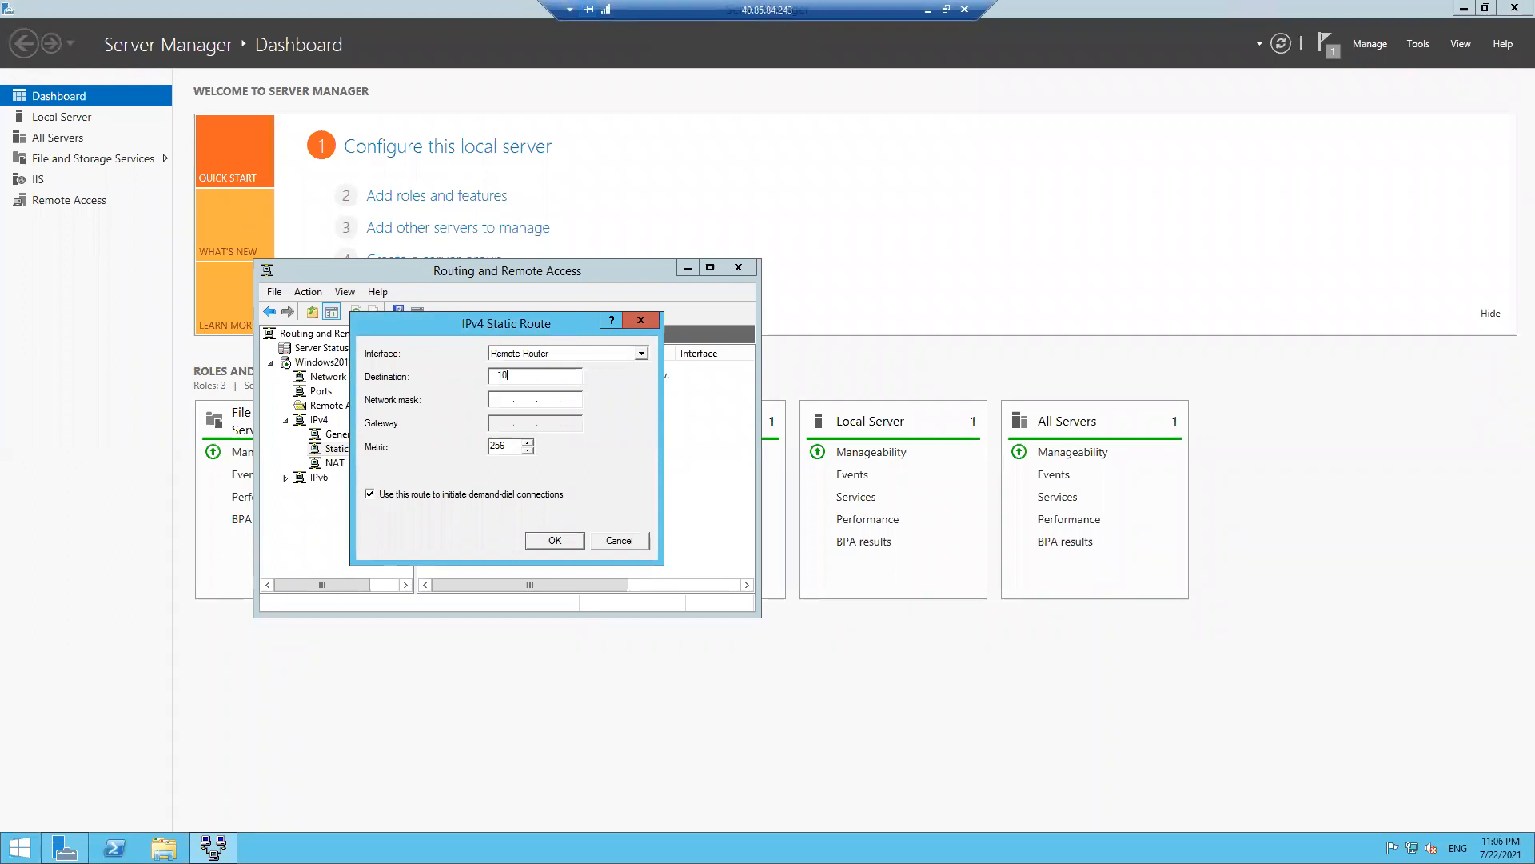
pyautogui.write('0.0.0')
pyautogui.click(499, 394)
pyautogui.write('255 . 255 . 0 . 0')
pyautogui.click(552, 540)
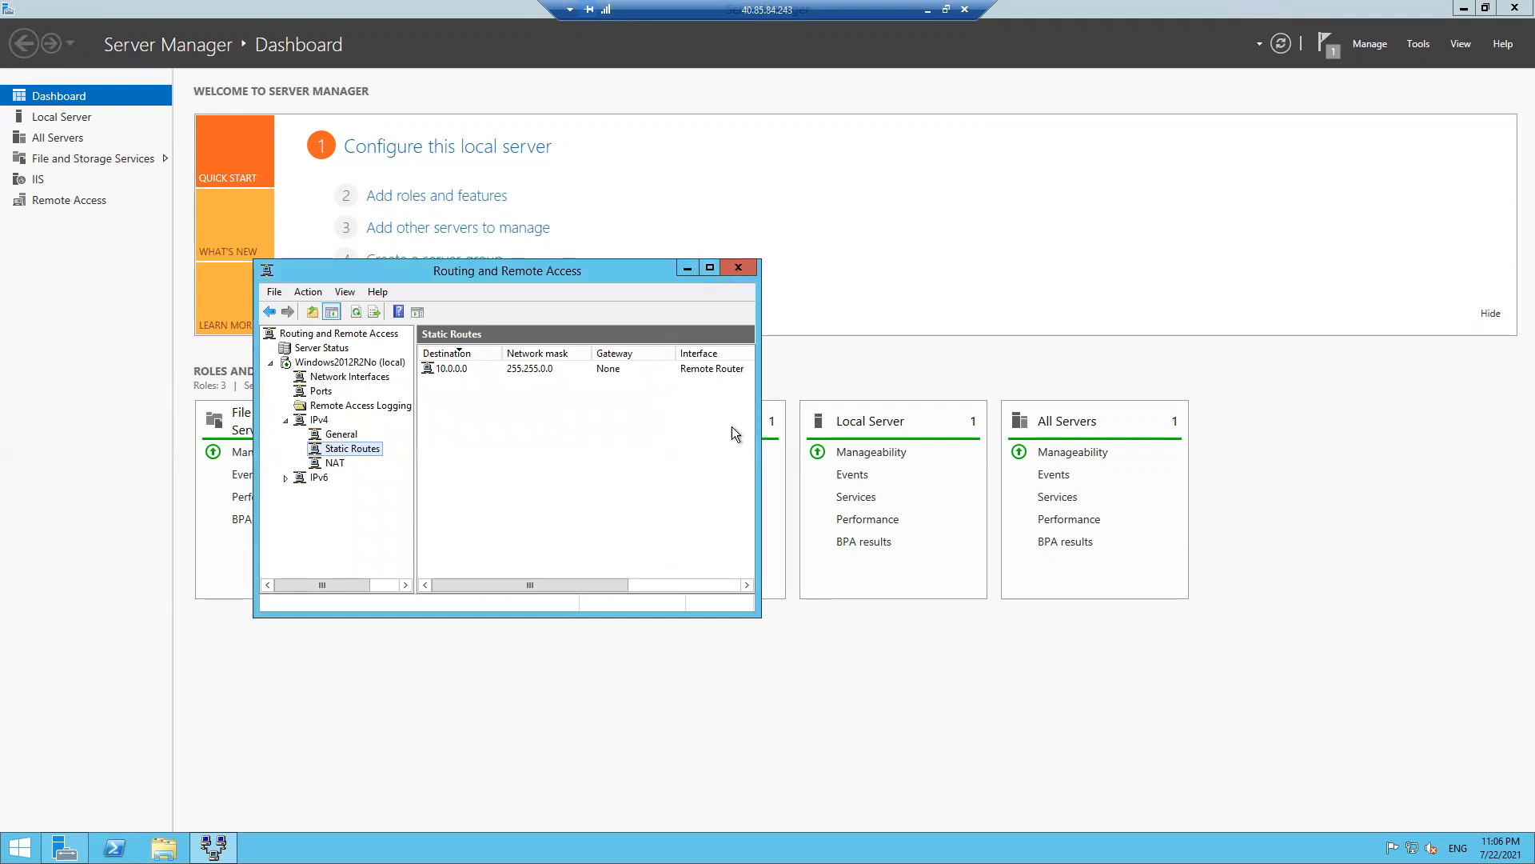
# - Widen the window and inspect the 10.0.0.0 route's properties without changing anything
pyautogui.moveTo(755, 611); pyautogui.dragTo(1280, 771)
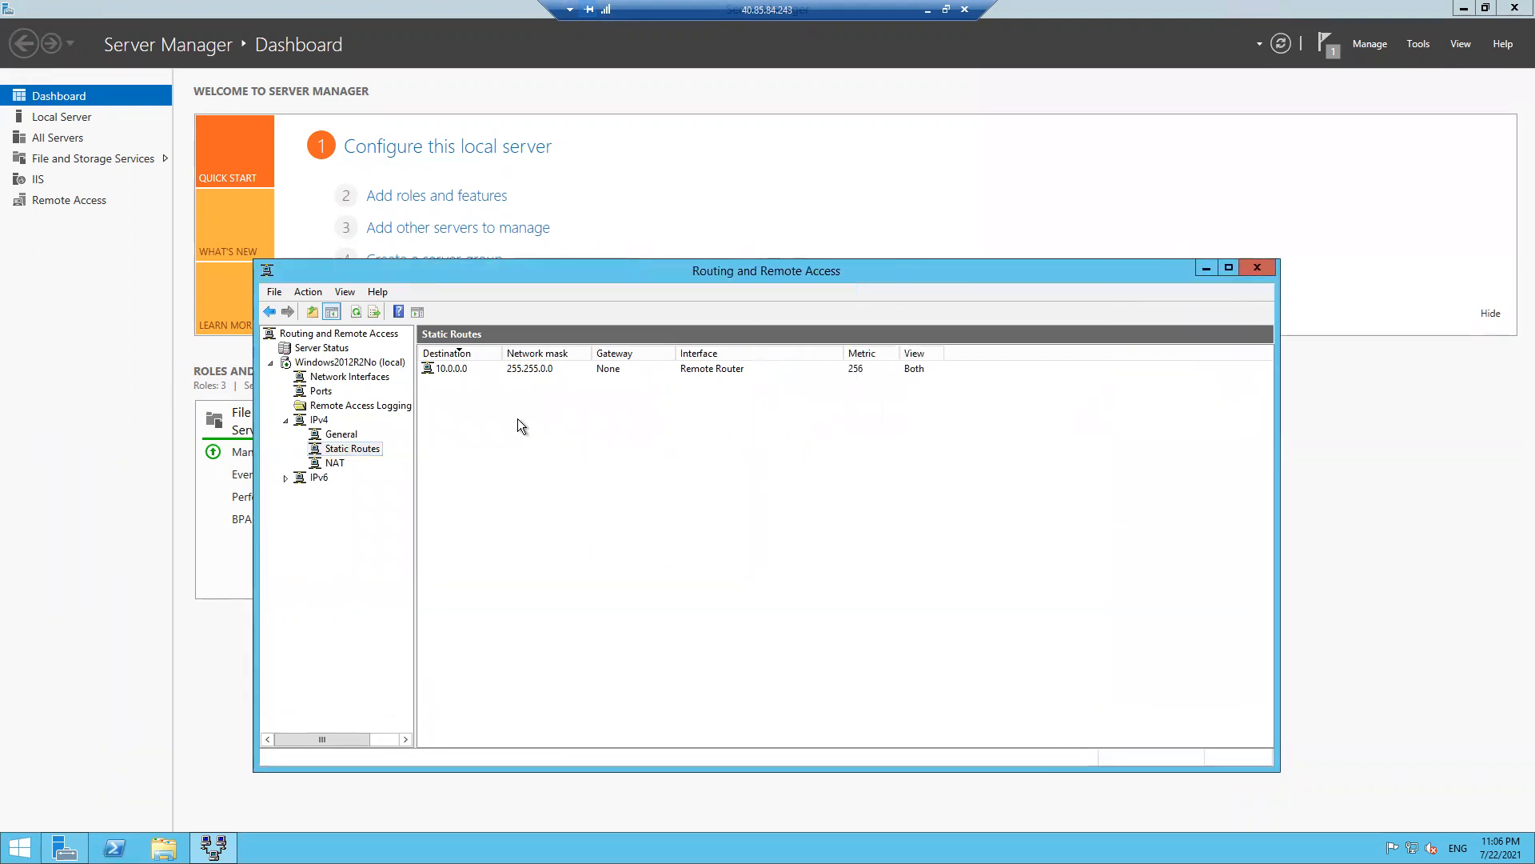
pyautogui.click(460, 372)
pyautogui.rightClick(458, 371)
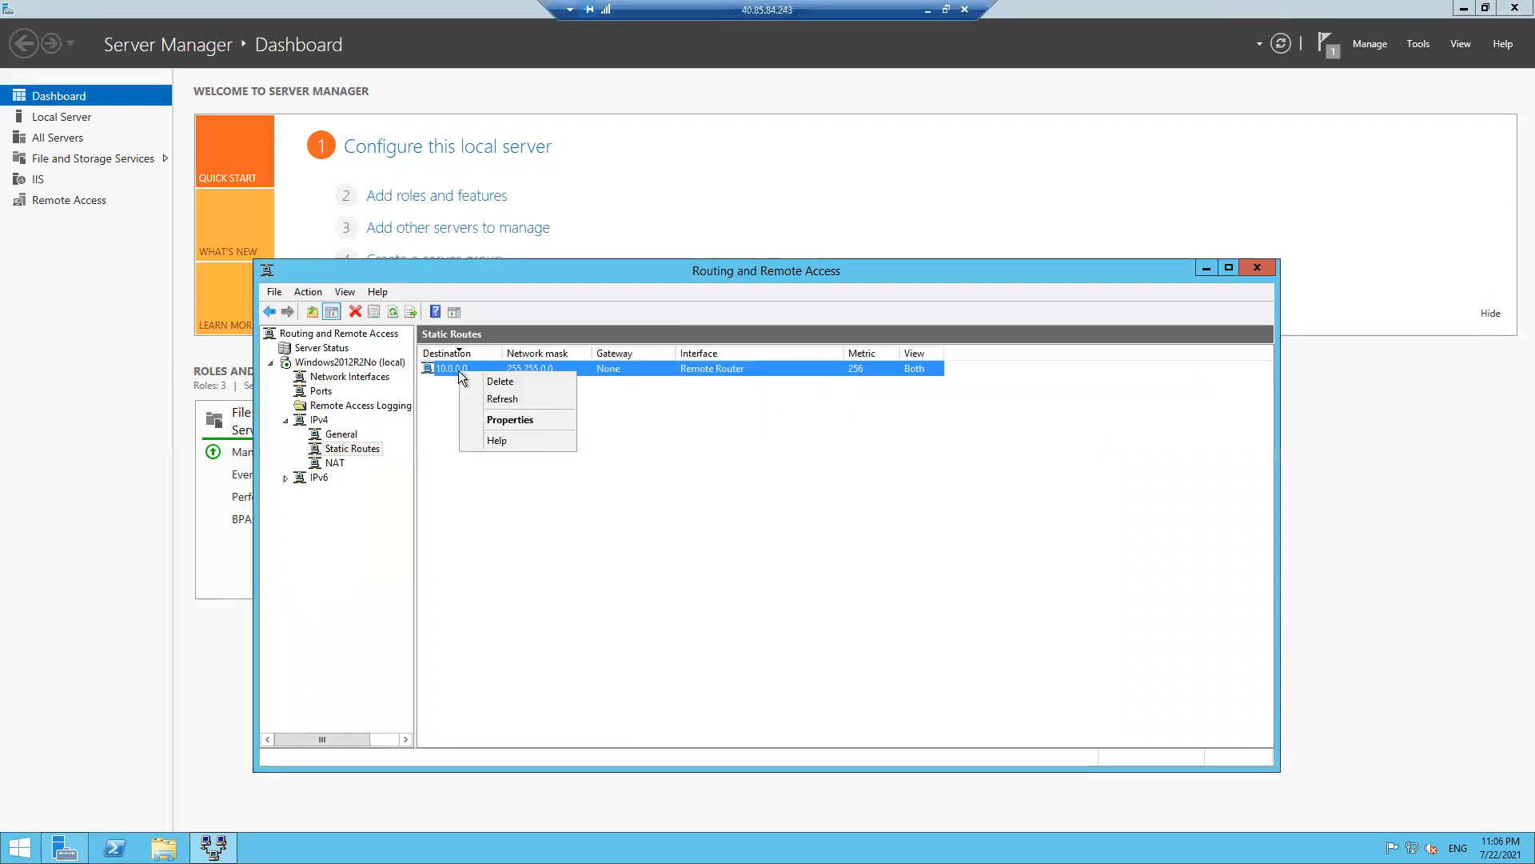
pyautogui.click(502, 415)
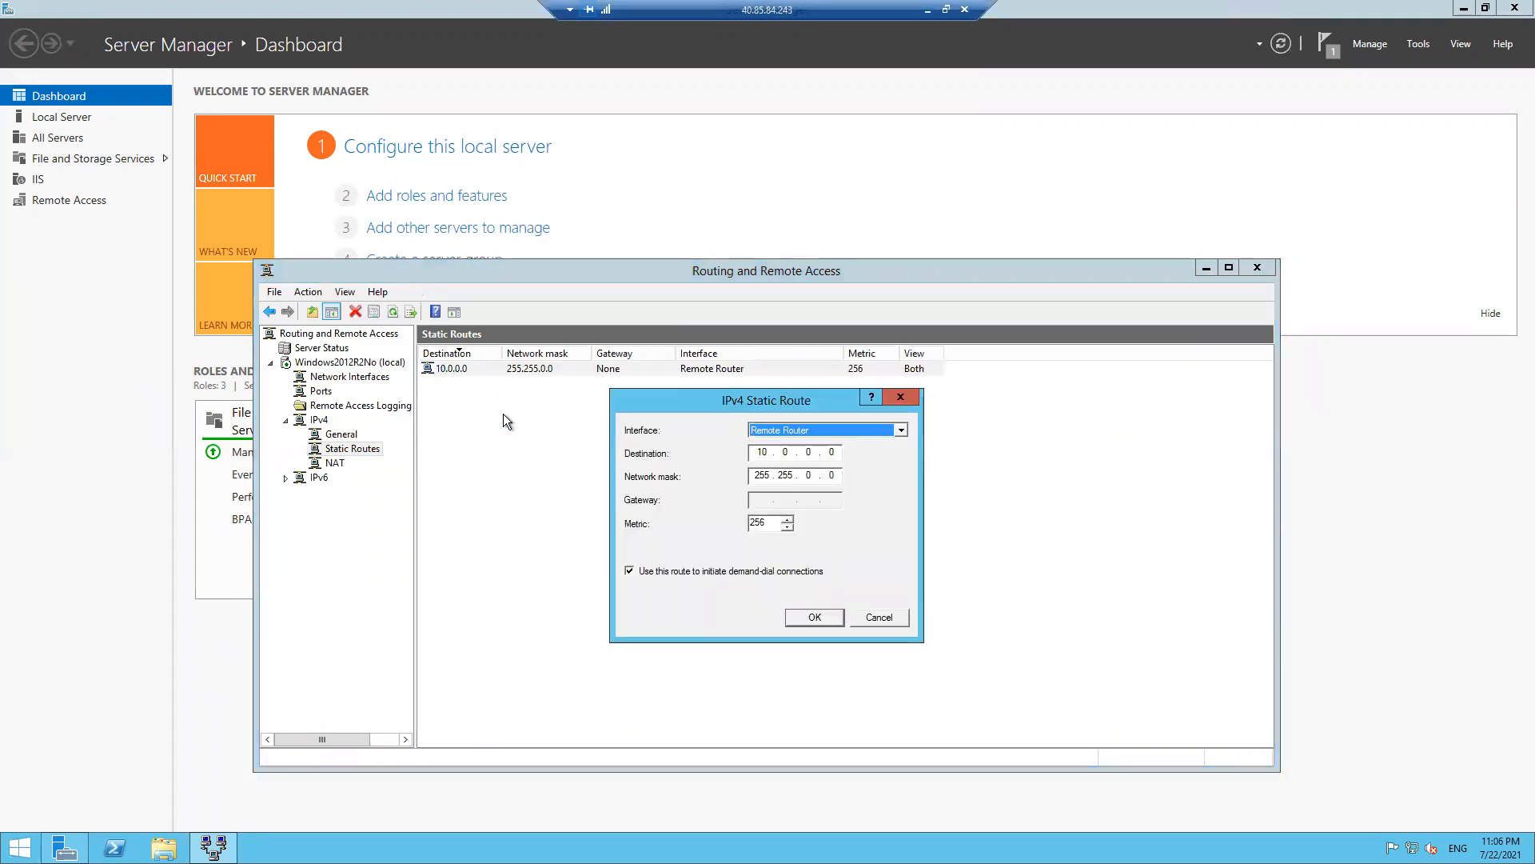
pyautogui.click(897, 618)
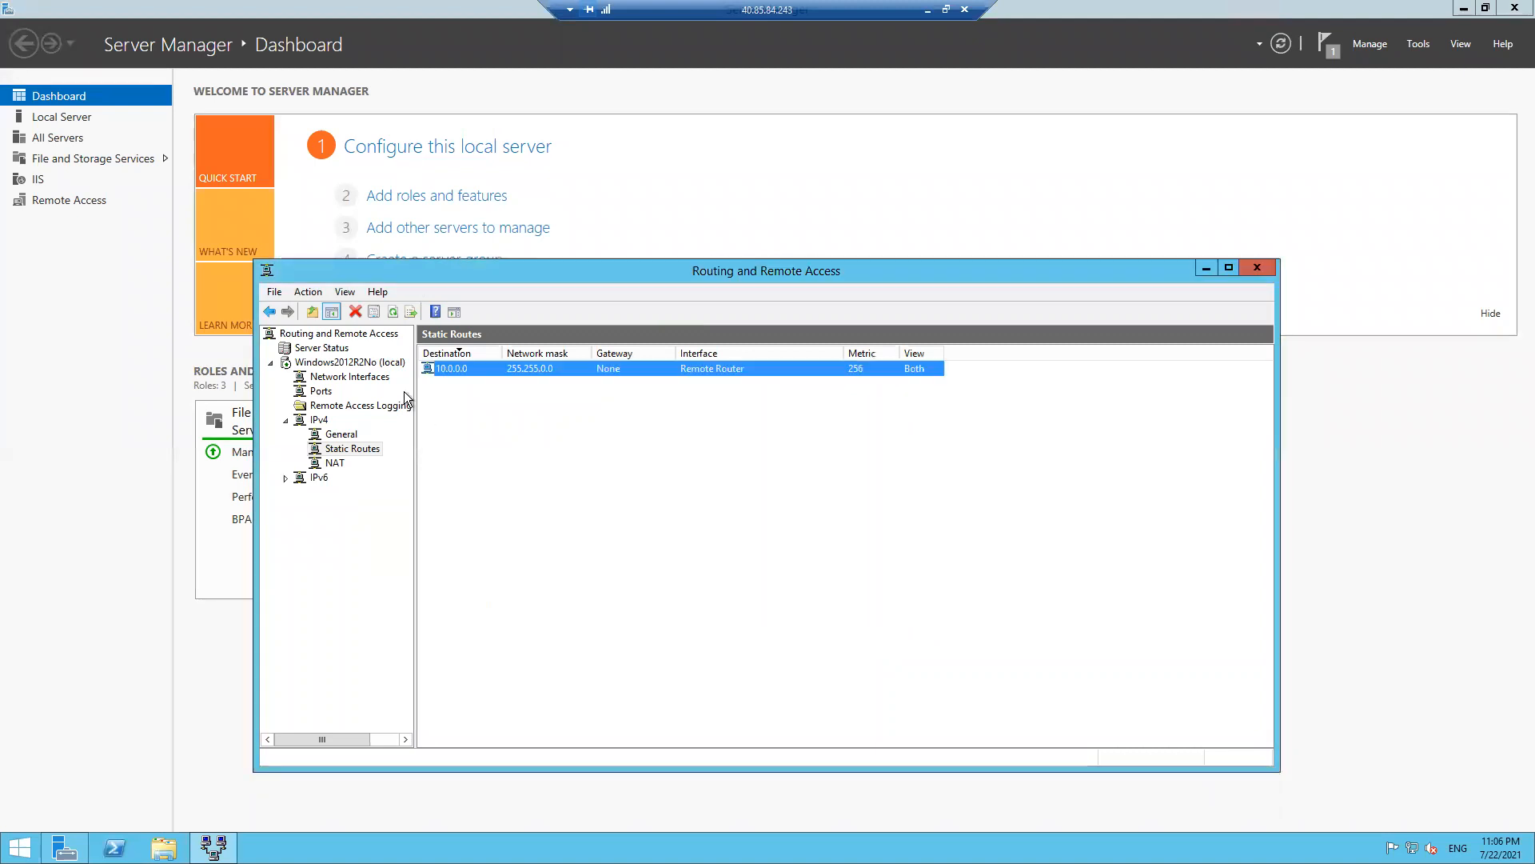
# - View the server's full IP routing table from Static Routes, then close it
pyautogui.rightClick(463, 367)
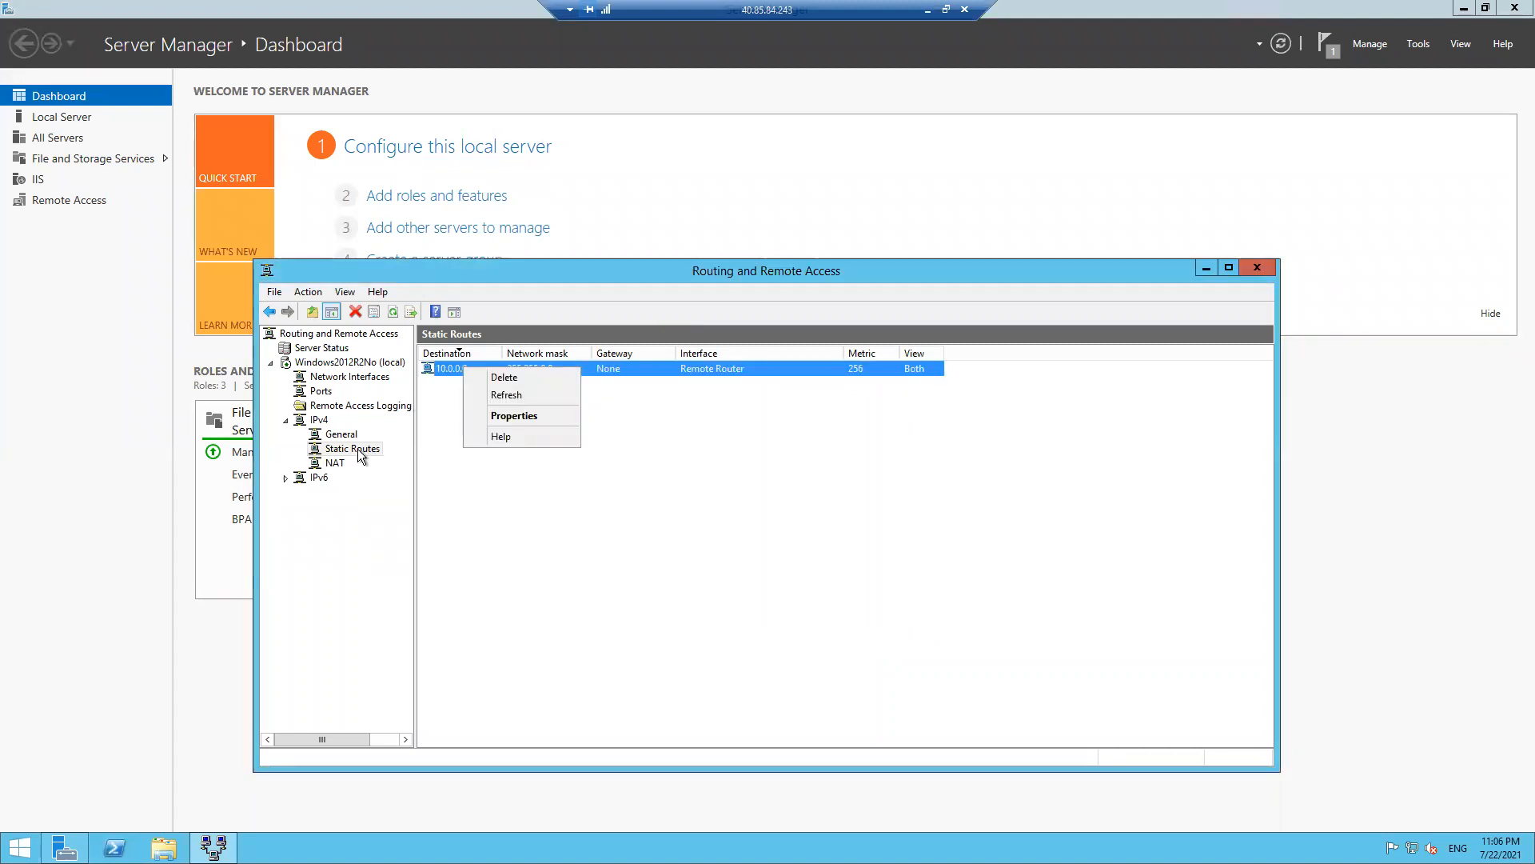
pyautogui.click(328, 419)
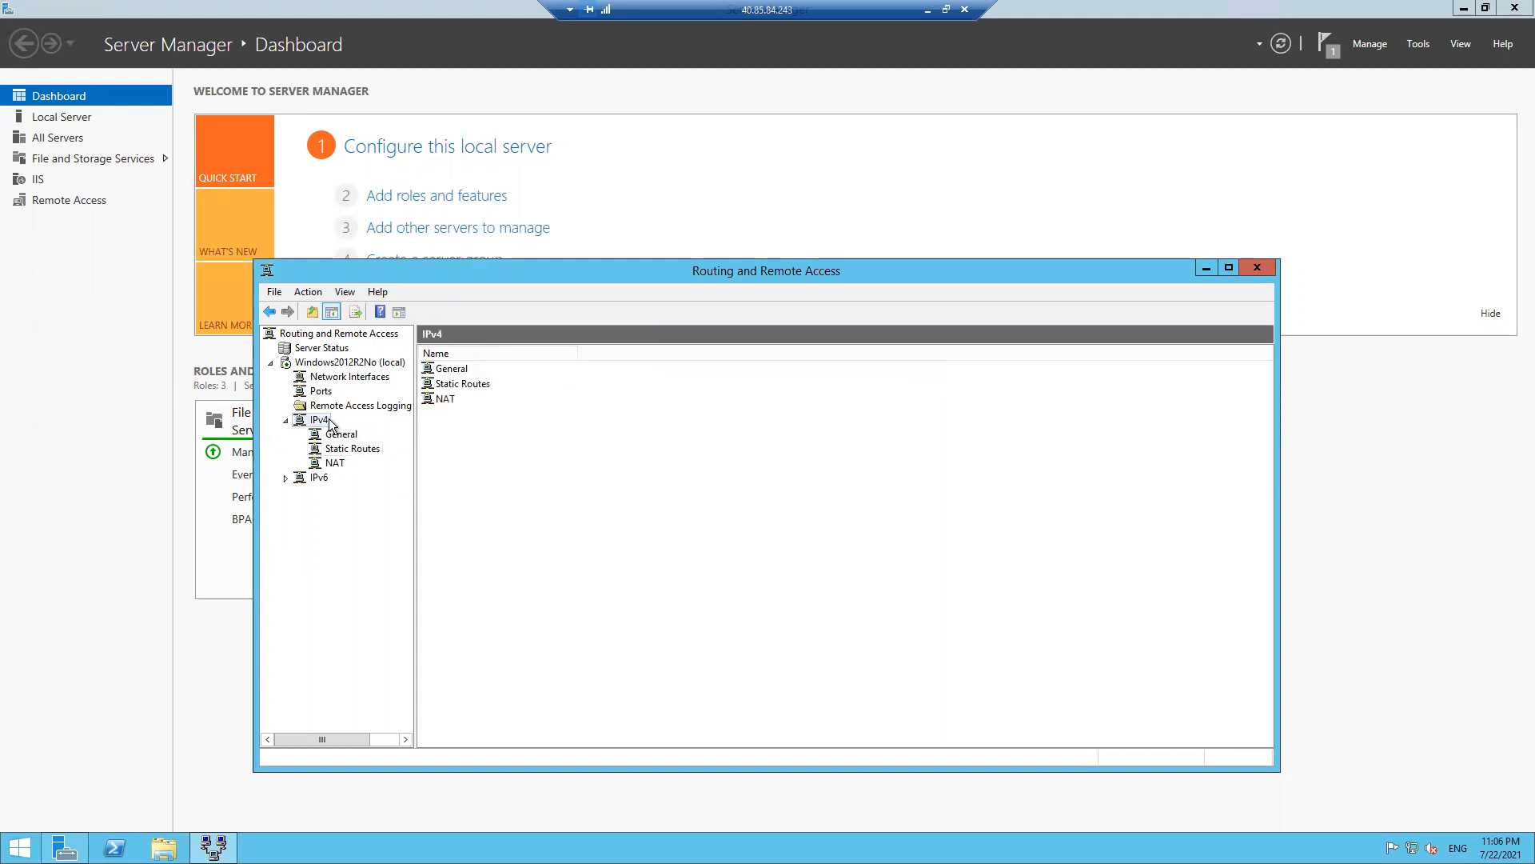
pyautogui.rightClick(329, 419)
pyautogui.click(622, 525)
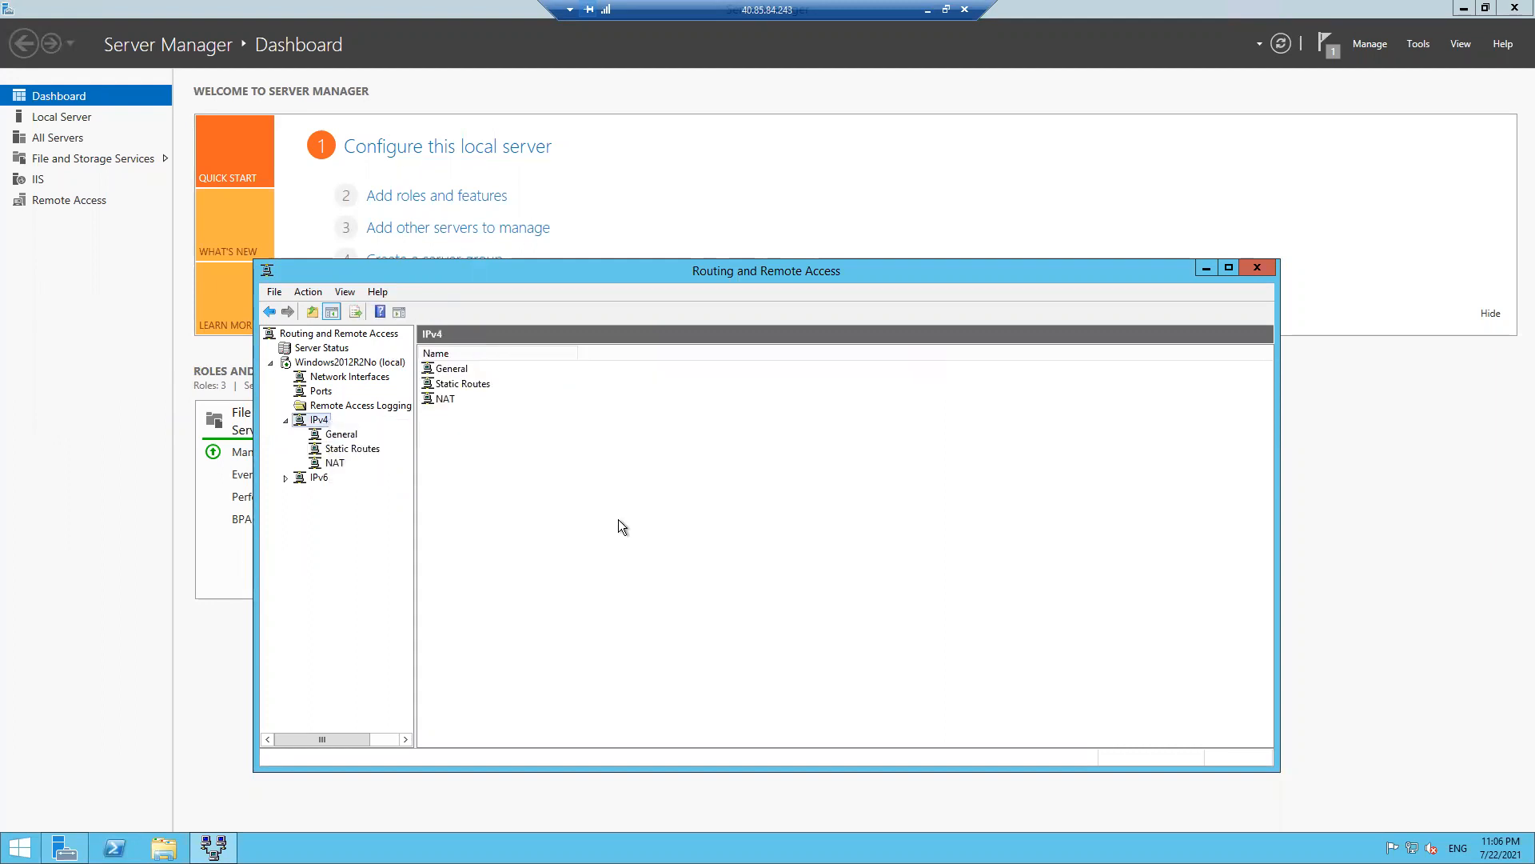
pyautogui.click(344, 450)
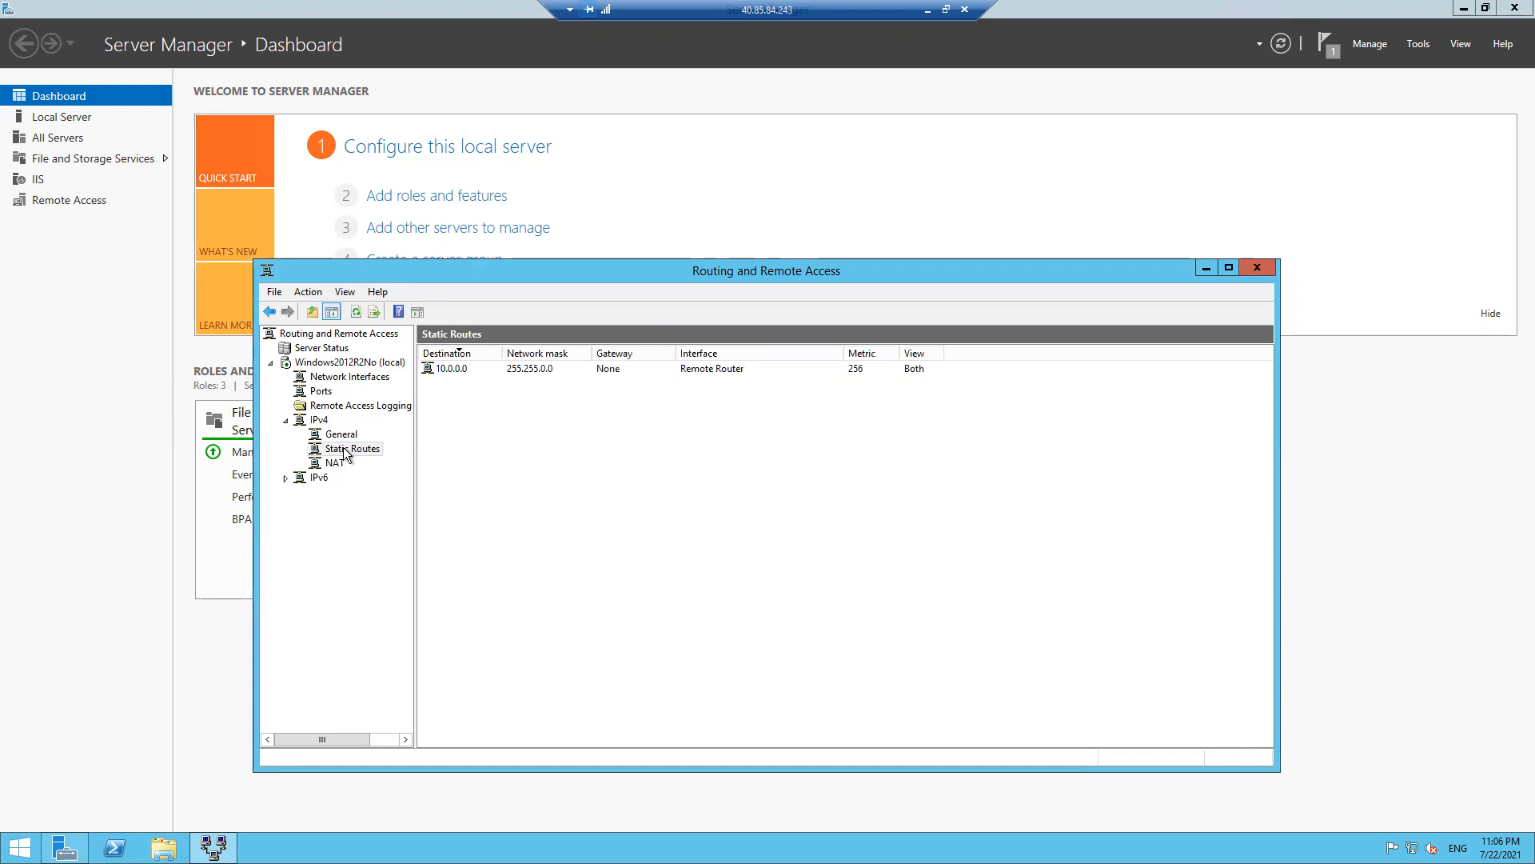
pyautogui.rightClick(344, 452)
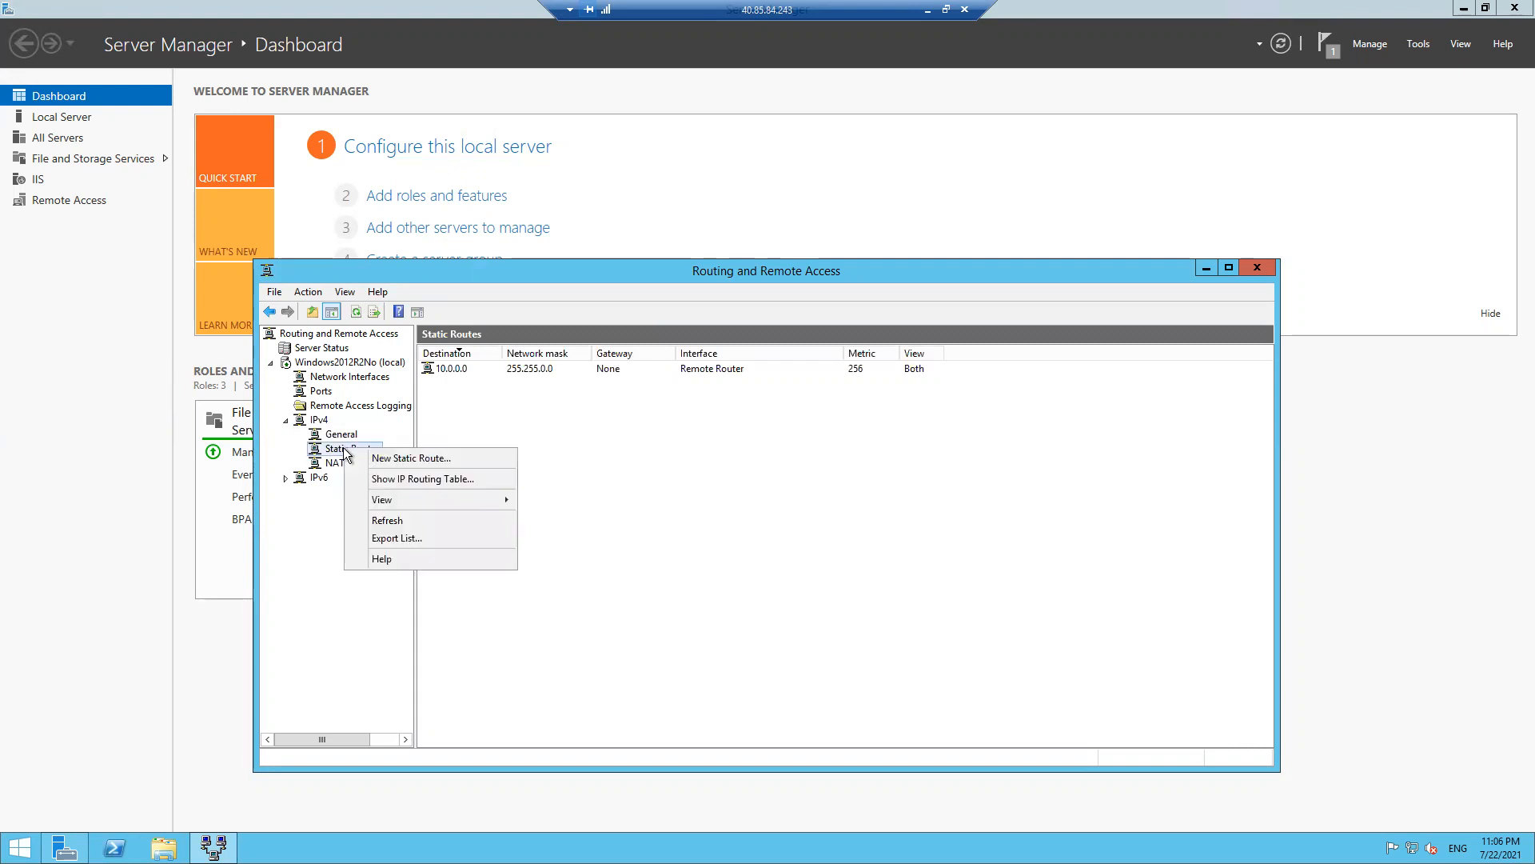
pyautogui.click(444, 480)
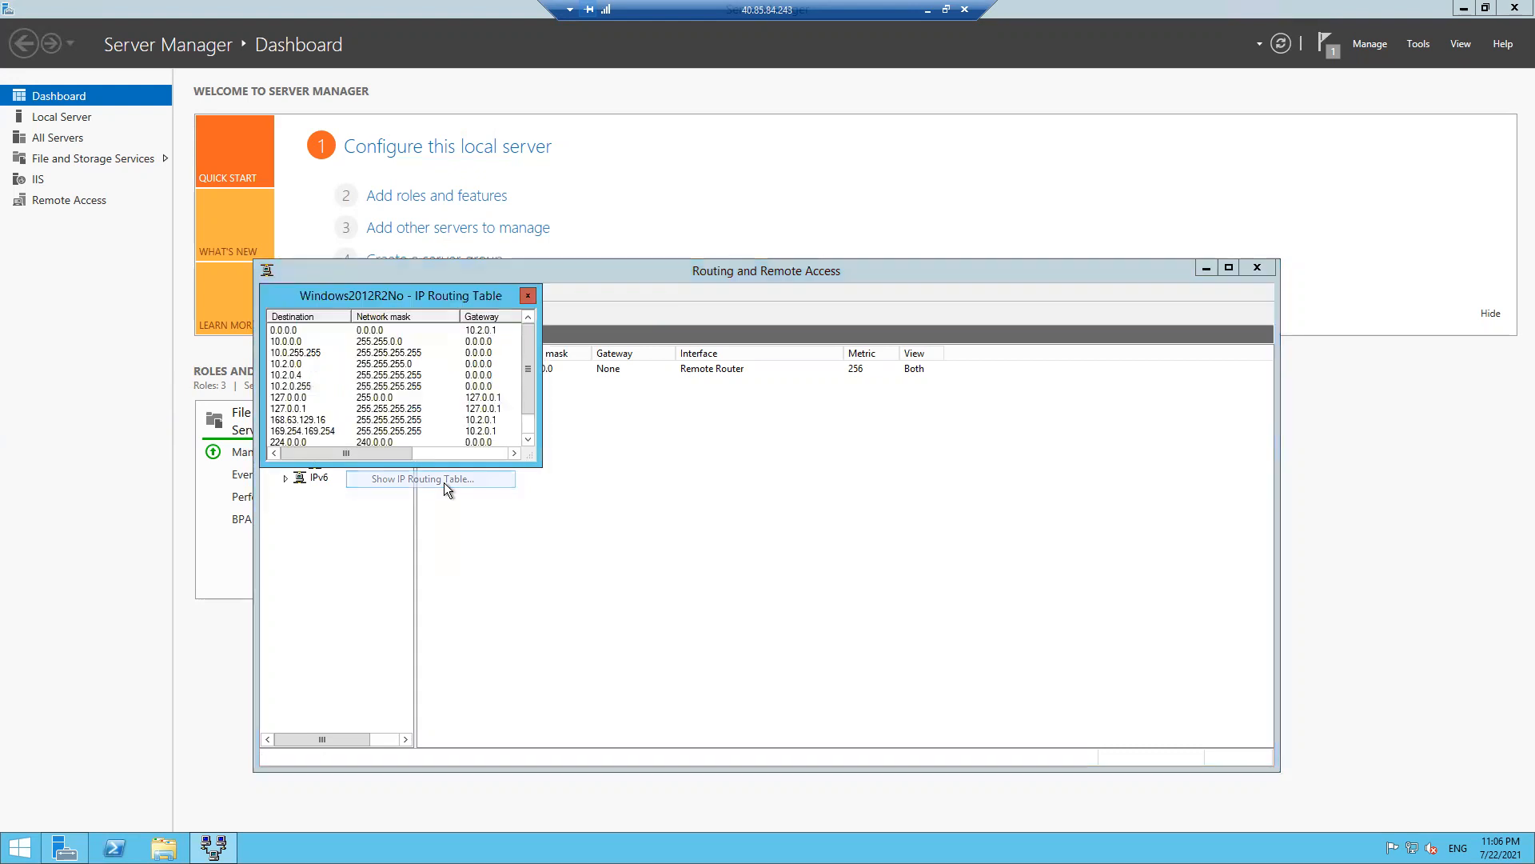
pyautogui.click(528, 296)
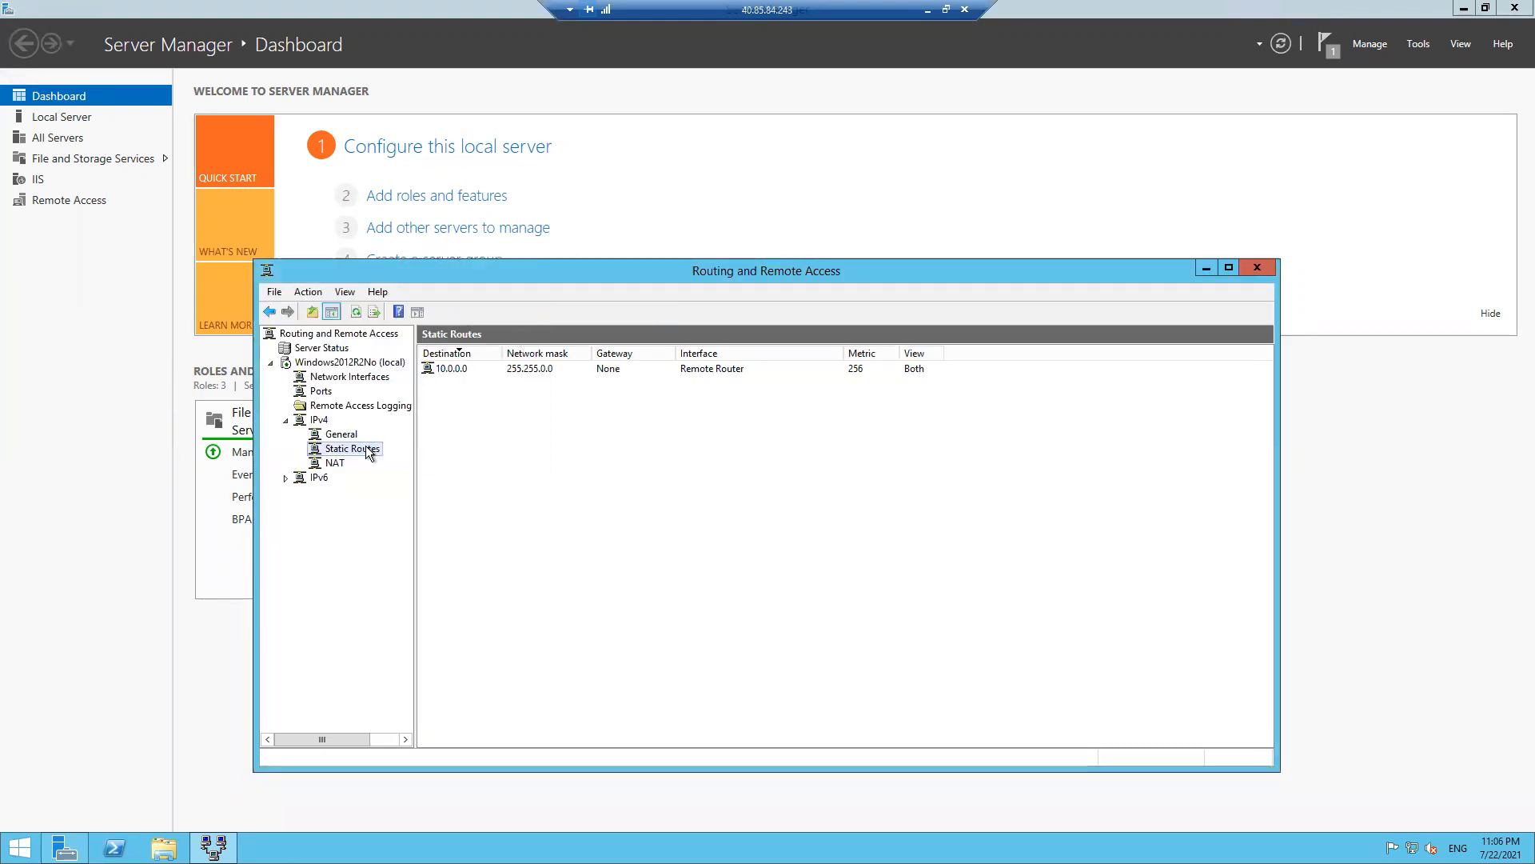
pyautogui.rightClick(371, 381)
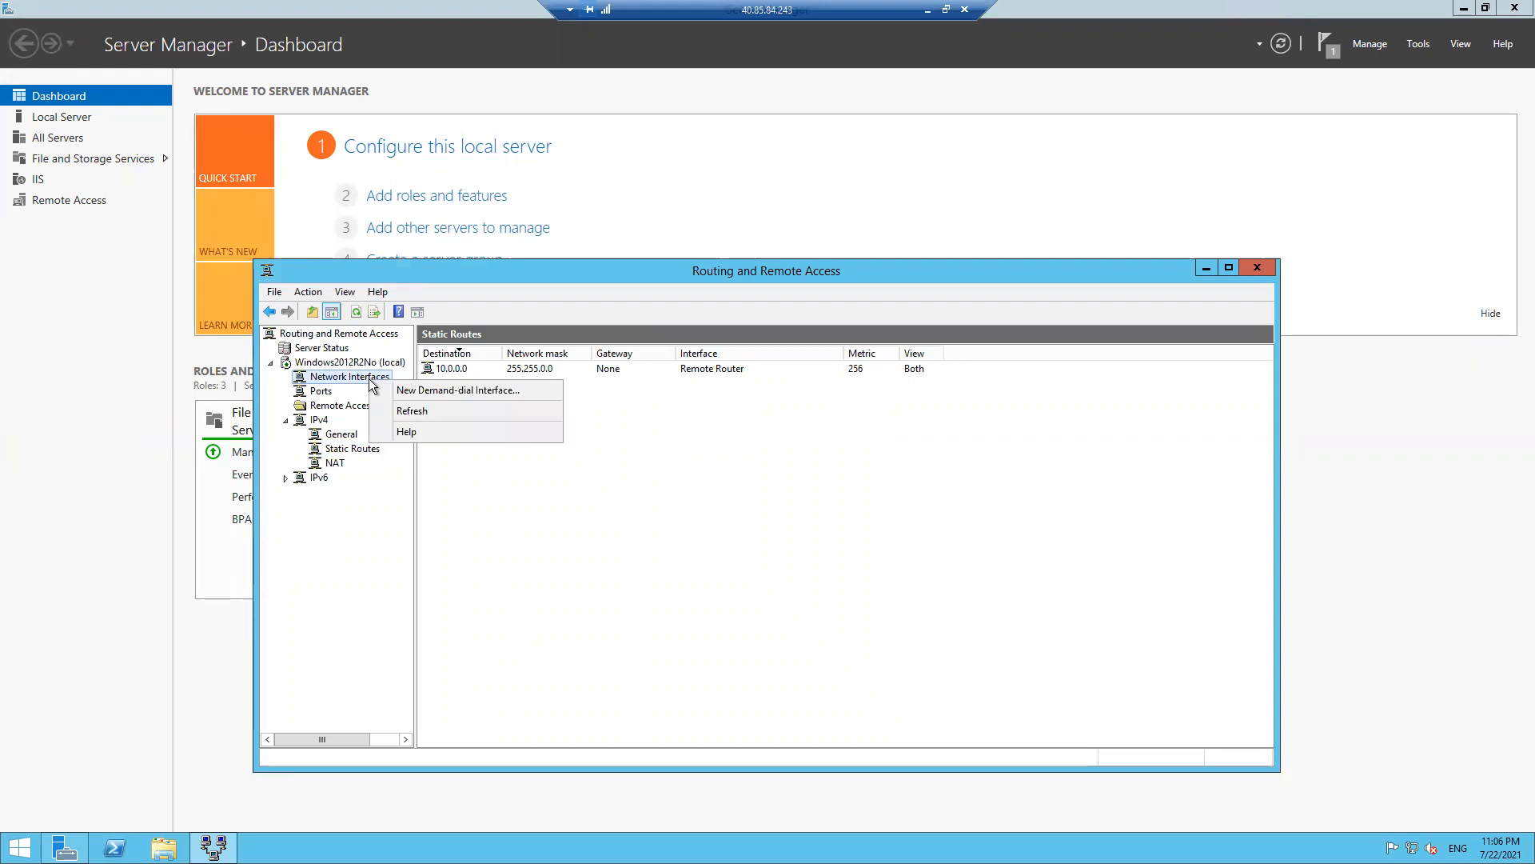
pyautogui.click(417, 391)
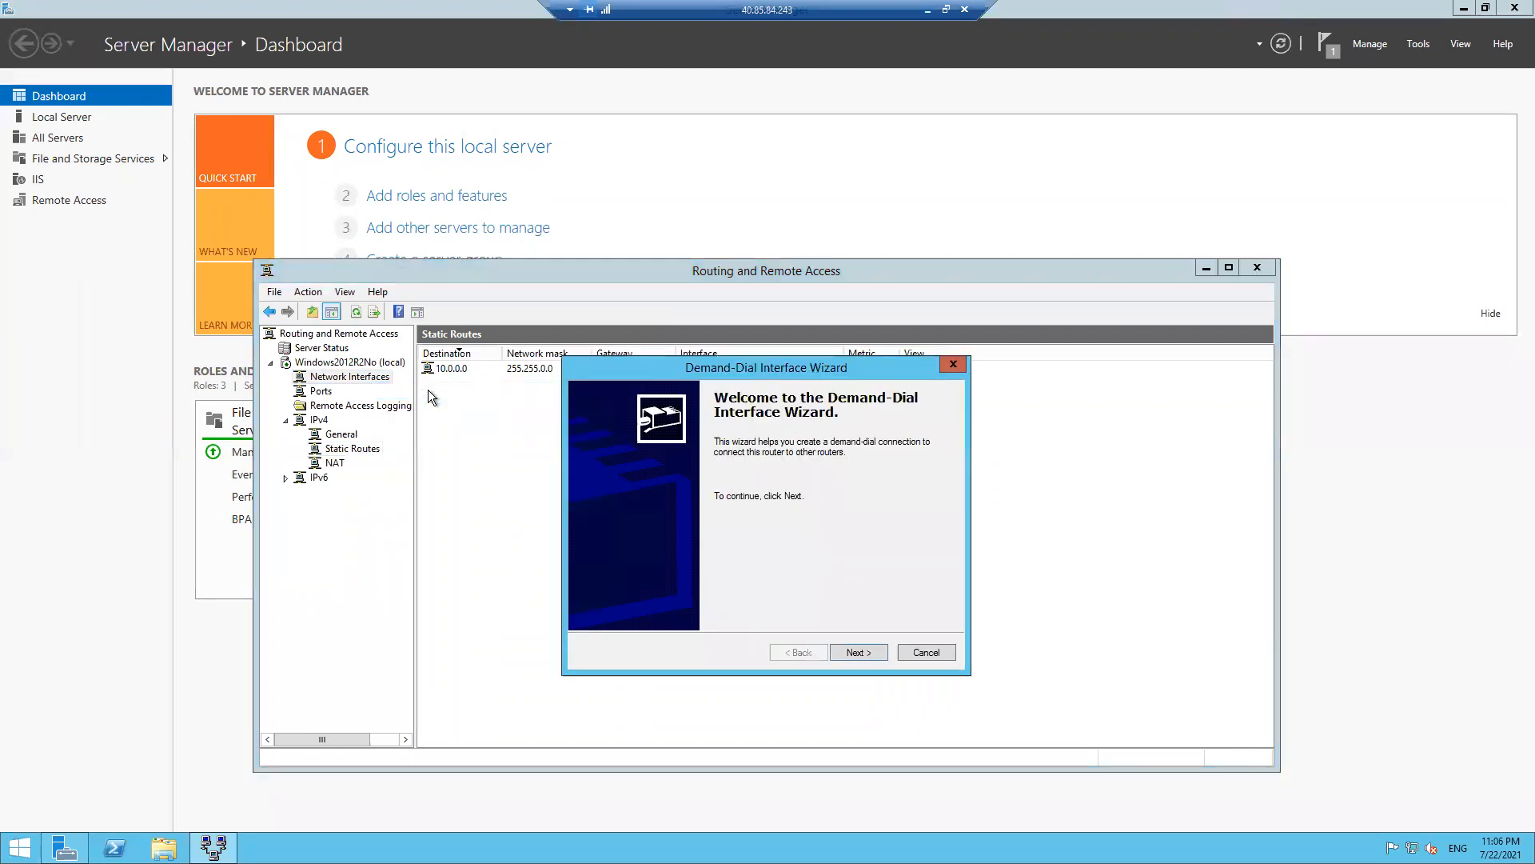
pyautogui.click(854, 651)
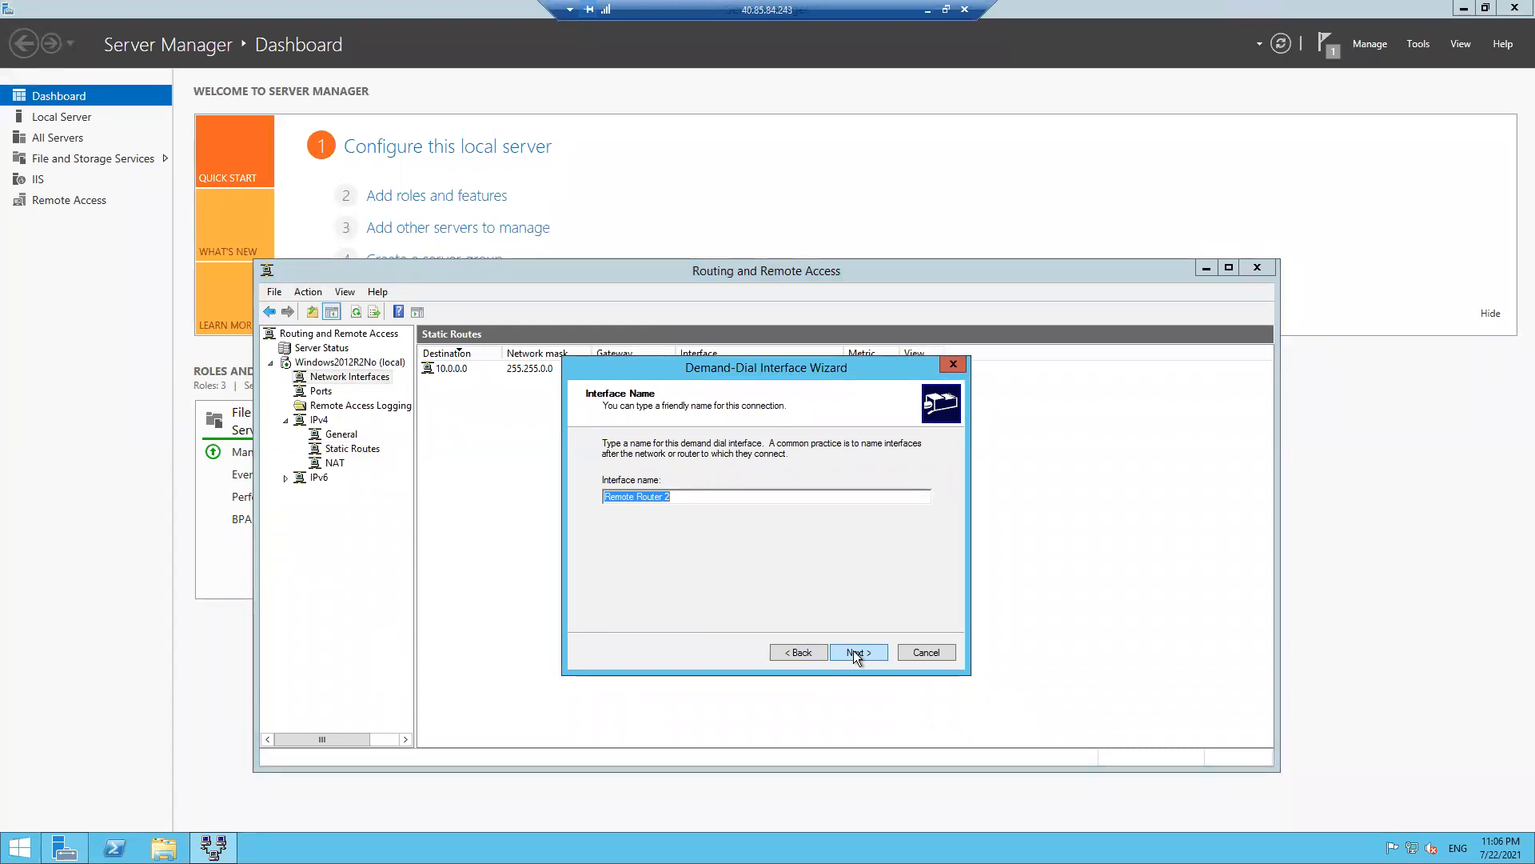
pyautogui.click(685, 494)
pyautogui.press('BackSpace')
pyautogui.press('BackSpace')
pyautogui.press('BackSpace')
pyautogui.press('BackSpace')
pyautogui.press('BackSpace')
pyautogui.press('BackSpace')
pyautogui.press('BackSpace')
pyautogui.press('BackSpace')
pyautogui.press('BackSpace')
pyautogui.press('BackSpace')
pyautogui.press('BackSpace')
pyautogui.press('BackSpace')
pyautogui.press('BackSpace')
pyautogui.press('BackSpace')
pyautogui.write('site-to-site')
pyautogui.click(857, 651)
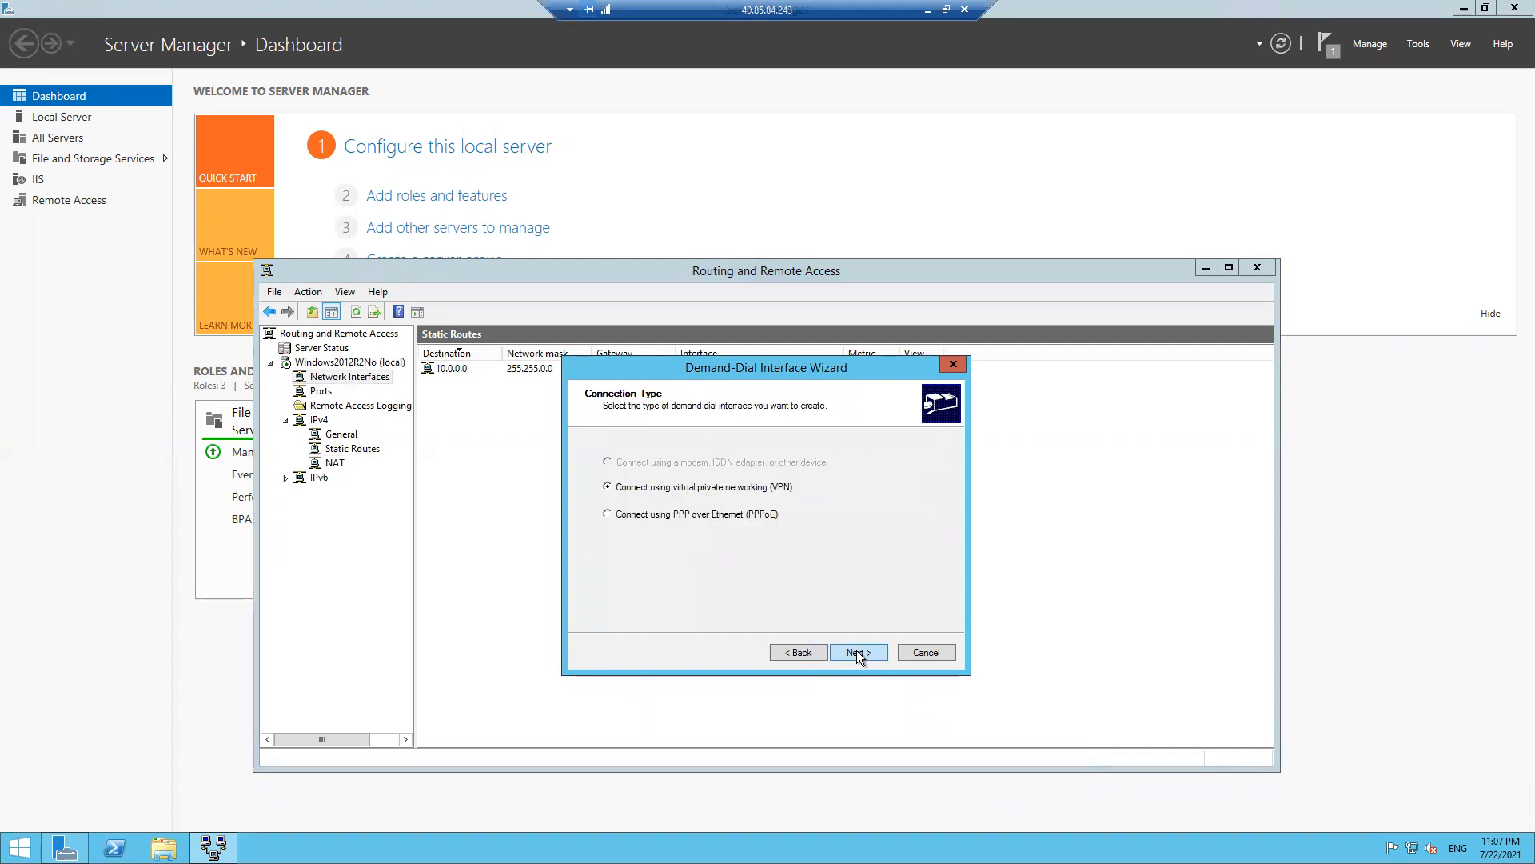
pyautogui.click(926, 653)
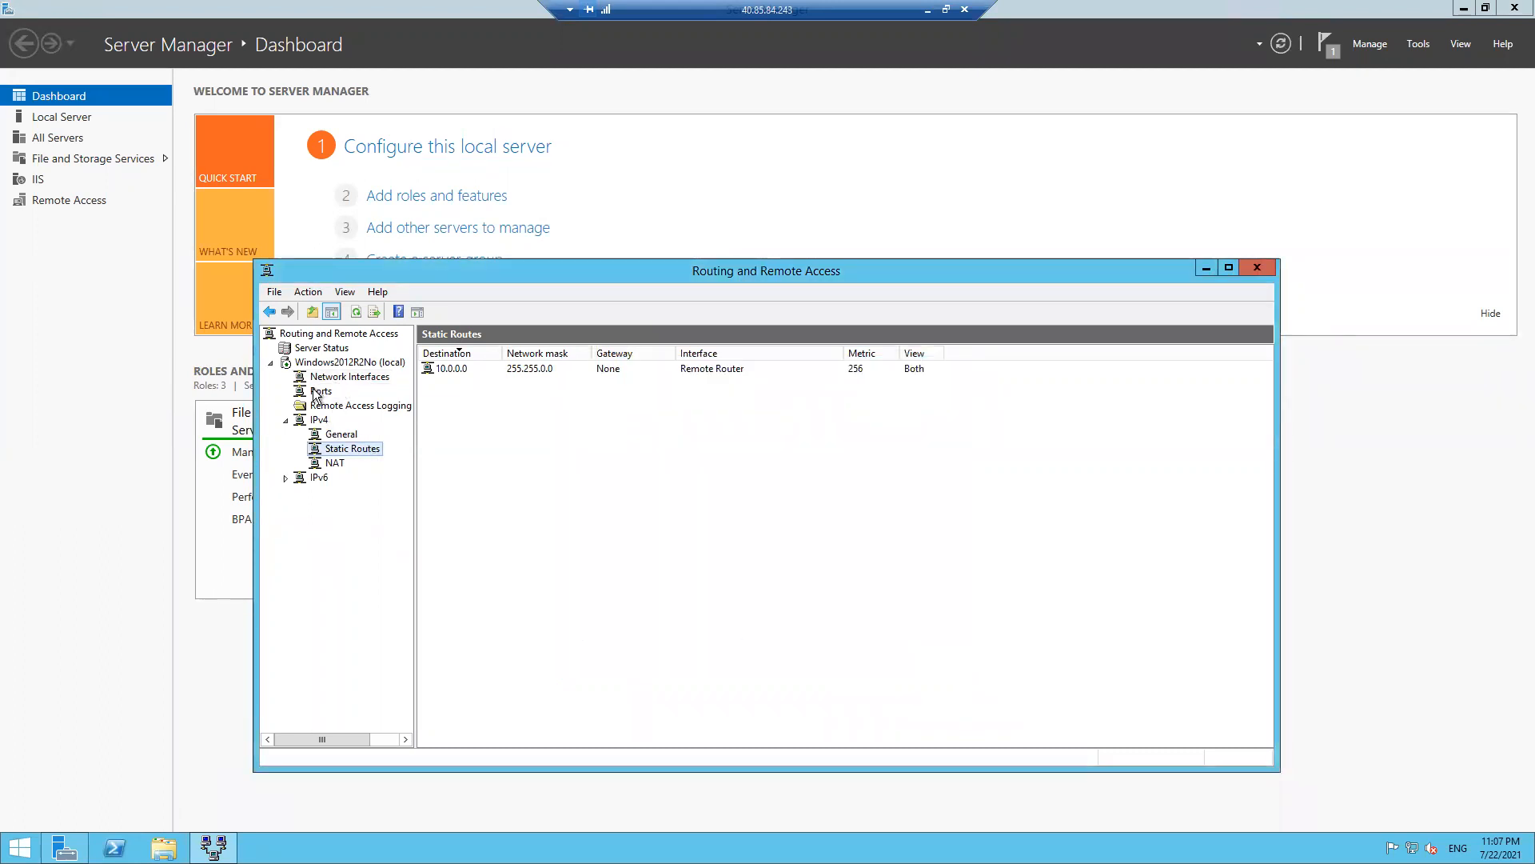
# - Reopen the 10.0.0.0 route's properties and confirm them with OK
pyautogui.click(458, 370)
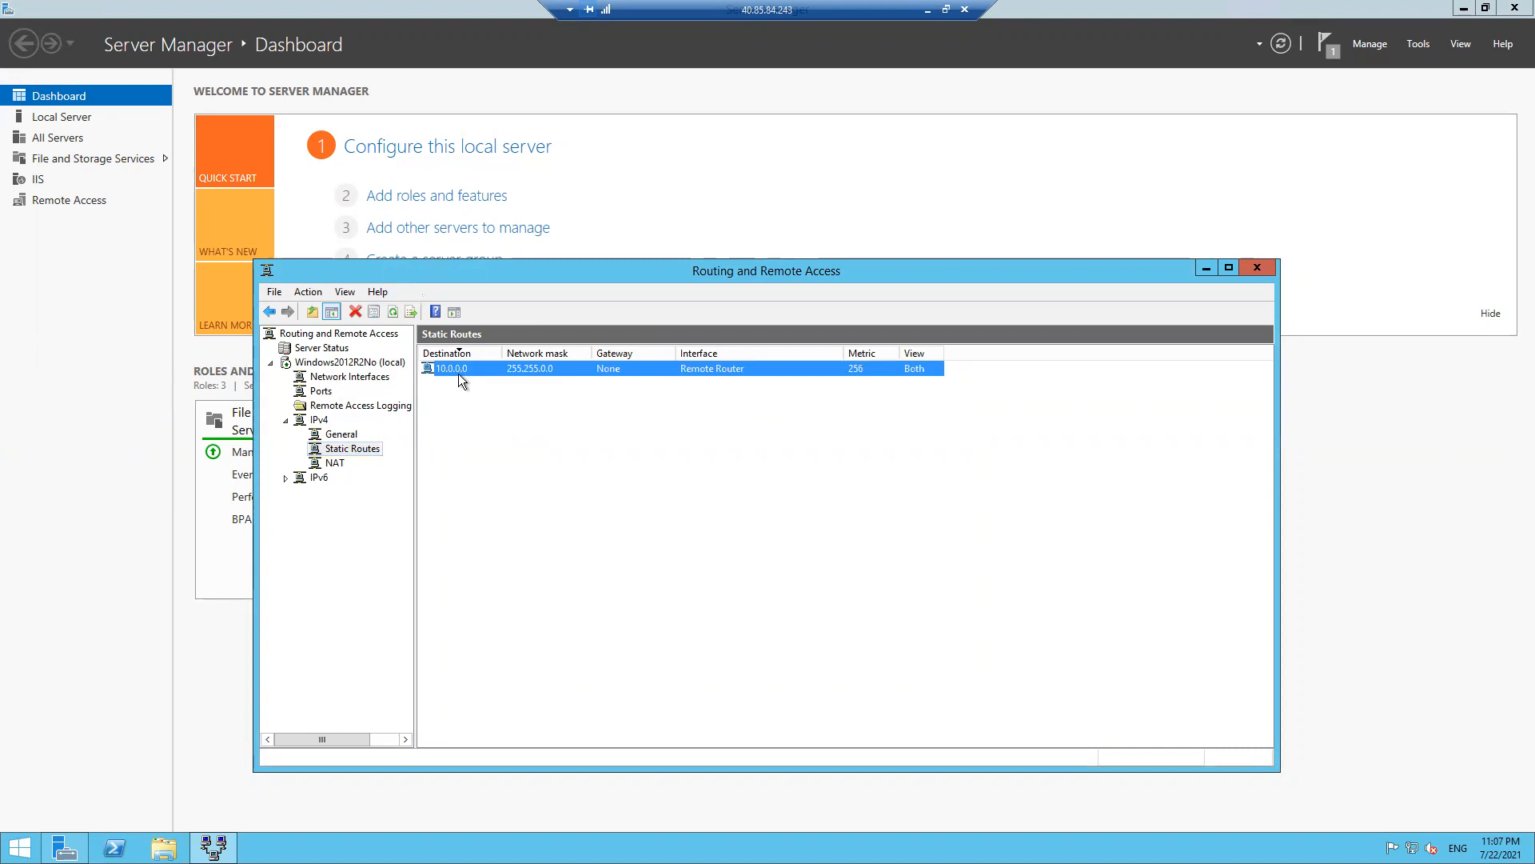
pyautogui.doubleClick(891, 367)
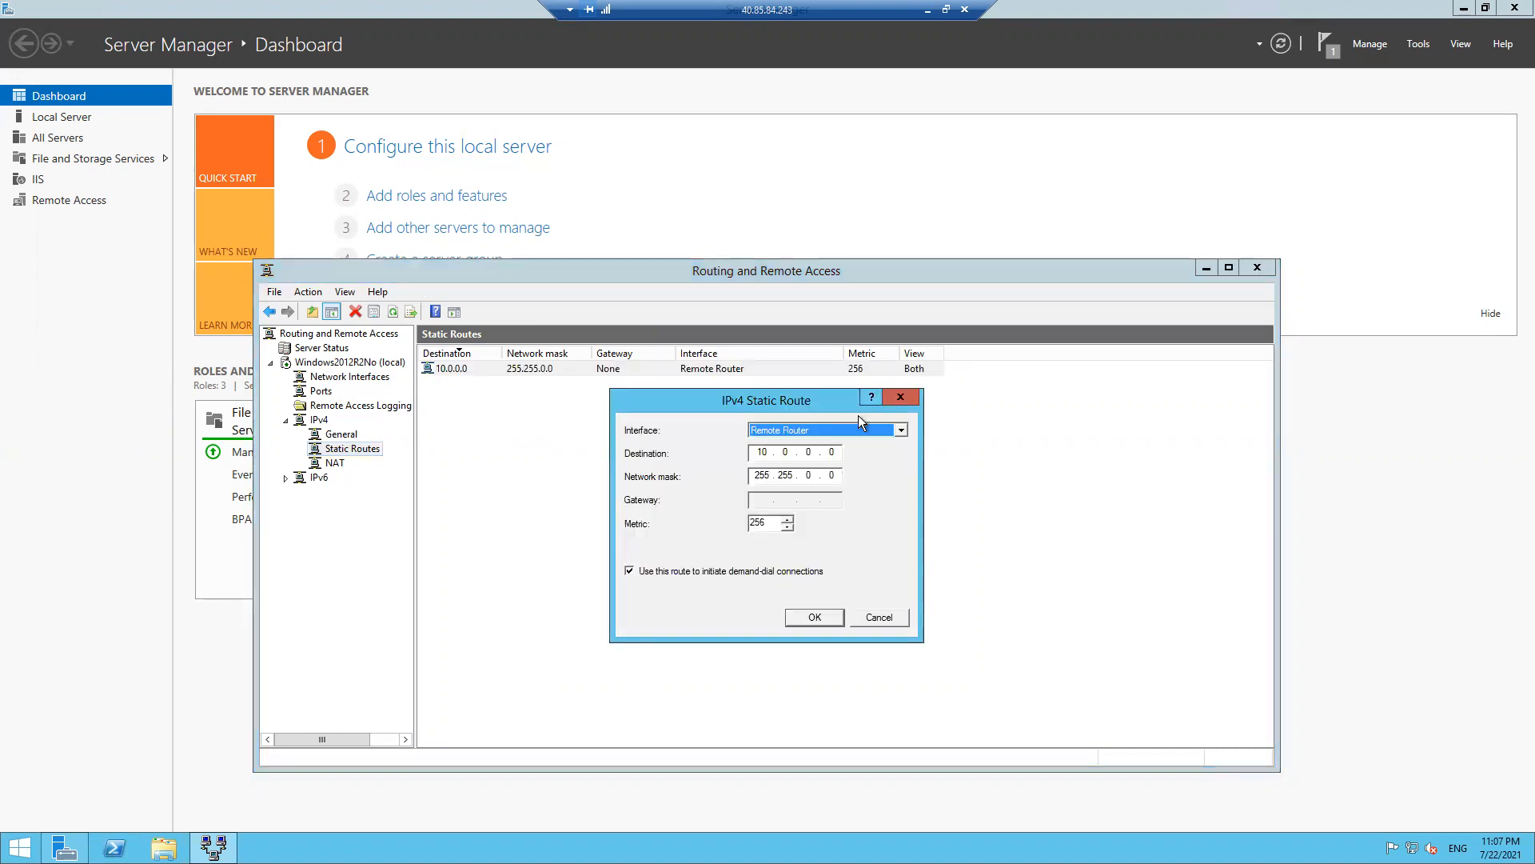
pyautogui.click(814, 617)
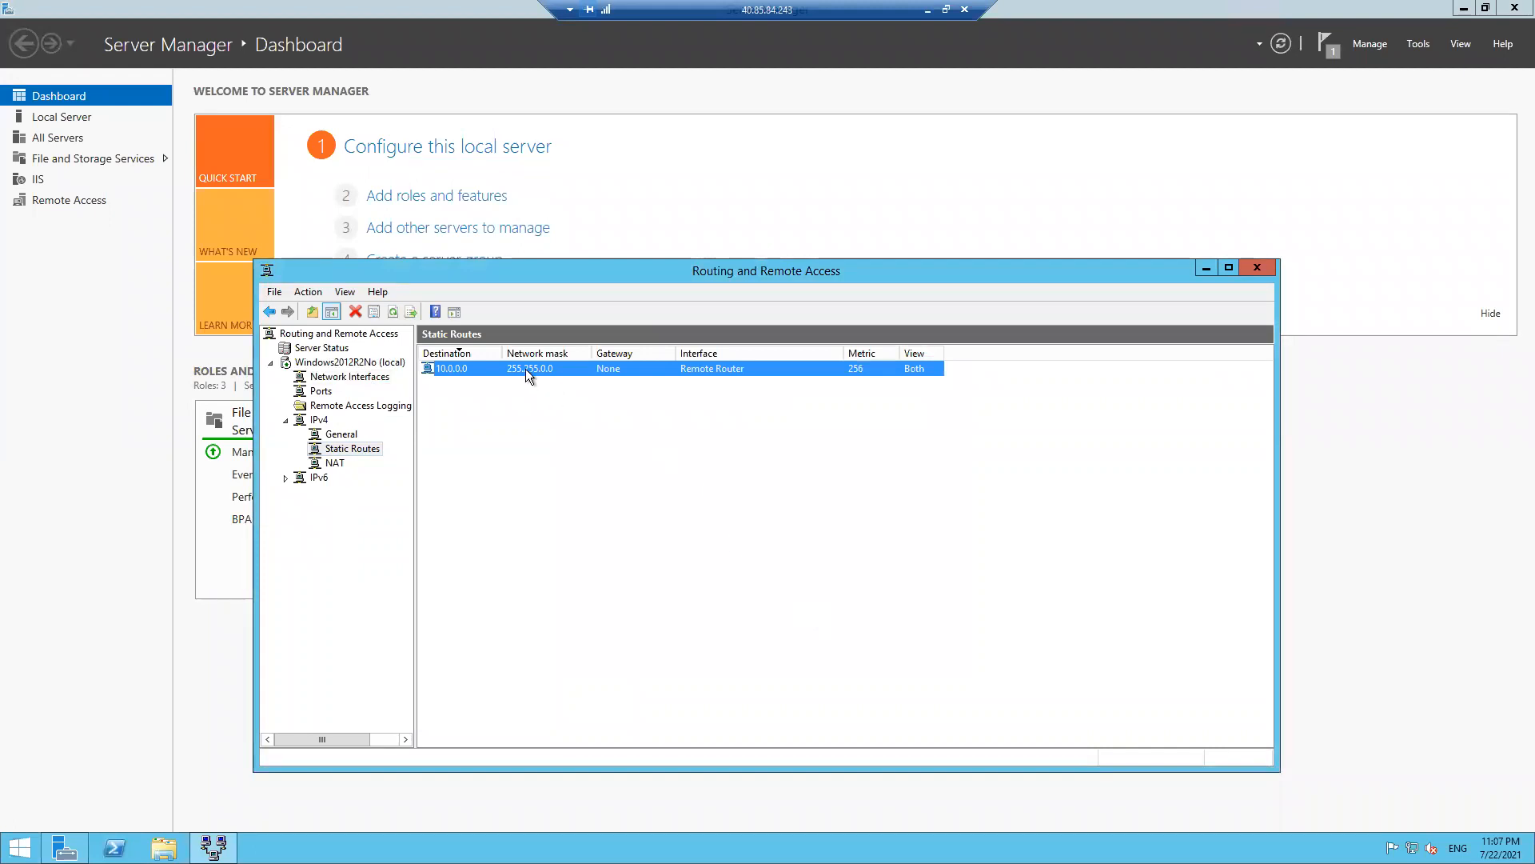
# - Review the IPv4 Remote Router interface's Multicast Boundaries and Heartbeat settings, then close them
pyautogui.click(325, 421)
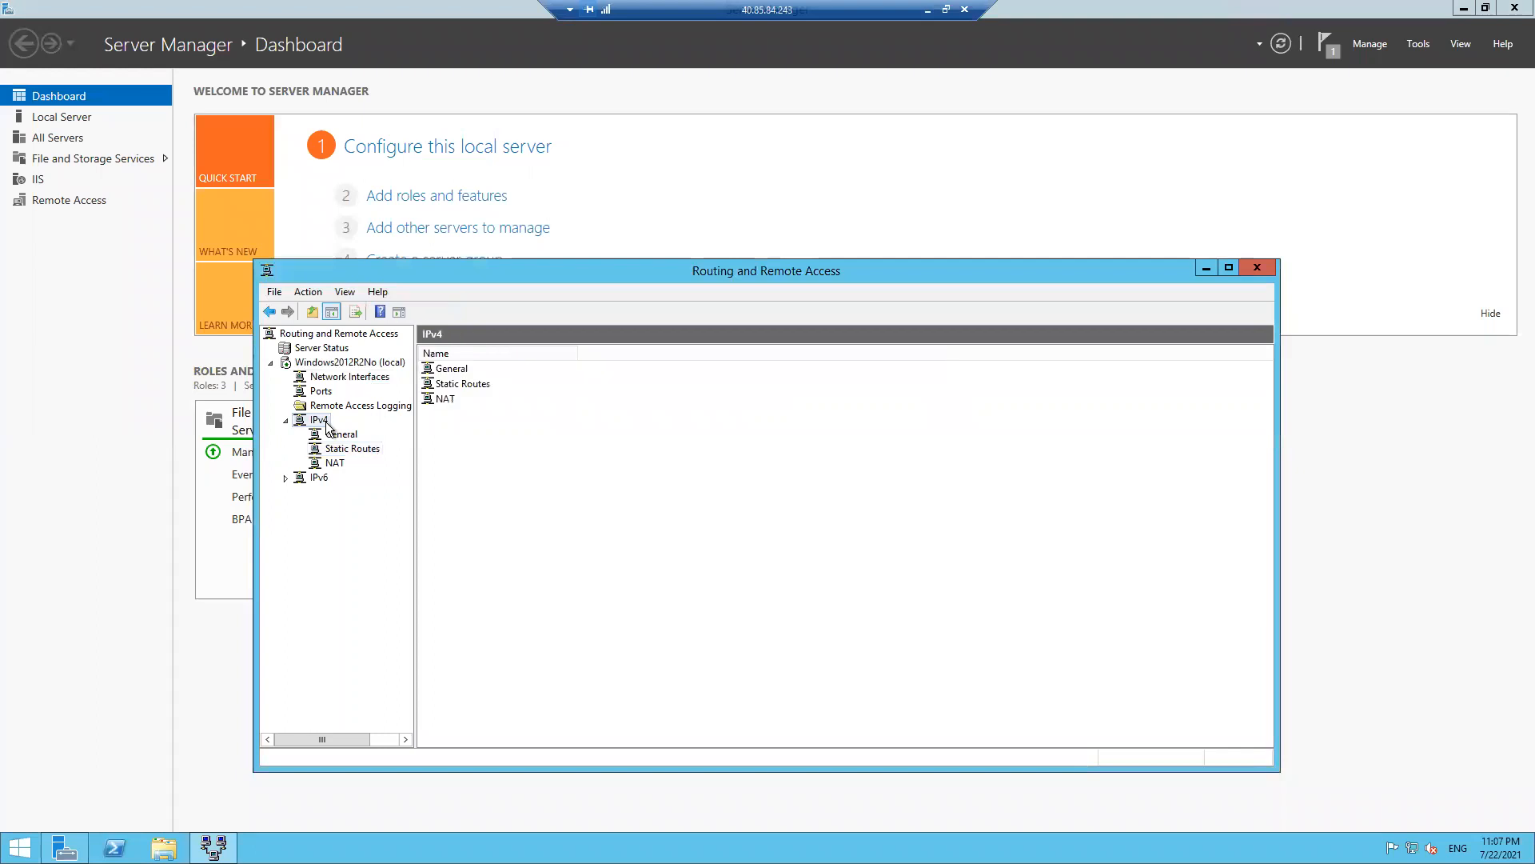
pyautogui.click(342, 437)
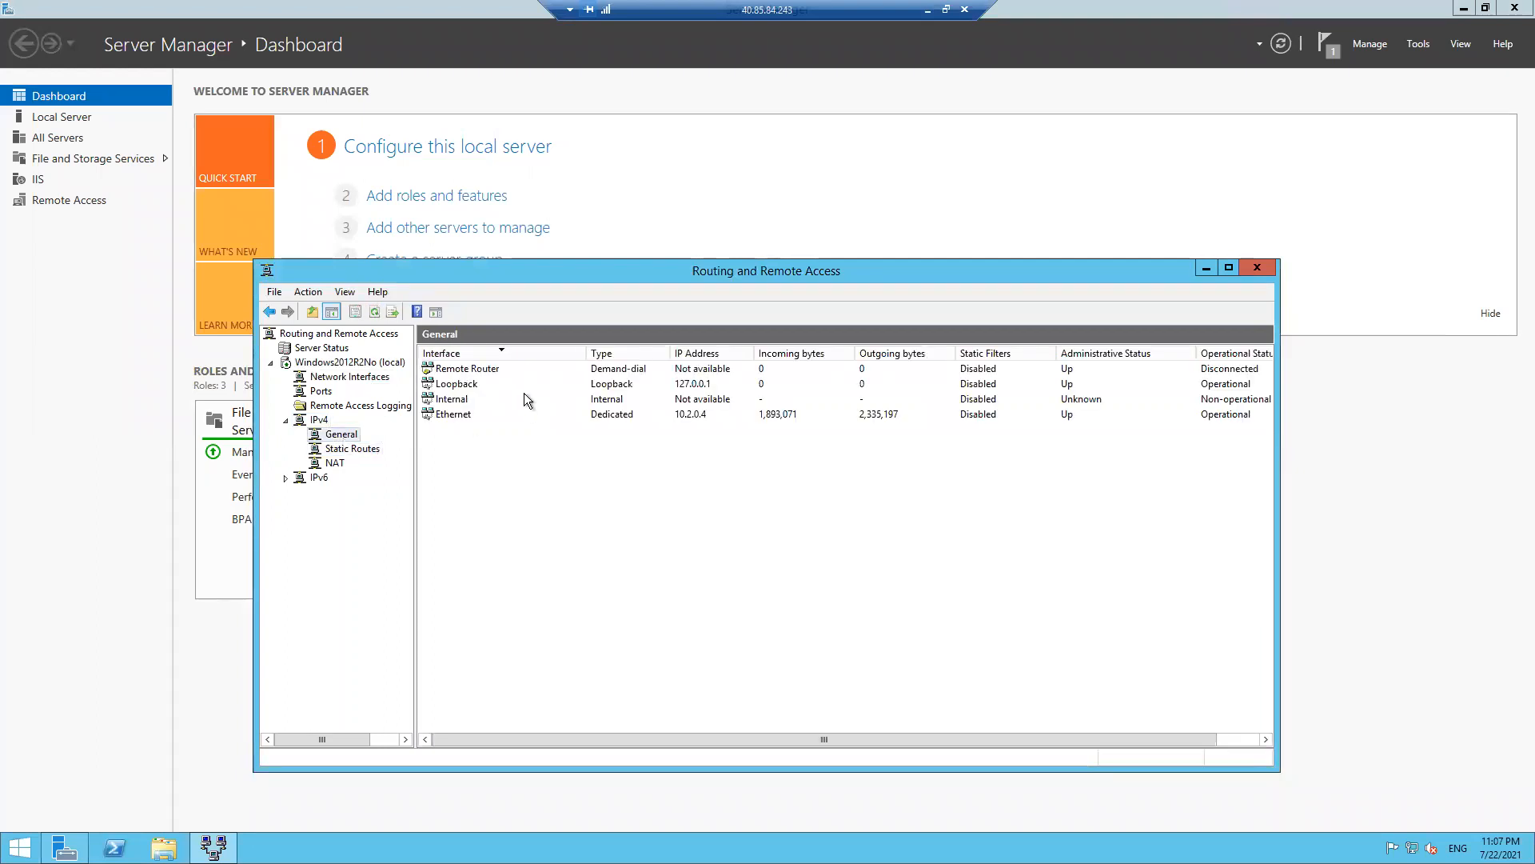
pyautogui.click(496, 371)
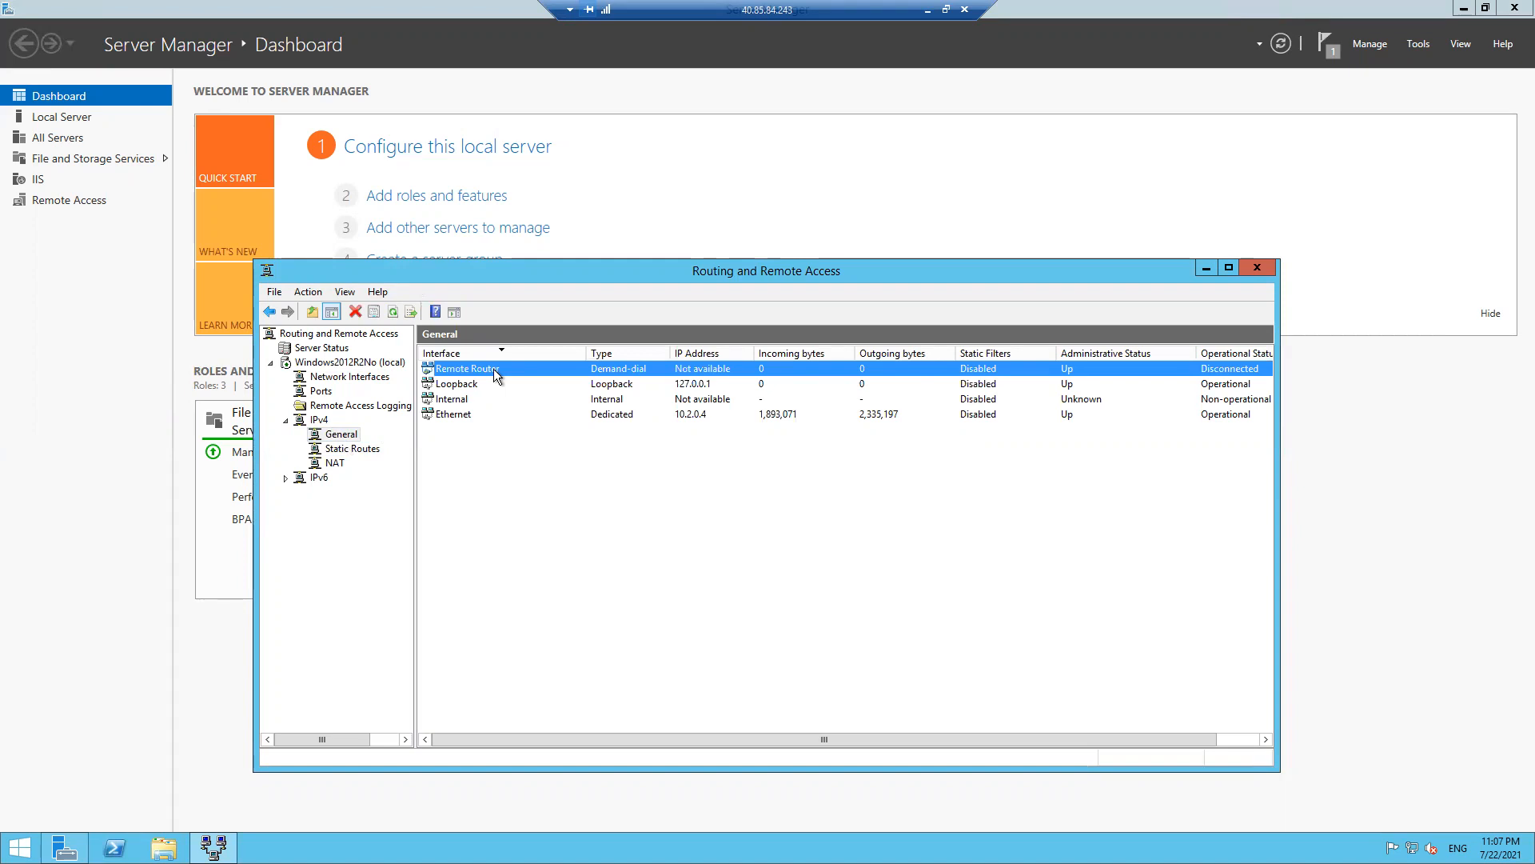
pyautogui.doubleClick(493, 368)
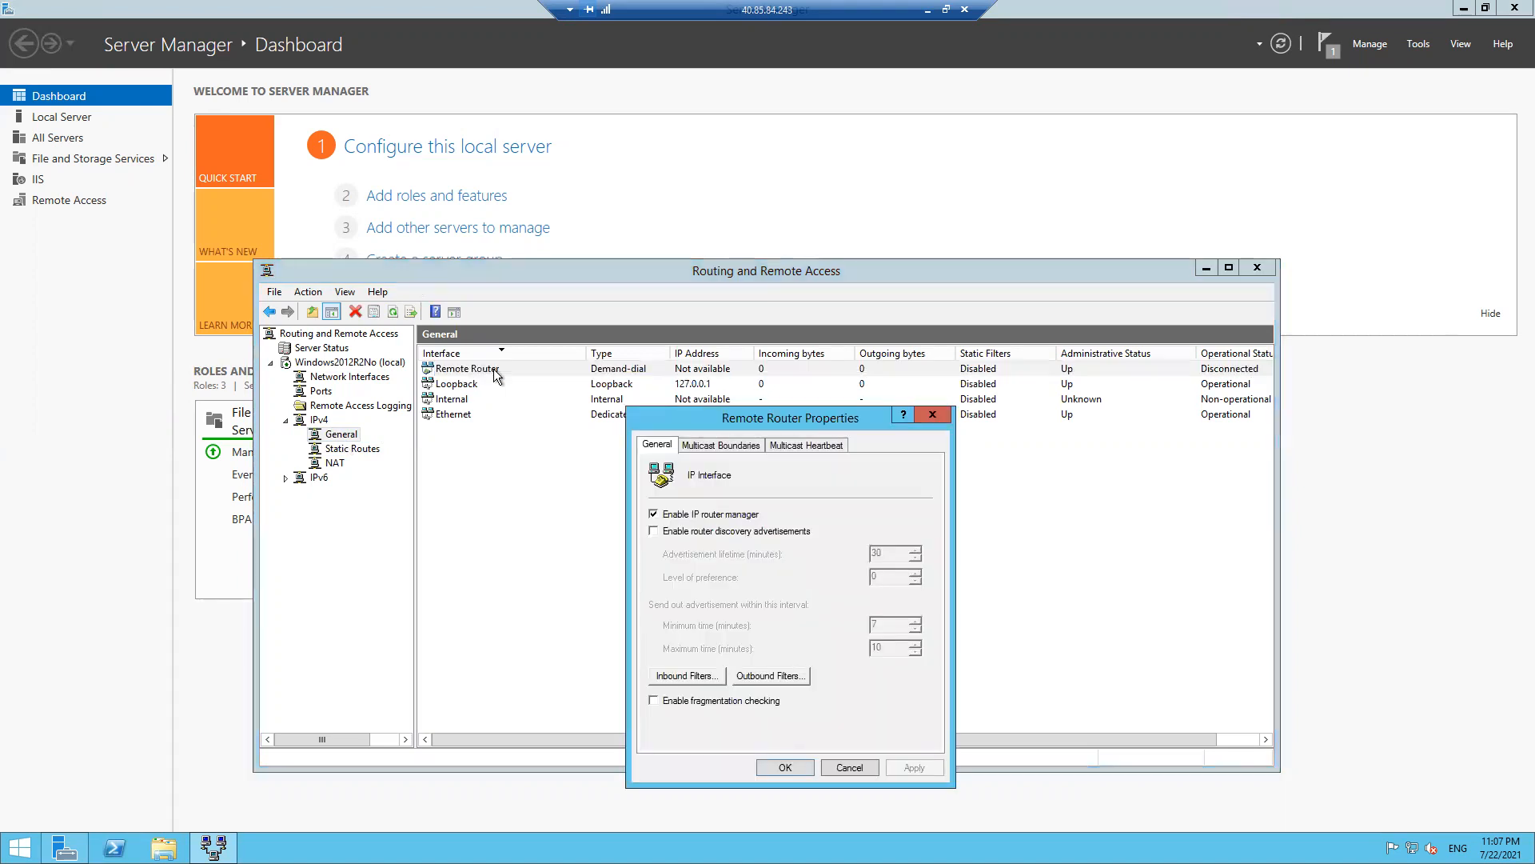
pyautogui.click(719, 446)
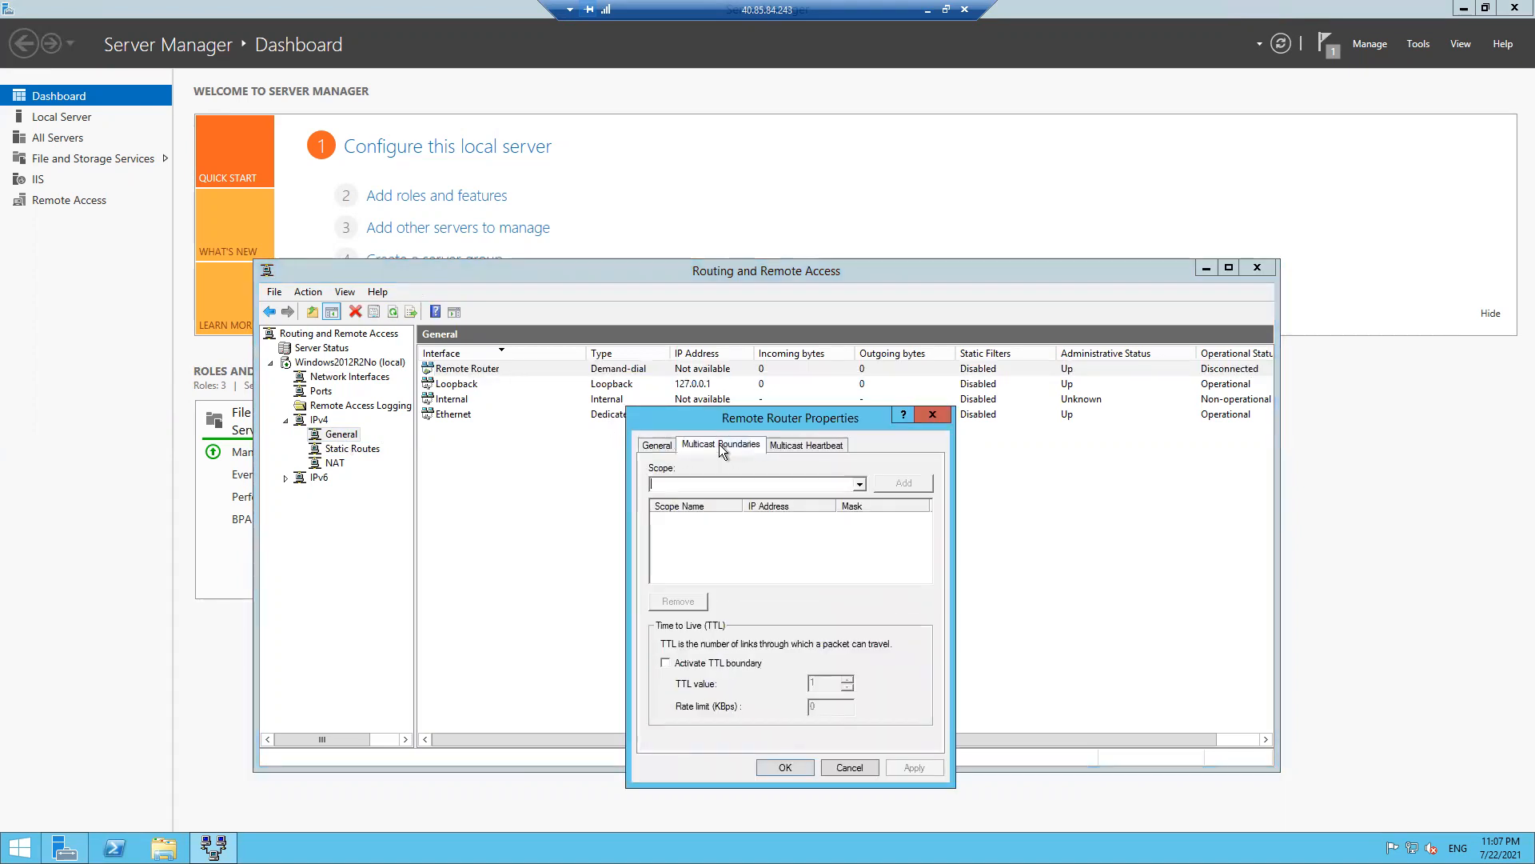
pyautogui.click(809, 444)
pyautogui.click(933, 415)
# - Recheck Remote Router's multicast boundaries, then bring up the Static Routes context menu
pyautogui.rightClick(459, 365)
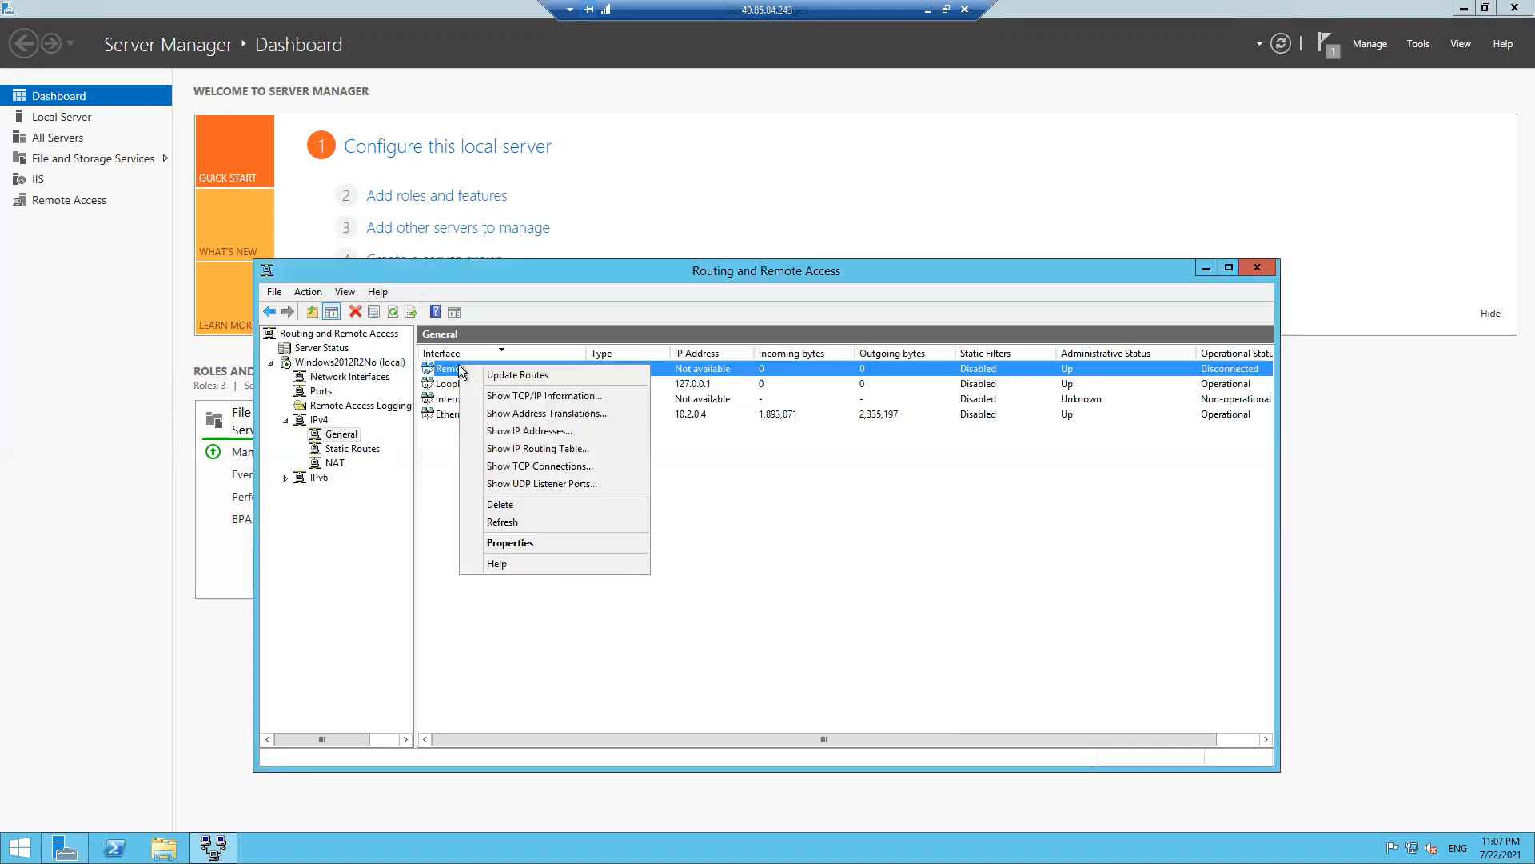
pyautogui.click(545, 544)
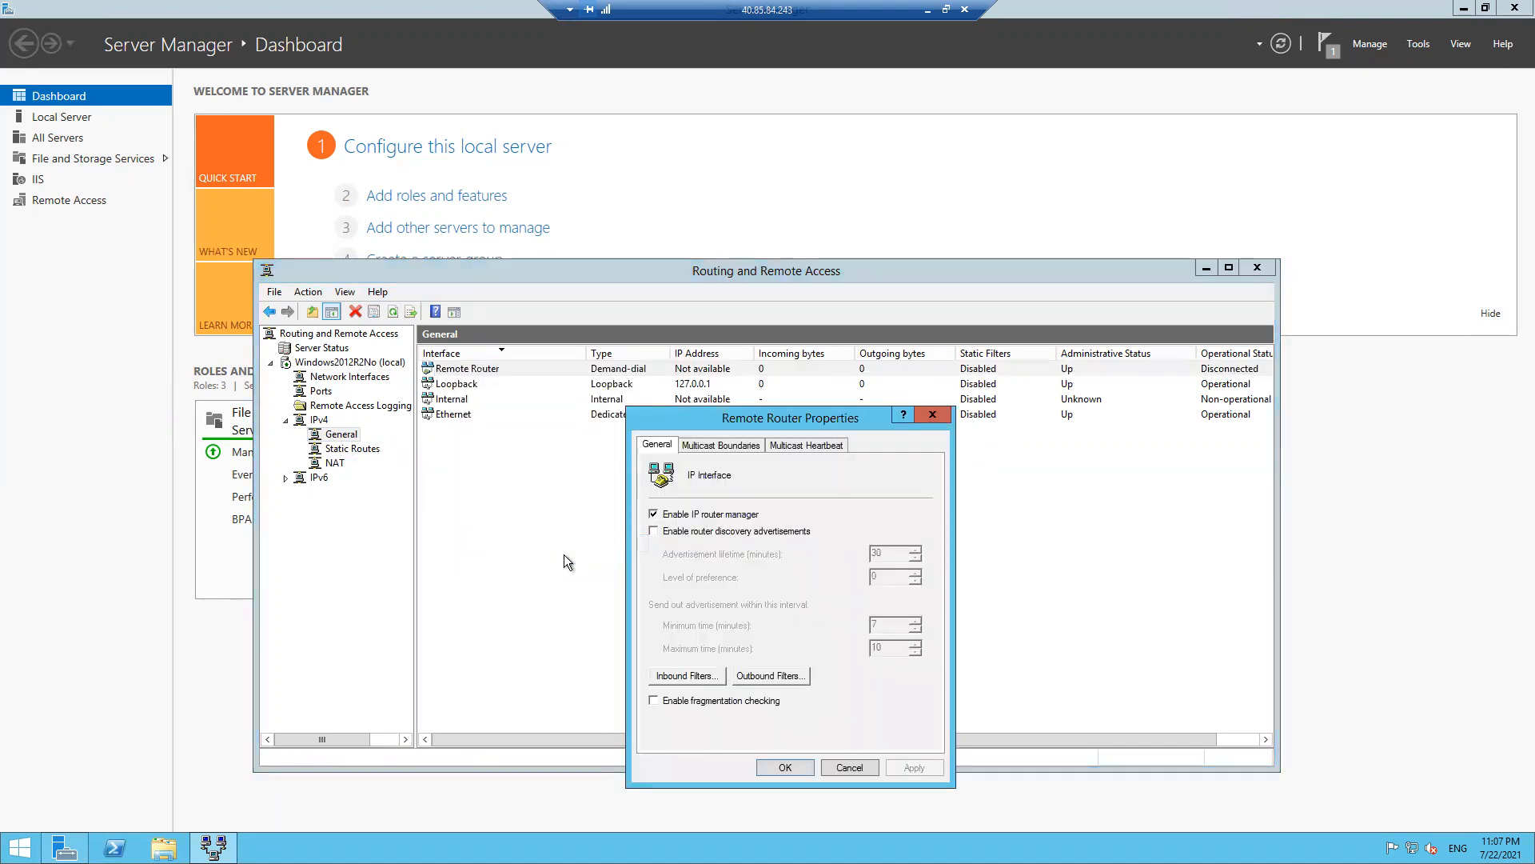
pyautogui.click(719, 445)
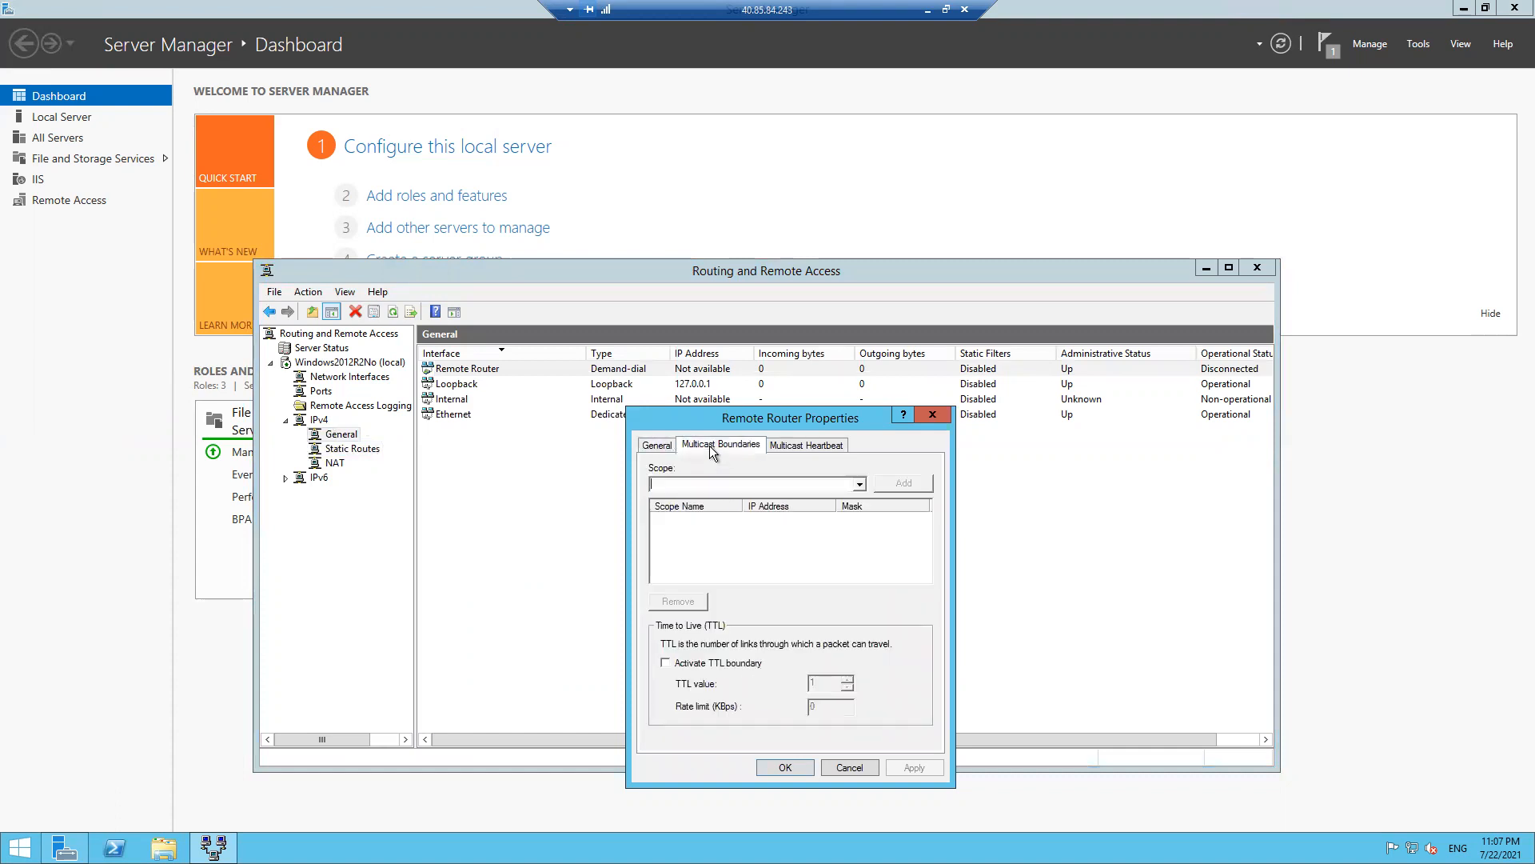
pyautogui.click(931, 415)
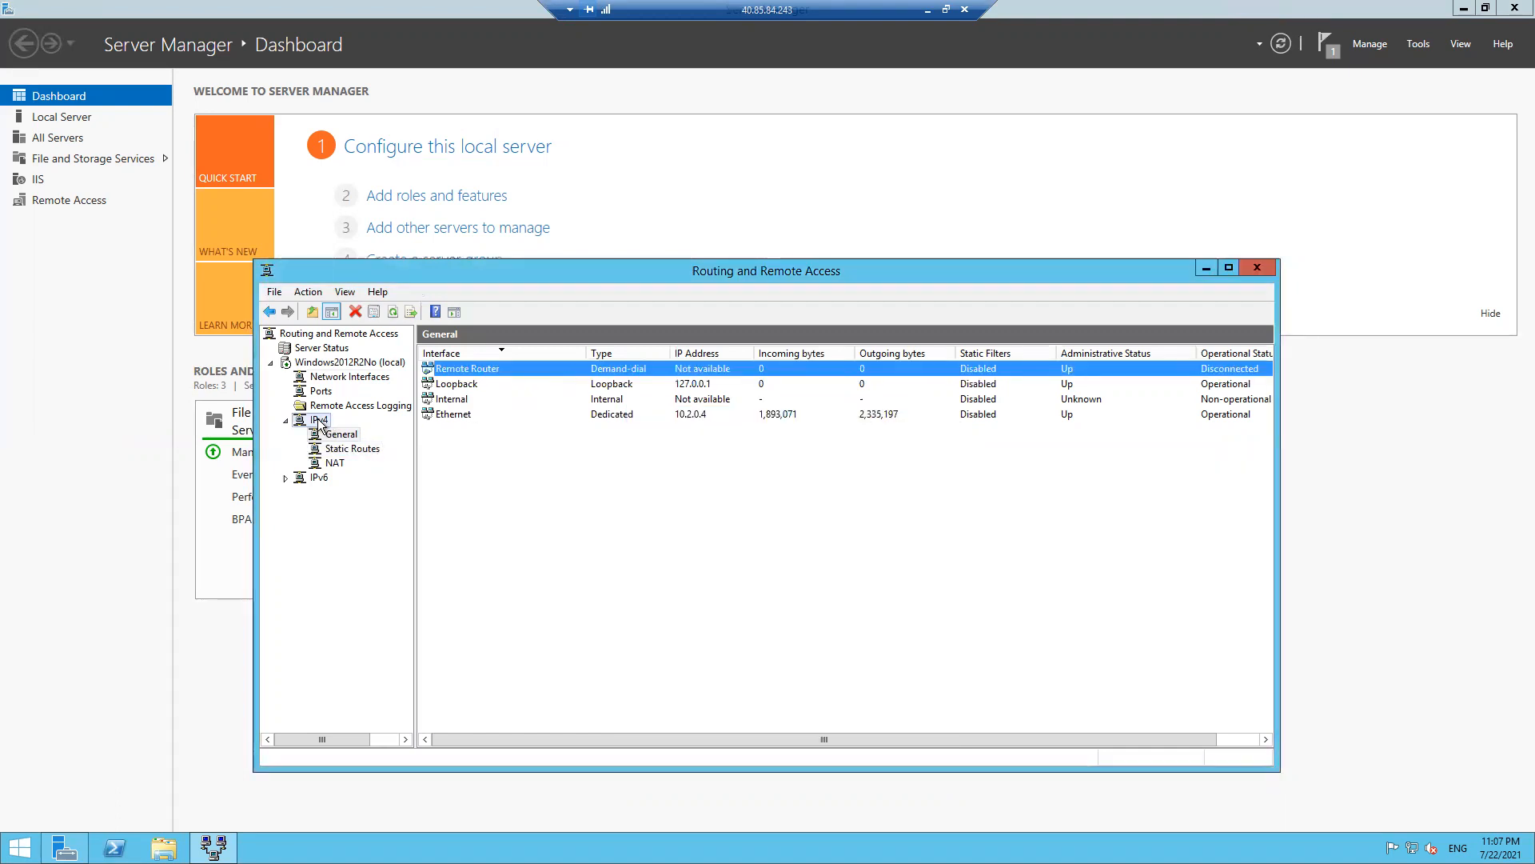
pyautogui.click(318, 421)
pyautogui.rightClick(459, 387)
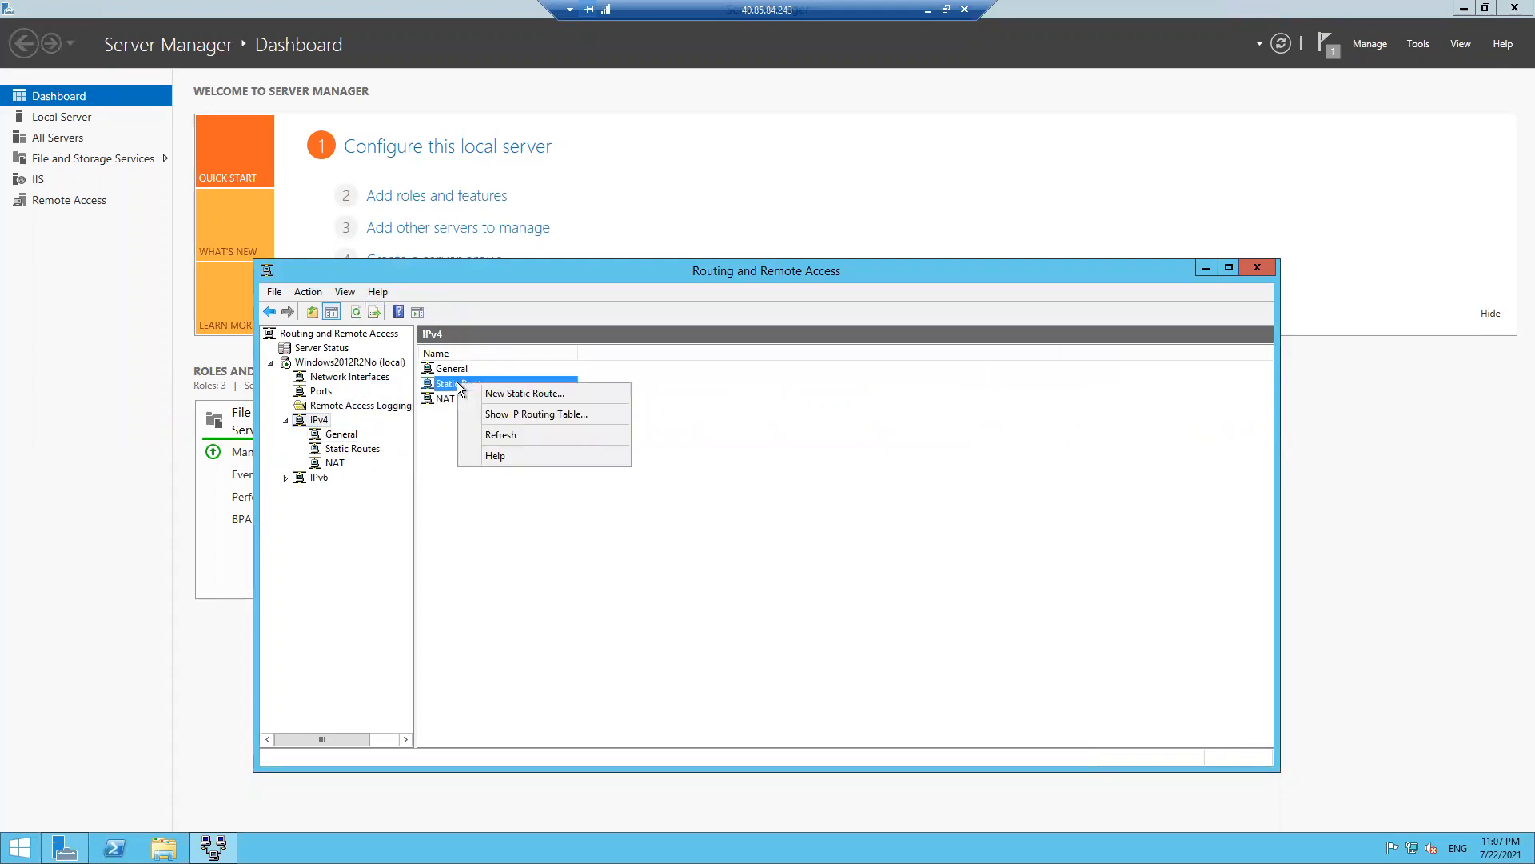
# - Refresh IPv4, then show Network Interfaces, where Remote Router appears disconnected
pyautogui.click(502, 436)
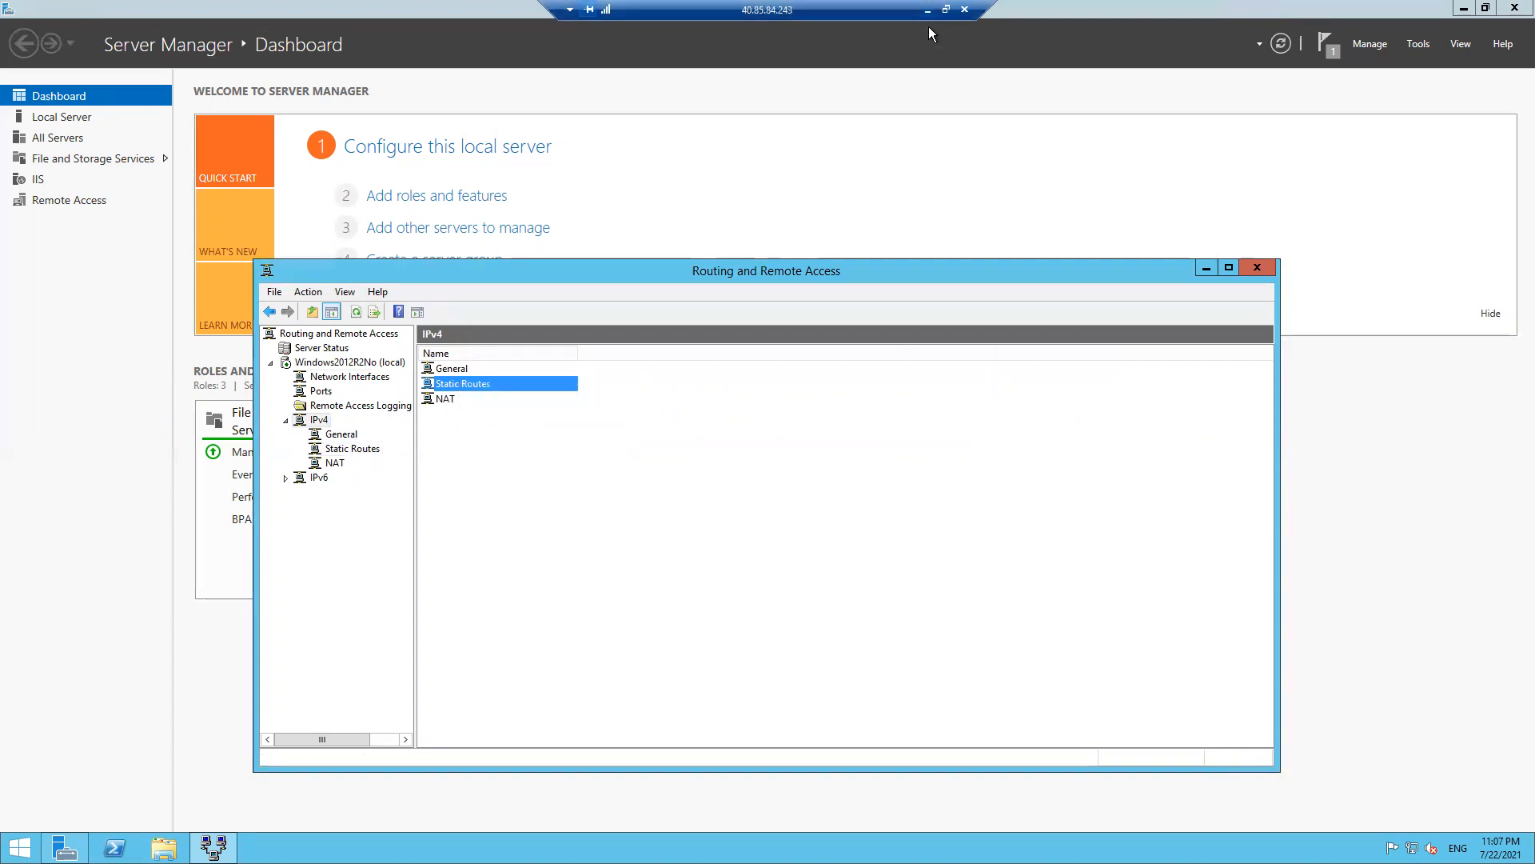
pyautogui.click(1100, 11)
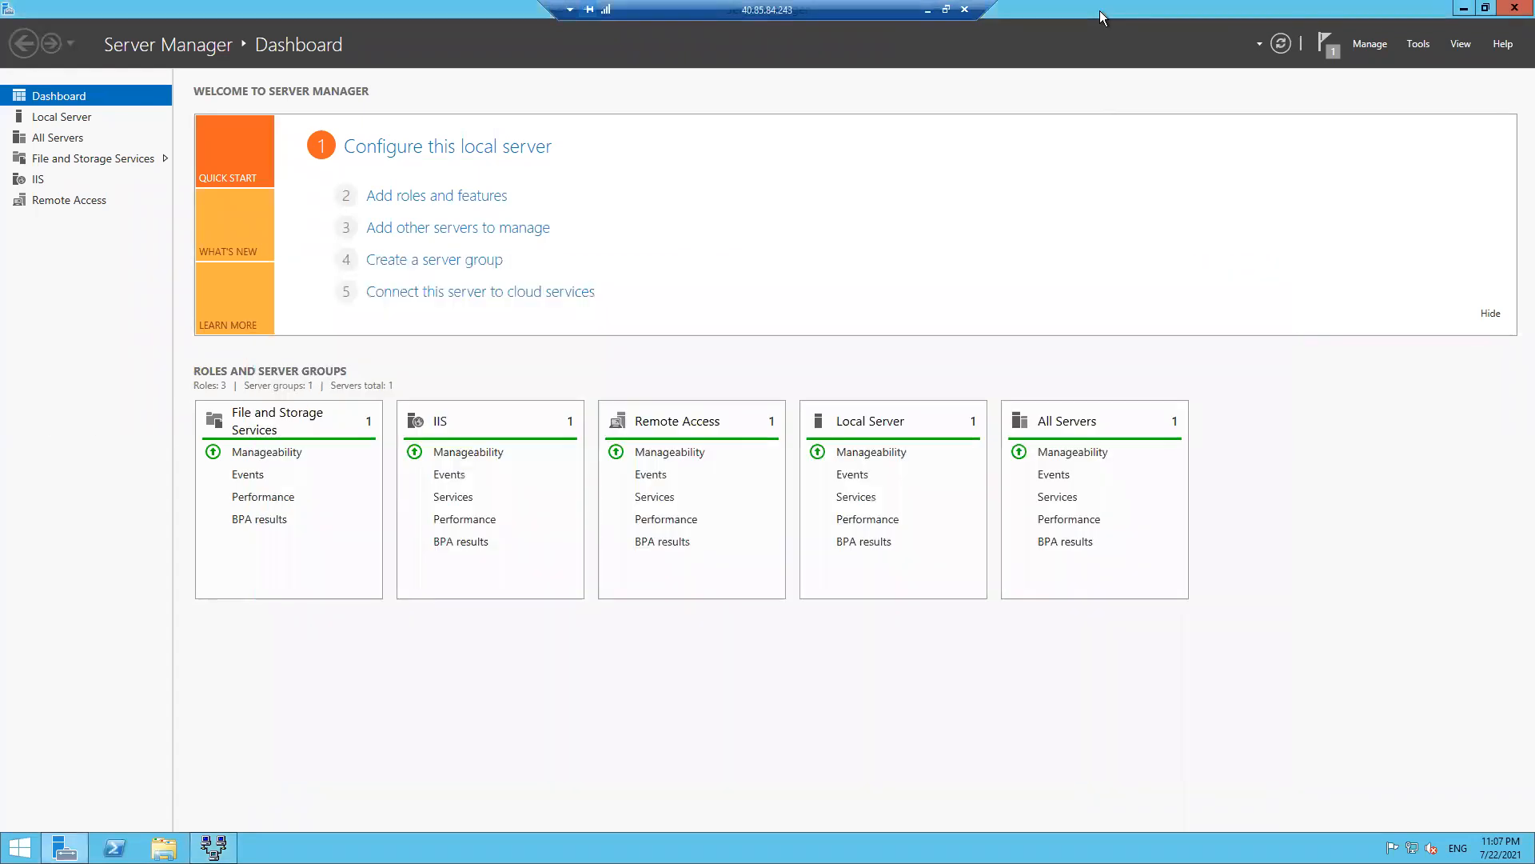
pyautogui.click(213, 848)
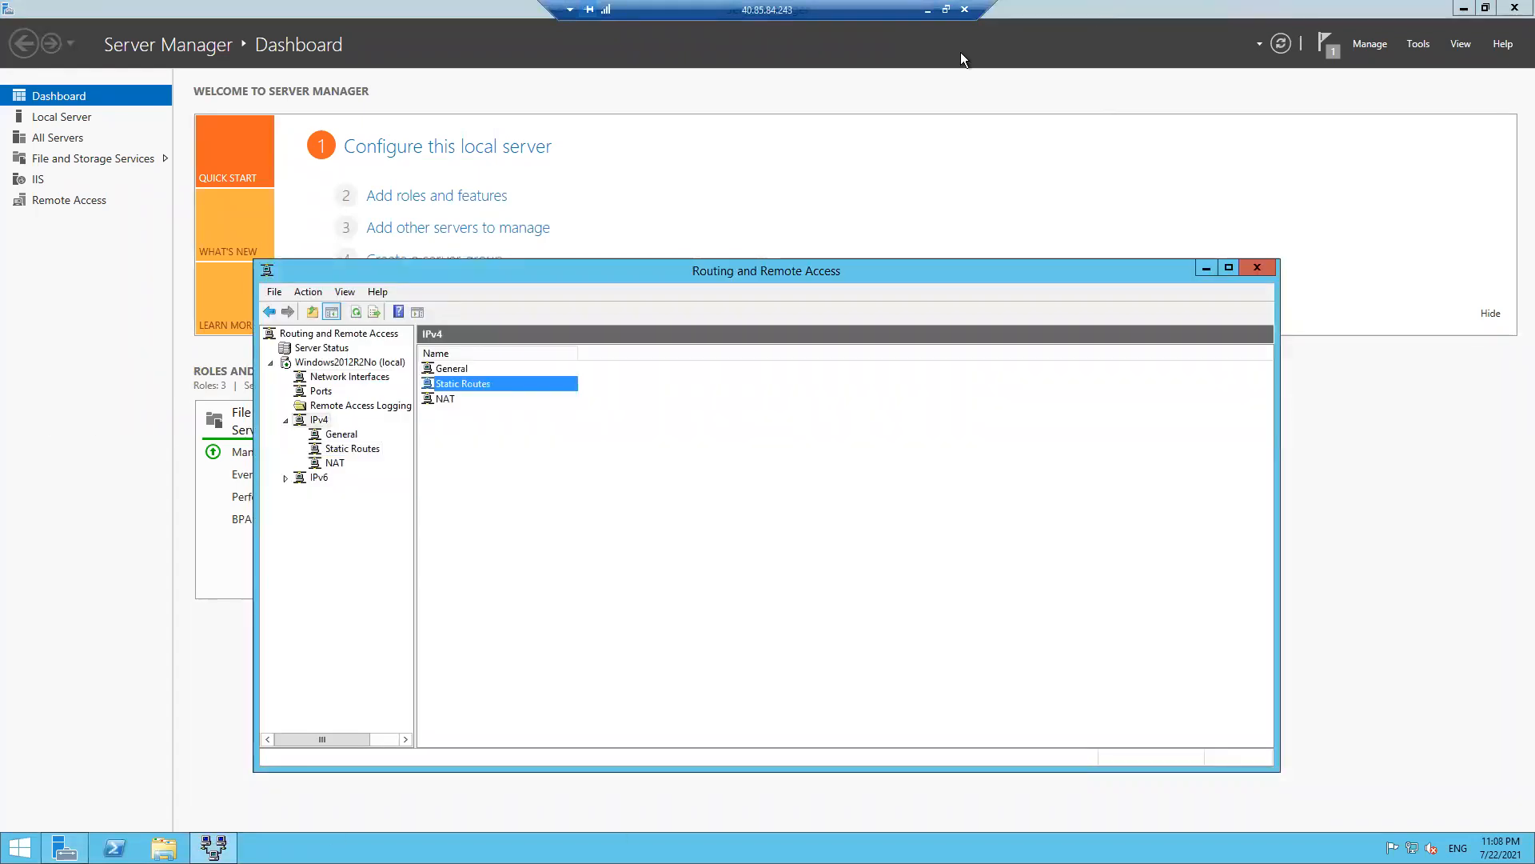
pyautogui.click(1062, 44)
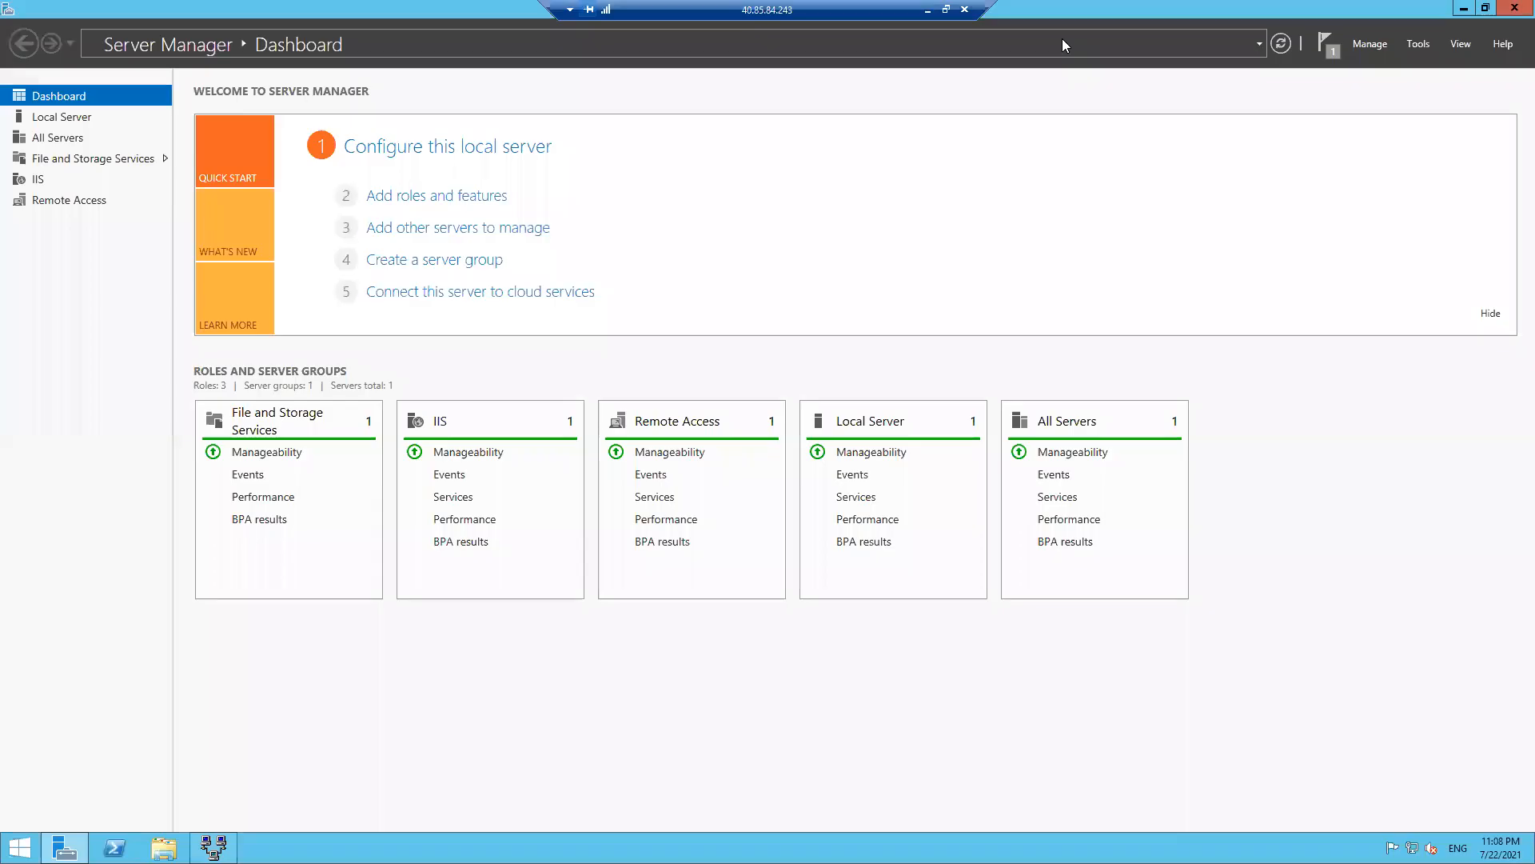
pyautogui.hotkey('alt', 'Tab')
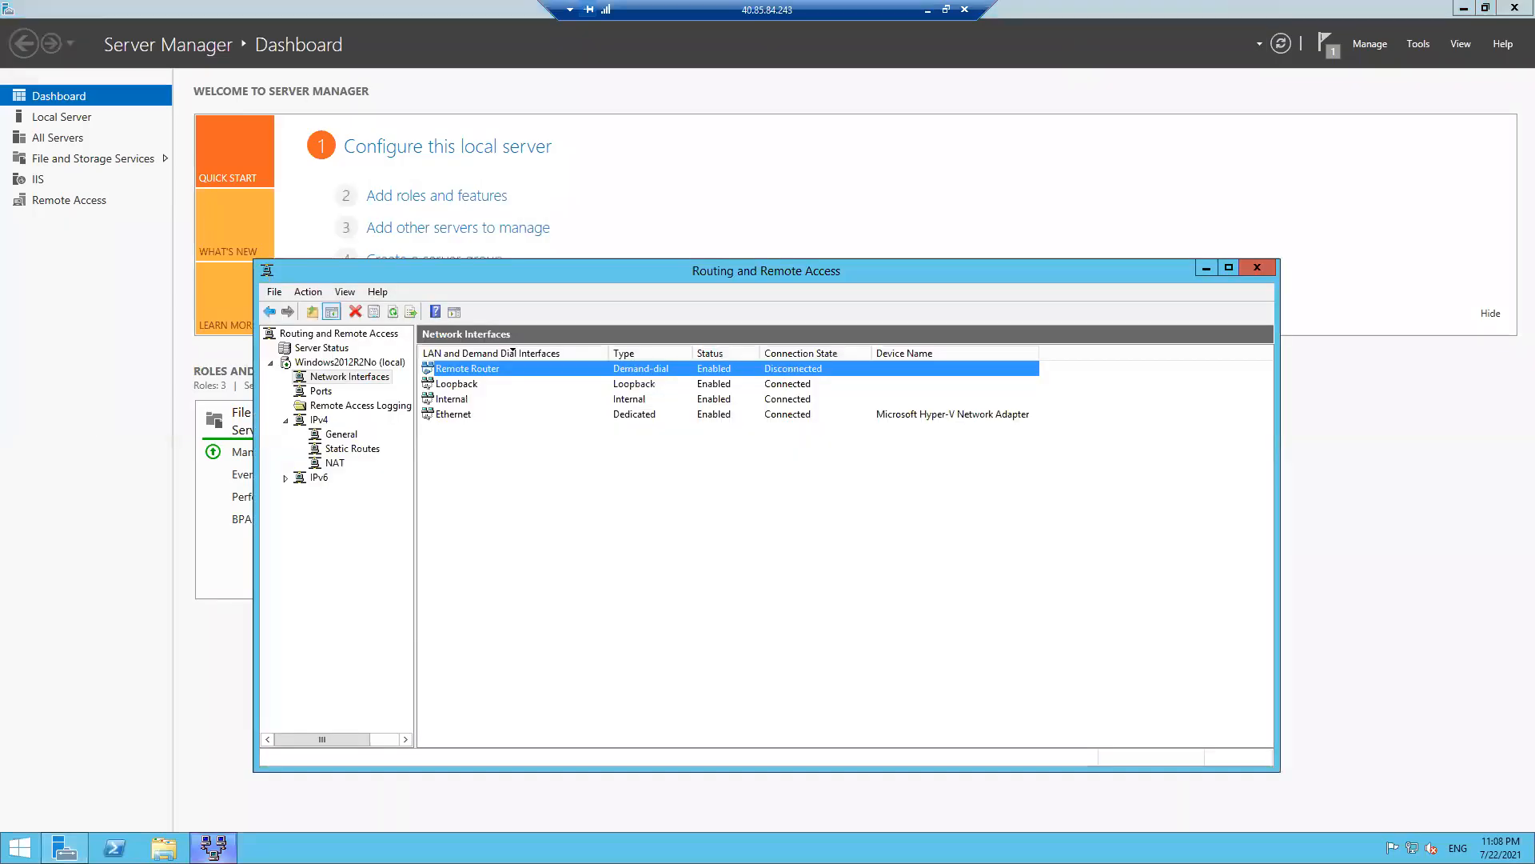
pyautogui.click(373, 378)
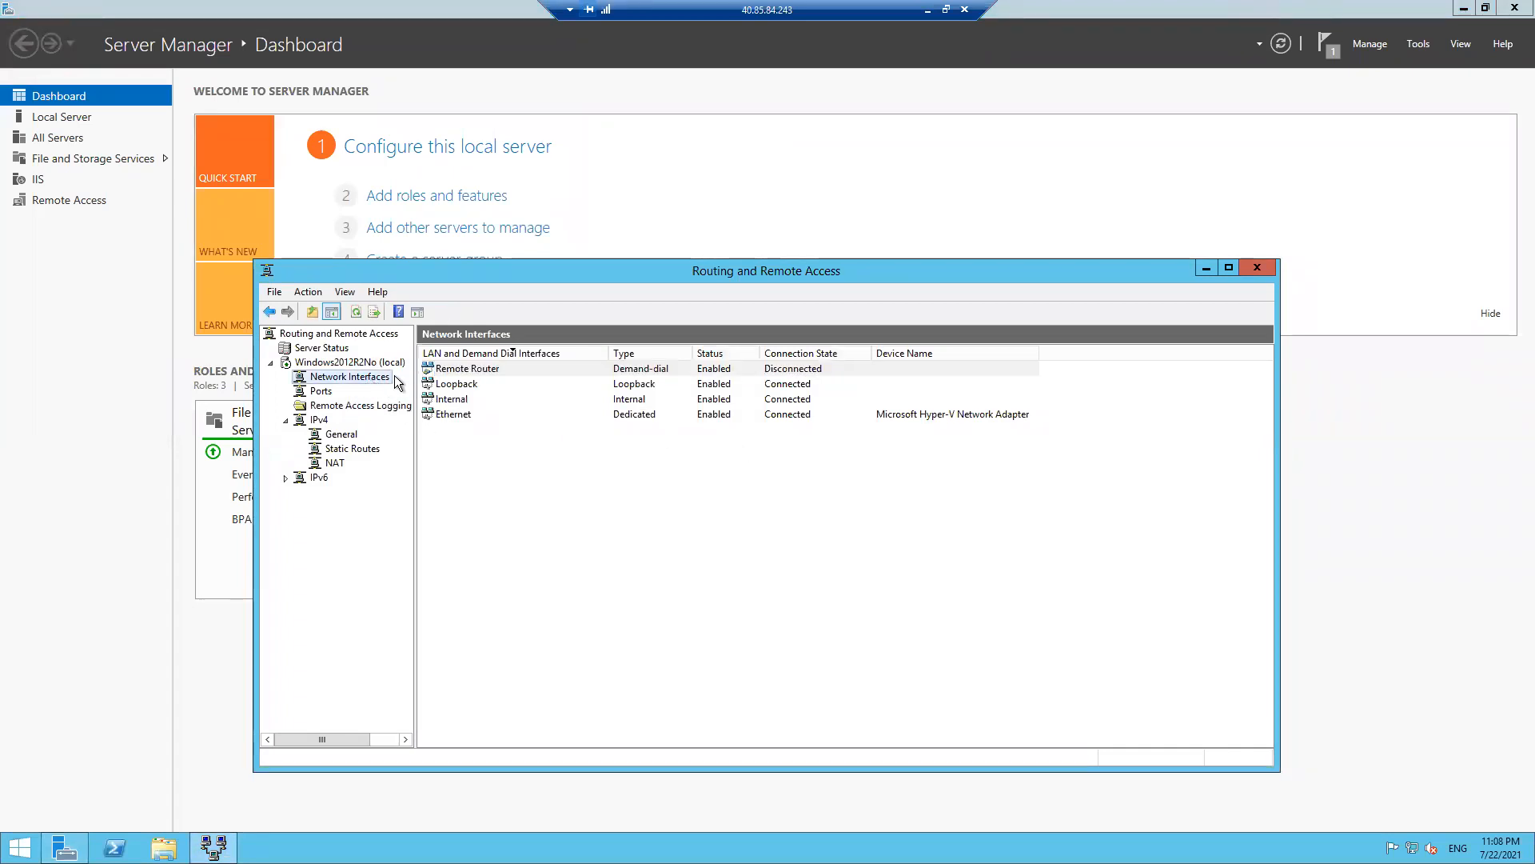
# - In Remote Router's Security settings, switch to preshared-key authentication and enter the key
pyautogui.rightClick(636, 367)
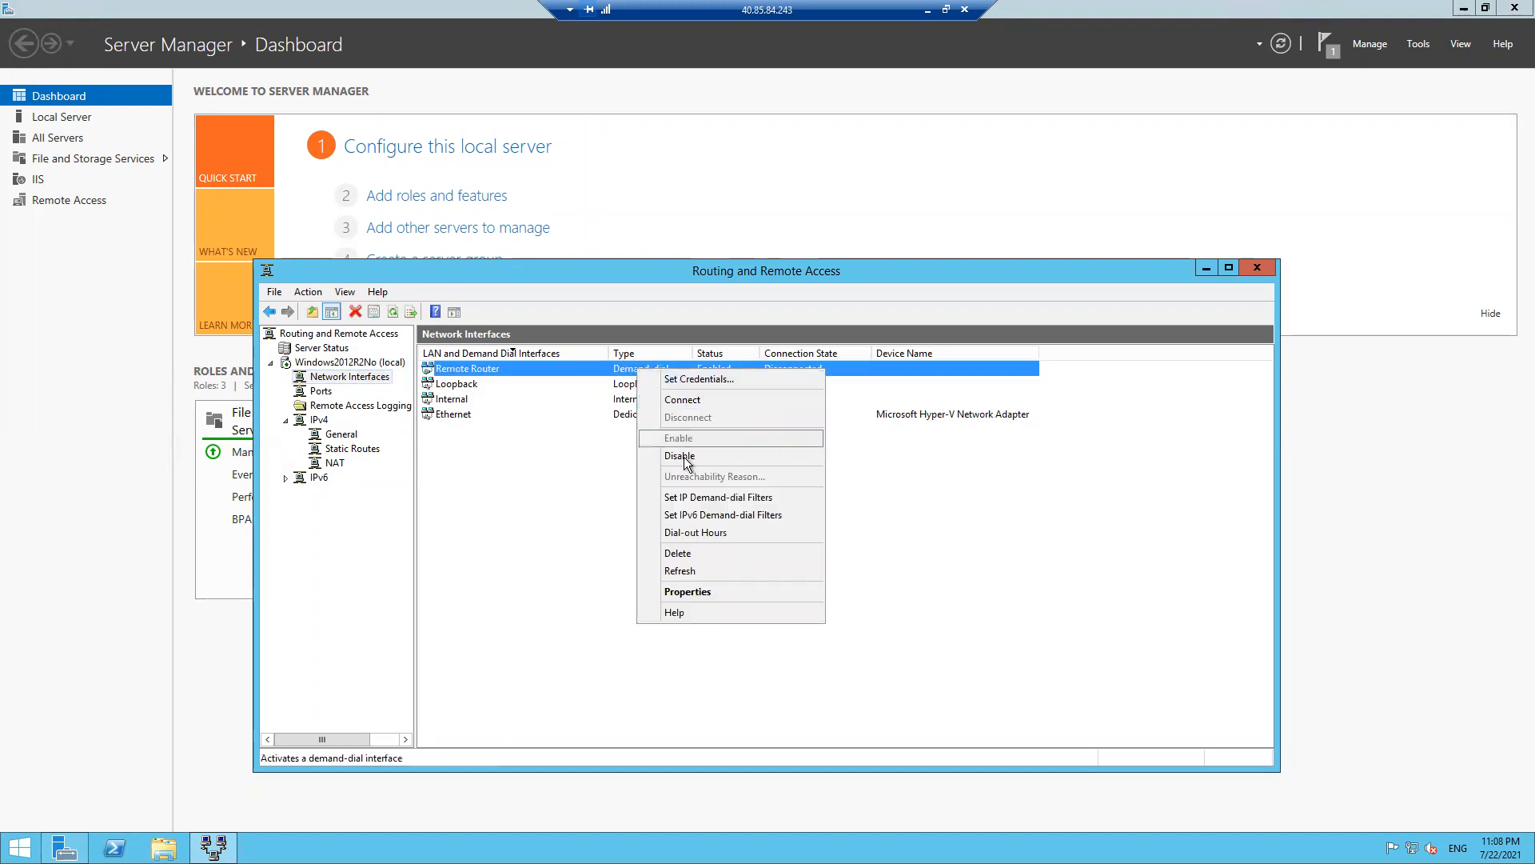
pyautogui.click(703, 592)
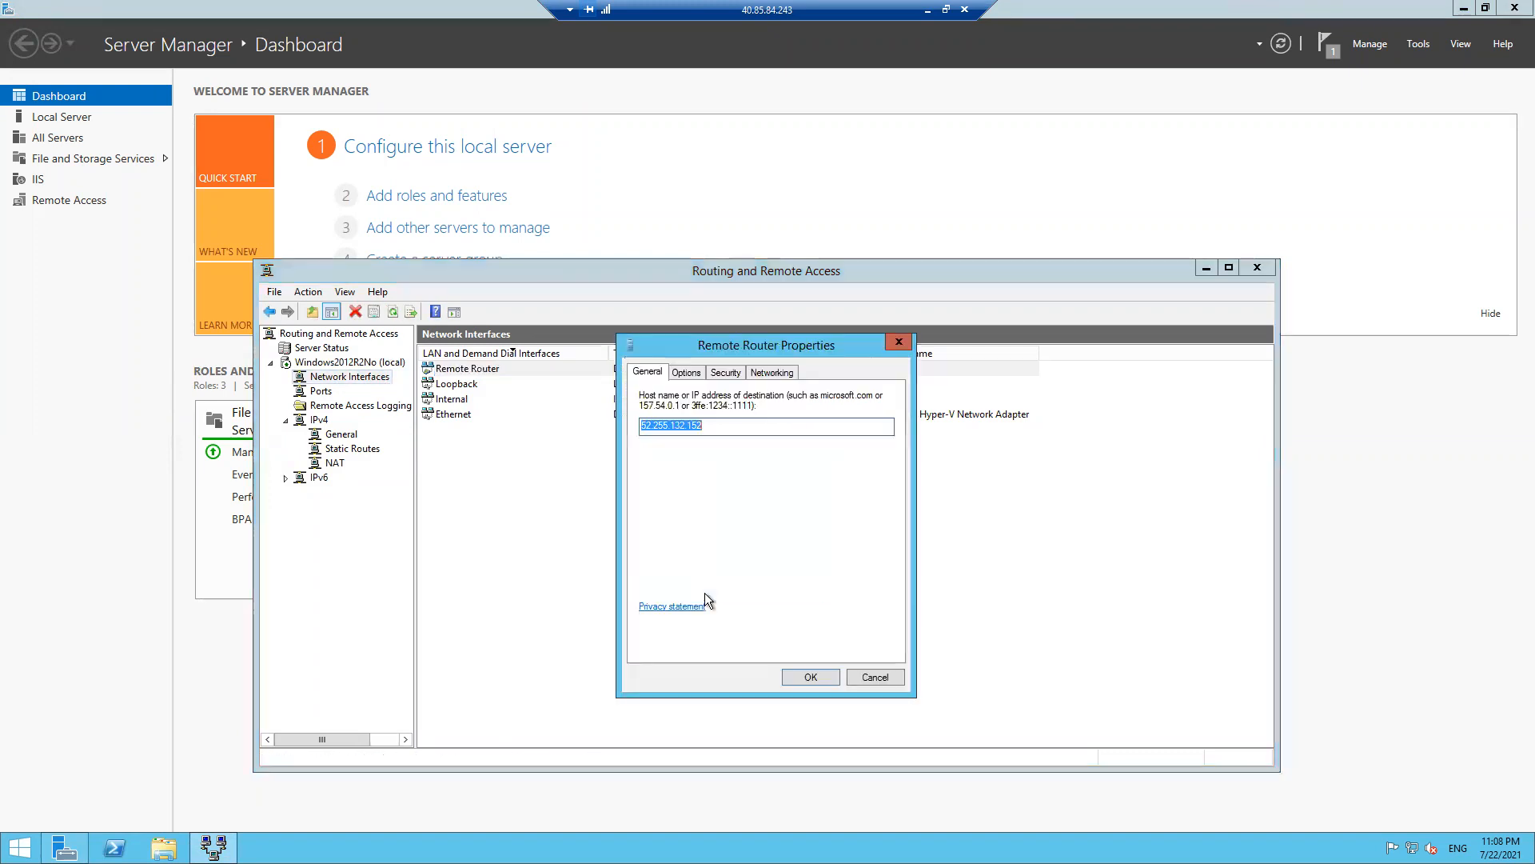
pyautogui.click(690, 373)
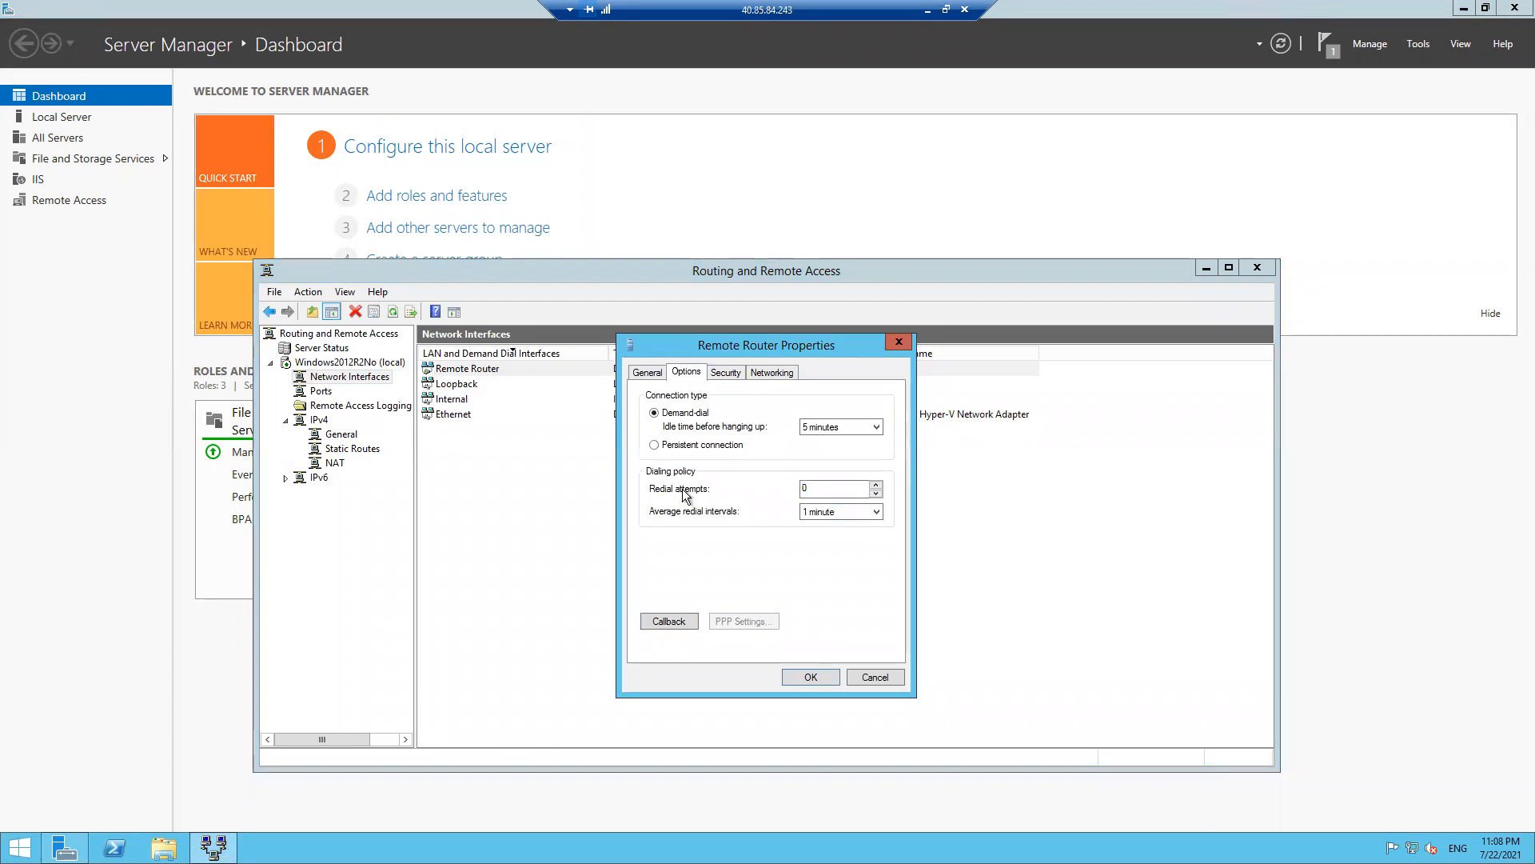
pyautogui.click(726, 373)
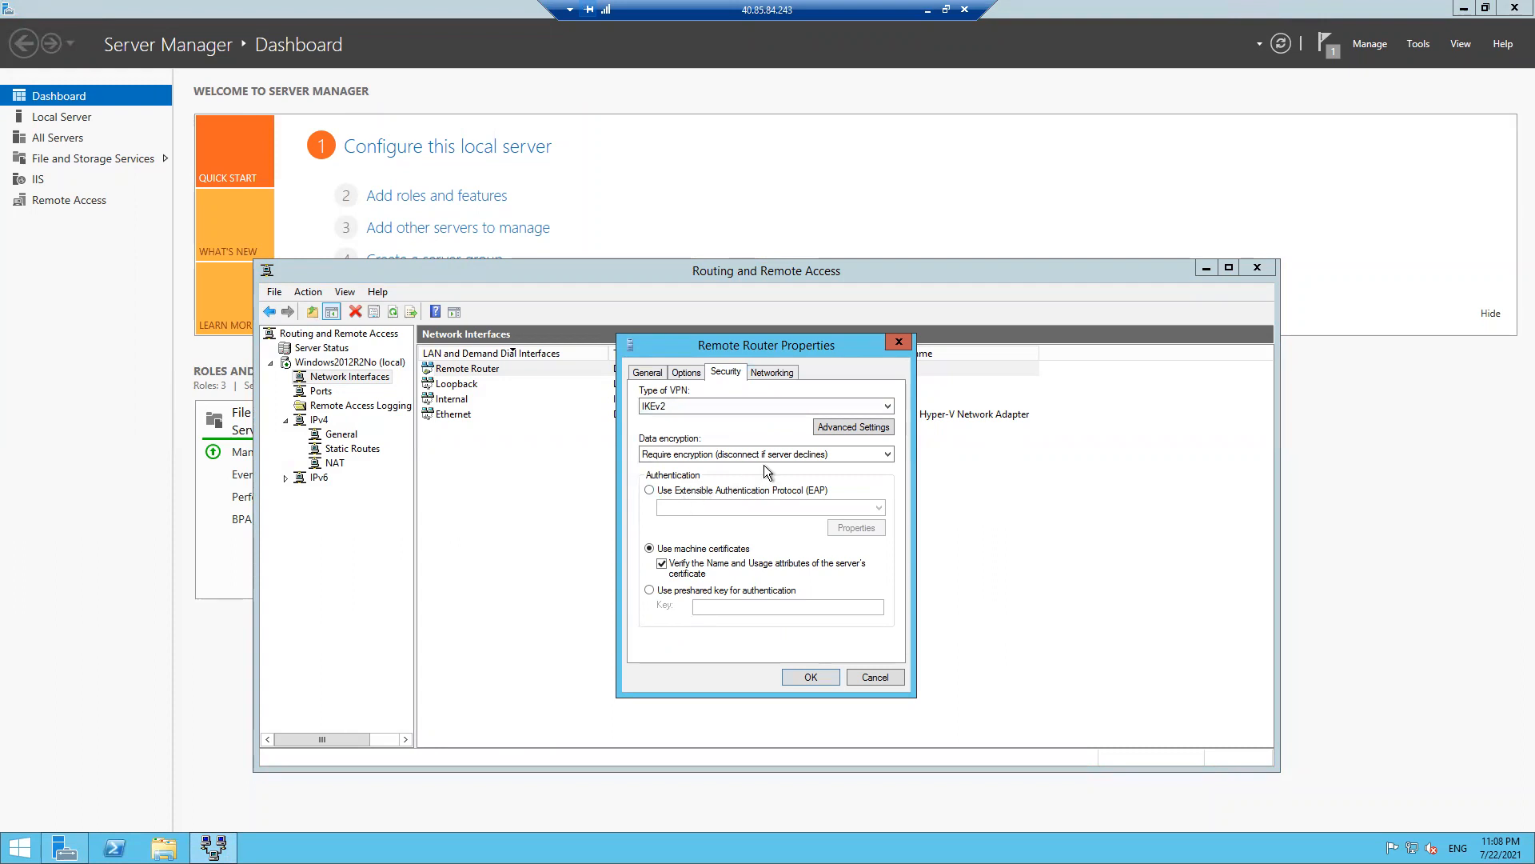
pyautogui.click(789, 373)
pyautogui.click(724, 372)
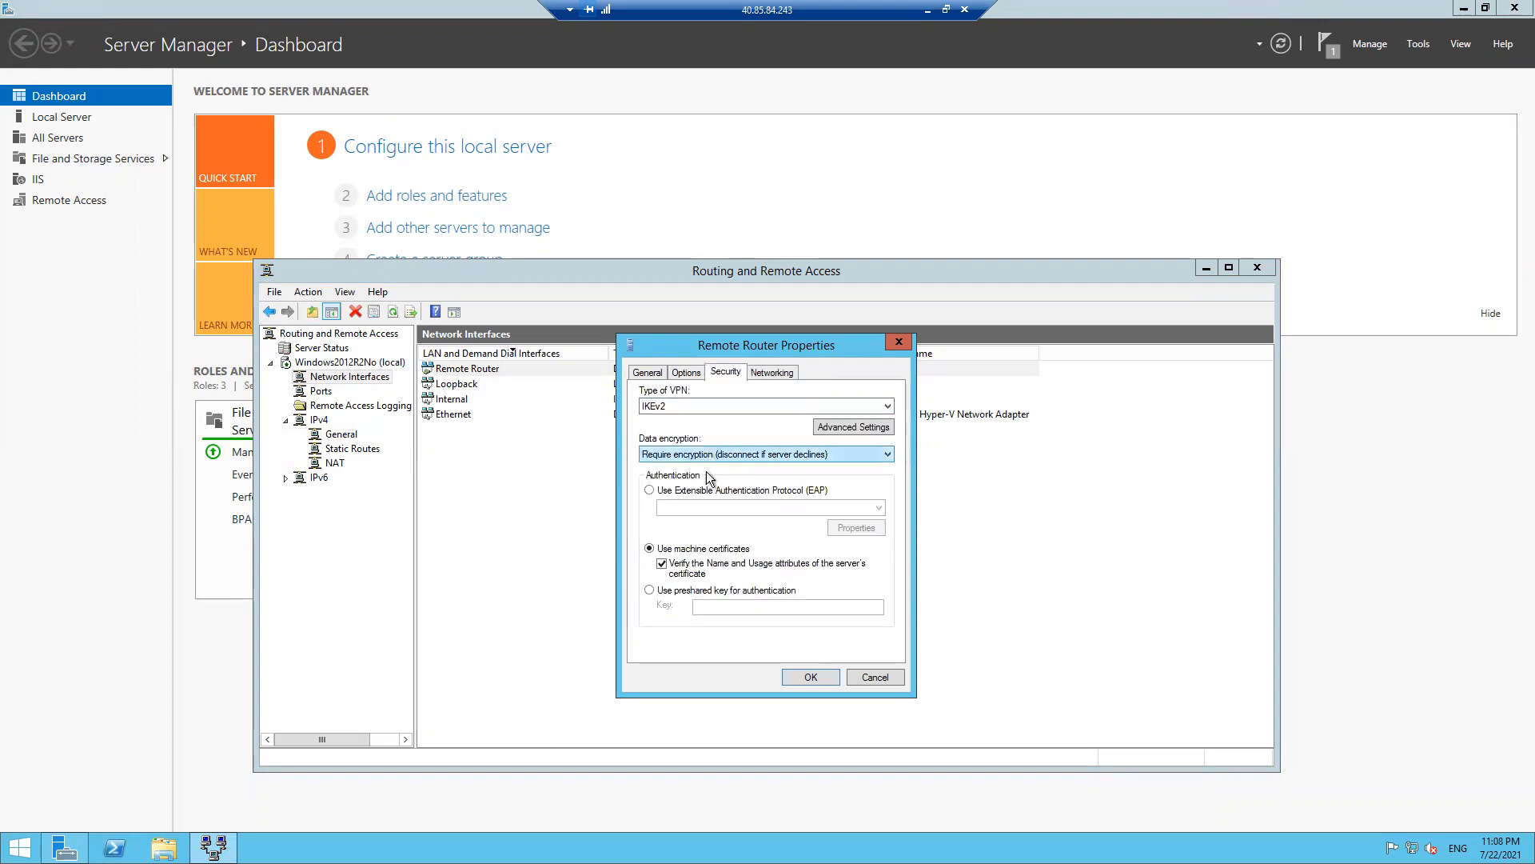
pyautogui.click(649, 590)
pyautogui.click(700, 606)
pyautogui.write('1234')
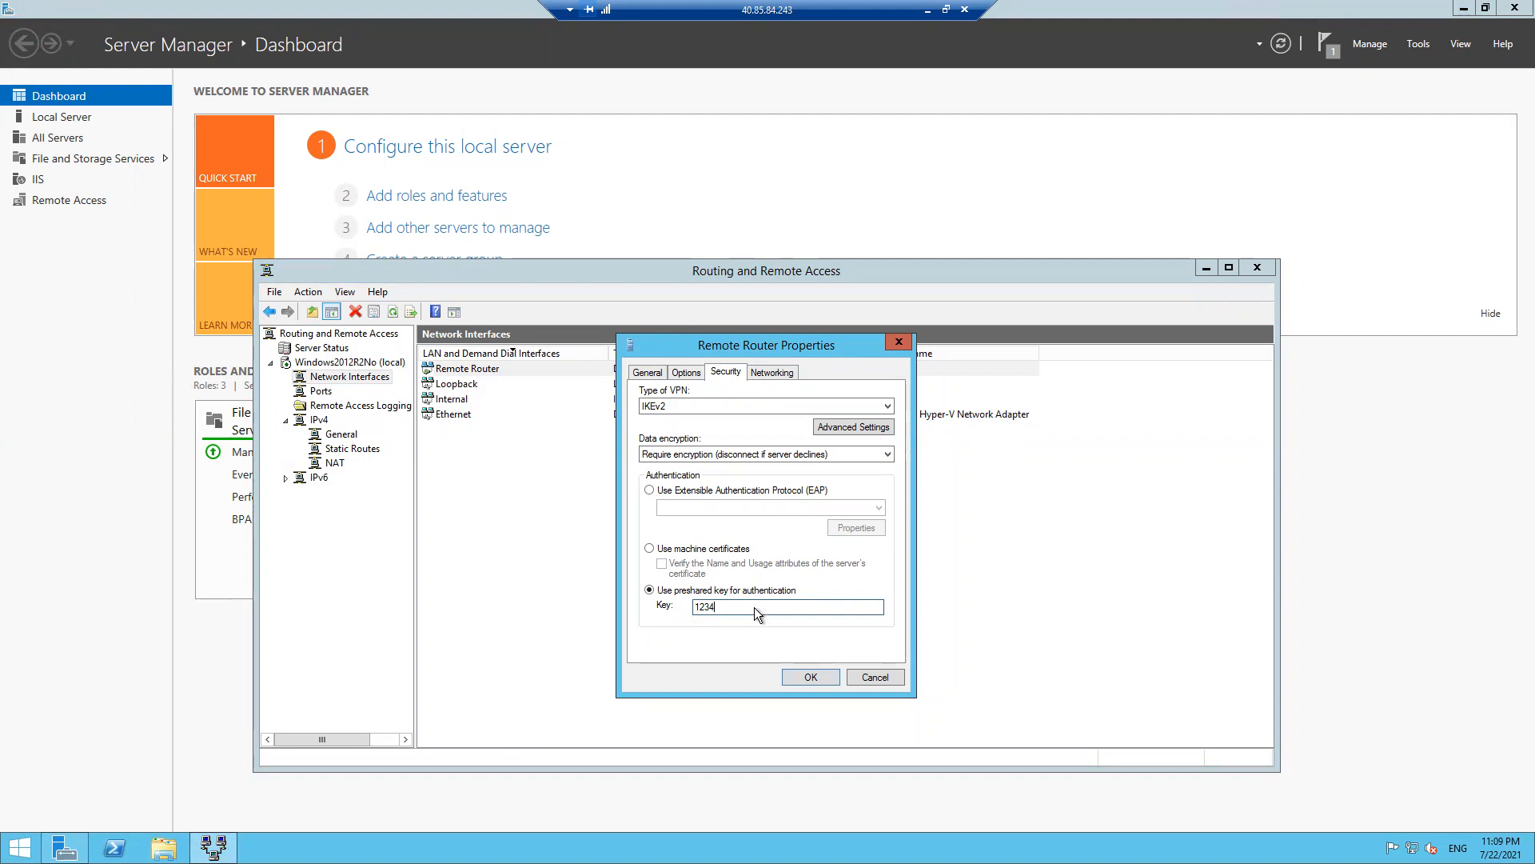
# - Keep encryption required, set the connection to persistent, and apply the settings
pyautogui.click(799, 455)
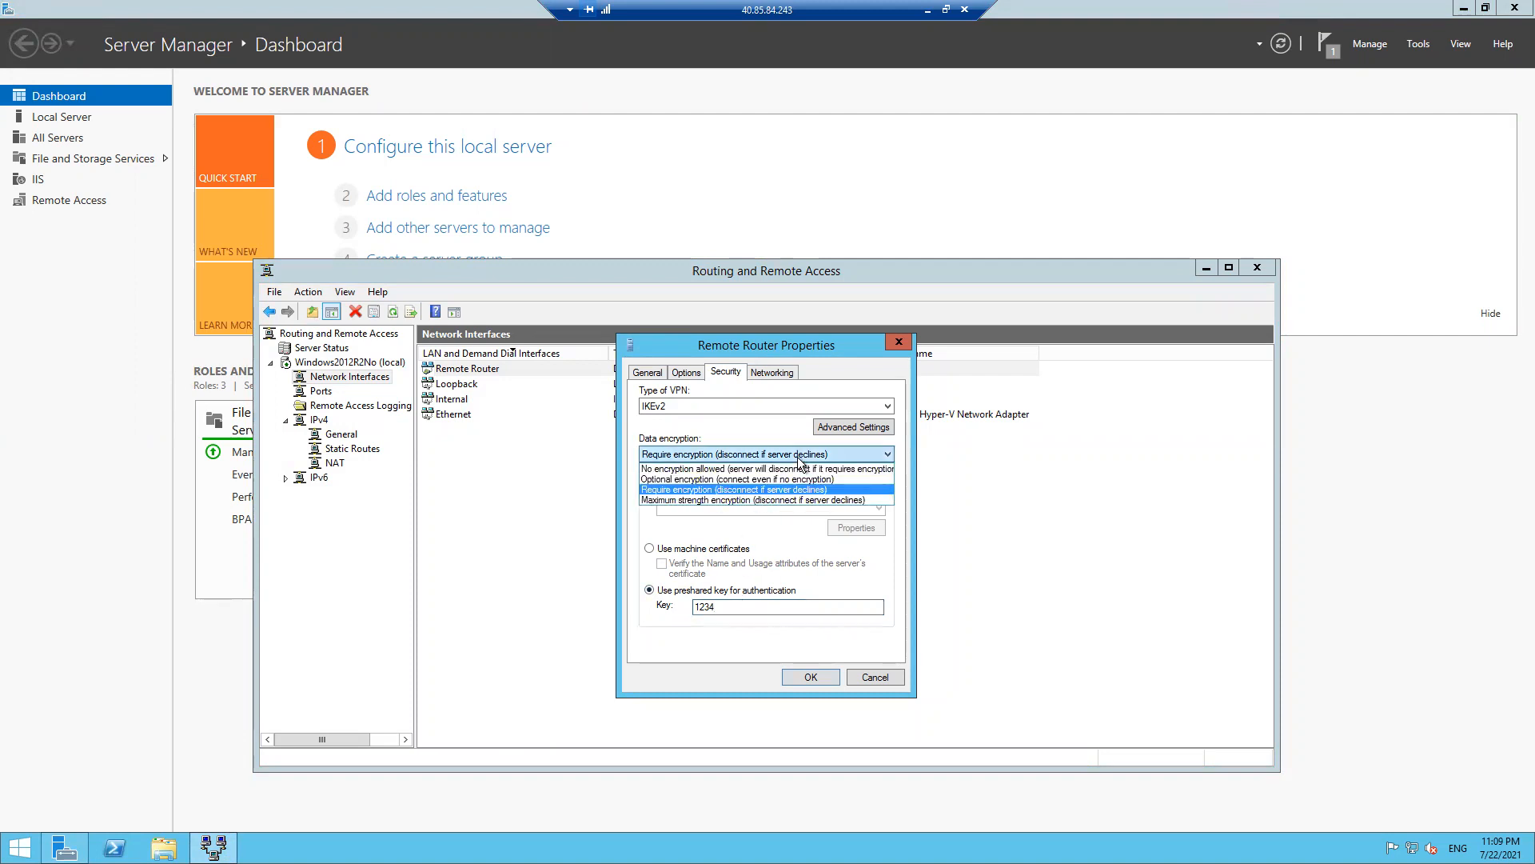
pyautogui.click(800, 459)
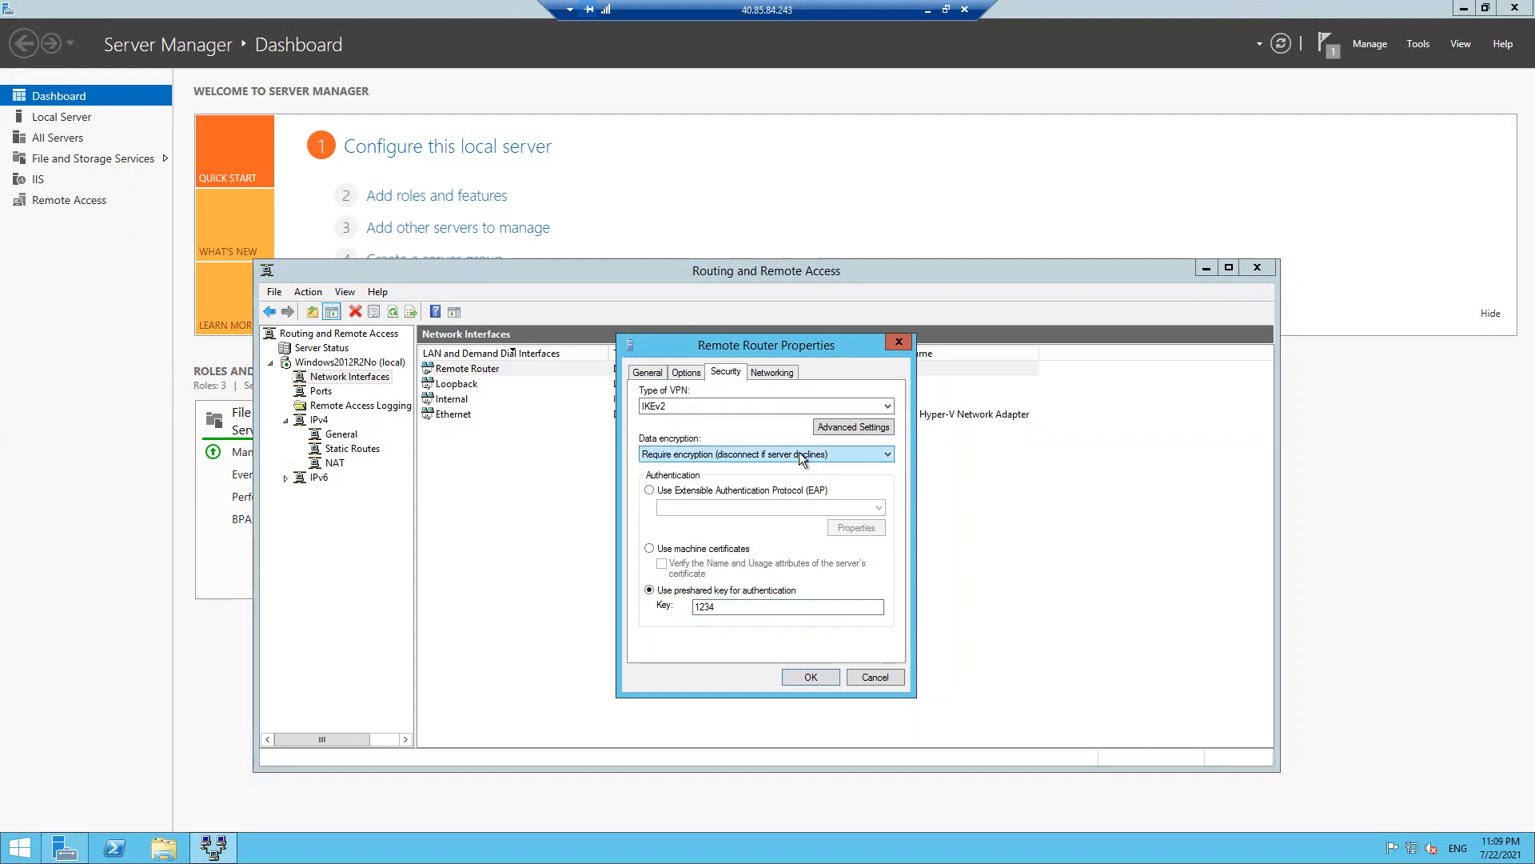
pyautogui.click(816, 432)
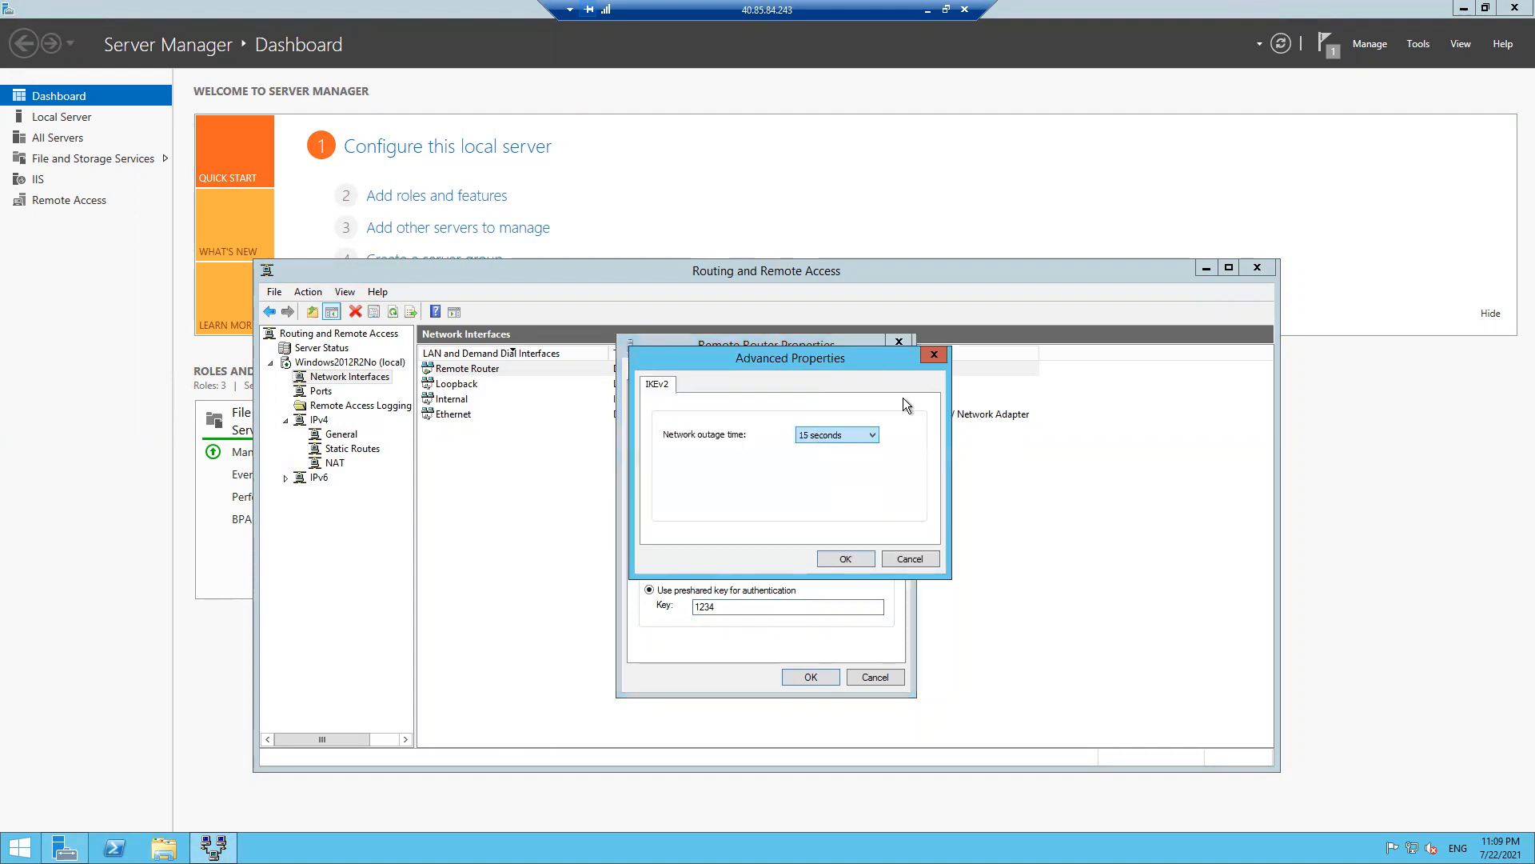
pyautogui.click(930, 366)
pyautogui.click(686, 373)
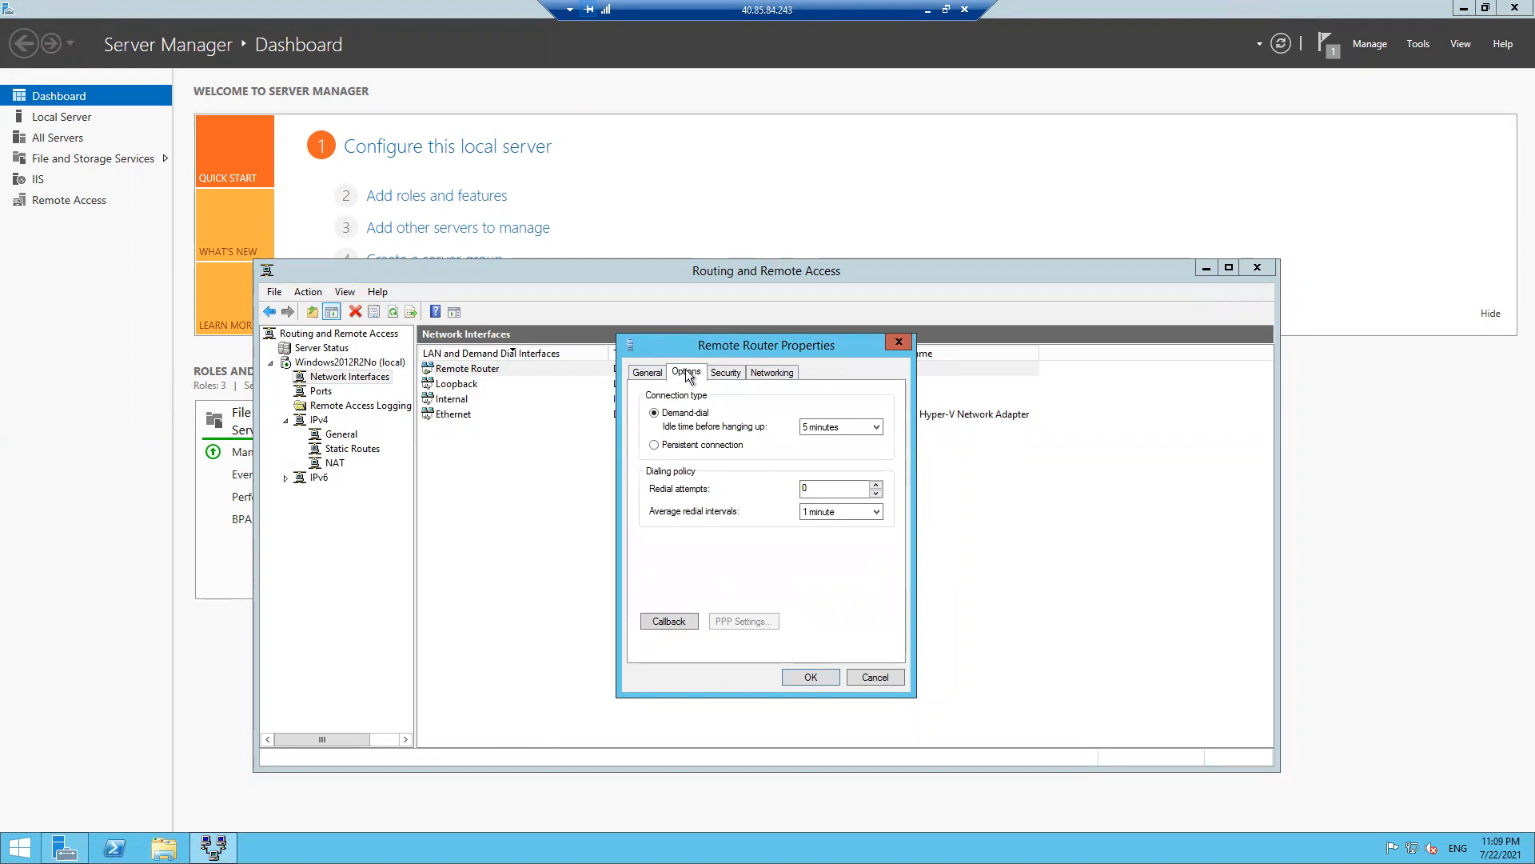
pyautogui.click(689, 450)
pyautogui.click(647, 373)
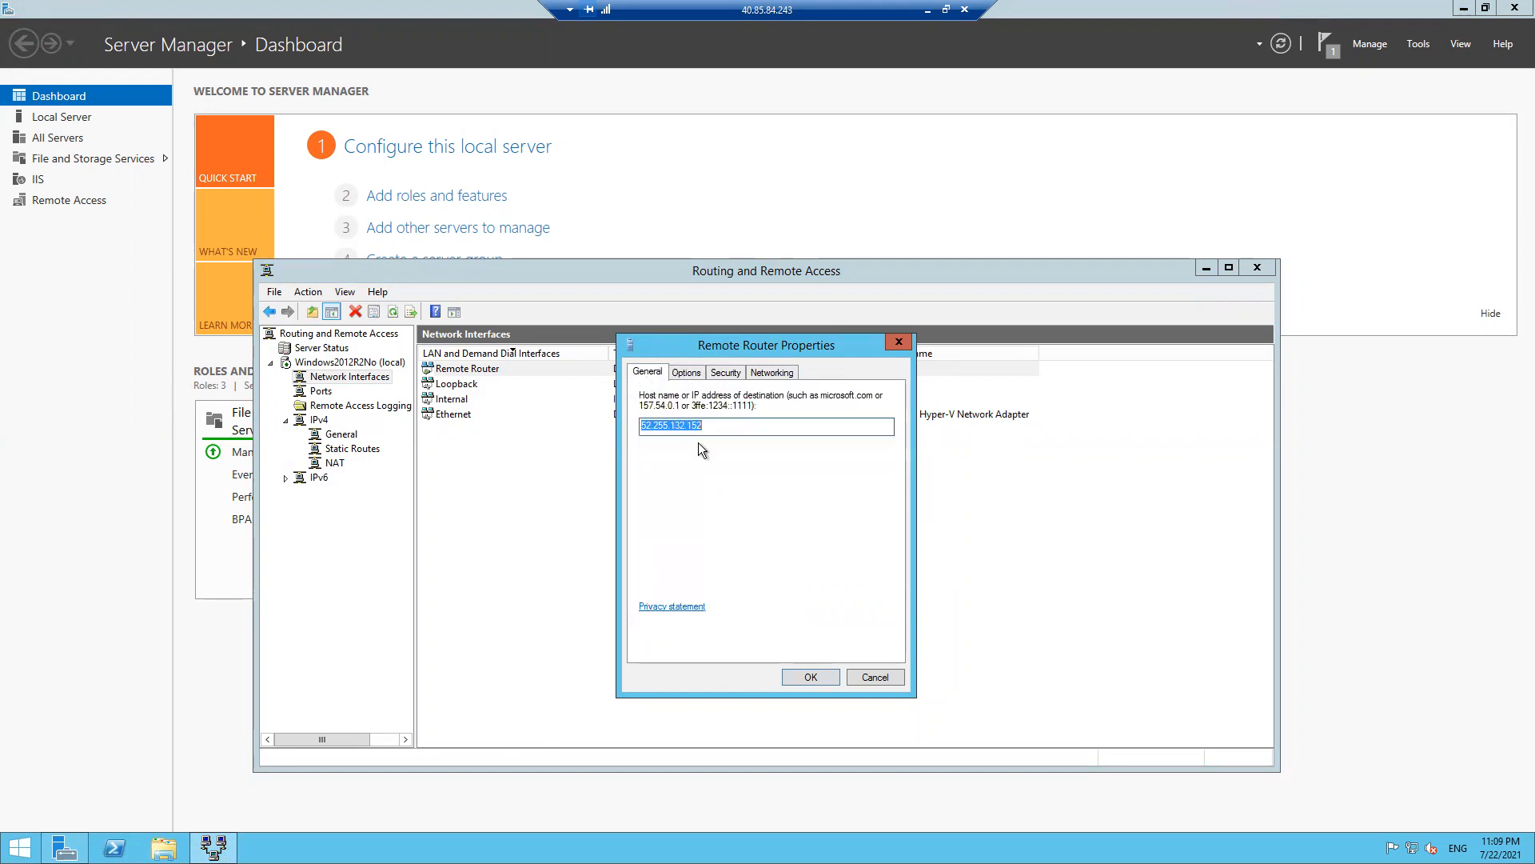
pyautogui.click(808, 678)
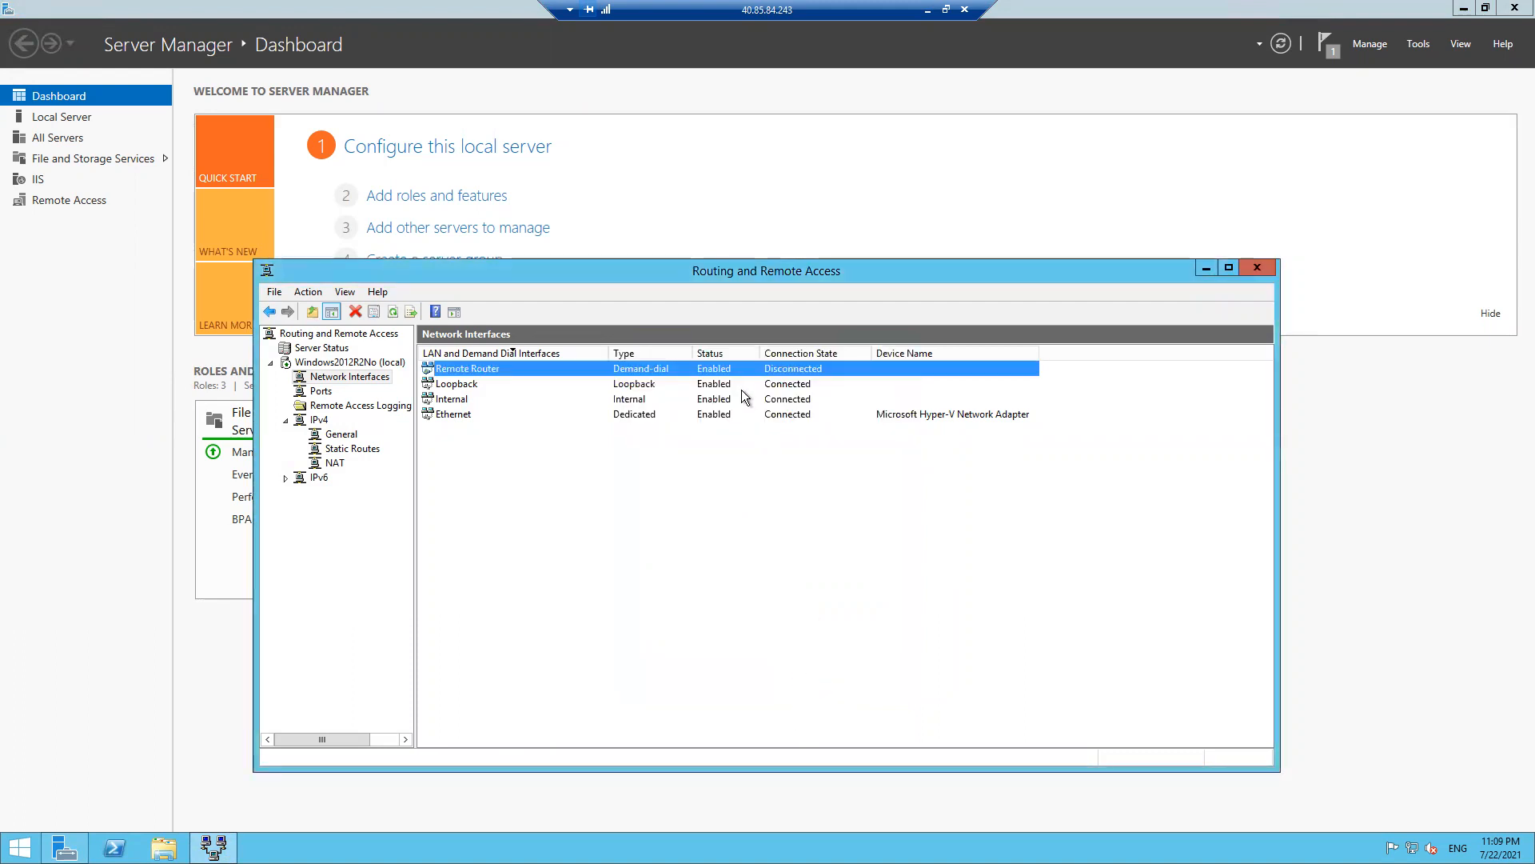
# - Connect the Remote Router interface, then go to the Azure portal search box
pyautogui.rightClick(732, 368)
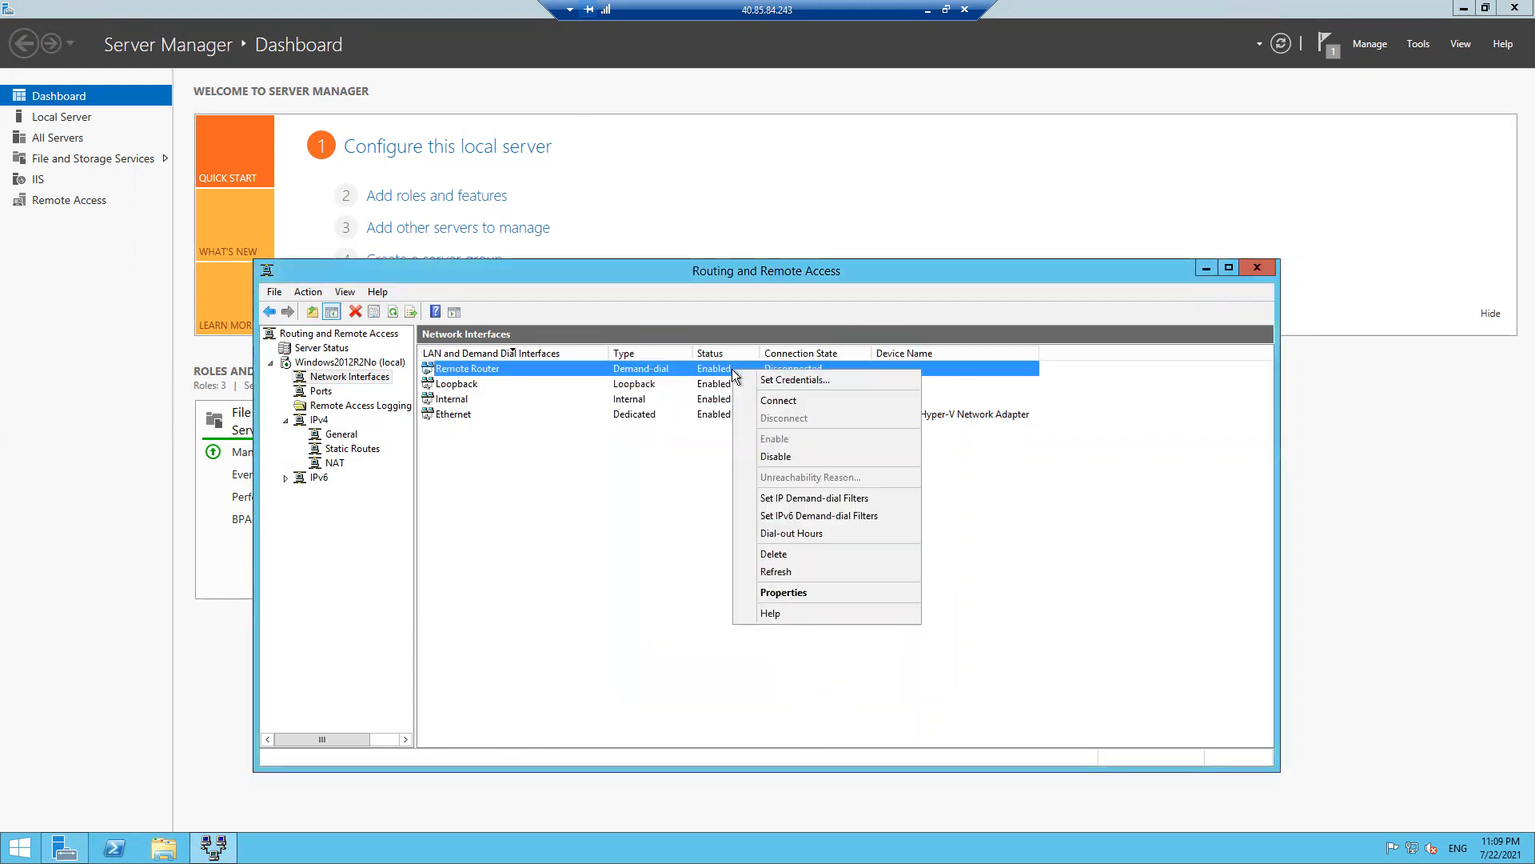
pyautogui.click(778, 399)
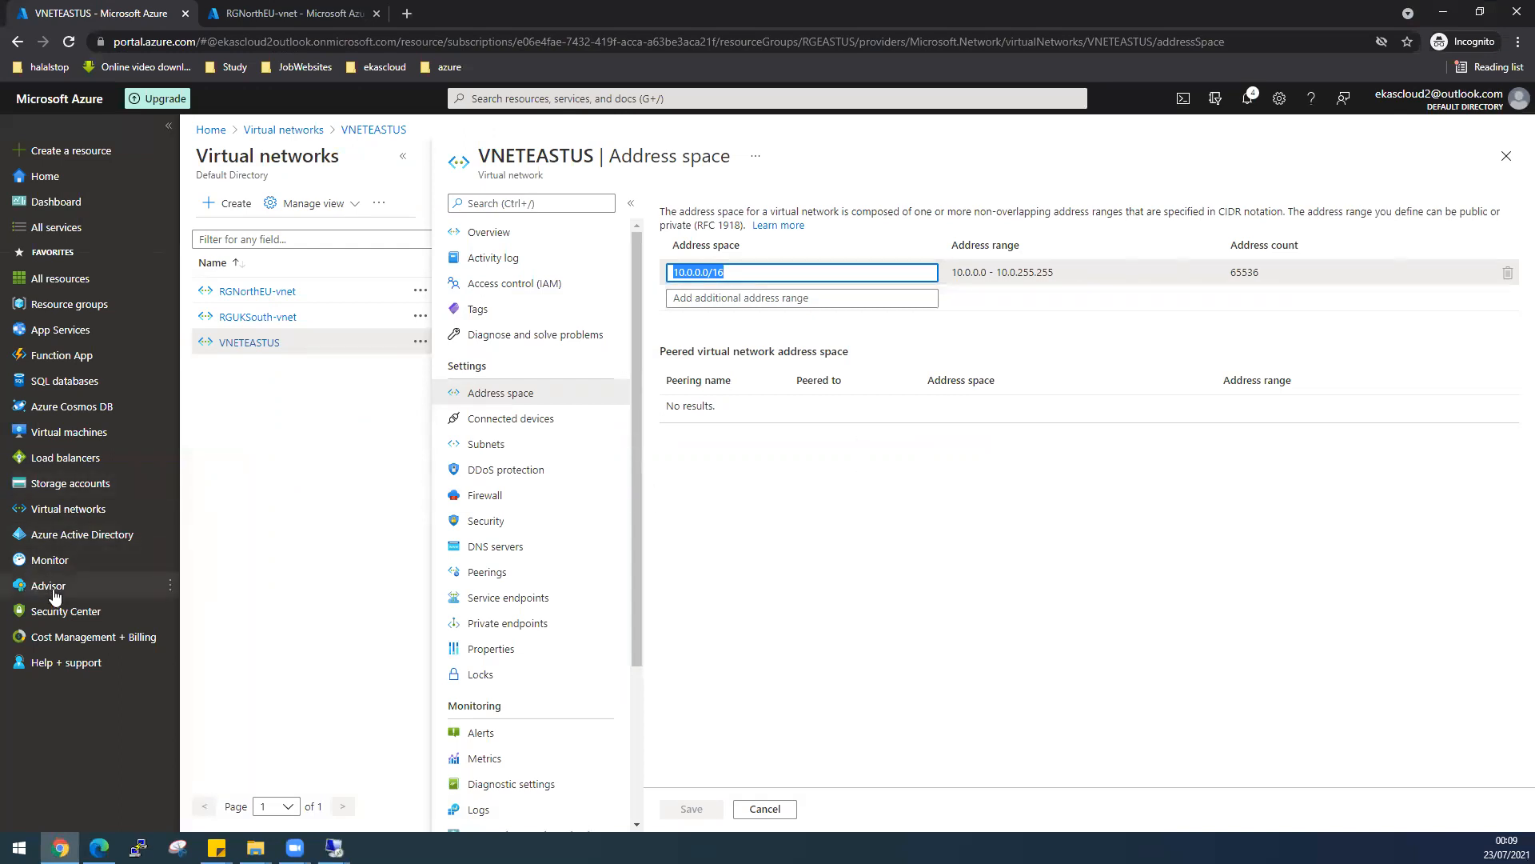
pyautogui.moveTo(70, 514)
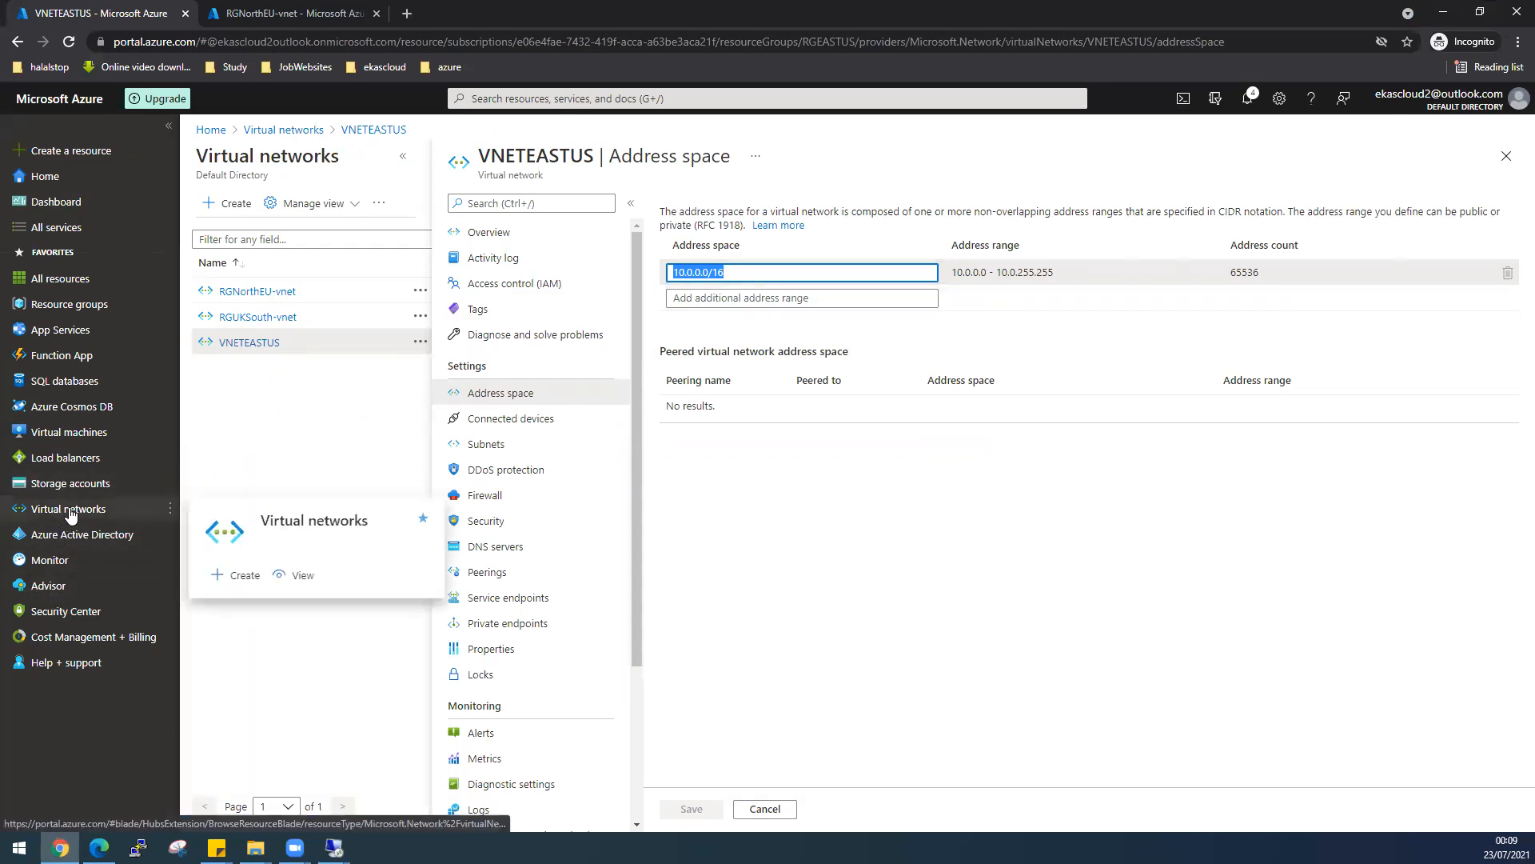
pyautogui.click(607, 95)
# - Refresh VPNGatewayEastUS Connections until Azure-to-Onprem shows Connected, then bring up the lab PDF
pyautogui.click(585, 366)
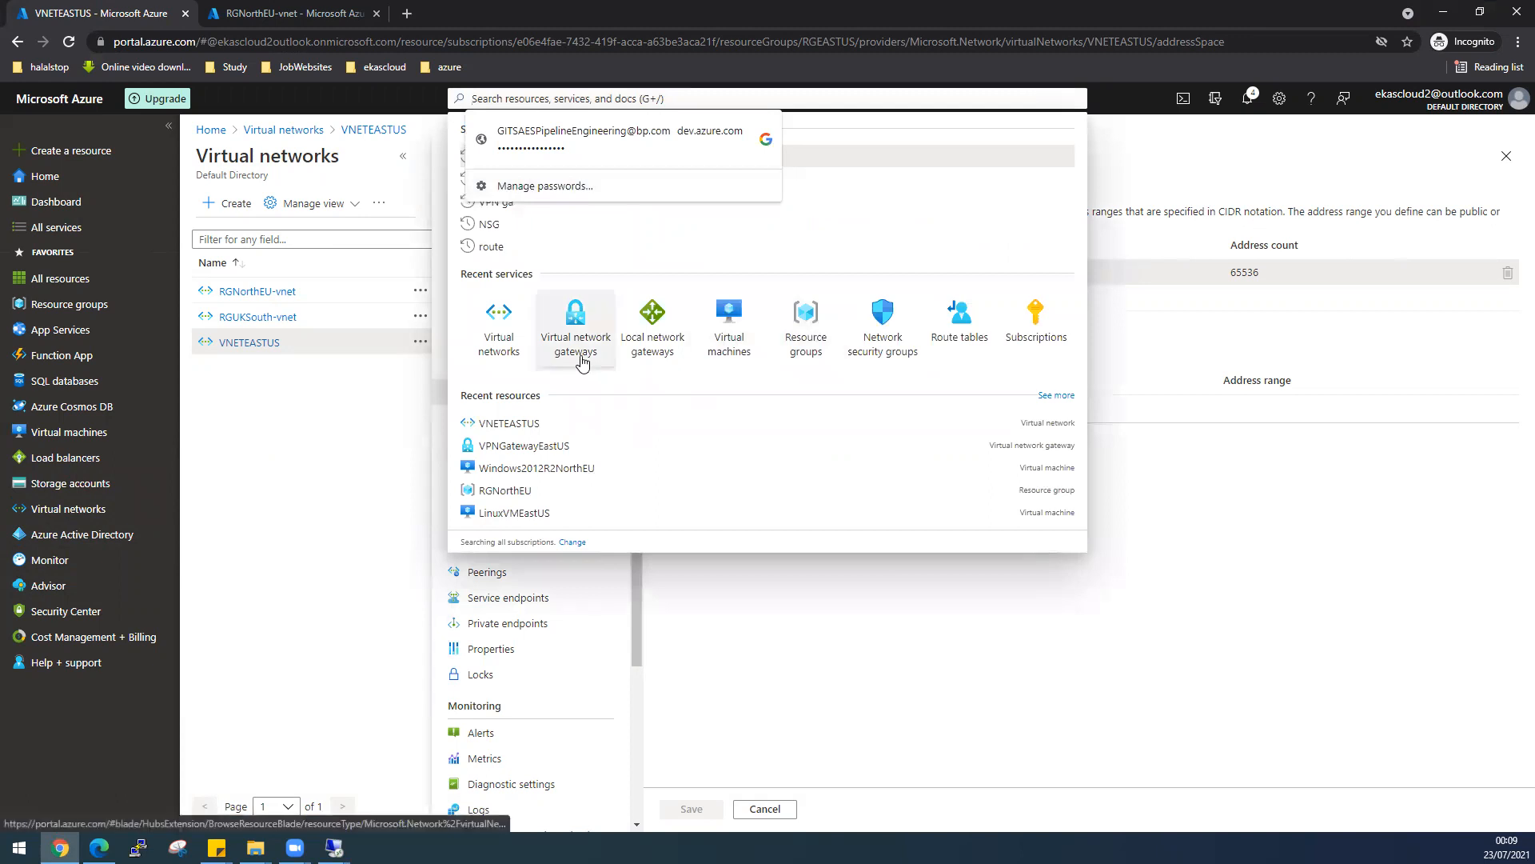
pyautogui.click(313, 343)
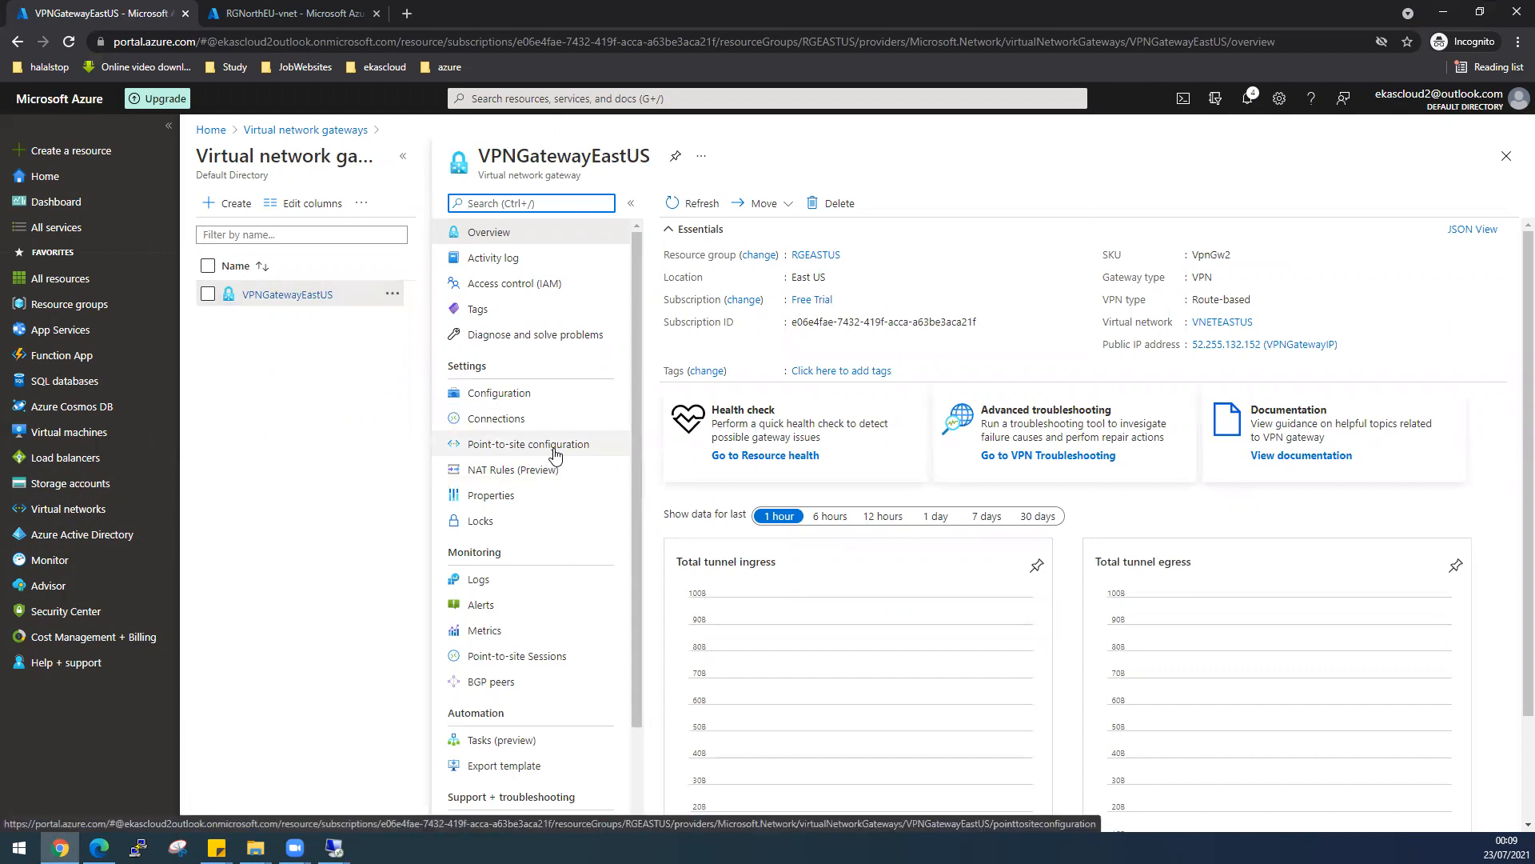
pyautogui.click(555, 446)
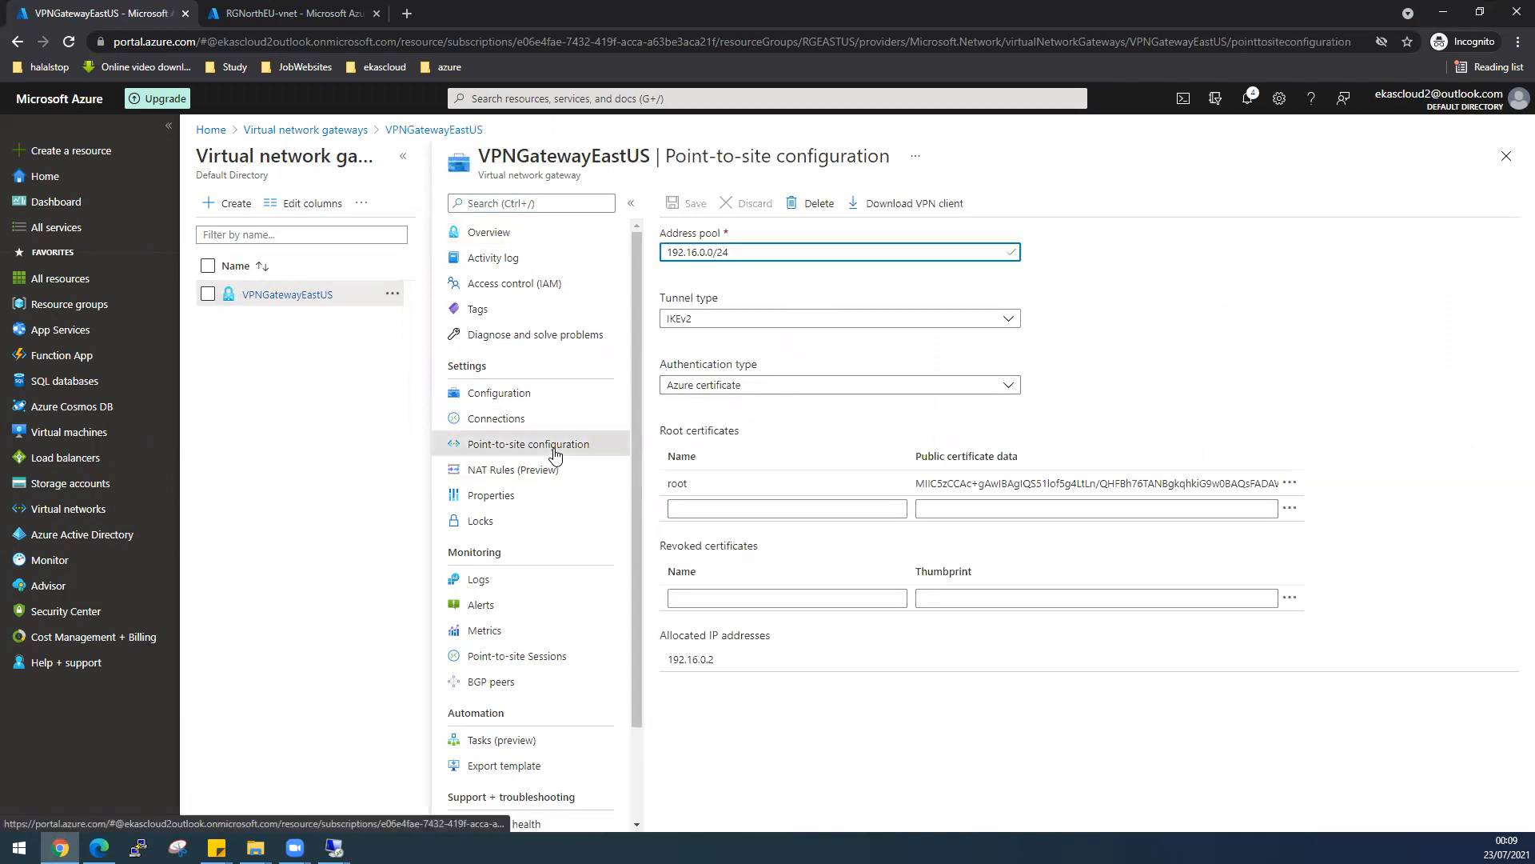
pyautogui.click(513, 426)
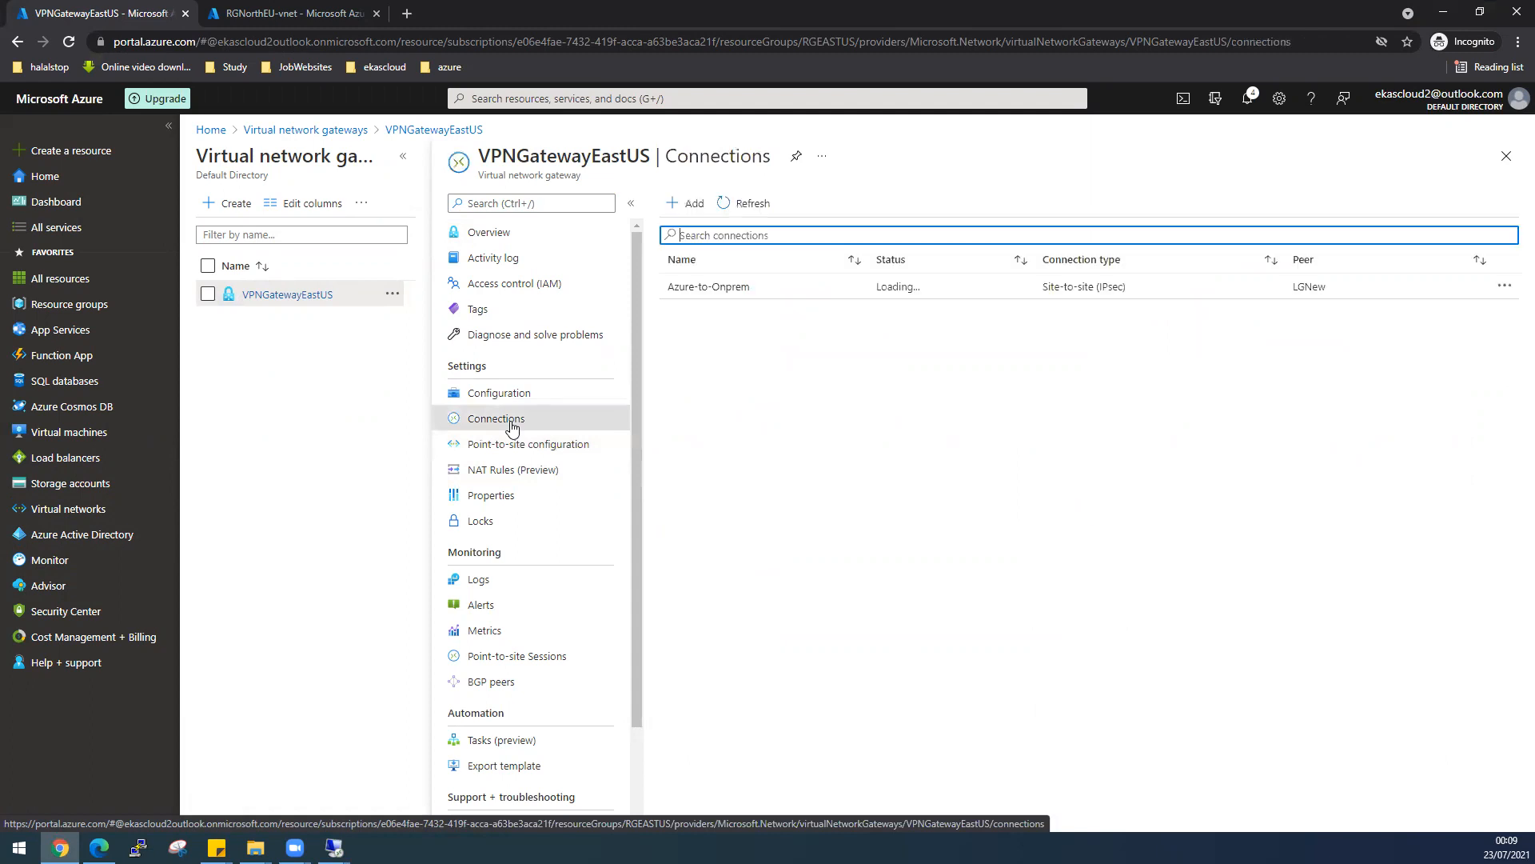
pyautogui.click(755, 214)
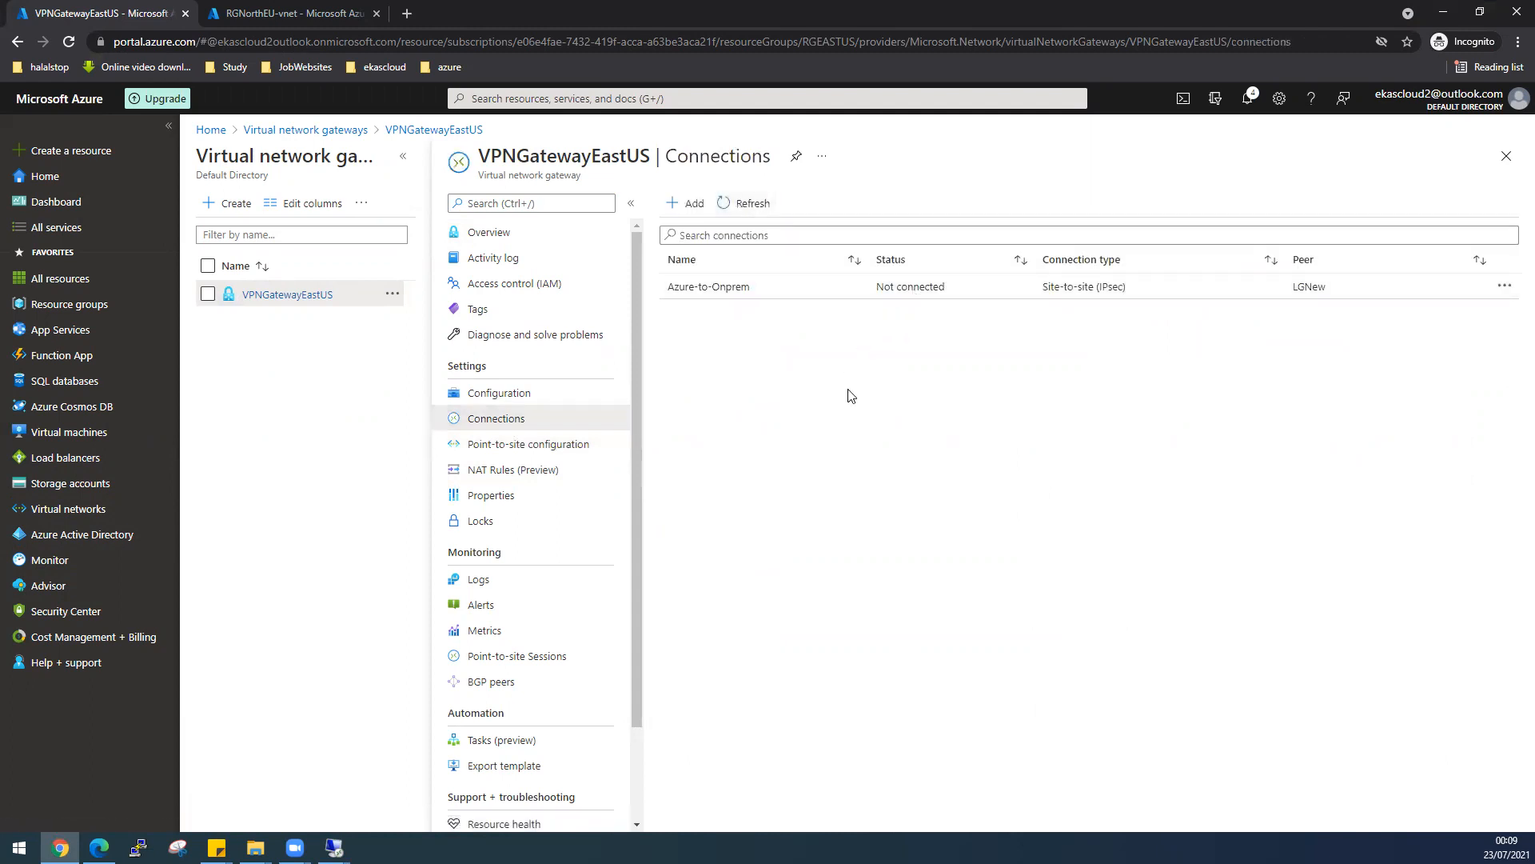
pyautogui.click(754, 205)
pyautogui.click(755, 205)
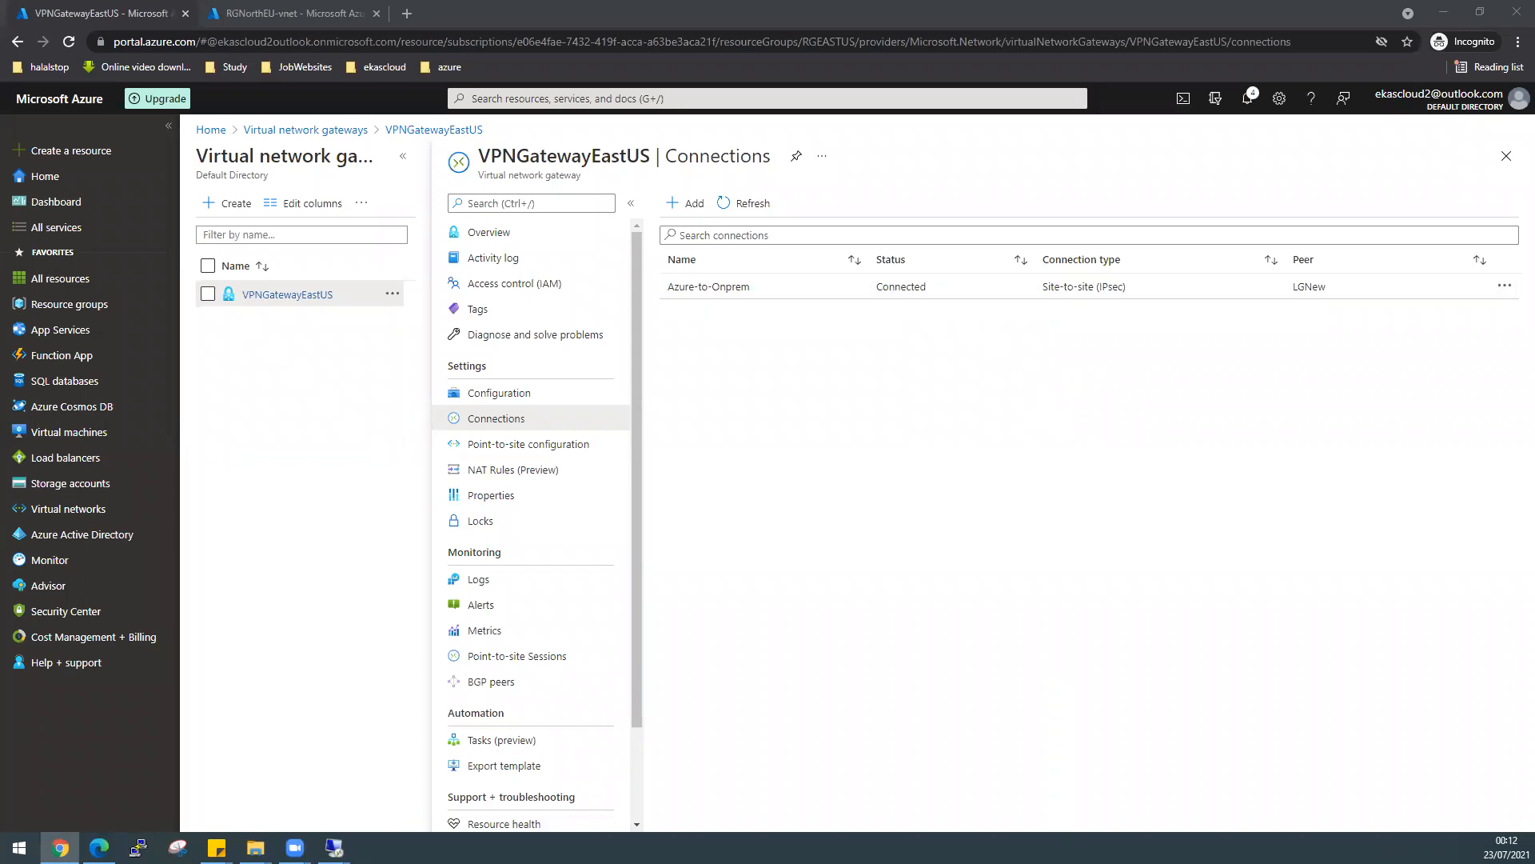
pyautogui.hotkey('alt', 'Tab')
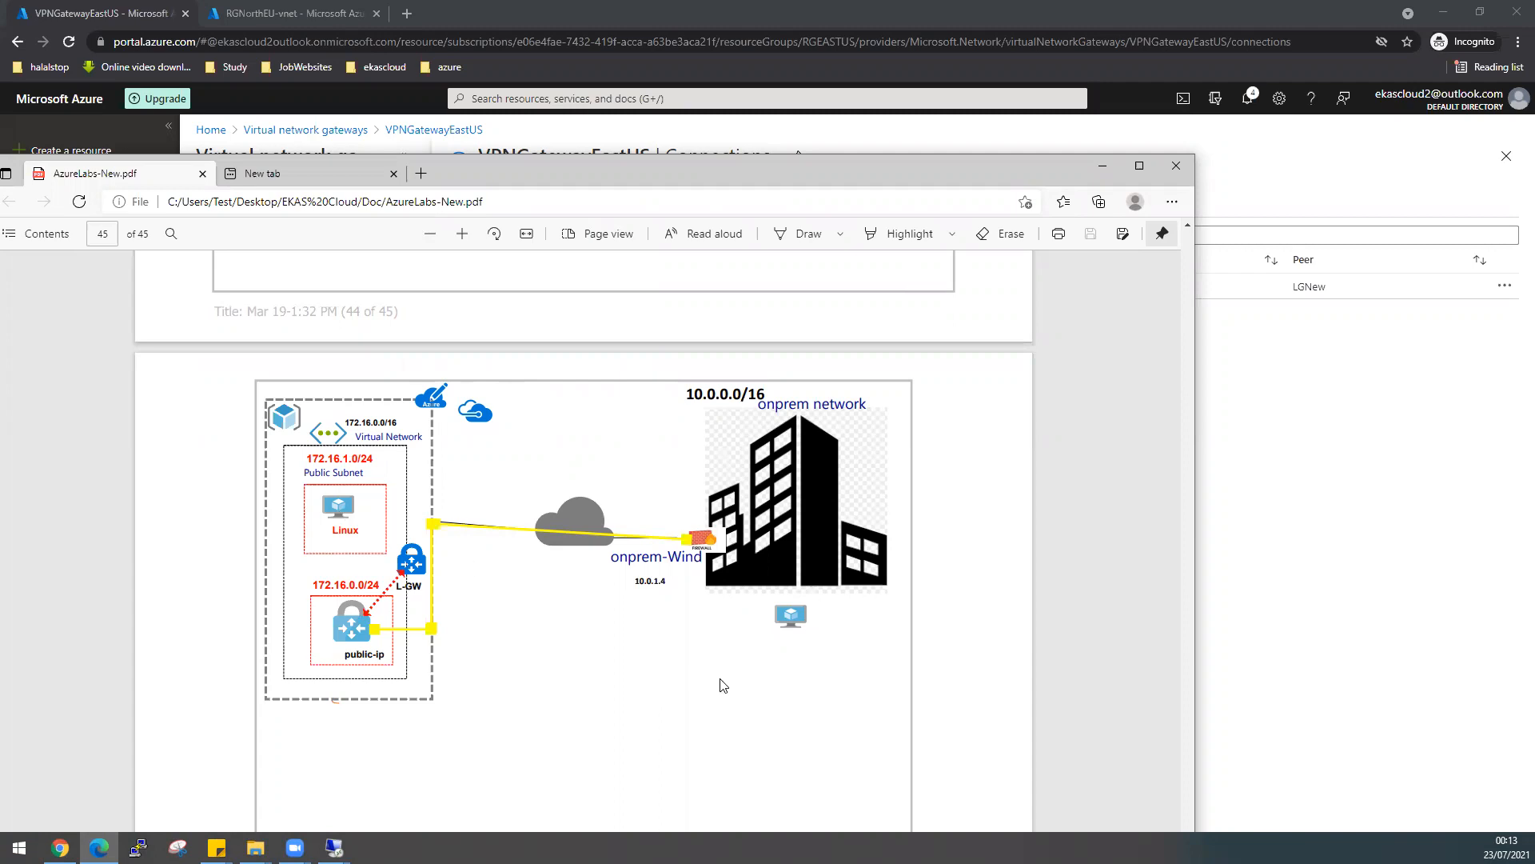
# - Move the lab PDF aside to show VPNGatewayEastUS connections, with Azure-to-Onprem Connected
pyautogui.scroll(5, 725, 685)
pyautogui.scroll(10, 725, 685)
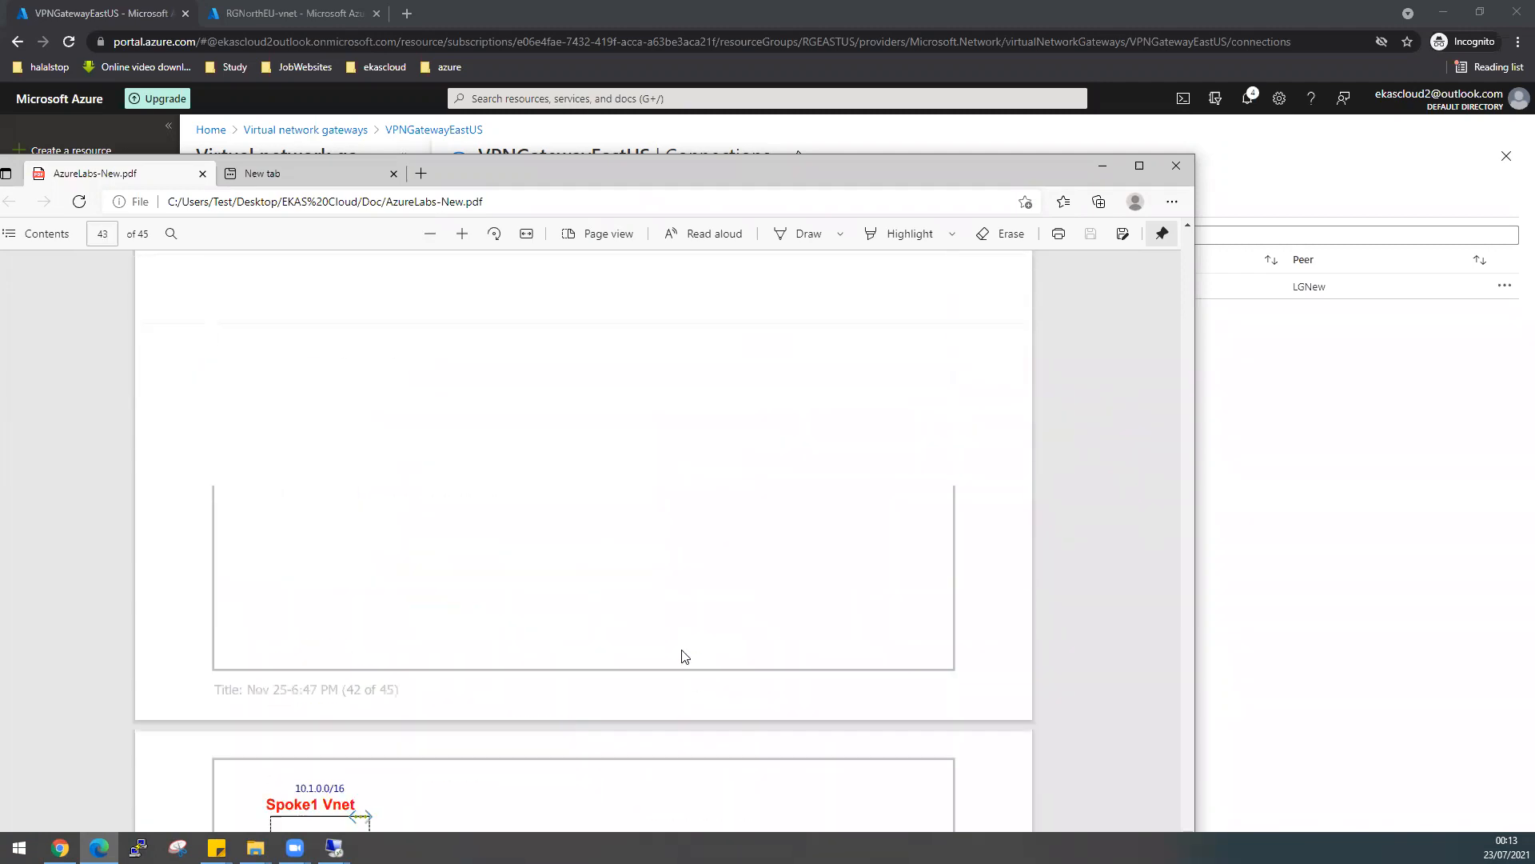
pyautogui.scroll(3, 582, 192)
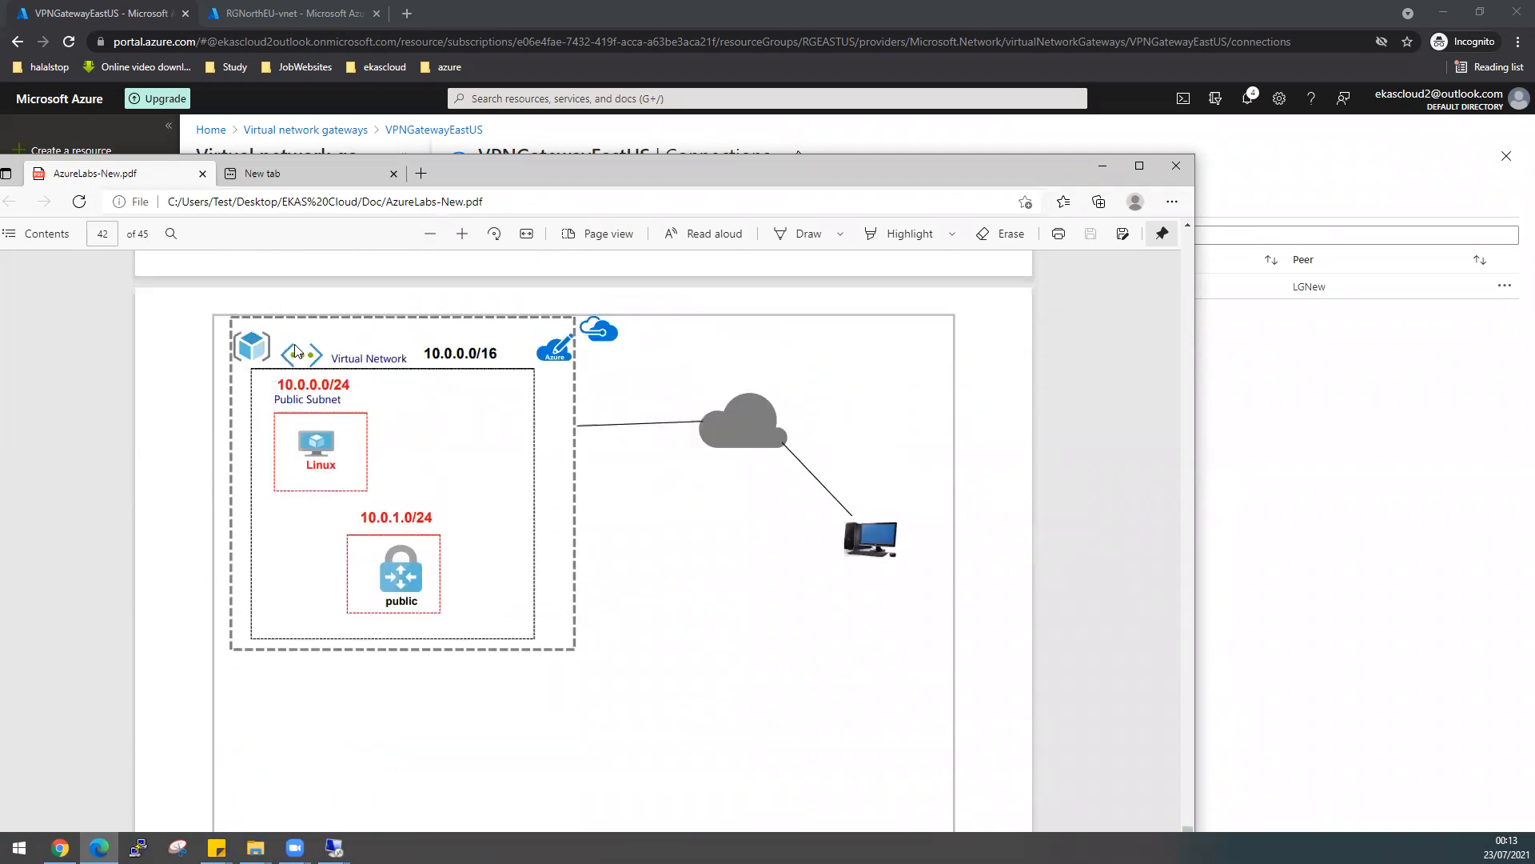
pyautogui.moveTo(581, 176); pyautogui.dragTo(0, 131)
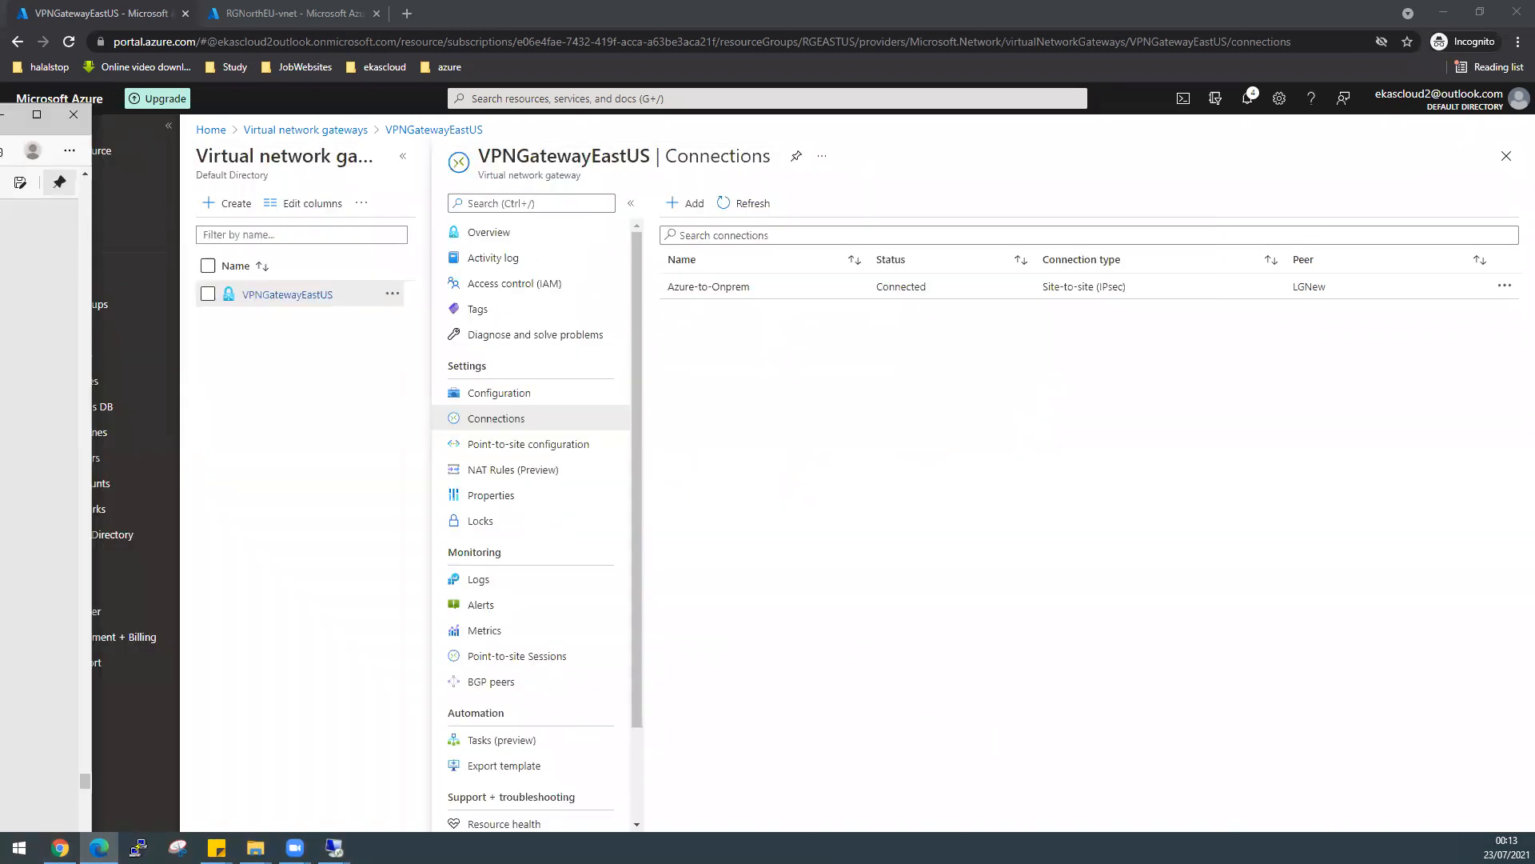
# - In the on-prem server's remote session, search 'cmd' and launch Command Prompt
pyautogui.click(334, 848)
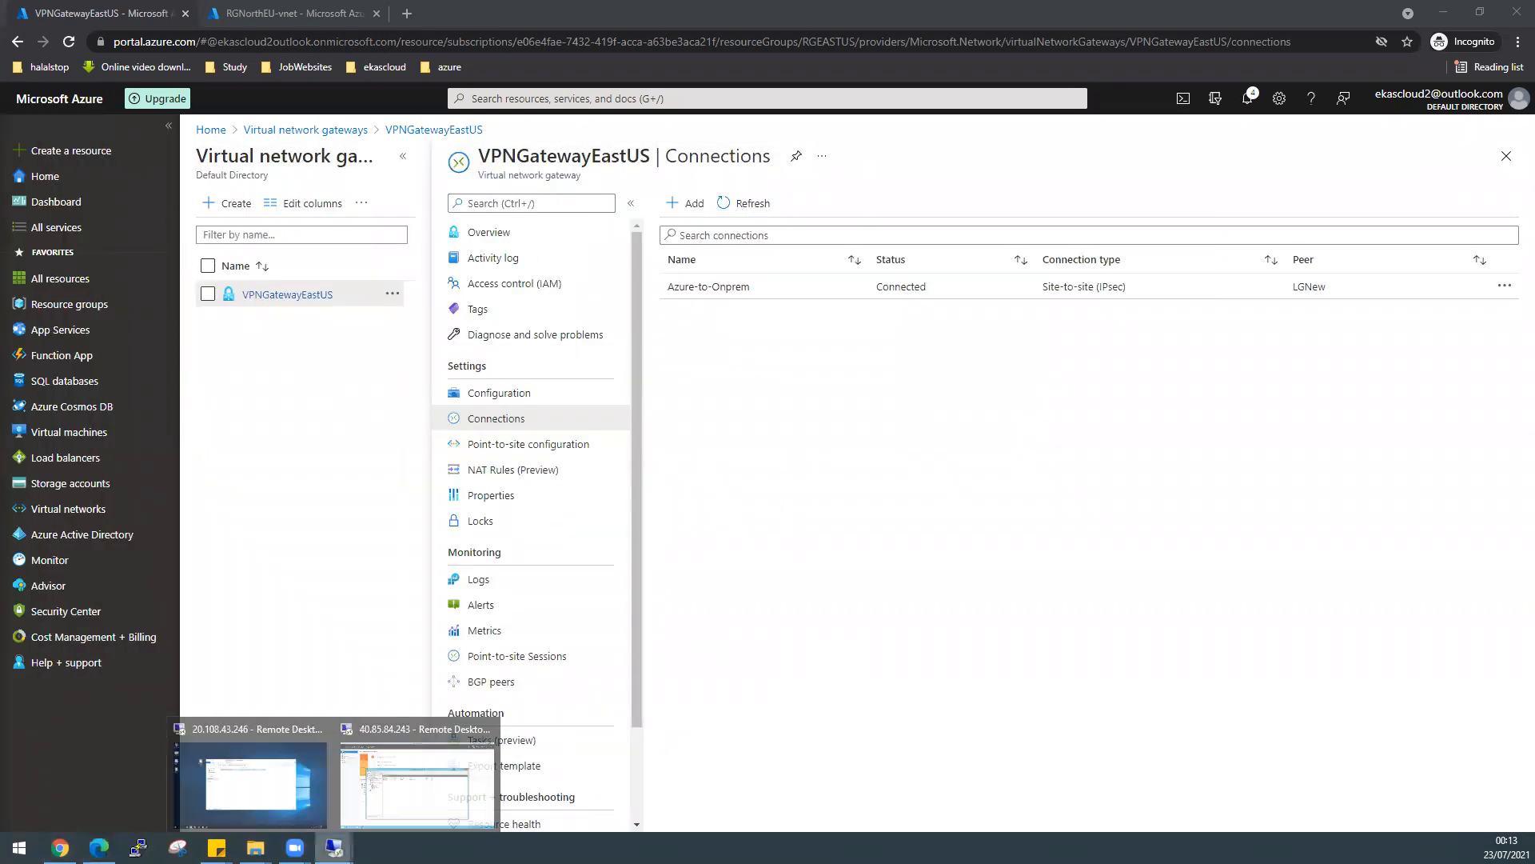
pyautogui.click(415, 806)
pyautogui.press('super')
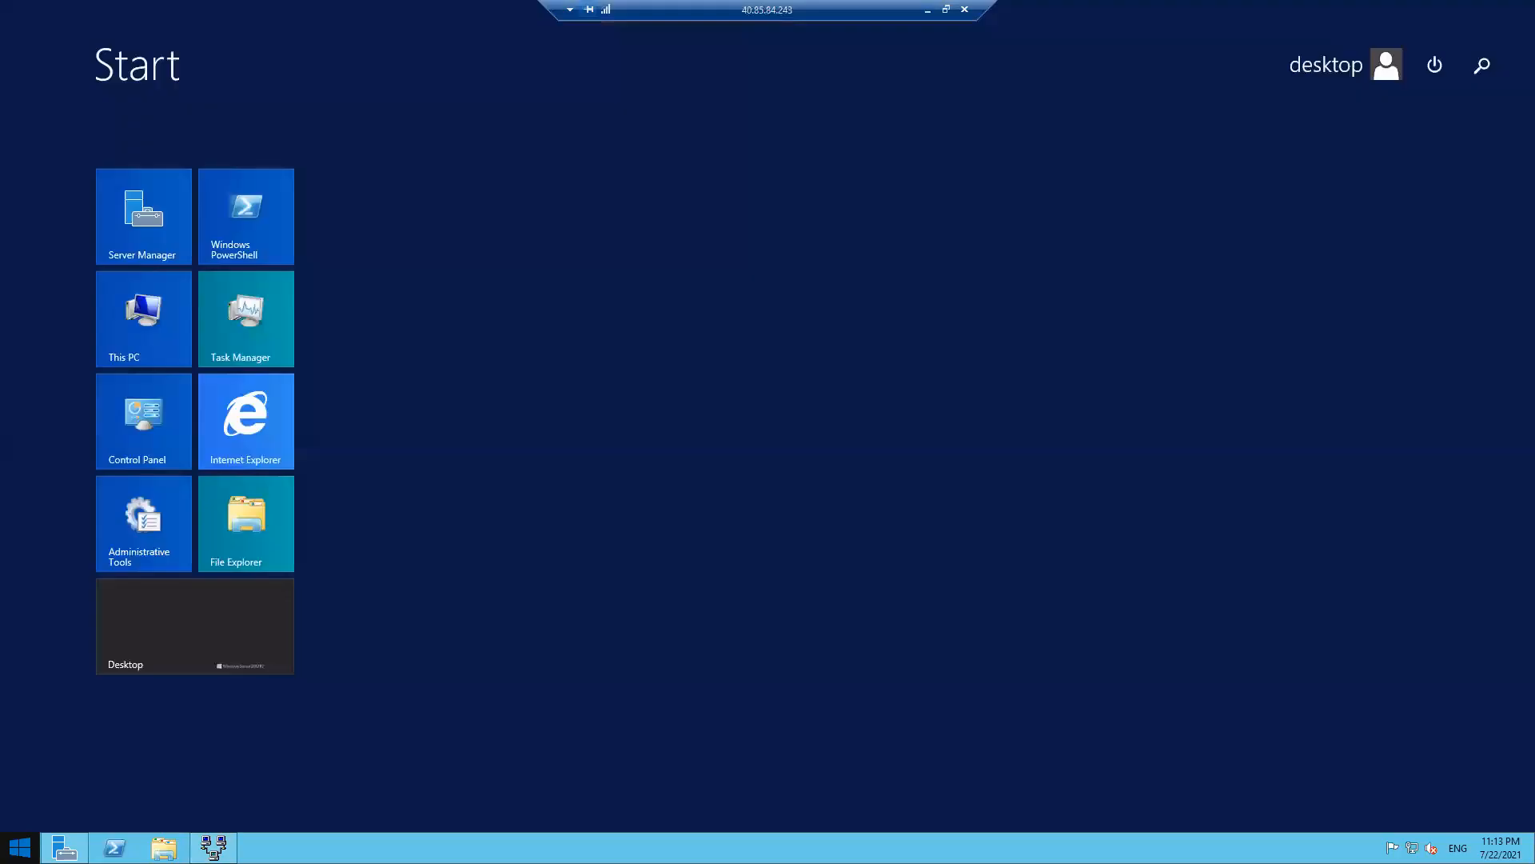
pyautogui.write('cmd')
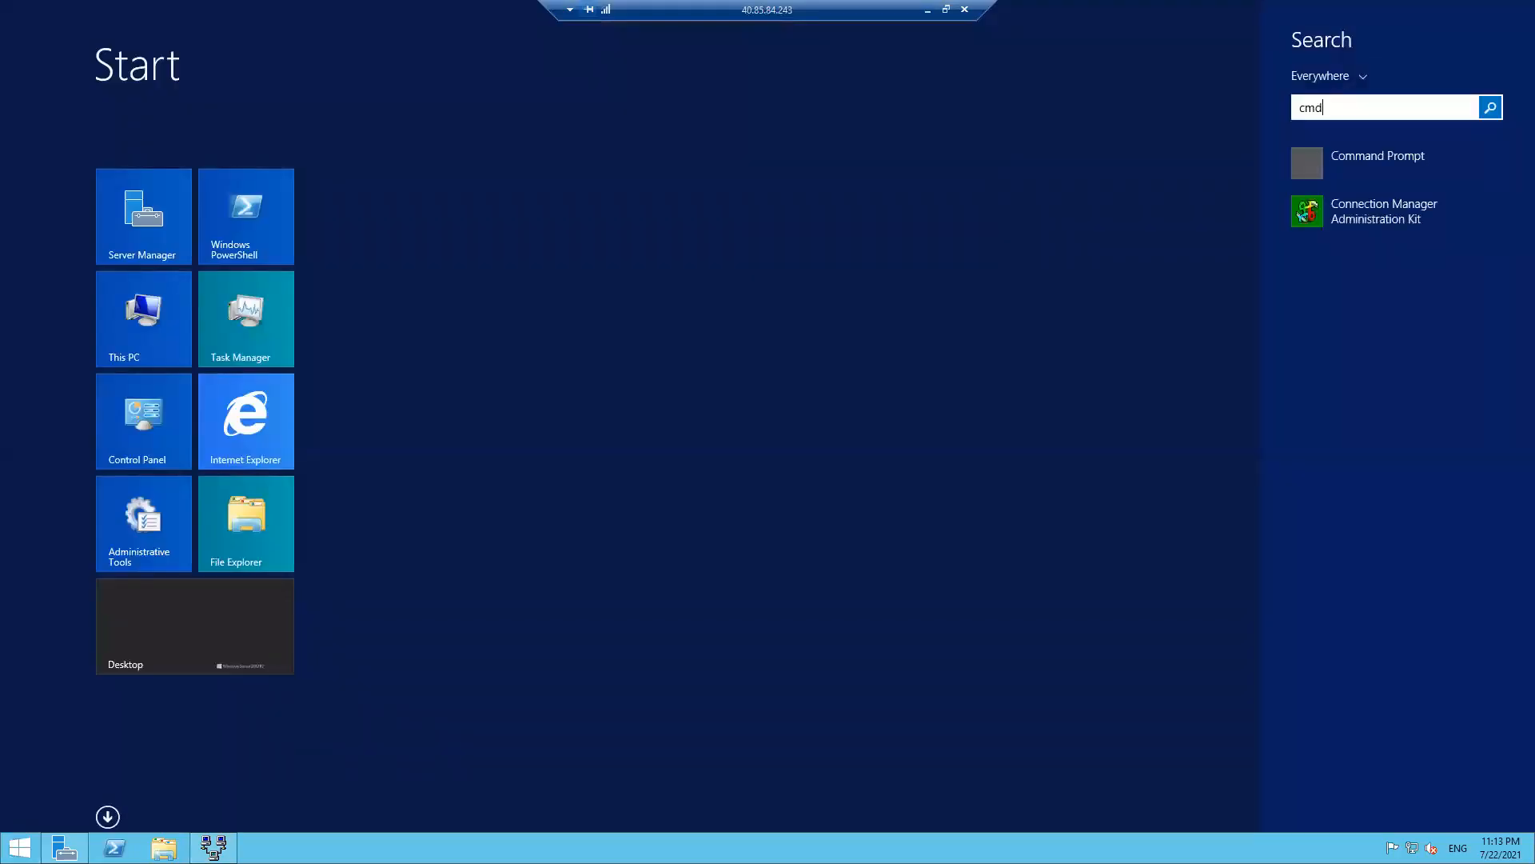
pyautogui.click(1369, 152)
pyautogui.moveTo(458, 147); pyautogui.dragTo(501, 259)
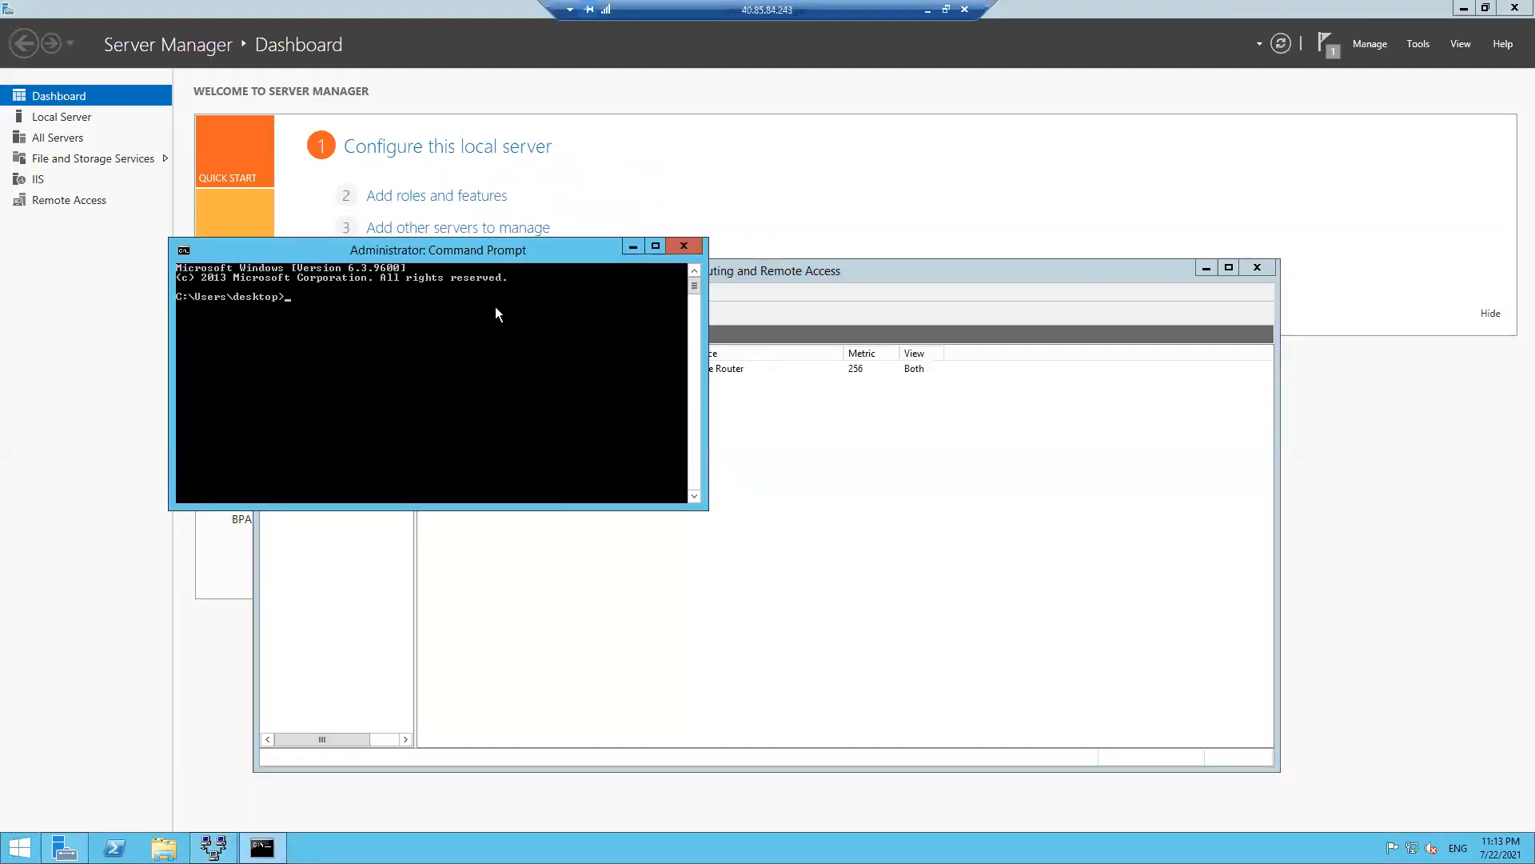
# - Run 'ping 10.0.0.4 -t' and confirm replies arrive through the tunnel
pyautogui.write('ping 10.0.0.4 -t')
pyautogui.press('Return')
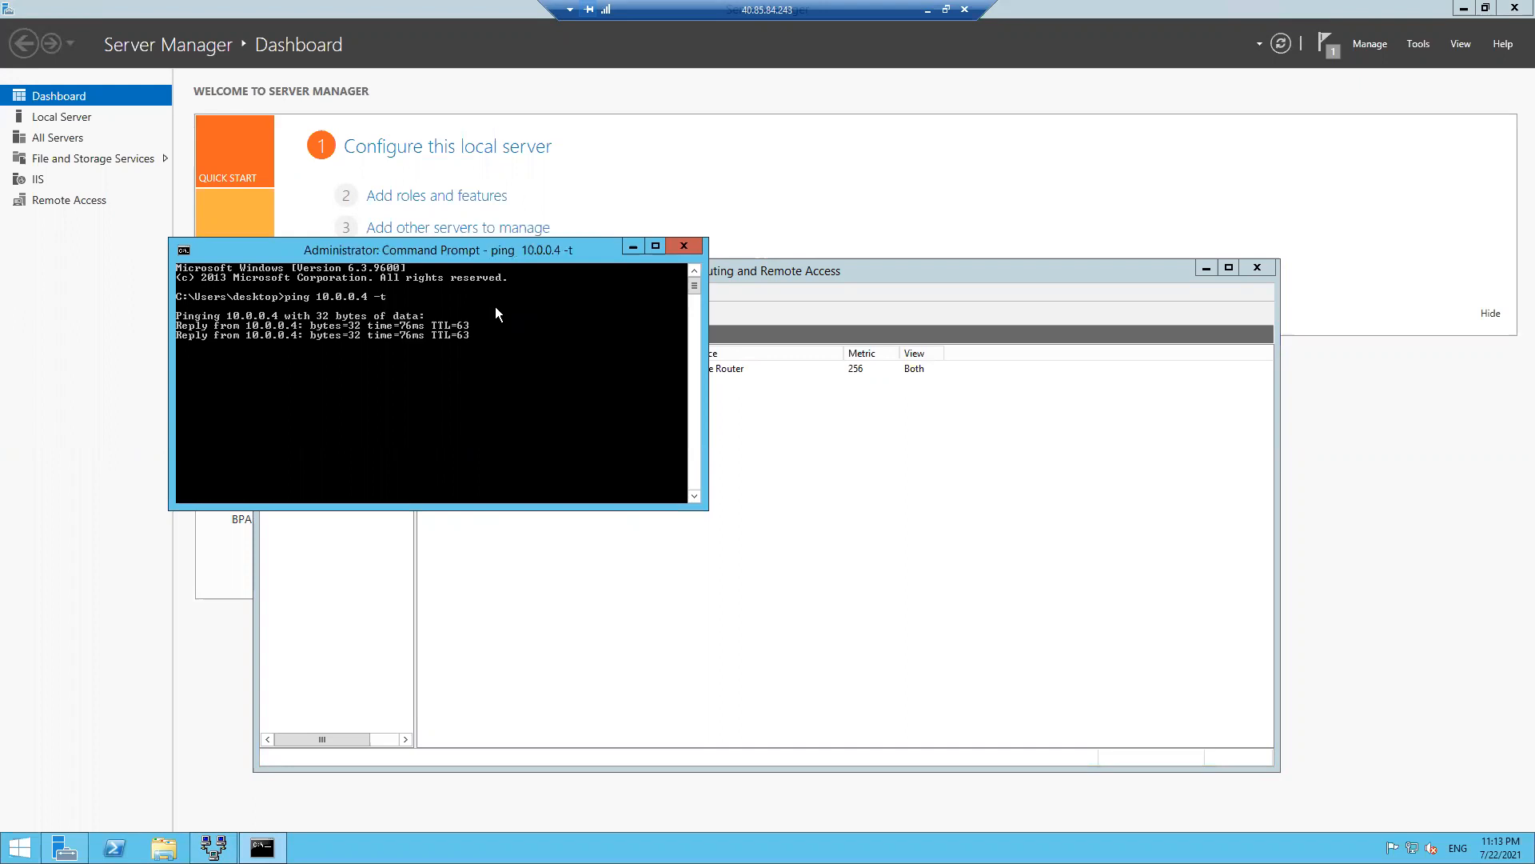
pyautogui.moveTo(438, 251); pyautogui.dragTo(1043, 428)
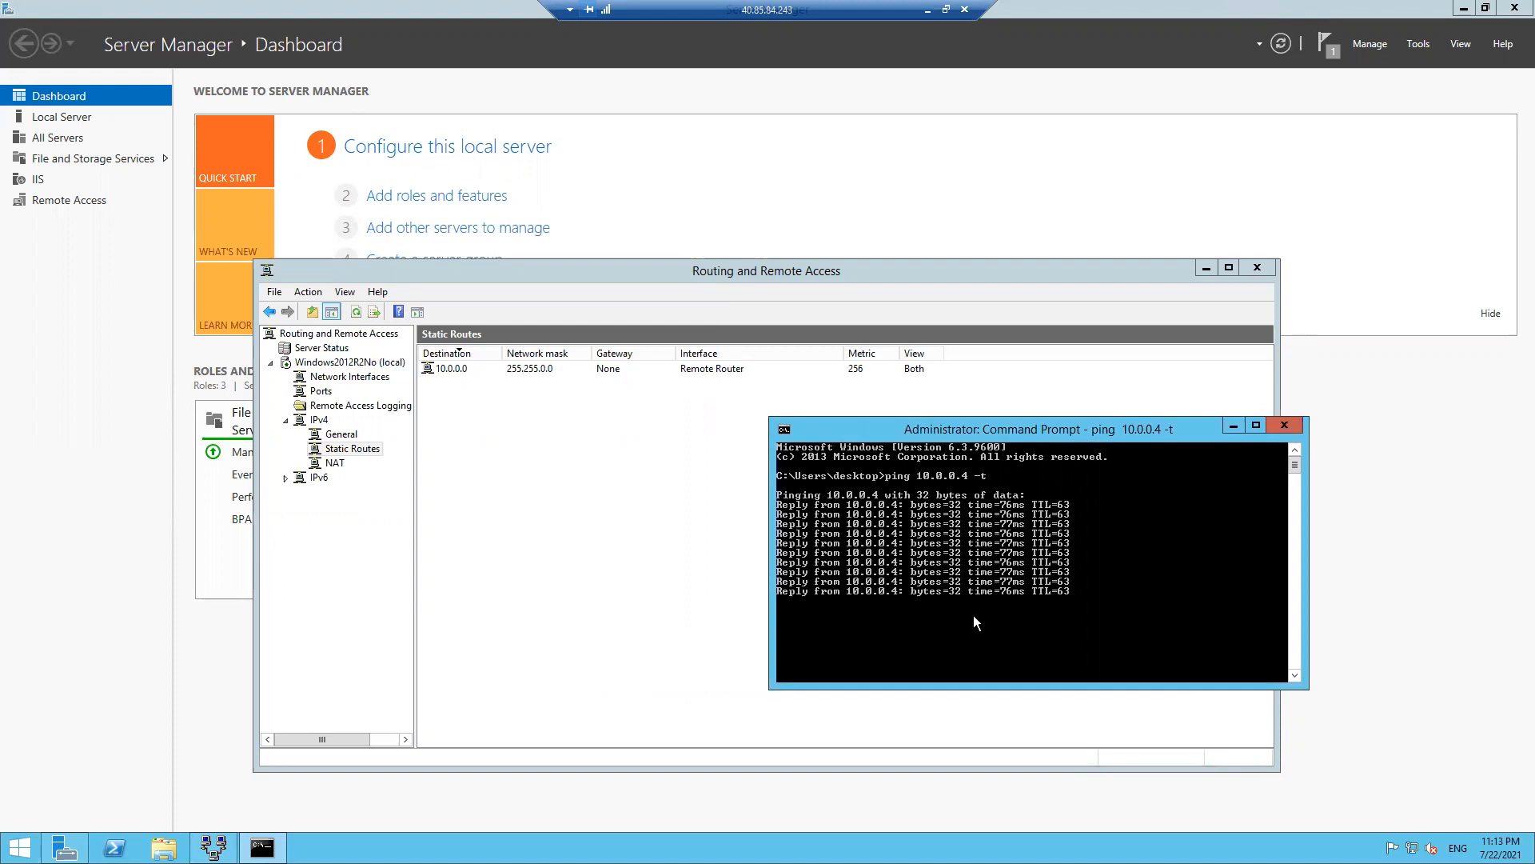
pyautogui.moveTo(935, 429); pyautogui.dragTo(1045, 188)
# - Disconnect the Remote Router interface in Network Interfaces while the ping runs
pyautogui.click(369, 378)
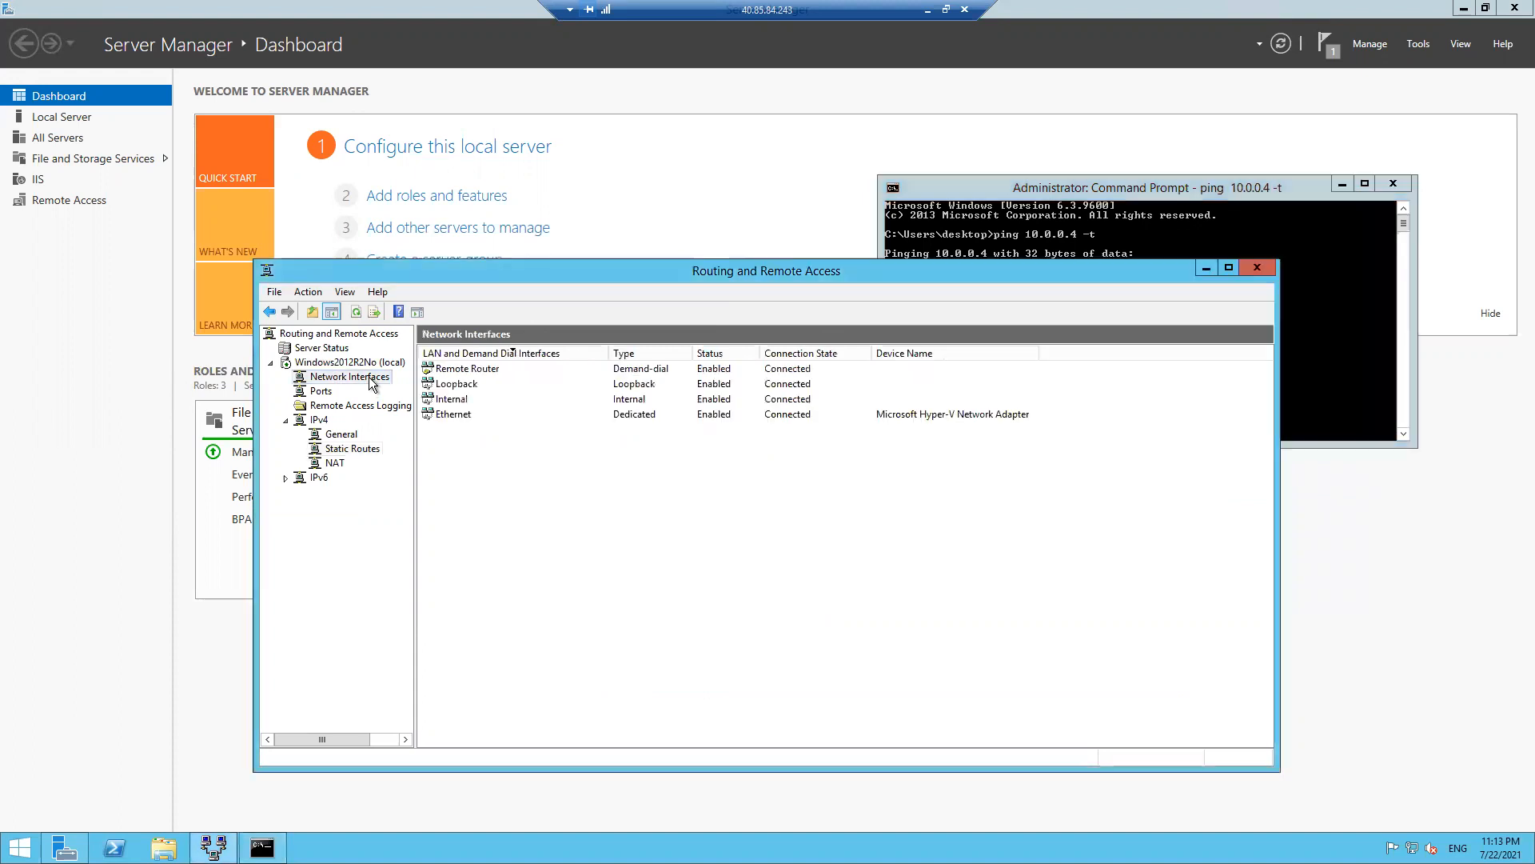
pyautogui.moveTo(800, 272); pyautogui.dragTo(463, 354)
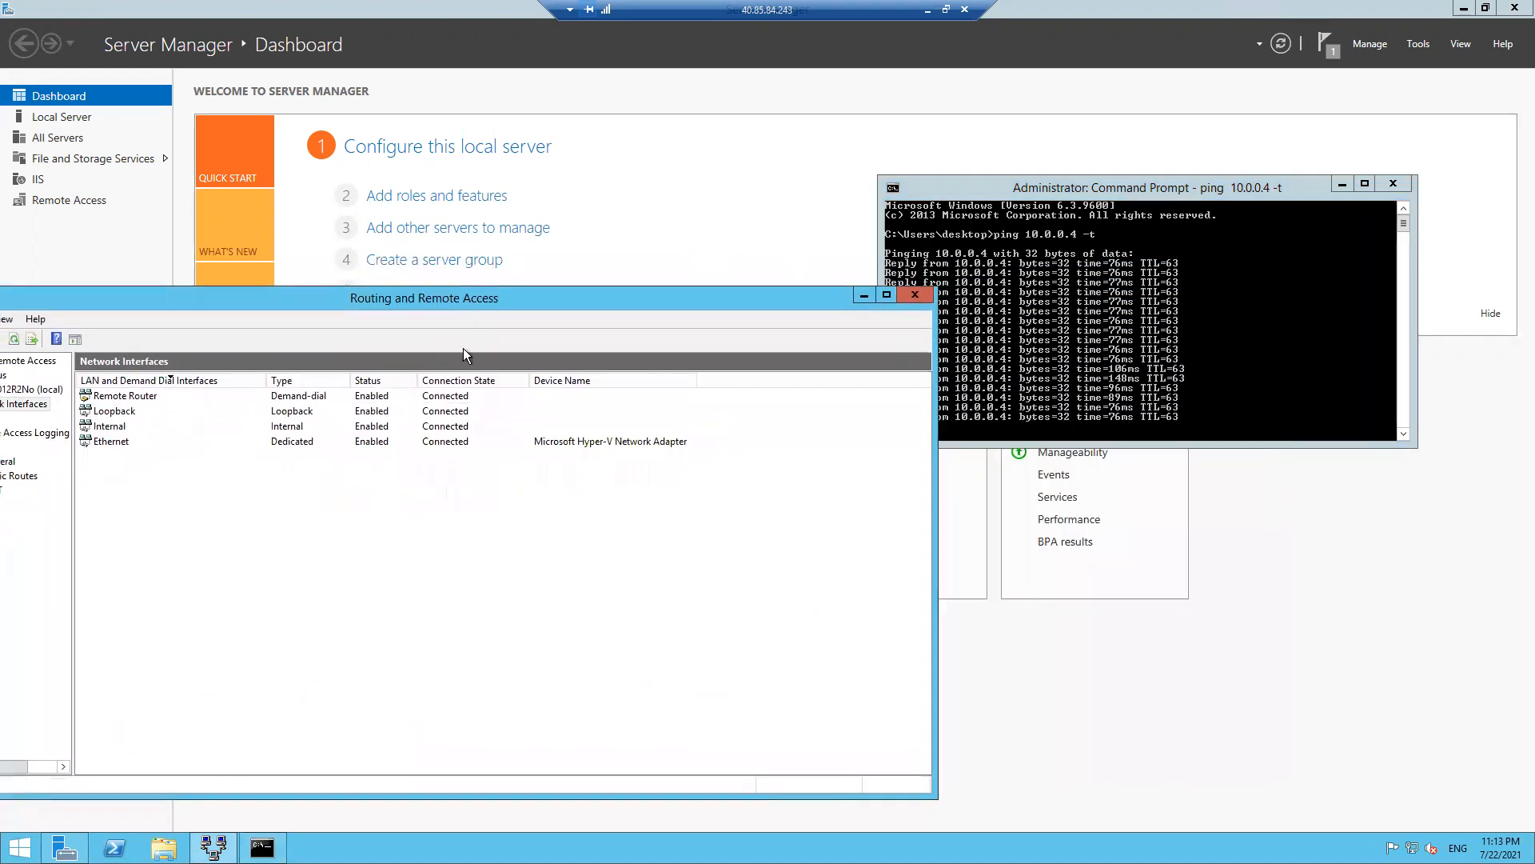
pyautogui.rightClick(326, 395)
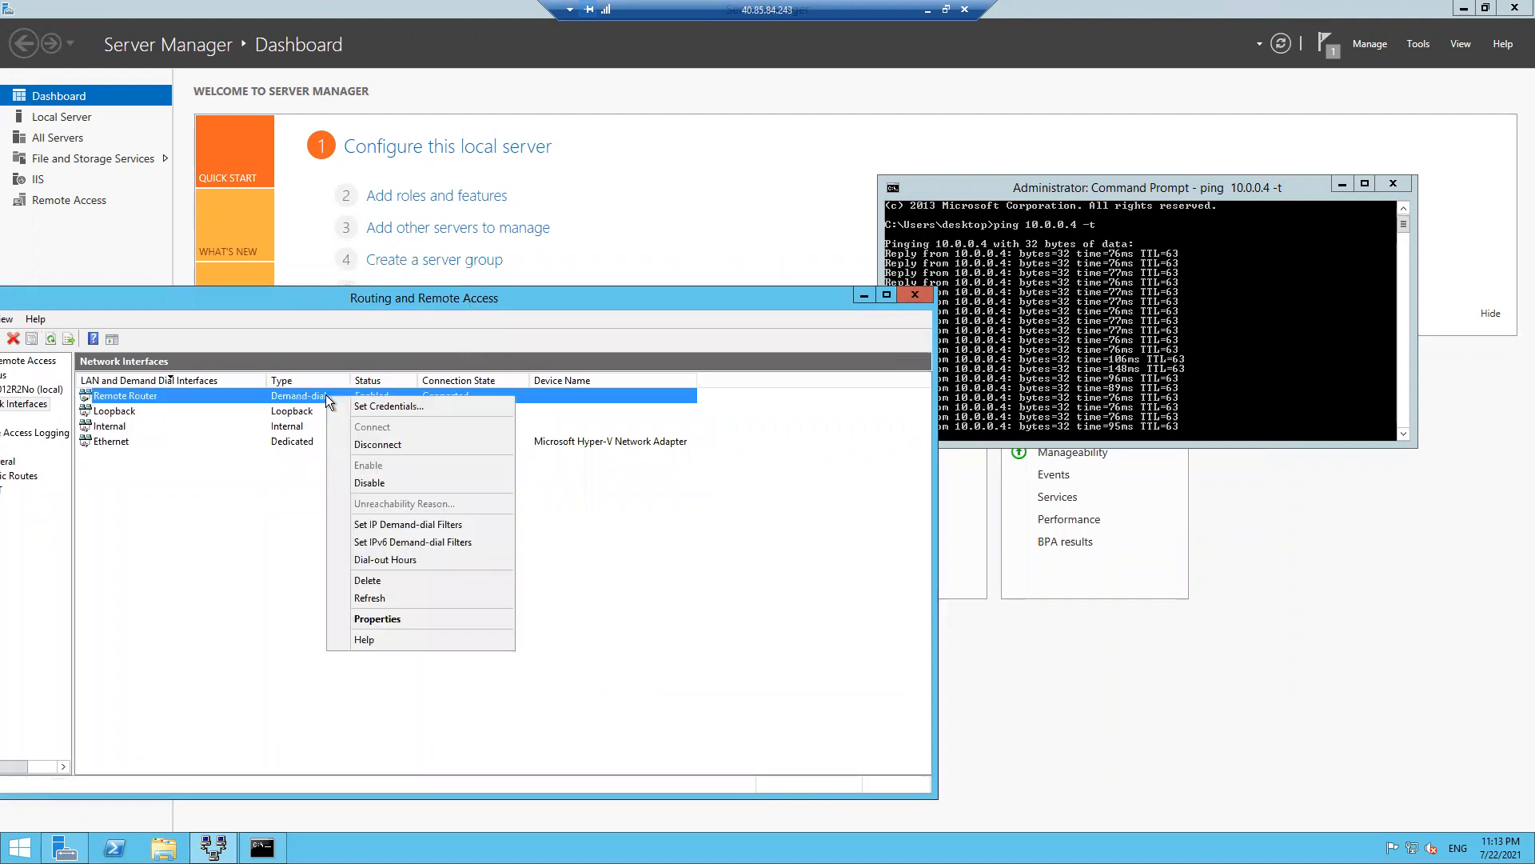
pyautogui.click(363, 444)
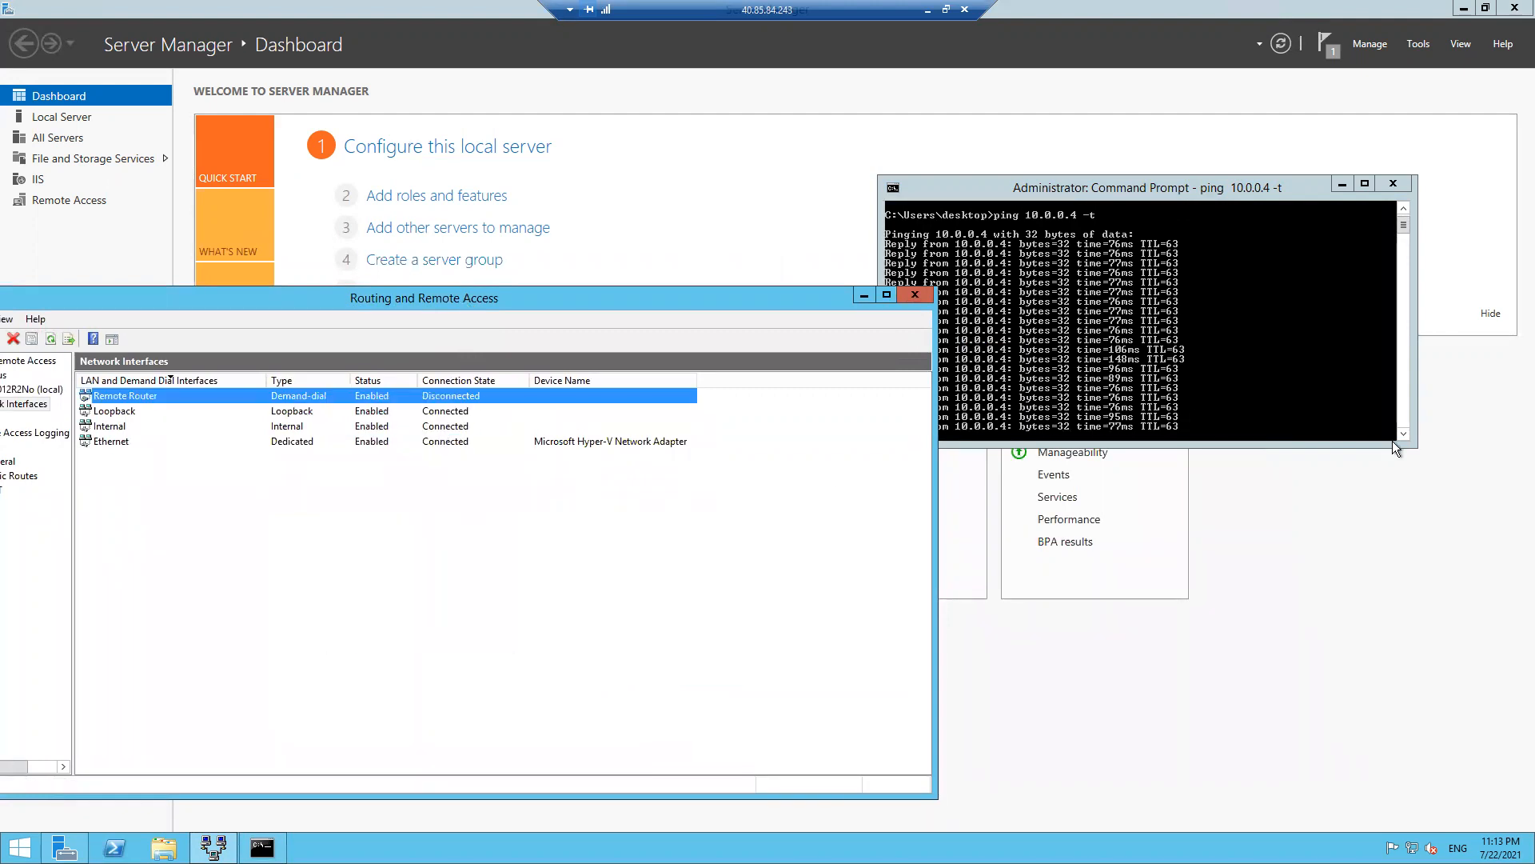
pyautogui.moveTo(1395, 446); pyautogui.dragTo(1427, 524)
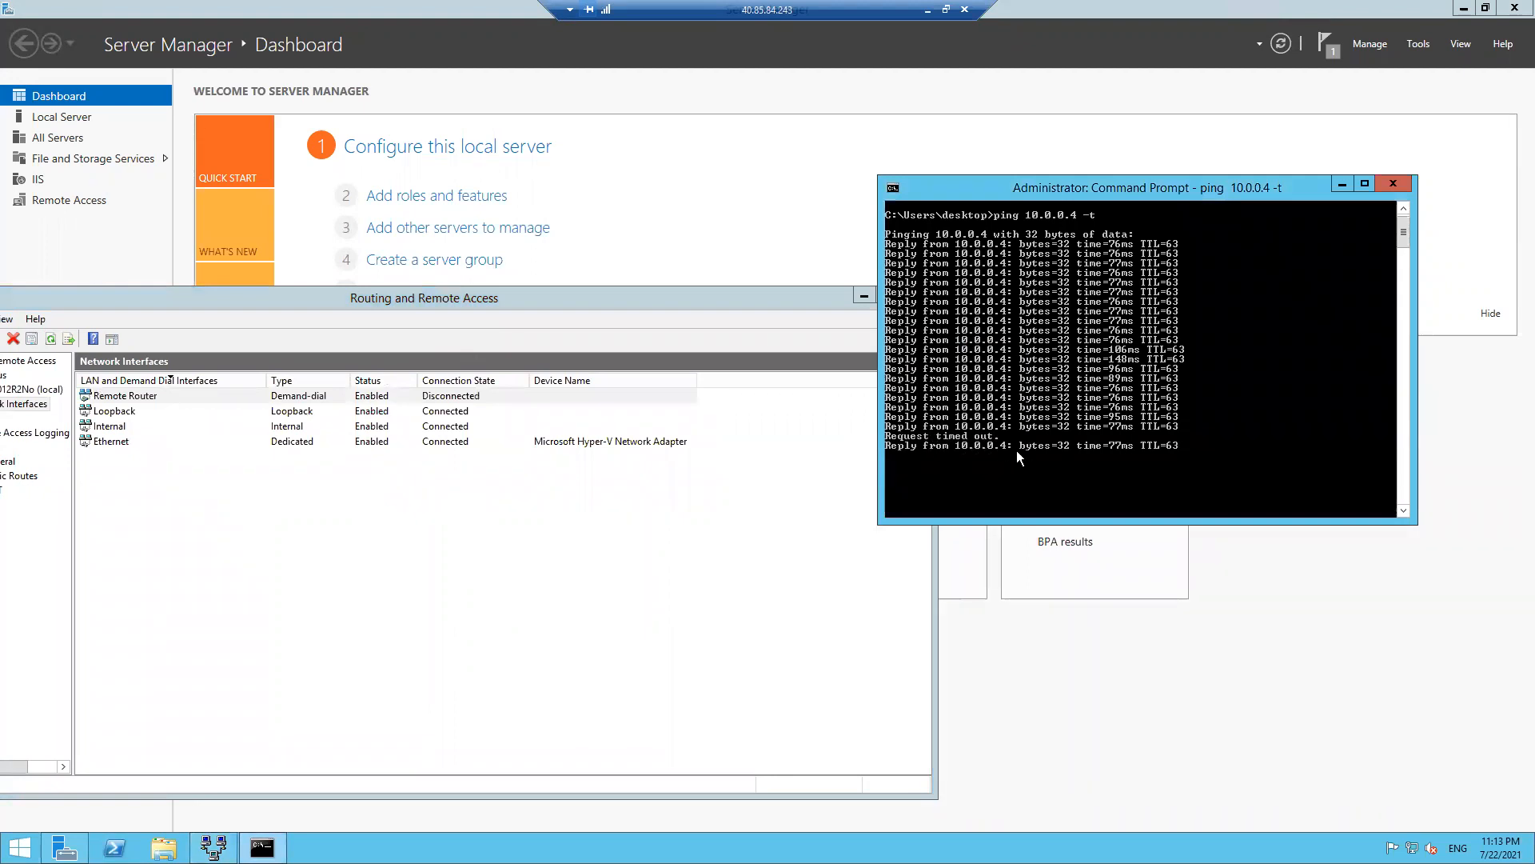
# - Reconnect the Remote Router interface, then minimize the remote session to return to Azure
pyautogui.rightClick(459, 403)
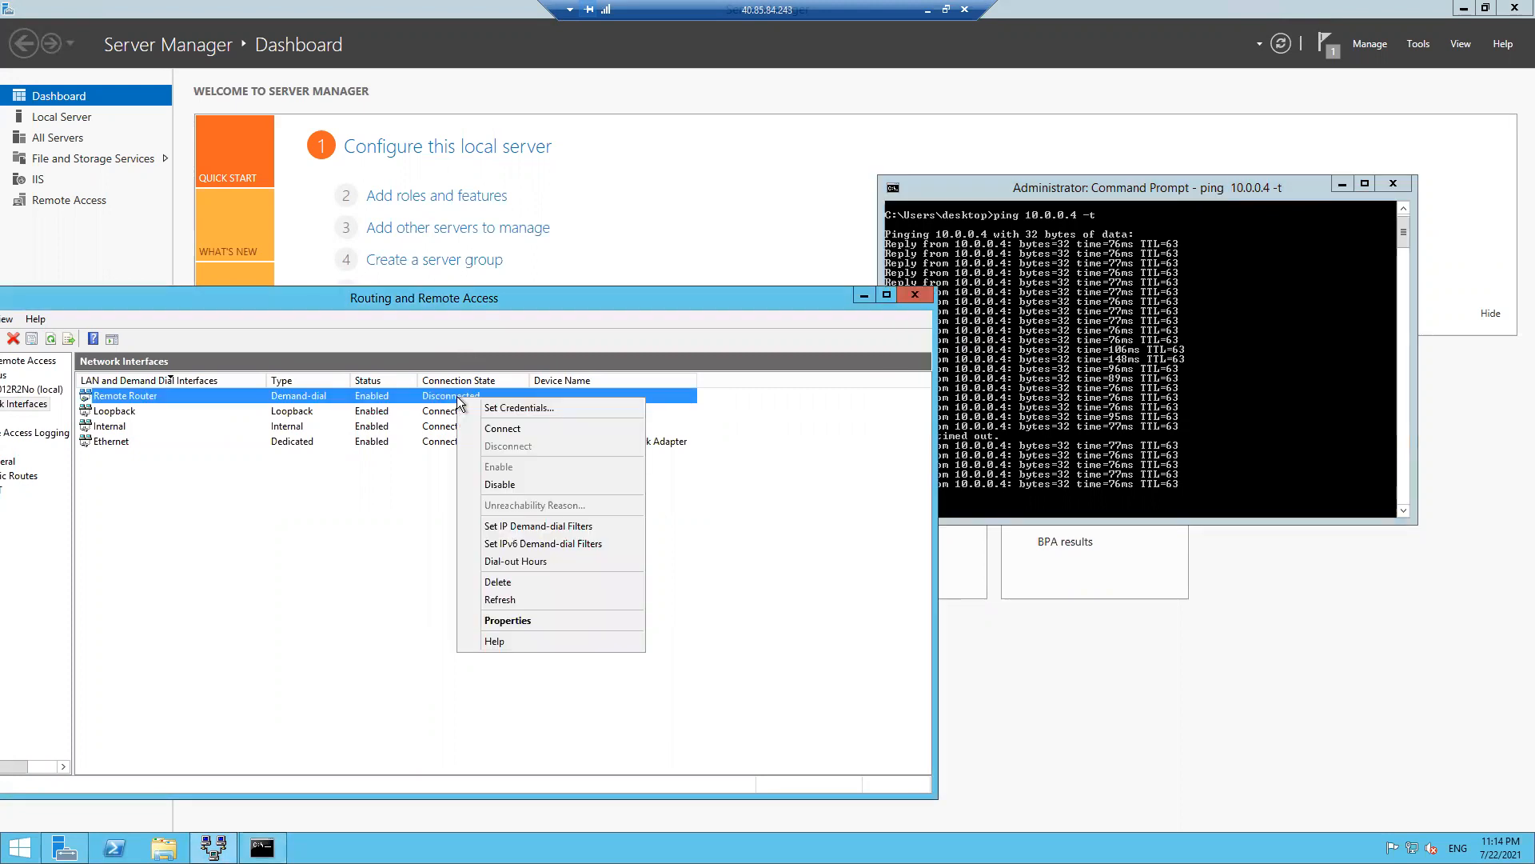
pyautogui.click(504, 428)
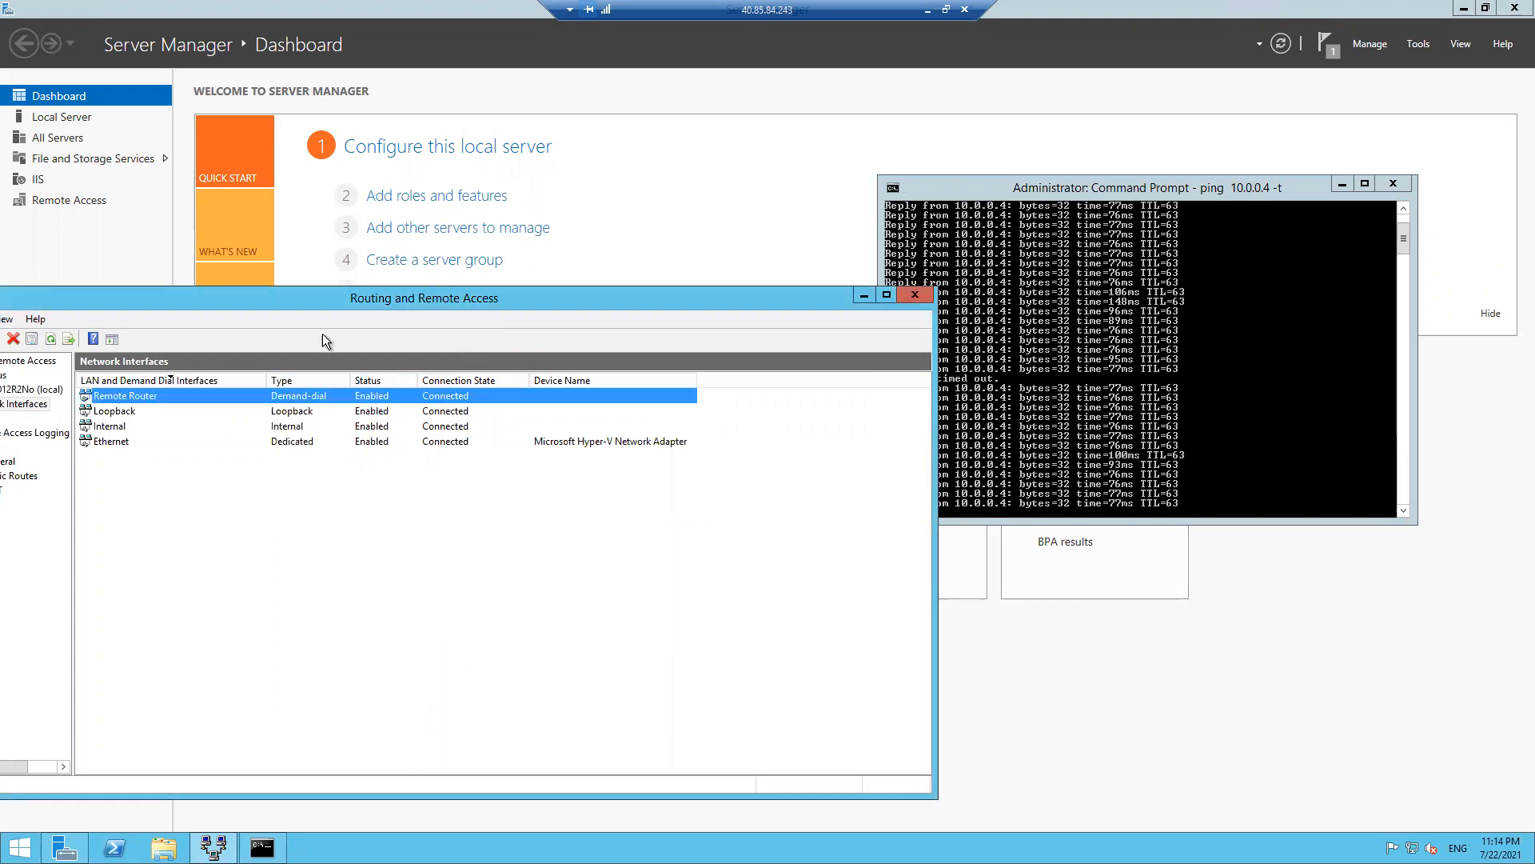
pyautogui.moveTo(318, 299); pyautogui.dragTo(396, 294)
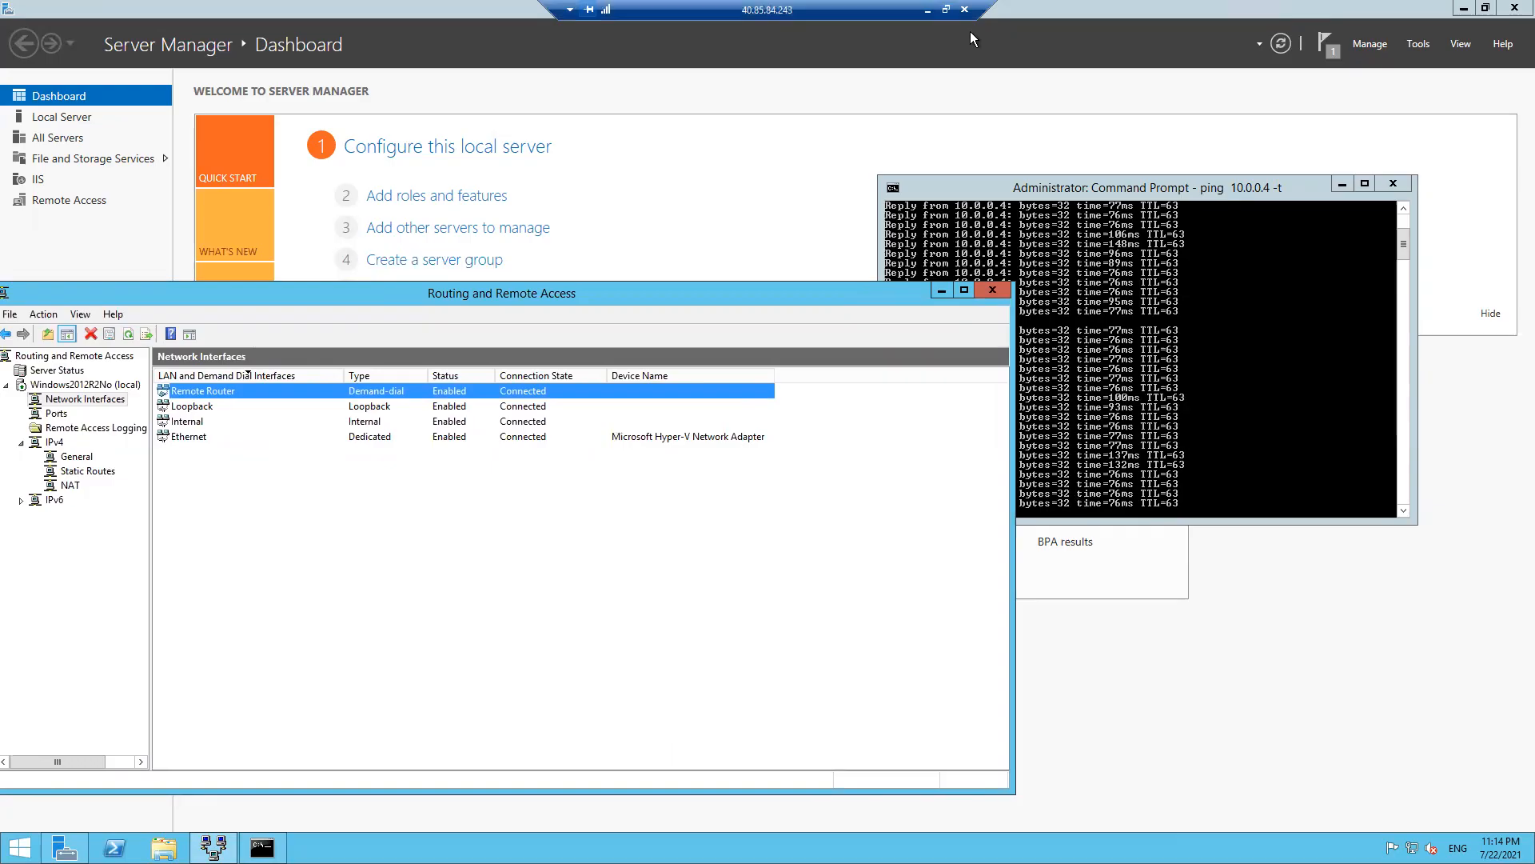
pyautogui.click(928, 11)
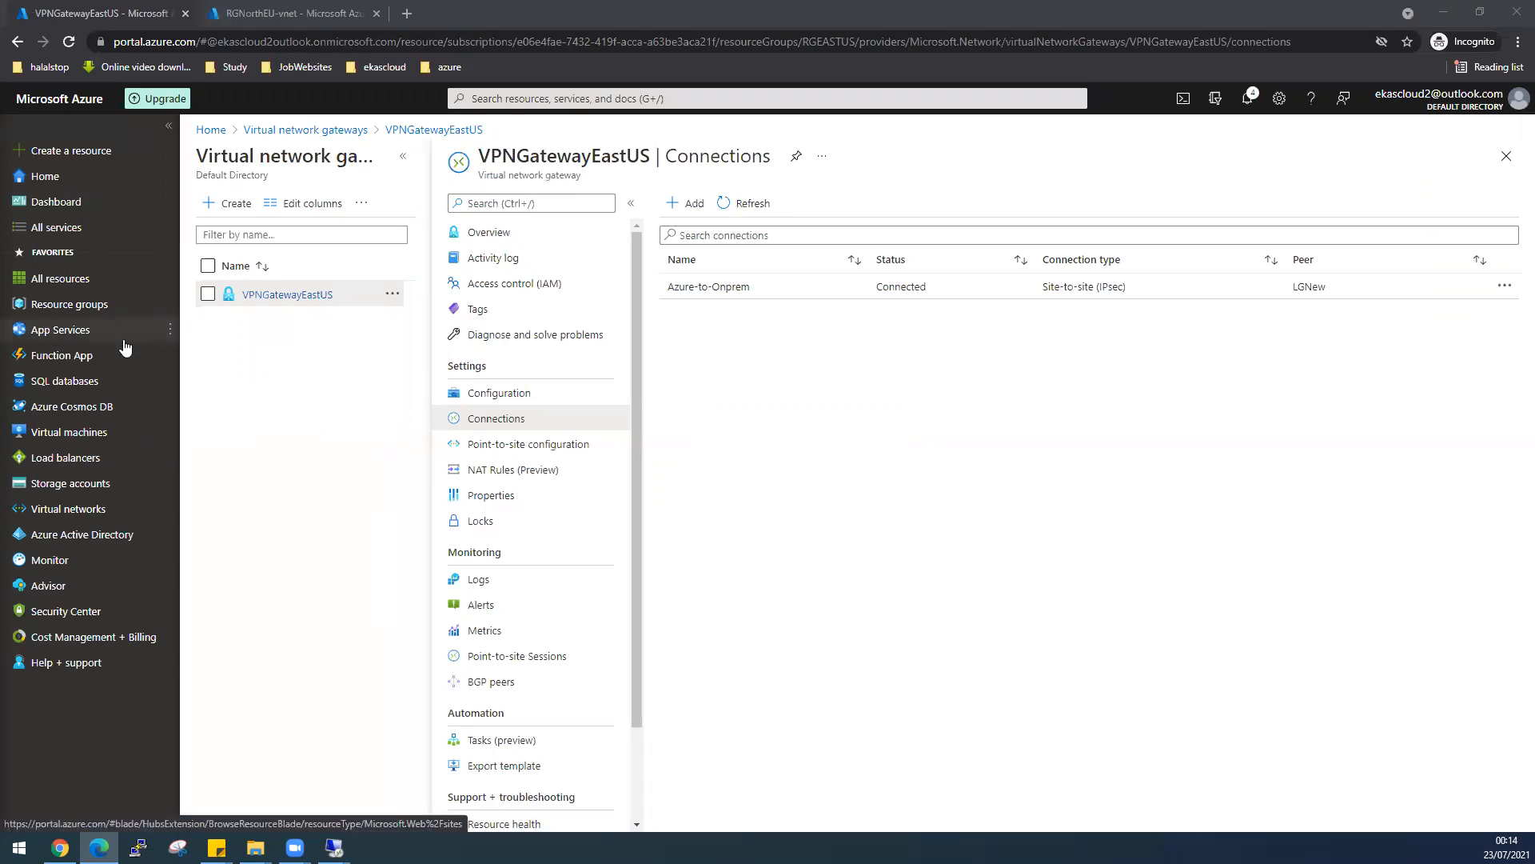
# - Open Route tables and start creating a new route table
pyautogui.click(69, 432)
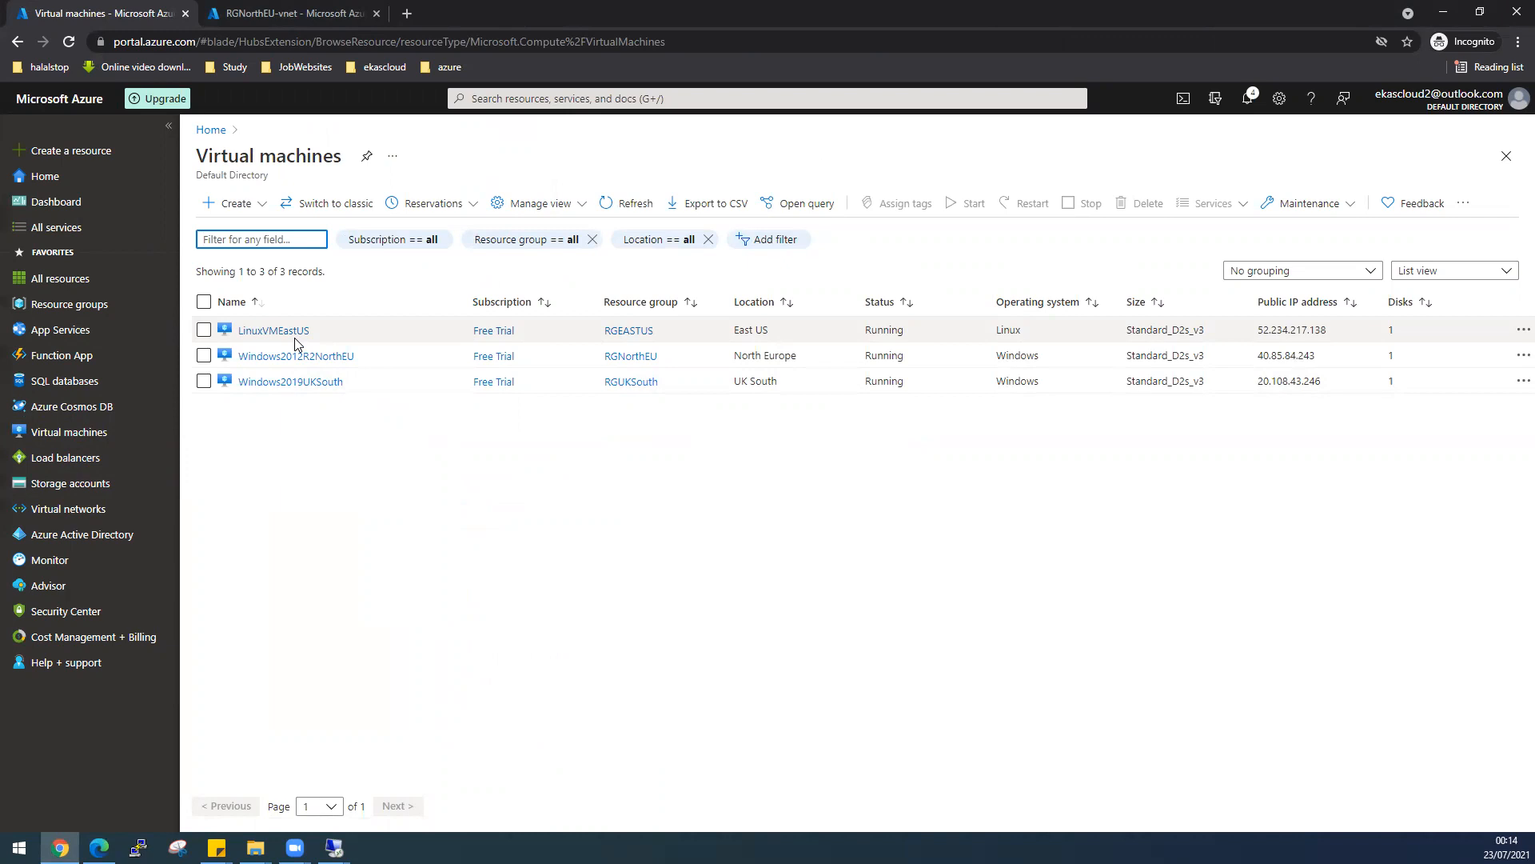
pyautogui.click(475, 98)
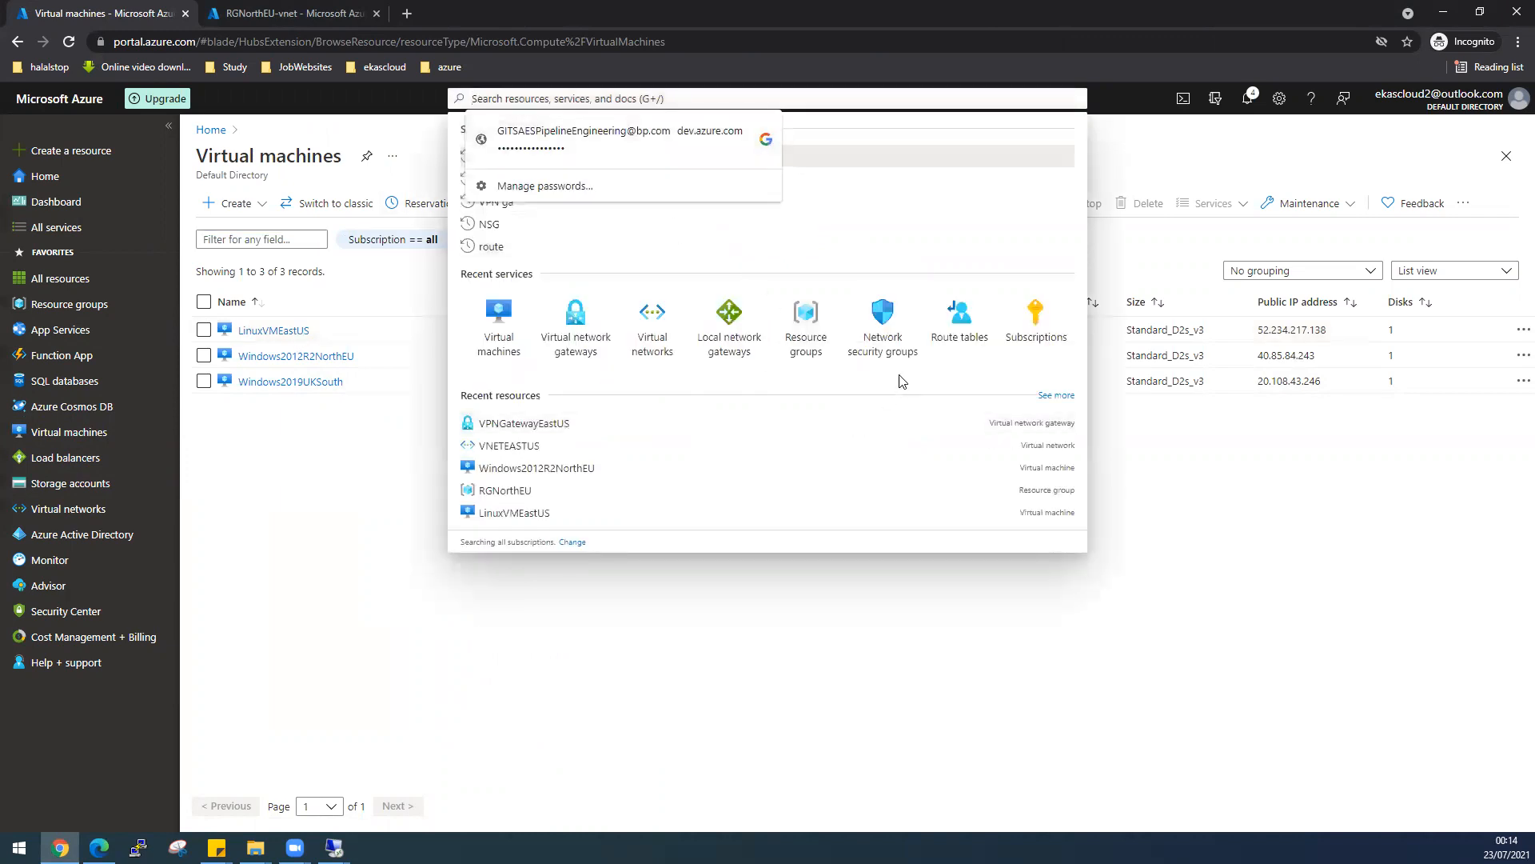
pyautogui.click(958, 329)
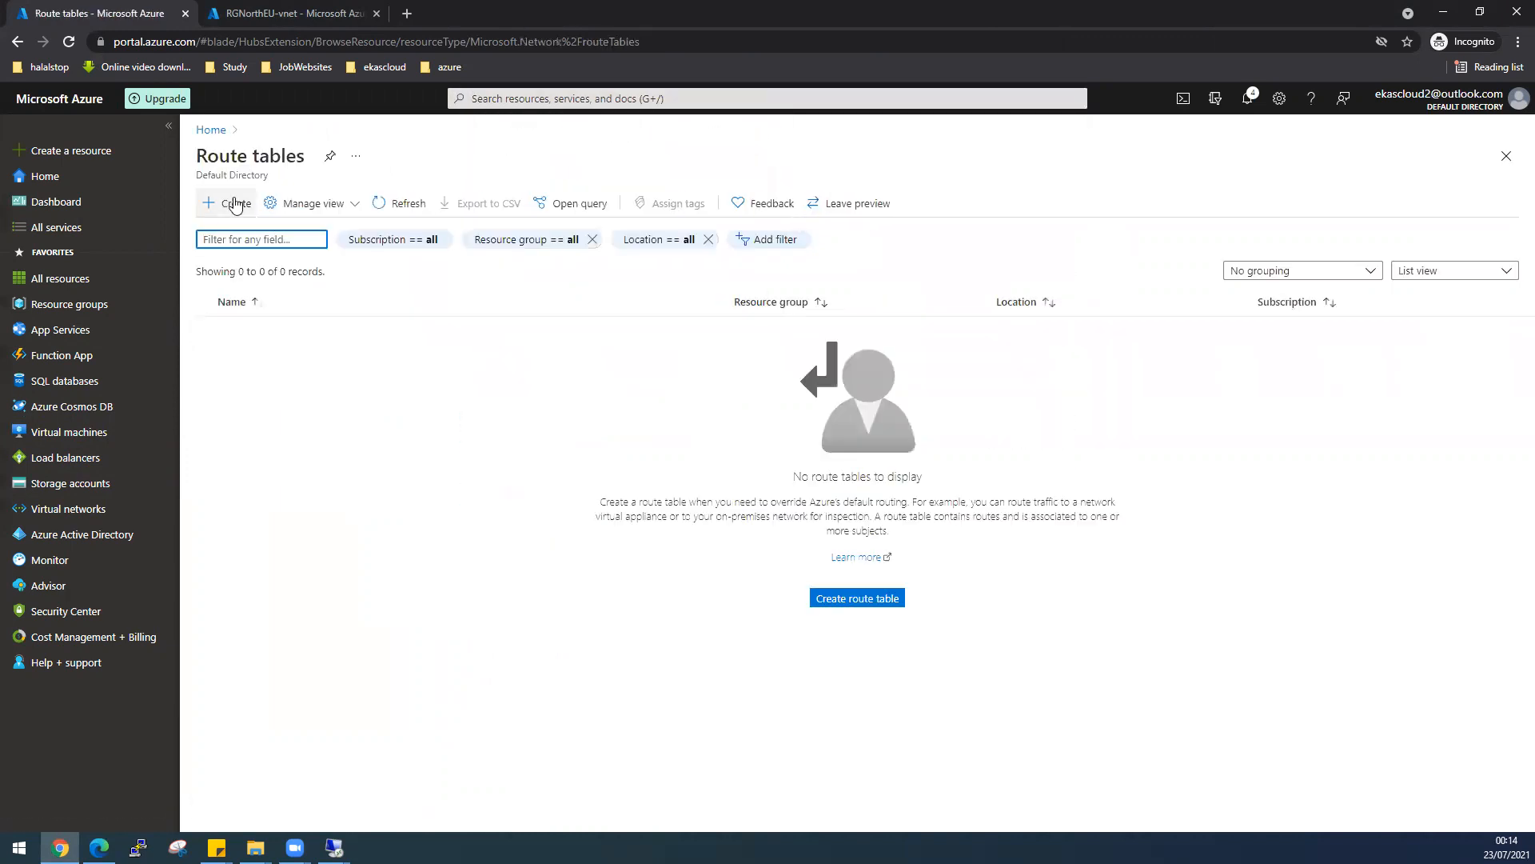
pyautogui.click(839, 598)
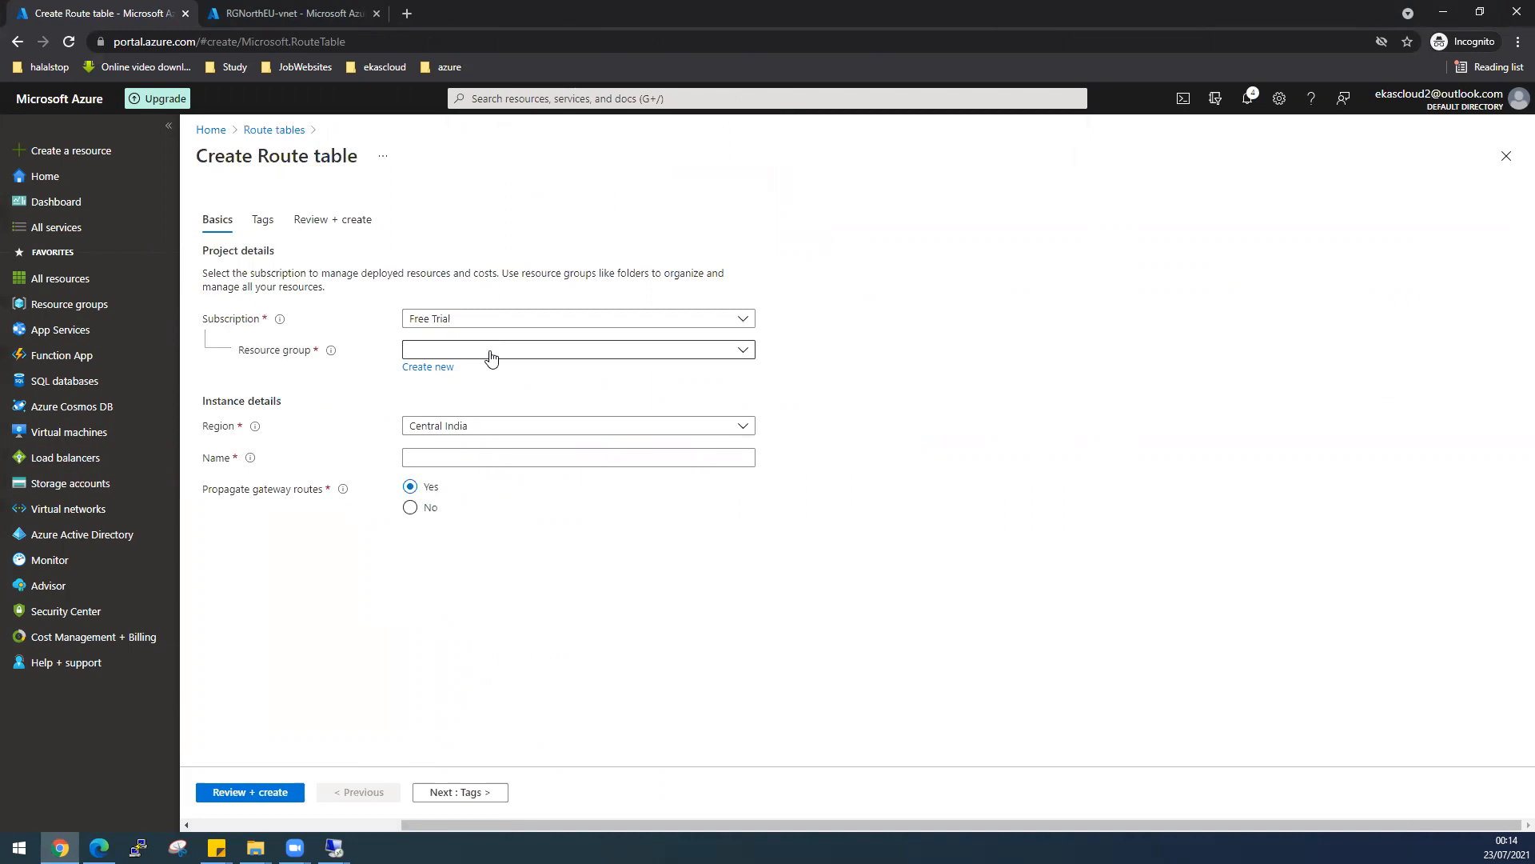
# - Set the route table's resource group to RGEASTUS and region to East US
pyautogui.click(491, 352)
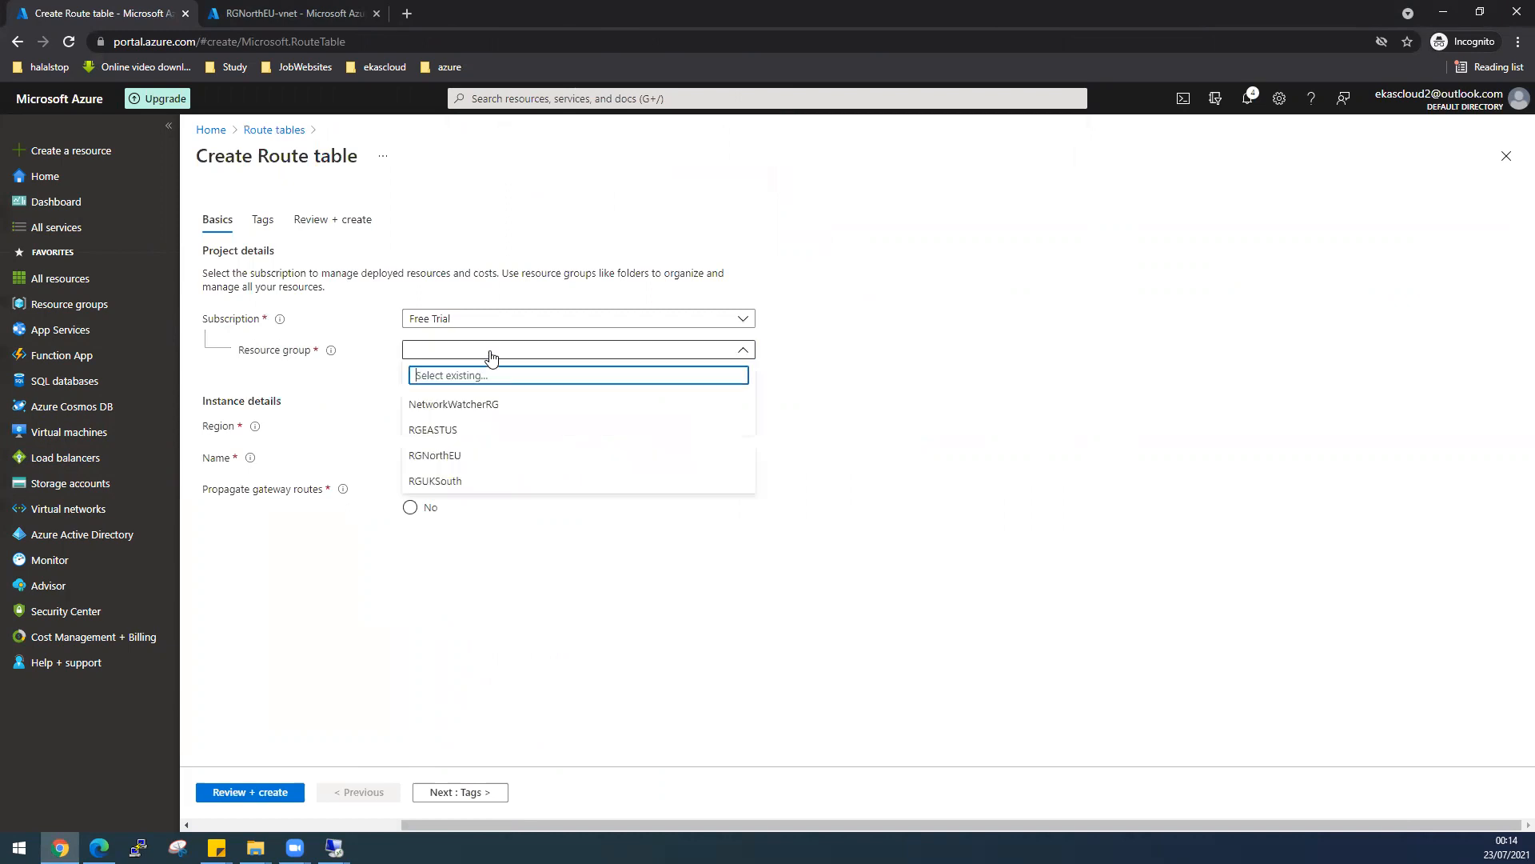
pyautogui.click(461, 436)
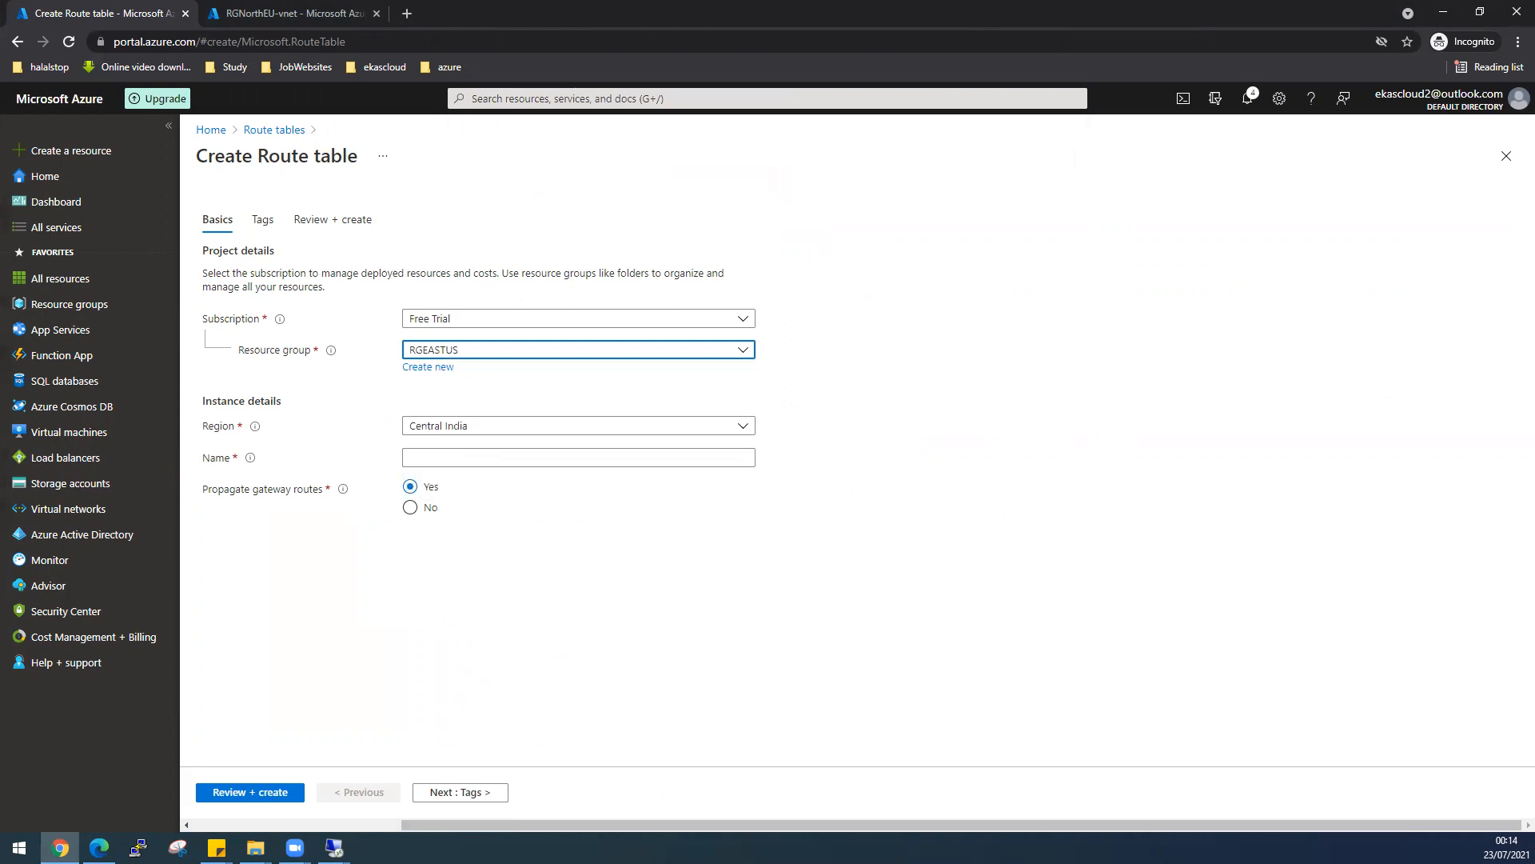
pyautogui.hotkey('alt', 'Tab')
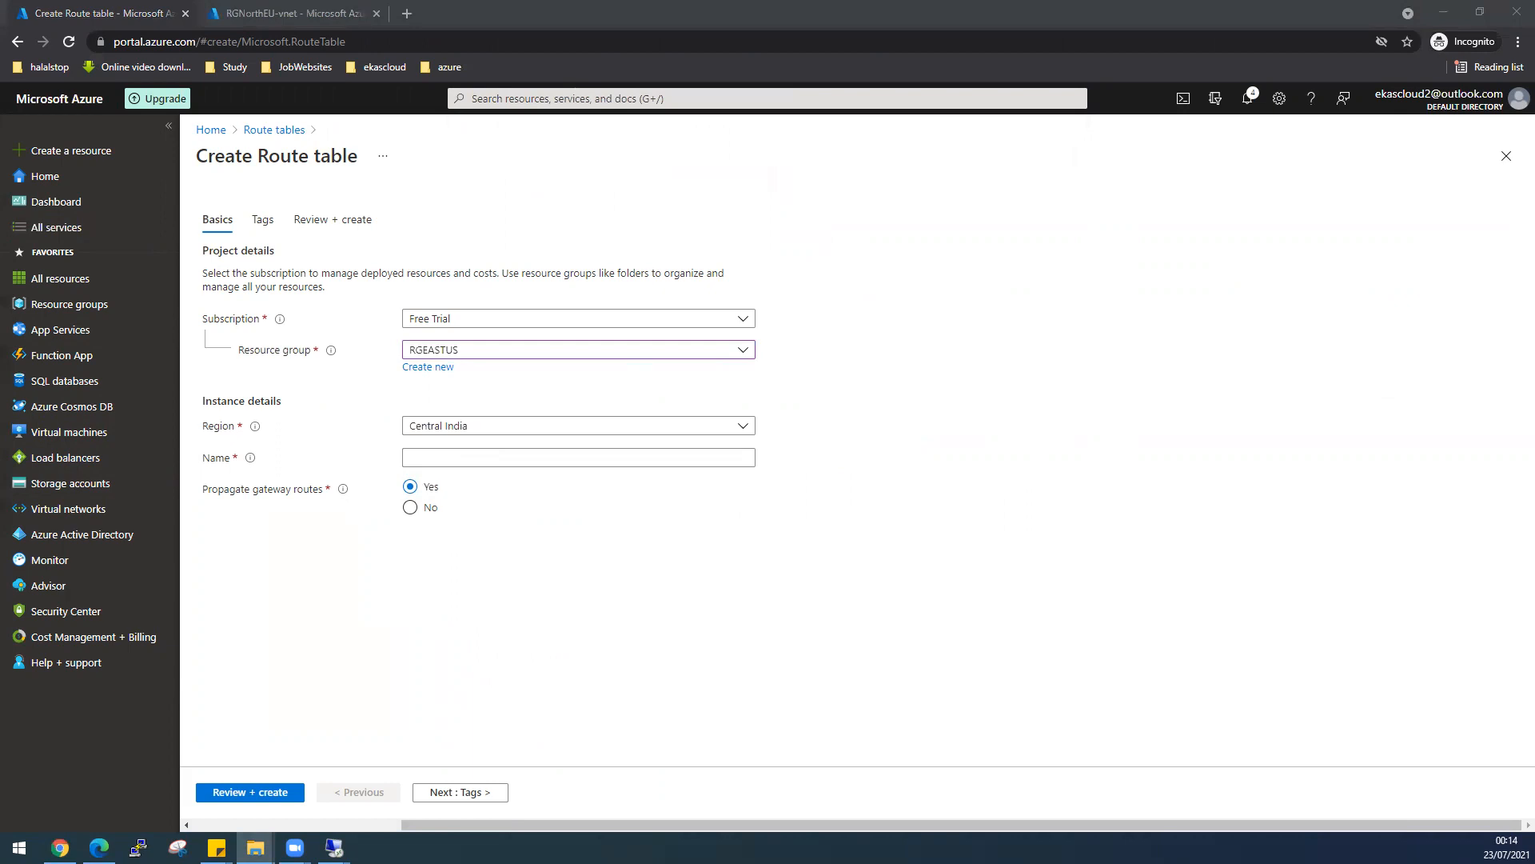
pyautogui.hotkey('alt', 'Tab')
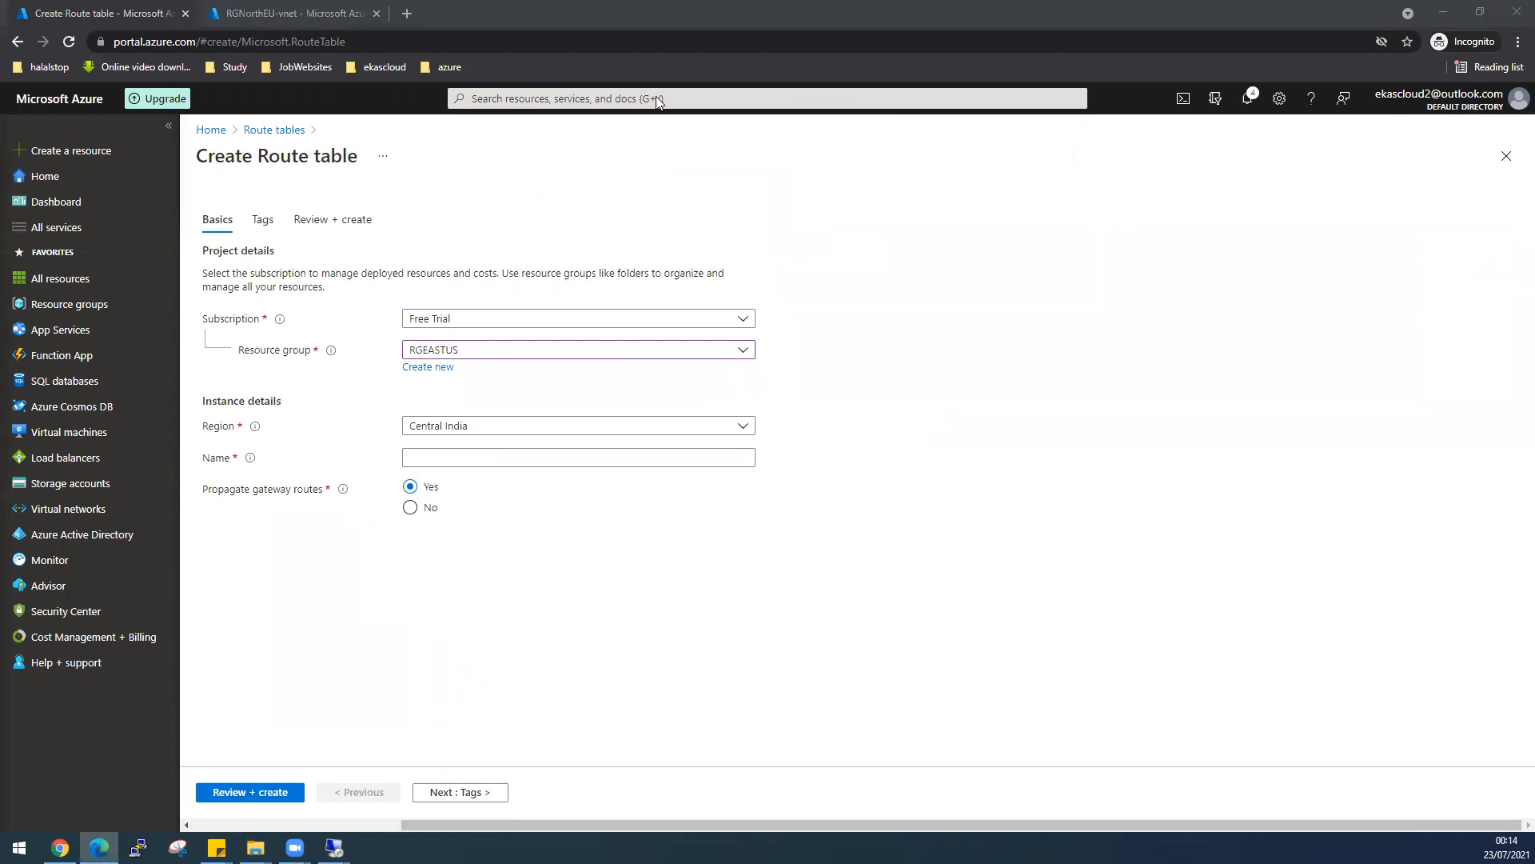
pyautogui.moveTo(656, 97); pyautogui.dragTo(658, 90)
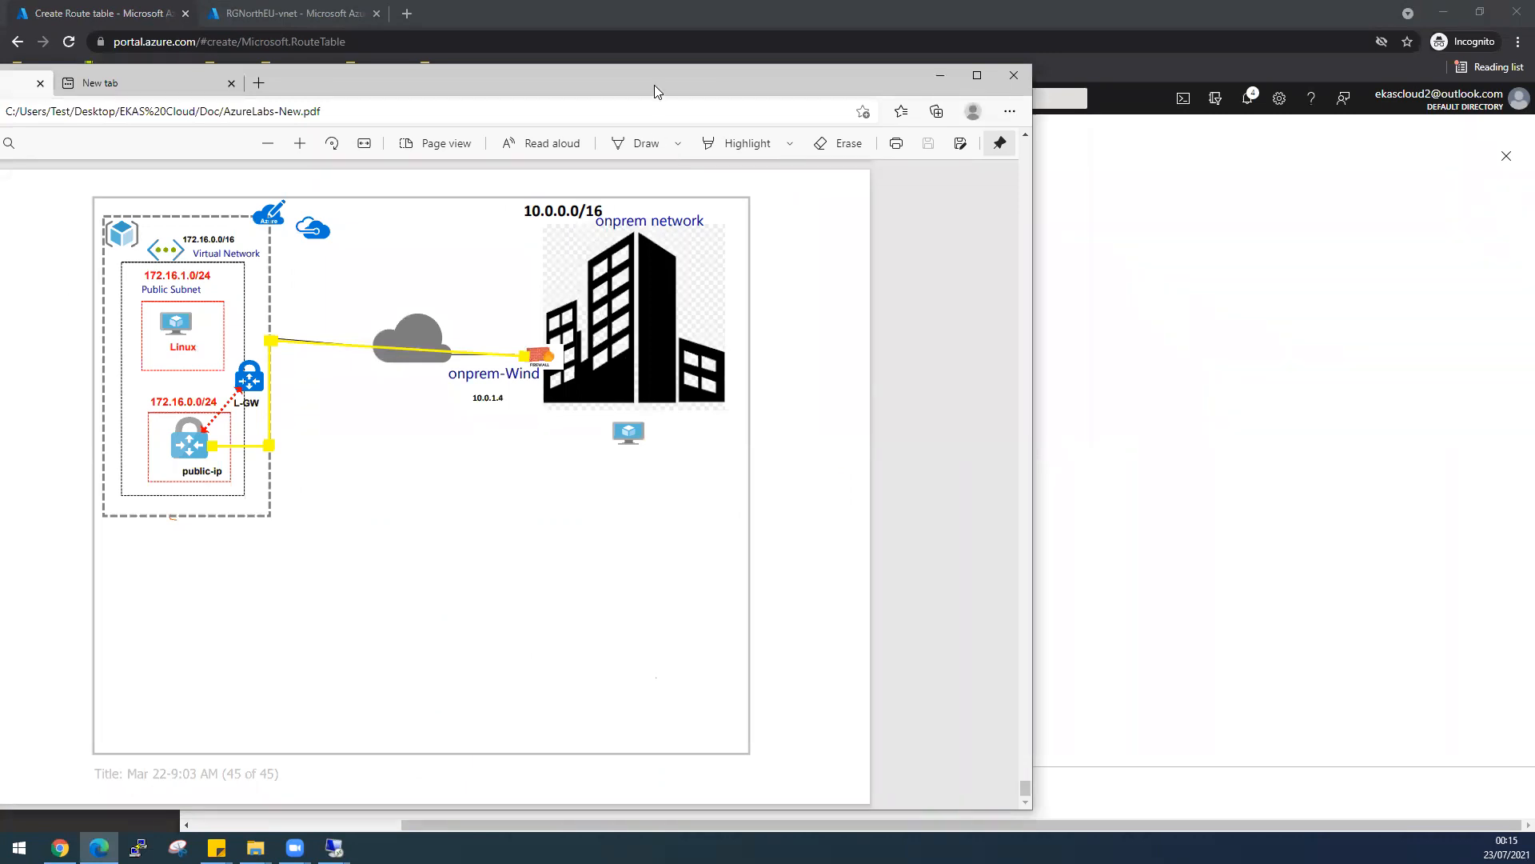
pyautogui.moveTo(655, 83); pyautogui.dragTo(0, 88)
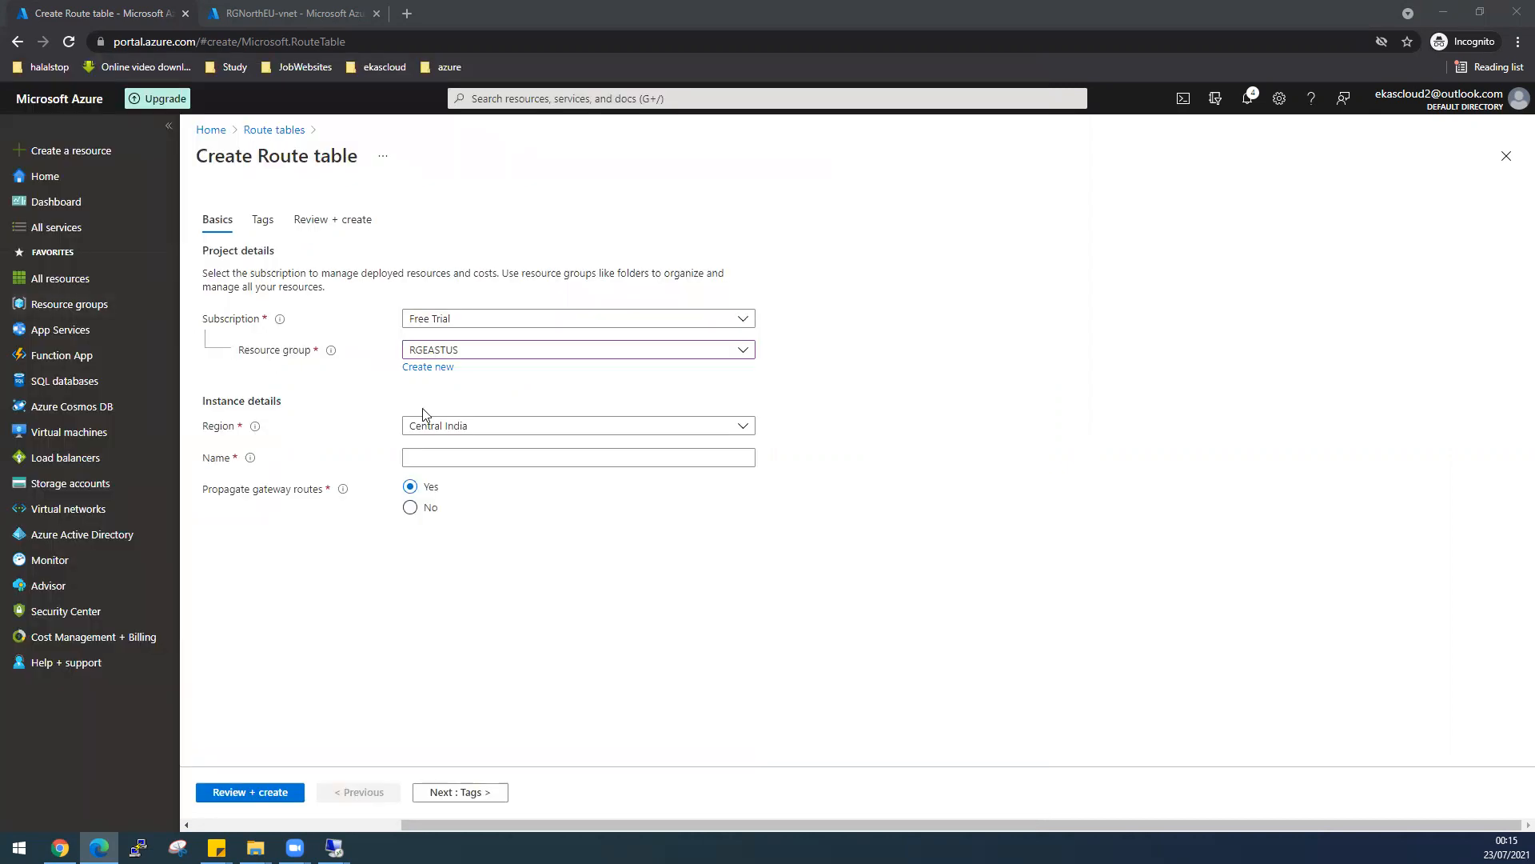
pyautogui.click(466, 428)
pyautogui.click(467, 432)
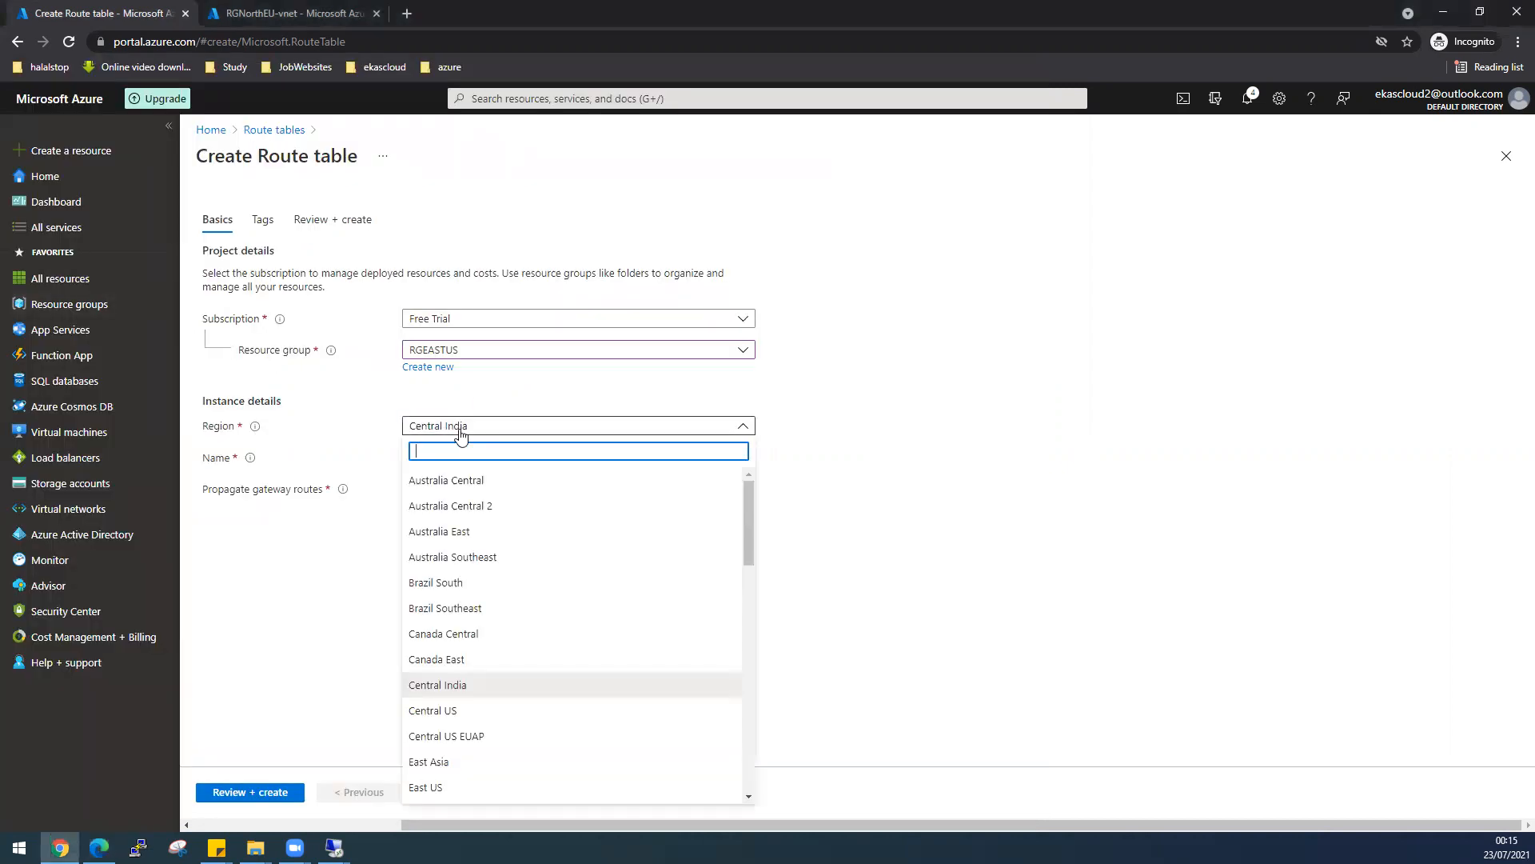
pyautogui.click(439, 786)
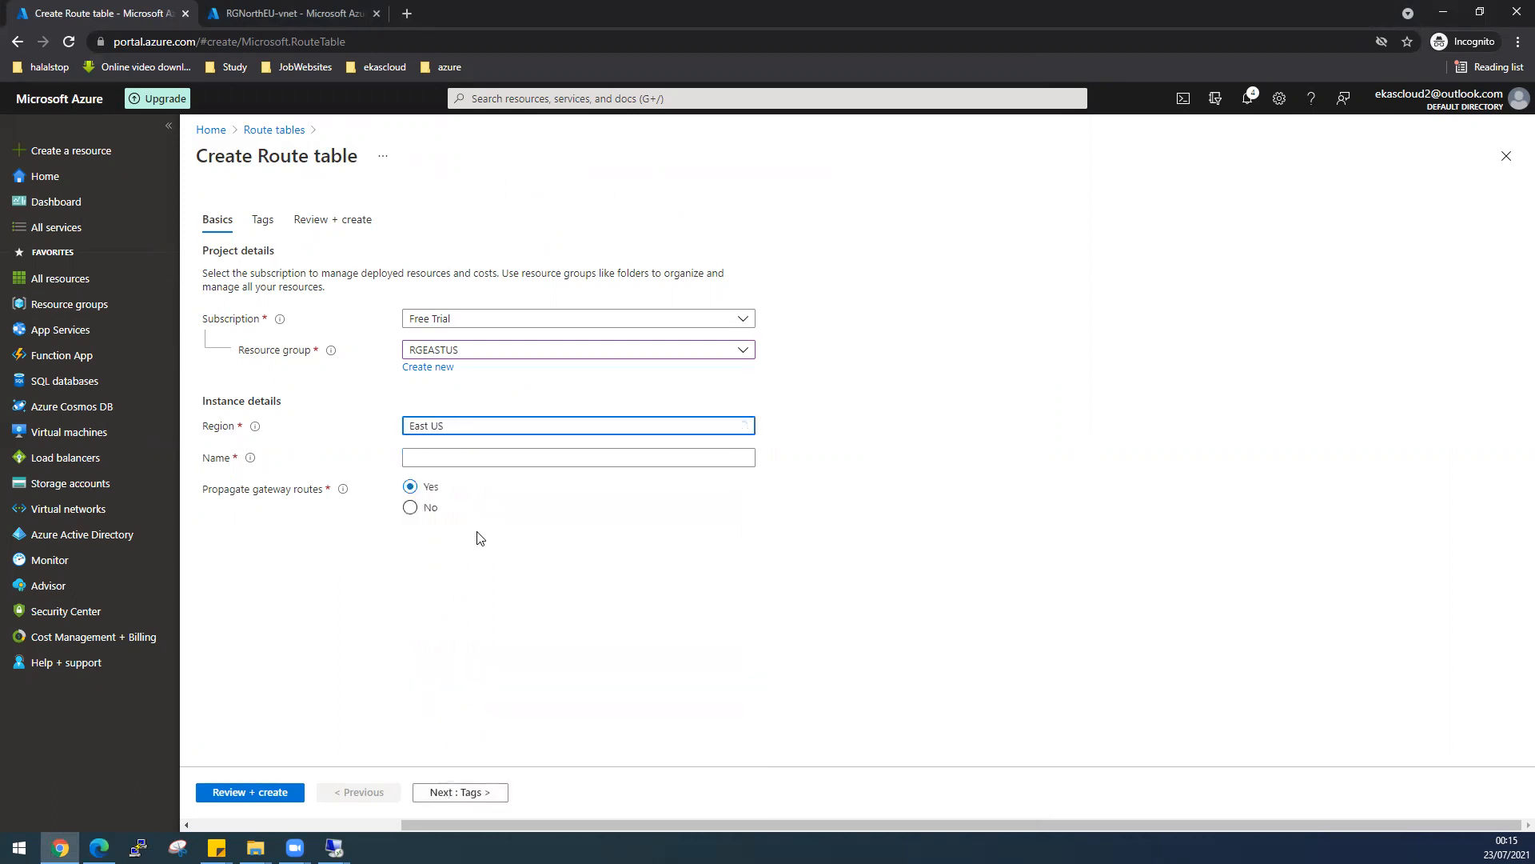
# - Name the route table 'routetableEastUS', validate it, and create it
pyautogui.click(448, 460)
pyautogui.write('routetable')
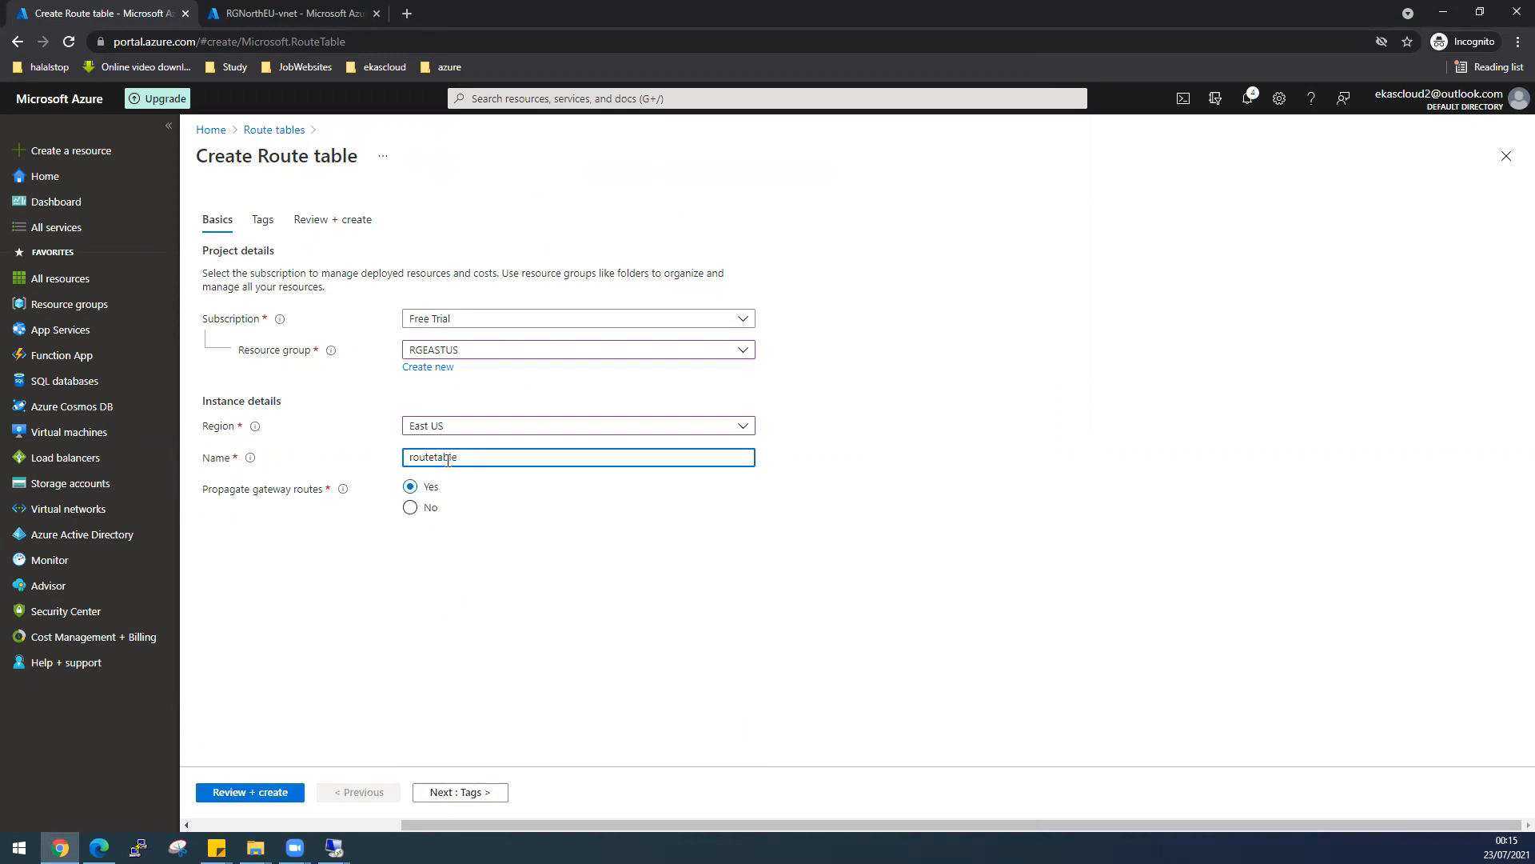
pyautogui.write('EastUS')
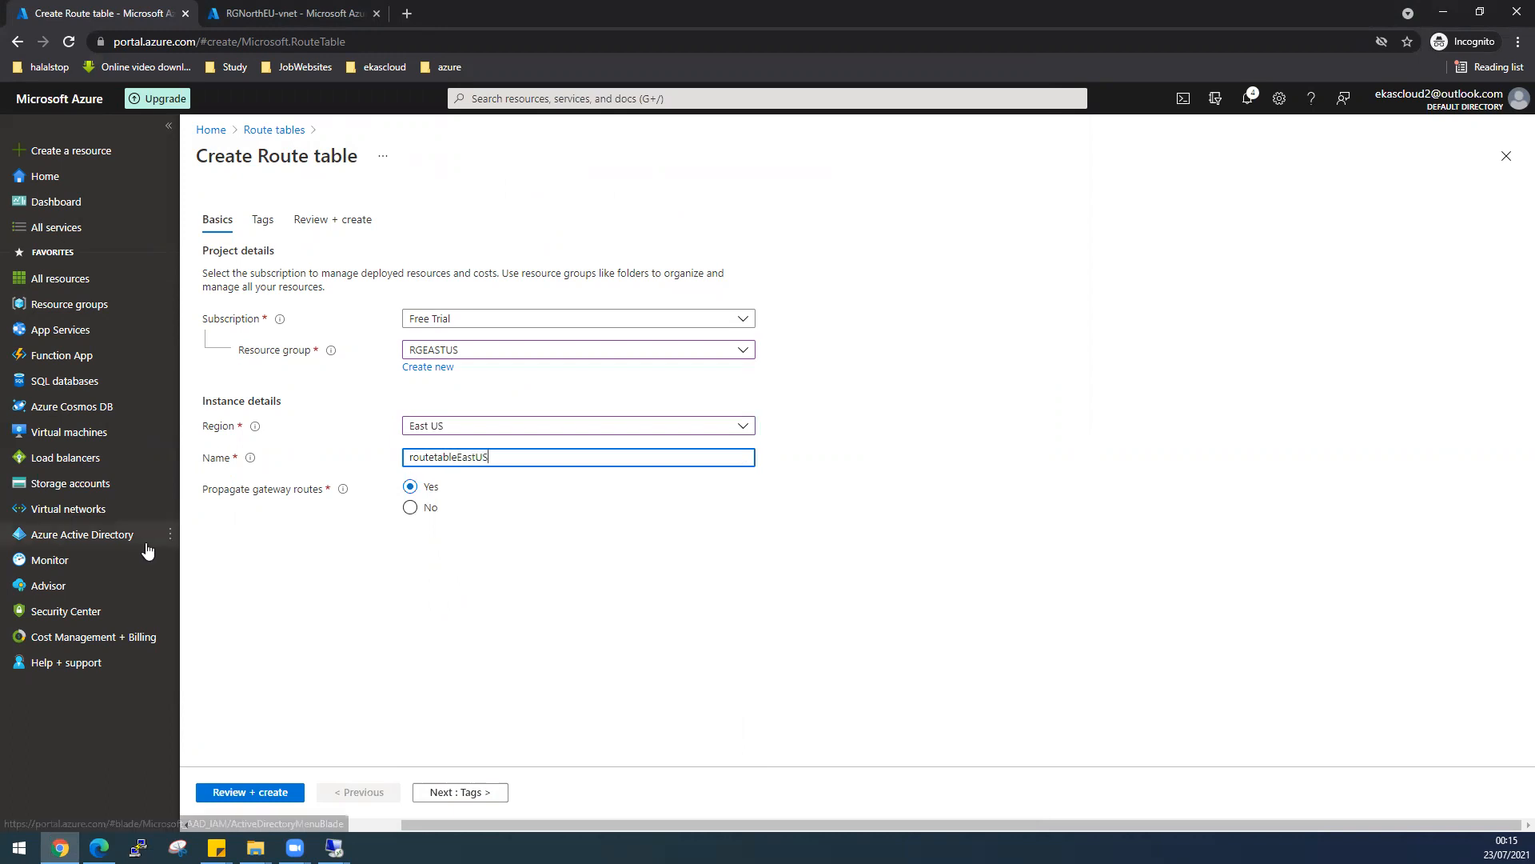
pyautogui.click(275, 792)
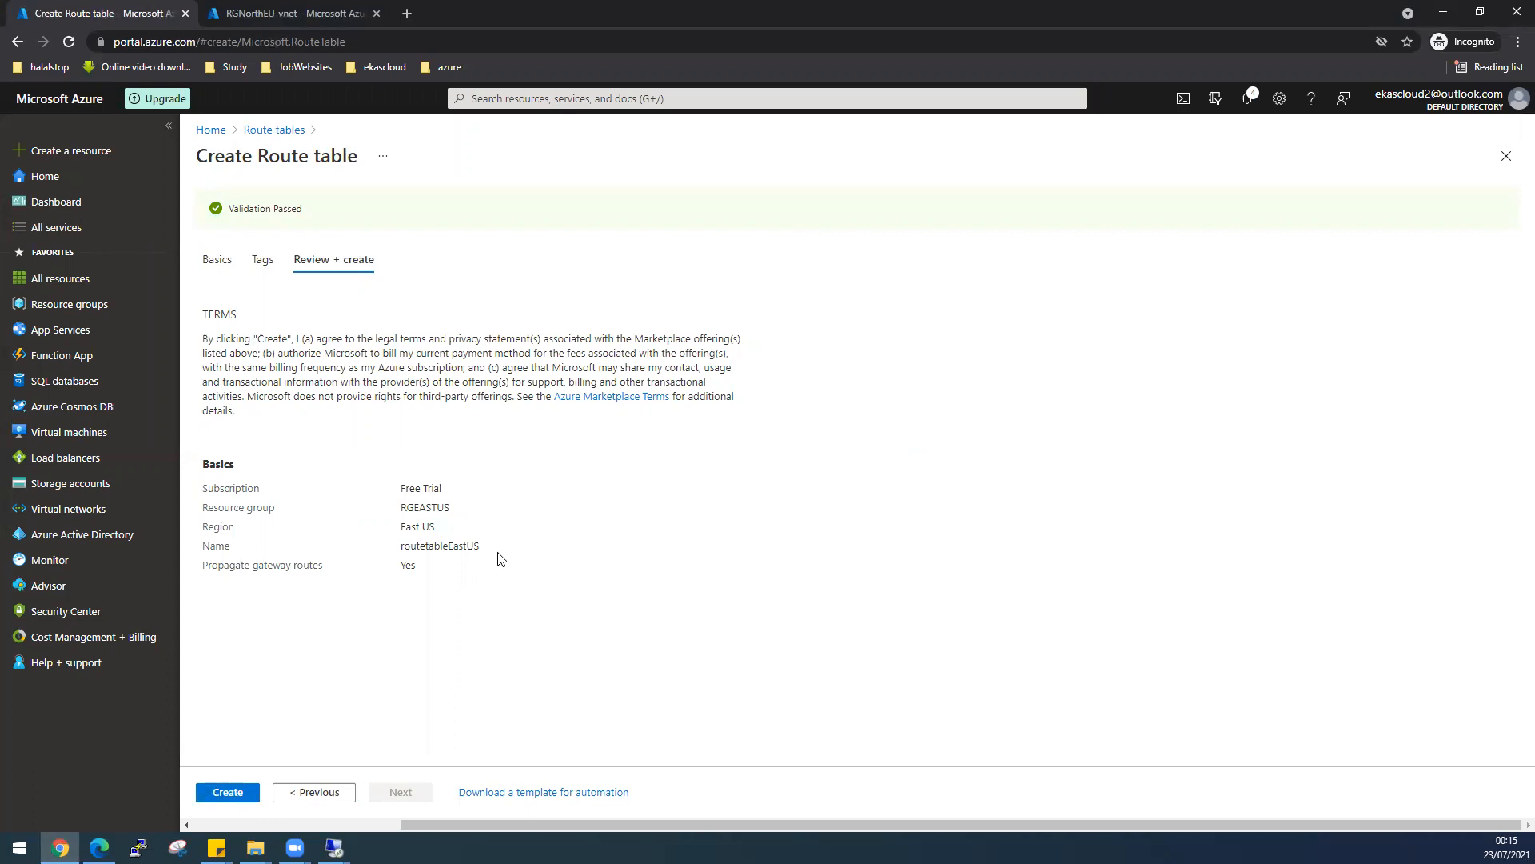
pyautogui.click(230, 794)
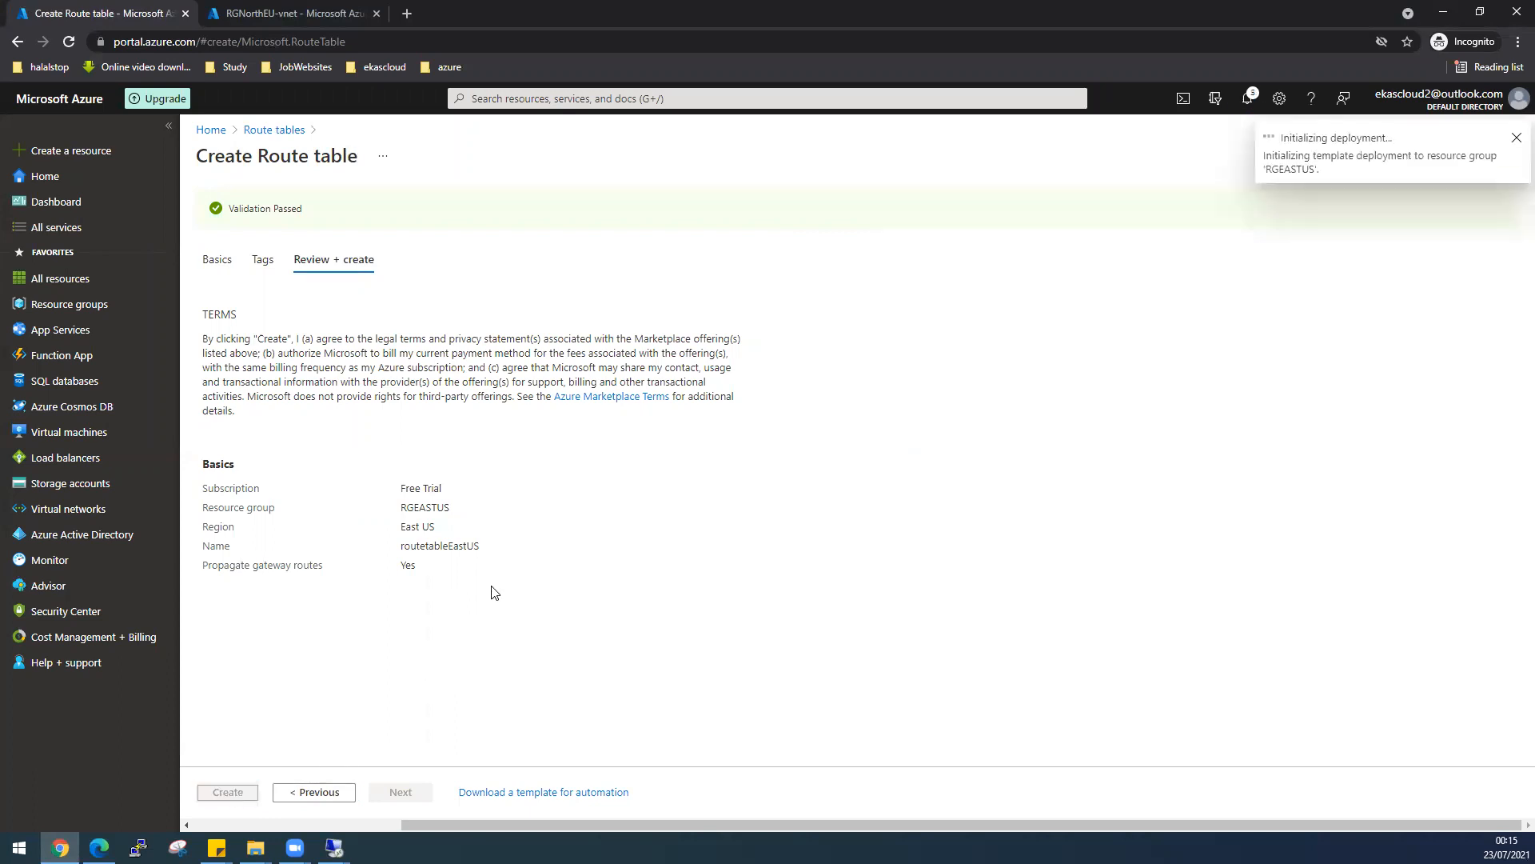
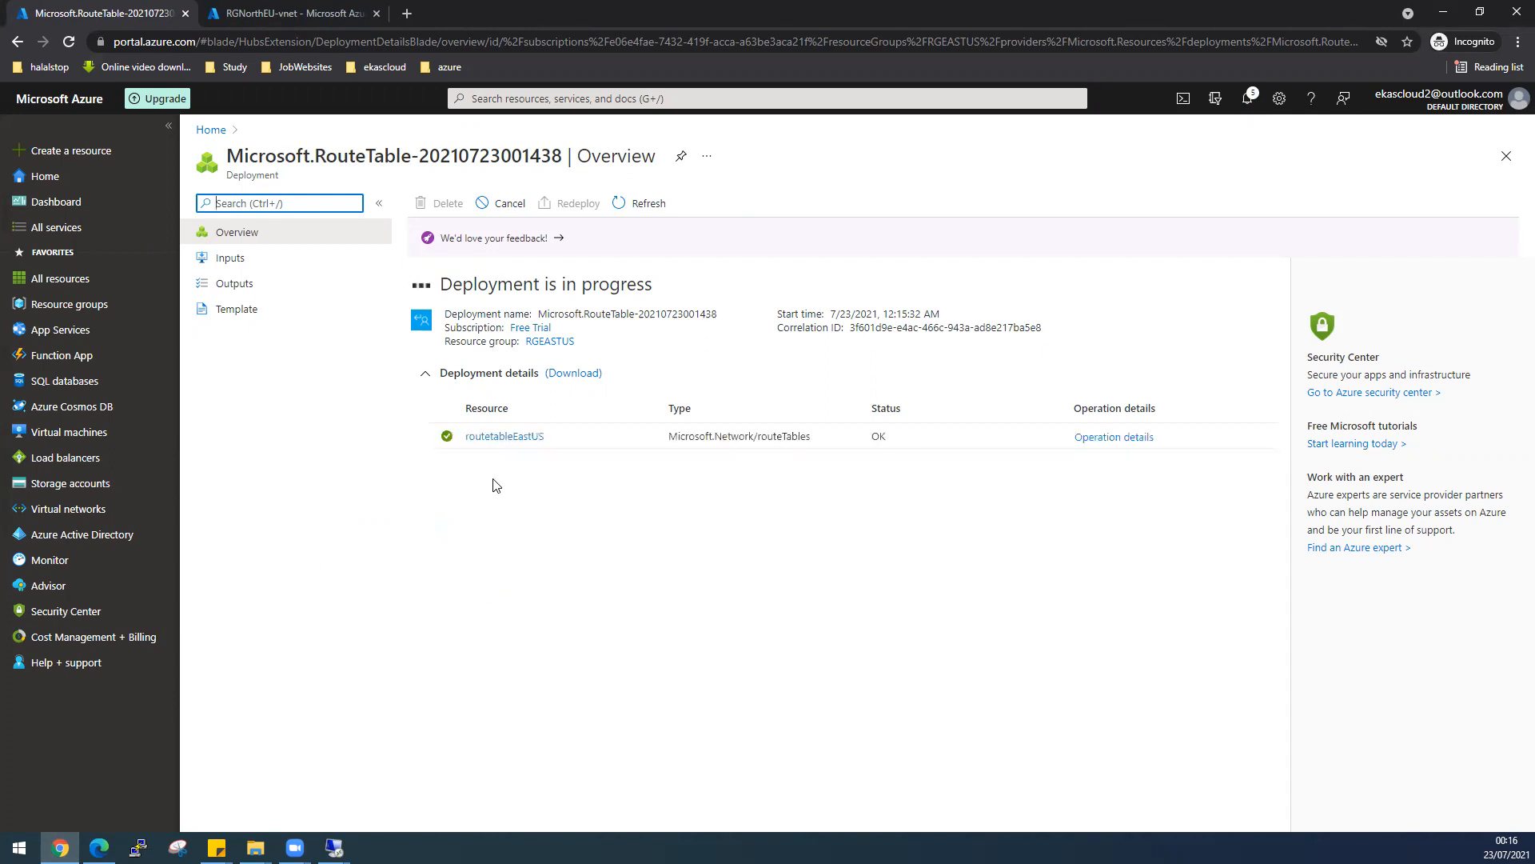
# - Open the newly deployed routetableEastUS route table from the deployment notification
pyautogui.click(1250, 107)
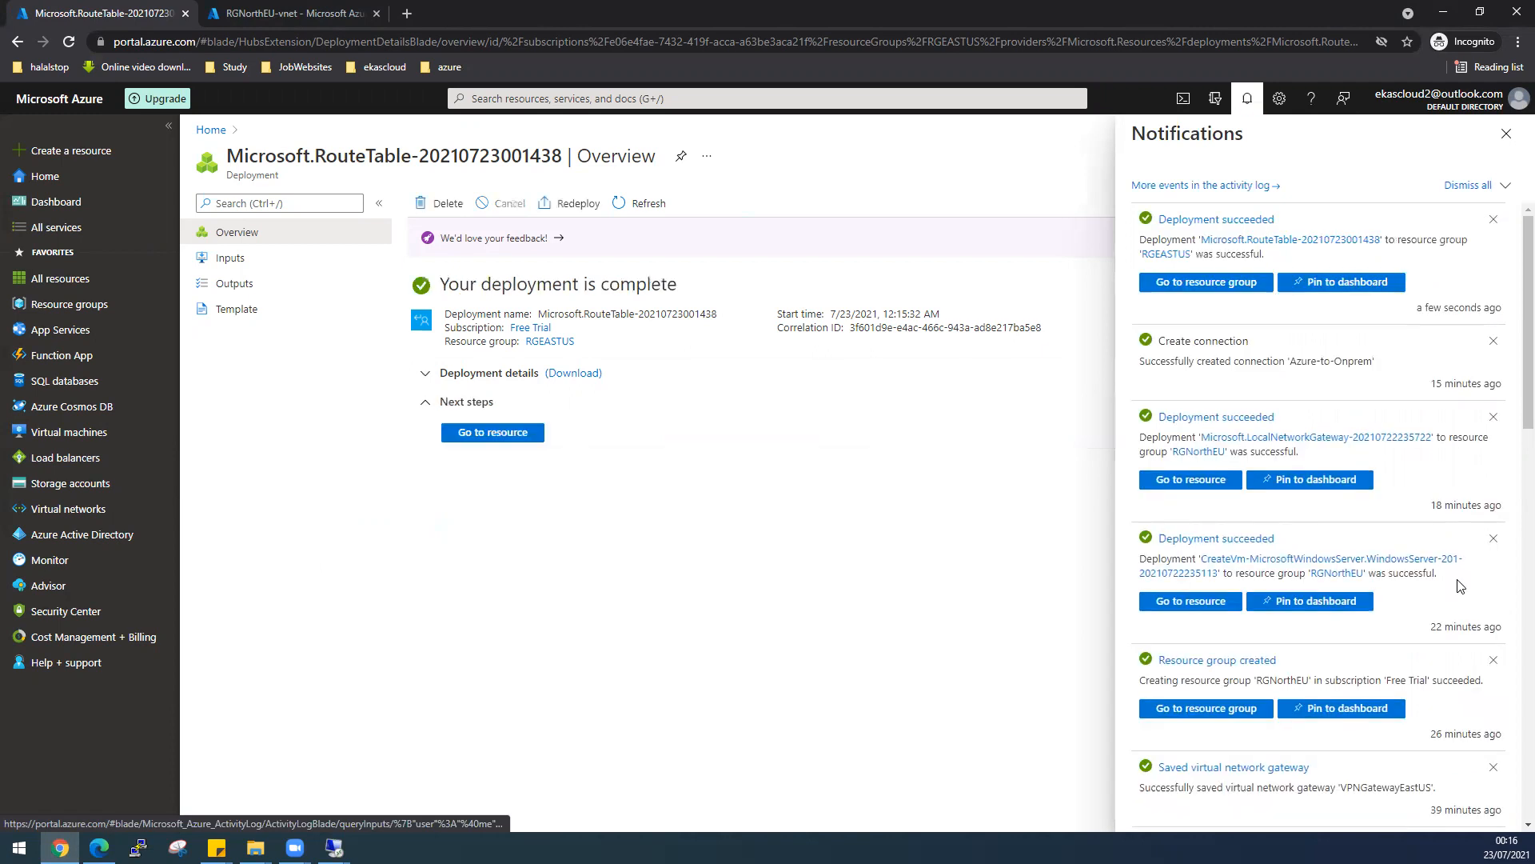
pyautogui.click(515, 433)
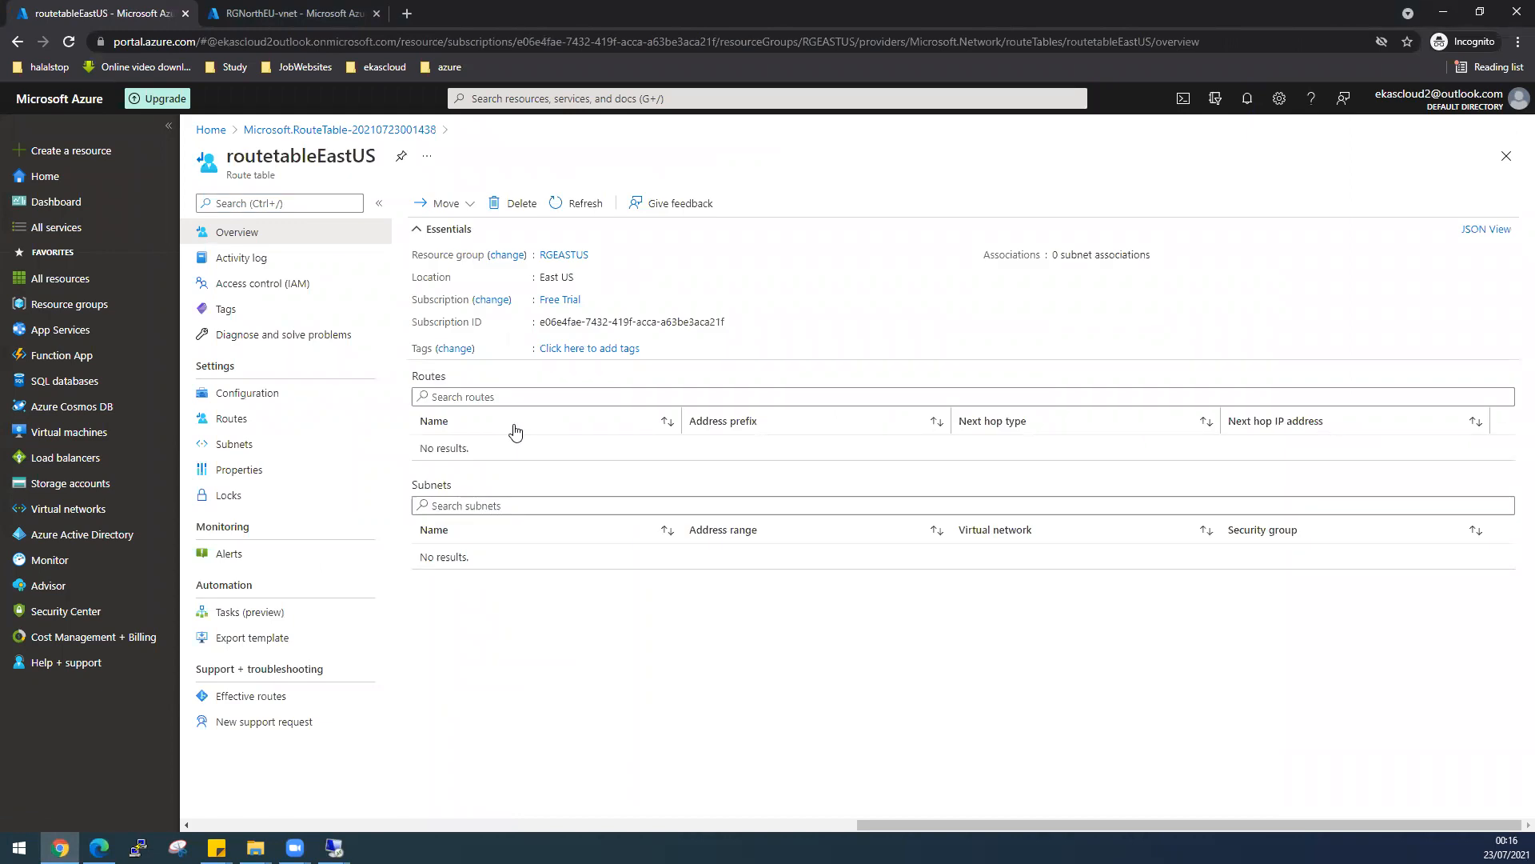
# - Start a new route in routetableEastUS named azure-to-onprem
pyautogui.click(222, 421)
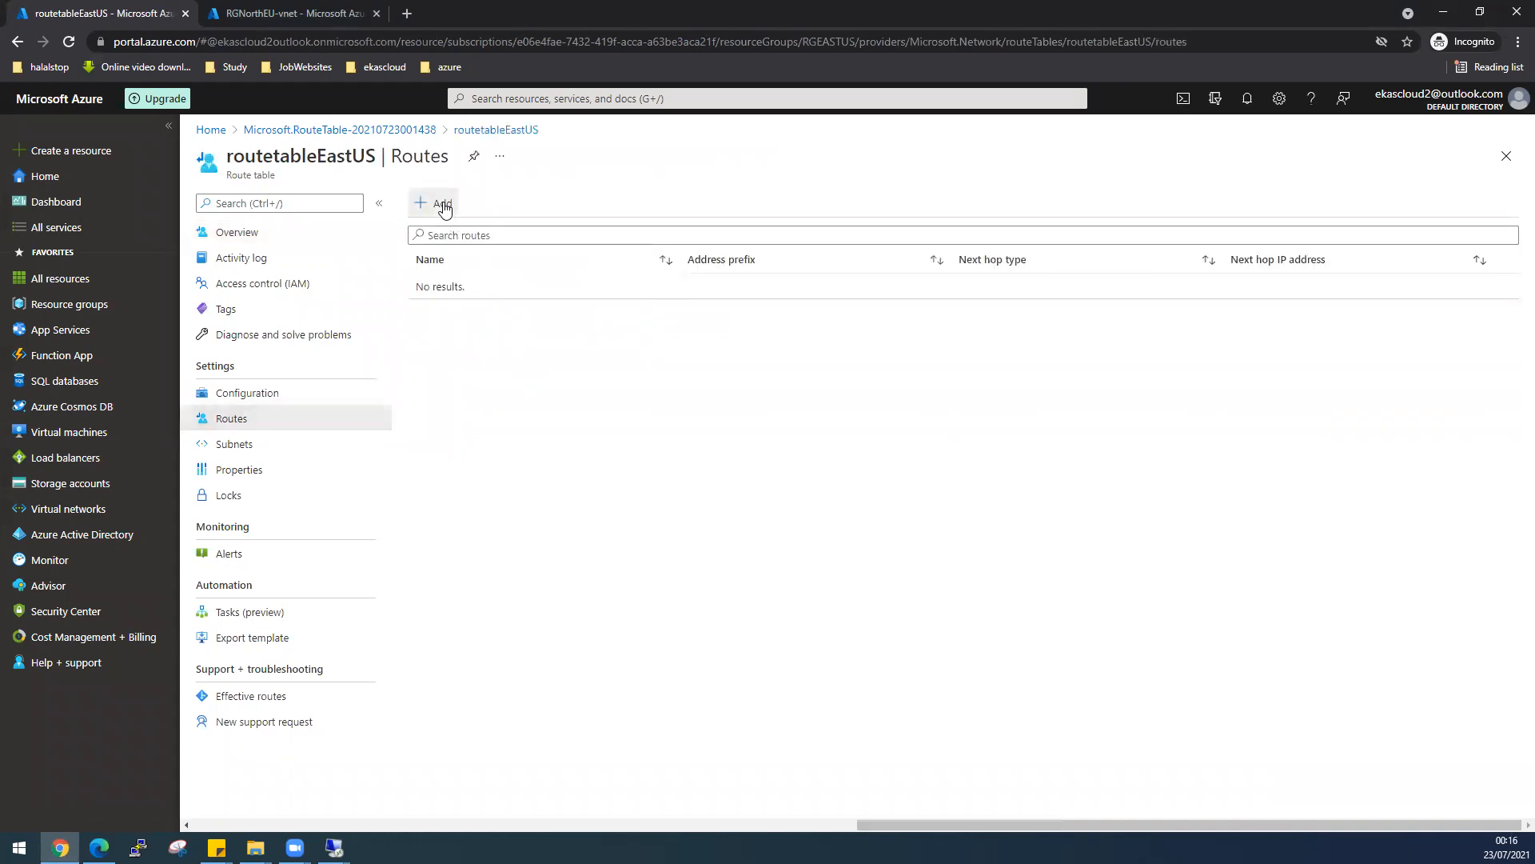
pyautogui.click(441, 207)
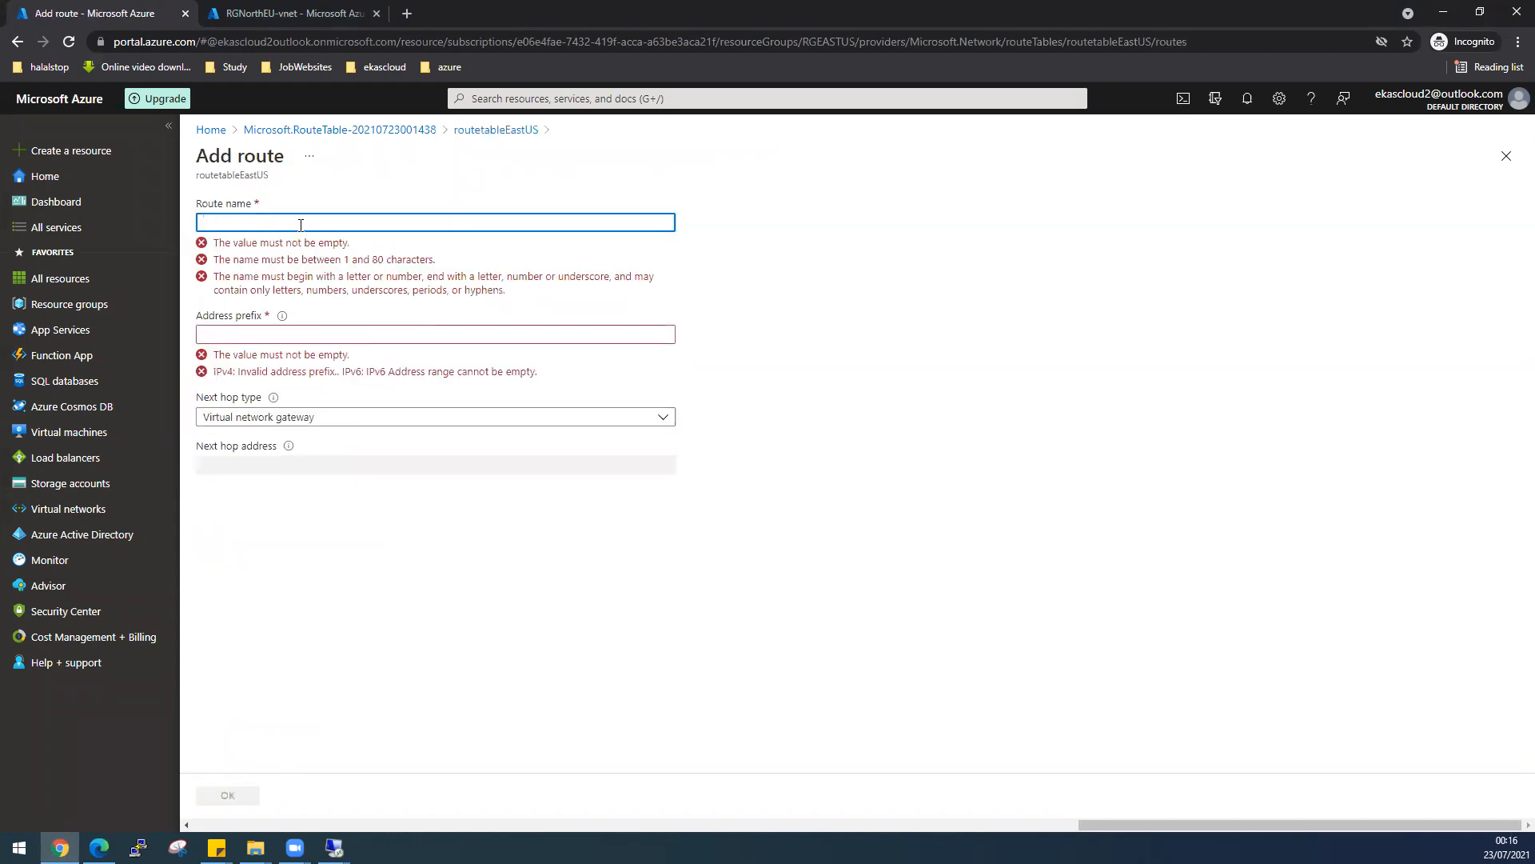
pyautogui.write('azure')
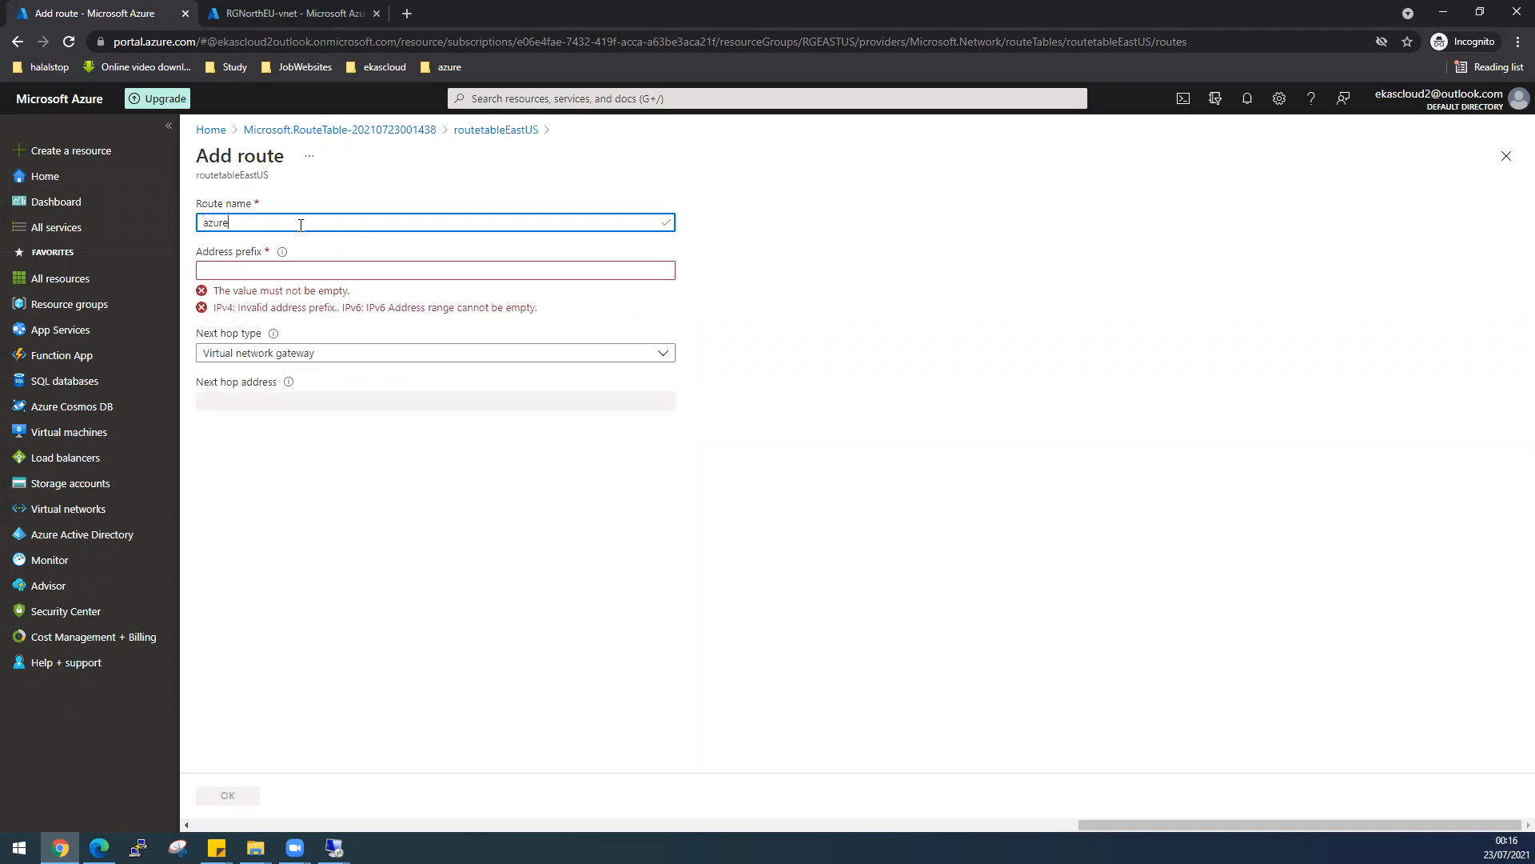
pyautogui.write('-to-onprem')
# - Look up the RGNorthEU-vnet address space in the lab diagram and Virtual networks
pyautogui.click(287, 270)
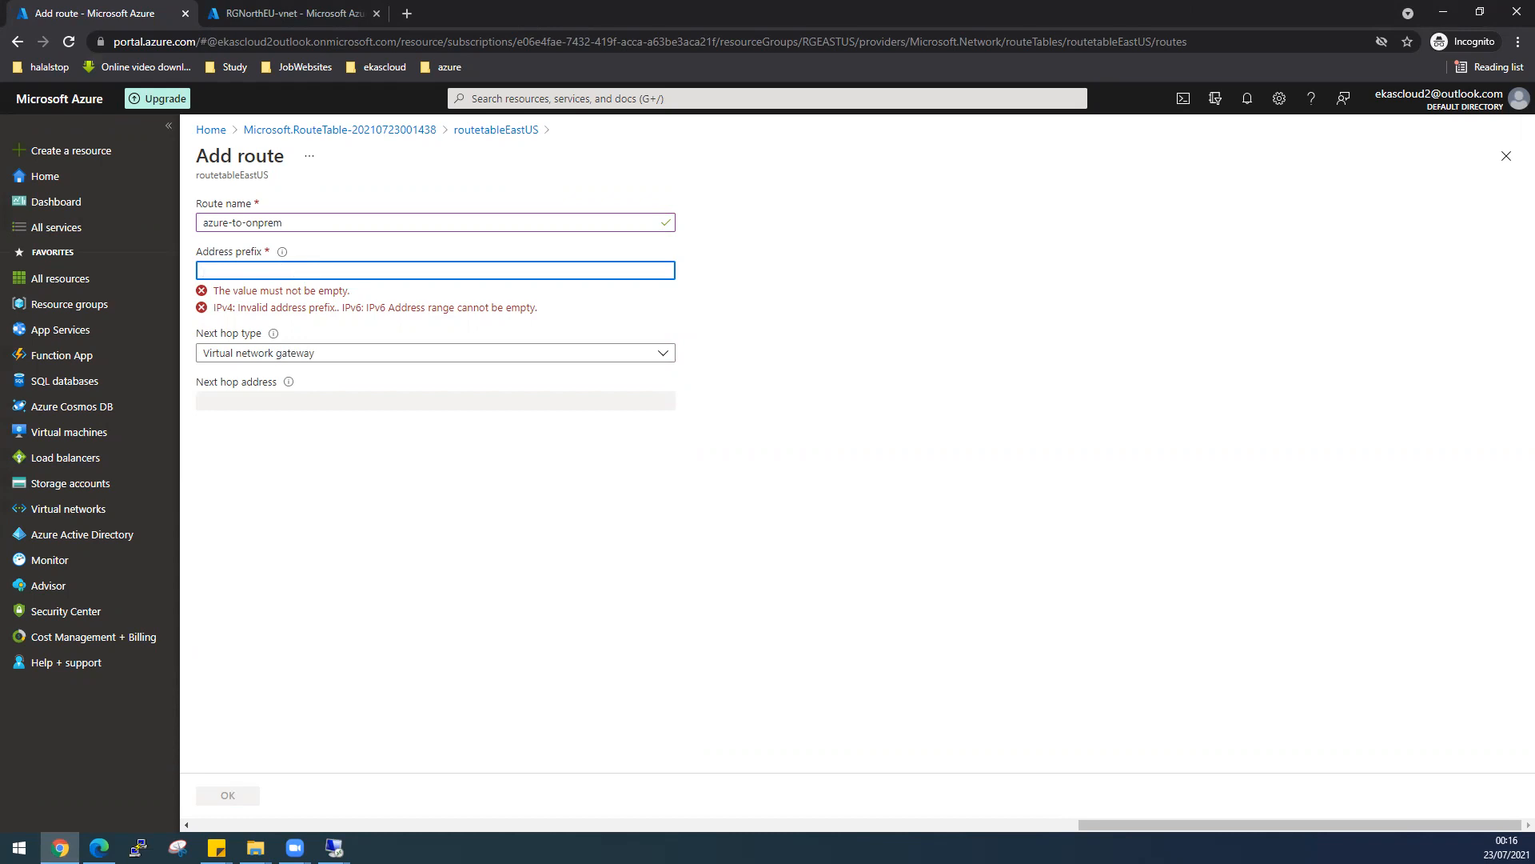
pyautogui.hotkey('alt', 'Tab')
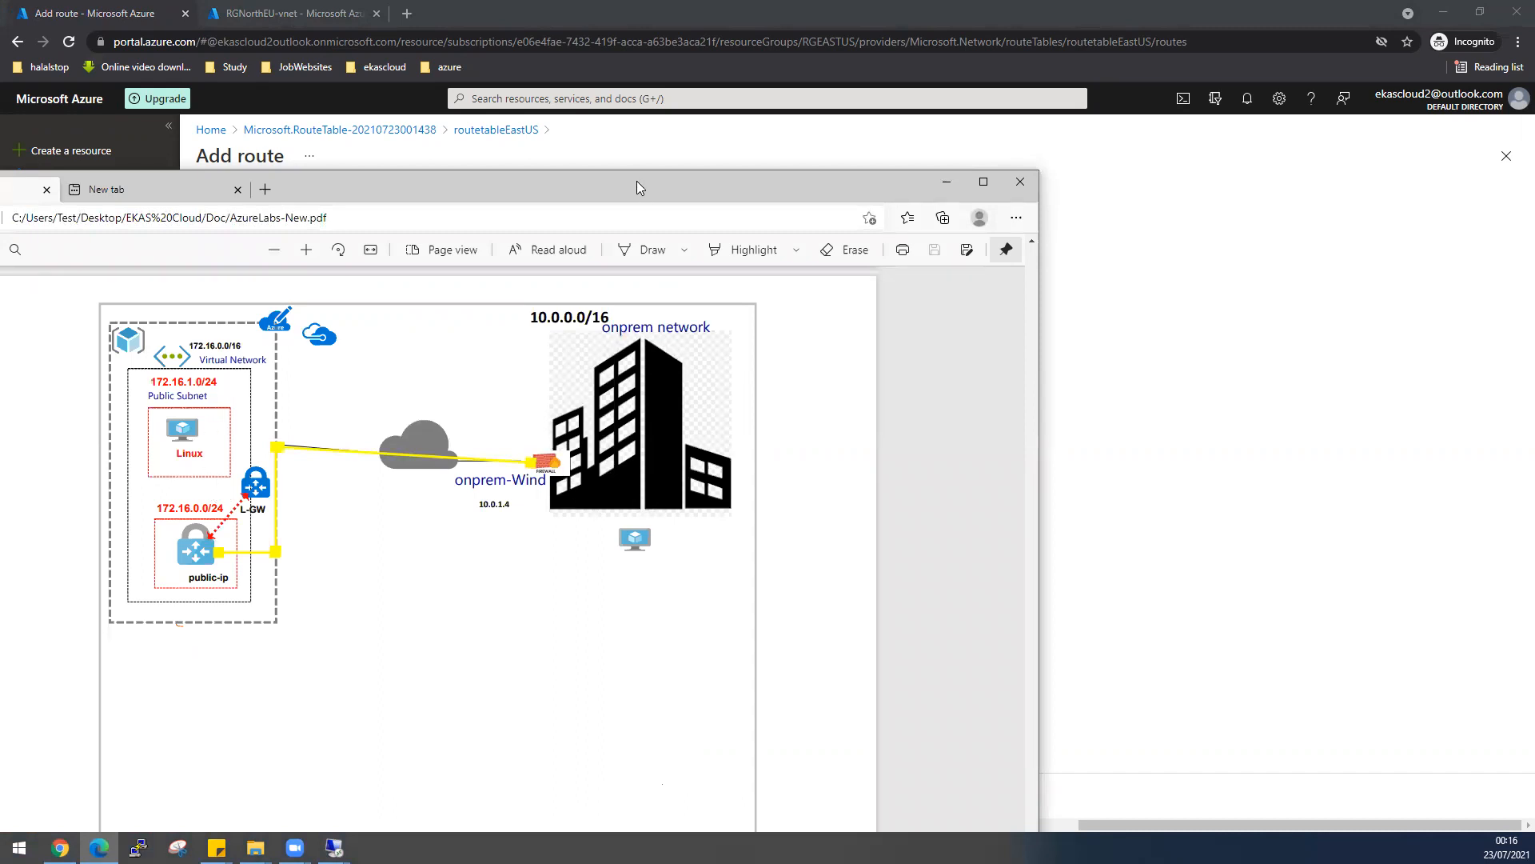
pyautogui.hotkey('alt', 'Tab')
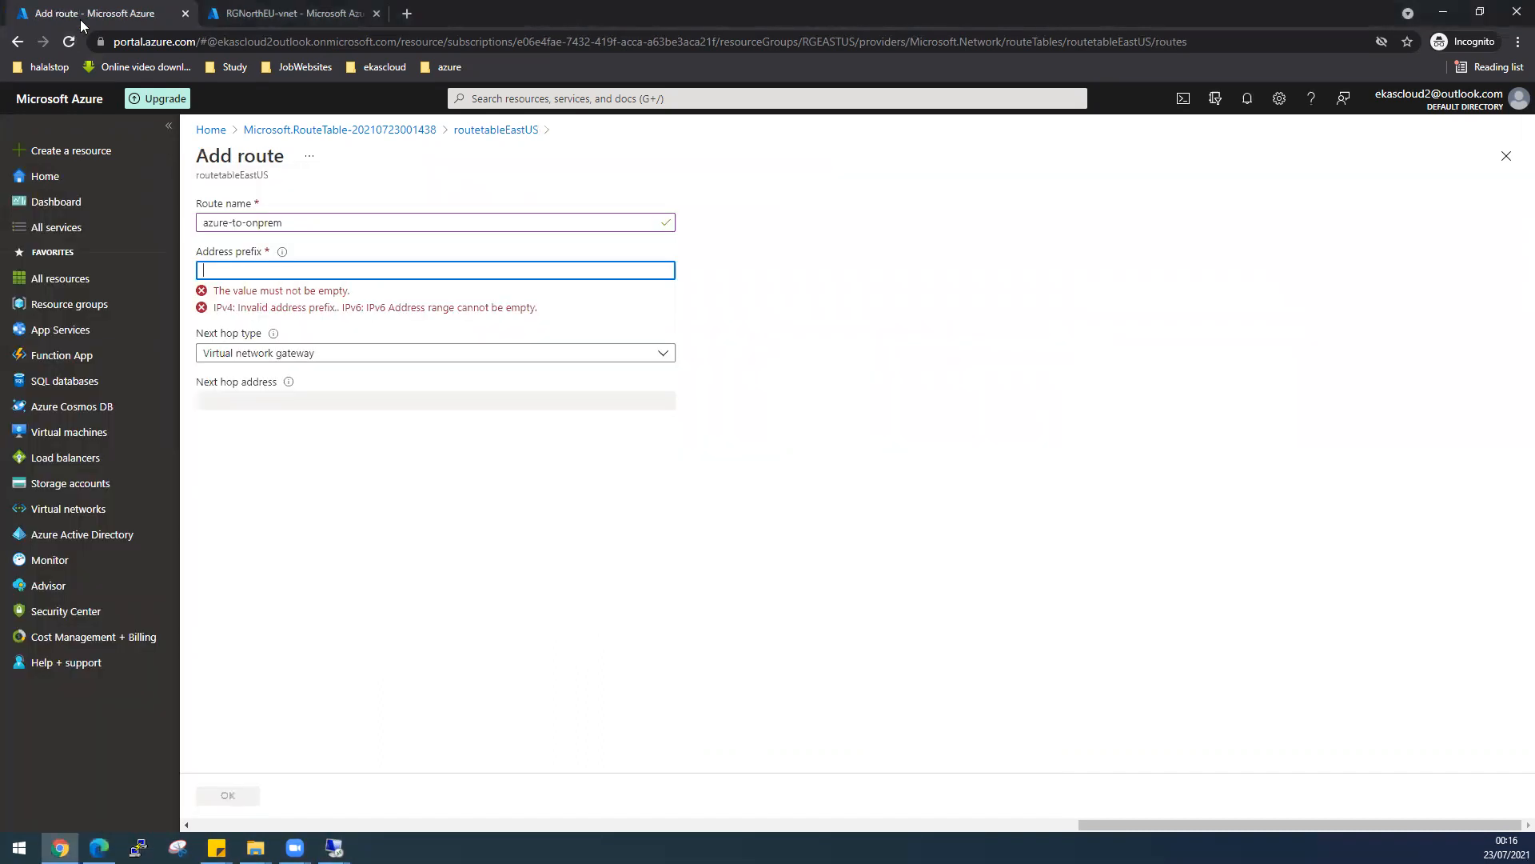
pyautogui.click(253, 16)
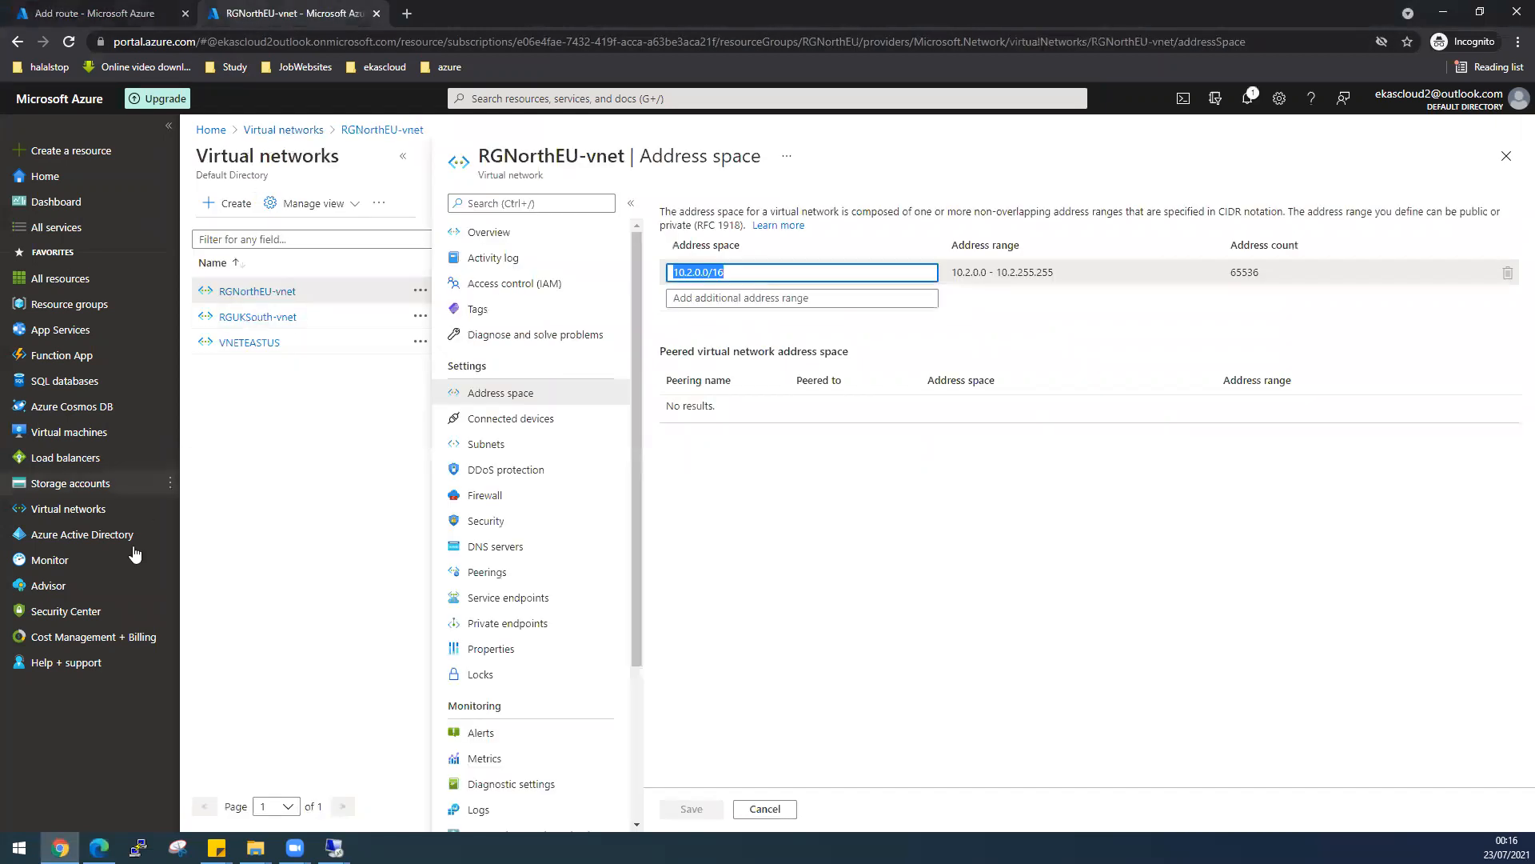
pyautogui.click(71, 516)
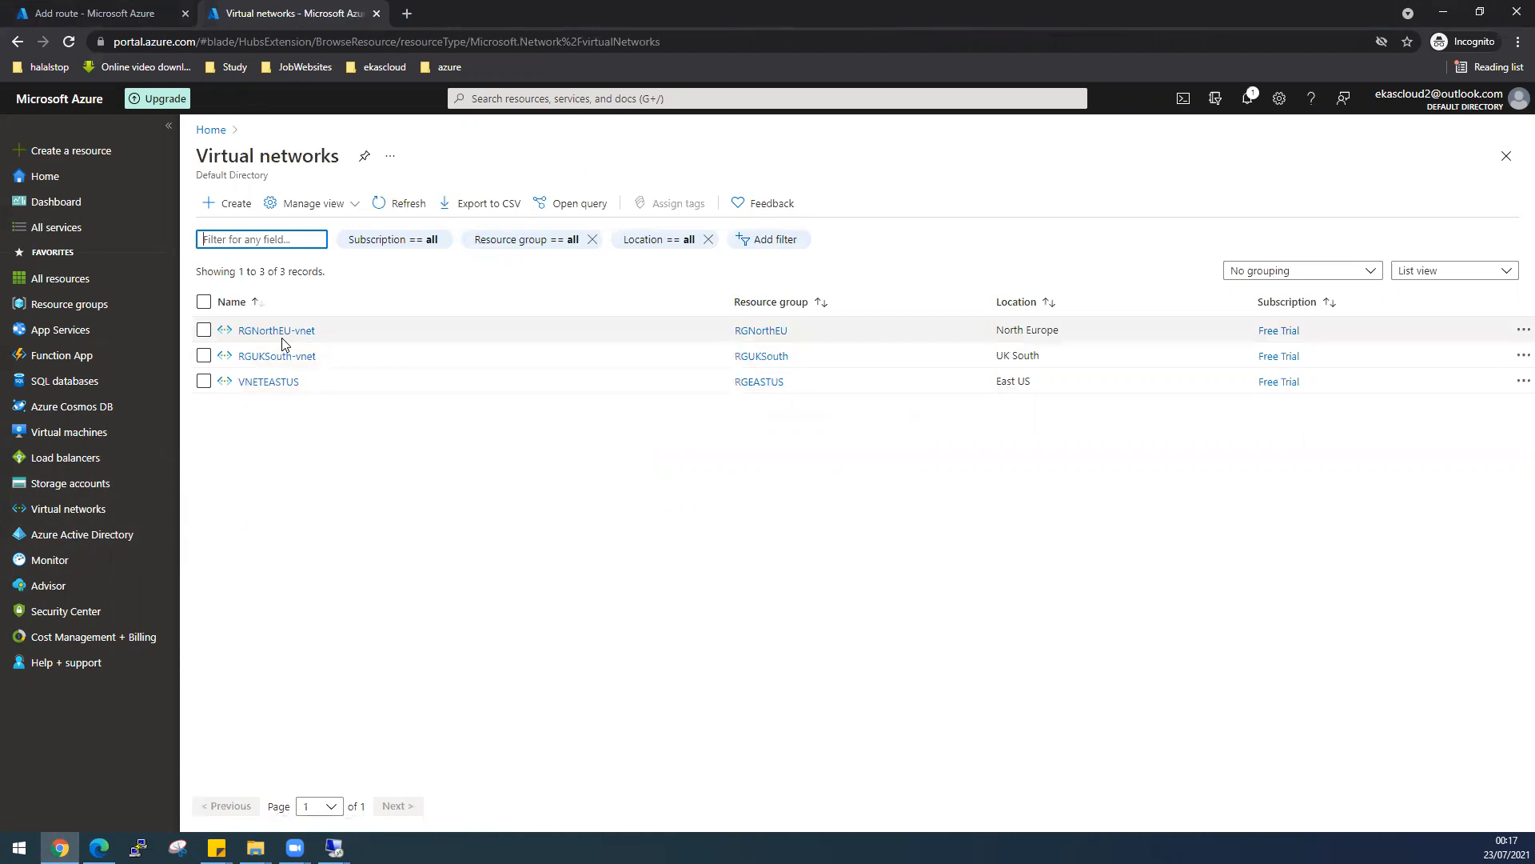
pyautogui.click(283, 339)
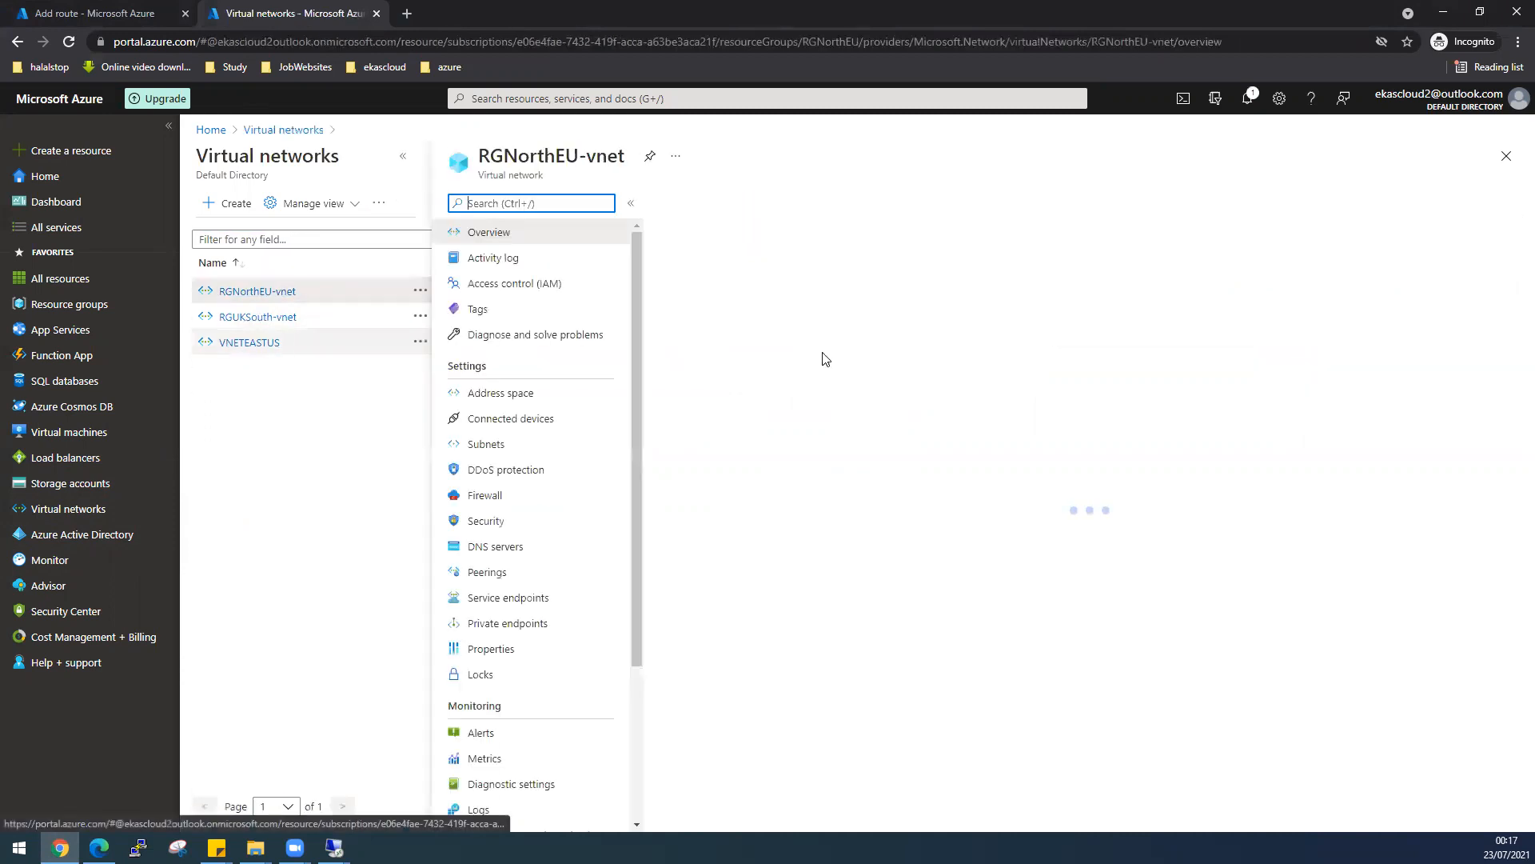
pyautogui.click(545, 396)
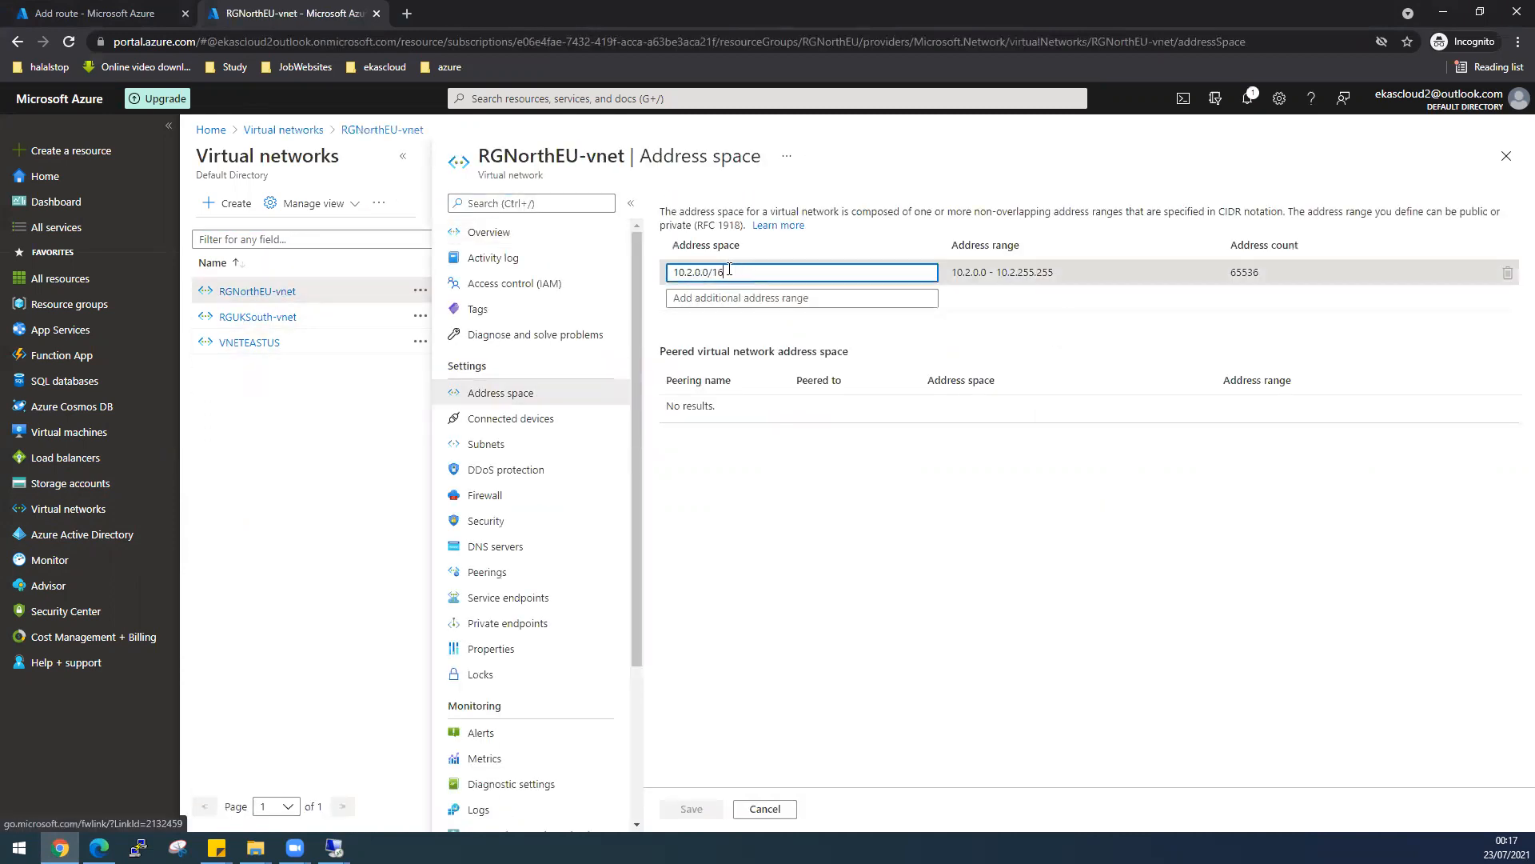
# - Copy RGNorthEU-vnet's 10.2.0.0/16 address space into the route's address prefix
pyautogui.tripleClick(688, 270)
pyautogui.rightClick(688, 270)
pyautogui.click(731, 320)
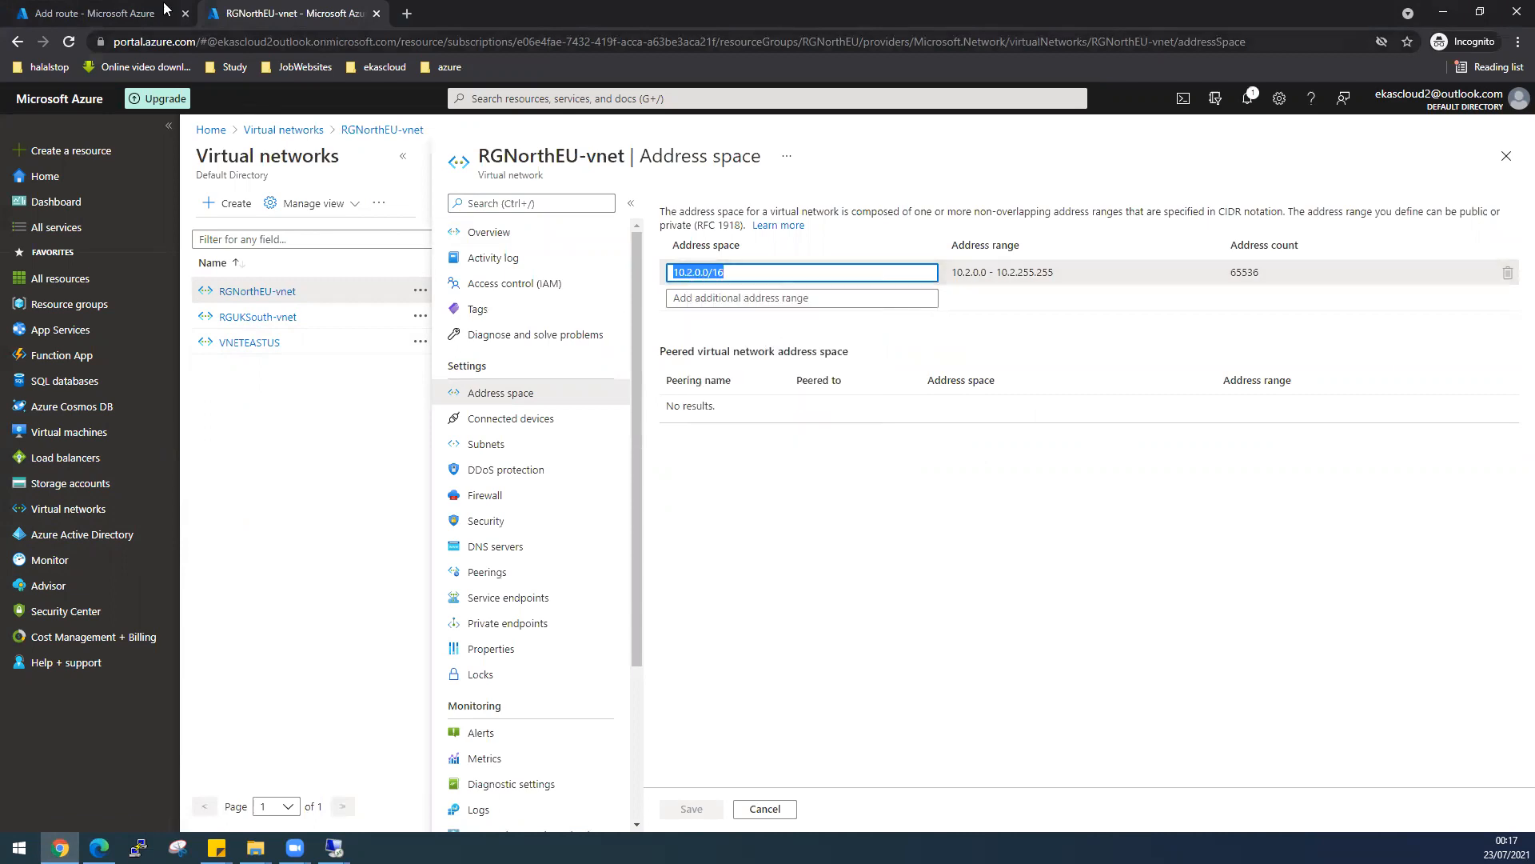
pyautogui.click(104, 13)
pyautogui.rightClick(268, 271)
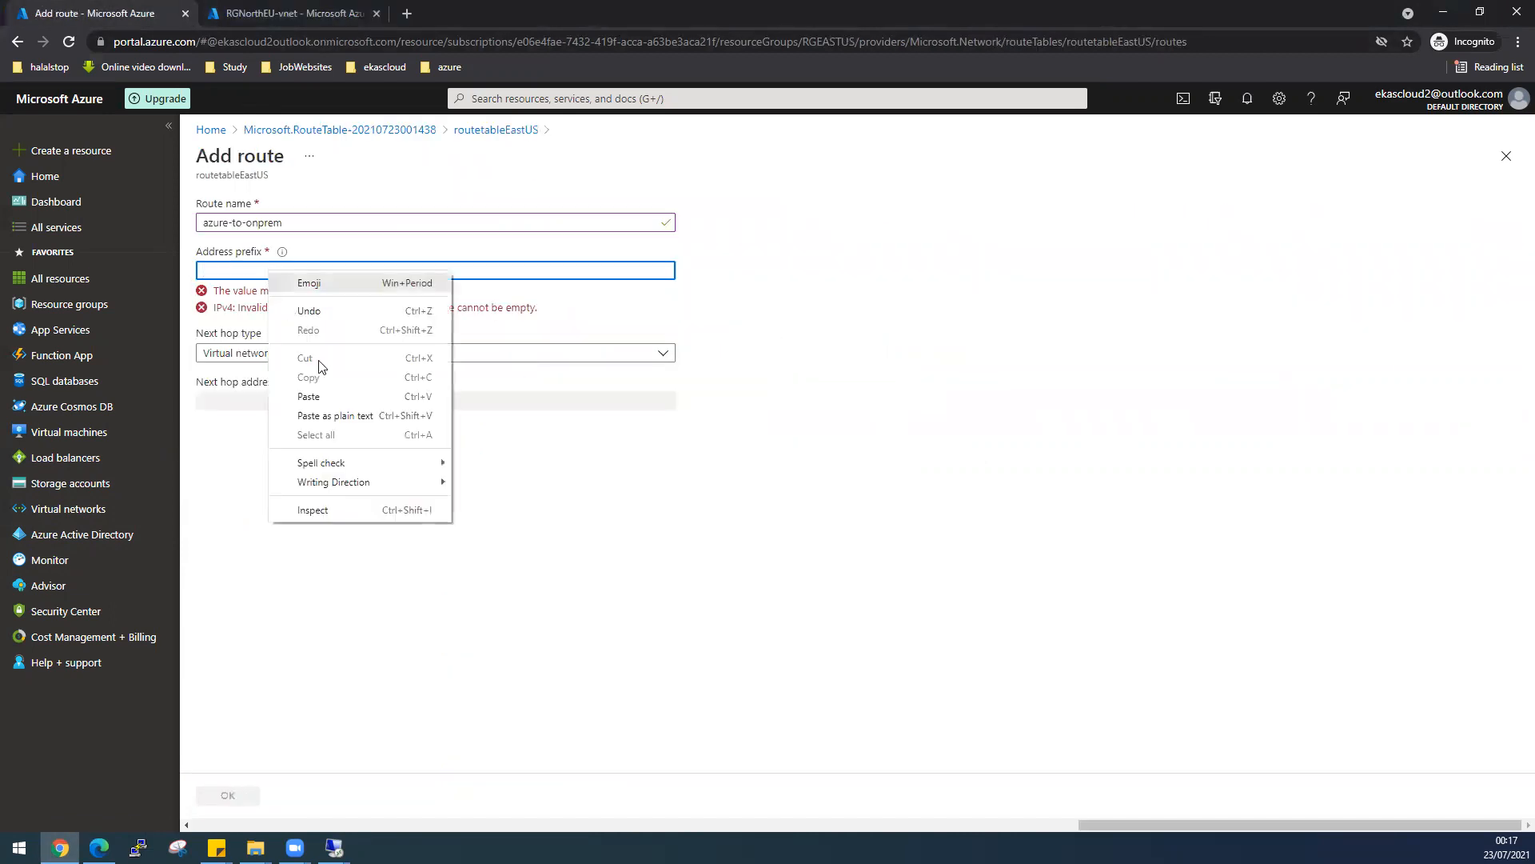
pyautogui.click(309, 396)
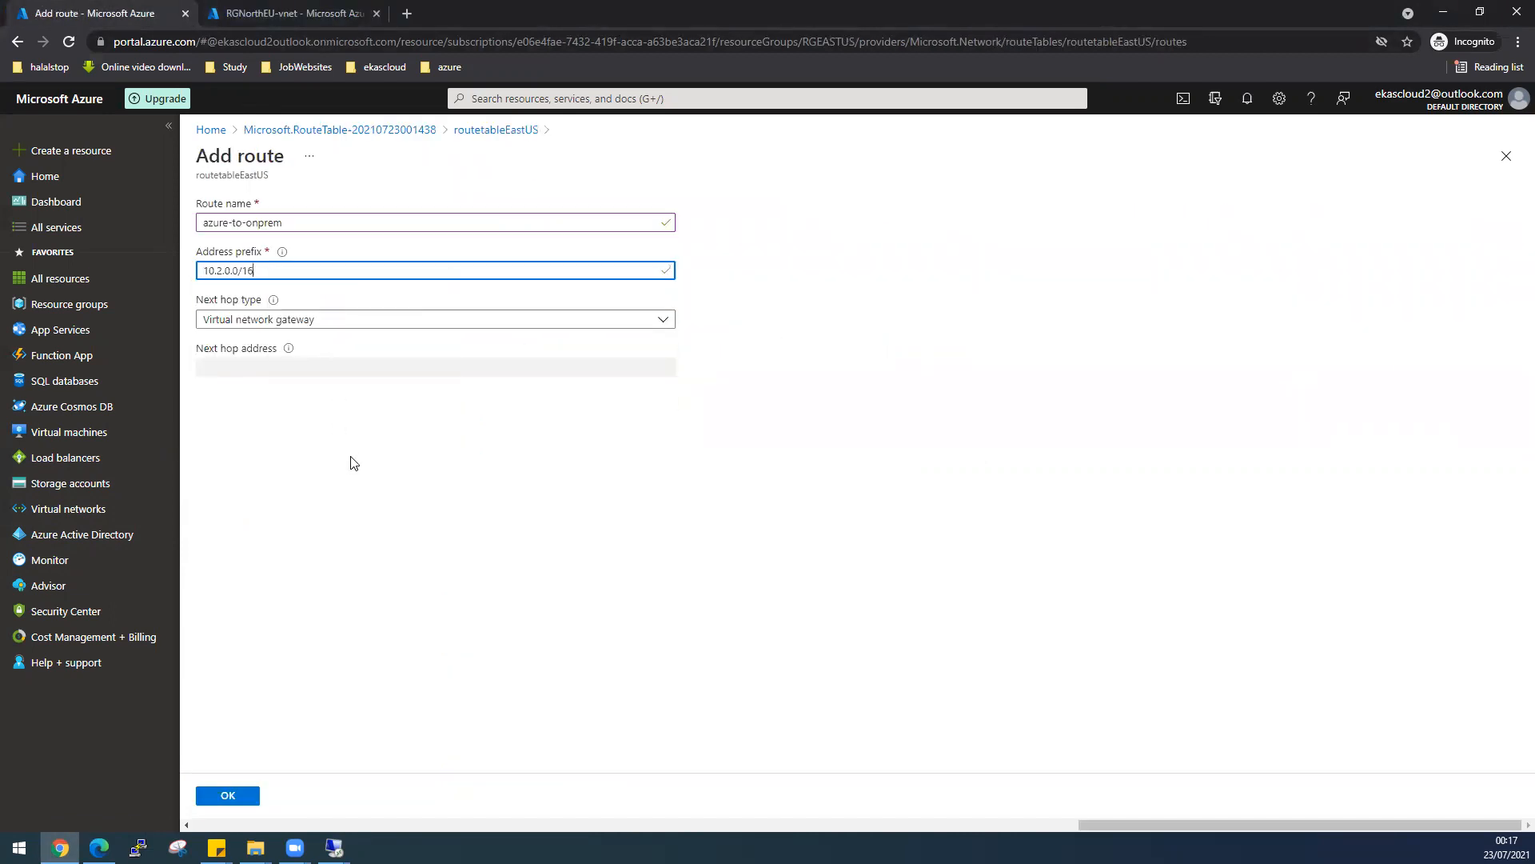
# - Set the next hop to Virtual network gateway and create the azure-to-onprem route
pyautogui.click(285, 324)
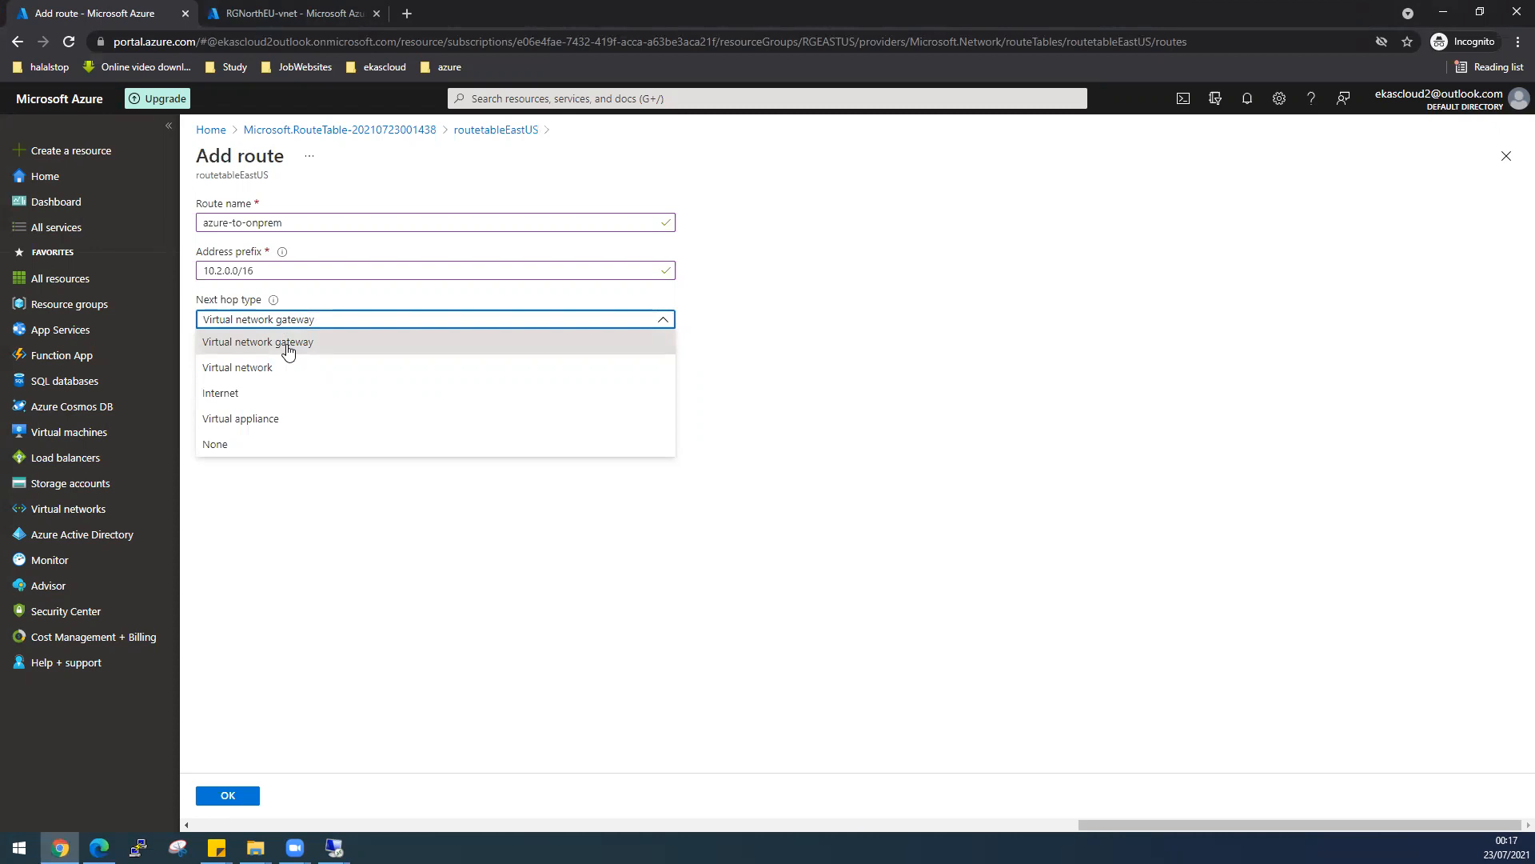
pyautogui.click(289, 352)
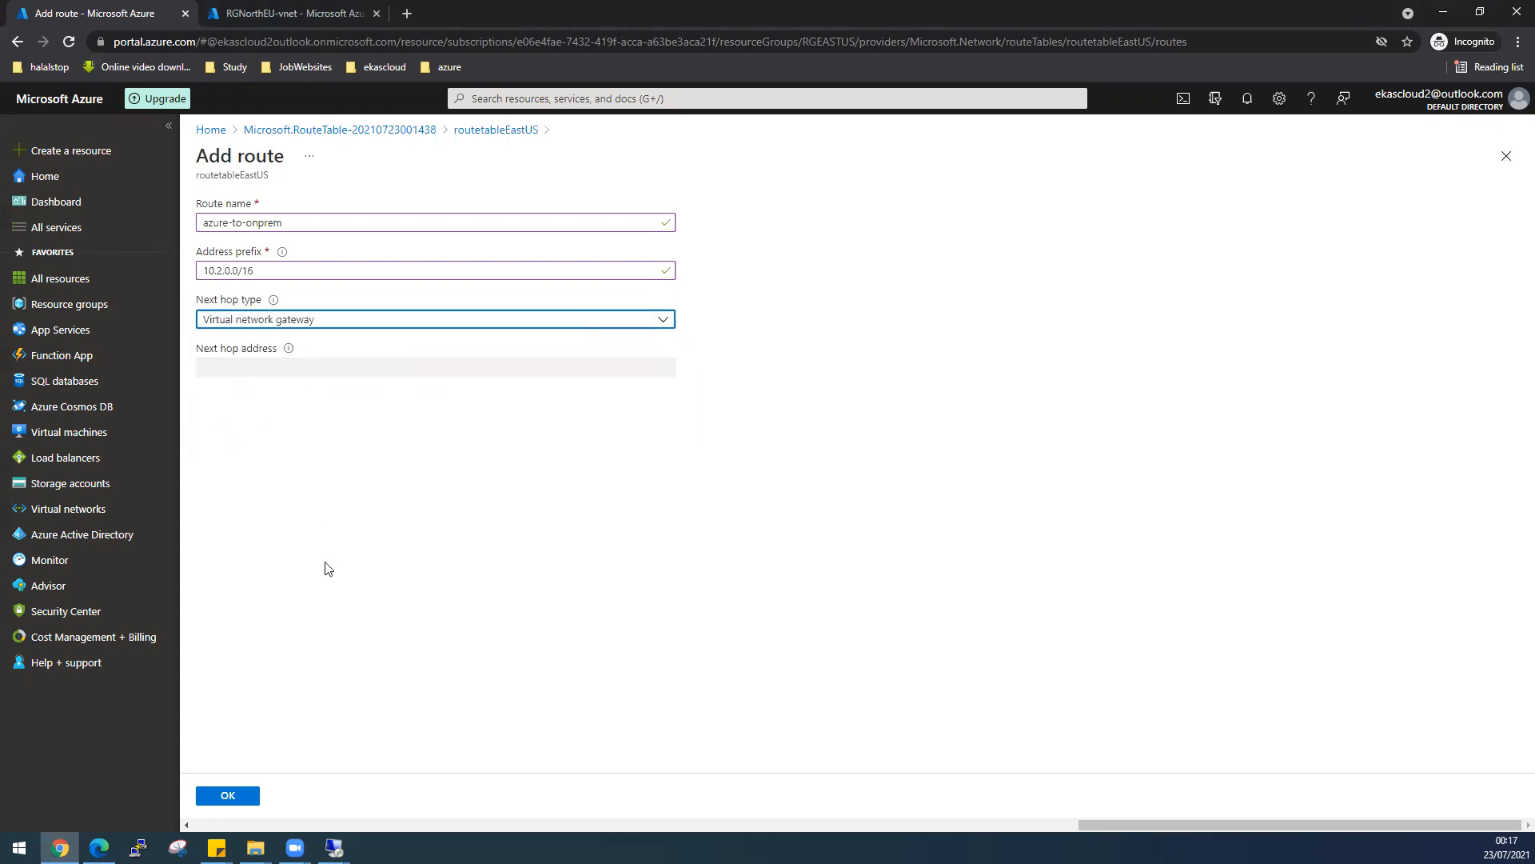
pyautogui.click(248, 795)
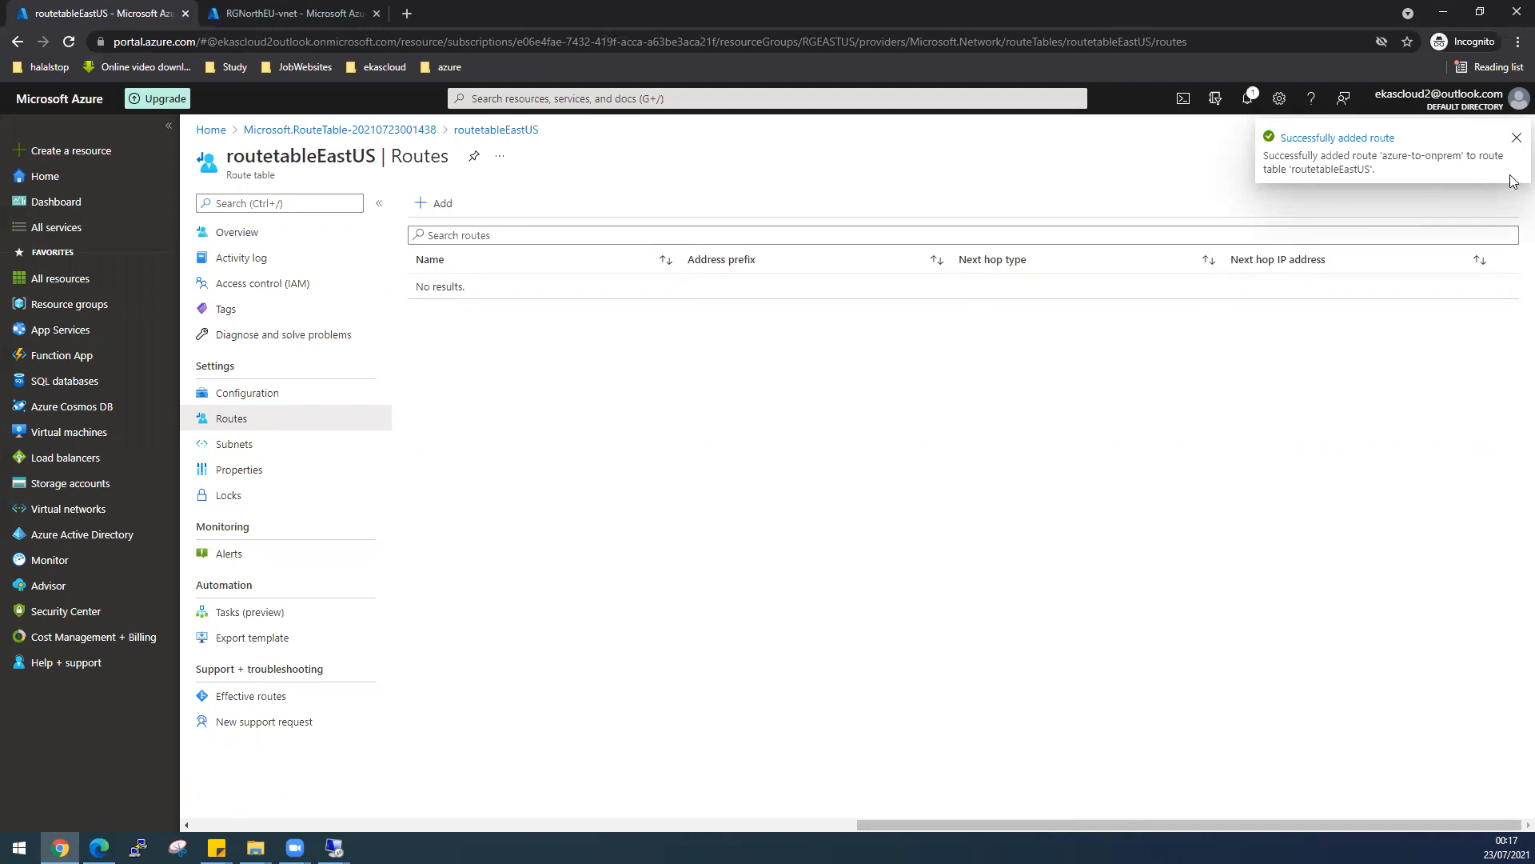
# - Refresh the routes list to confirm azure-to-onprem for 10.2.0.0/16, then launch PuTTY
pyautogui.click(1517, 143)
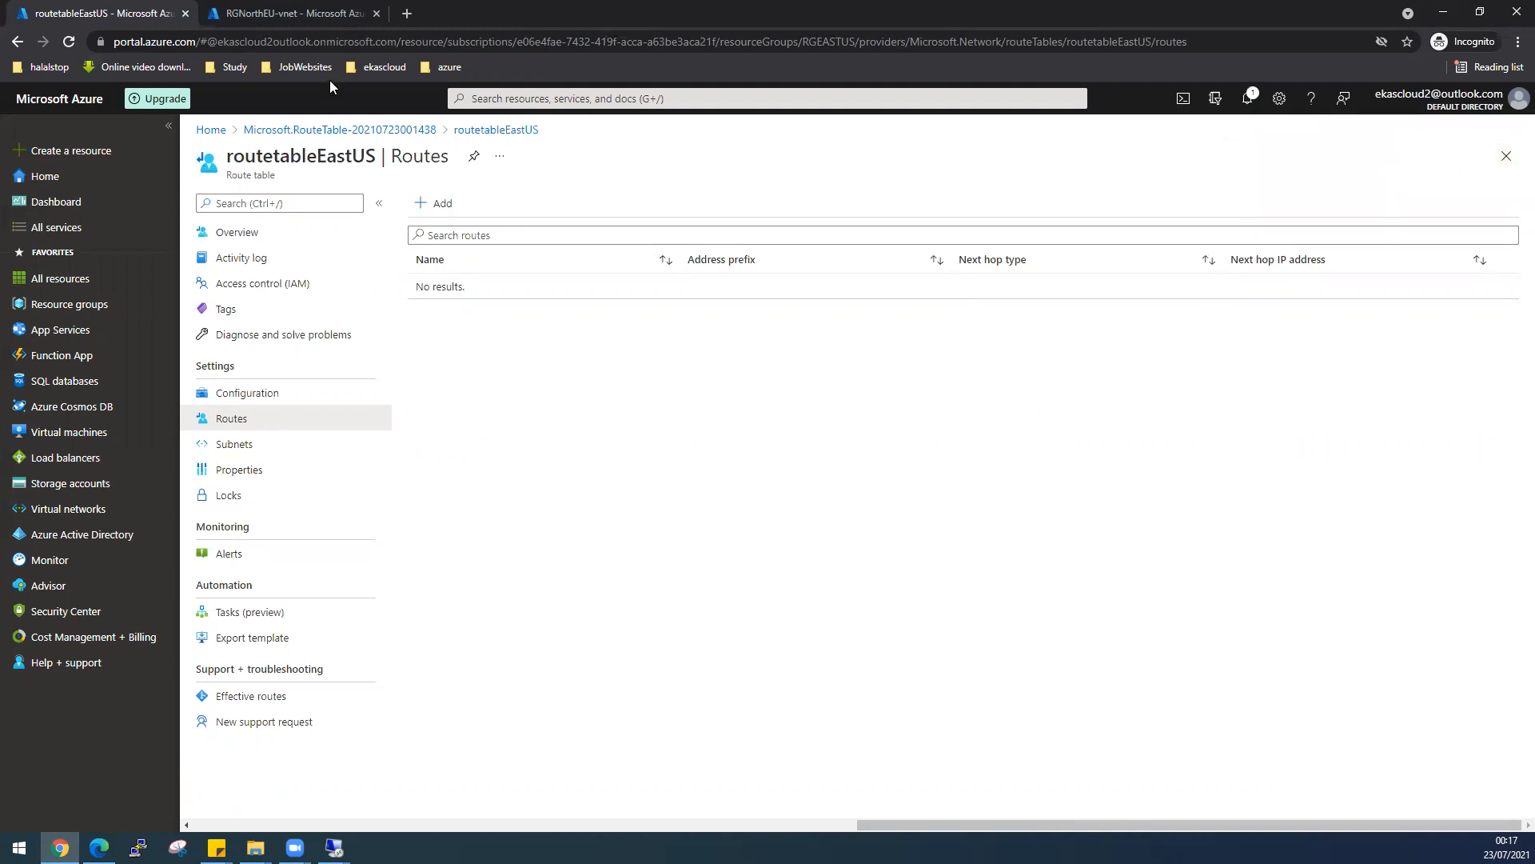
pyautogui.click(77, 47)
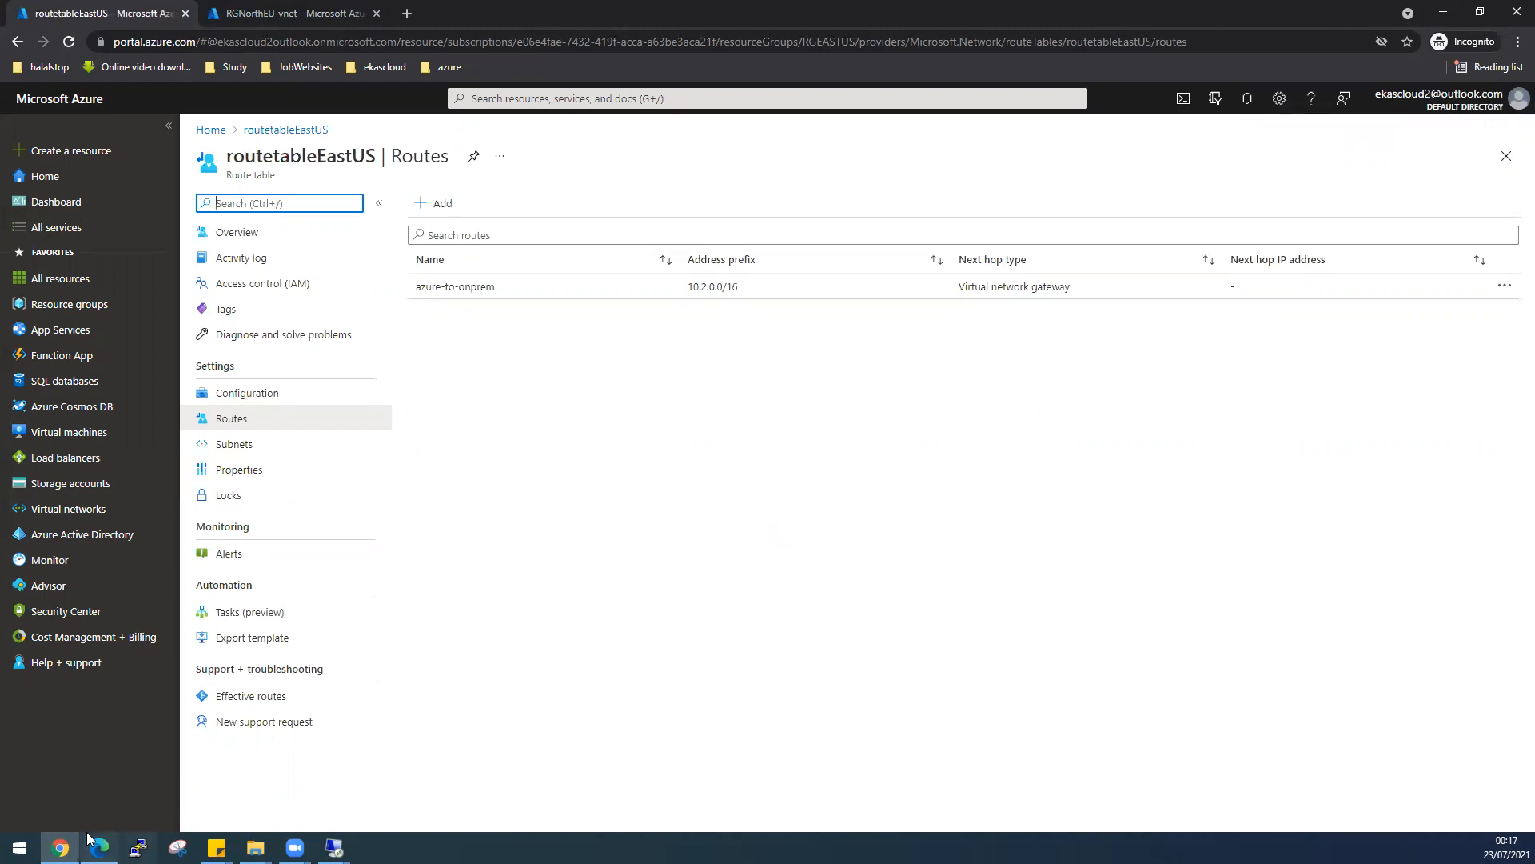
pyautogui.click(19, 848)
pyautogui.write('putt')
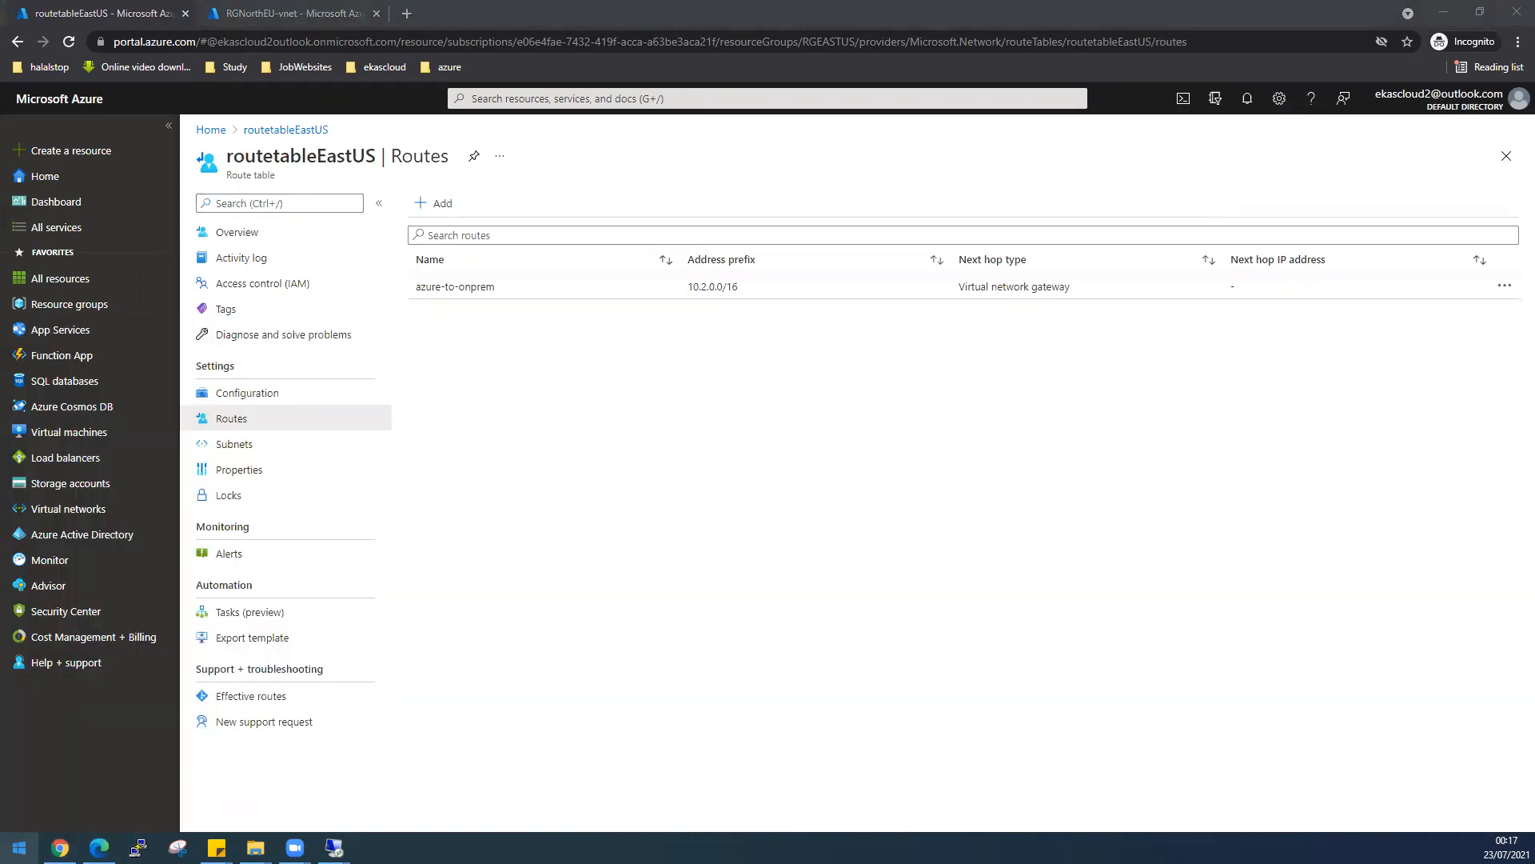
pyautogui.click(198, 410)
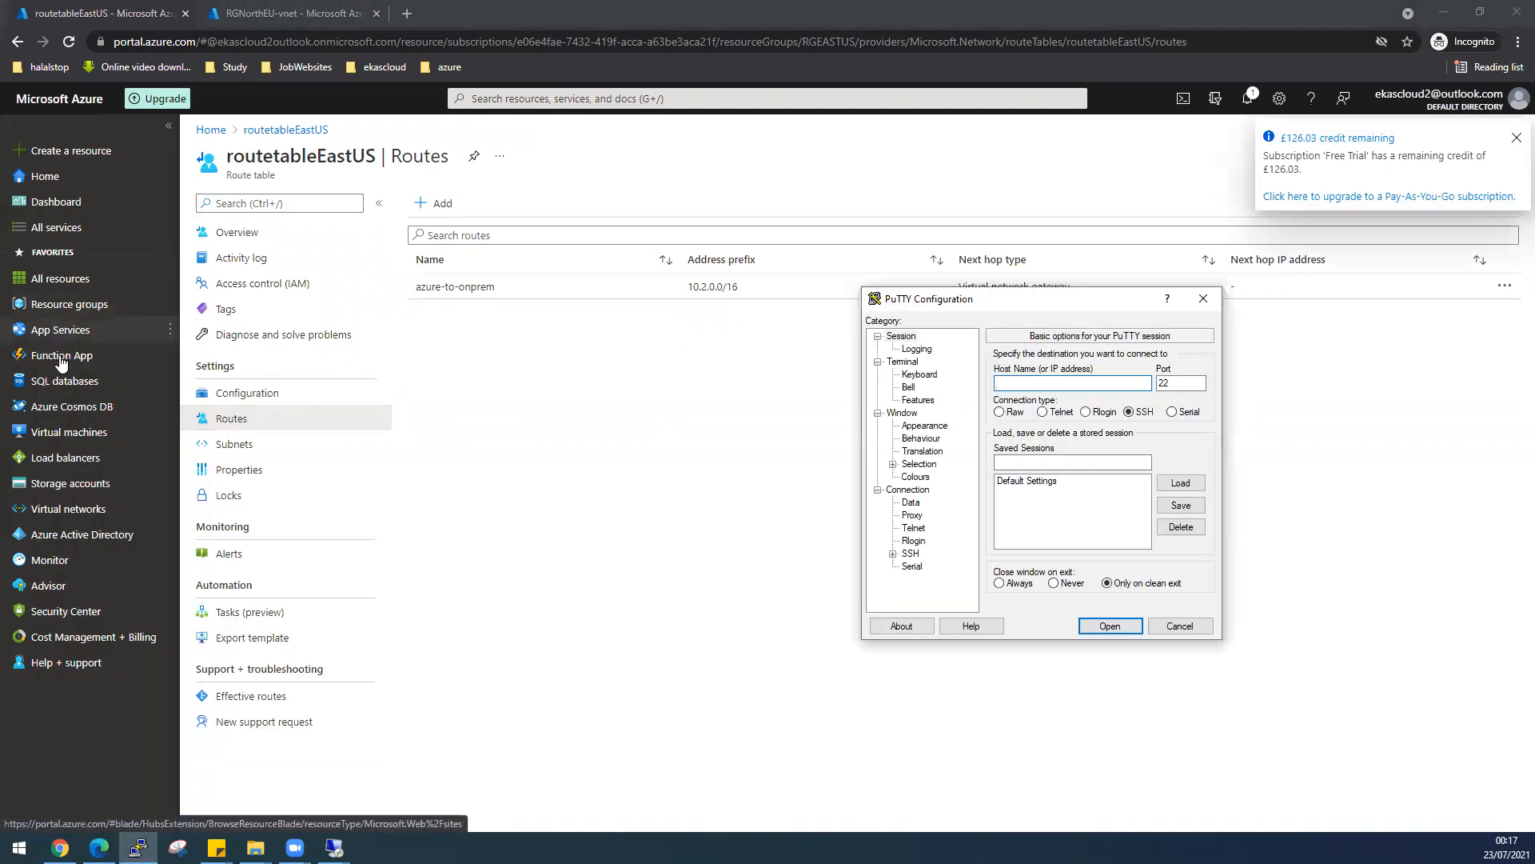
# - Copy LinuxVMEastUS's public IP 52.234.217.138 from its Virtual machines overview page
pyautogui.click(61, 434)
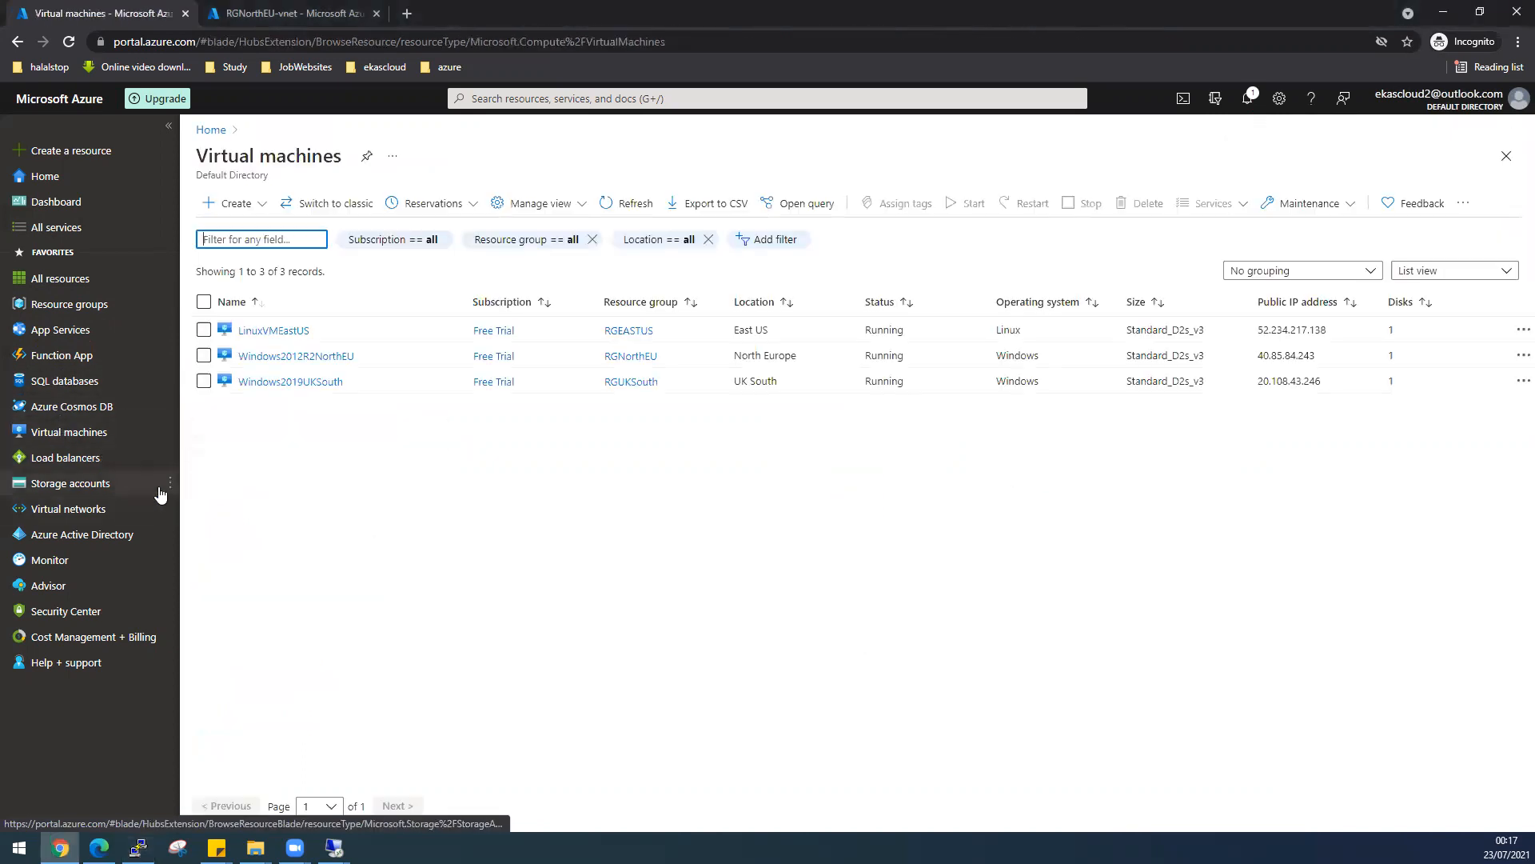
pyautogui.moveTo(164, 485)
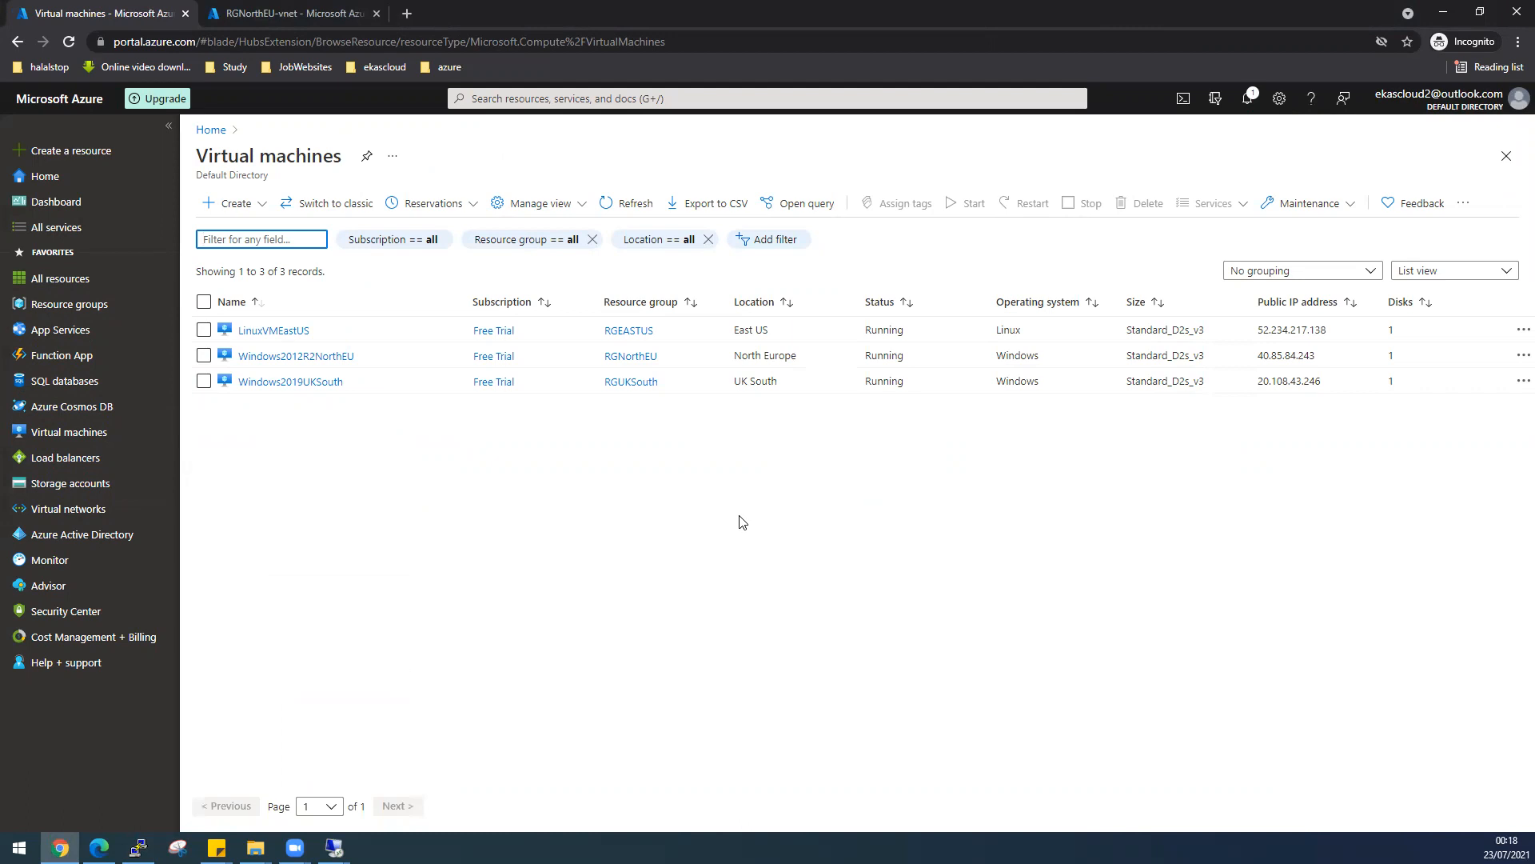
pyautogui.click(303, 332)
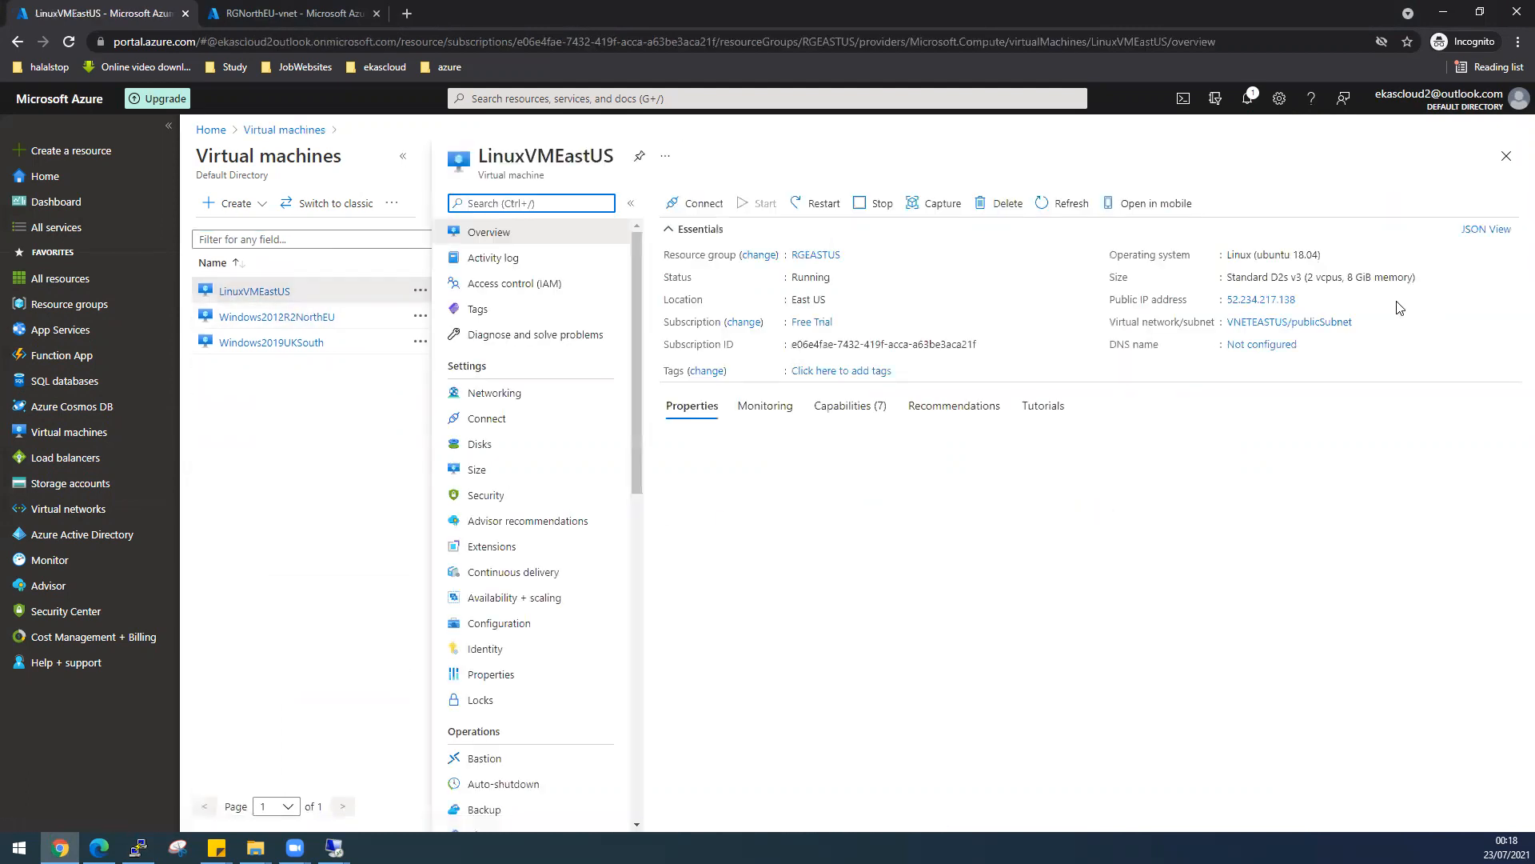
pyautogui.click(1297, 303)
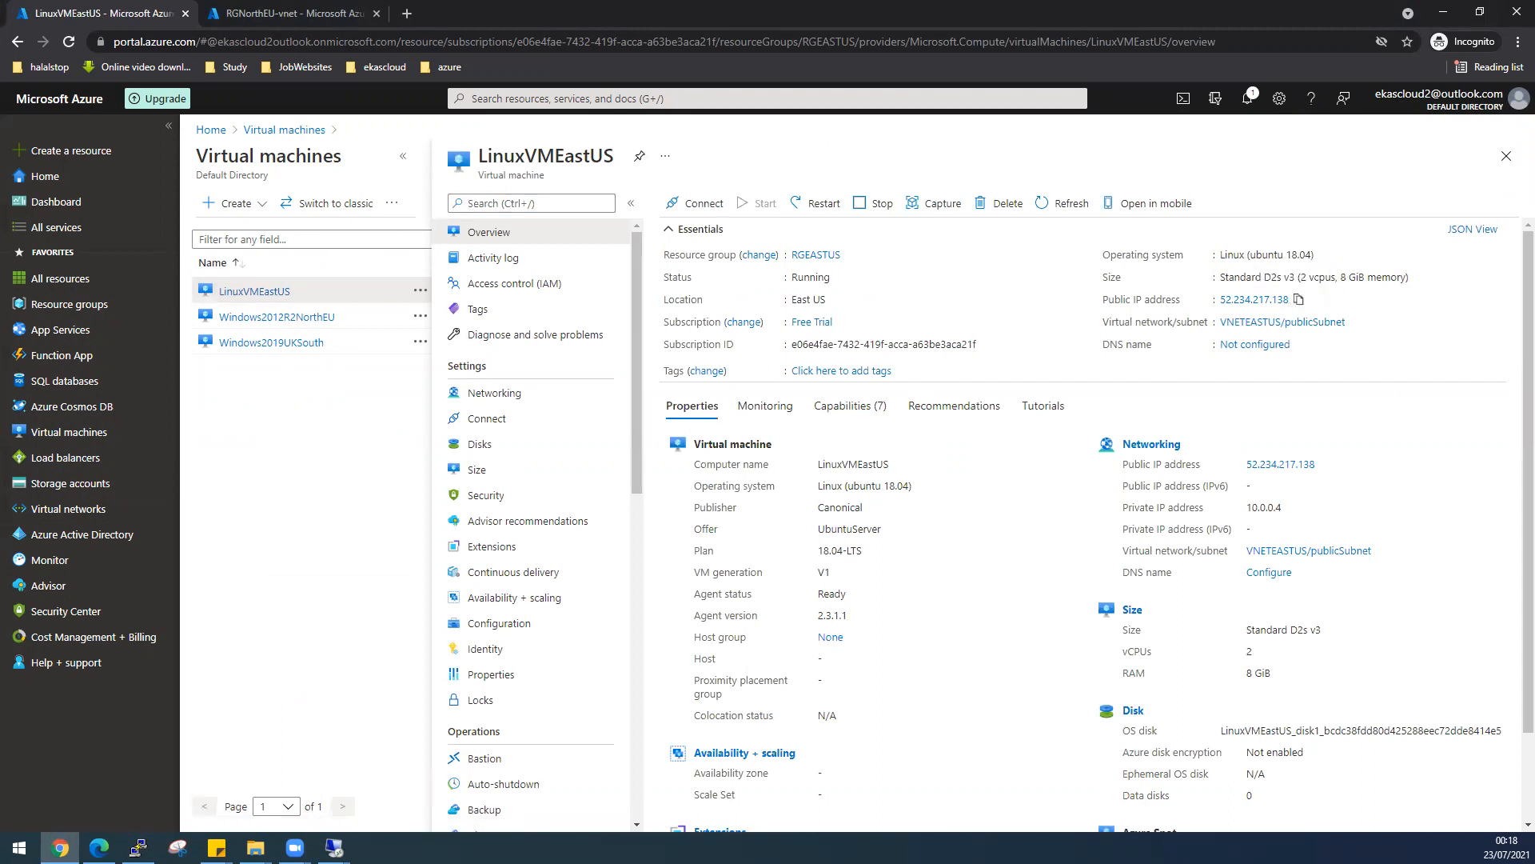
# - Start a PuTTY SSH session to 52.234.217.138
pyautogui.moveTo(335, 848)
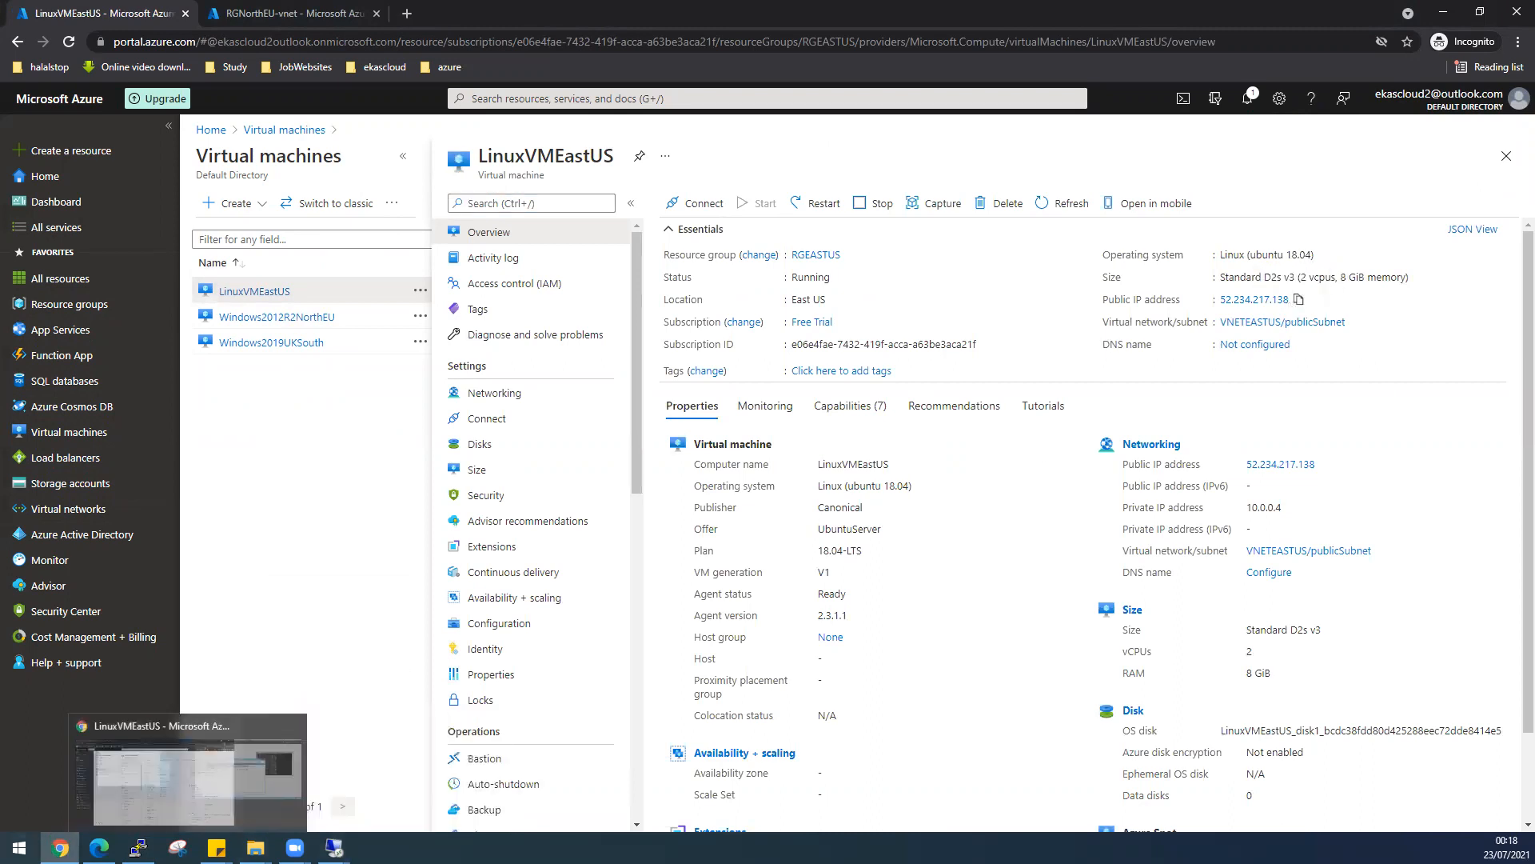
pyautogui.click(19, 848)
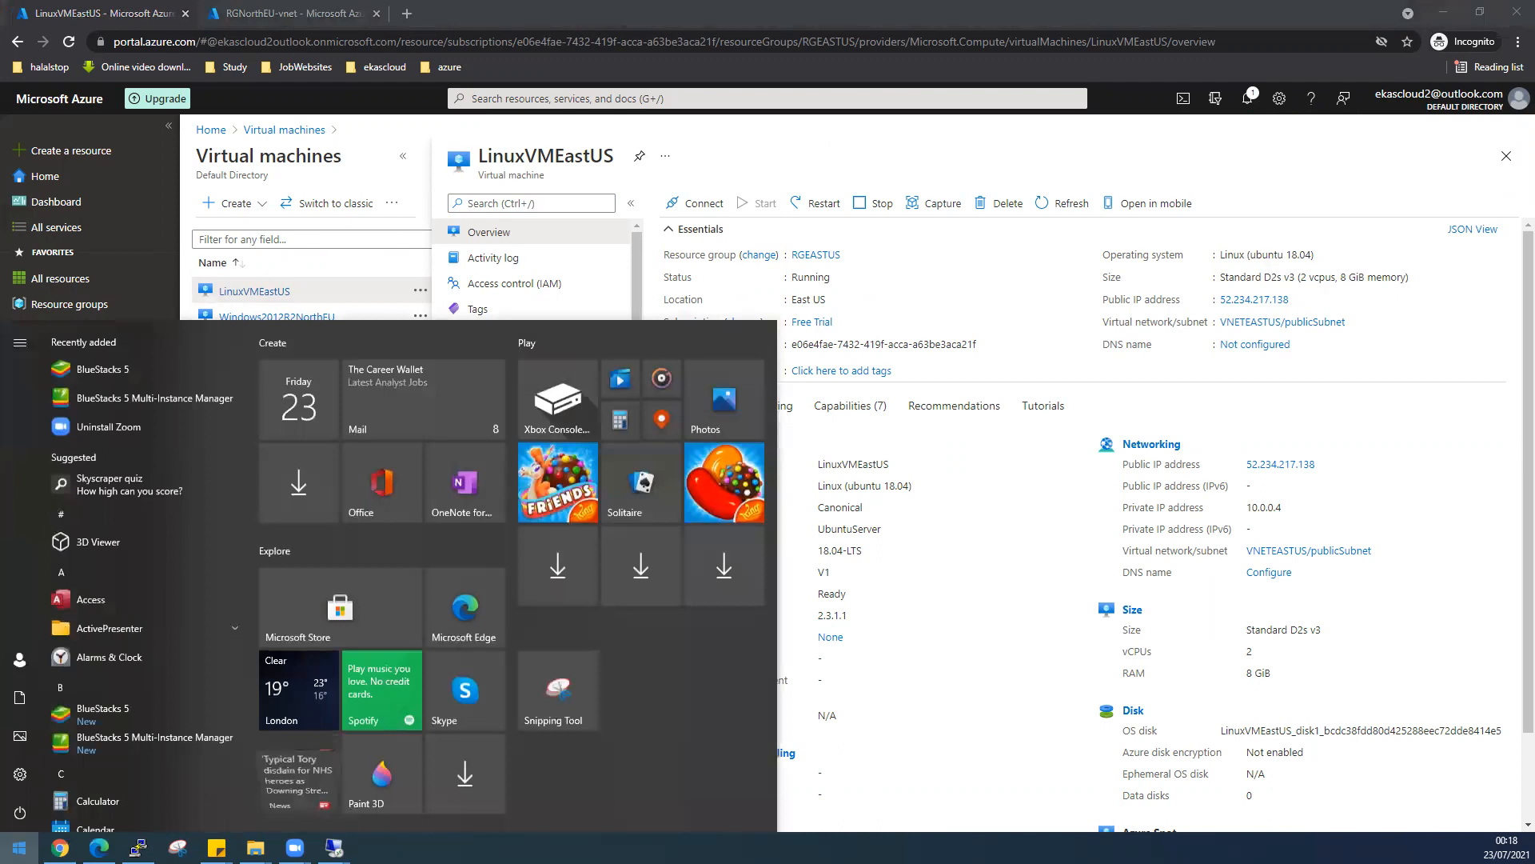
pyautogui.write('putty')
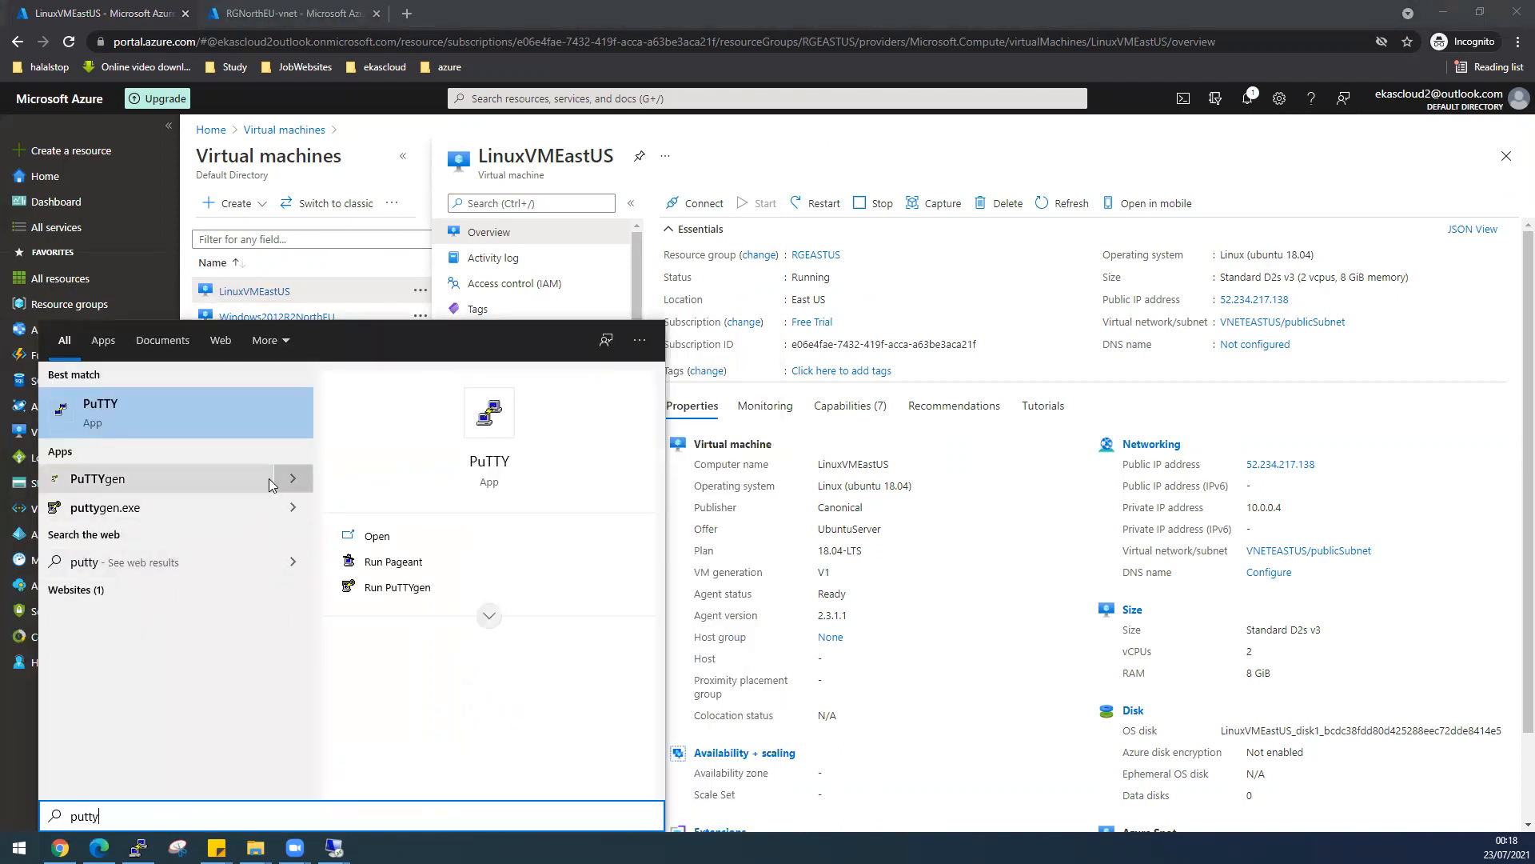
pyautogui.click(165, 408)
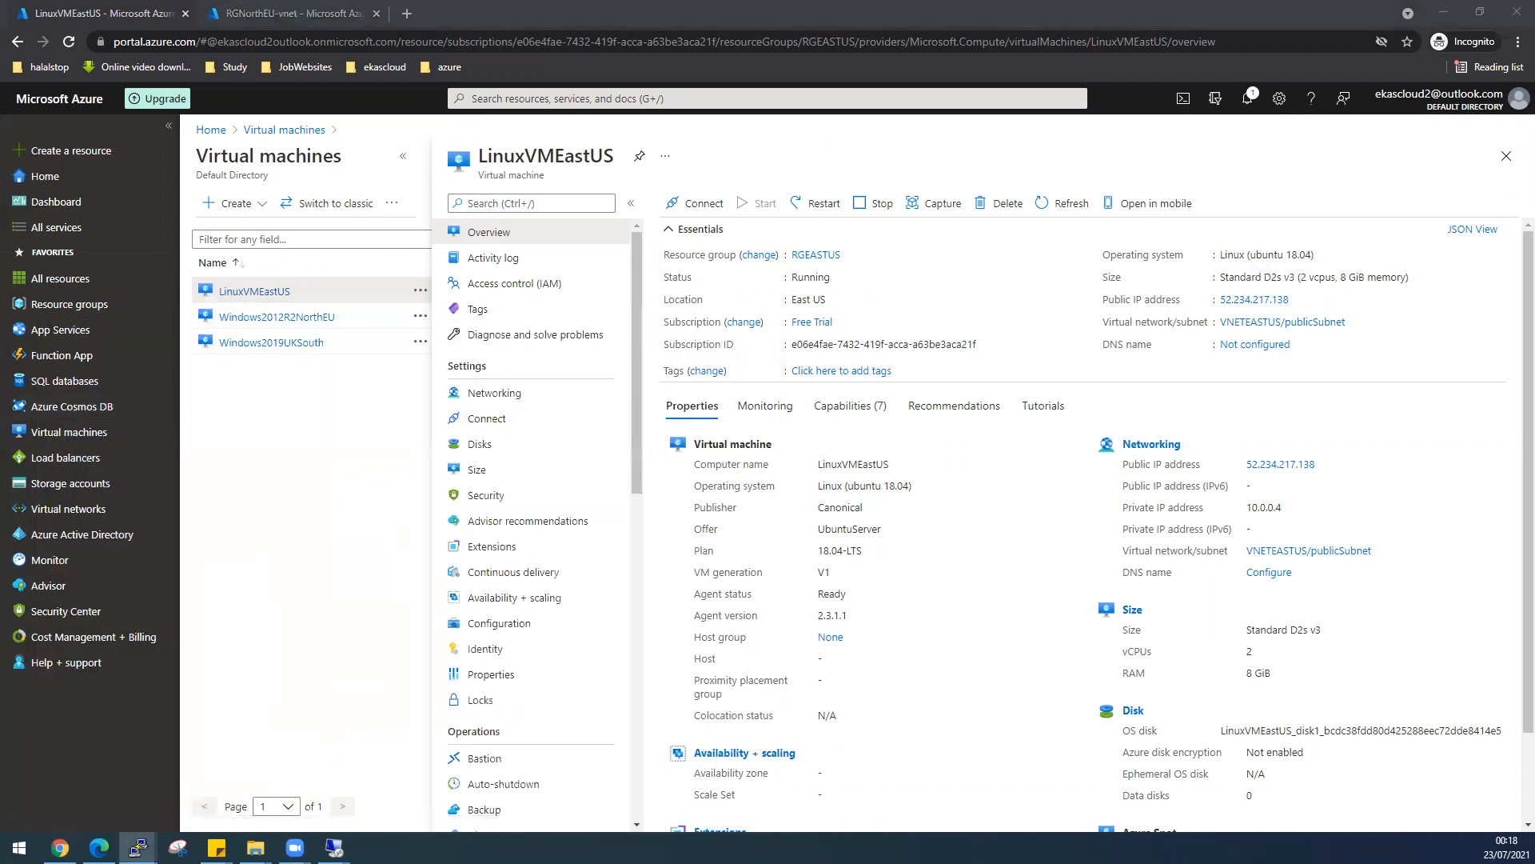
pyautogui.hotkey('ctrl', 'v')
pyautogui.press('Return')
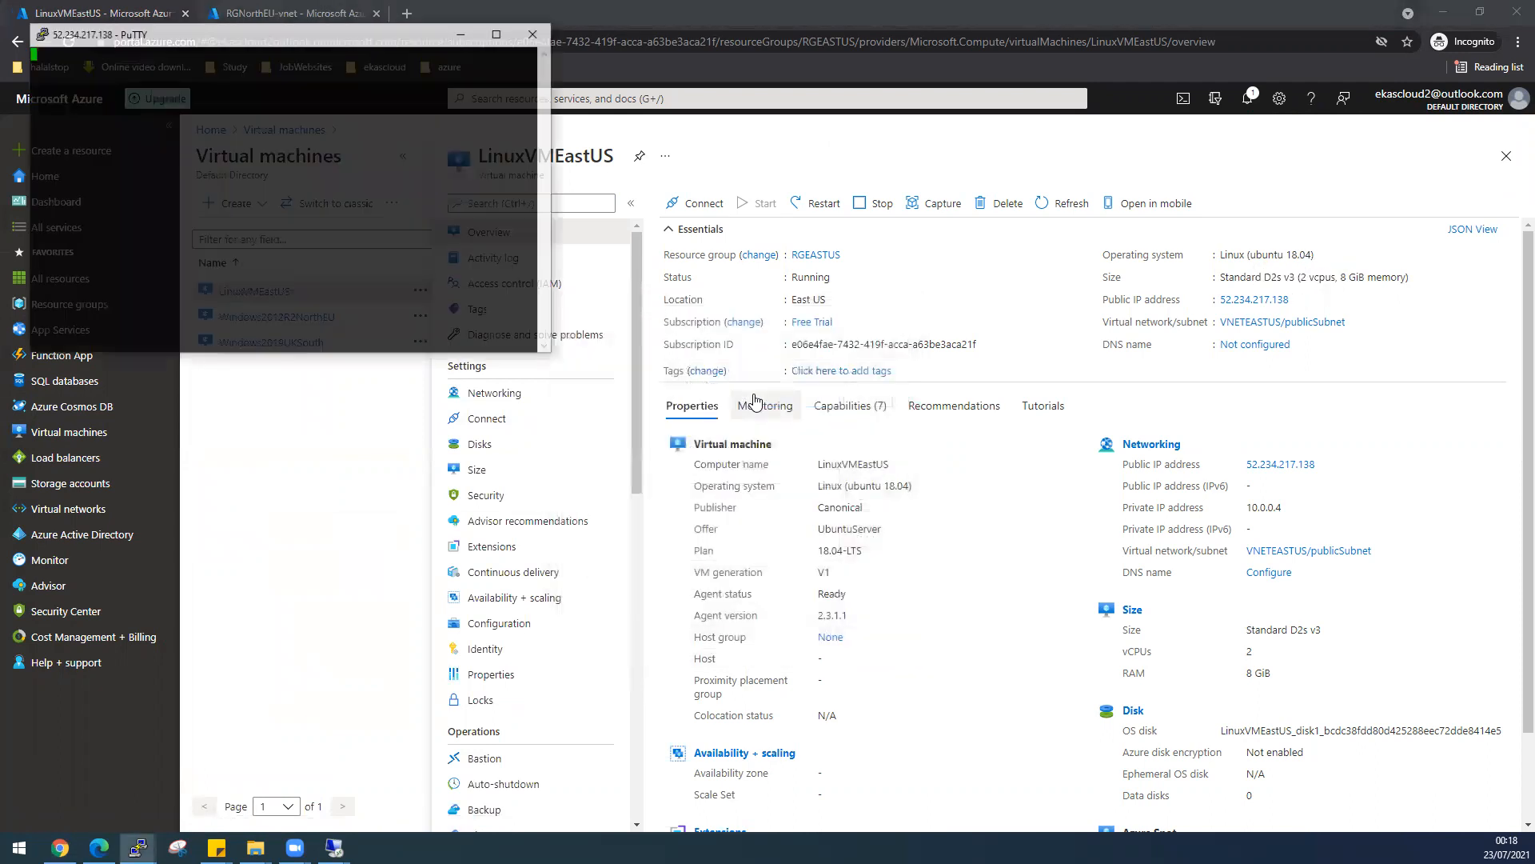
# - Accept the host key and log into LinuxVMEastUS with the VM's username and password
pyautogui.click(703, 529)
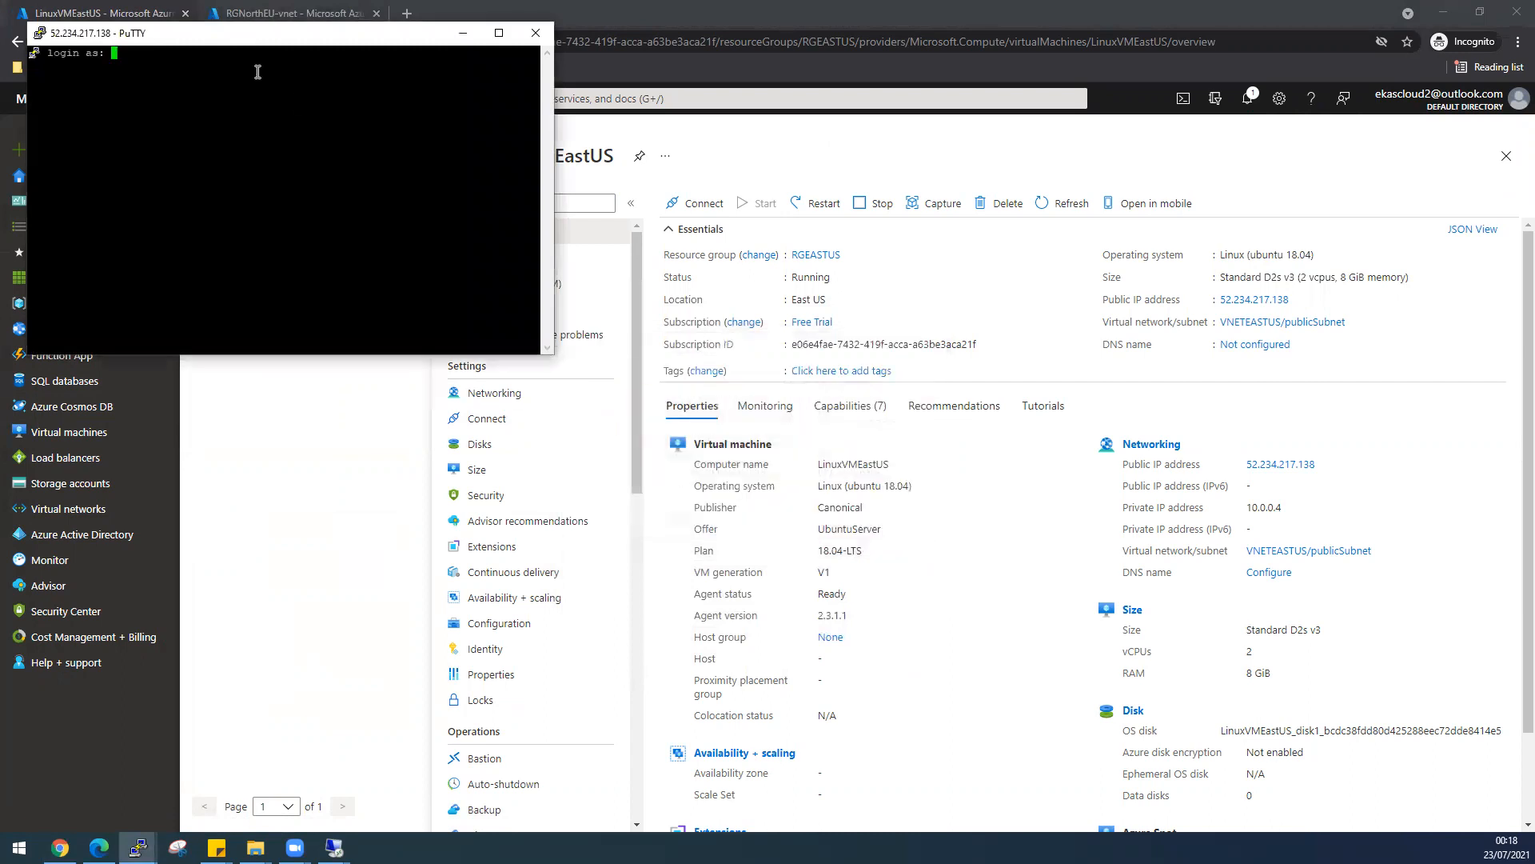
pyautogui.moveTo(240, 33); pyautogui.dragTo(406, 272)
pyautogui.write('desktop')
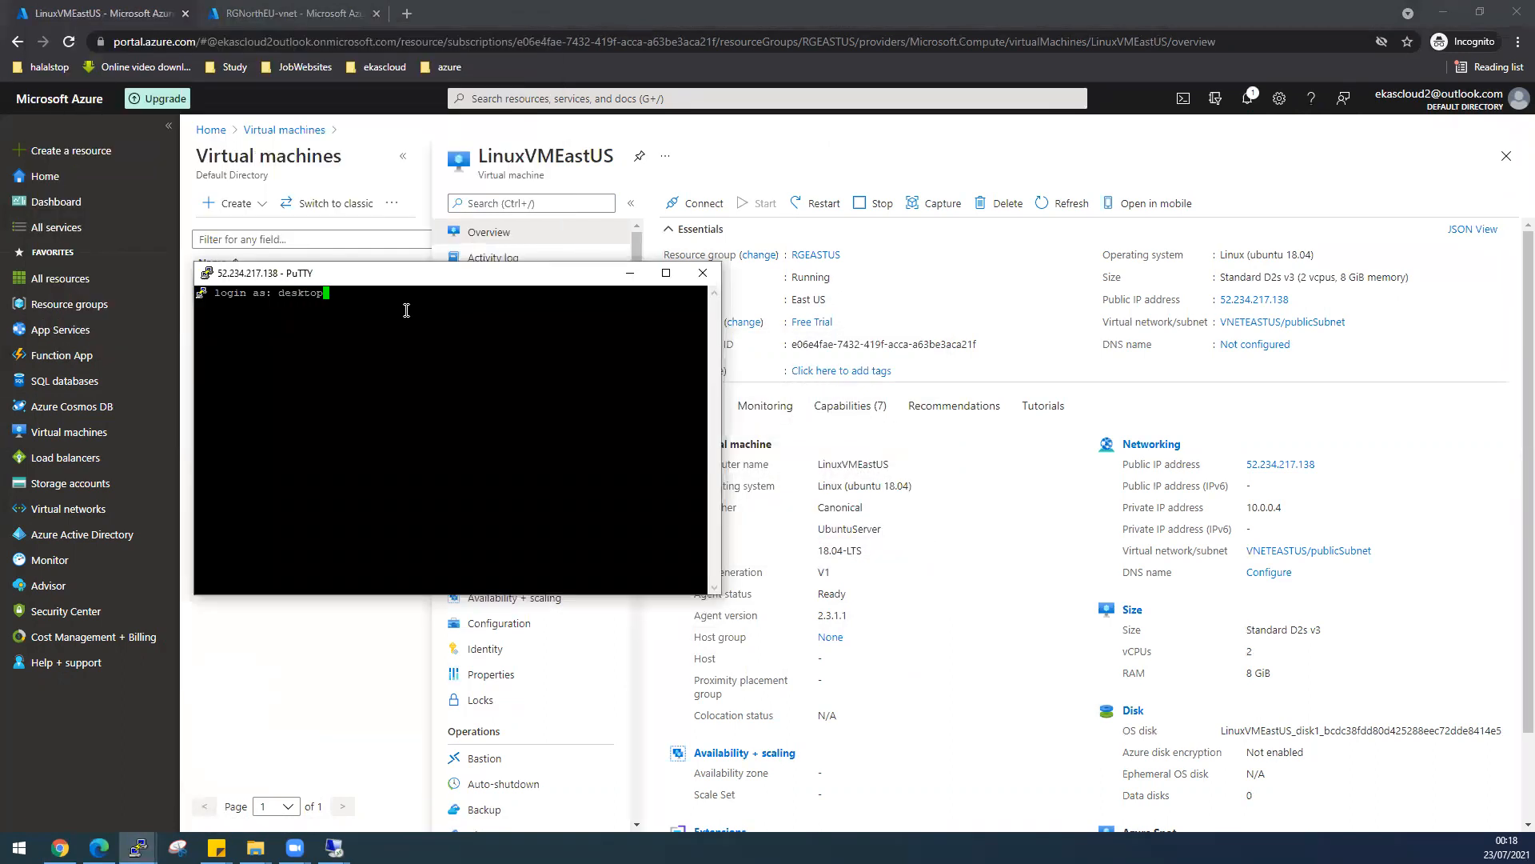
pyautogui.press('Return')
pyautogui.press('Return')
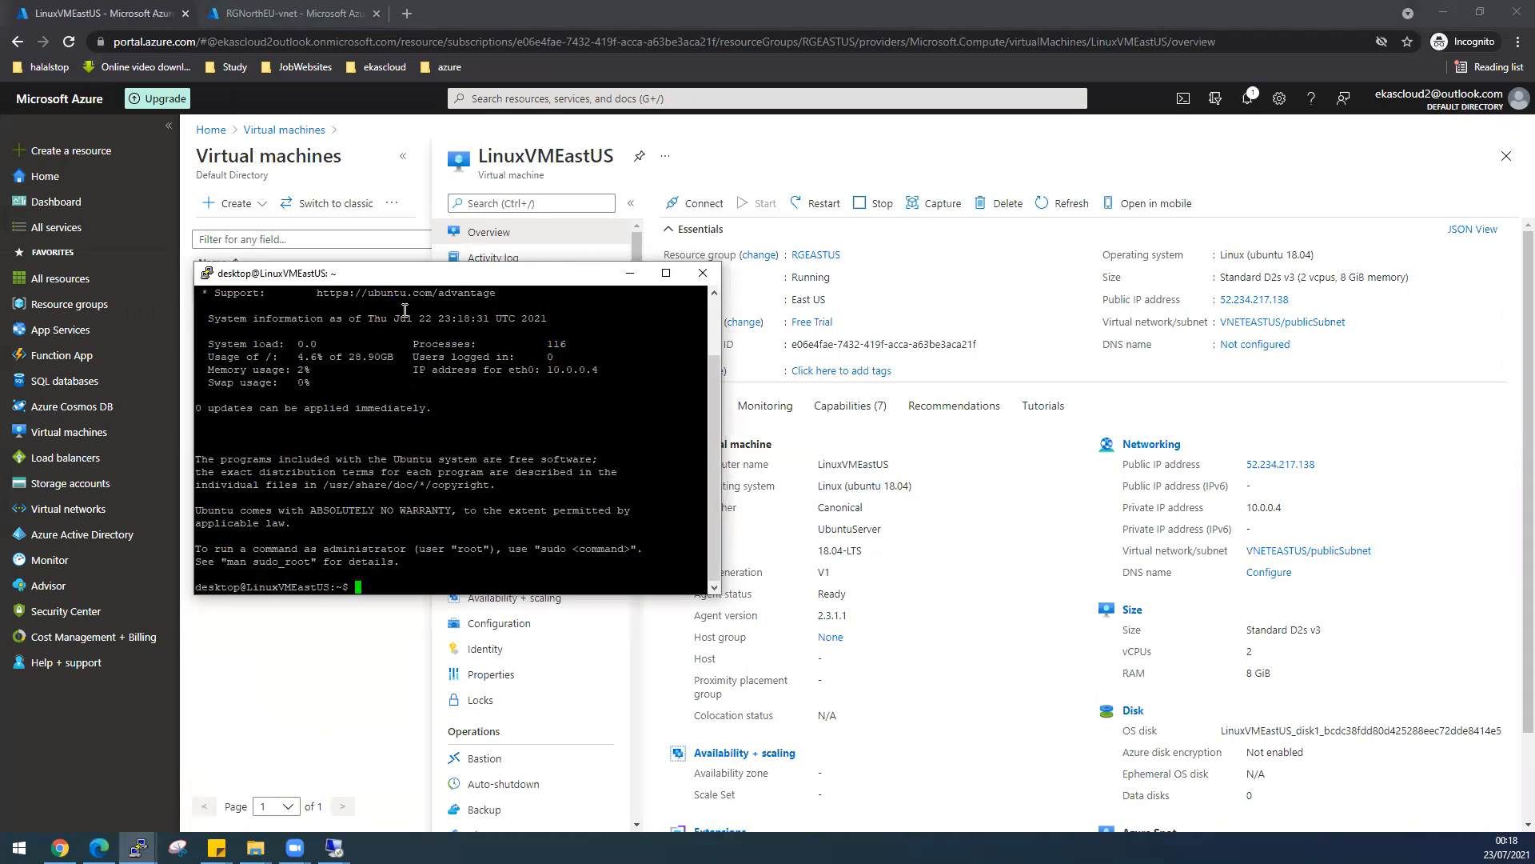
# - Look up Windows2012R2NorthEU's private IP in the portal's virtual machine details
pyautogui.click(630, 274)
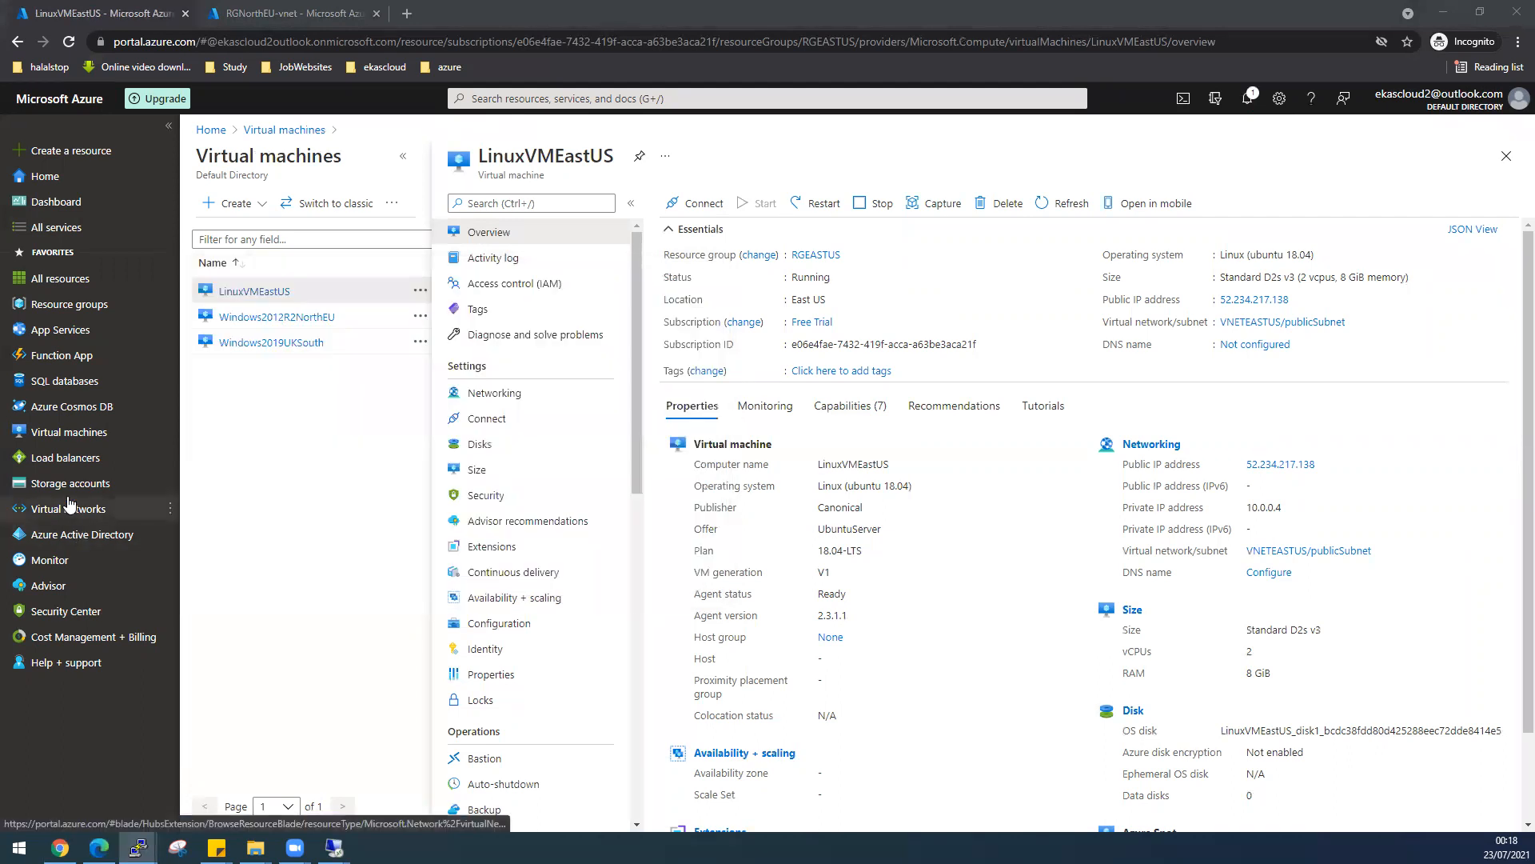
pyautogui.click(69, 509)
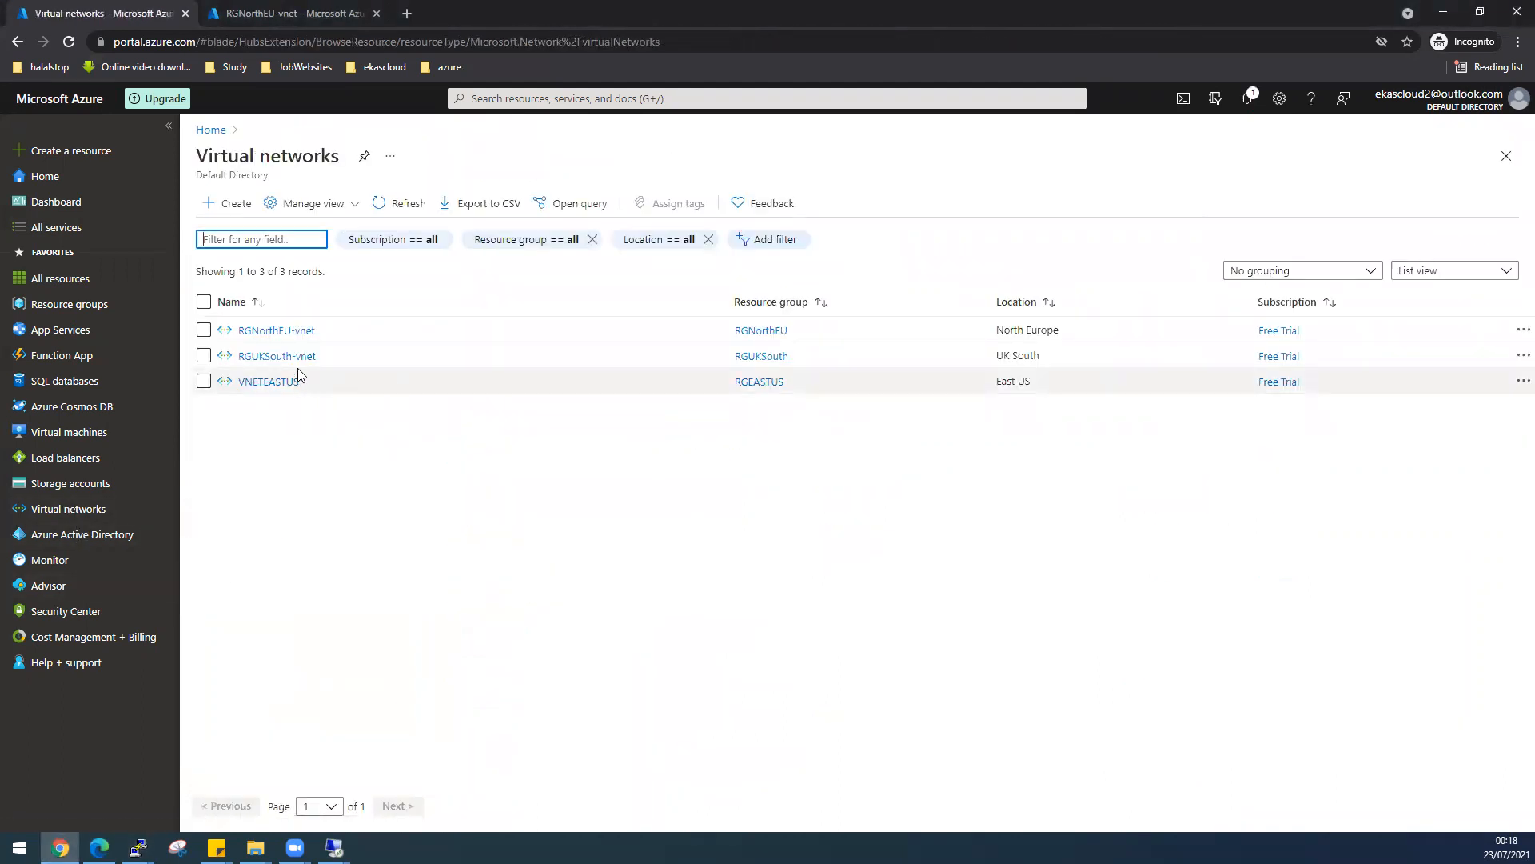
pyautogui.click(74, 433)
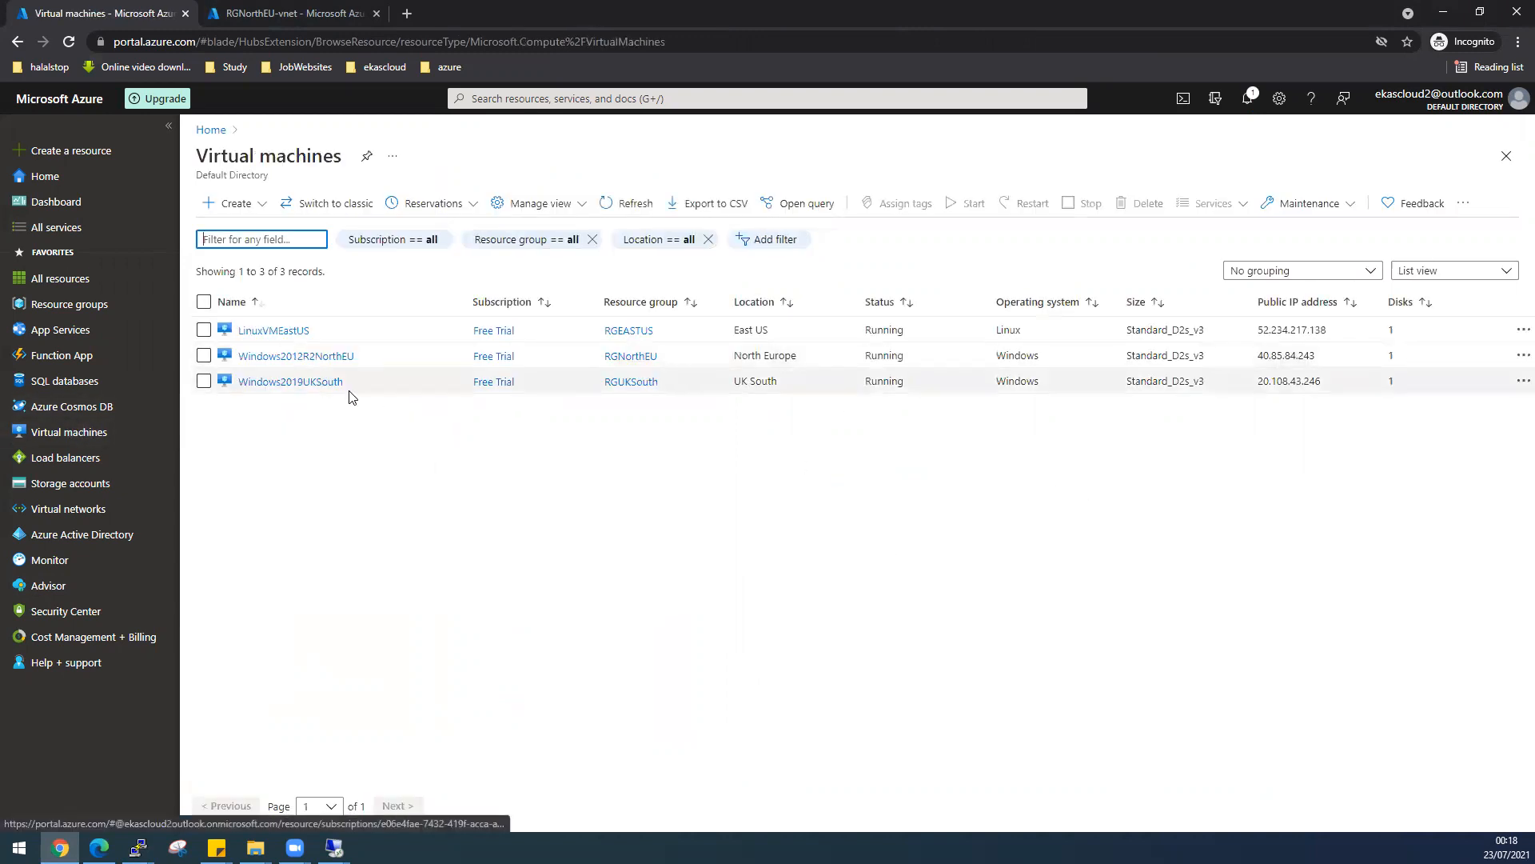
pyautogui.click(343, 362)
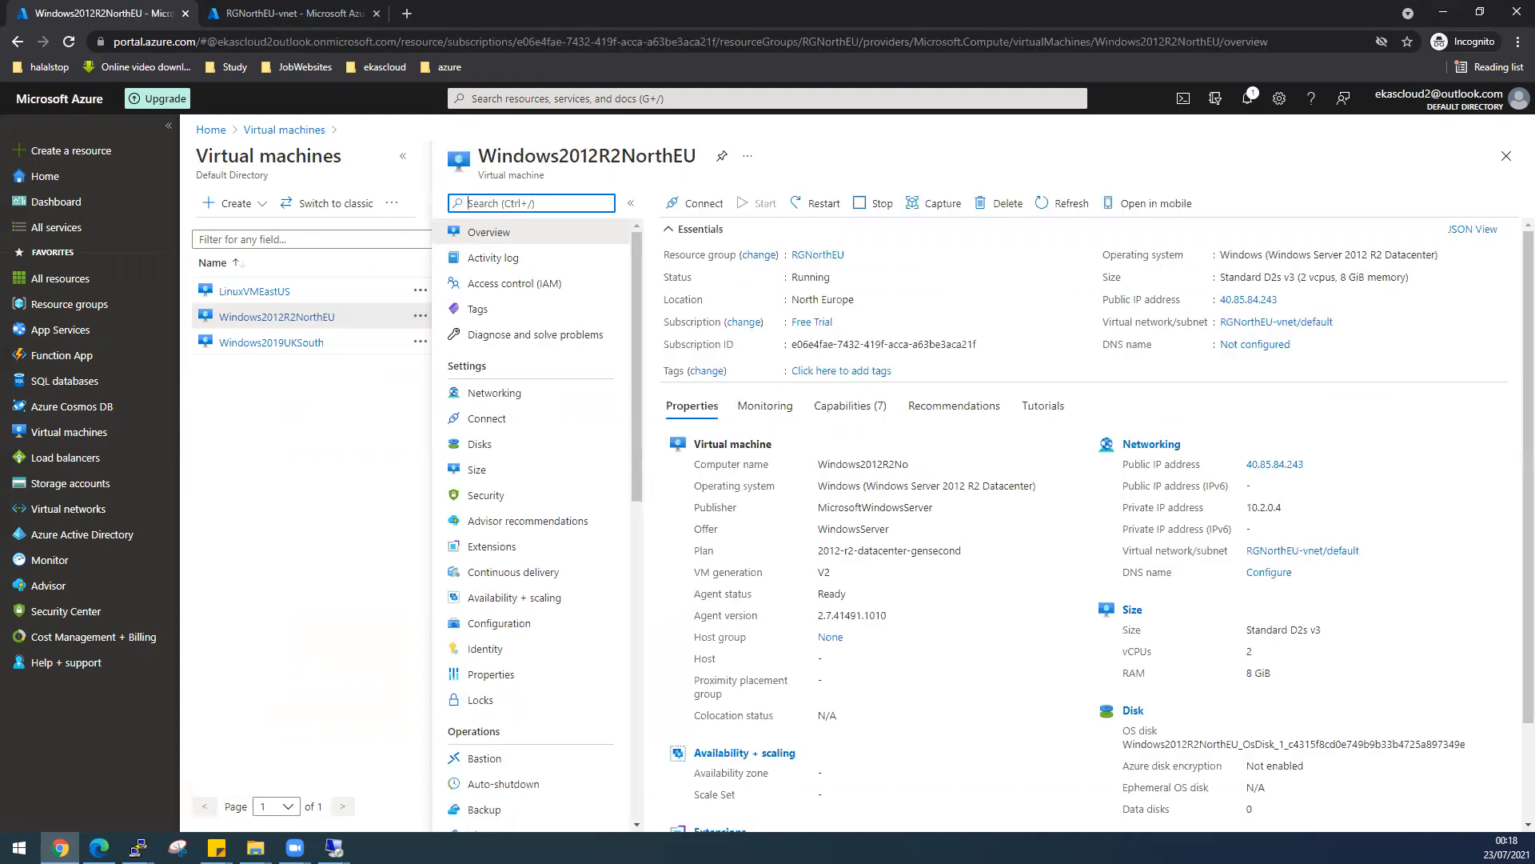
# - Run ping 10.2.0.4 from the Linux VM's shell to reach the Windows VM
pyautogui.hotkey('alt', 'Tab')
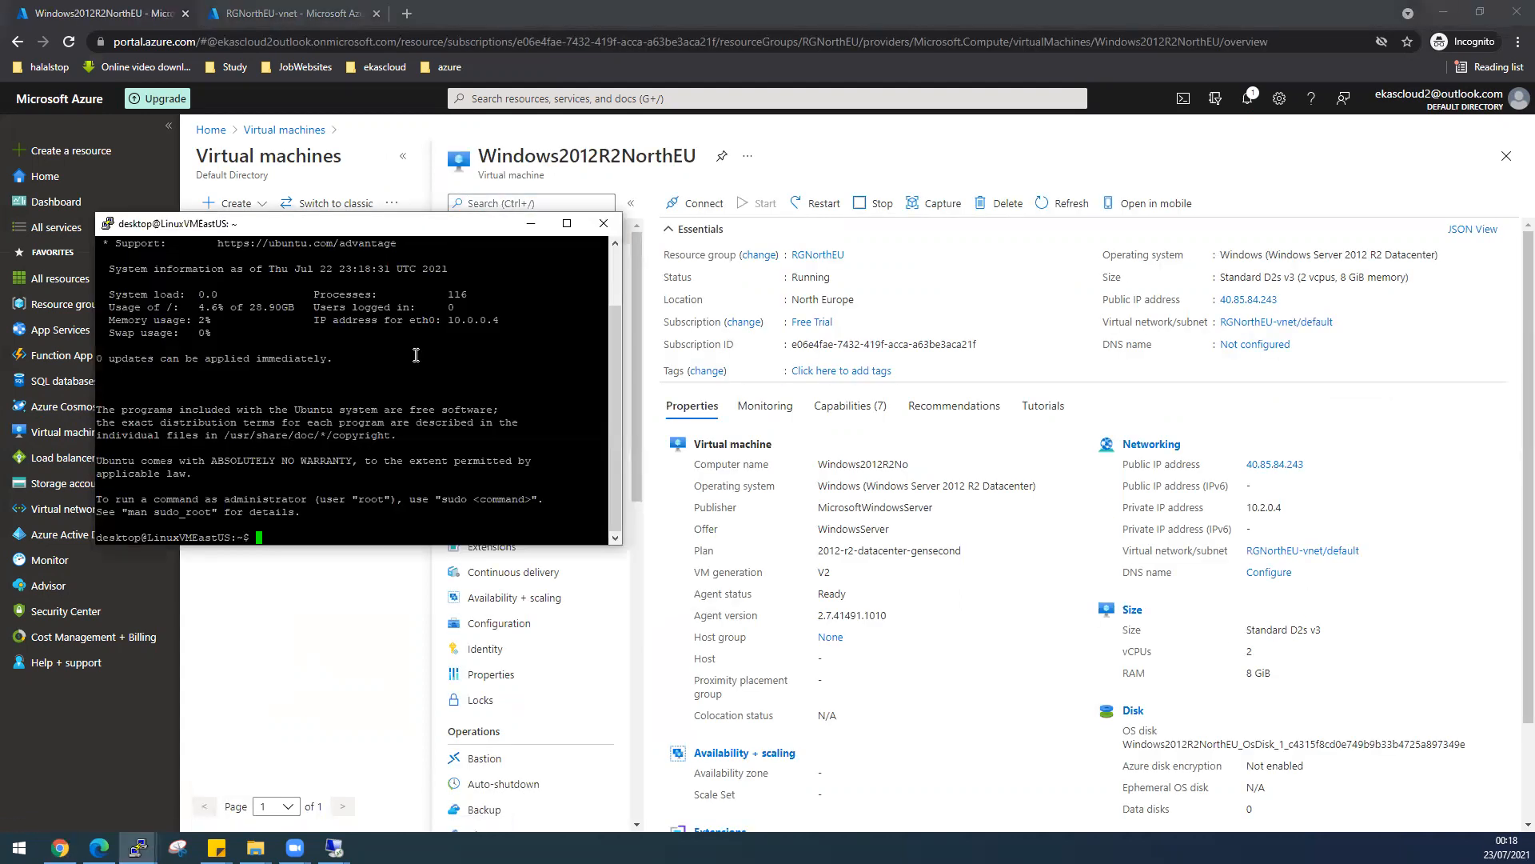
pyautogui.write('ping 10.2.0.4')
pyautogui.press('Return')
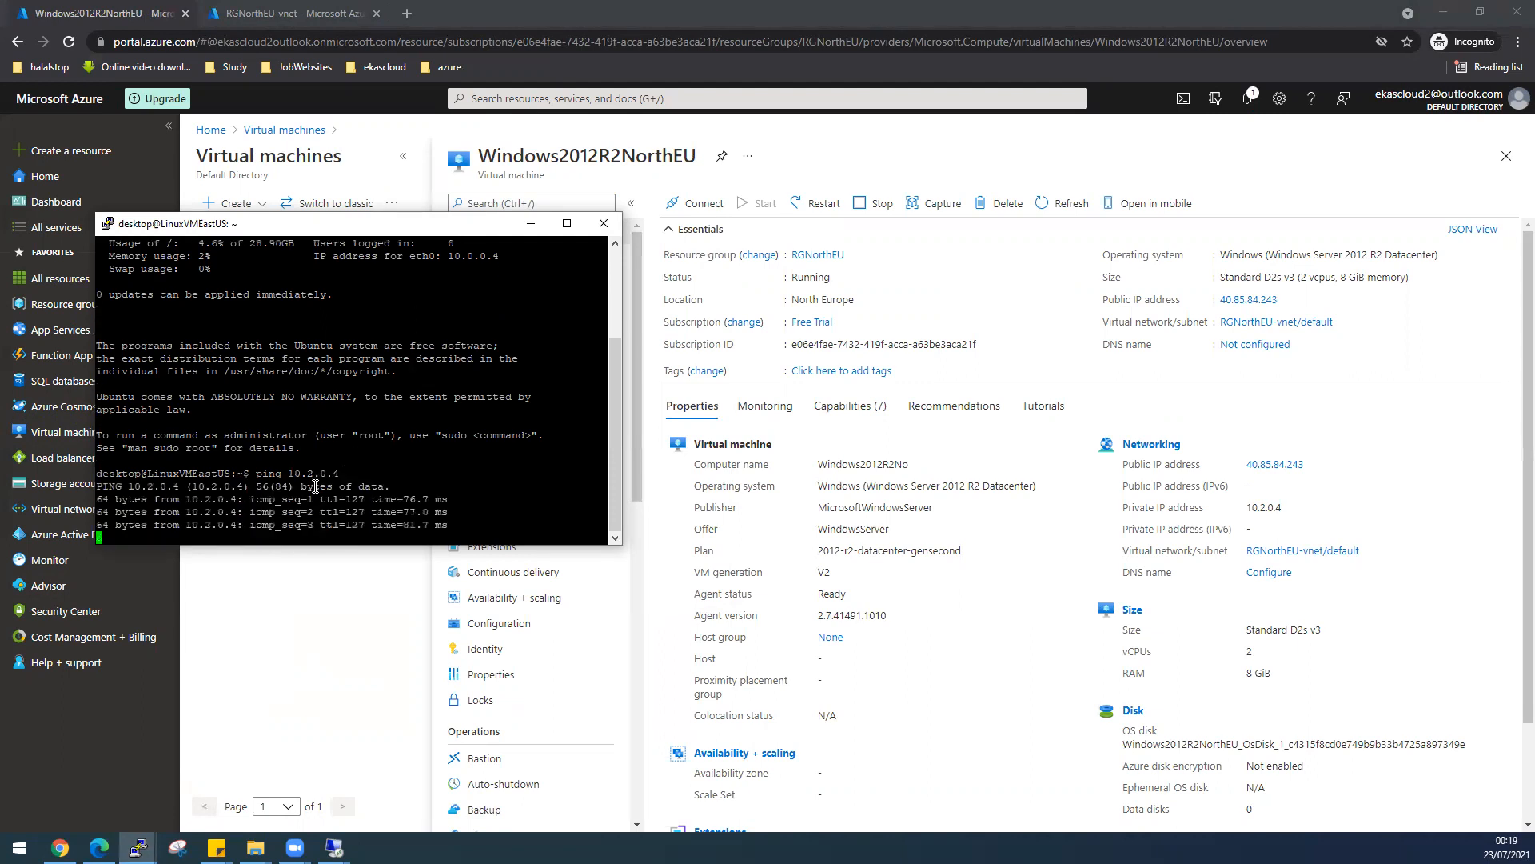
pyautogui.hotkey('alt', 'Tab')
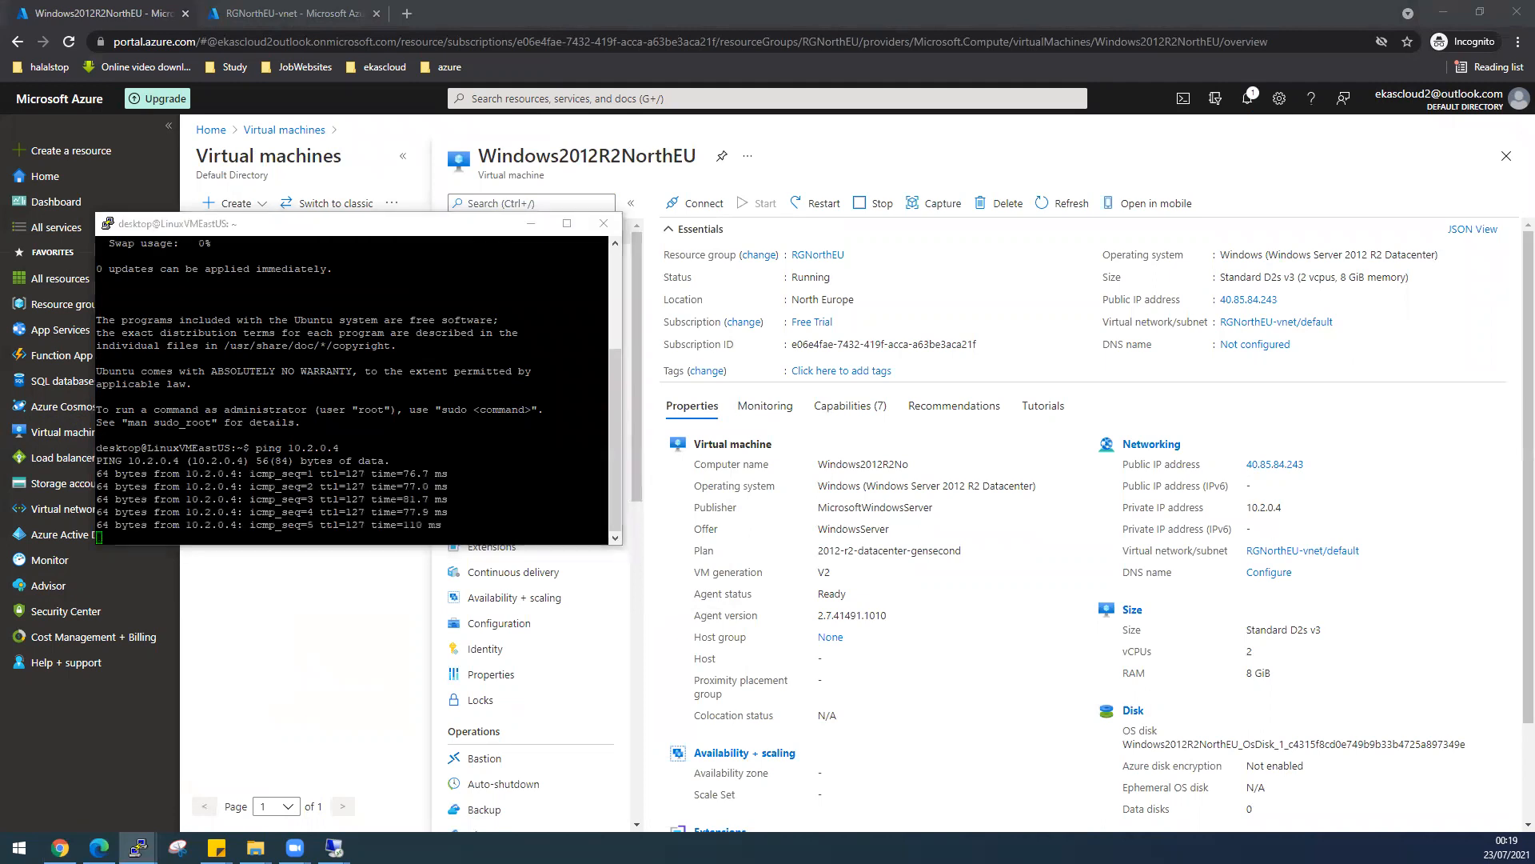